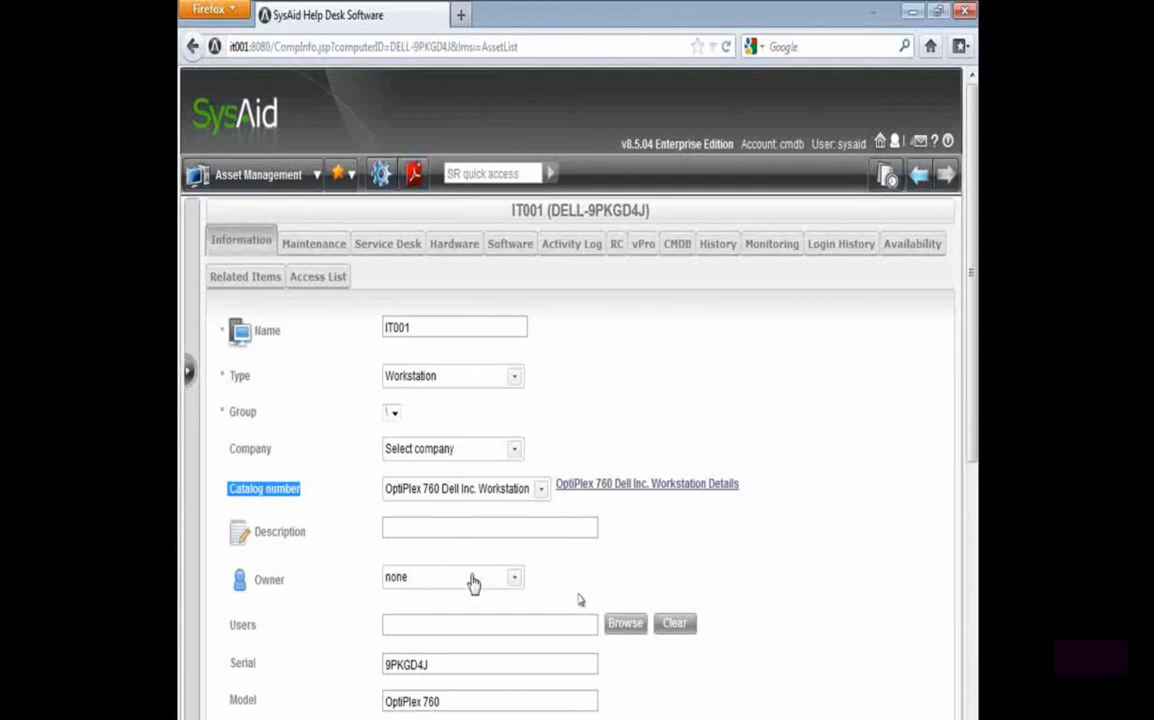
# Review the serial, model and manufacturer fields in the general information of asset IT001
pyautogui.scroll(-2, 473, 590)
pyautogui.moveTo(432, 548); pyautogui.dragTo(380, 548)
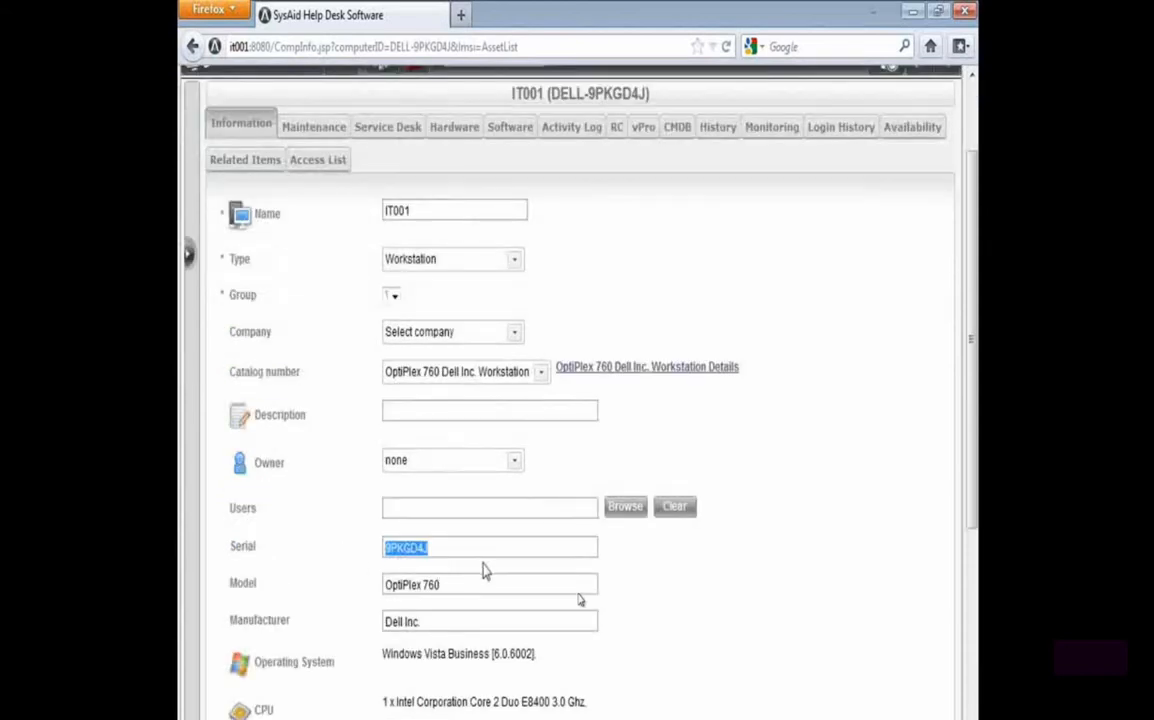
pyautogui.click(450, 587)
pyautogui.moveTo(450, 587); pyautogui.dragTo(384, 587)
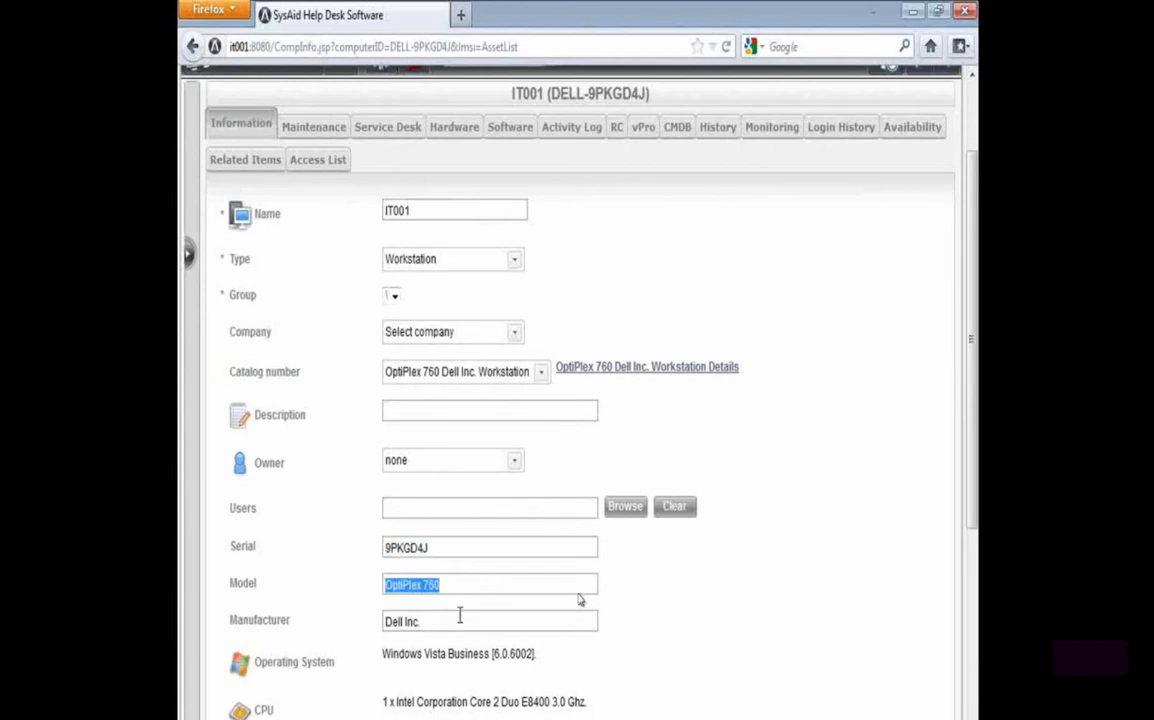
pyautogui.moveTo(458, 620); pyautogui.dragTo(352, 622)
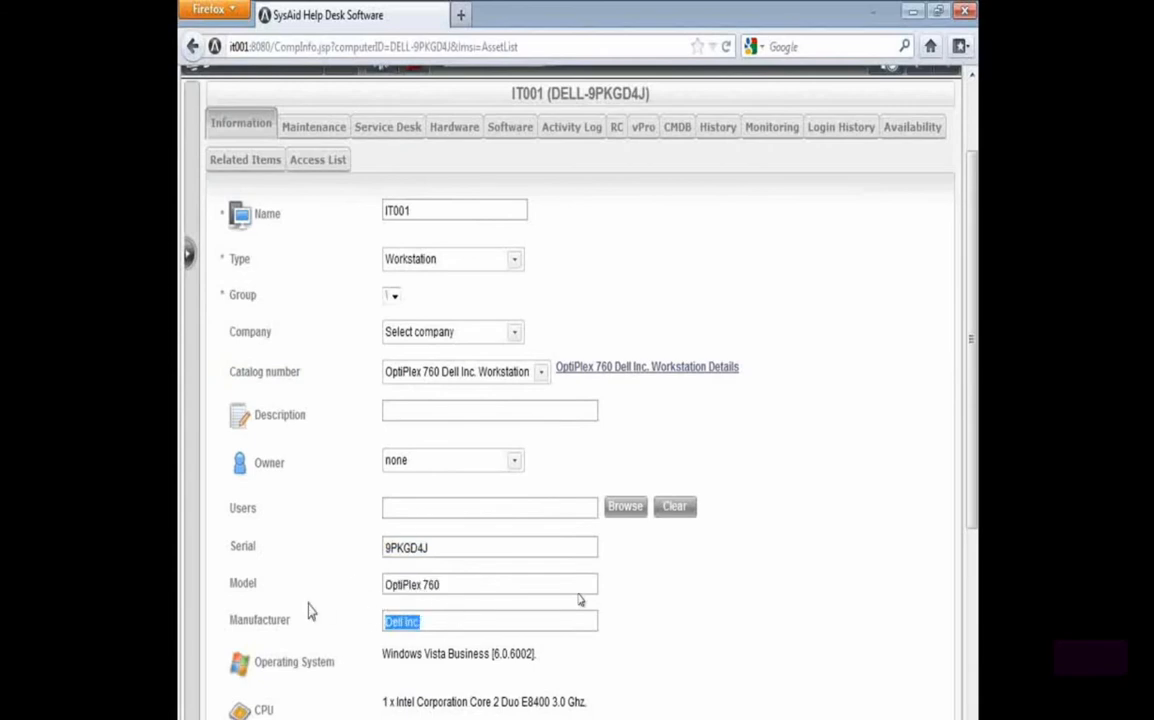
# Examine the operating system, CPU, memory, display, storage and network details in the asset's general information
pyautogui.scroll(-4, 309, 610)
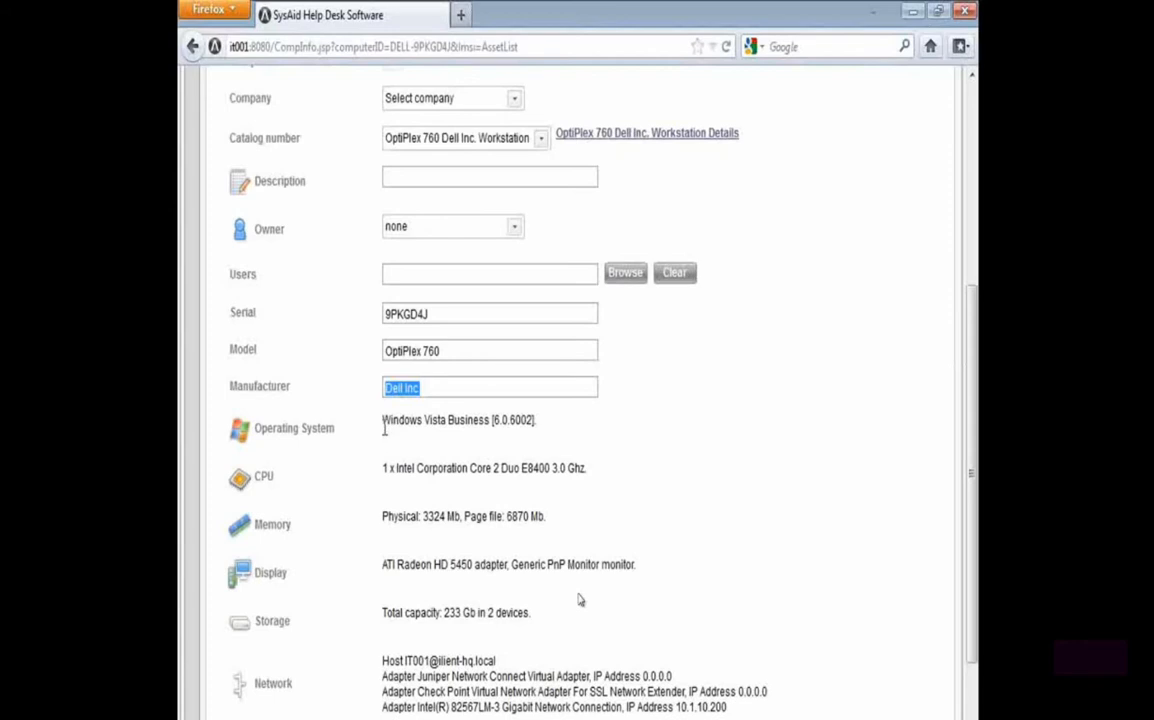
pyautogui.moveTo(384, 427); pyautogui.dragTo(558, 431)
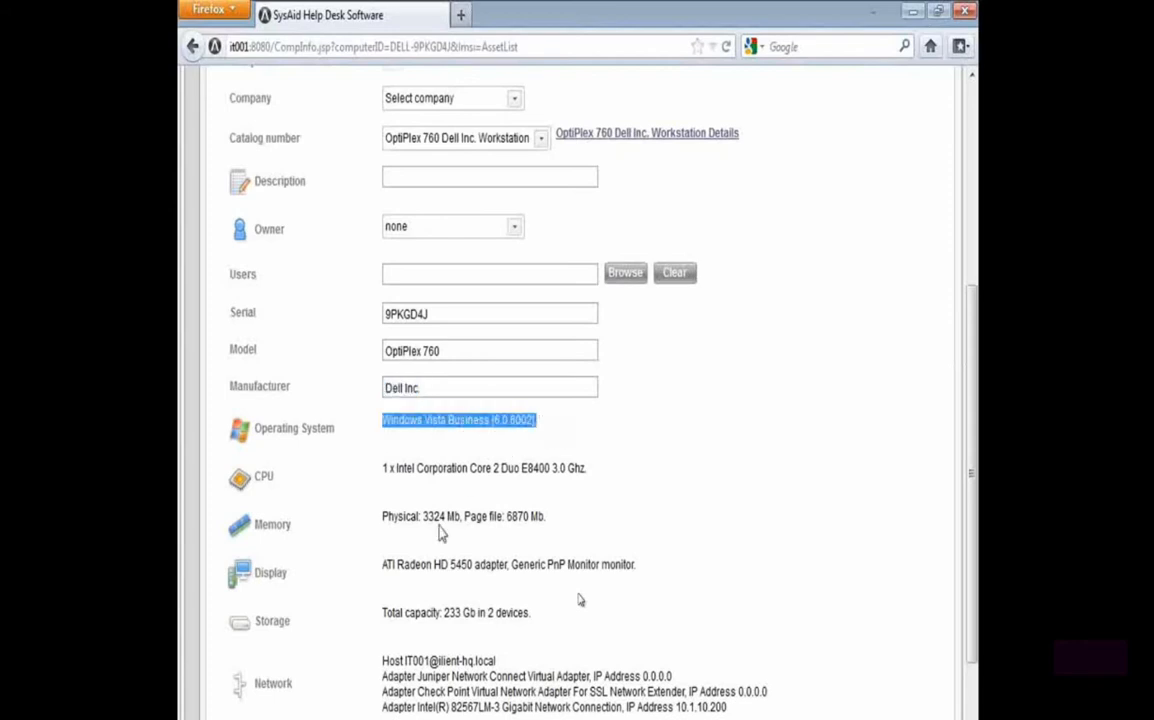
pyautogui.moveTo(383, 467); pyautogui.dragTo(641, 477)
pyautogui.click(547, 522)
pyautogui.moveTo(547, 522); pyautogui.dragTo(382, 518)
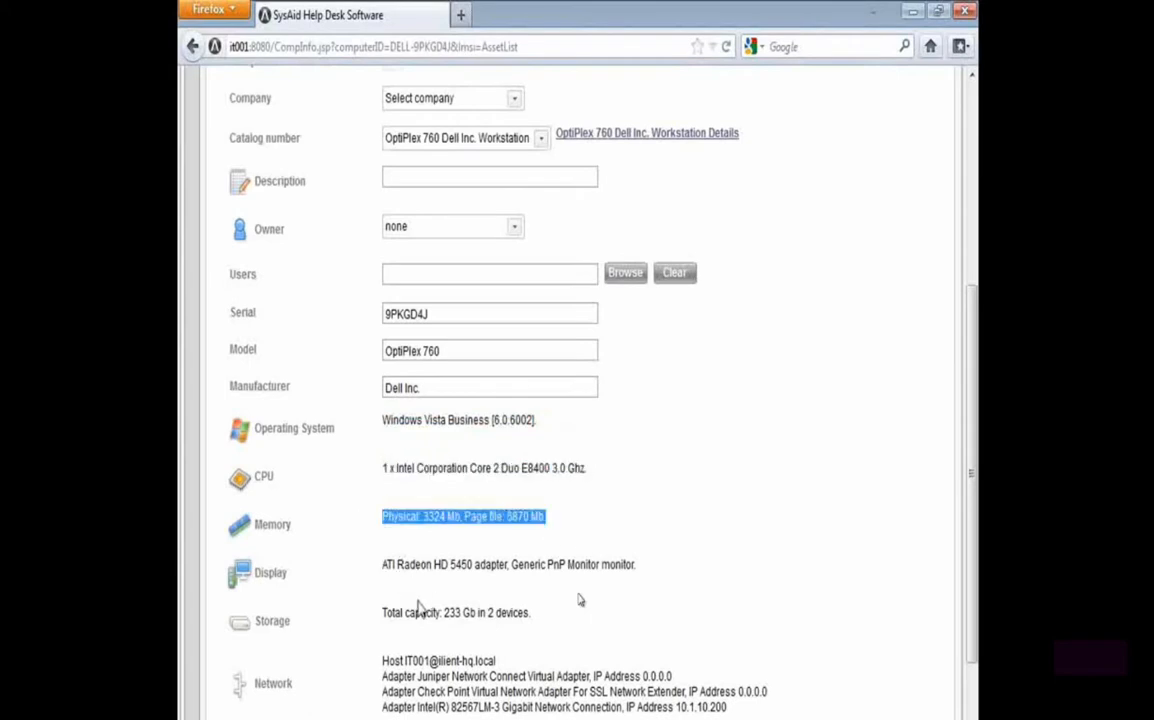
pyautogui.scroll(-2, 437, 580)
pyautogui.scroll(8, 437, 580)
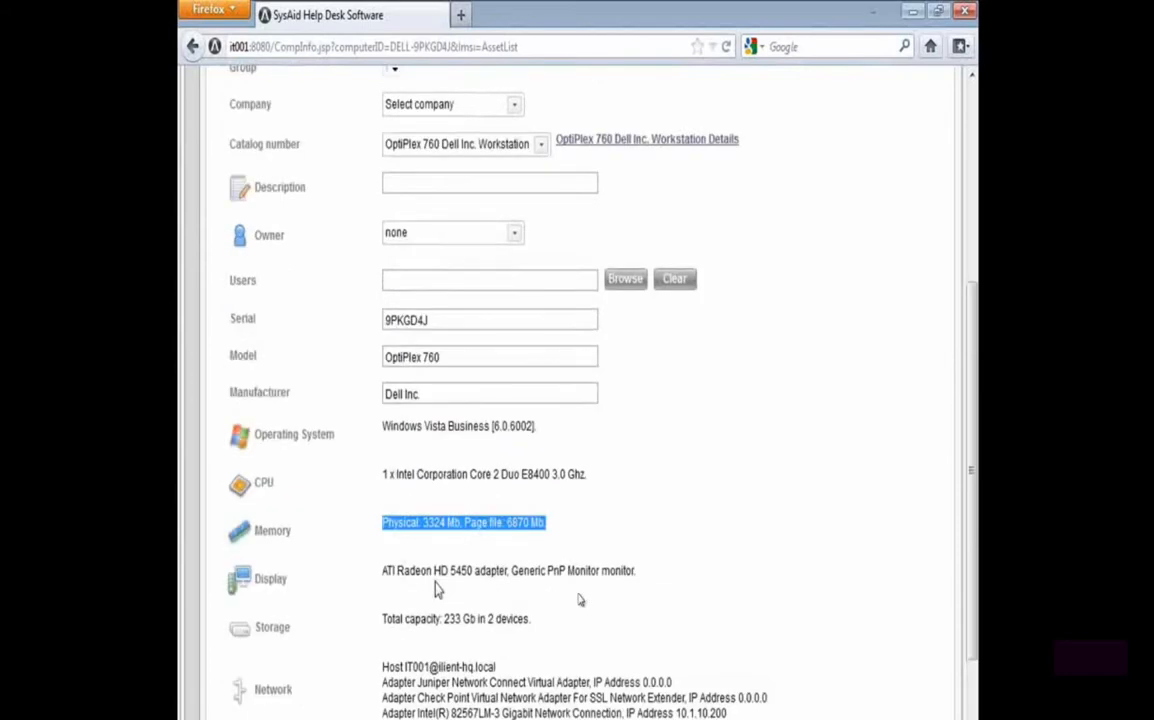
# Examine the asset's detailed hardware inventory, from CPU and display to memory and storage
pyautogui.click(452, 245)
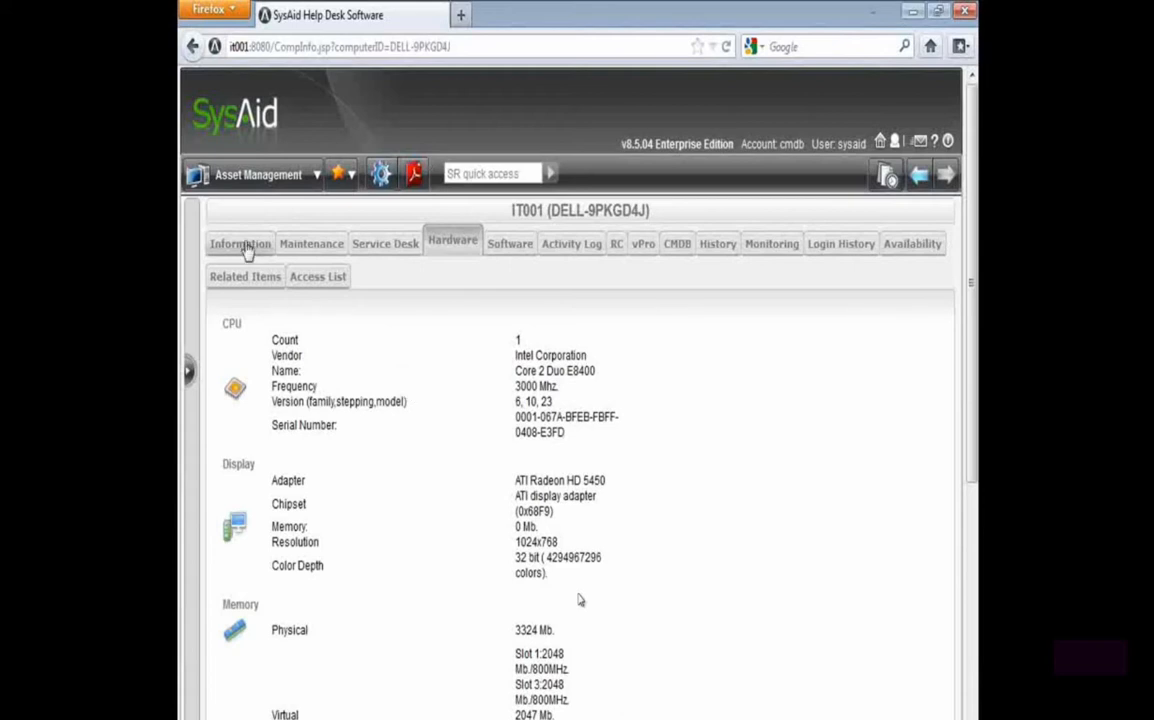
pyautogui.scroll(-2, 398, 560)
pyautogui.scroll(-2, 398, 560)
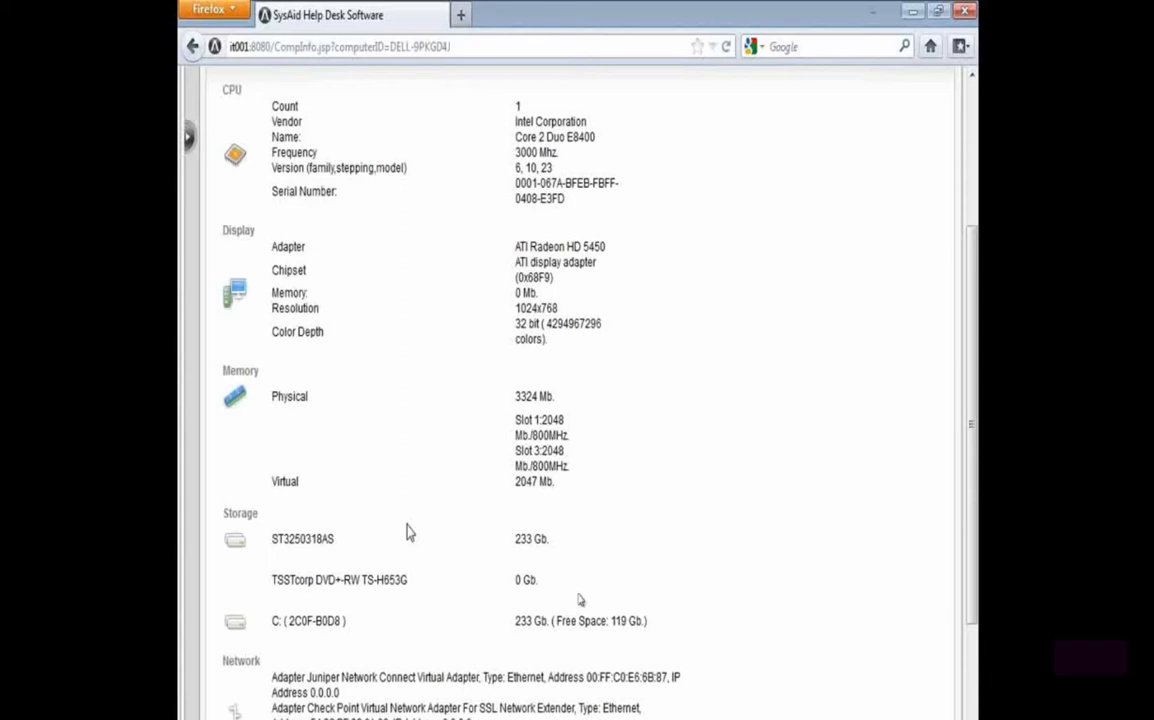
pyautogui.scroll(3, 453, 456)
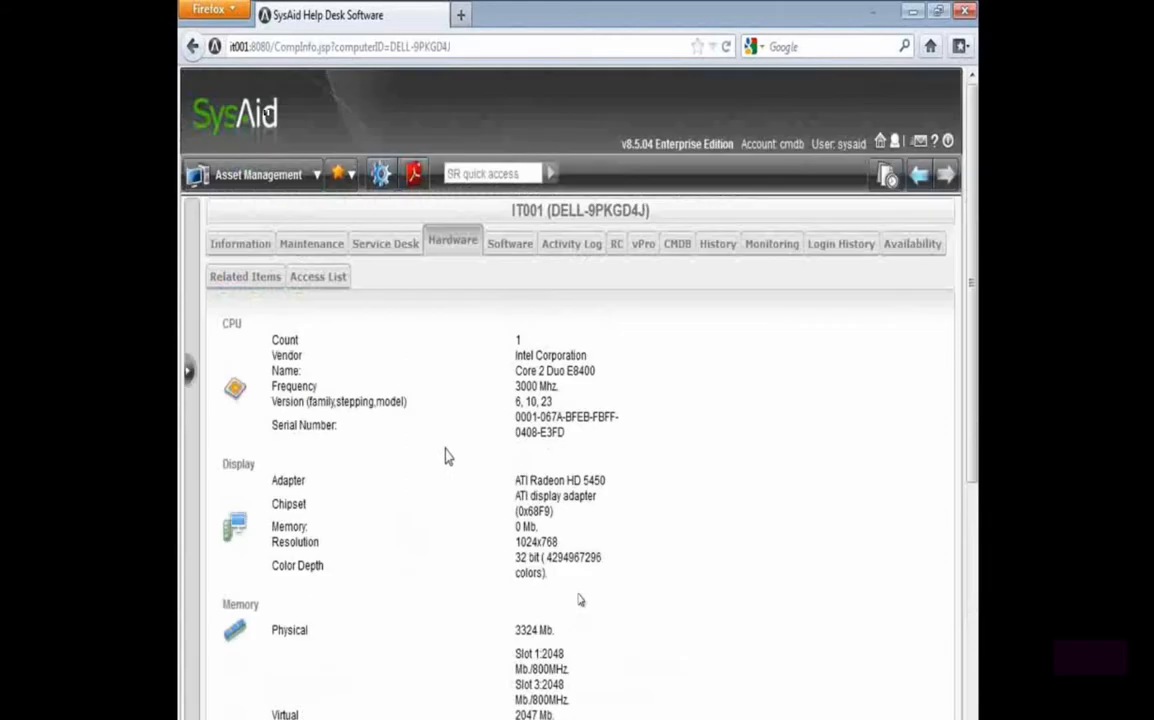
# Open the asset's maintenance details and review the location, building, floor and cubic fields
pyautogui.click(311, 249)
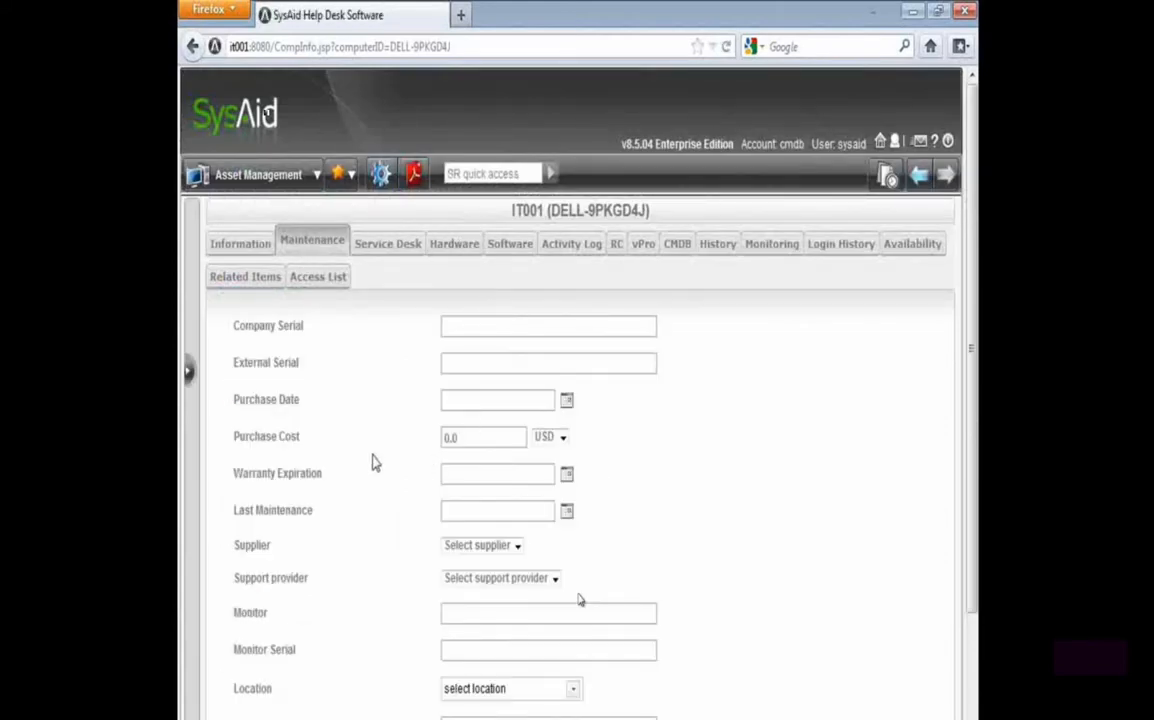
pyautogui.scroll(-2, 370, 460)
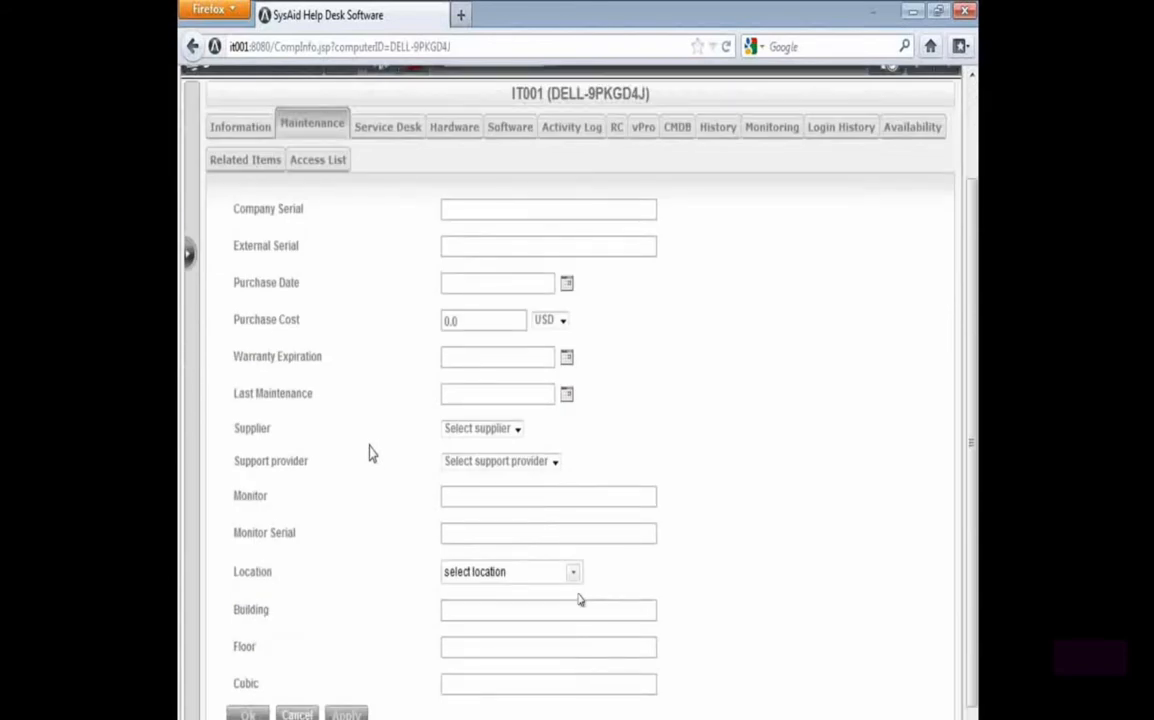
pyautogui.moveTo(237, 571); pyautogui.dragTo(505, 578)
pyautogui.moveTo(233, 608); pyautogui.dragTo(264, 607)
pyautogui.doubleClick(248, 651)
pyautogui.doubleClick(249, 682)
pyautogui.click(447, 494)
# Review the purchase date, purchase cost, warranty expiration and last maintenance fields of the asset
pyautogui.moveTo(236, 283); pyautogui.dragTo(300, 284)
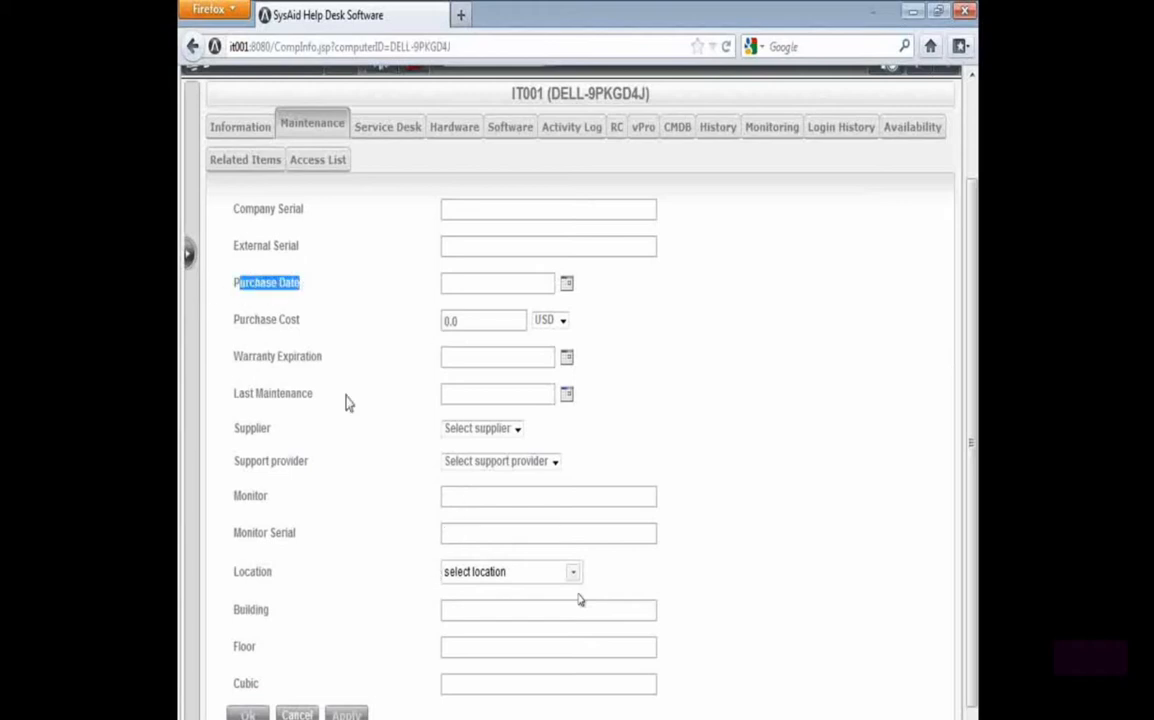
pyautogui.moveTo(234, 357); pyautogui.dragTo(220, 394)
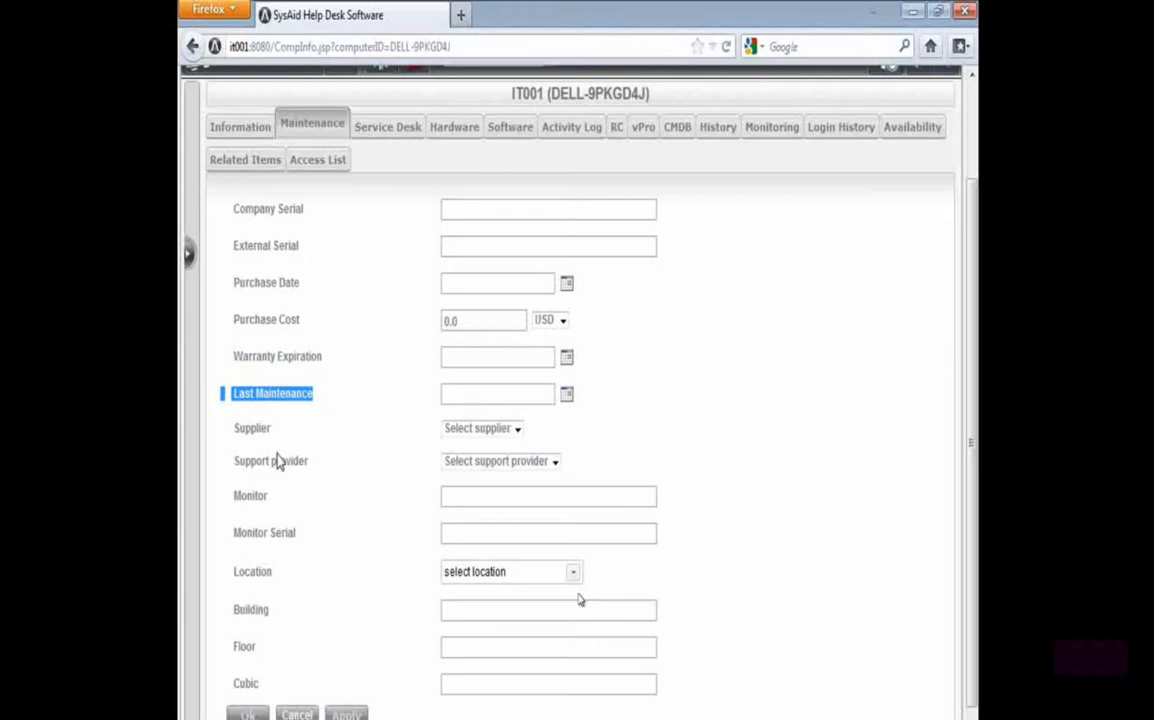
pyautogui.moveTo(228, 321); pyautogui.dragTo(308, 321)
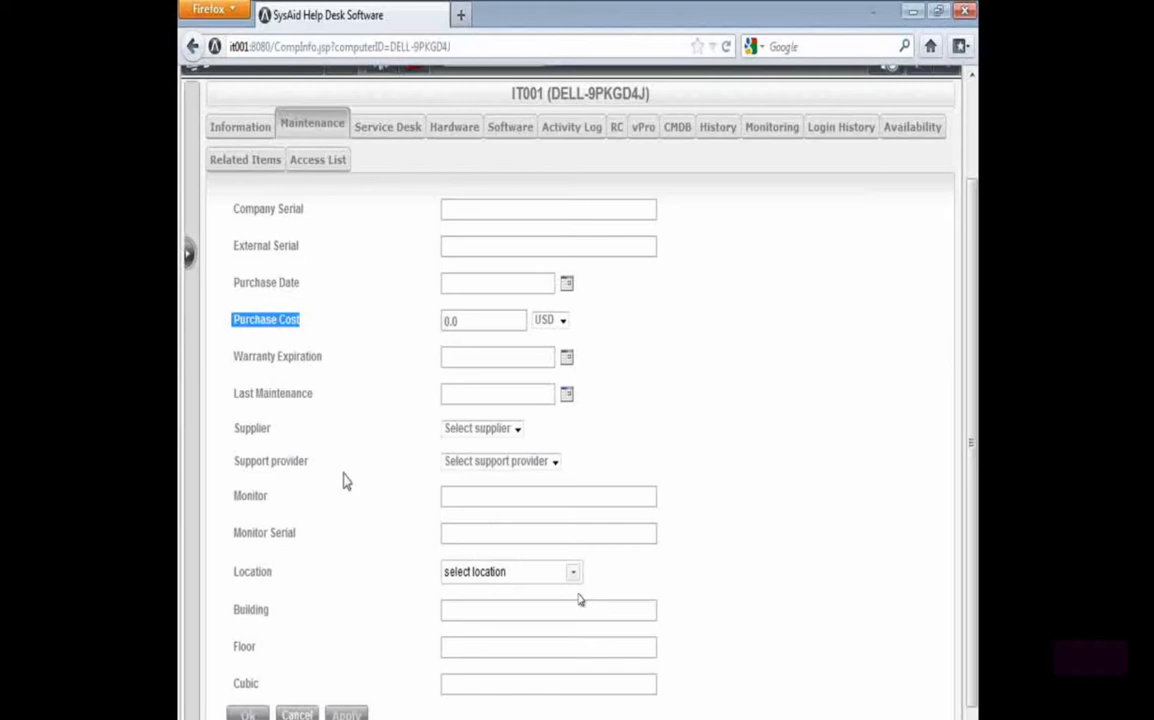
pyautogui.moveTo(231, 283); pyautogui.dragTo(301, 284)
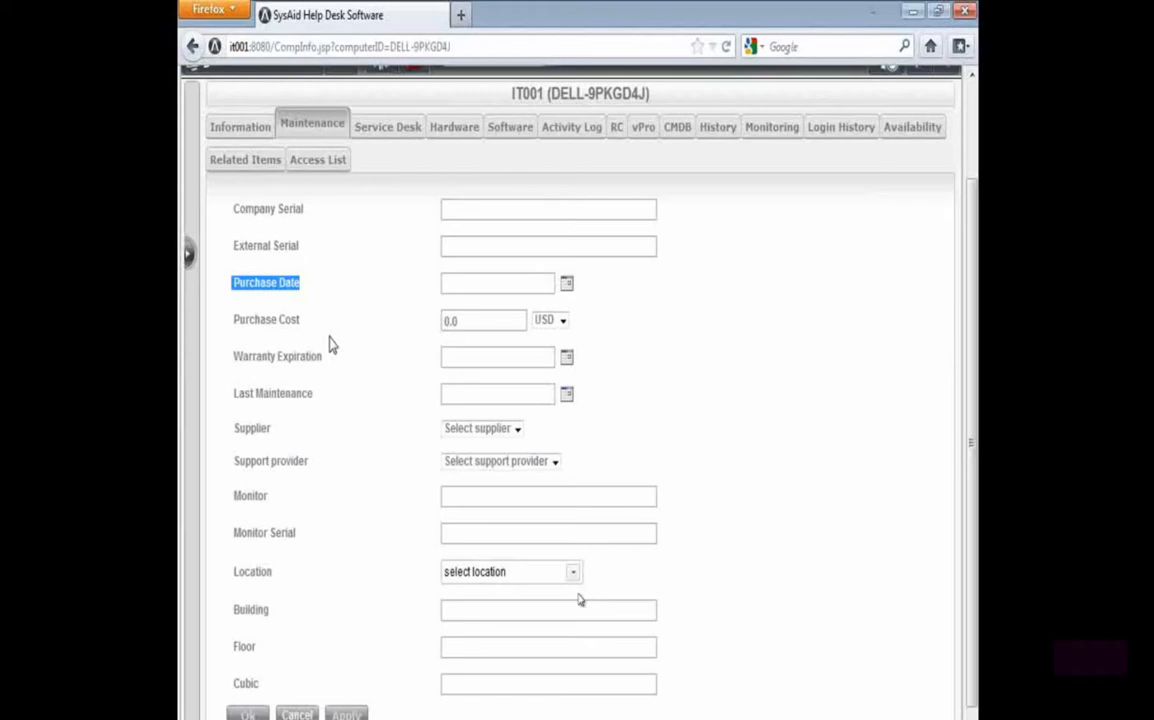
# Add the Attachments field to the visible fields of the asset form's Information tab and save the design
pyautogui.click(258, 129)
pyautogui.scroll(-5, 325, 465)
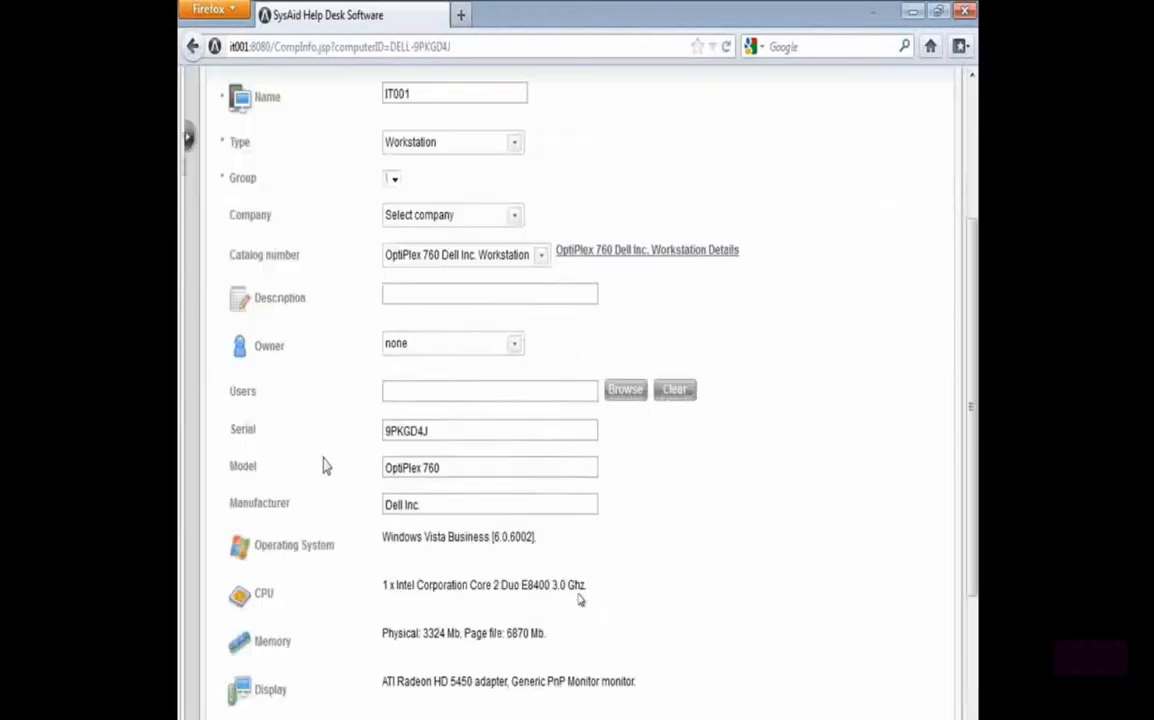
pyautogui.scroll(4, 327, 466)
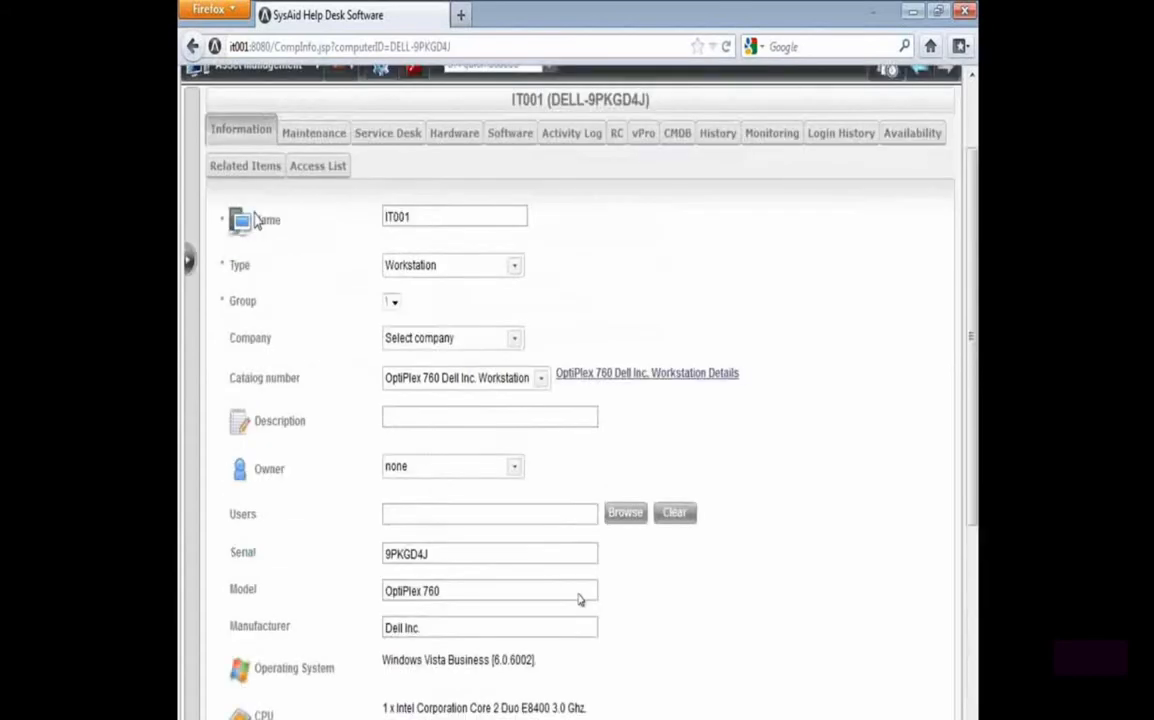
pyautogui.scroll(2, 200, 110)
pyautogui.click(340, 168)
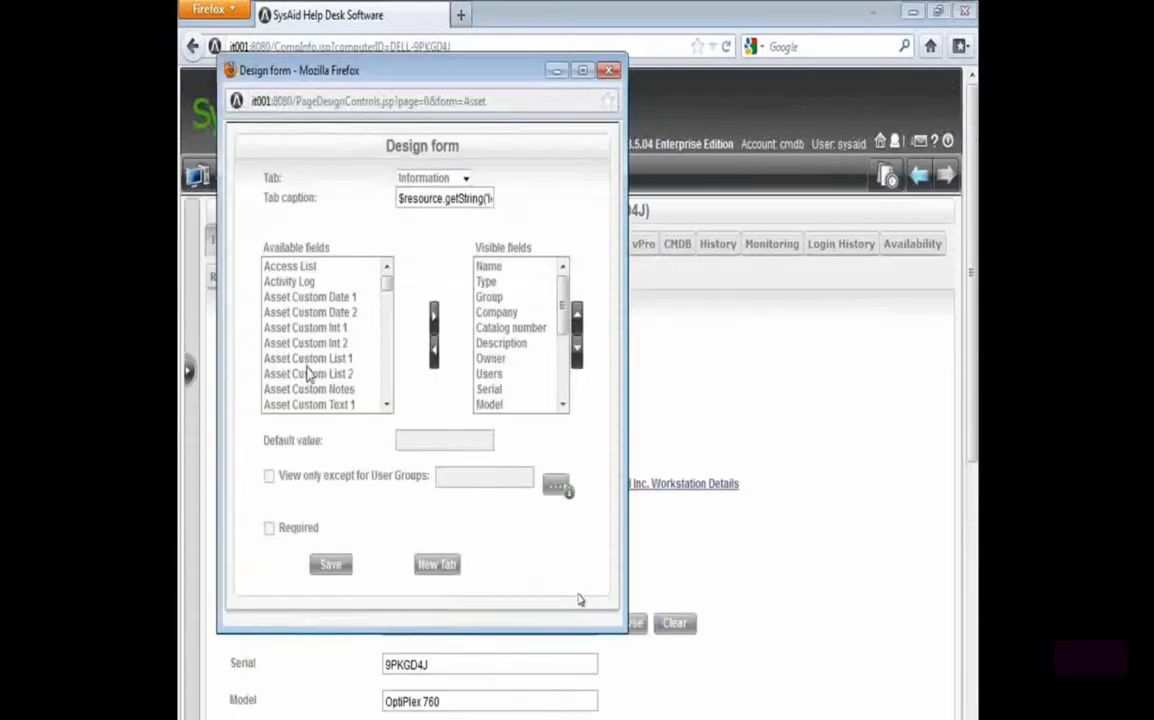
pyautogui.click(308, 345)
pyautogui.press('Down')
pyautogui.press('Down')
pyautogui.press('Down')
pyautogui.press('Down')
pyautogui.press('Down')
pyautogui.press('Down')
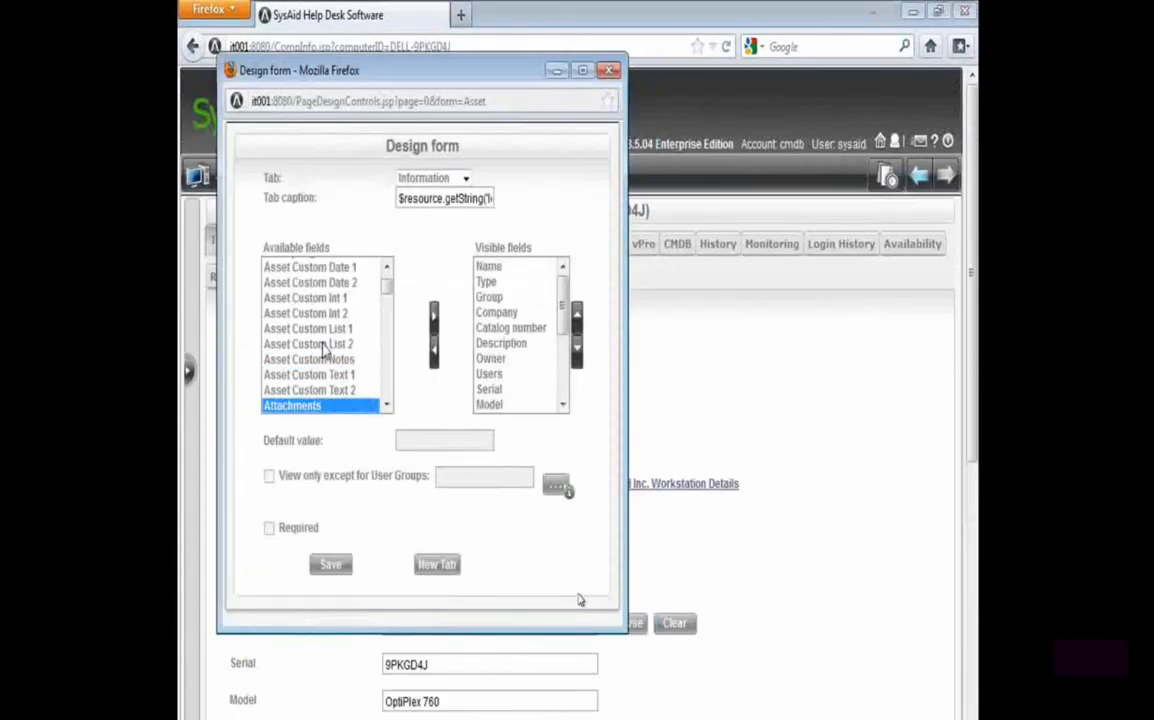
pyautogui.click(434, 316)
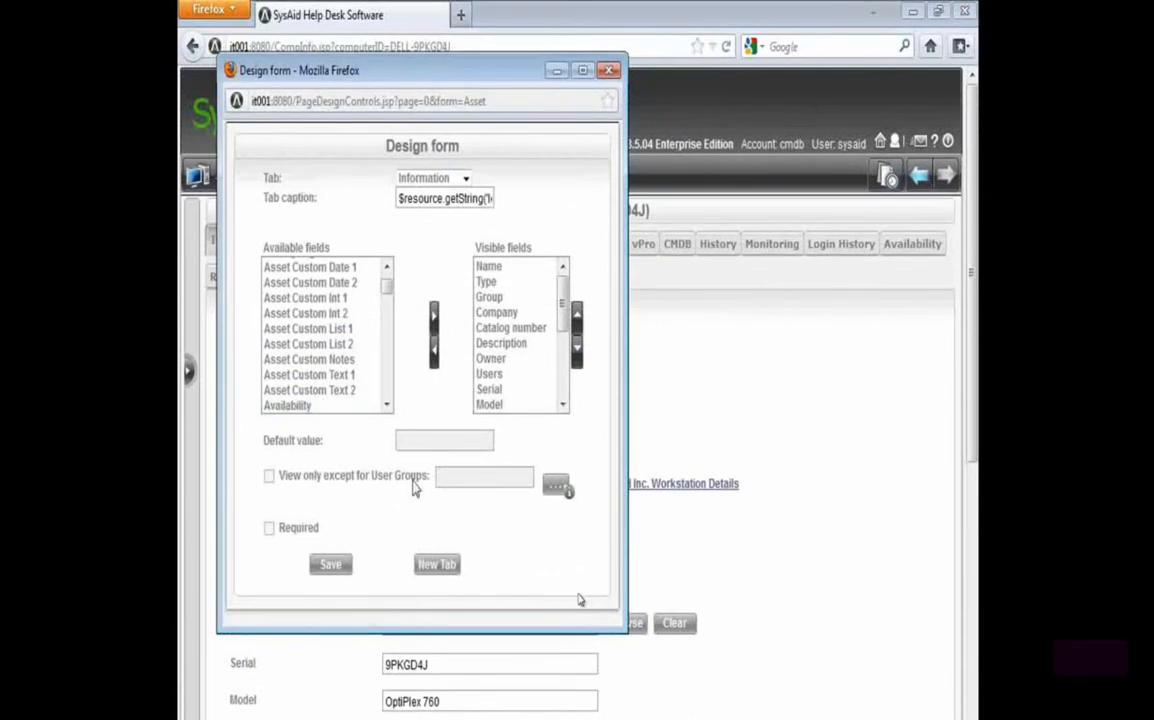
pyautogui.click(330, 564)
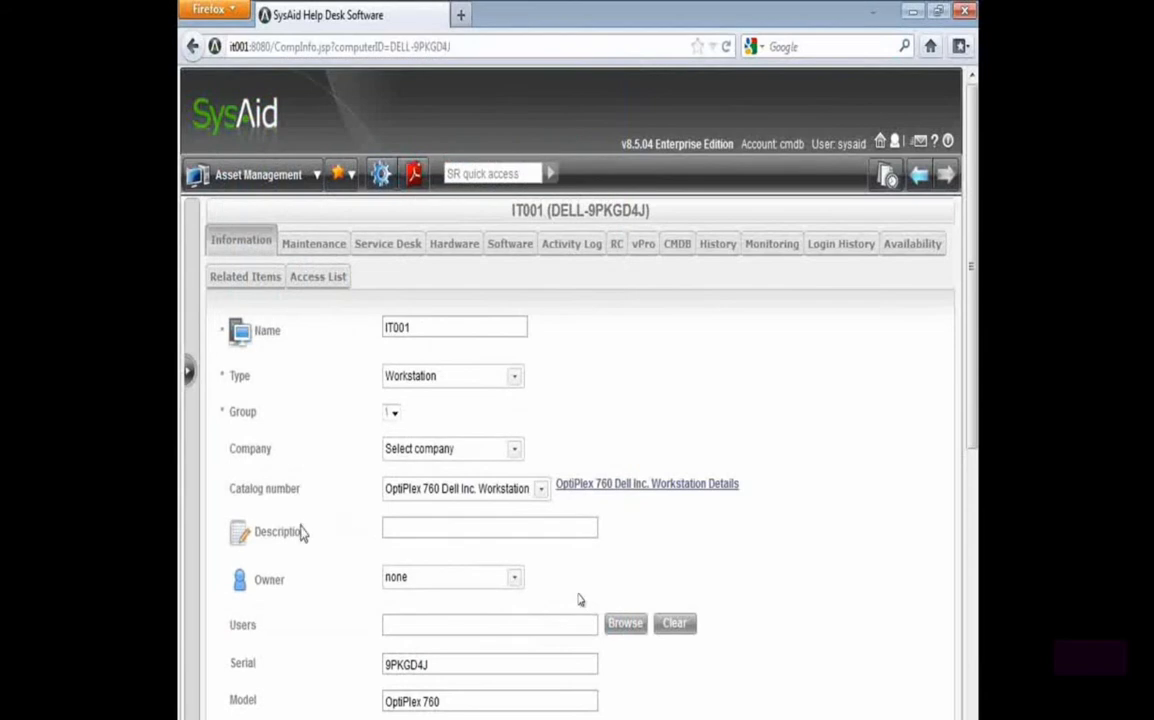
# View the upload window of the asset's new Attachments field and close it without attaching files
pyautogui.scroll(-5, 312, 536)
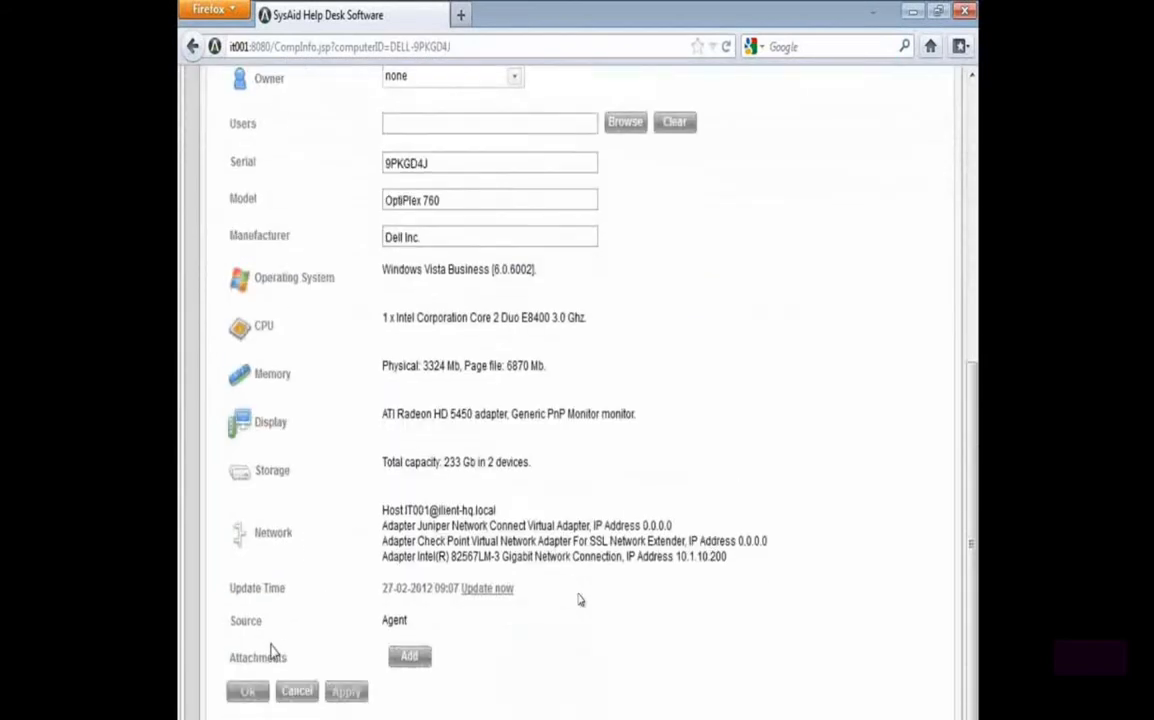
pyautogui.moveTo(228, 672); pyautogui.dragTo(288, 672)
pyautogui.click(412, 660)
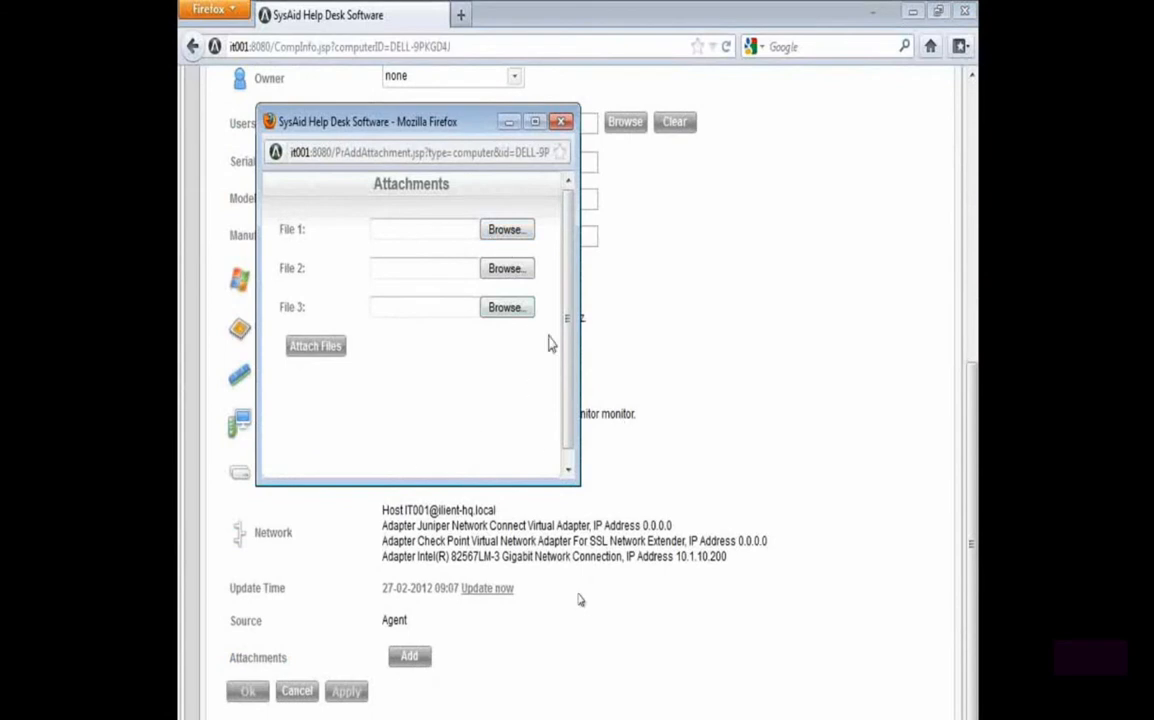
pyautogui.click(562, 122)
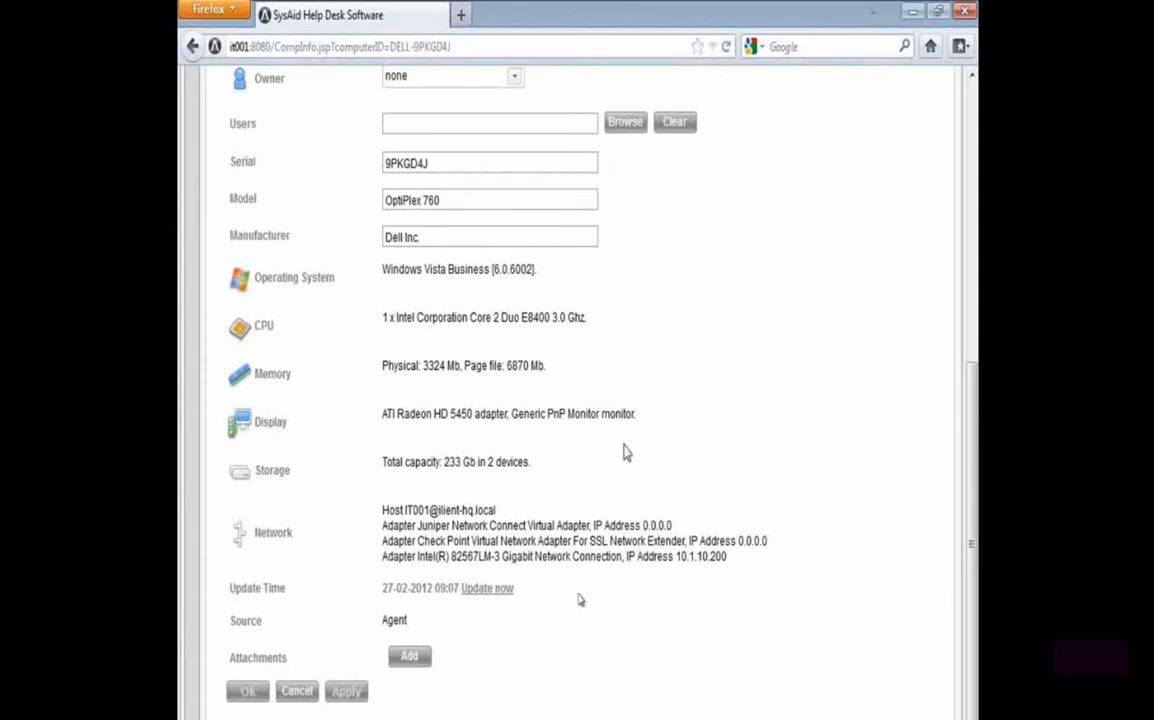
# Examine the full list of software products, versions and serials installed on asset IT001
pyautogui.scroll(8, 626, 450)
pyautogui.scroll(1, 626, 440)
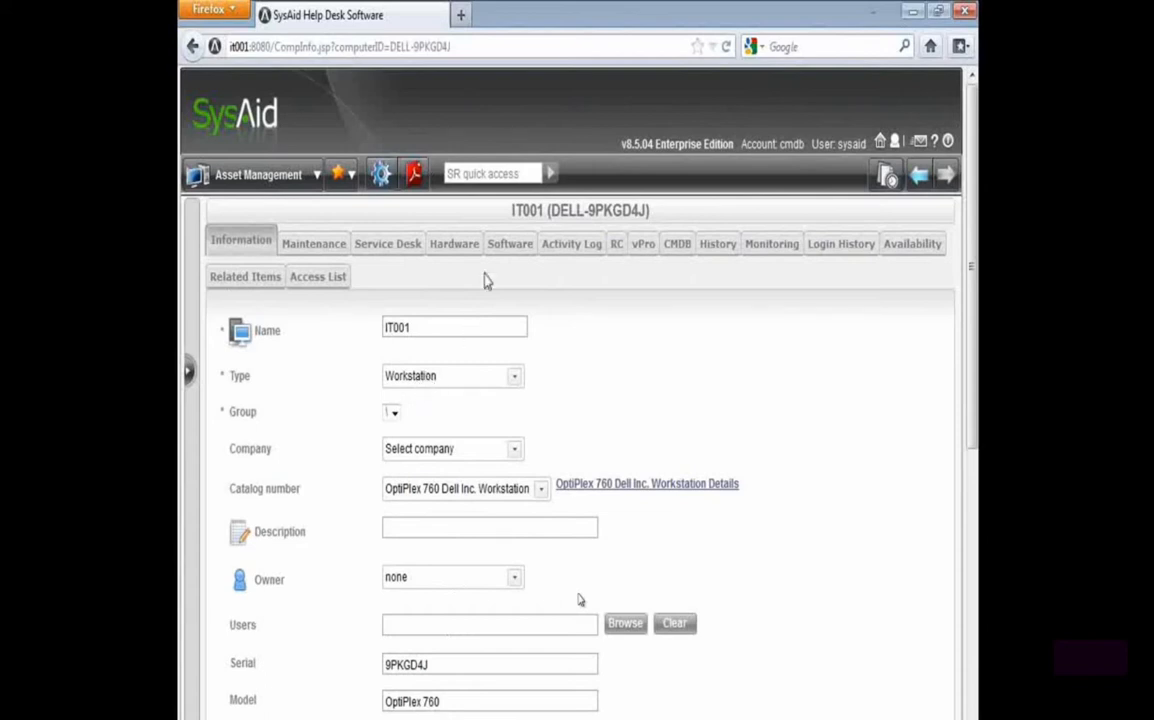
pyautogui.click(504, 247)
pyautogui.scroll(-3, 451, 433)
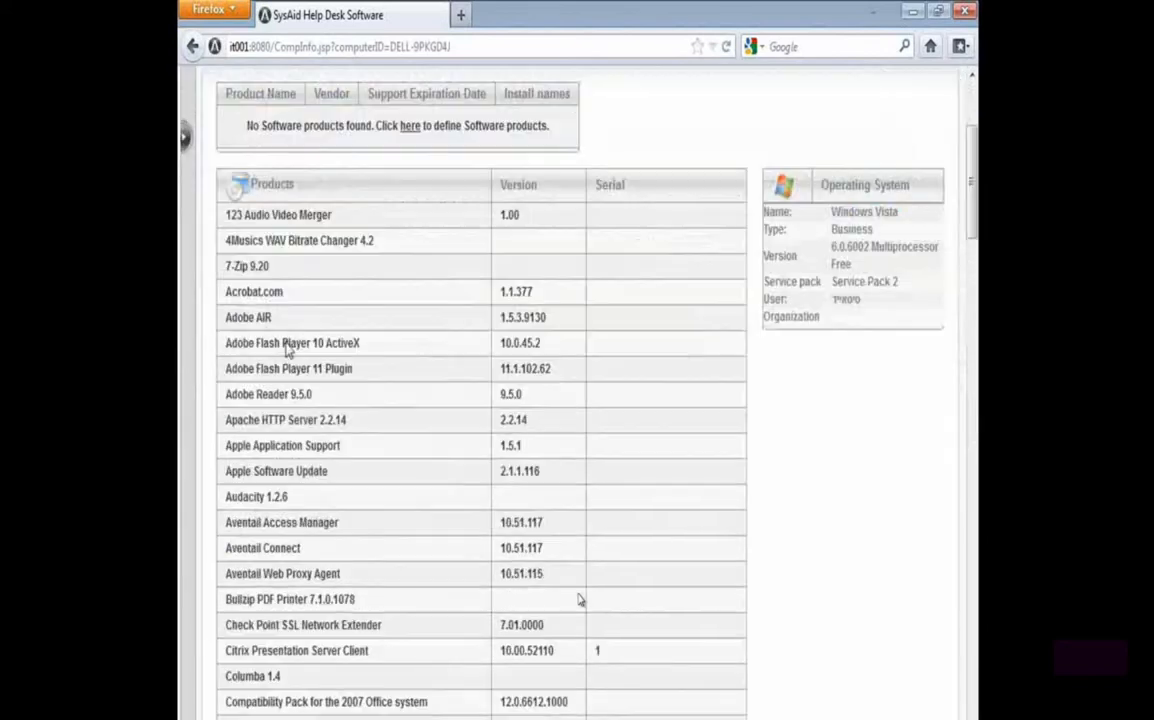
pyautogui.scroll(-8, 241, 229)
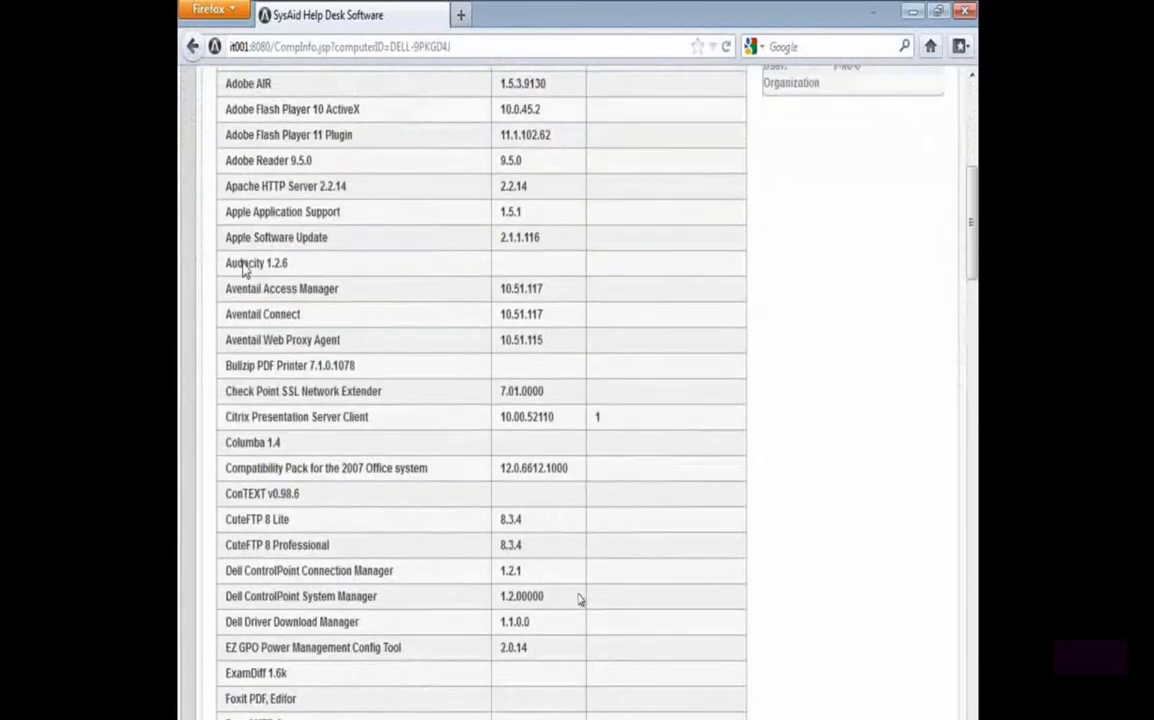
pyautogui.scroll(-6, 330, 350)
pyautogui.scroll(-3, 326, 365)
pyautogui.scroll(-3, 327, 365)
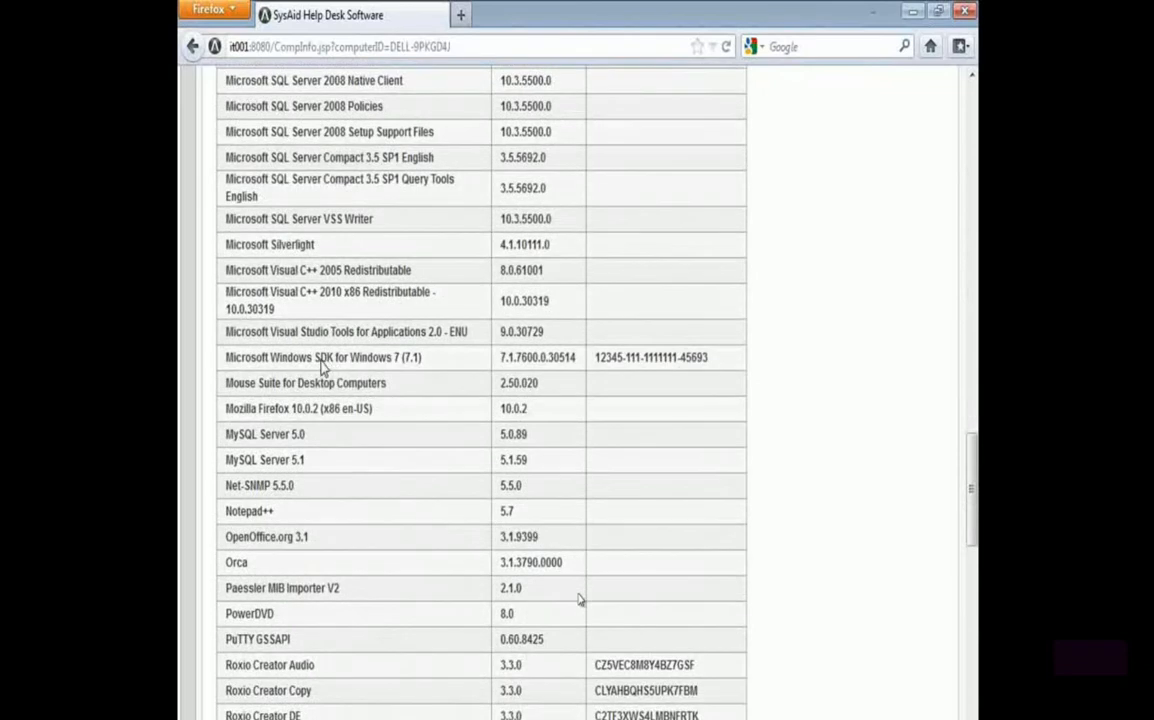
pyautogui.scroll(-4, 300, 380)
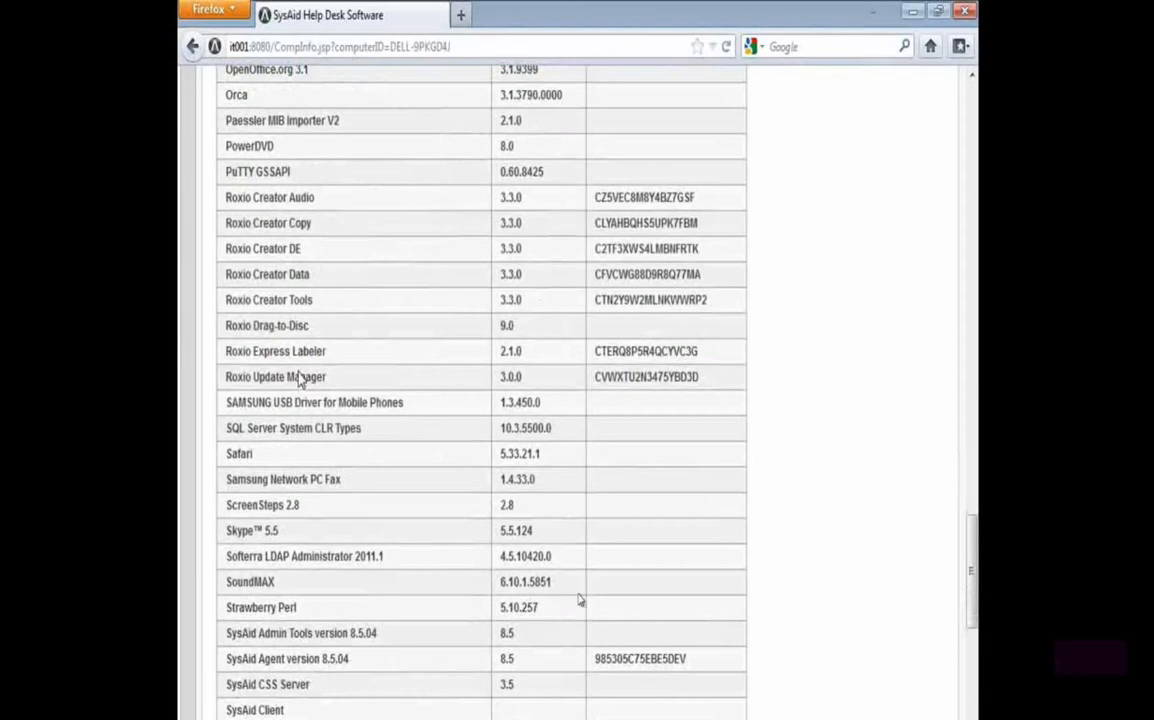
pyautogui.scroll(-3, 298, 385)
pyautogui.scroll(-1, 297, 384)
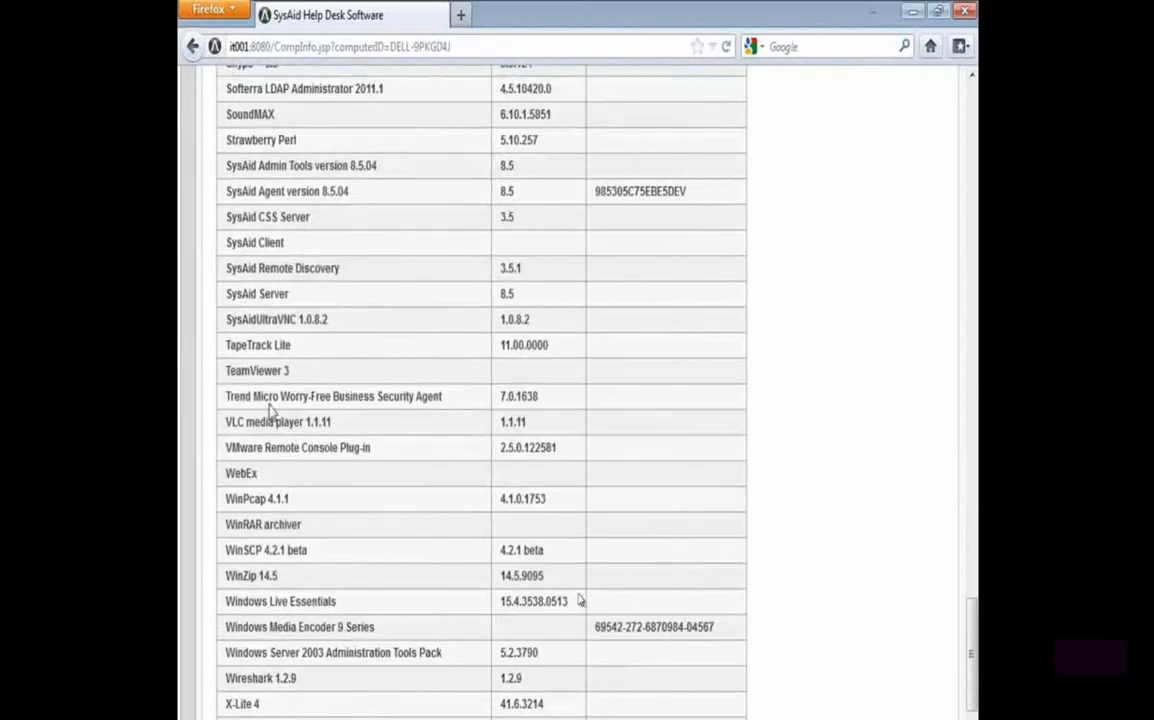
pyautogui.scroll(-1, 280, 405)
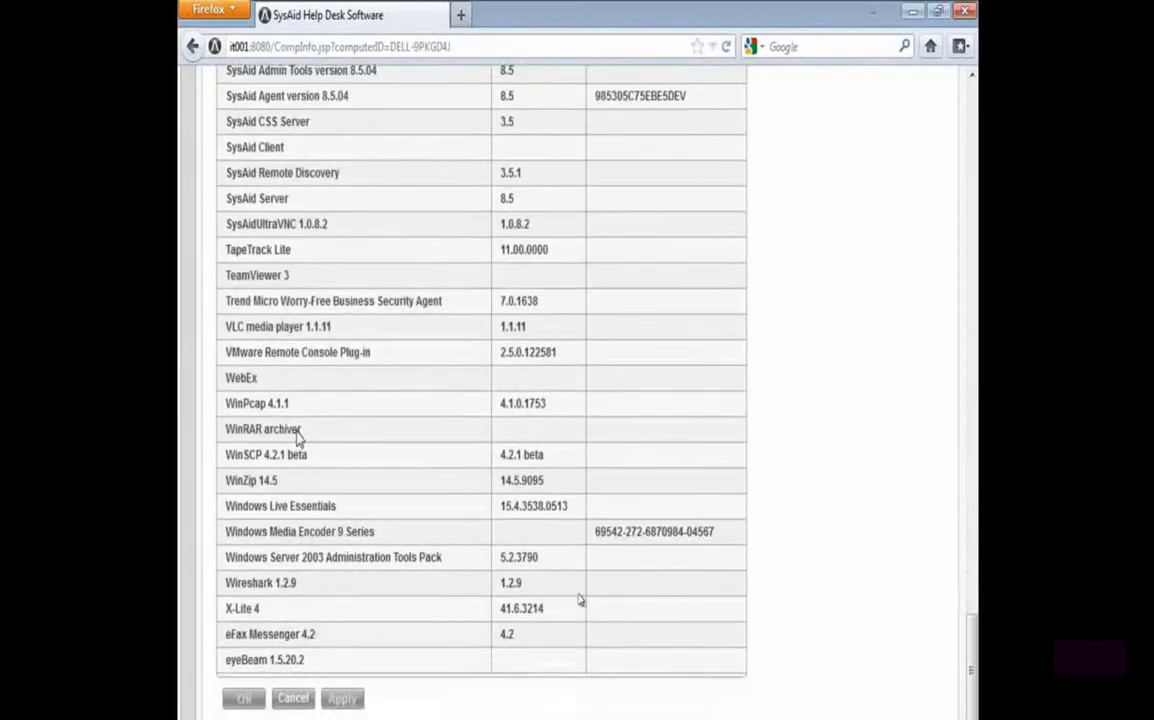
# Locate Microsoft Office Standard 2010 in the asset's installed software list and highlight its name
pyautogui.scroll(7, 291, 433)
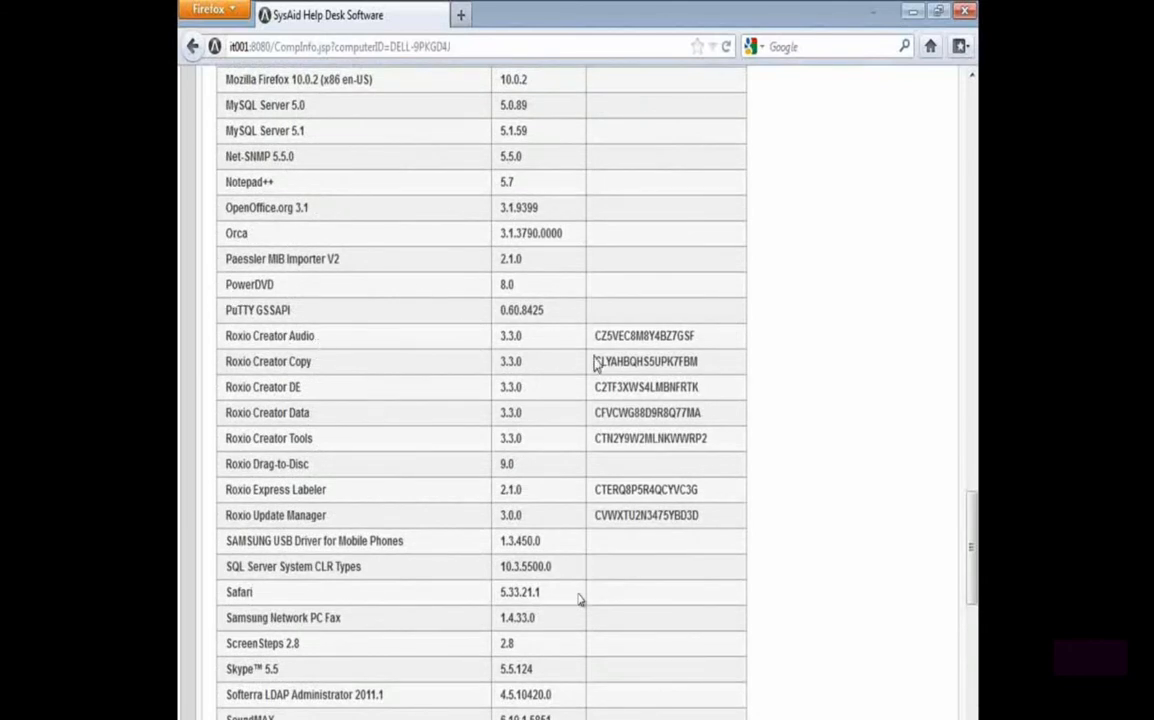
pyautogui.scroll(-3, 366, 481)
pyautogui.scroll(6, 360, 479)
pyautogui.scroll(3, 578, 599)
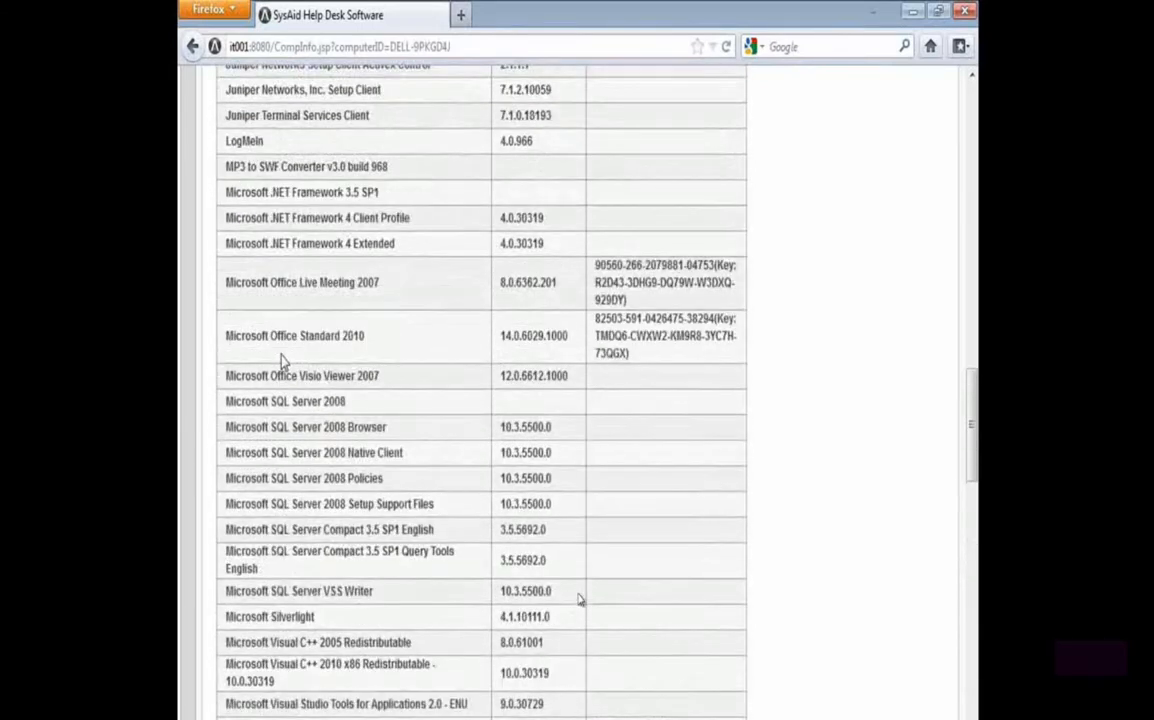
pyautogui.moveTo(219, 337); pyautogui.dragTo(381, 343)
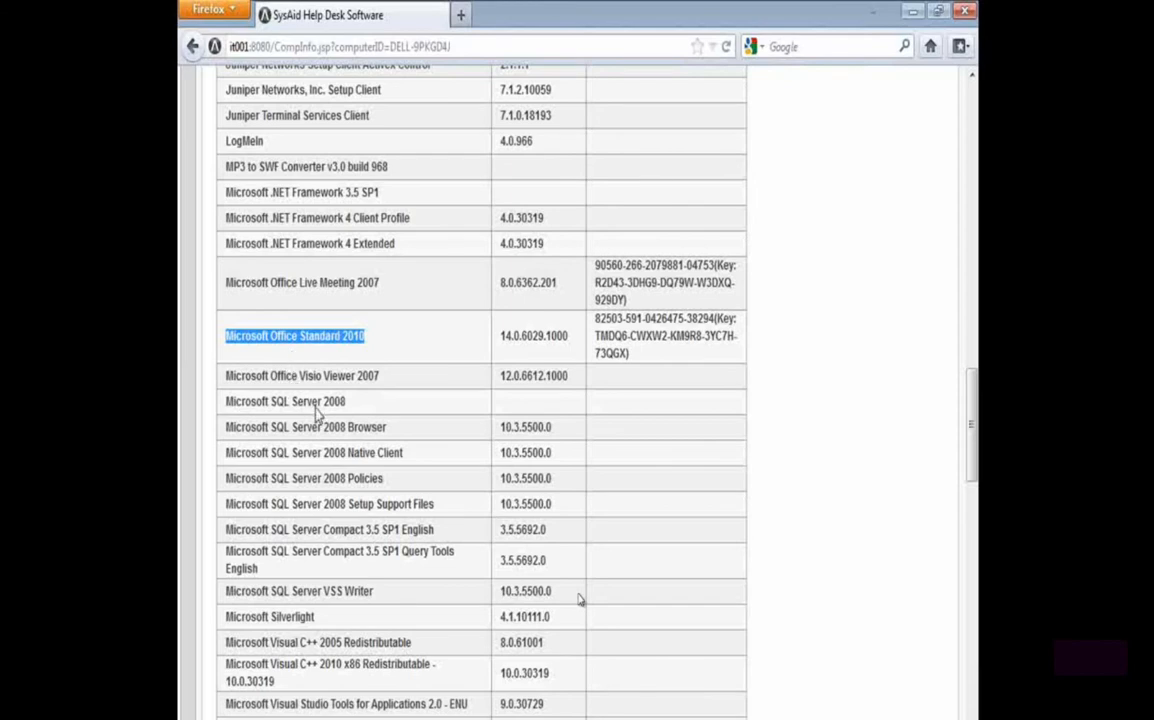
# Create a new software product with the name MS Office 2010 and the version 2010 Standard
pyautogui.scroll(2, 317, 410)
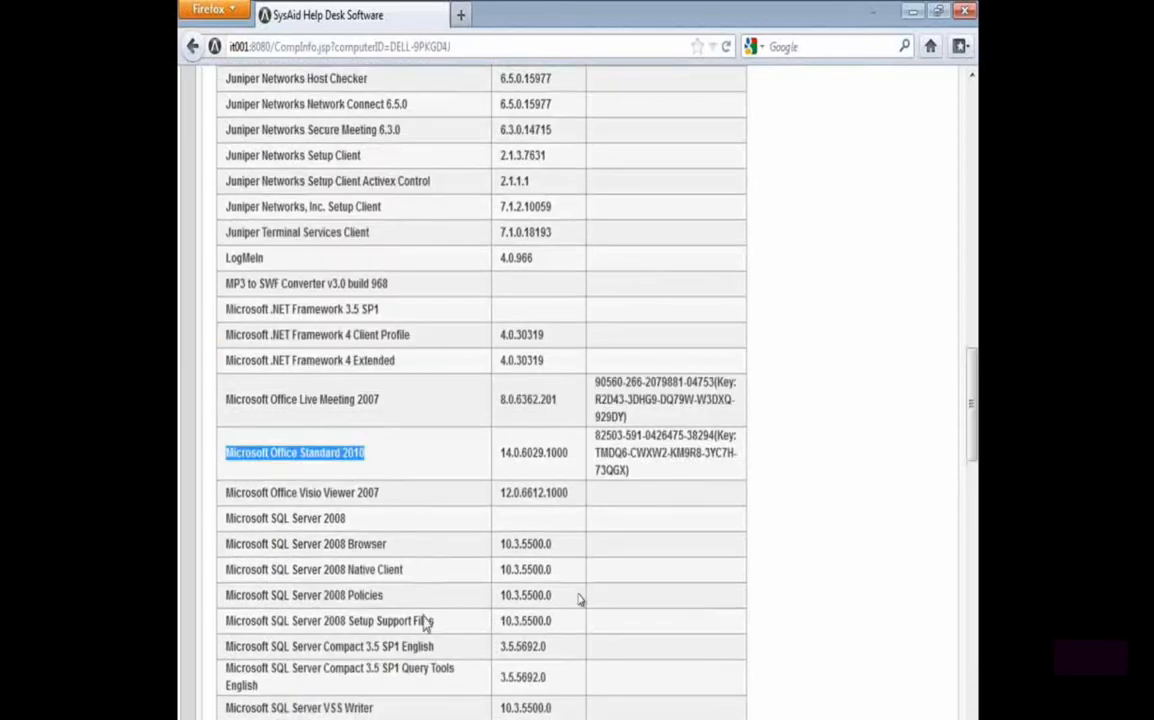
pyautogui.scroll(15, 401, 601)
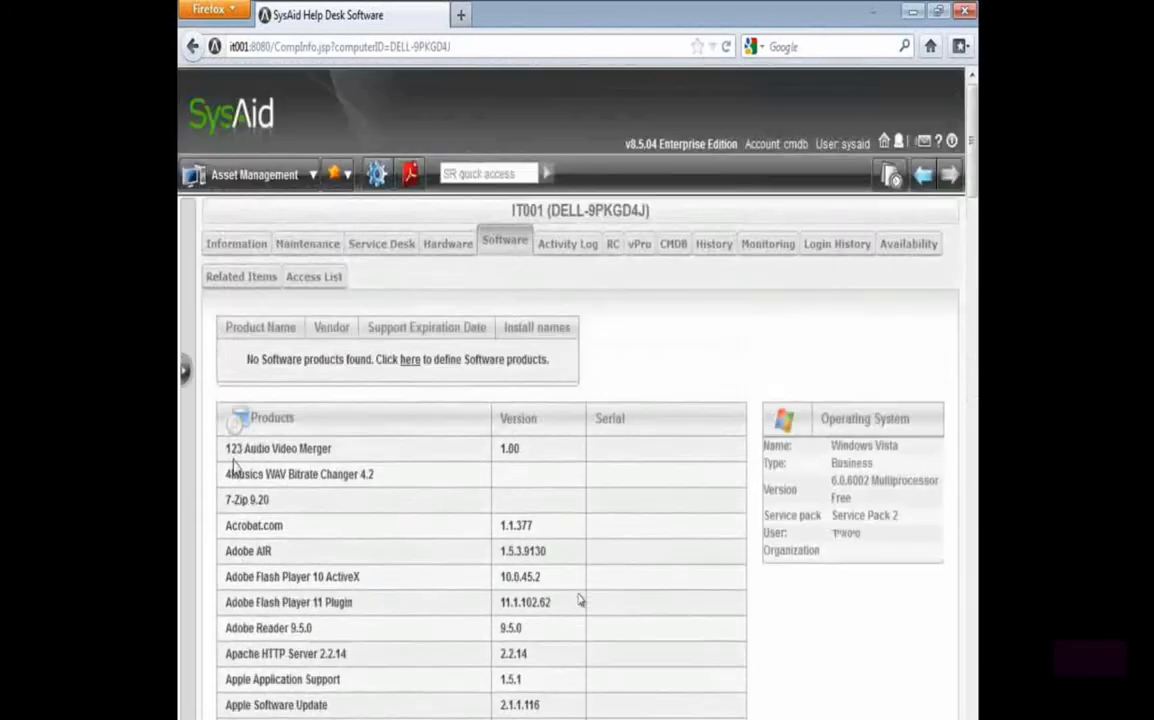
pyautogui.click(185, 372)
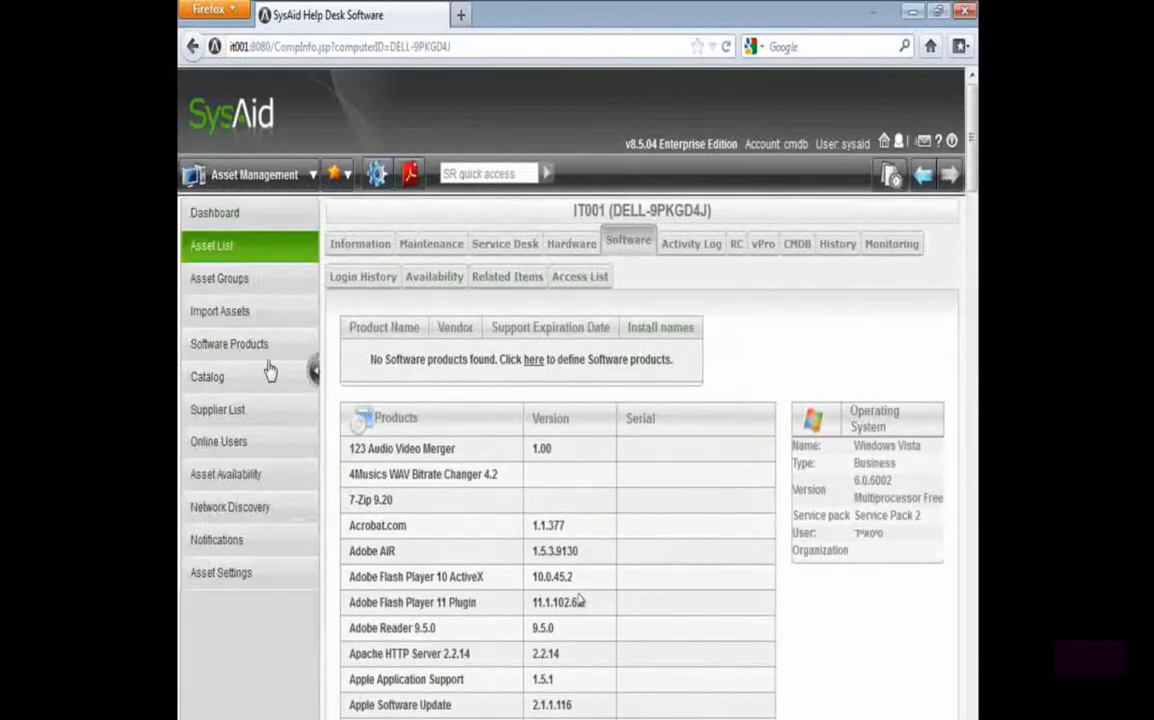
pyautogui.click(234, 350)
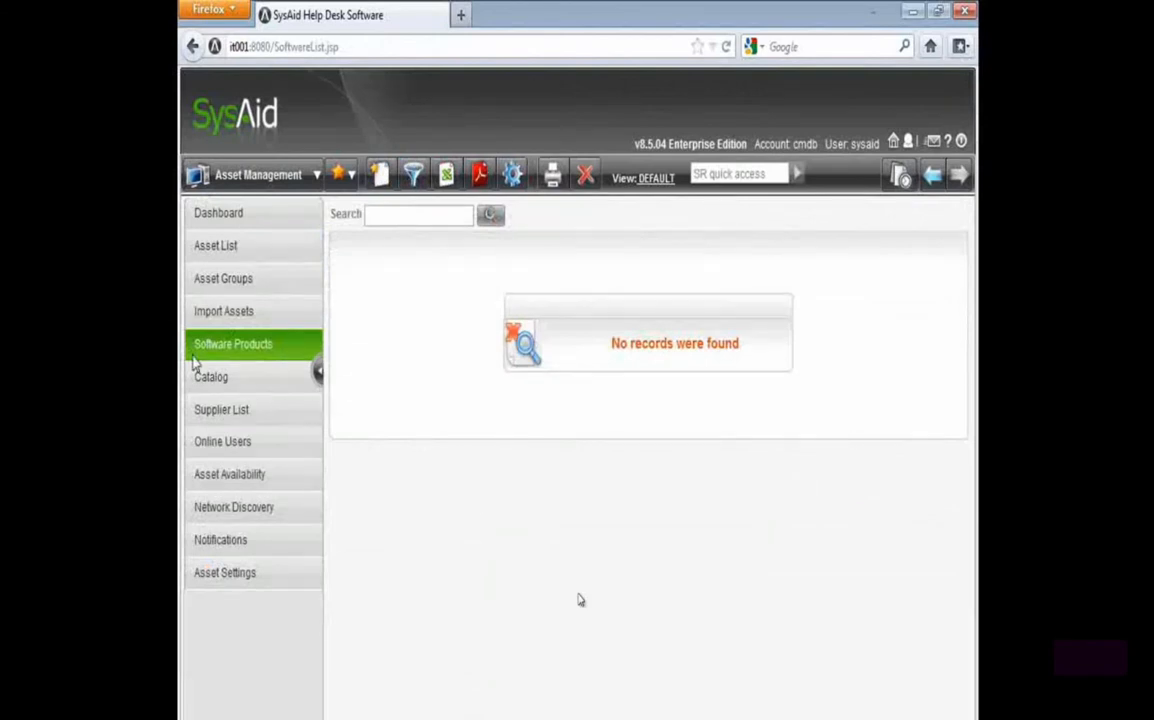
pyautogui.click(380, 178)
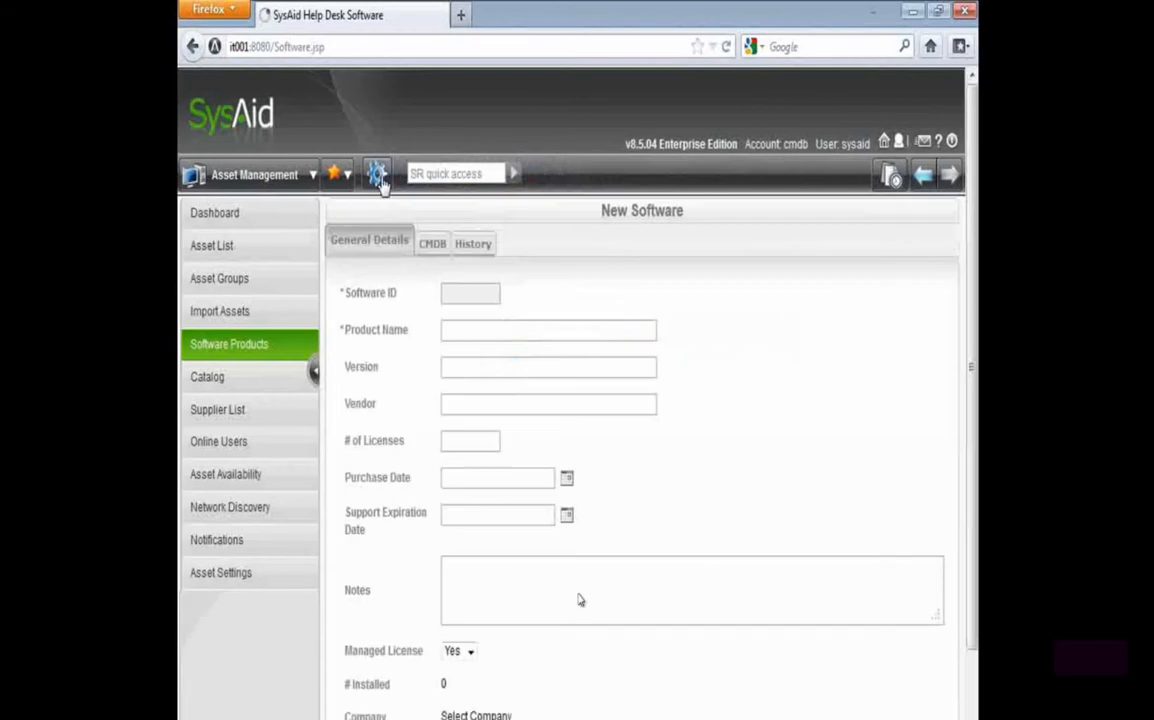
pyautogui.click(466, 328)
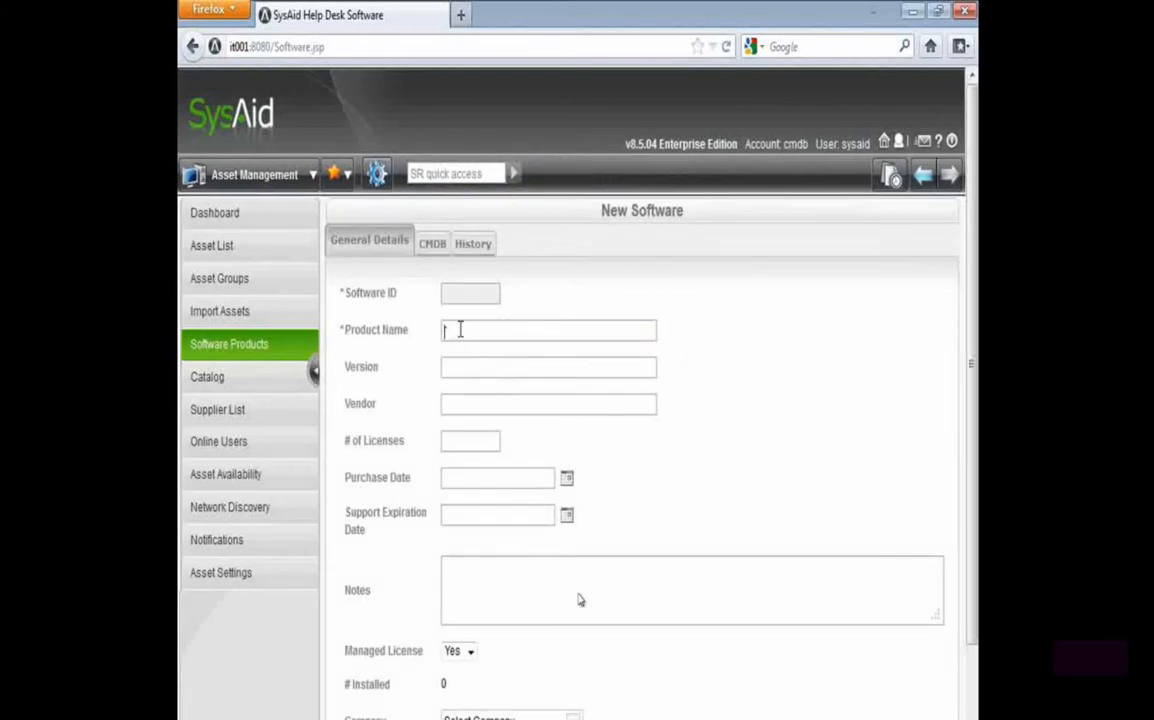
pyautogui.write('MS Office 20')
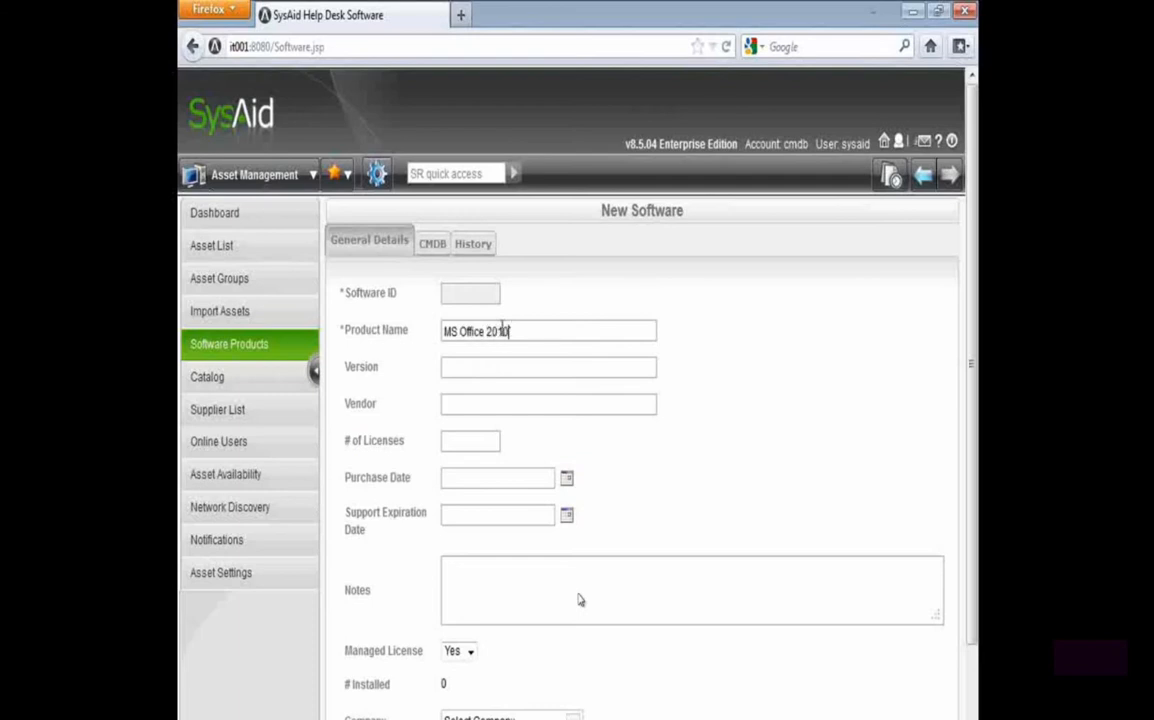
pyautogui.write('201')
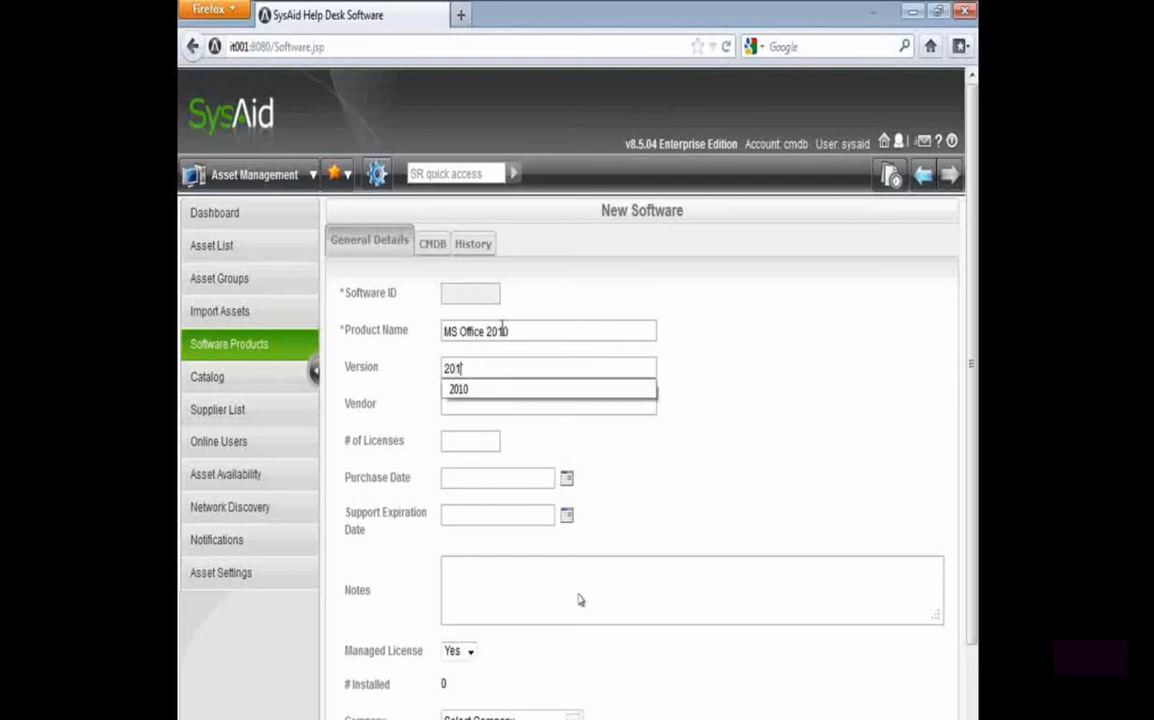
pyautogui.write('0 Standard')
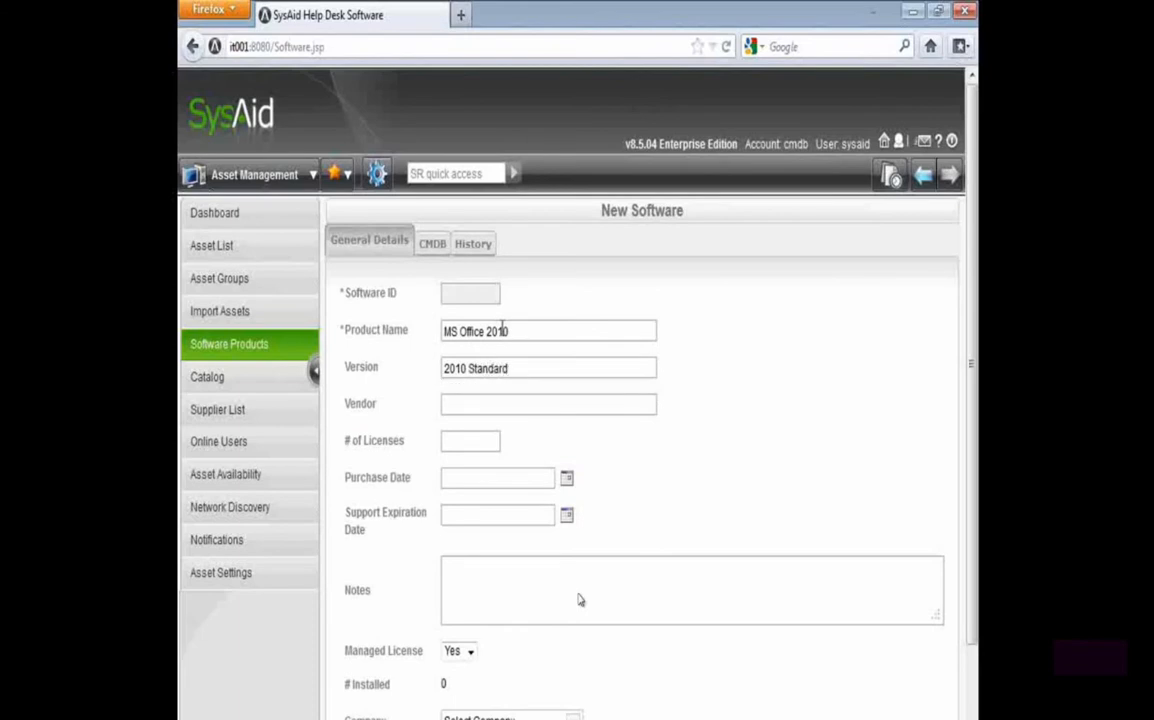
# Set the new software product's vendor to Microsoft and its number of licenses to 5
pyautogui.press('Tab')
pyautogui.write('Microsoft')
pyautogui.press('Tab')
pyautogui.write('5')
pyautogui.press('Tab')
# Set the software product's purchase date to 01-02-2012 and its support expiration date to 01-02-2013
pyautogui.click(566, 479)
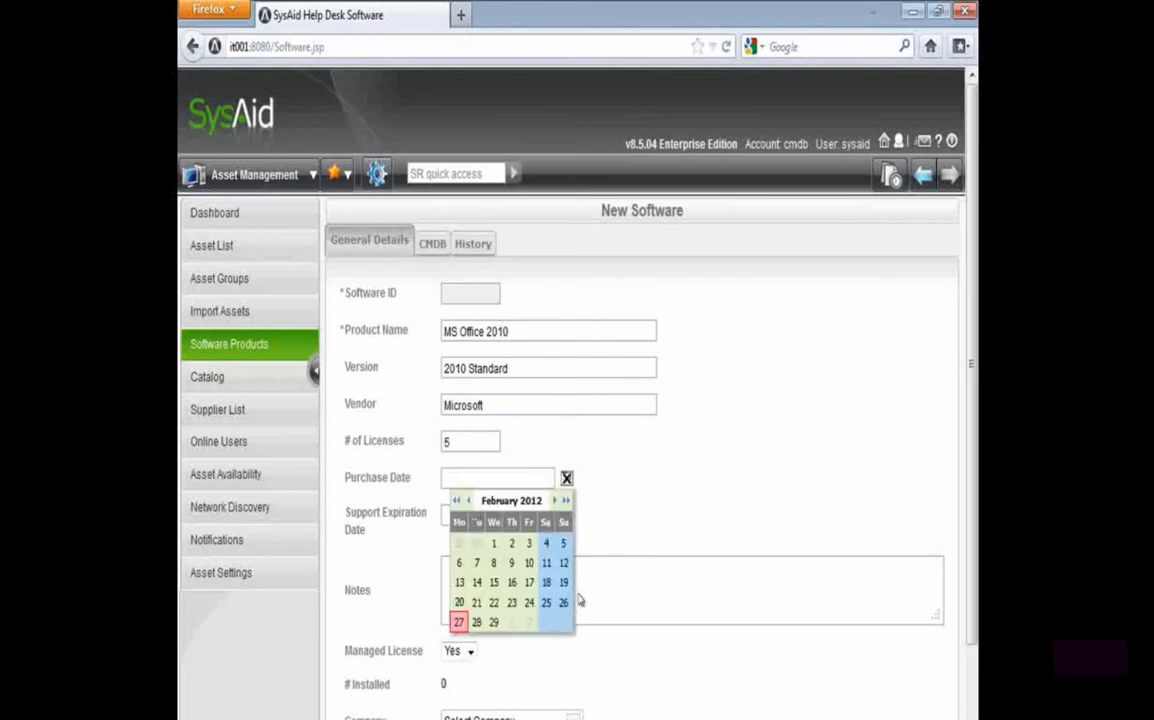
pyautogui.click(493, 543)
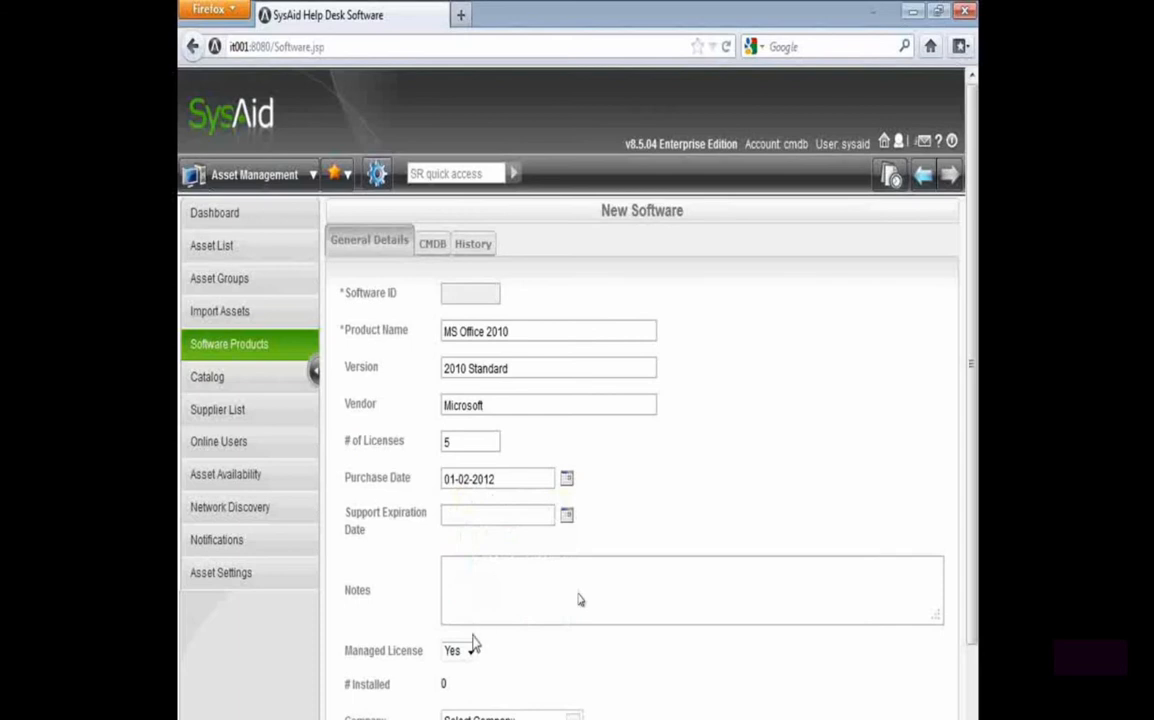
pyautogui.moveTo(497, 479); pyautogui.dragTo(443, 479)
pyautogui.hotkey('ctrl', 'c')
pyautogui.click(507, 515)
pyautogui.hotkey('ctrl', 'v')
# Open the install name selection for the software product and search it for office
pyautogui.scroll(-2, 405, 700)
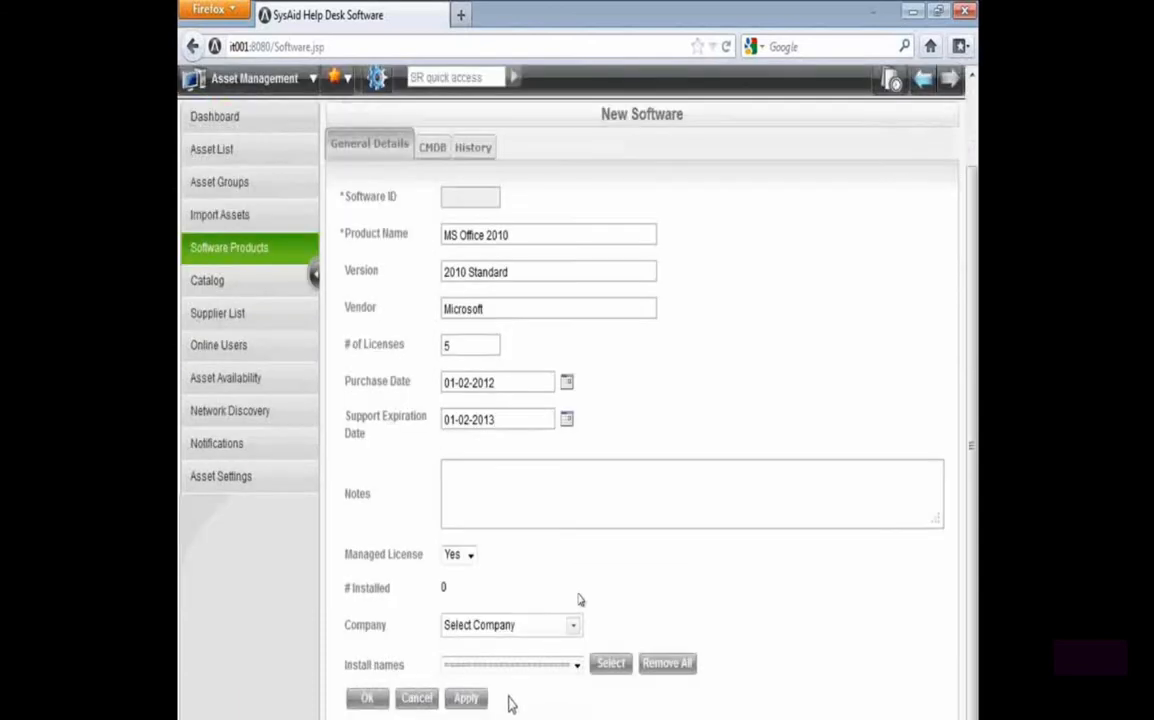
pyautogui.moveTo(350, 664); pyautogui.dragTo(425, 665)
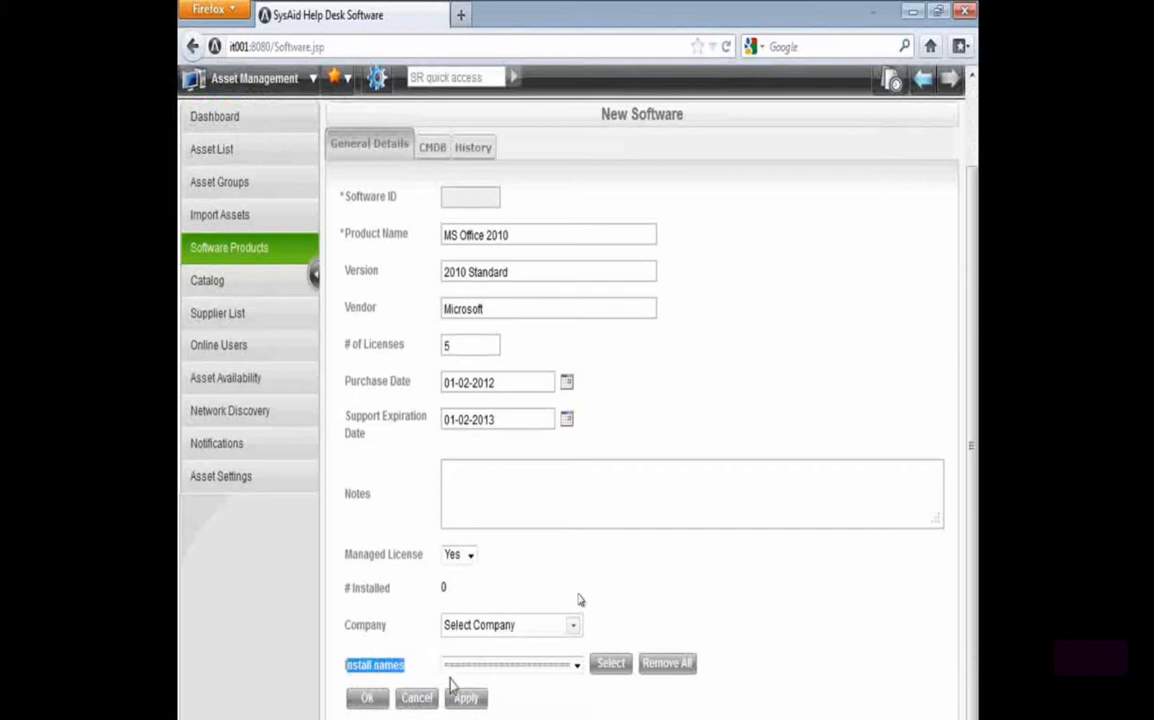
pyautogui.click(611, 664)
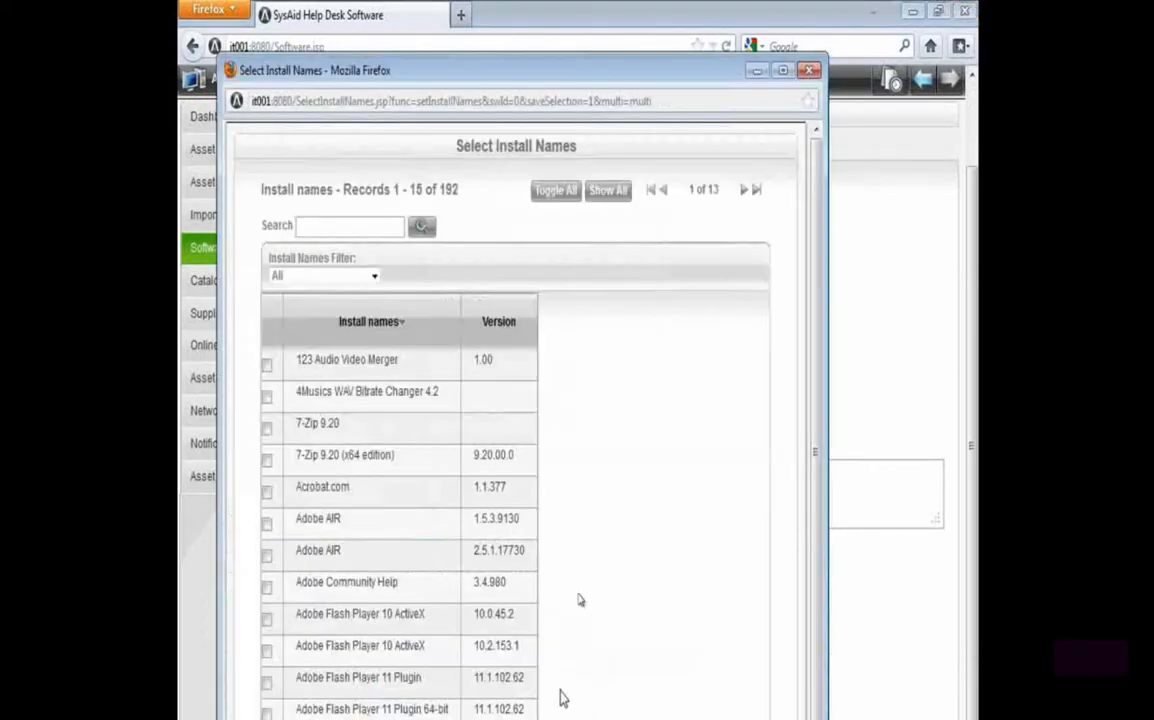
pyautogui.moveTo(618, 73); pyautogui.dragTo(631, 2)
pyautogui.click(320, 168)
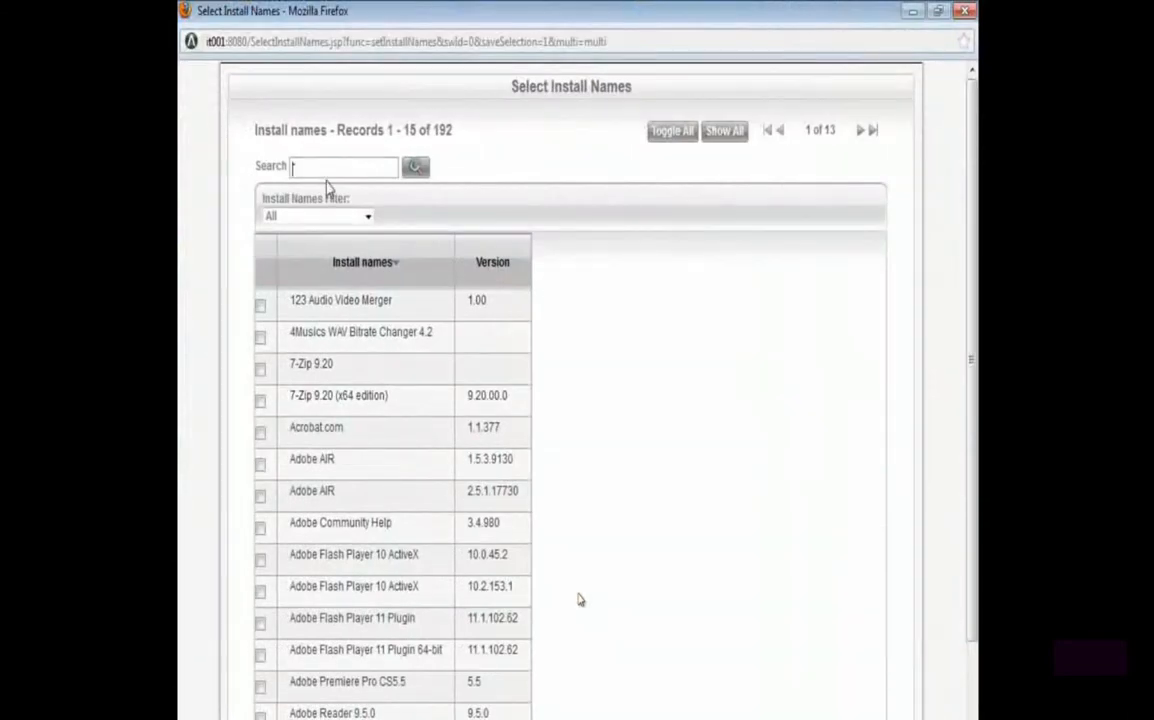
pyautogui.write('offi')
pyautogui.click(310, 189)
pyautogui.press('Return')
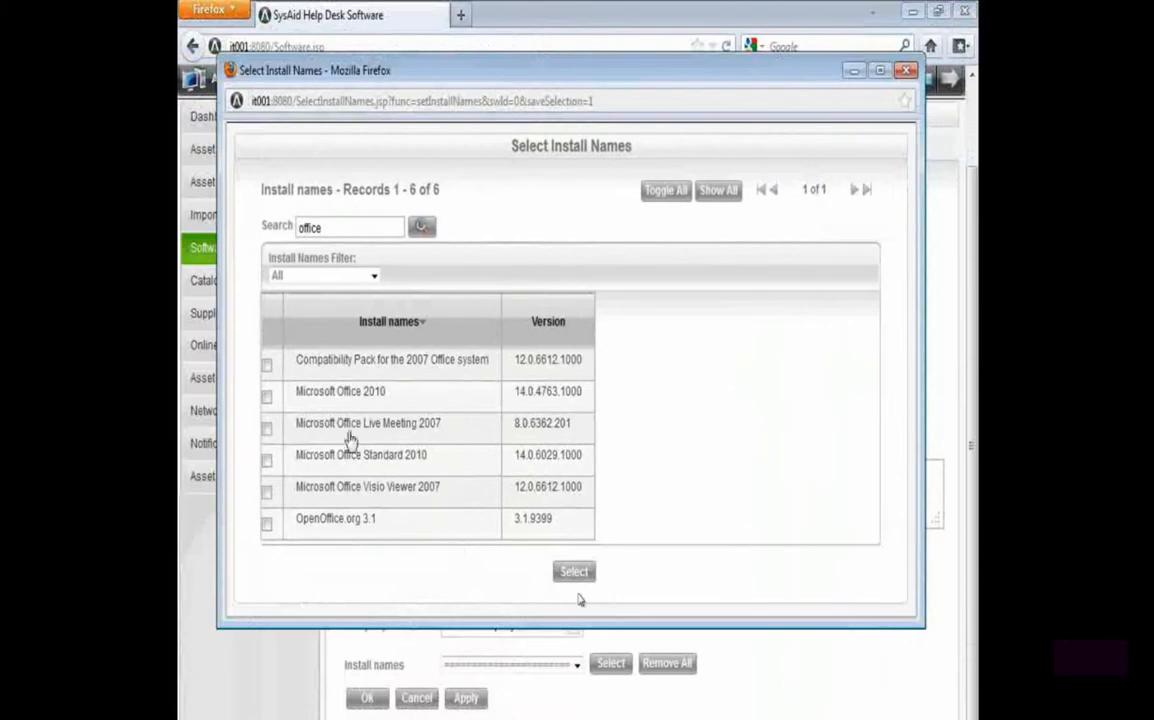
# Assign Microsoft Office 2010 and Microsoft Office Standard 2010 as the product's install names and save the product, keeping its form open
pyautogui.click(267, 397)
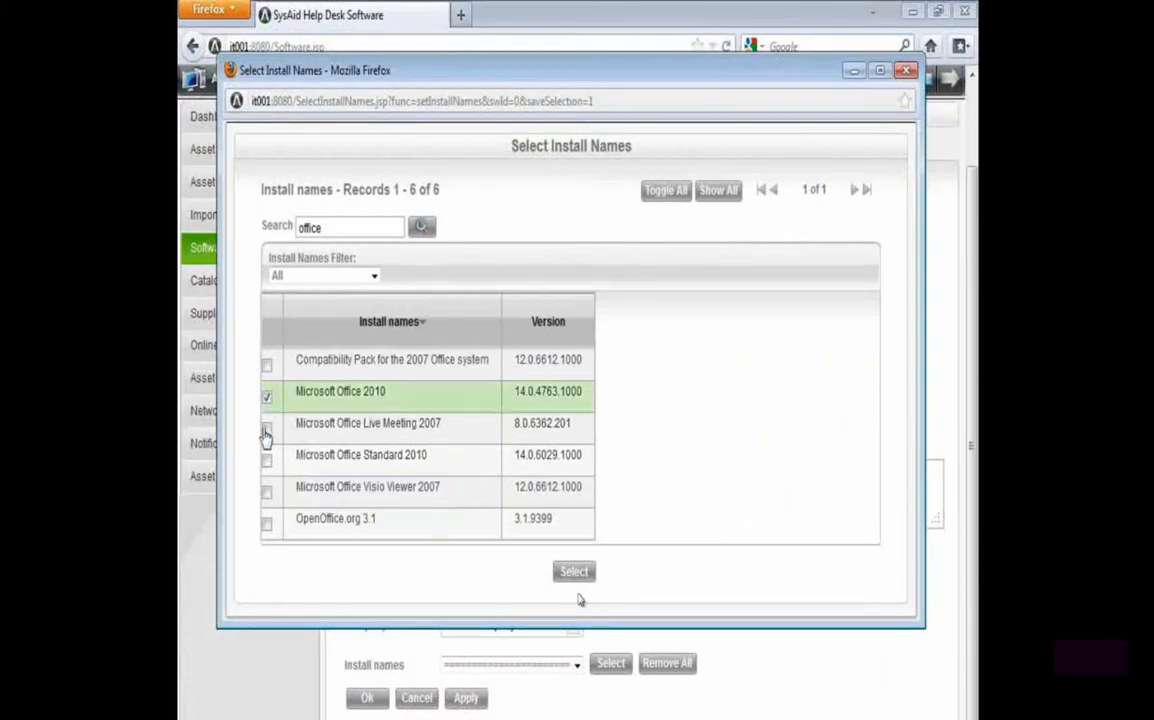
pyautogui.click(267, 461)
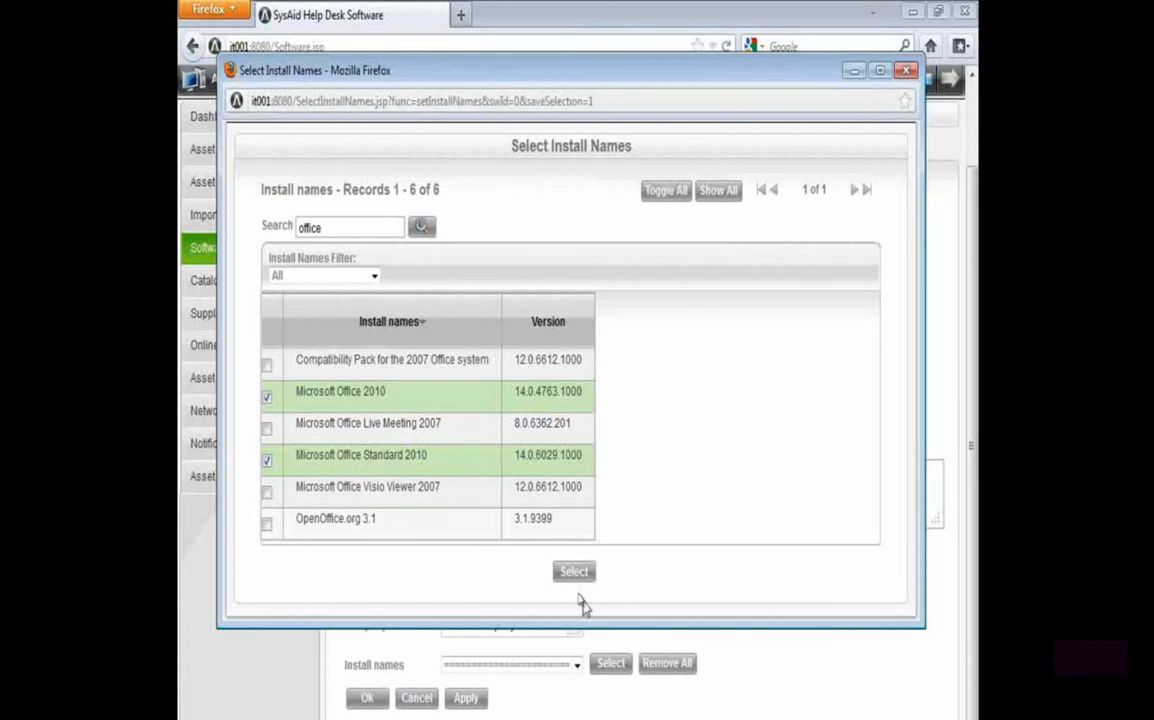
pyautogui.click(572, 574)
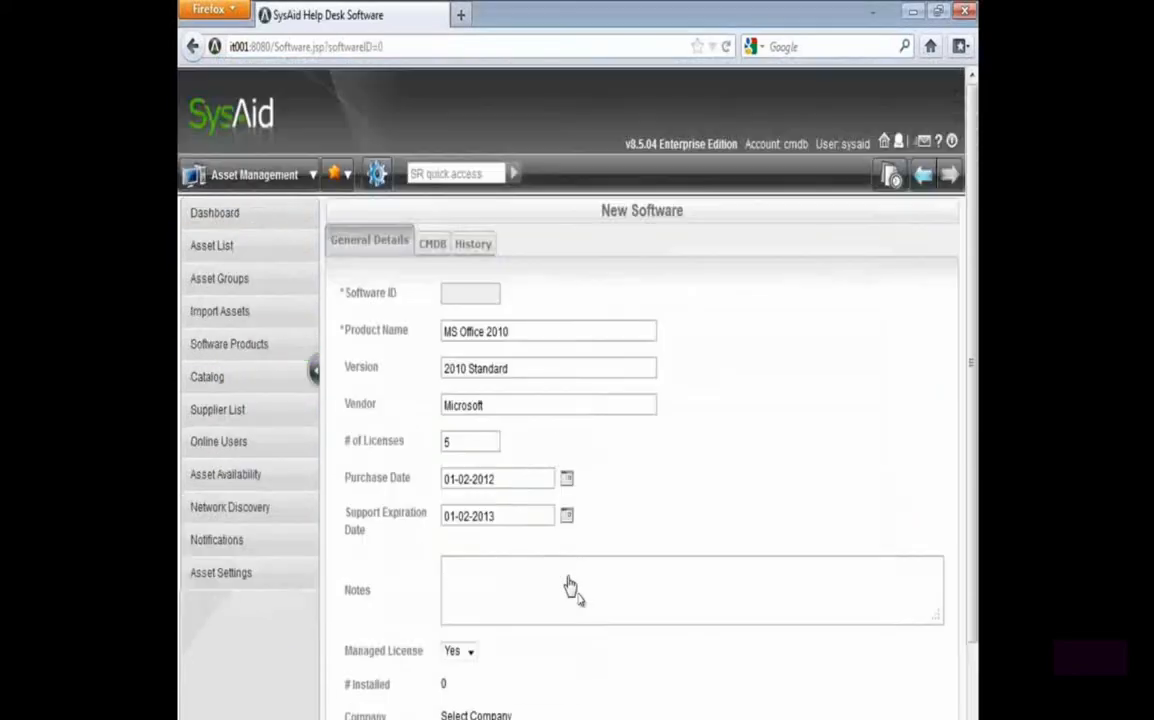
pyautogui.scroll(-2, 580, 590)
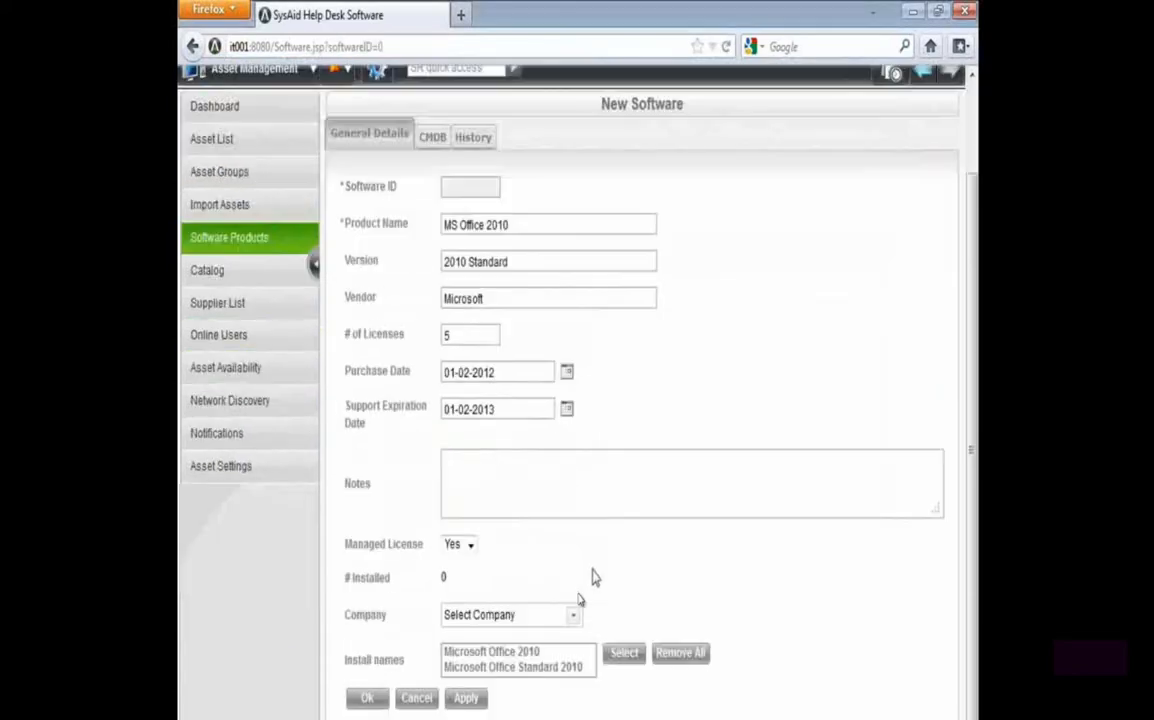
pyautogui.click(479, 705)
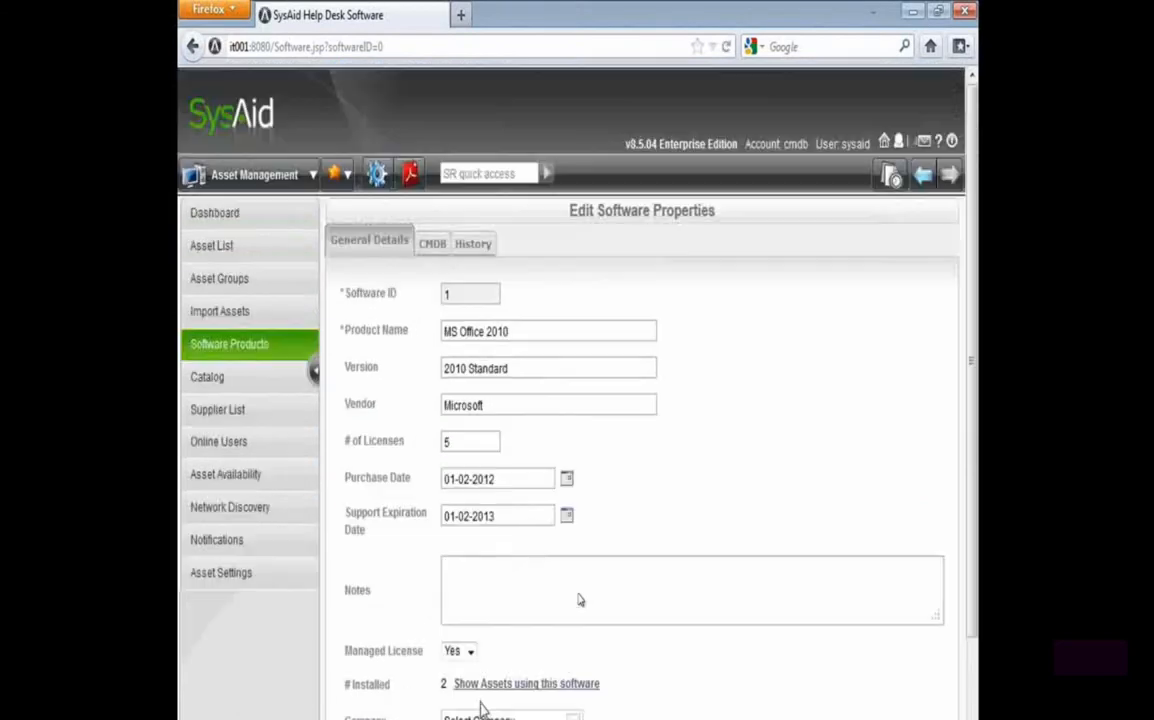
# Review the MS Office 2010 product's installed count and the list of assets using it, and close the list
pyautogui.scroll(-2, 470, 672)
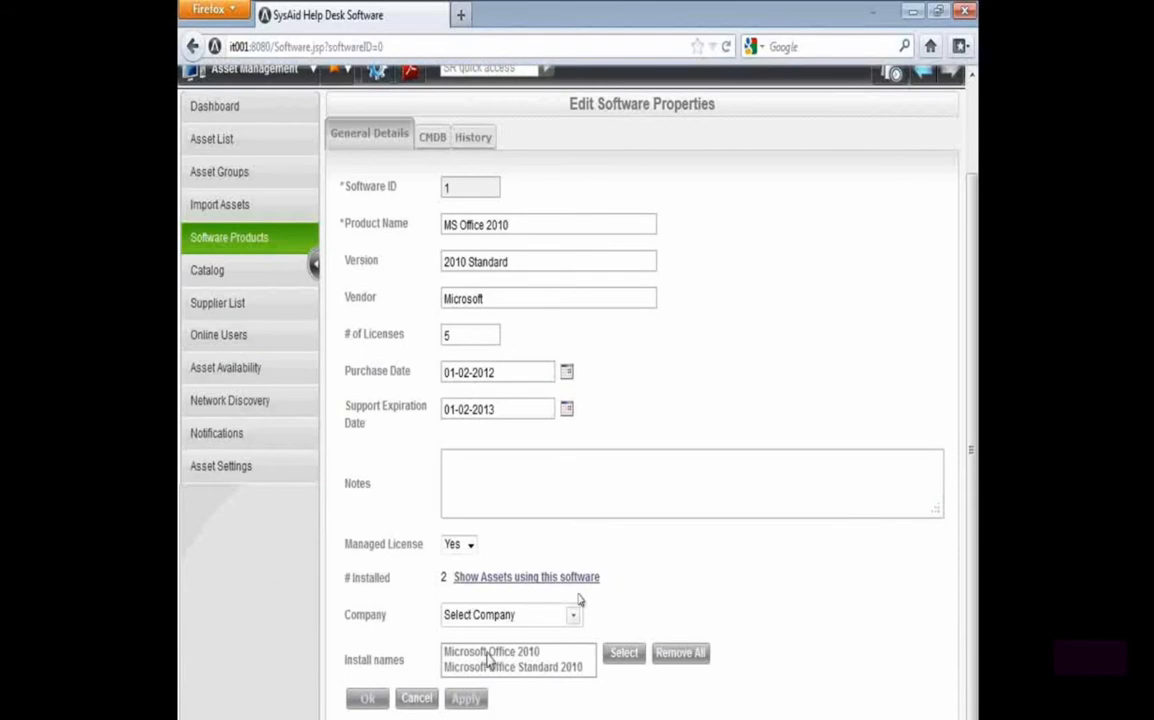
pyautogui.moveTo(345, 578); pyautogui.dragTo(443, 577)
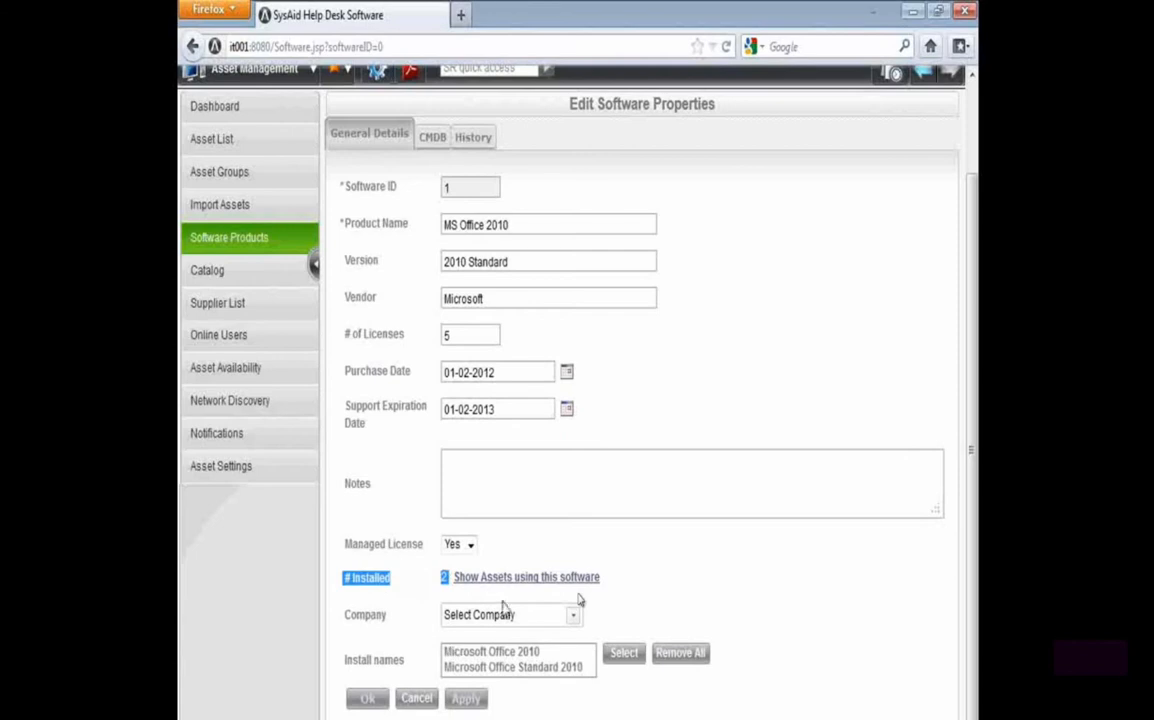
pyautogui.click(583, 588)
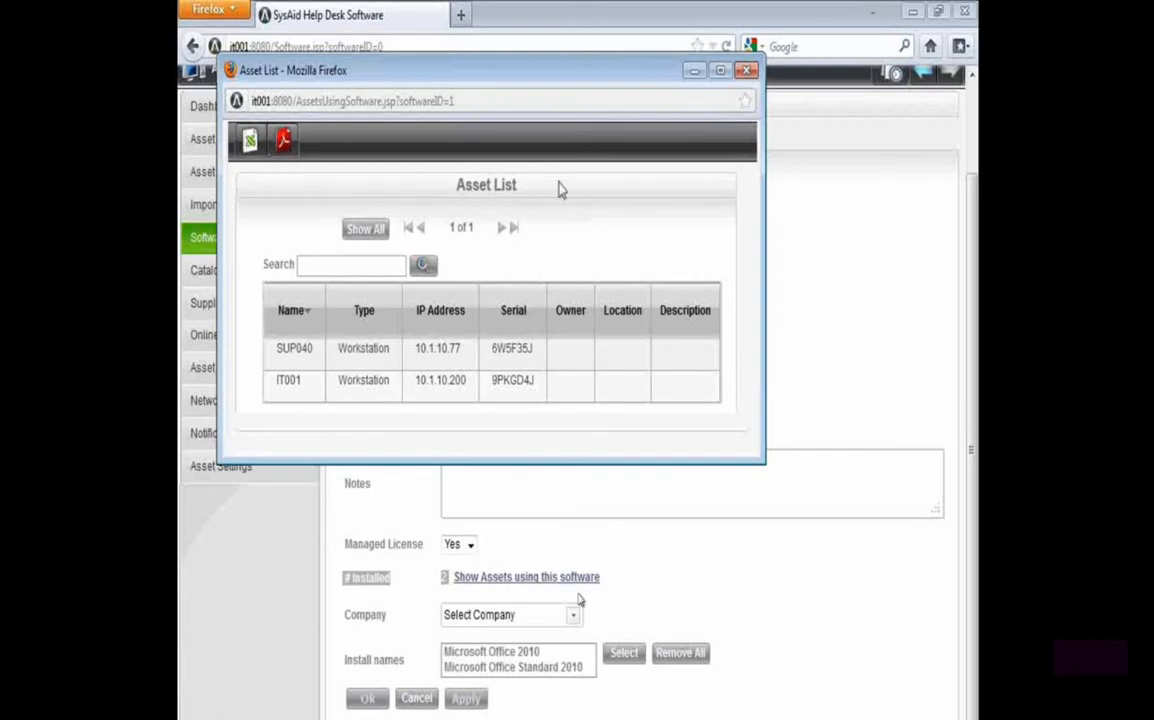
pyautogui.click(746, 70)
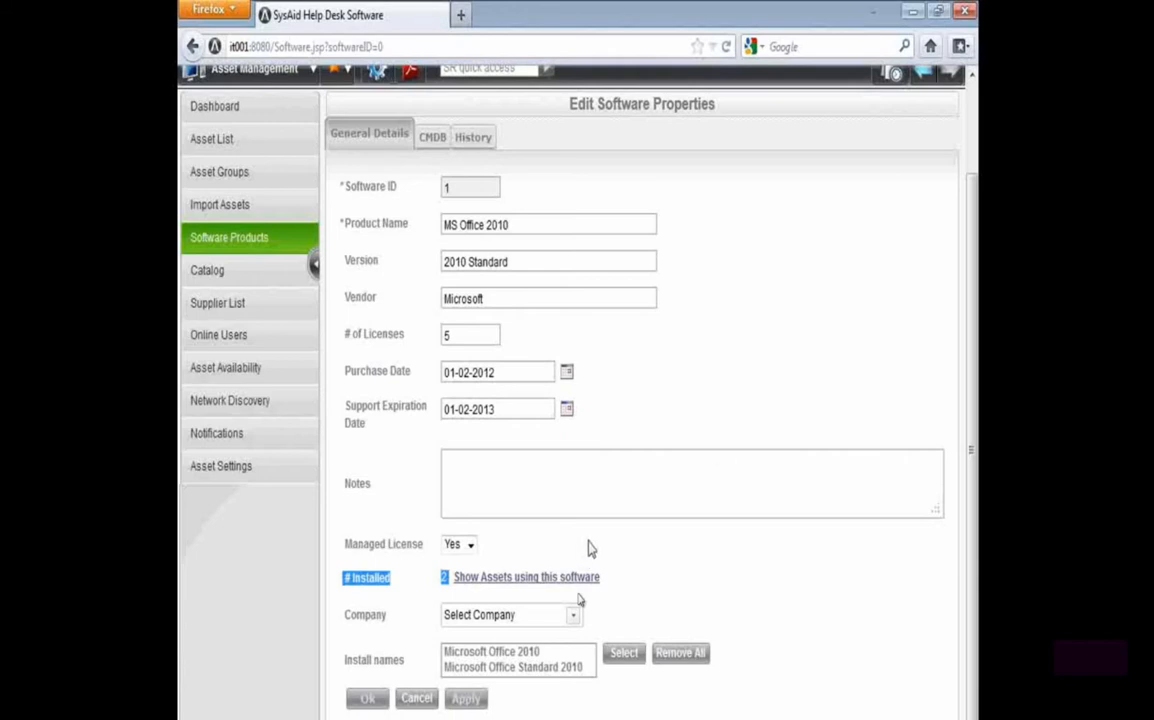
# Examine the Company choices of the MS Office 2010 product without selecting one
pyautogui.moveTo(565, 102); pyautogui.dragTo(716, 103)
pyautogui.moveTo(396, 612); pyautogui.dragTo(549, 625)
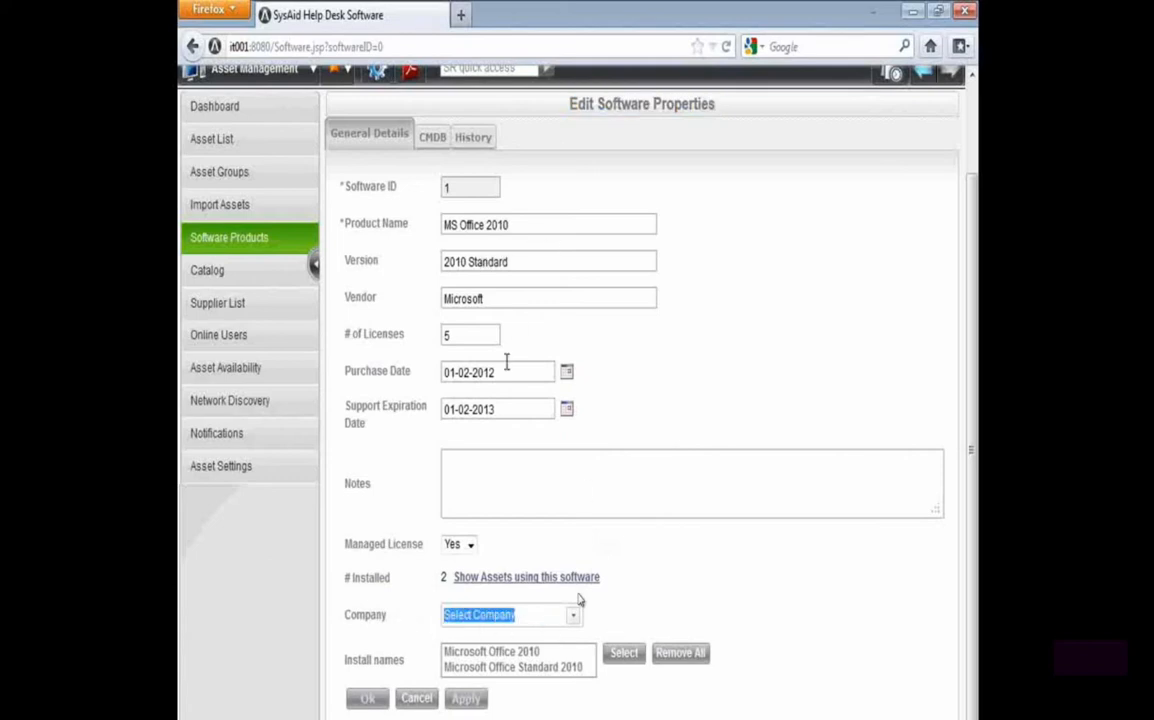
pyautogui.click(572, 614)
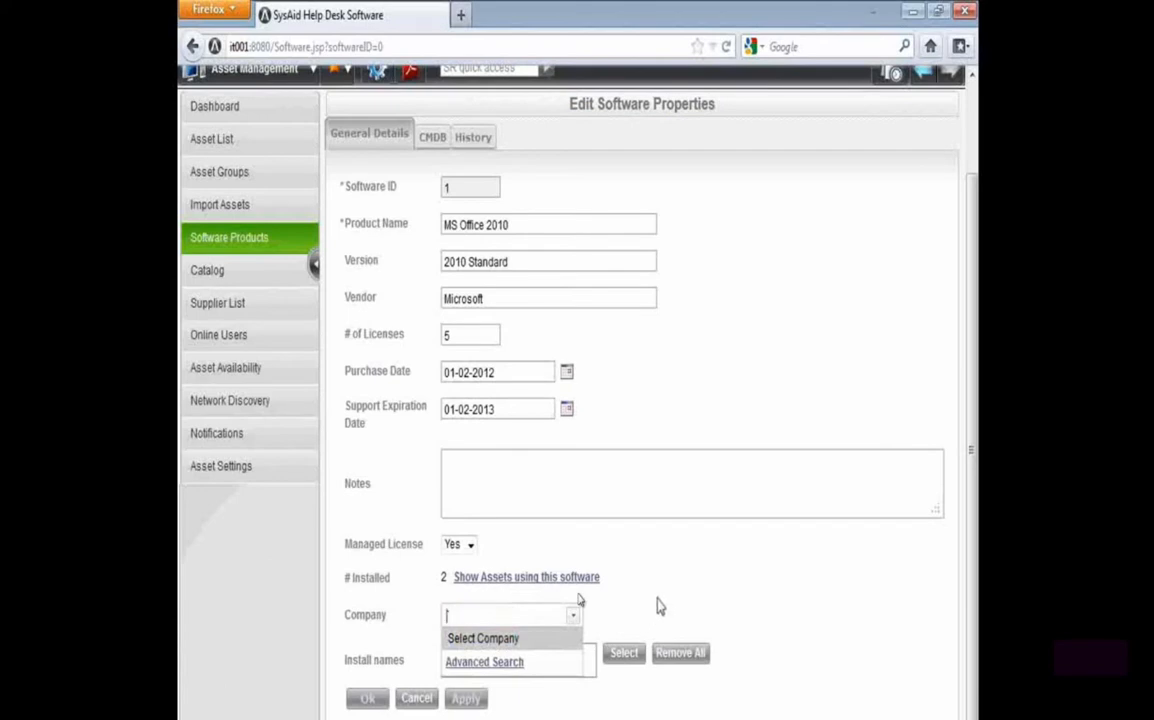
pyautogui.click(655, 607)
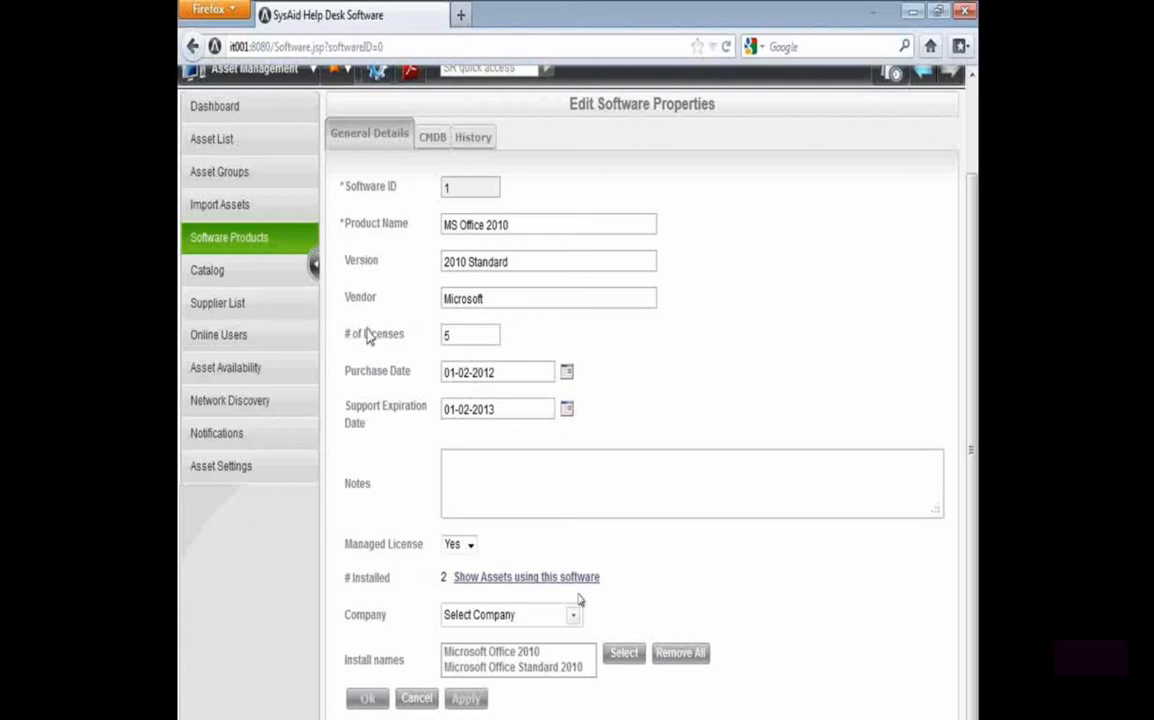
# Create a new supplier named IT supplies inc. in the supplier list and save it
pyautogui.click(232, 307)
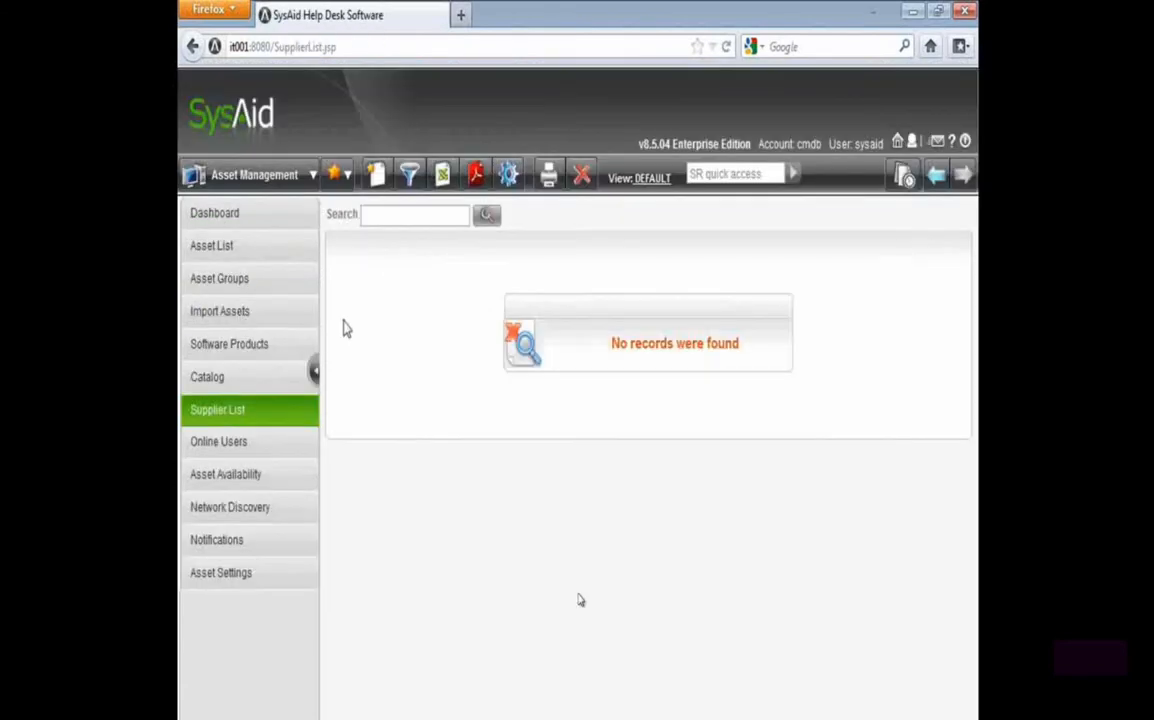
pyautogui.click(378, 186)
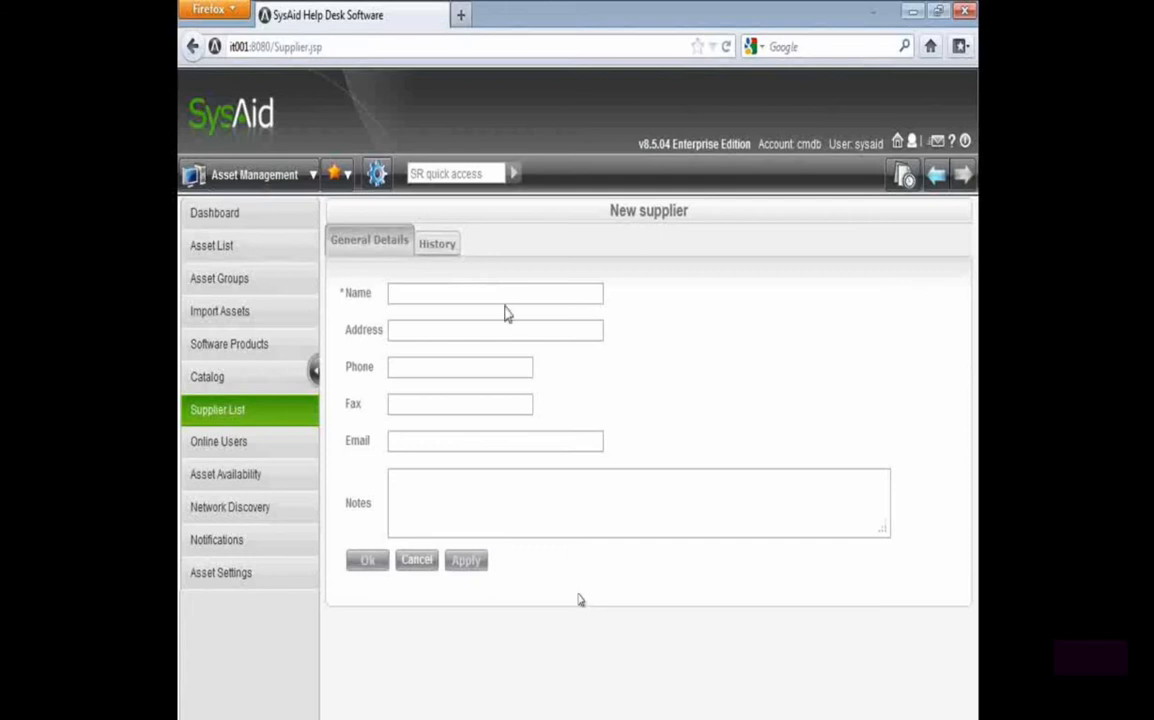
pyautogui.click(504, 294)
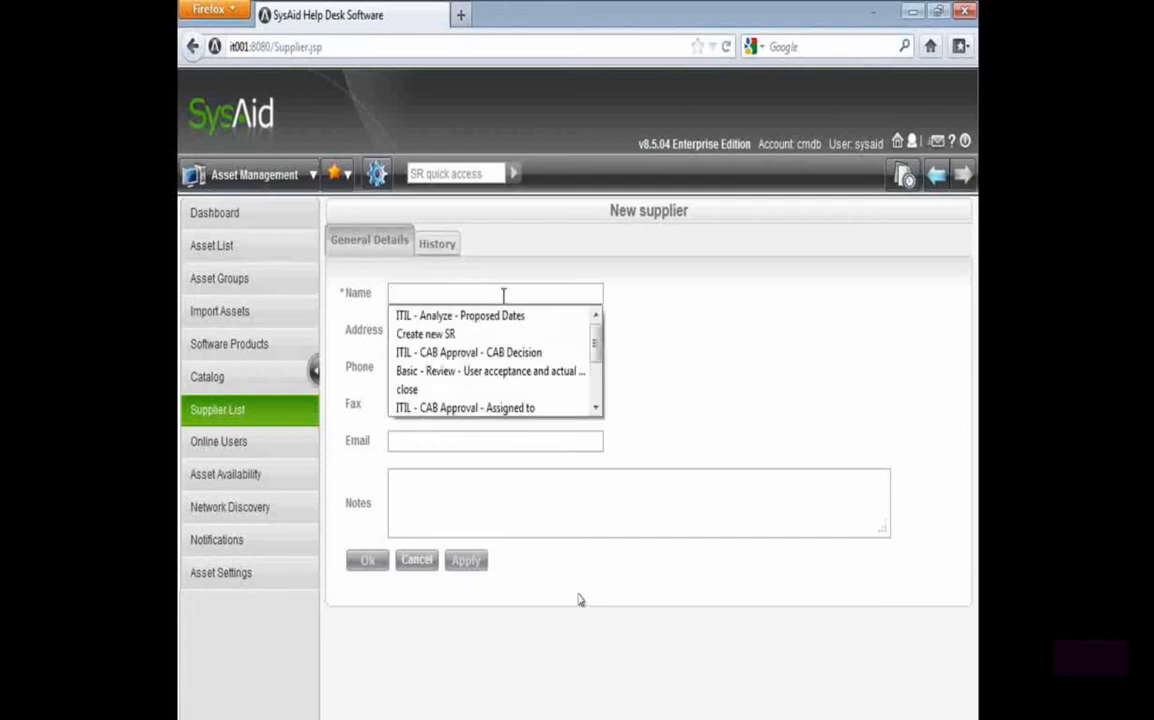
pyautogui.write('IT')
pyautogui.press('Down')
pyautogui.press('Down')
pyautogui.press('Down')
pyautogui.press('Down')
pyautogui.press('Tab')
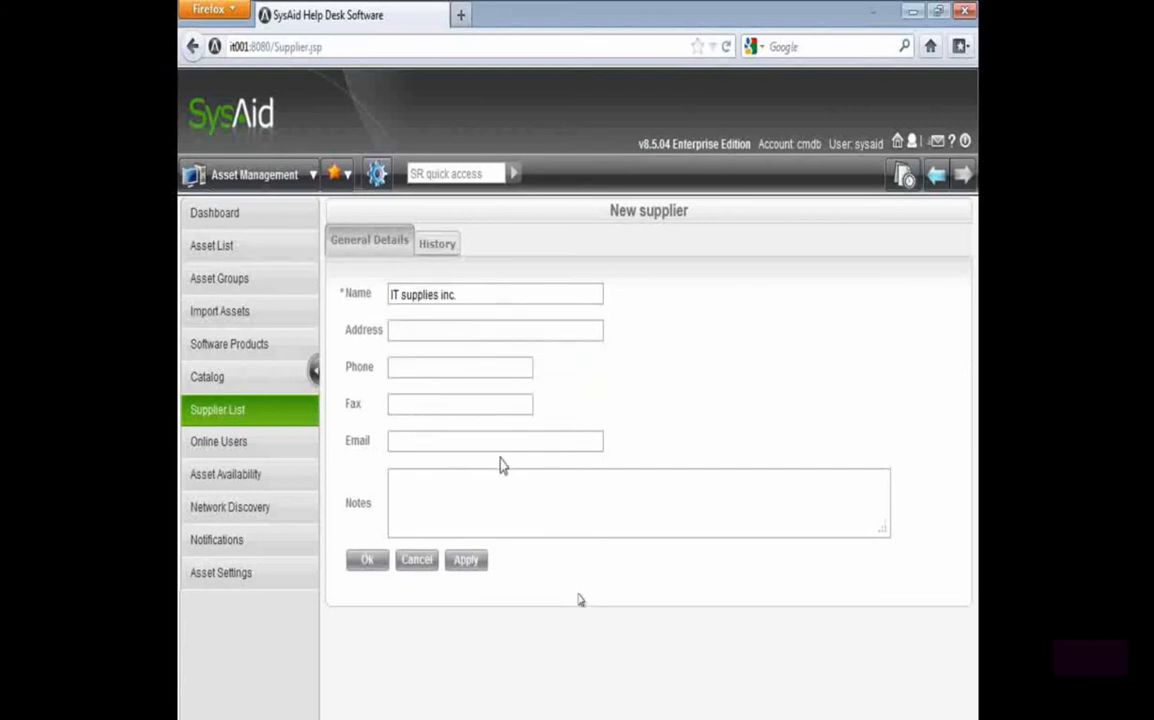
pyautogui.click(476, 561)
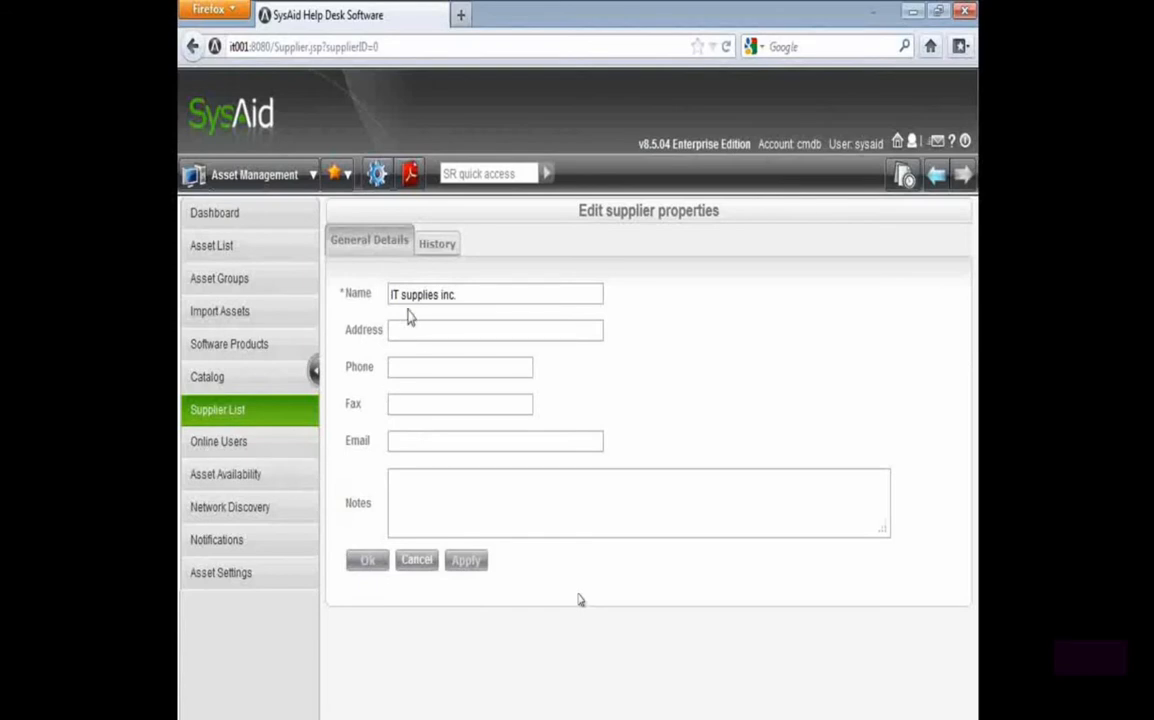
# Add a second supplier named Dell to the supplier list and save it
pyautogui.click(245, 414)
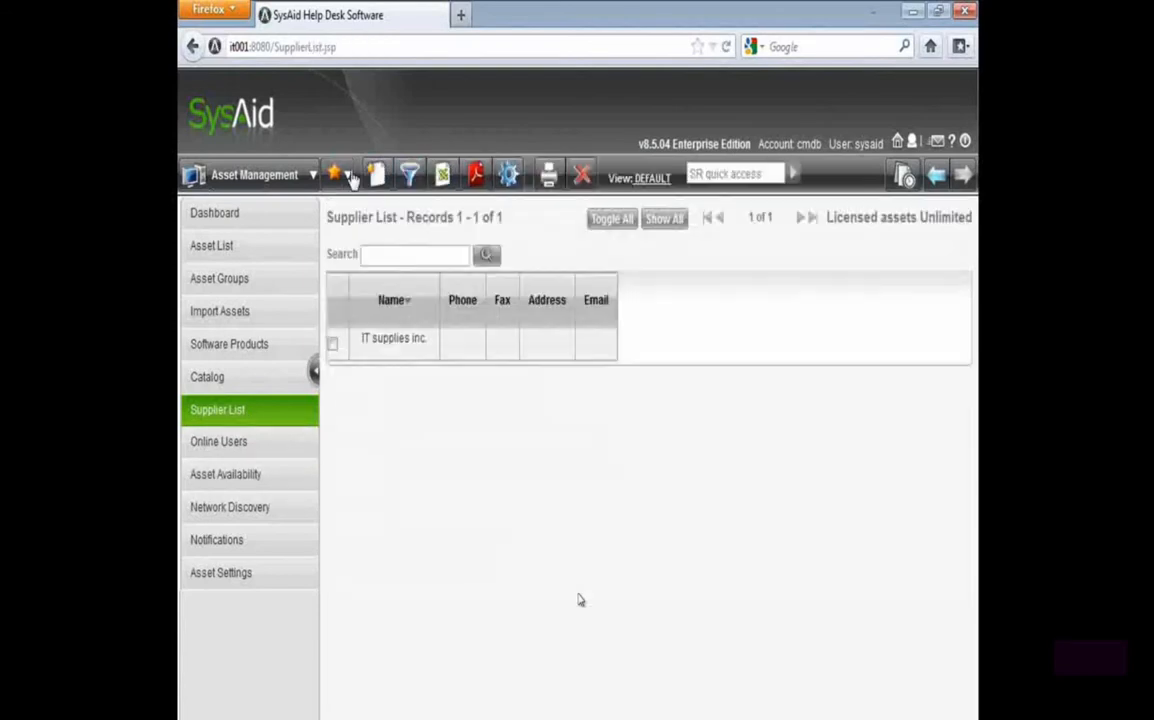
pyautogui.click(379, 177)
pyautogui.click(412, 296)
pyautogui.write('Dell')
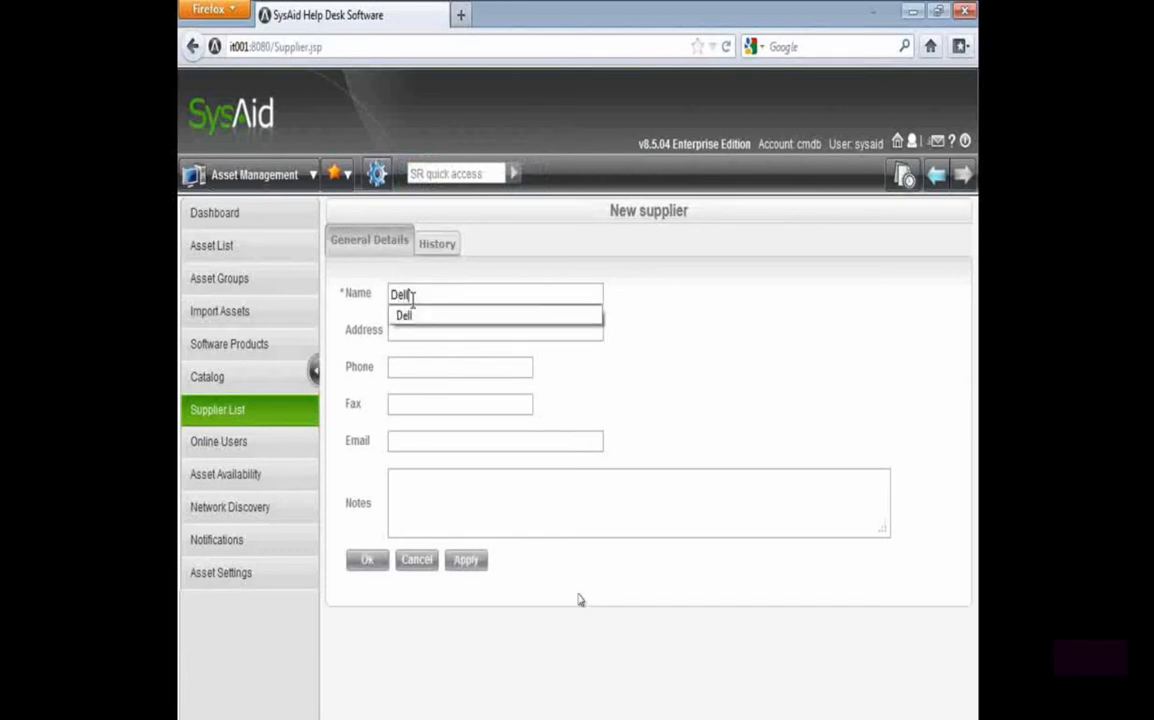
pyautogui.click(370, 562)
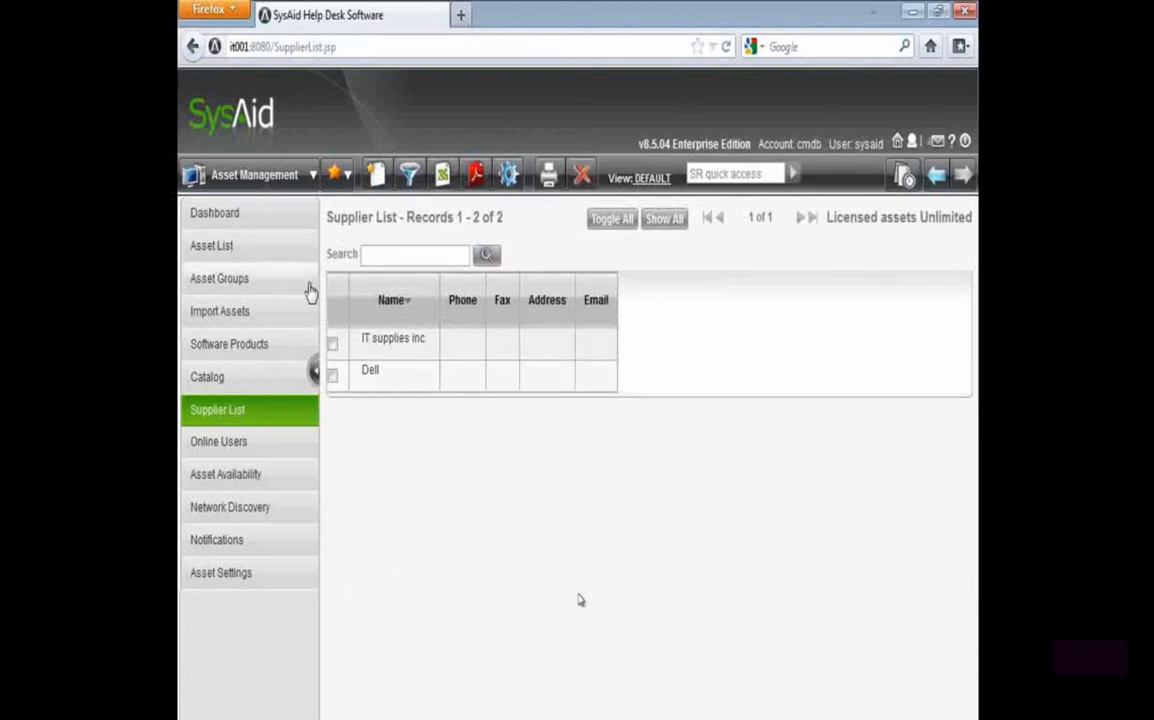
# Open asset IT001's record from the asset list and check its manufacturer
pyautogui.click(282, 252)
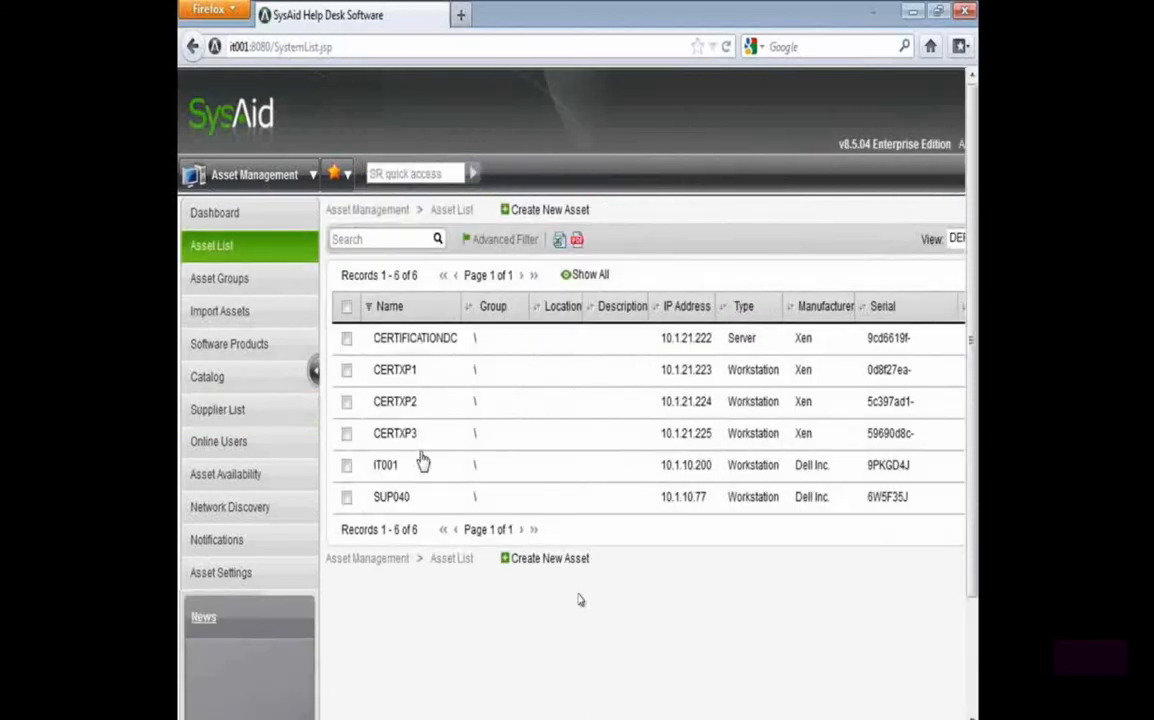
pyautogui.click(412, 474)
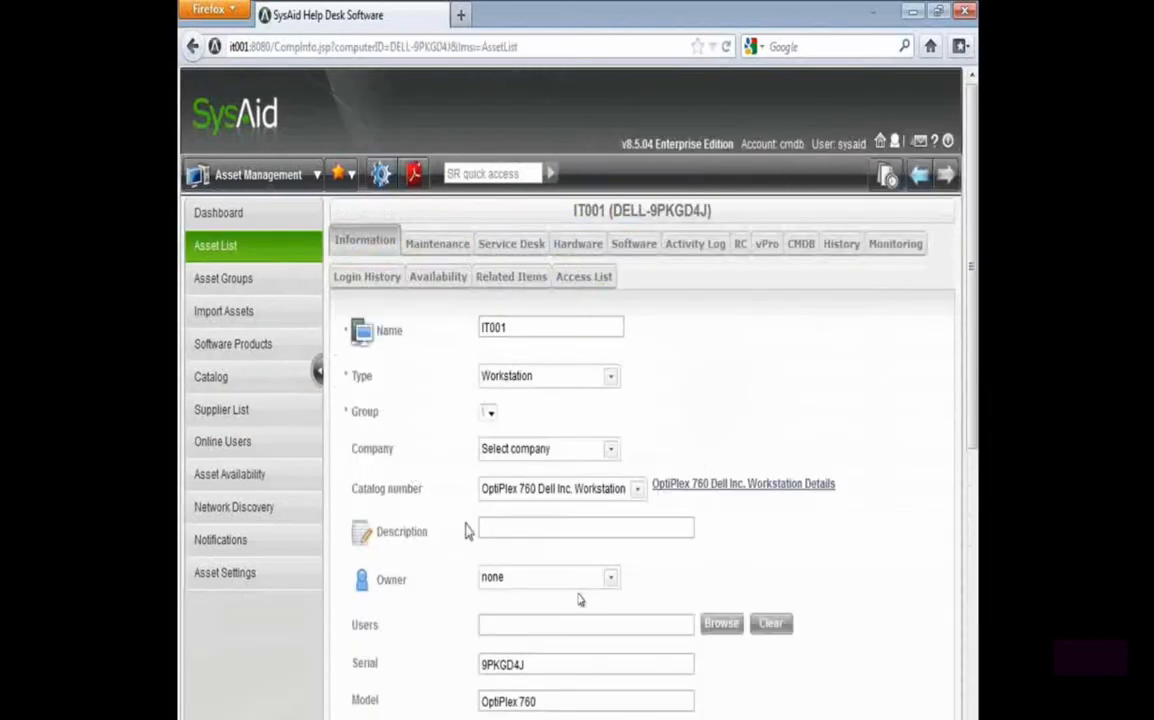
pyautogui.scroll(-2, 466, 668)
pyautogui.moveTo(540, 625); pyautogui.dragTo(401, 624)
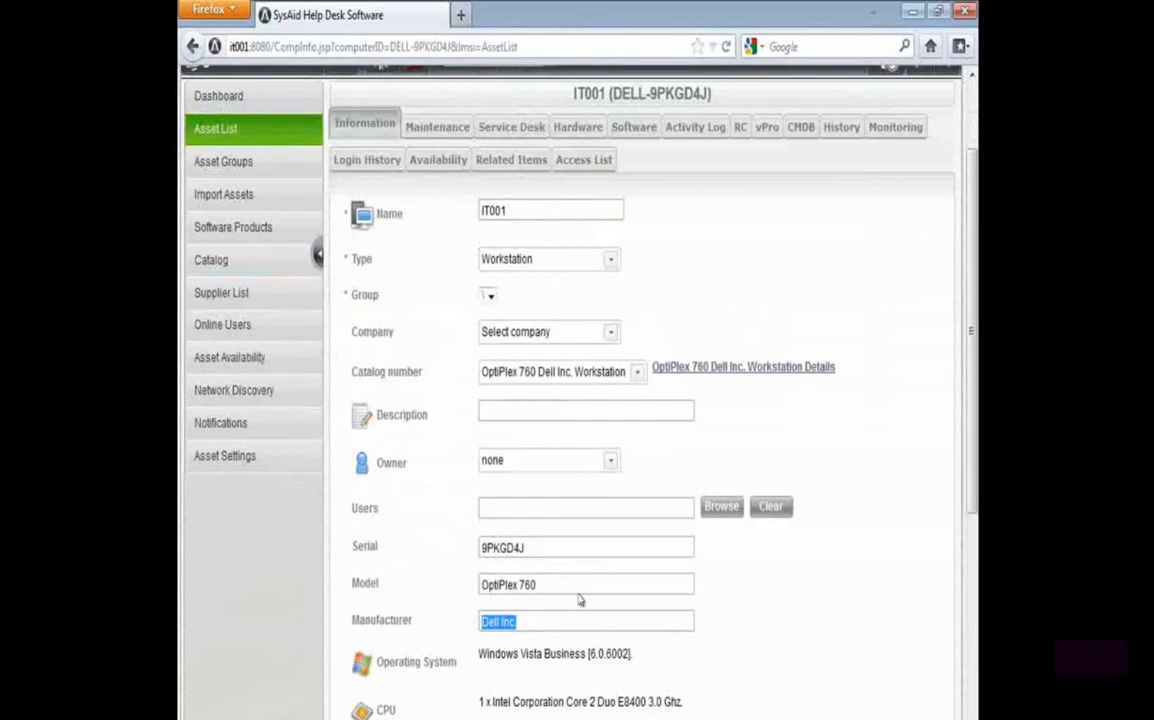
# Set IT001's supplier to IT supplies inc. and its support provider to Dell in the maintenance details
pyautogui.click(425, 127)
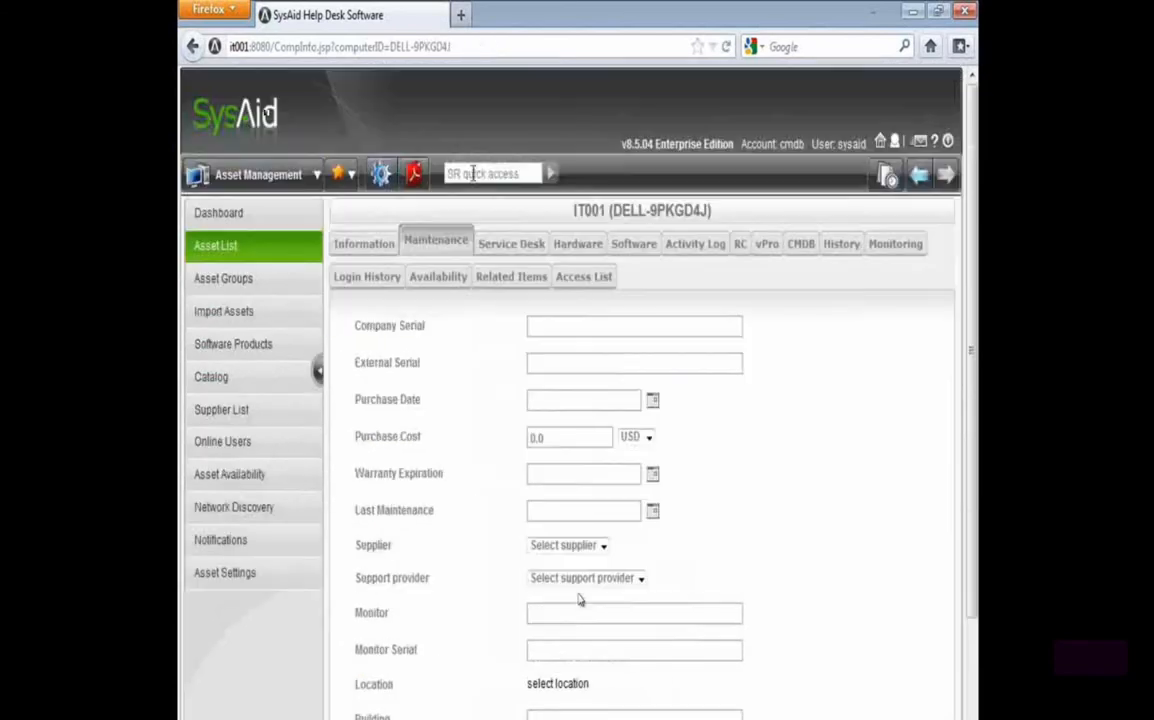
pyautogui.moveTo(352, 543); pyautogui.dragTo(490, 611)
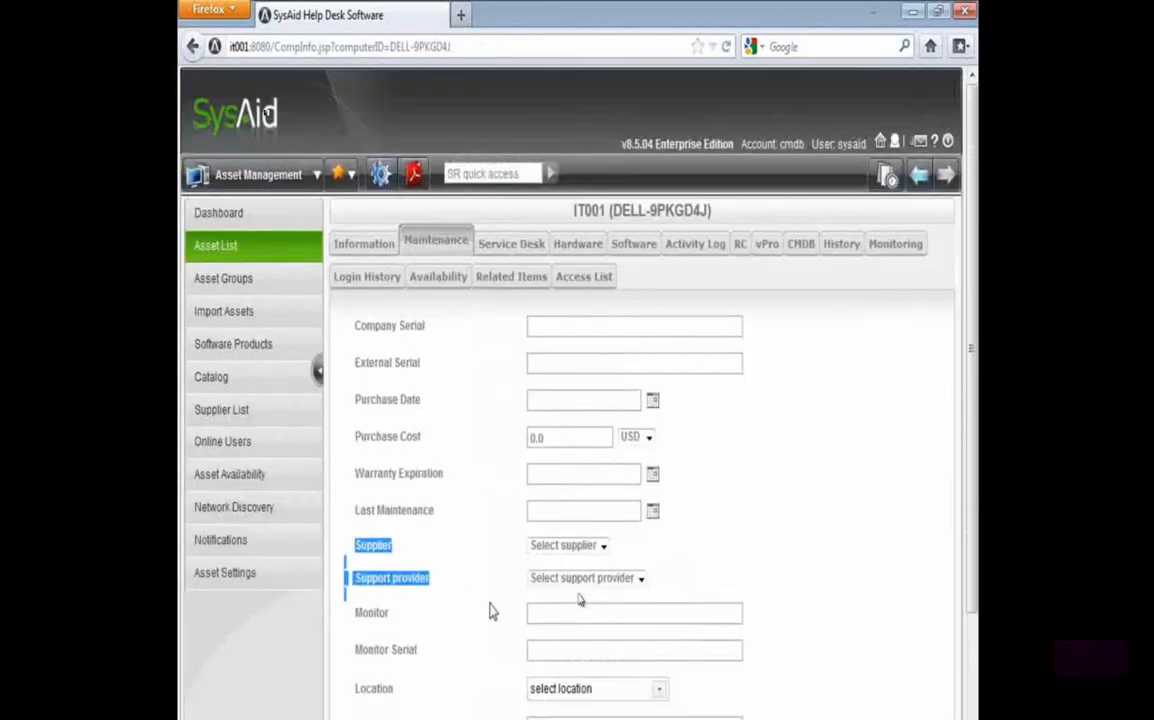
pyautogui.click(565, 548)
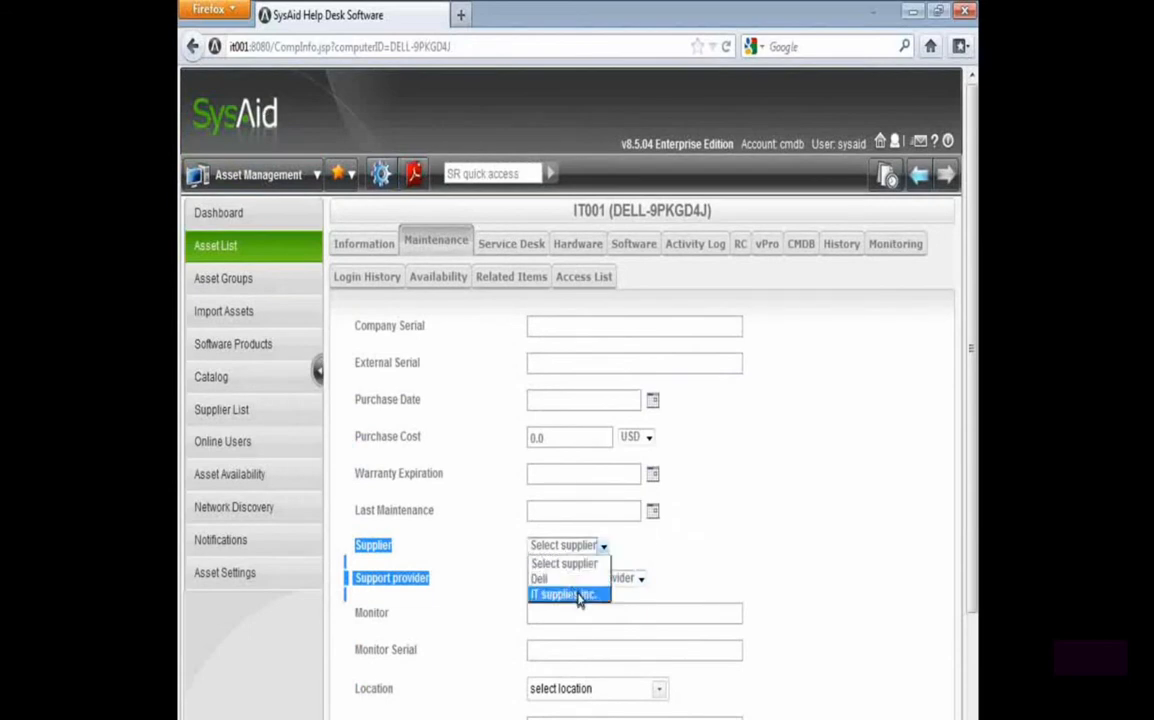
pyautogui.click(574, 594)
pyautogui.click(603, 580)
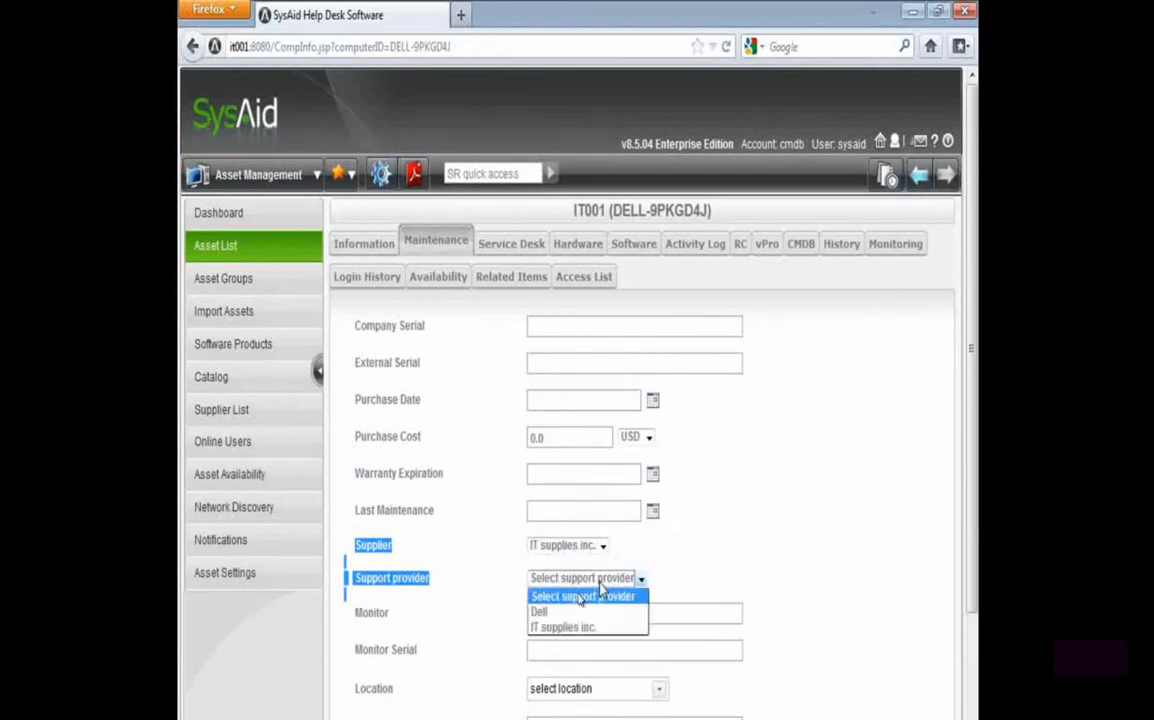
pyautogui.click(545, 610)
pyautogui.click(477, 607)
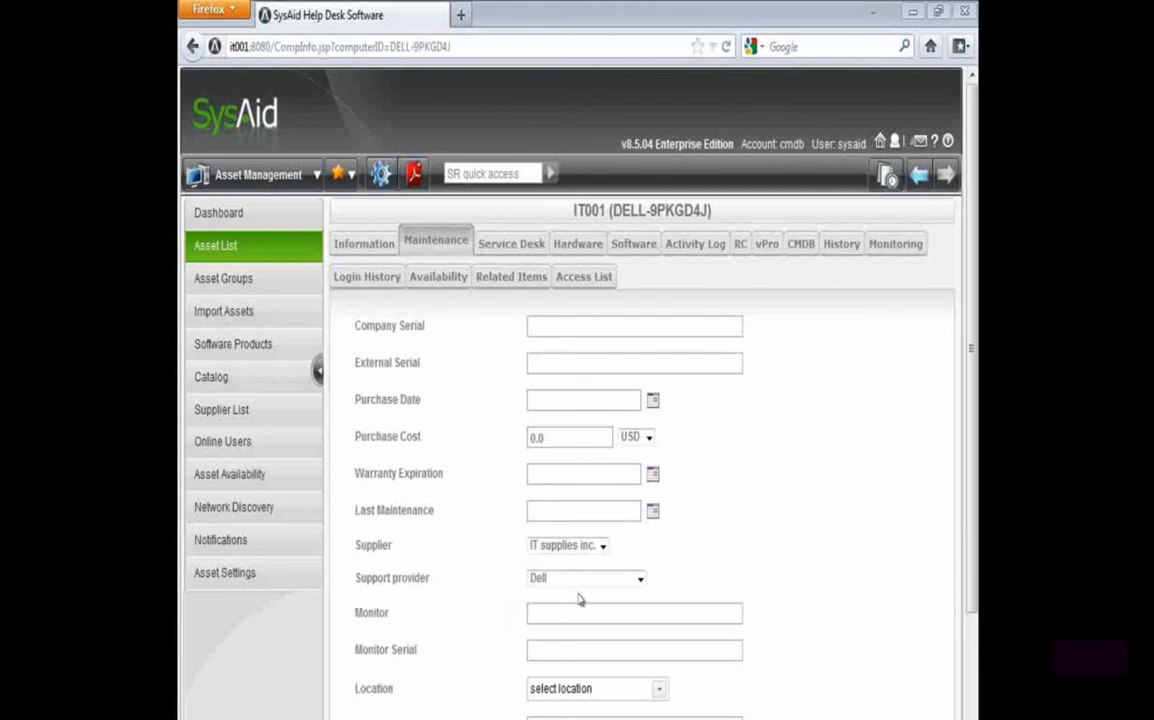
# Switch to the PowerPoint slide show, review the Asset Management slide and return to SysAid in Firefox
pyautogui.moveTo(392, 719)
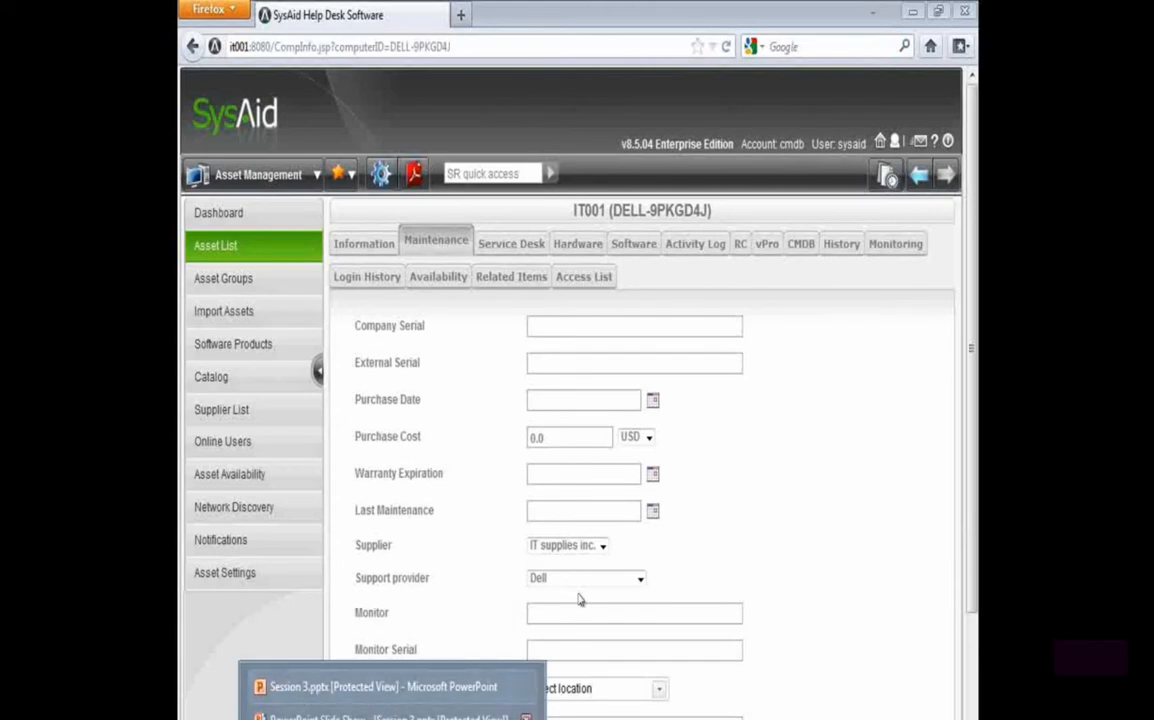
pyautogui.click(336, 700)
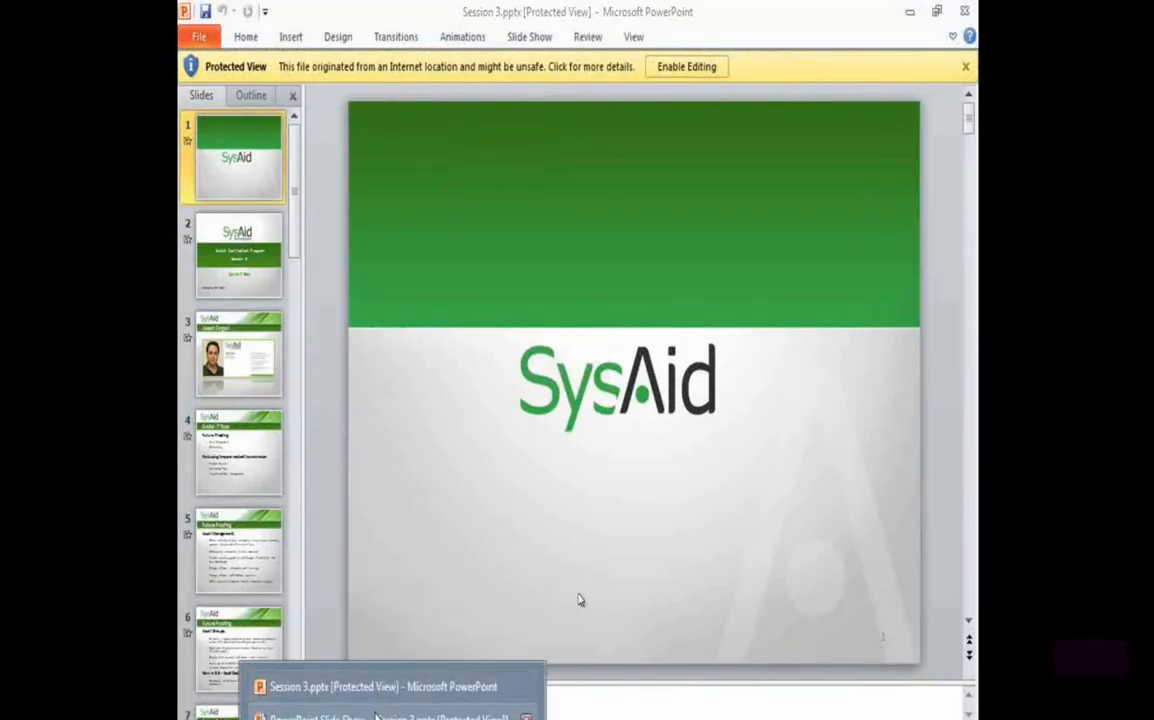
pyautogui.click(358, 708)
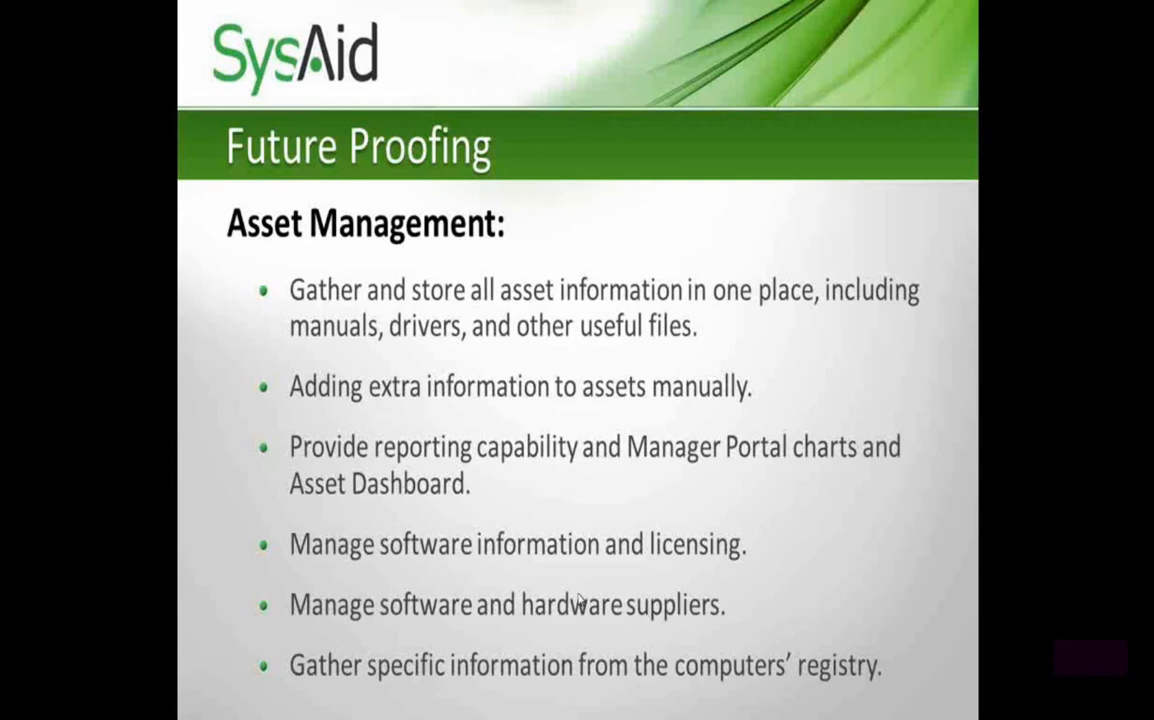
pyautogui.hotkey('alt', 'Tab')
pyautogui.hotkey('alt', 'Tab')
pyautogui.hotkey('alt', 'Tab')
pyautogui.hotkey('alt', 'Tab')
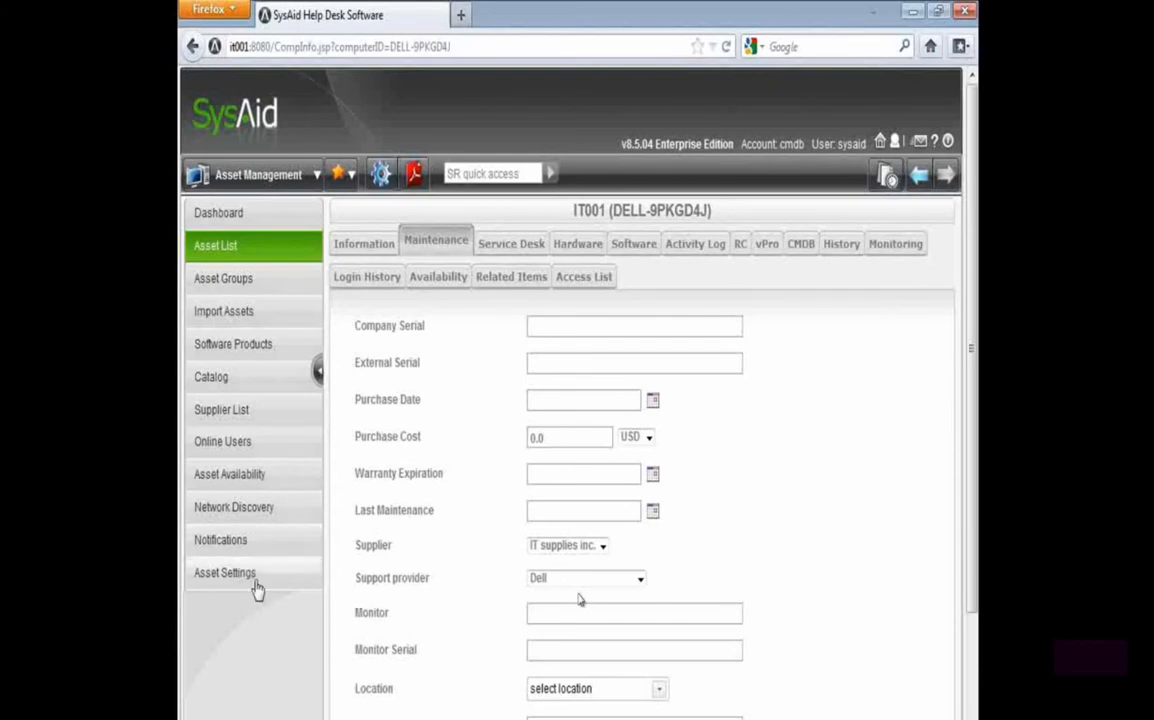
# Open the registry key definitions in the asset settings
pyautogui.click(212, 586)
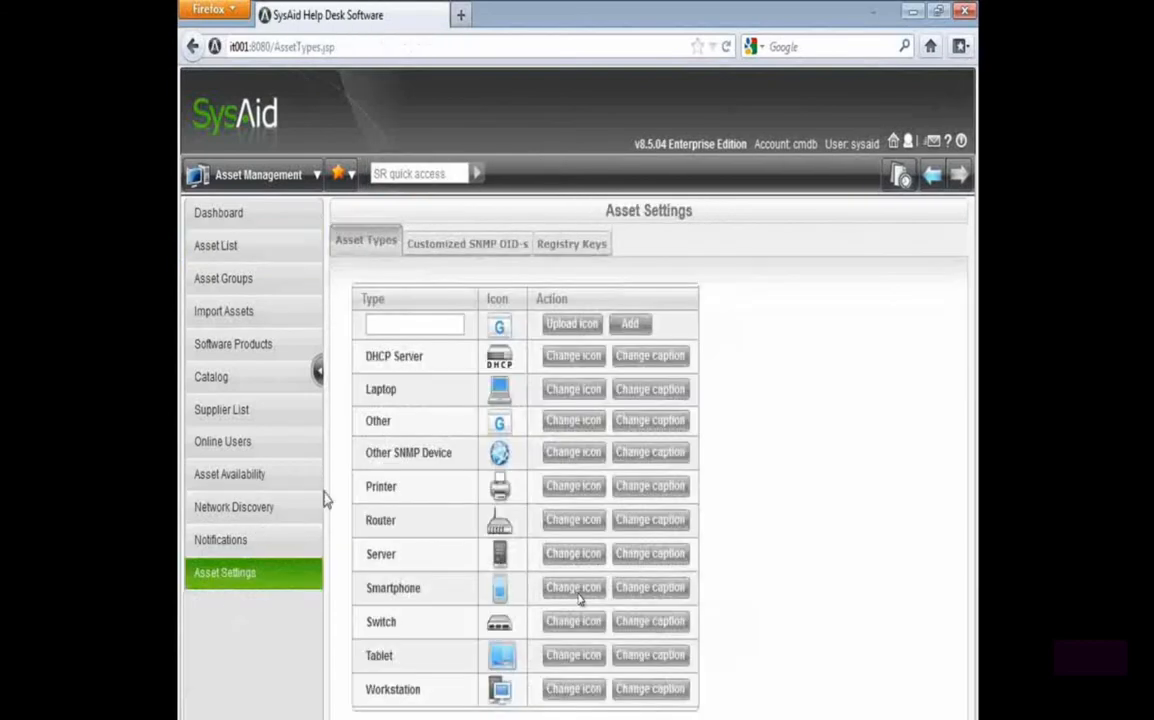
pyautogui.click(572, 252)
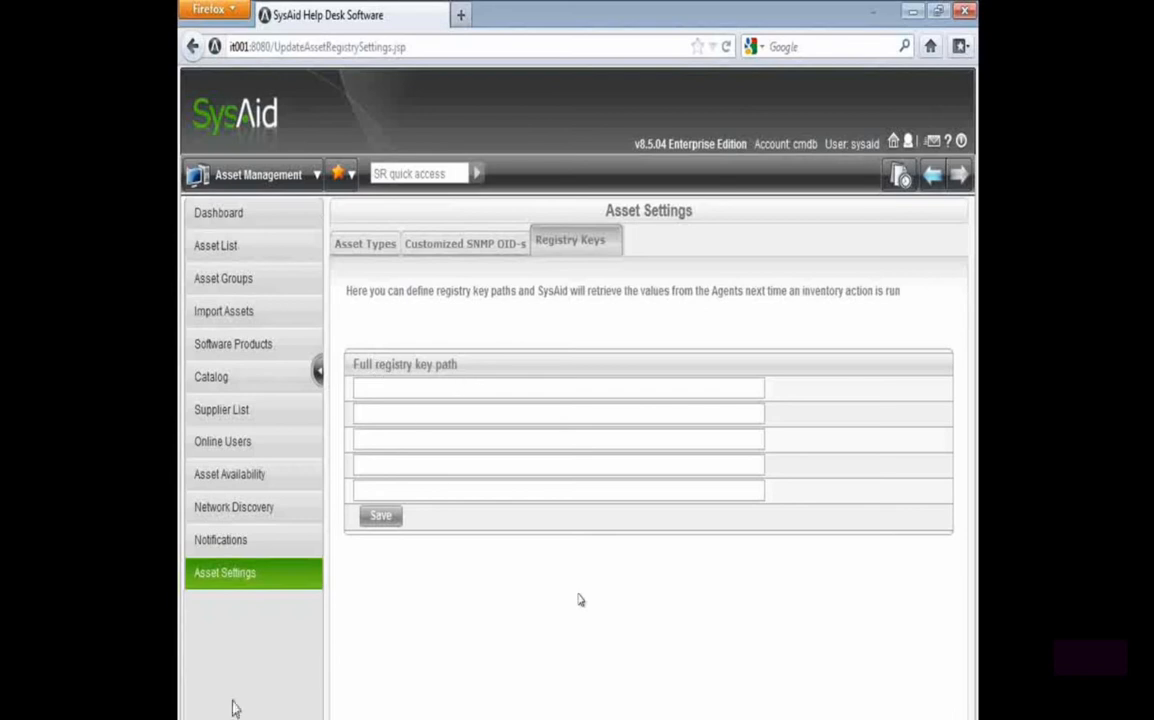
pyautogui.click(202, 718)
pyautogui.write('dit')
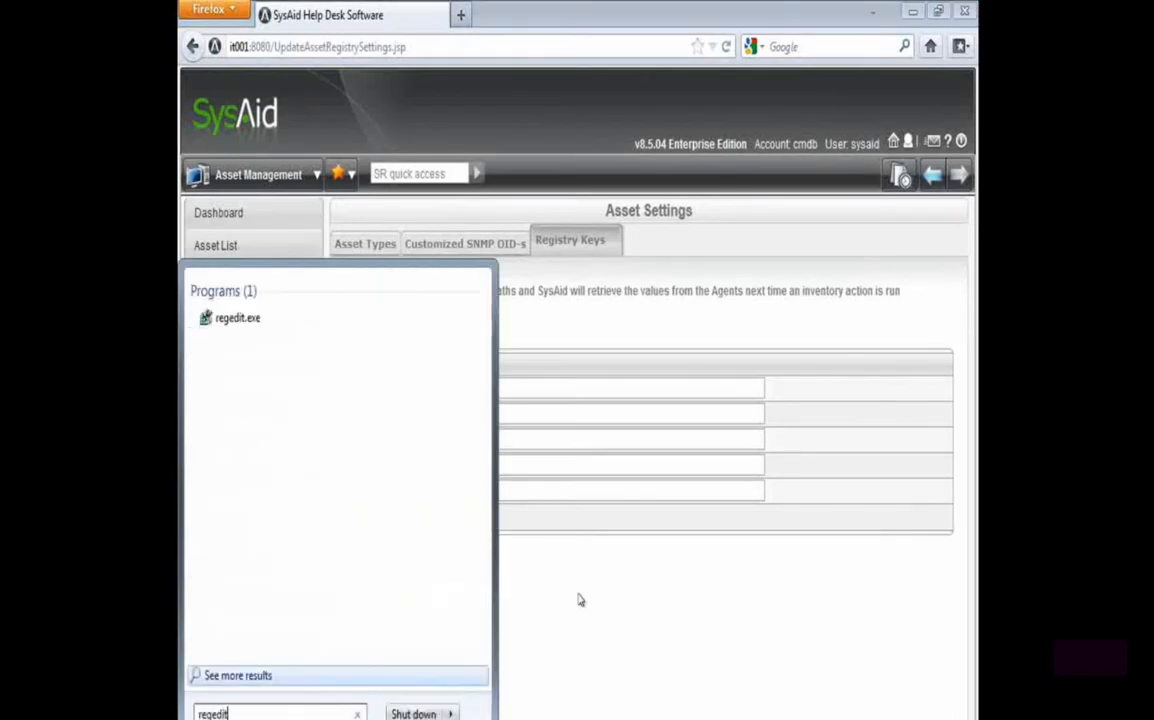
pyautogui.click(237, 675)
pyautogui.rightClick(404, 10)
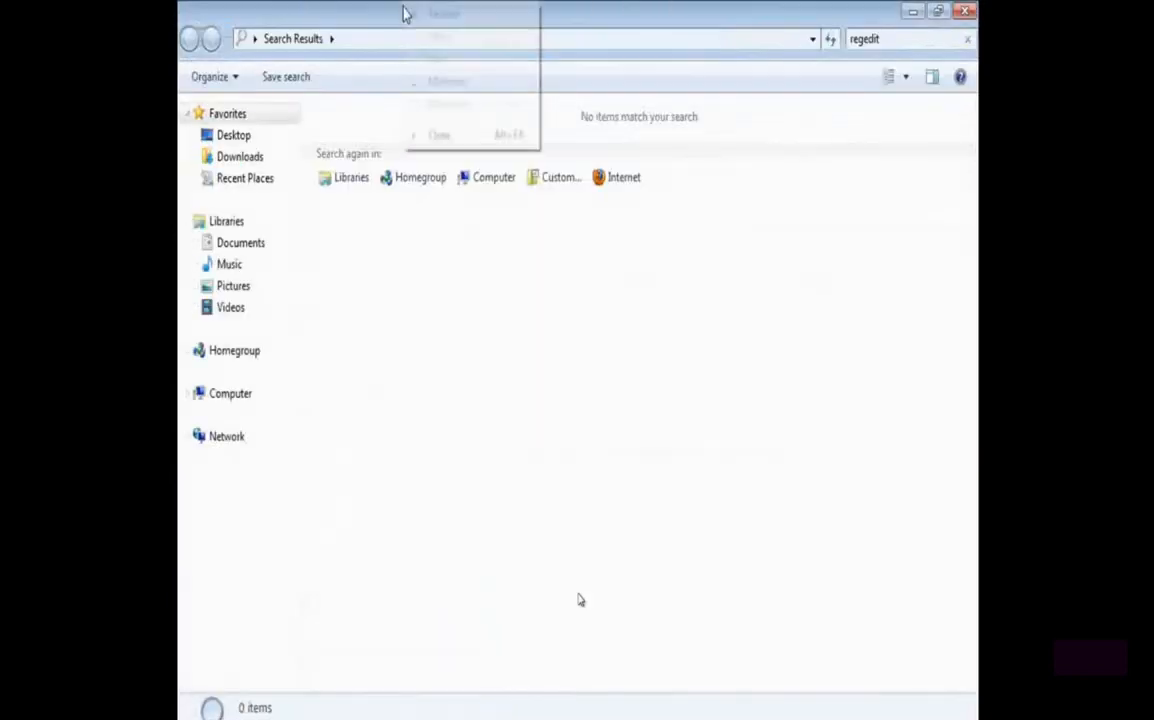
pyautogui.click(445, 134)
# Open the Windows Registry Editor, locate the Serial value under the Ilient Agent key and return to SysAid
pyautogui.press('super')
pyautogui.write('reg')
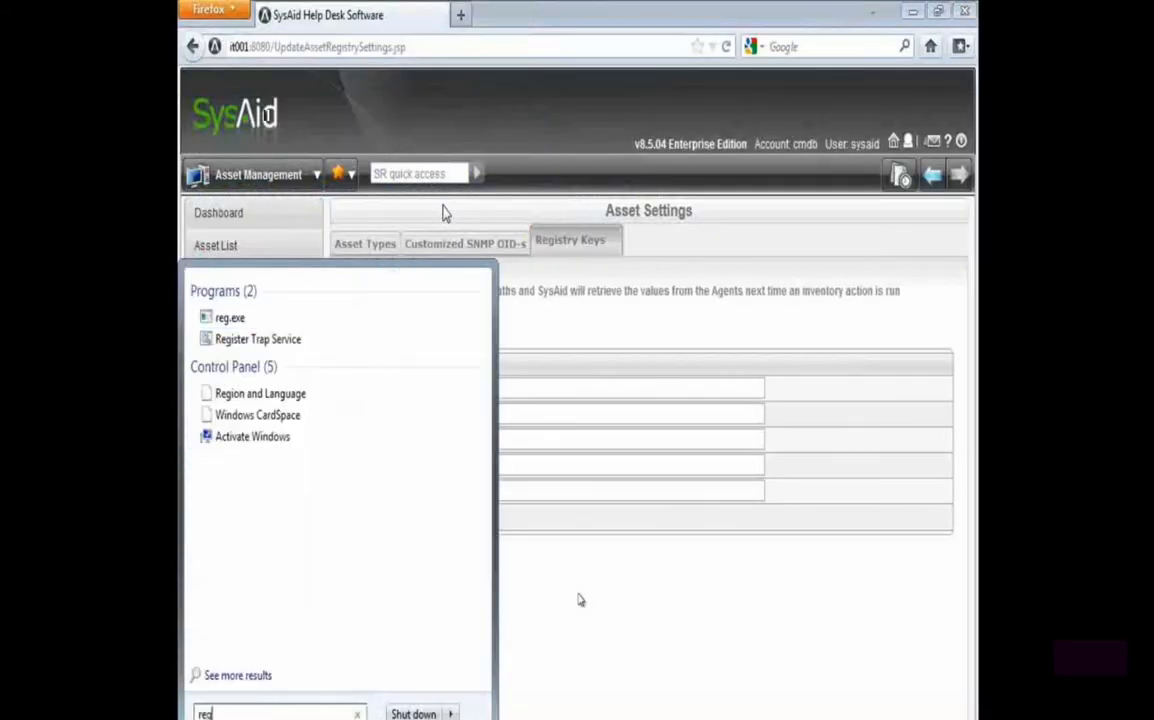
pyautogui.press('Escape')
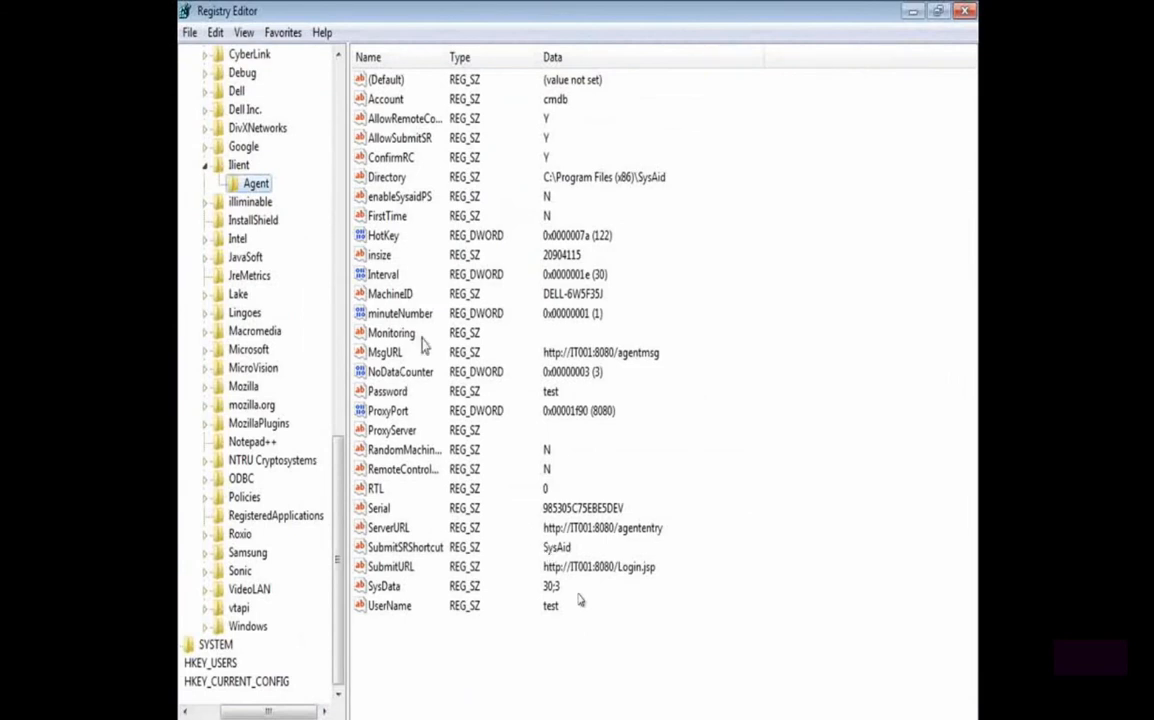
pyautogui.doubleClick(378, 510)
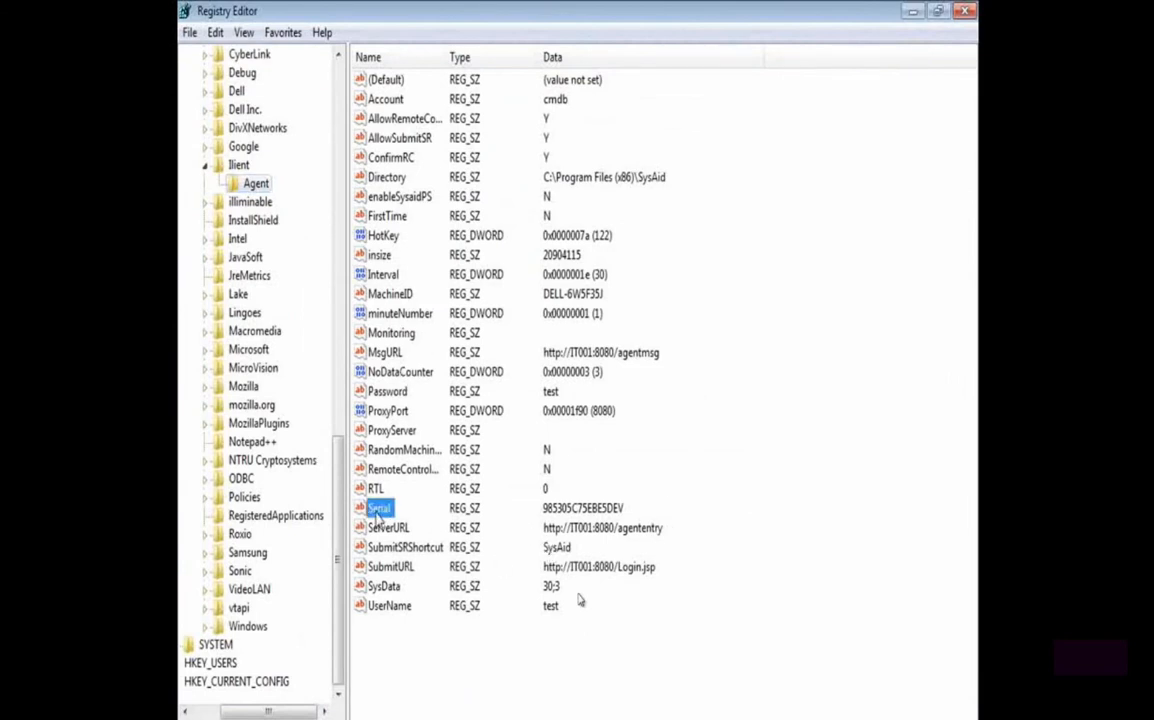
pyautogui.click(429, 228)
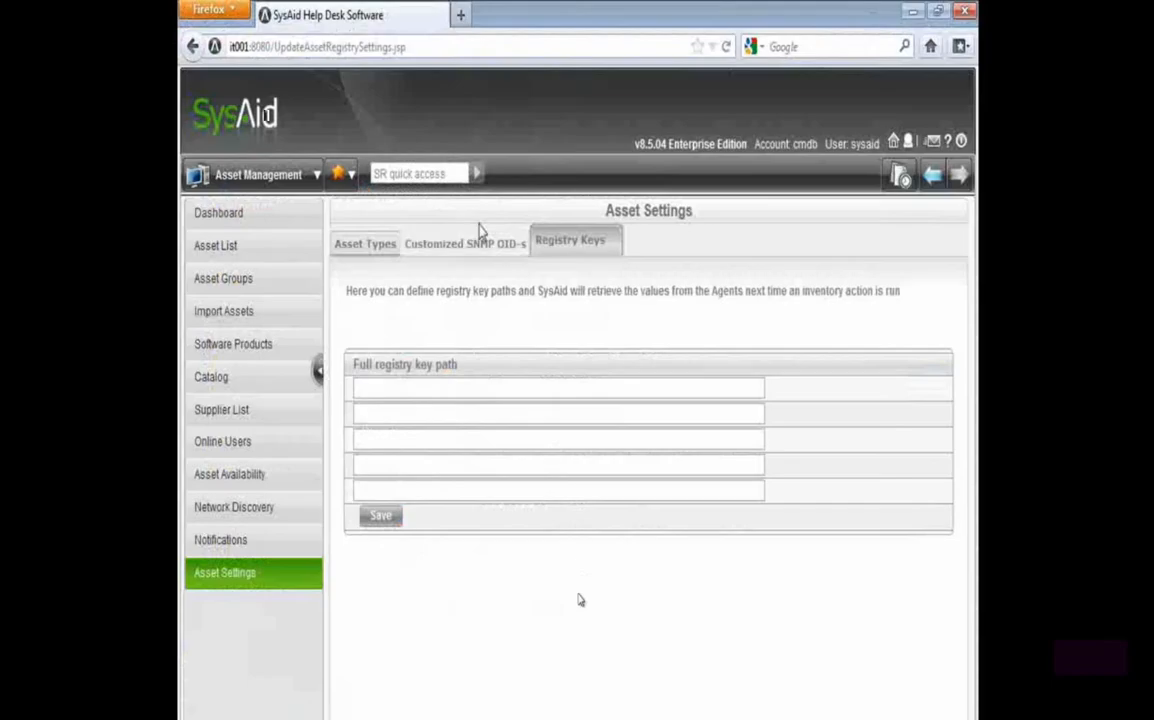
# Resize the SysAid browser window to show the registry key path fields with the Registry Editor partly visible behind it
pyautogui.doubleClick(576, 12)
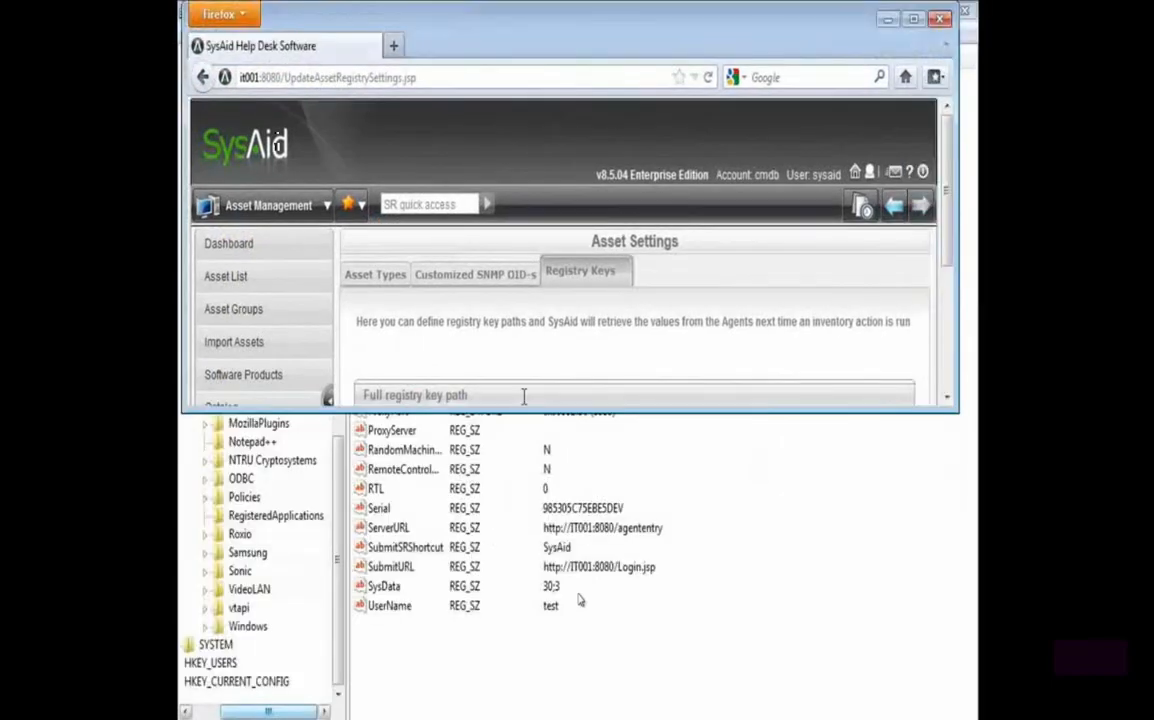
pyautogui.moveTo(550, 410); pyautogui.dragTo(550, 497)
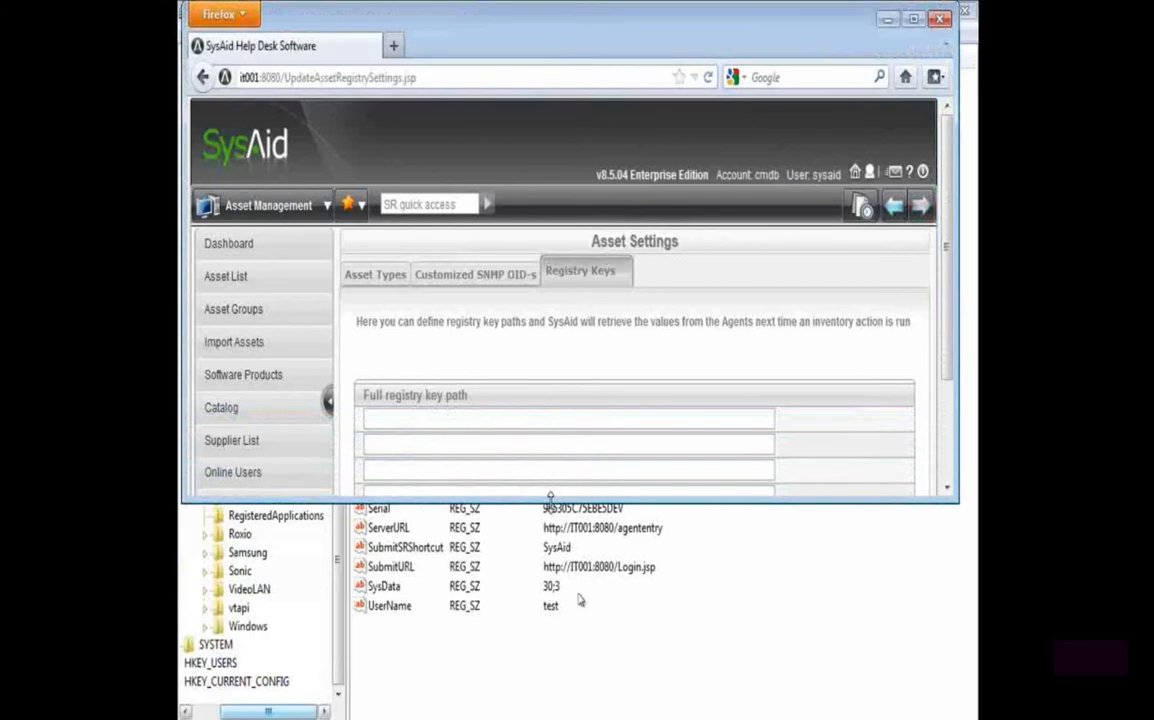
pyautogui.scroll(-2, 433, 425)
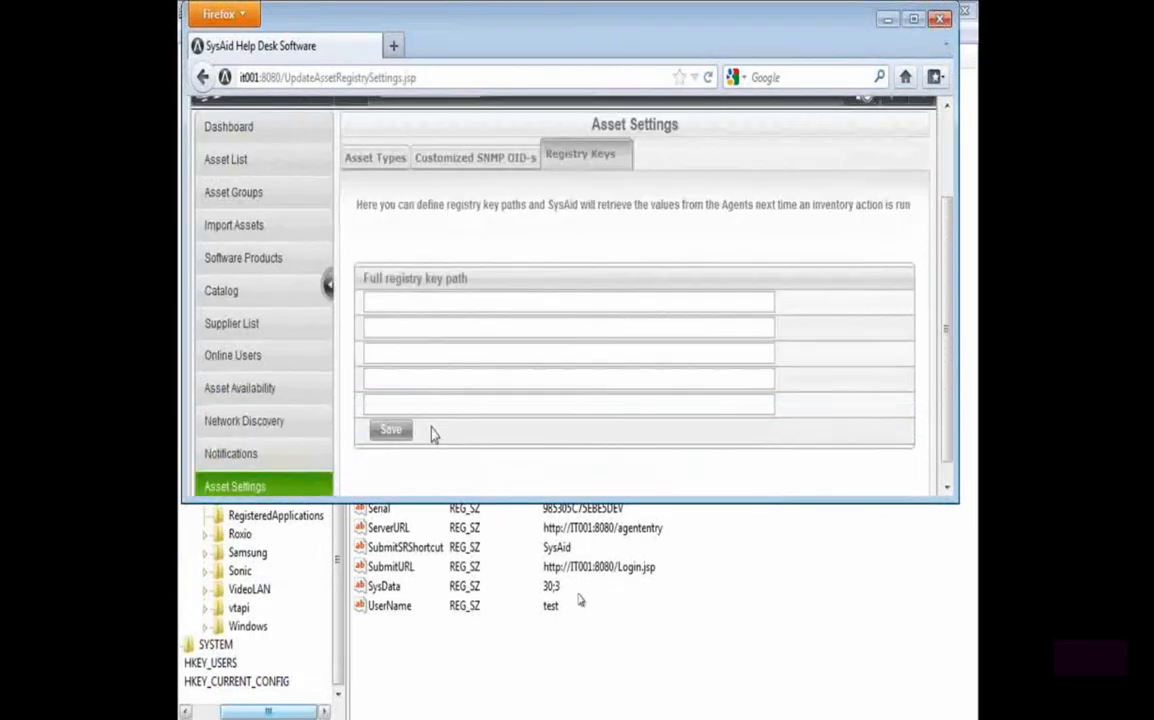
# Enter HKEY_LOCAL_MACHINE\SOFTWARE\Wow6432Node\Ilient\Agent\Serial as the first full registry key path
pyautogui.click(413, 304)
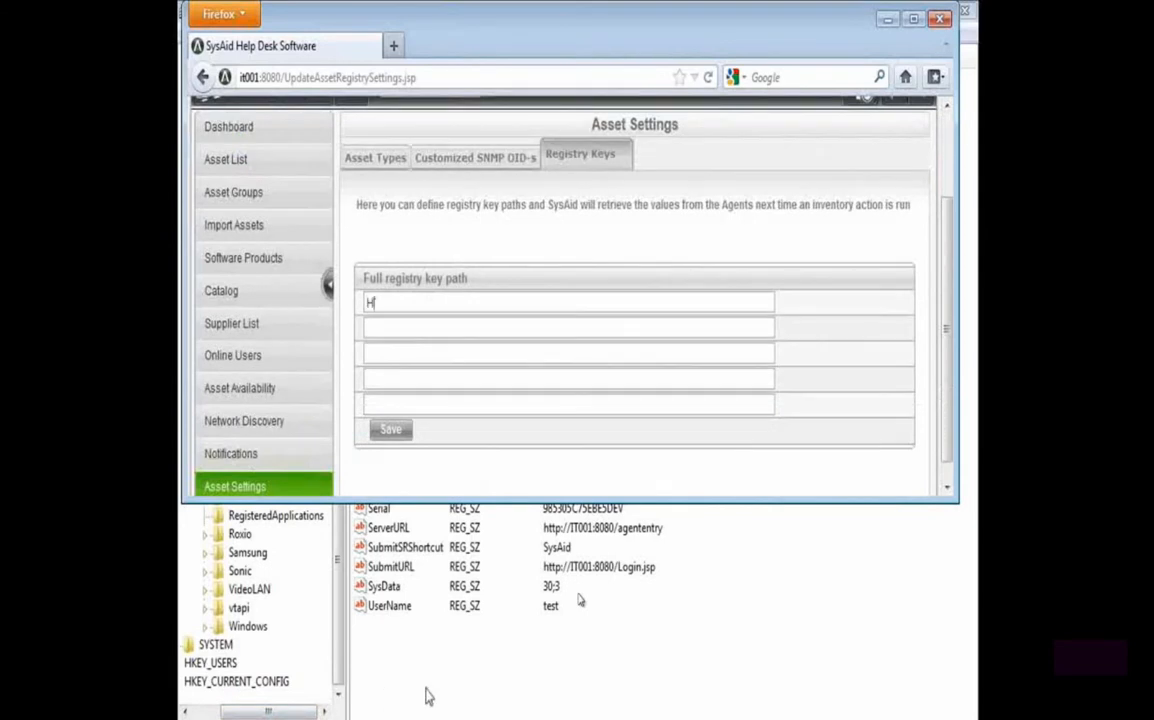
pyautogui.write('HKEY_LOCAL_MACHINE\\SOFTWARE\\Wow6432Node')
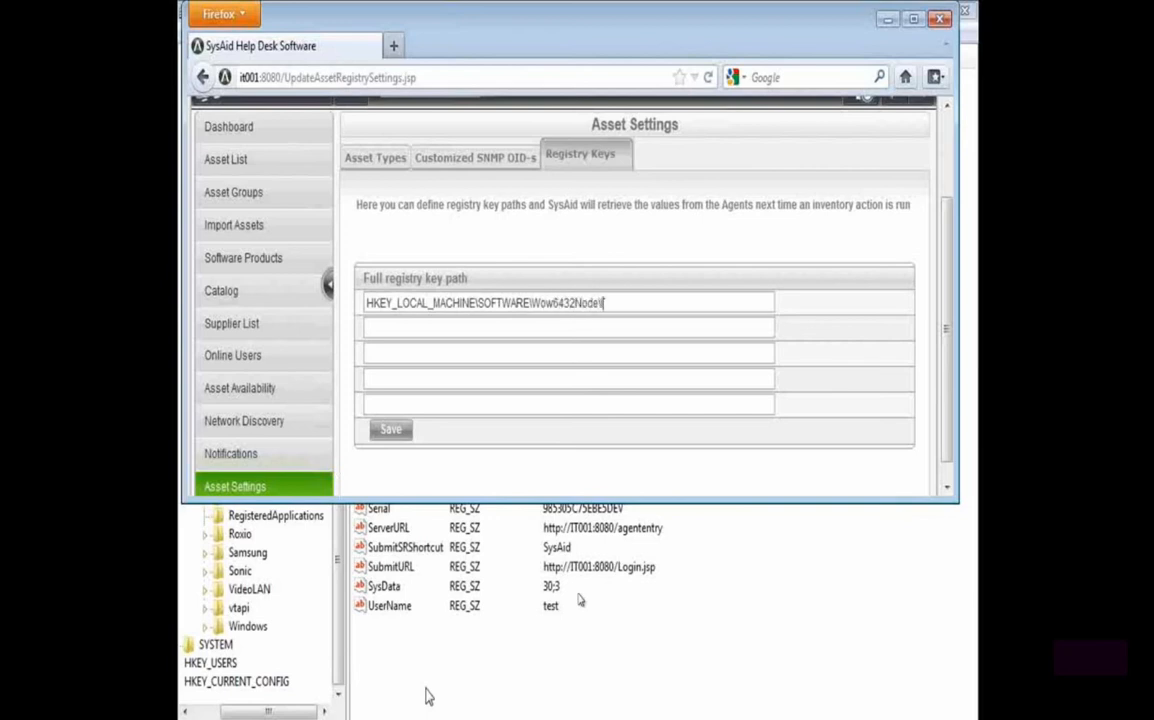
pyautogui.write('\\Ilient\\Agent\\Serial')
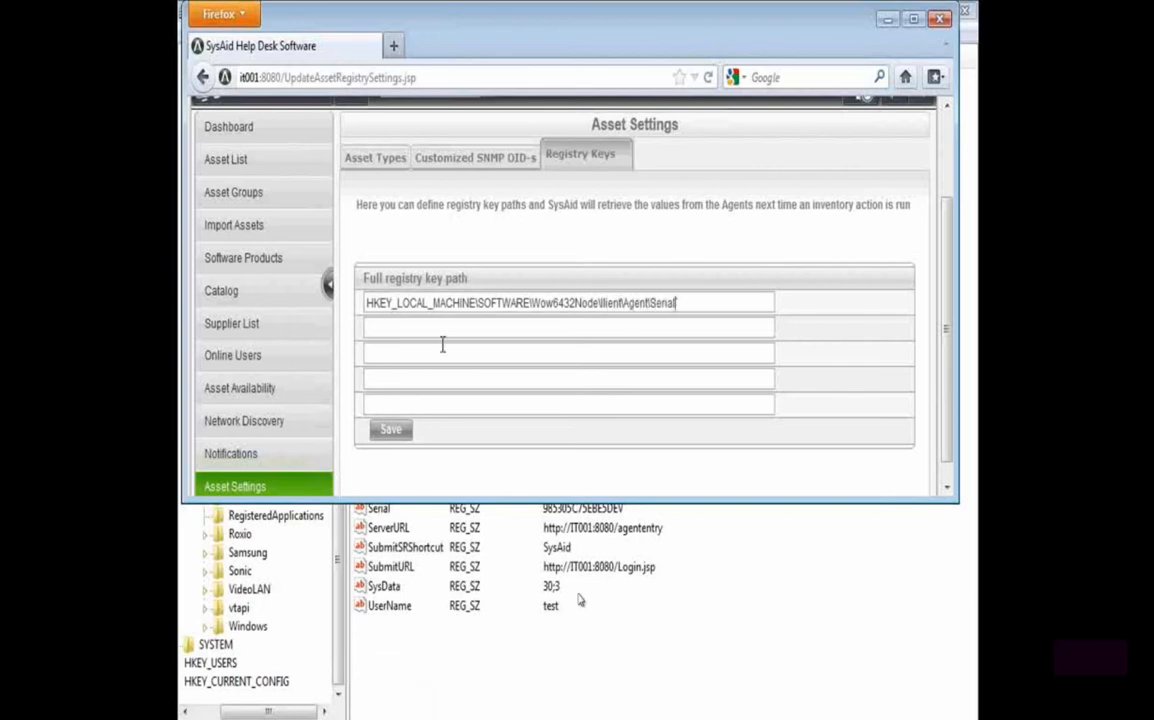
# Save the registry key path in the asset settings
pyautogui.click(390, 430)
pyautogui.click(504, 335)
pyautogui.write('test')
pyautogui.click(458, 493)
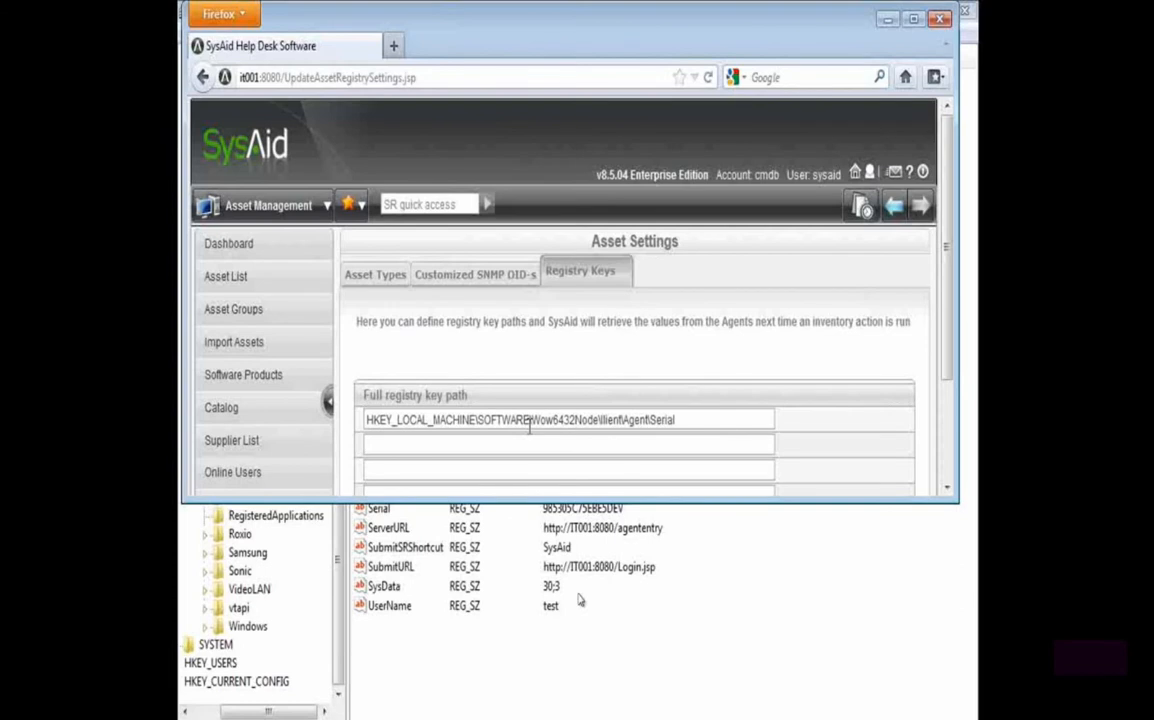
# Reopen asset IT001's record from the asset list and maximize the browser window
pyautogui.click(219, 274)
pyautogui.scroll(-2, 447, 430)
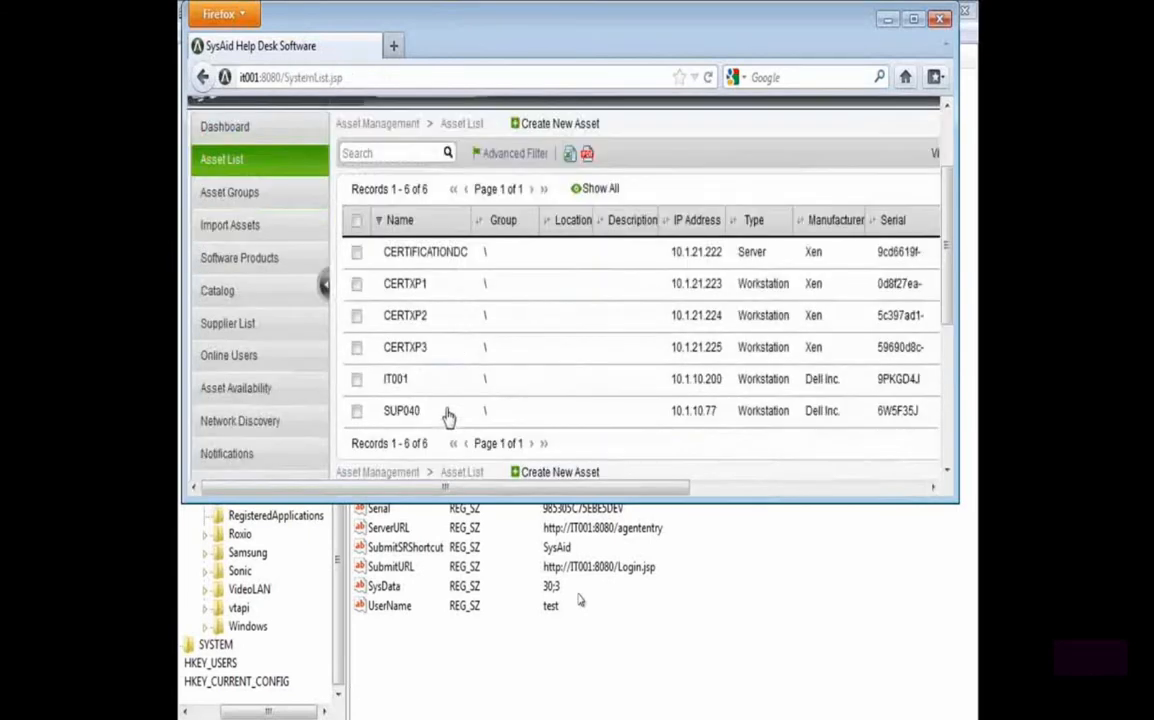
pyautogui.click(449, 384)
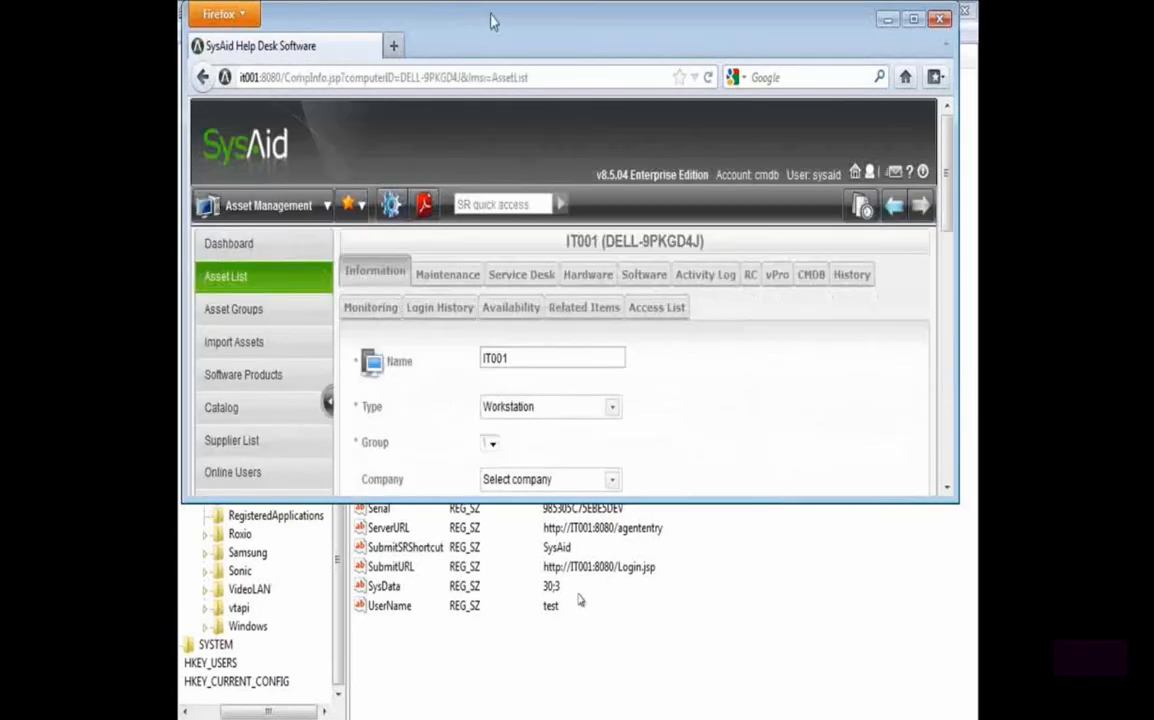
pyautogui.doubleClick(490, 22)
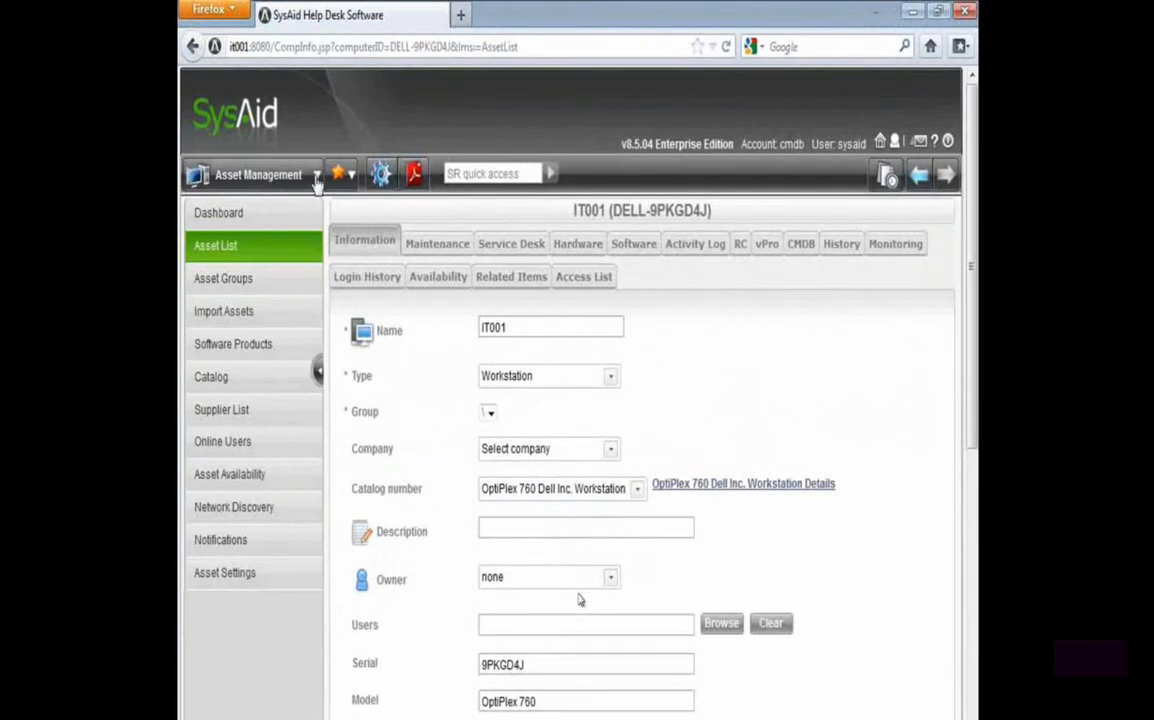
# Add the Registry Values field to the visible fields of the asset form's Information tab and save the design
pyautogui.click(379, 174)
pyautogui.click(305, 343)
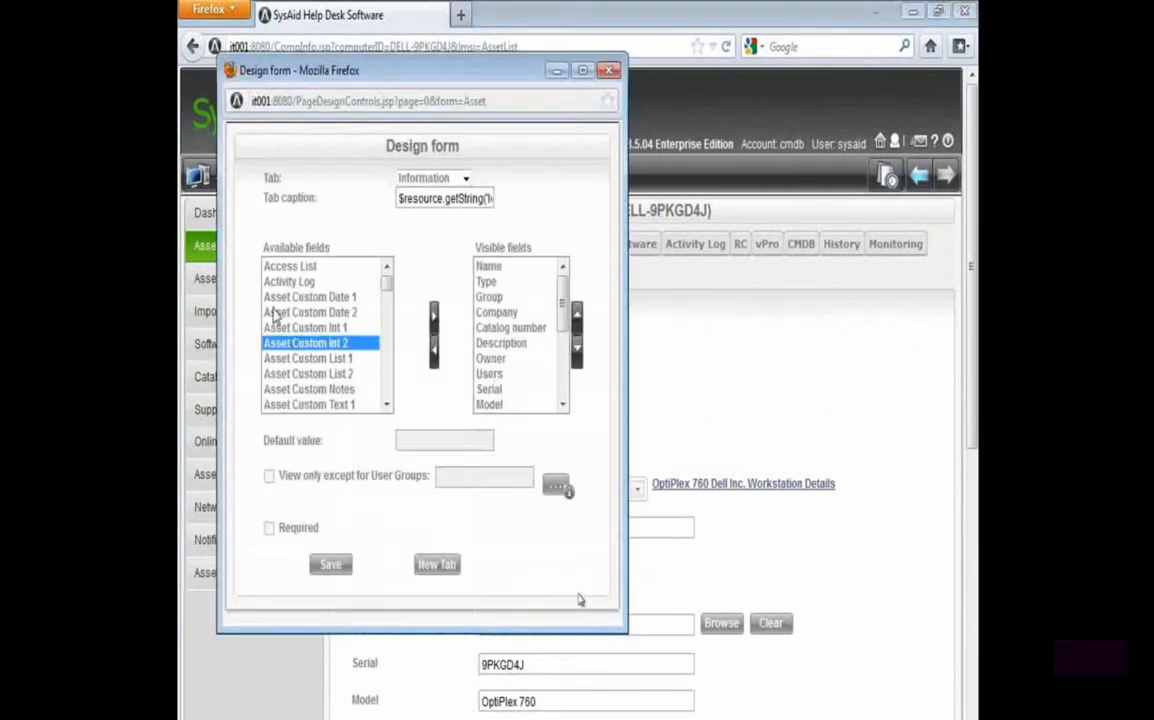
pyautogui.write('re')
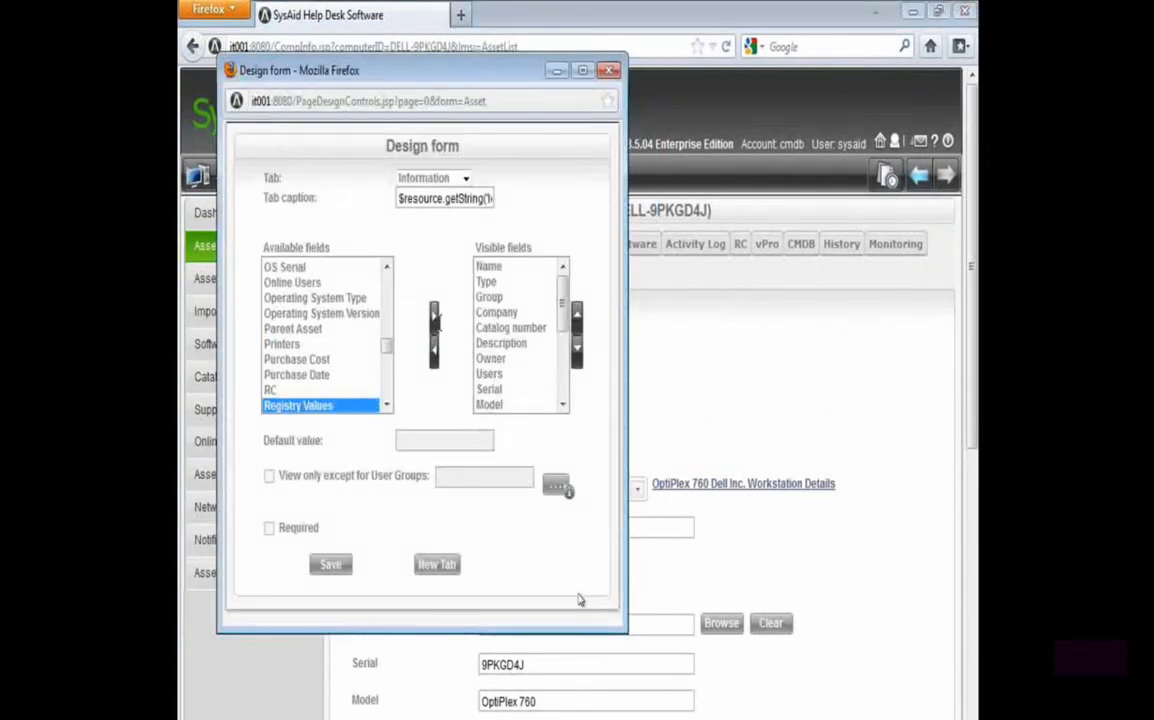
pyautogui.click(433, 322)
pyautogui.click(330, 564)
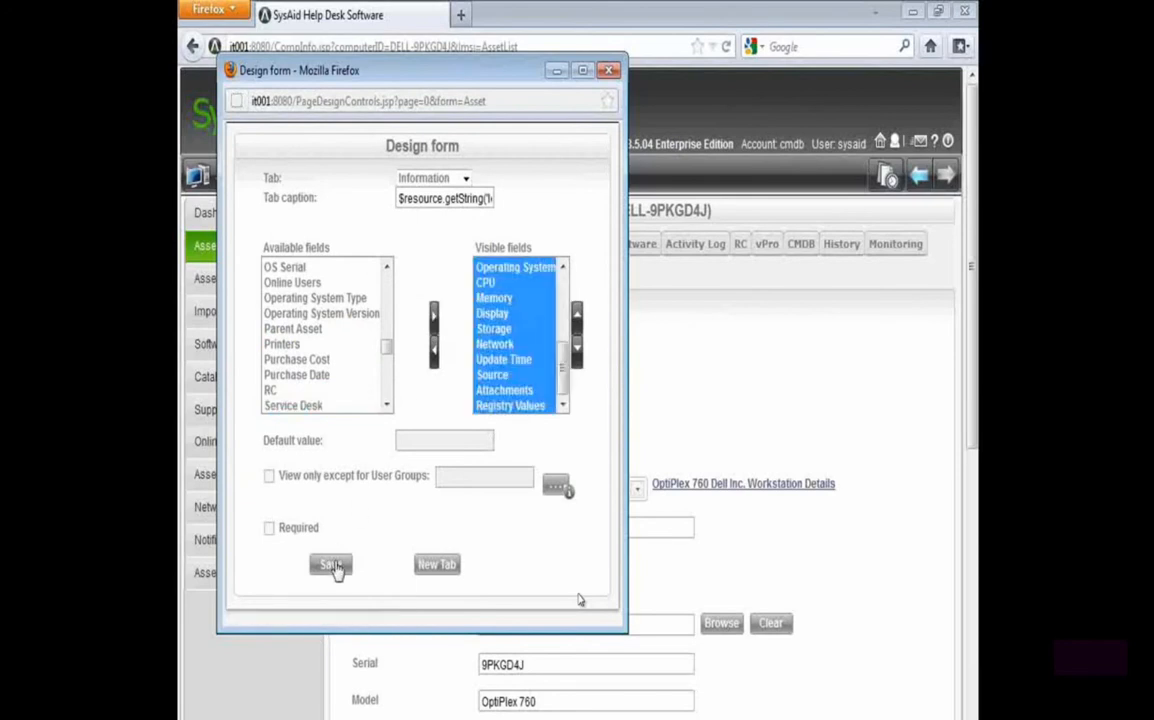
# Examine the registry values area below the attachments in IT001's Information details
pyautogui.scroll(-10, 370, 533)
pyautogui.moveTo(706, 651); pyautogui.dragTo(583, 655)
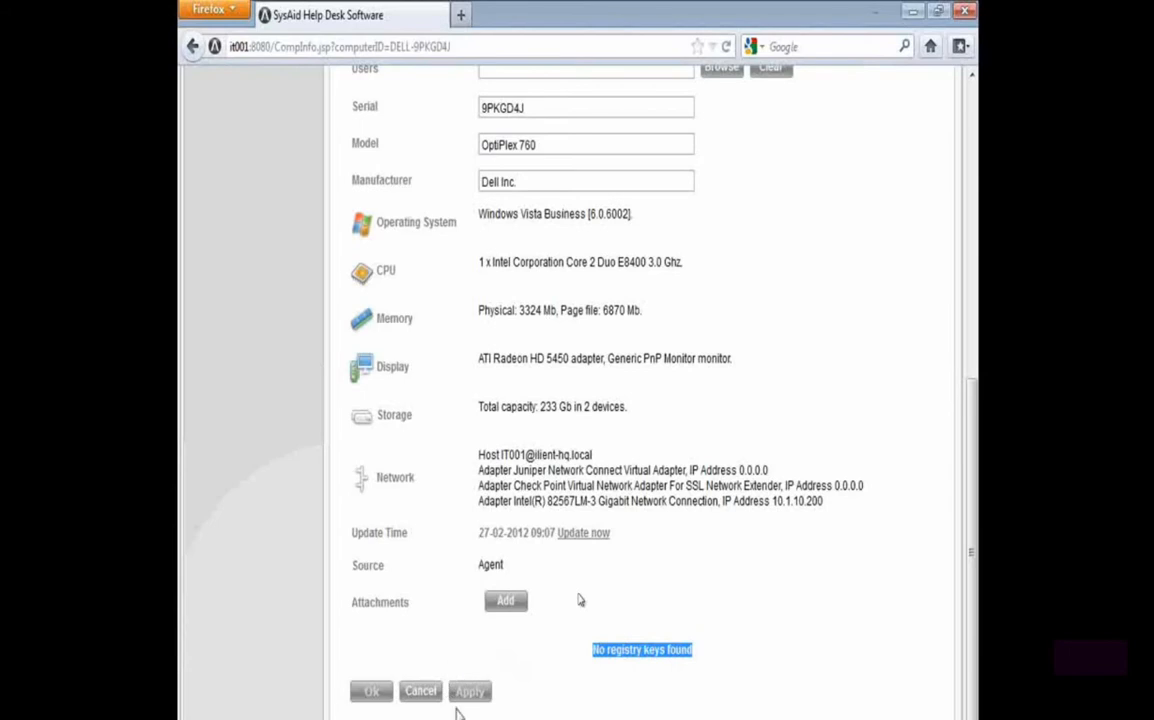
pyautogui.scroll(10, 430, 627)
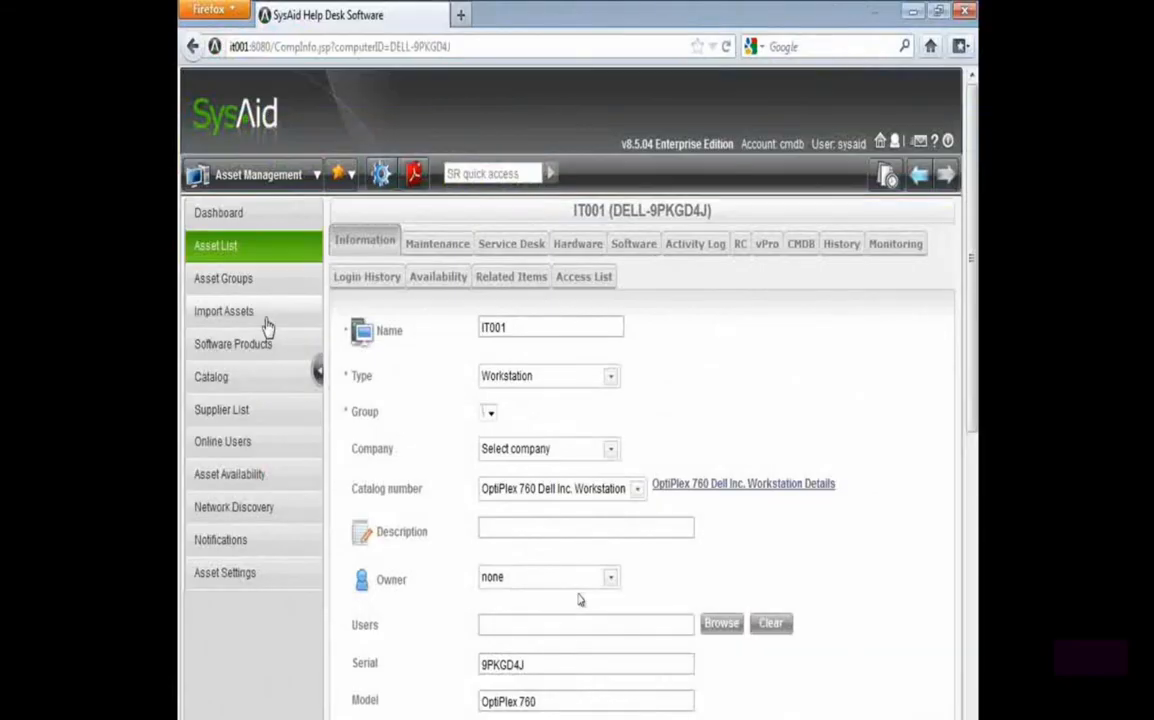
# Go to the asset import page, browse the Desktop for AssetImport.csv and open the file in Excel to view it
pyautogui.click(215, 316)
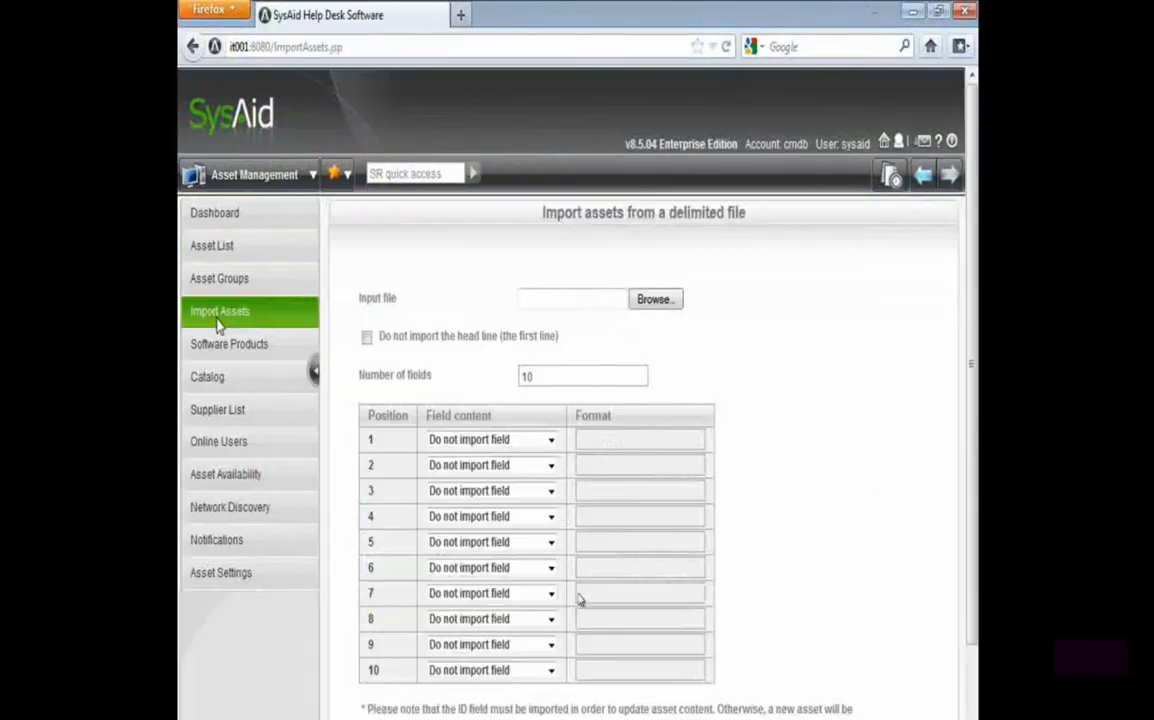
pyautogui.moveTo(355, 300); pyautogui.dragTo(469, 305)
pyautogui.click(592, 298)
pyautogui.moveTo(512, 14); pyautogui.dragTo(717, 185)
pyautogui.moveTo(858, 320); pyautogui.dragTo(857, 510)
pyautogui.click(578, 470)
pyautogui.rightClick(575, 485)
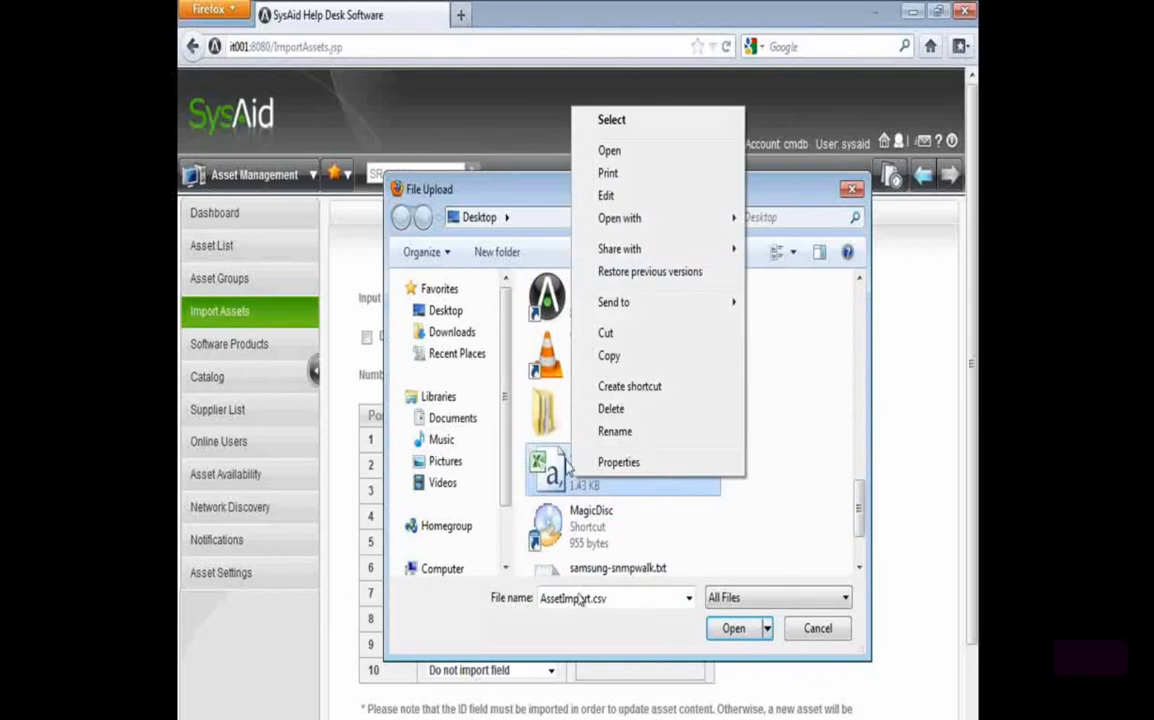
pyautogui.click(605, 149)
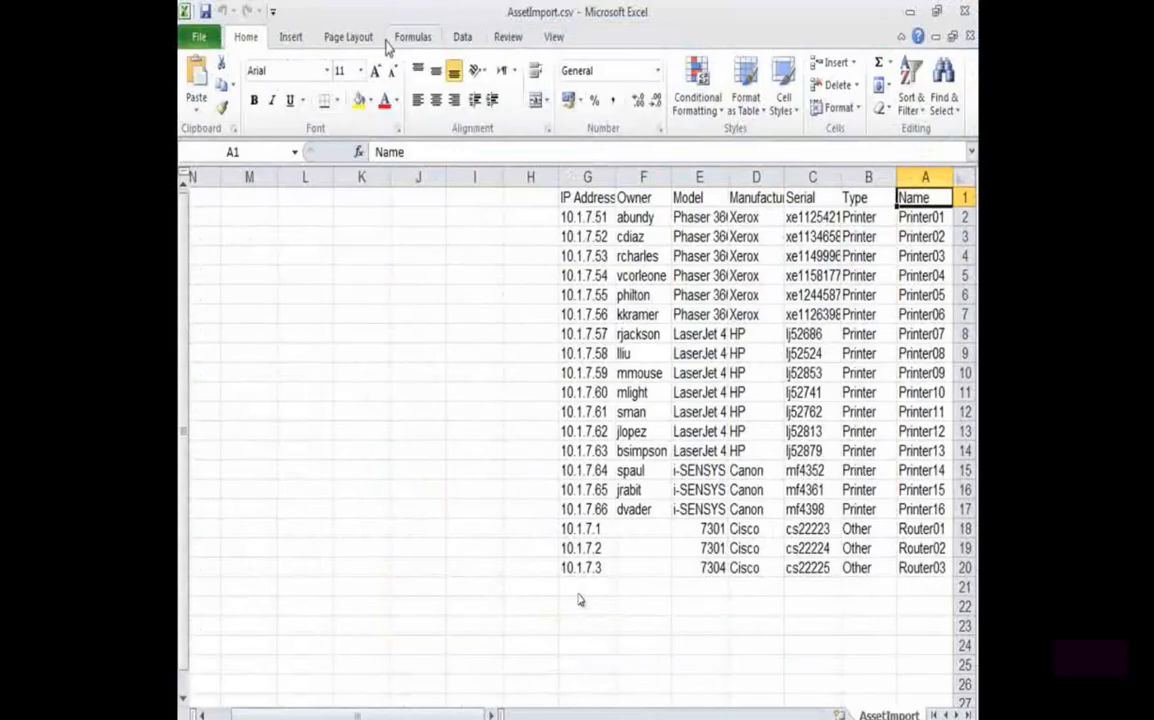
# Switch the AssetImport sheet to left-to-right column order and select its header row
pyautogui.click(348, 37)
pyautogui.click(696, 100)
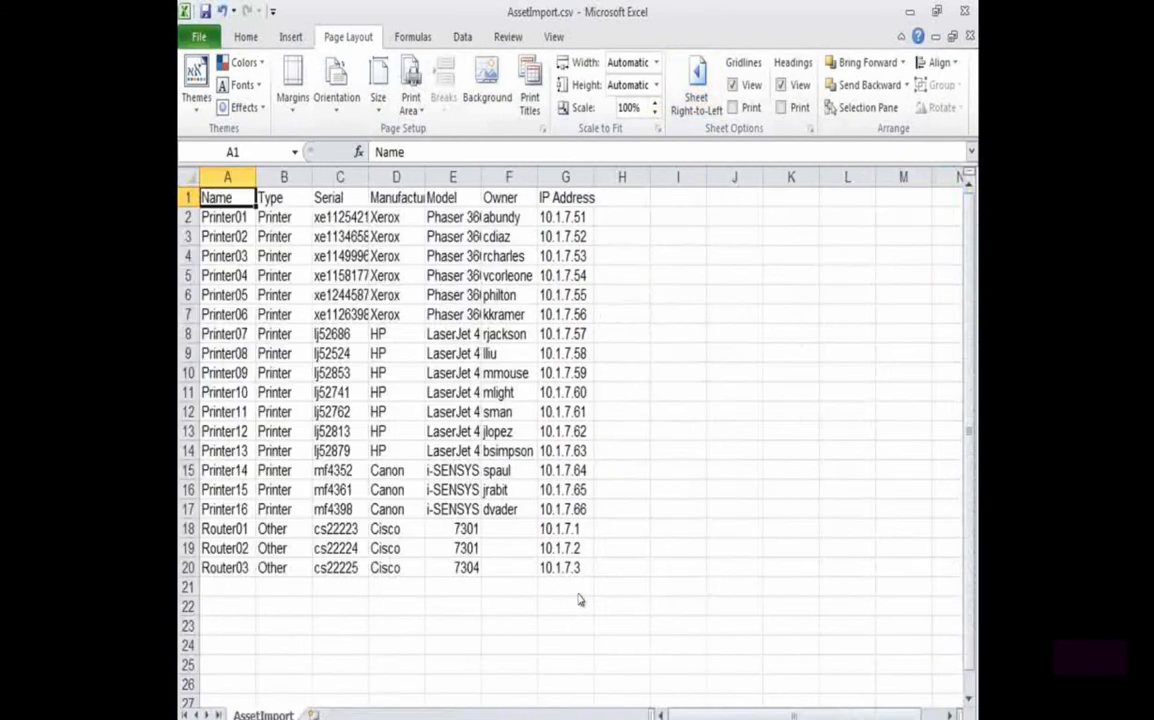
pyautogui.click(188, 197)
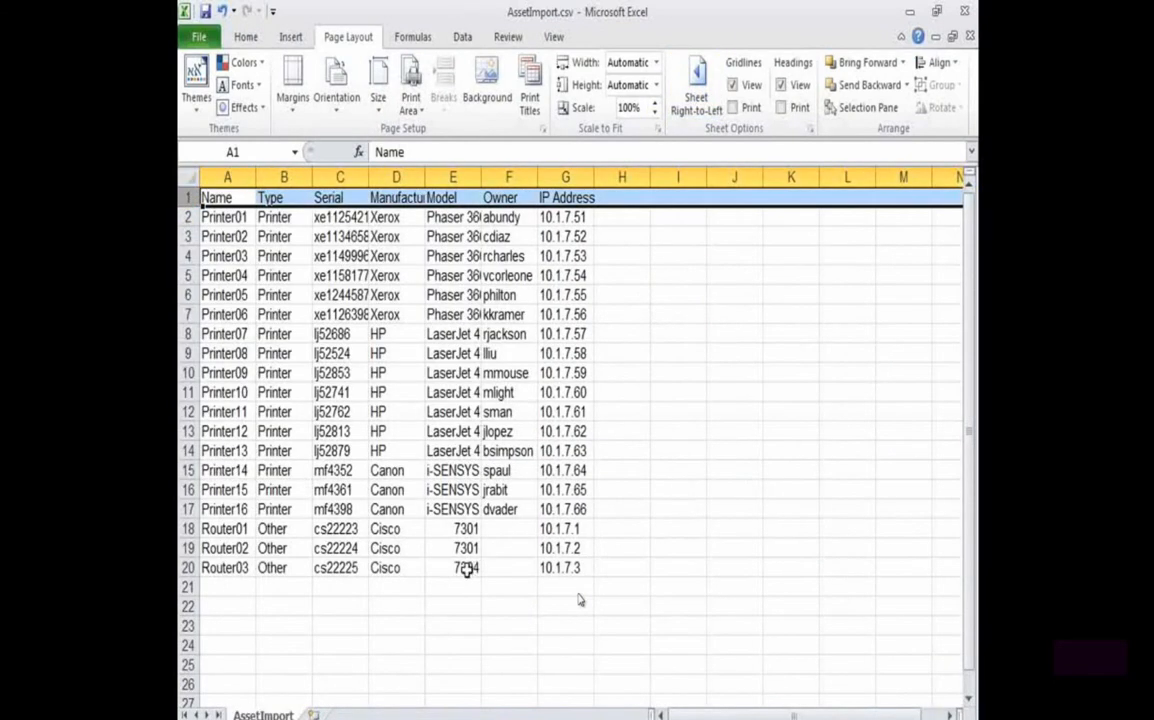
# Return to the browser, choose AssetImport.csv as the input file and exclude the head line from the import
pyautogui.hotkey('alt', 'Tab')
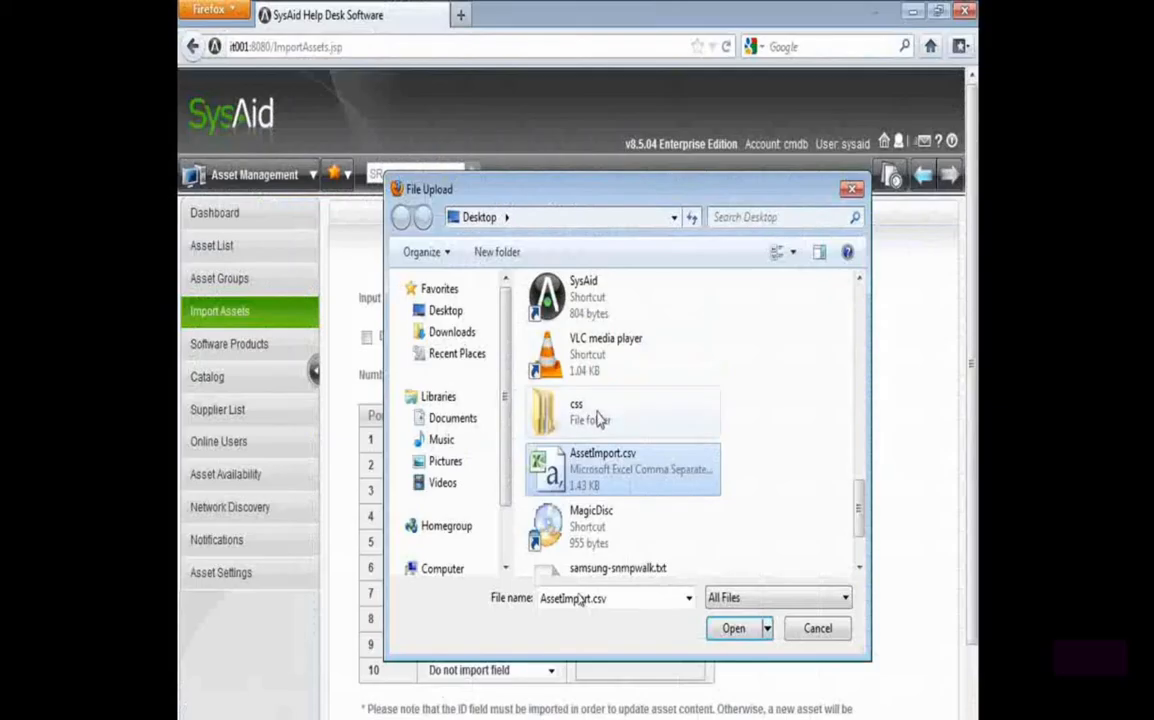
pyautogui.doubleClick(661, 479)
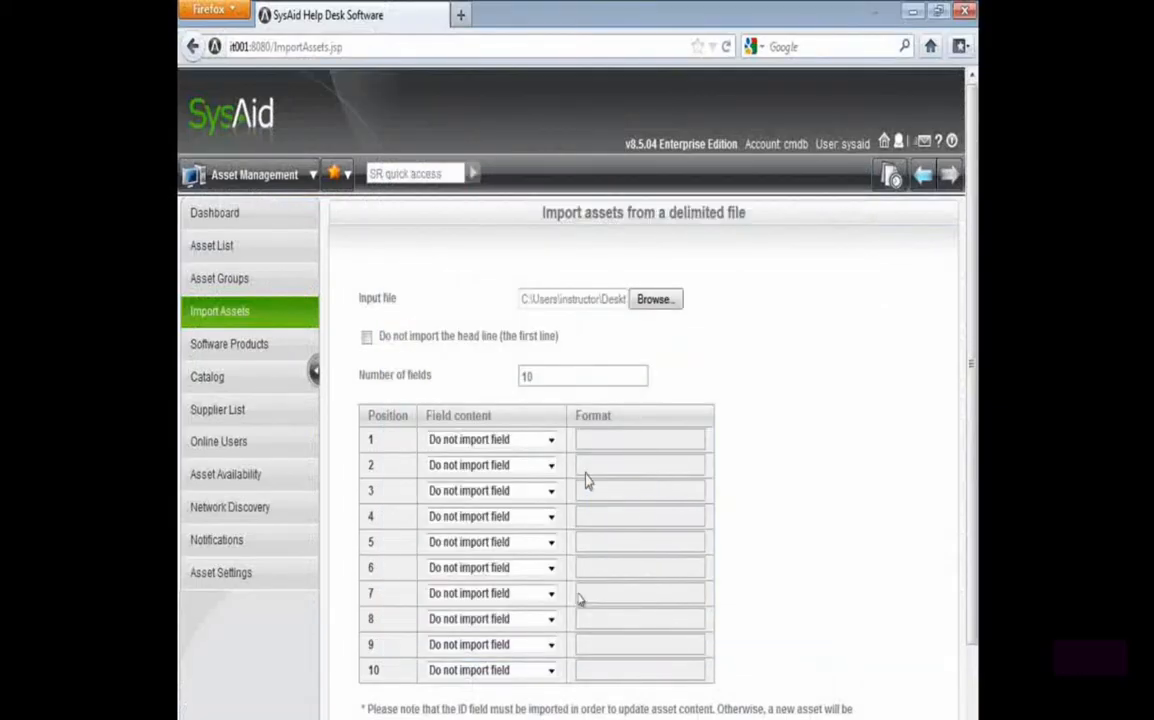
pyautogui.moveTo(378, 340); pyautogui.dragTo(590, 348)
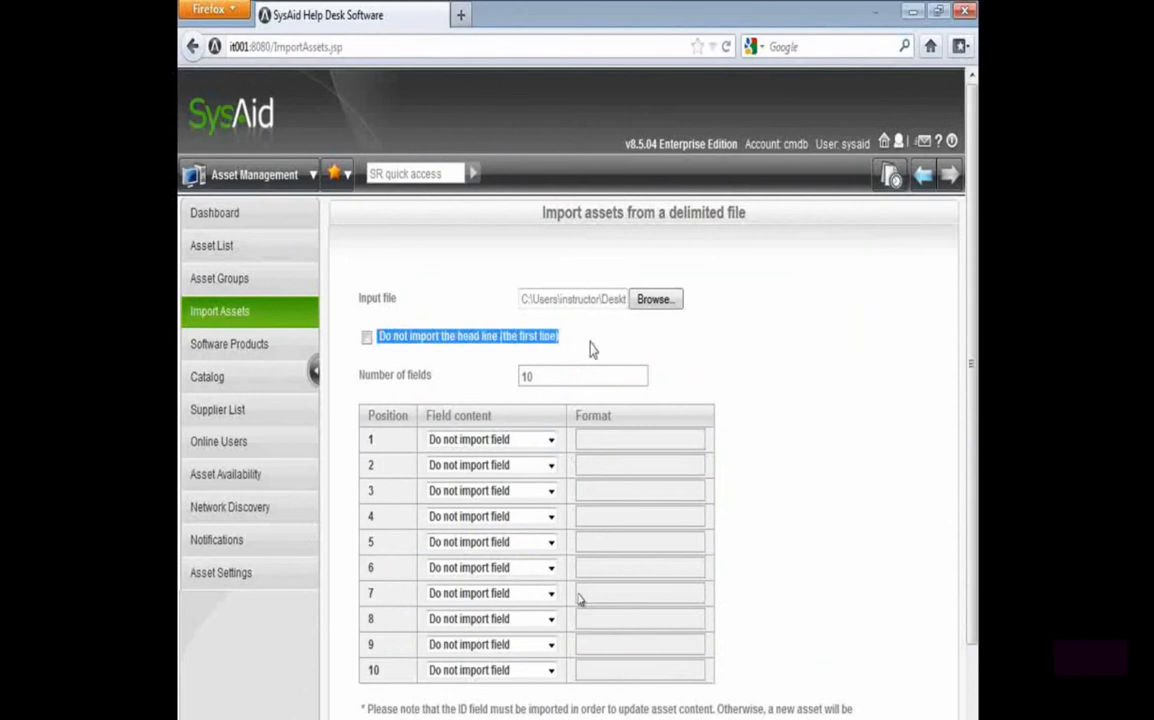
pyautogui.click(367, 337)
pyautogui.hotkey('alt', 'Tab')
pyautogui.hotkey('alt', 'Tab')
# Compare the import form's number of fields and positions with the header columns of the AssetImport sheet in Excel
pyautogui.moveTo(541, 377); pyautogui.dragTo(374, 376)
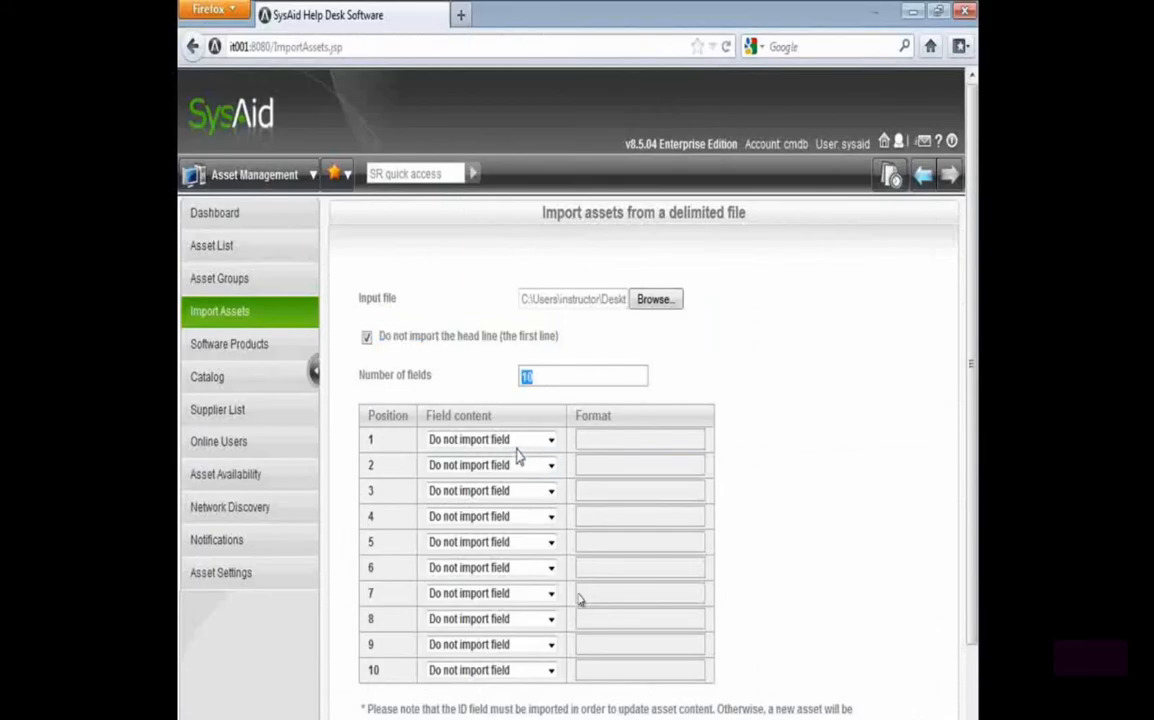
pyautogui.scroll(-2, 521, 470)
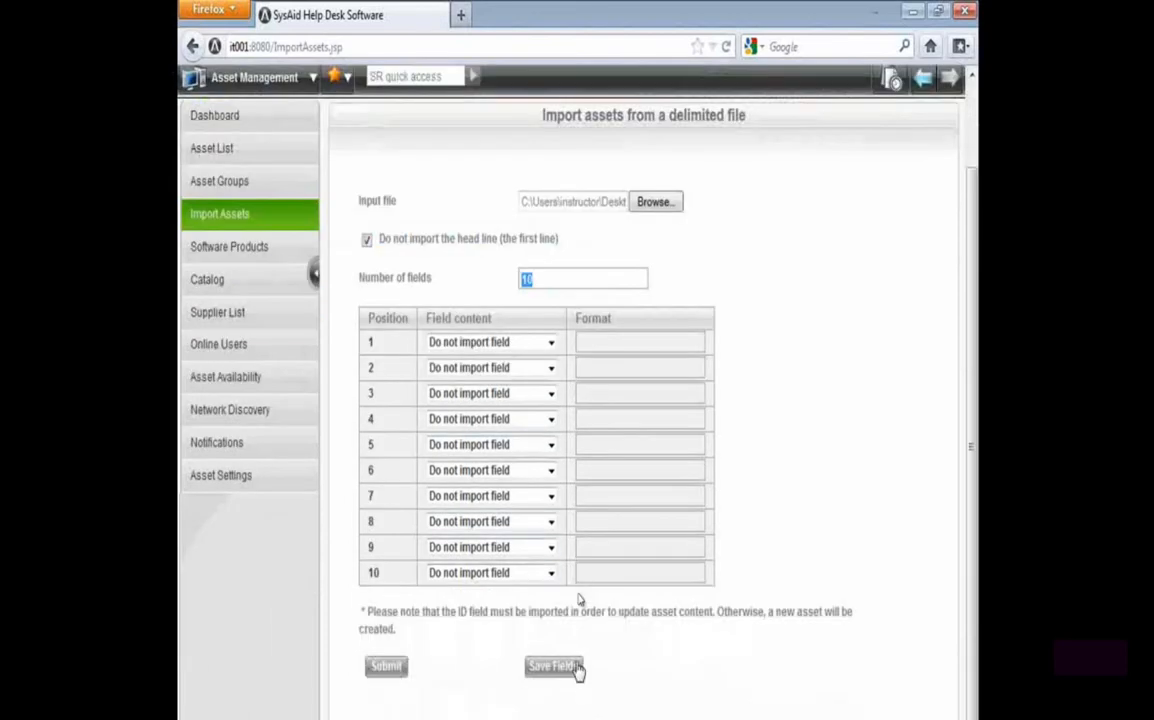
pyautogui.moveTo(372, 342); pyautogui.dragTo(386, 592)
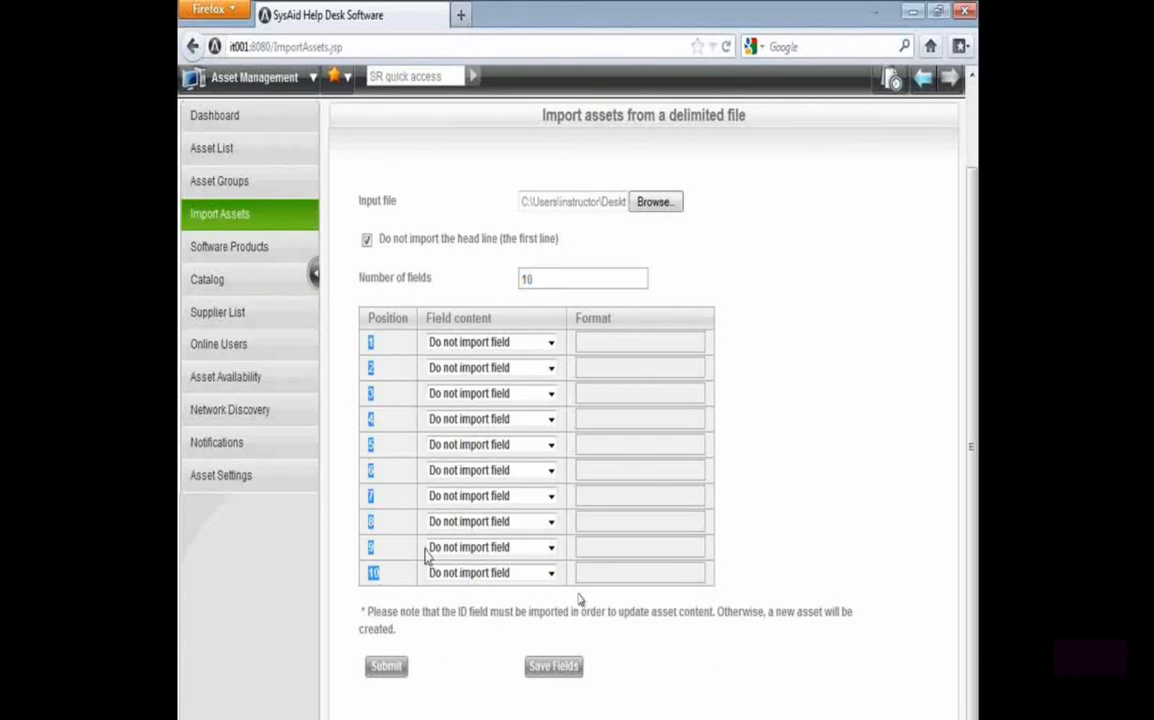
pyautogui.doubleClick(540, 282)
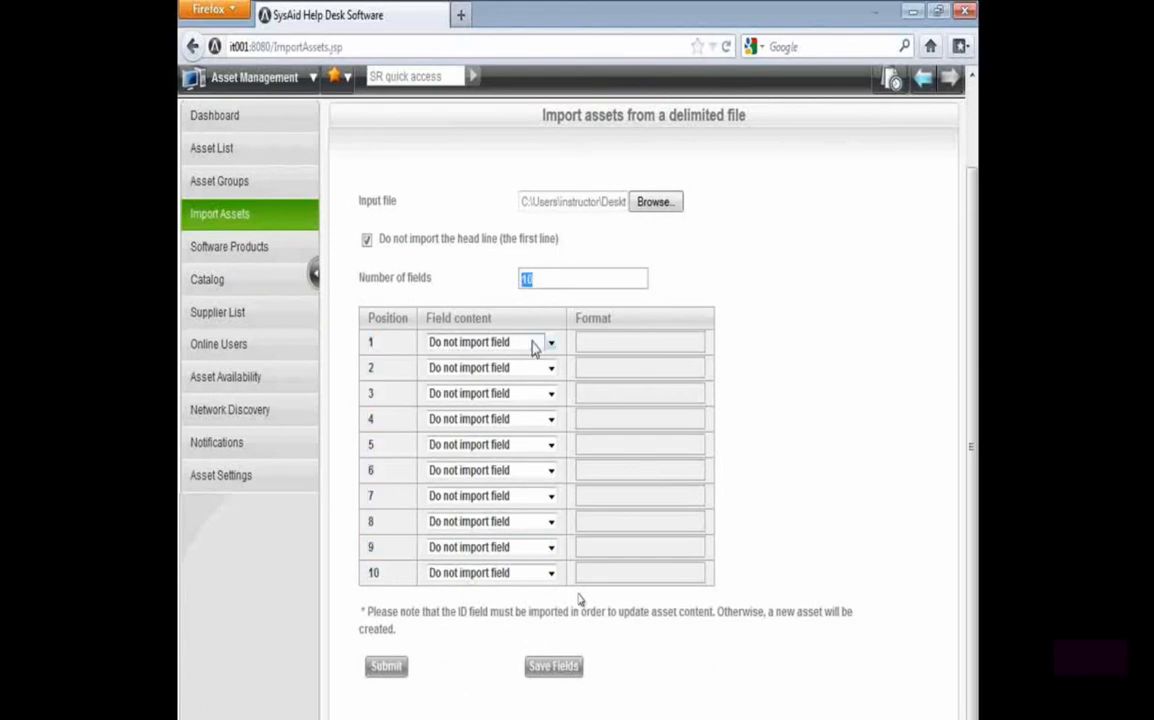
pyautogui.hotkey('alt', 'Tab')
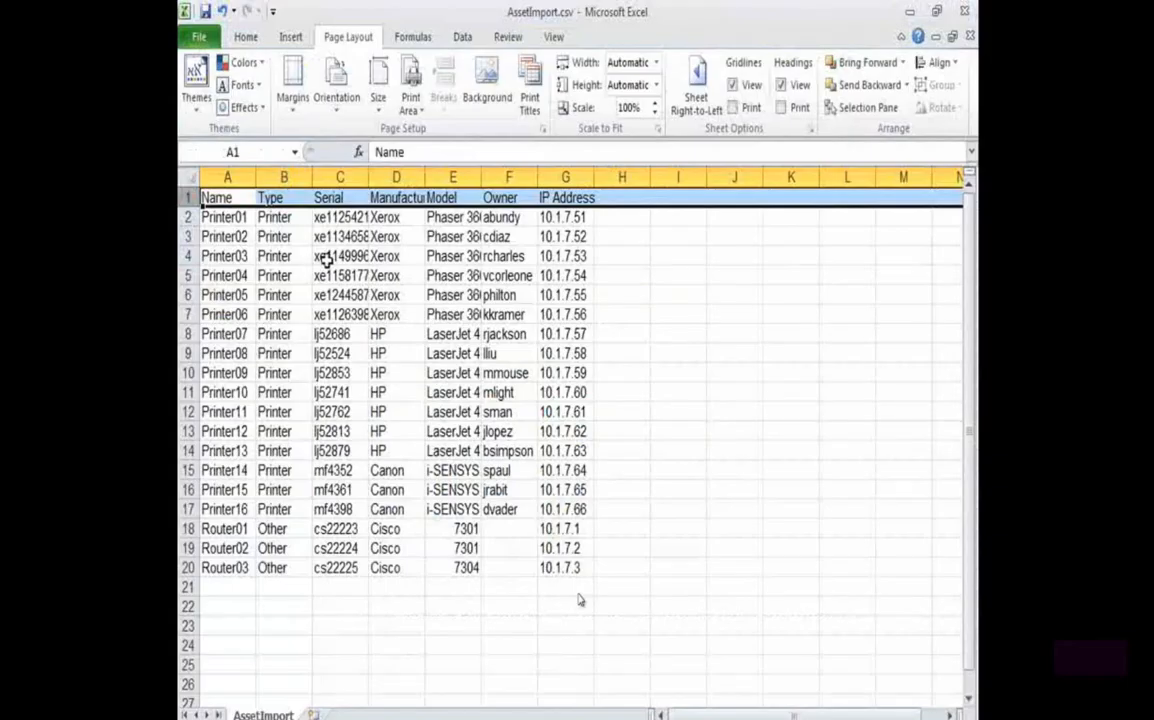
pyautogui.hotkey('alt', 'Tab')
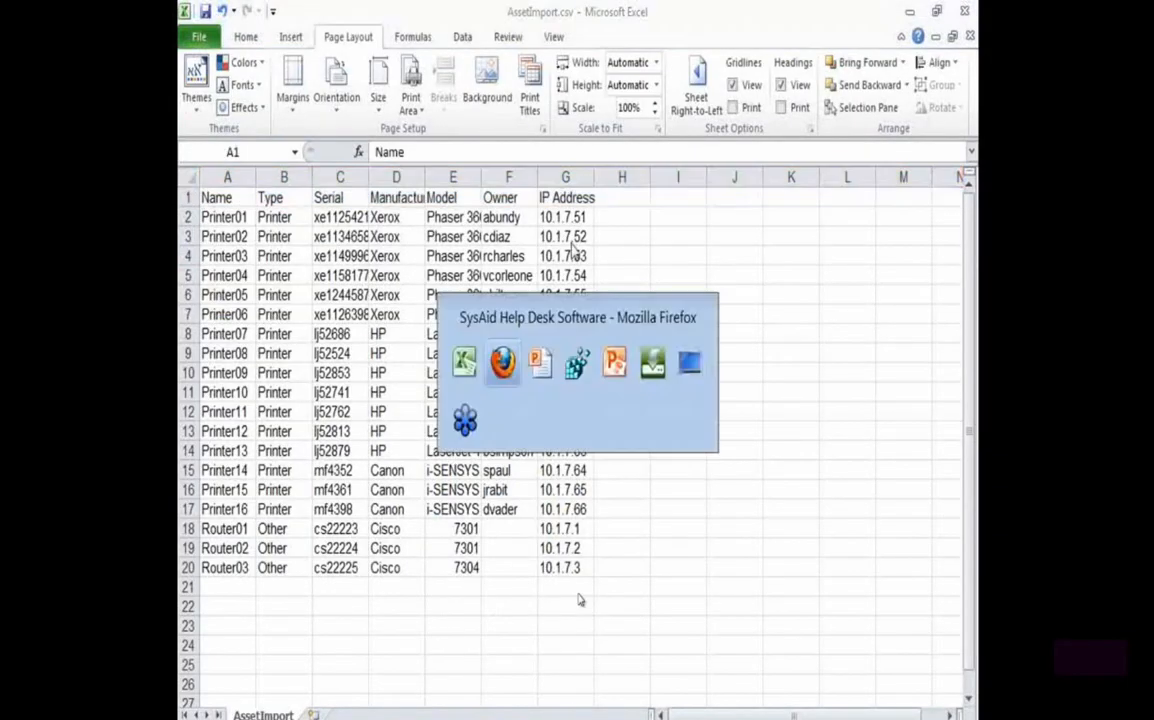
pyautogui.moveTo(367, 336); pyautogui.dragTo(366, 596)
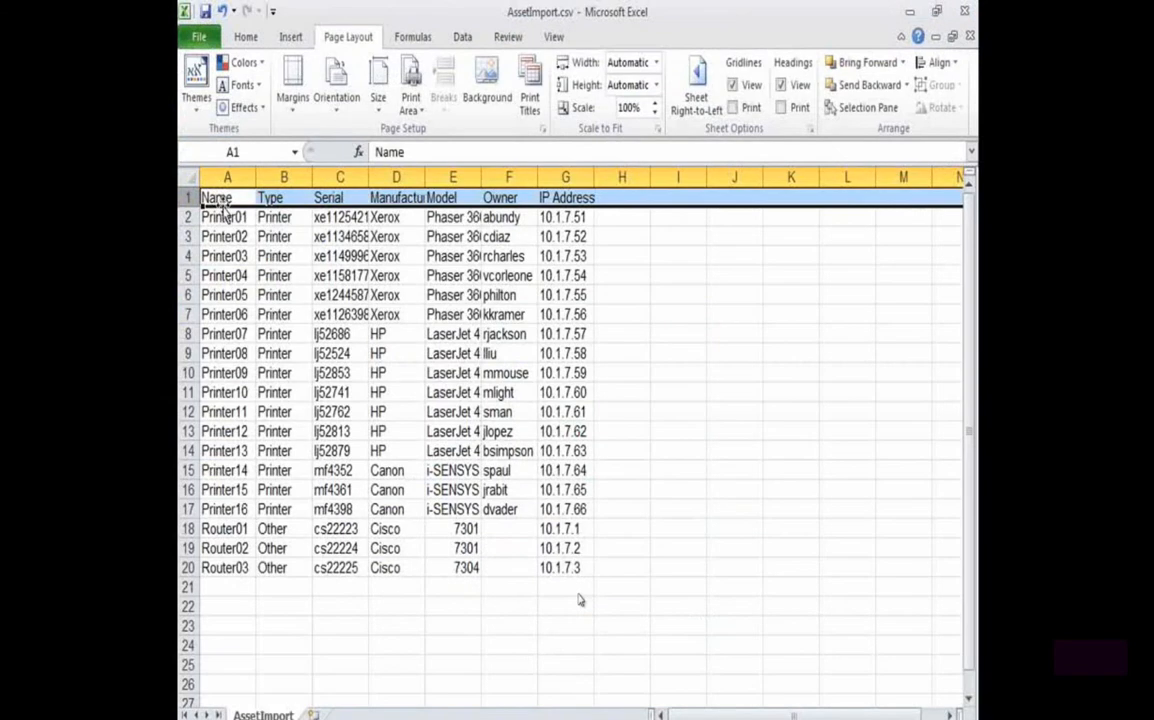
pyautogui.click(217, 200)
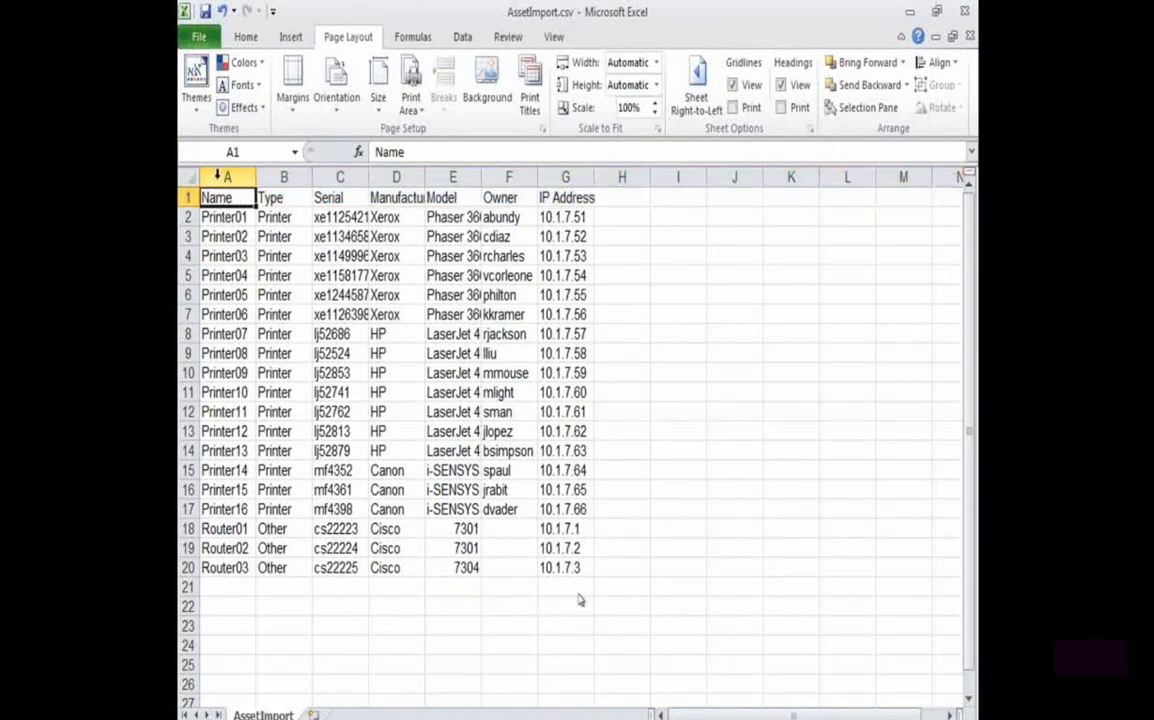
pyautogui.hotkey('ctrl', 'space')
pyautogui.press('Right')
pyautogui.hotkey('ctrl', 'space')
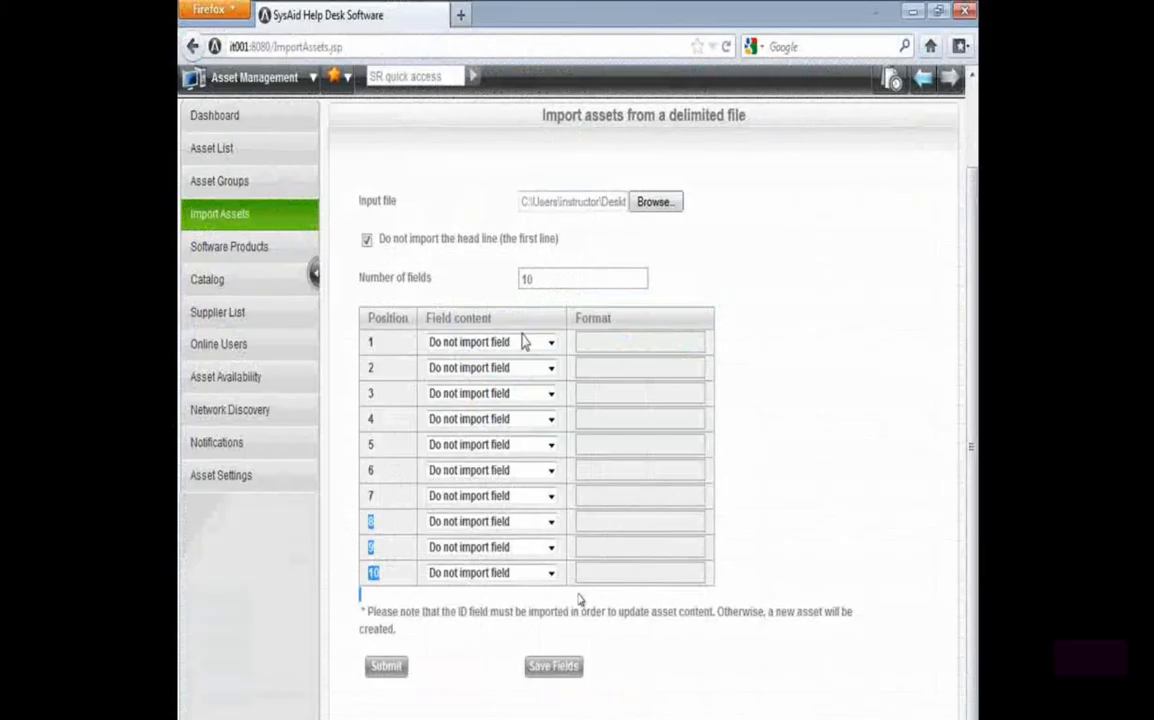
# In the browser's import form, map position 1 to Name and position 2 to Type
pyautogui.click(520, 343)
pyautogui.press('n')
pyautogui.press('Return')
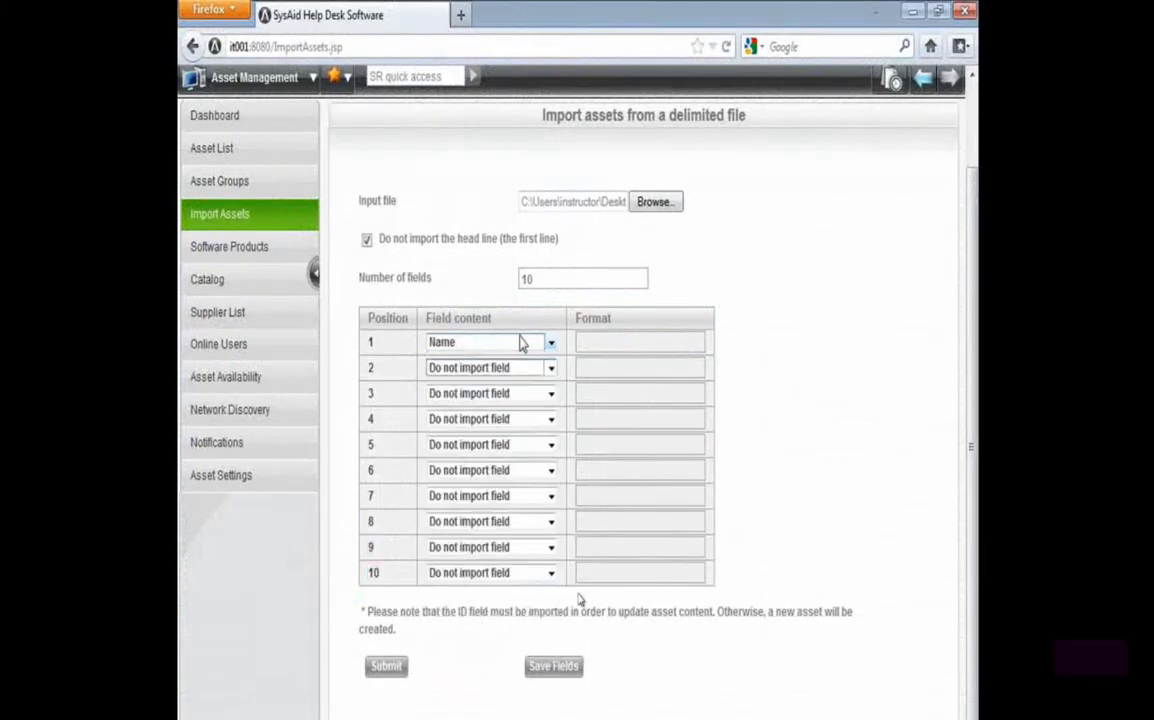
pyautogui.press('Tab')
pyautogui.press('t')
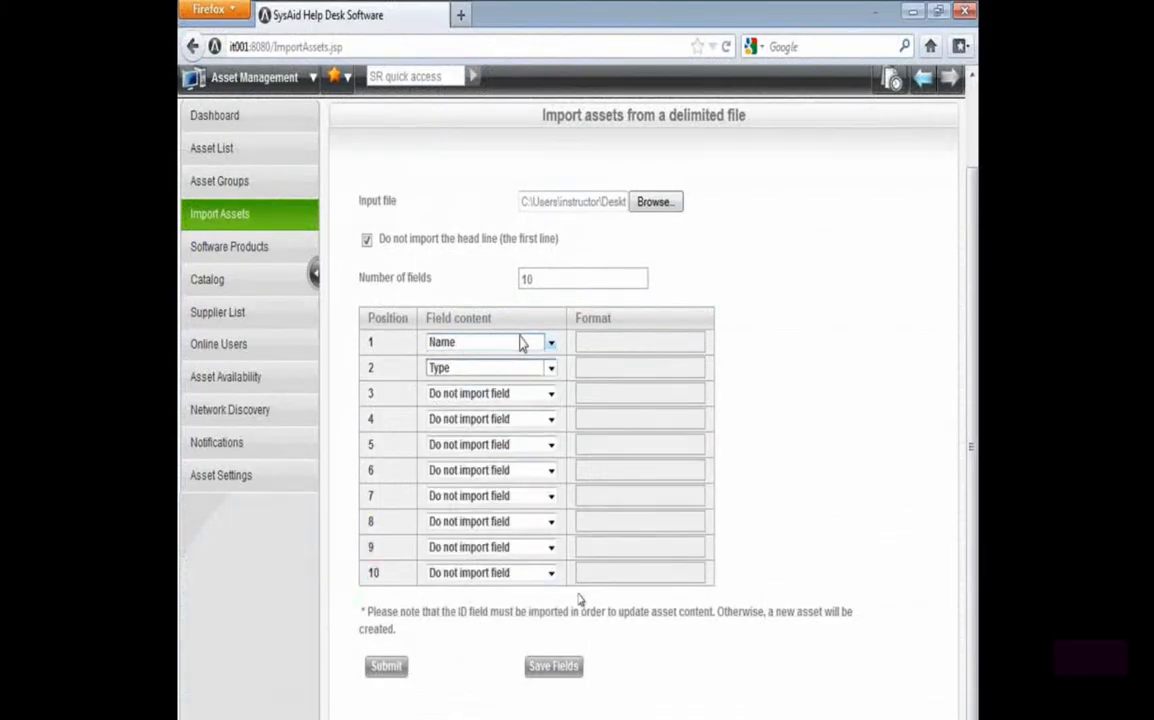
# Check the sheet's column order and map positions 3, 4 and 5 to Serial, Manufacturer and Model
pyautogui.hotkey('alt', 'Tab')
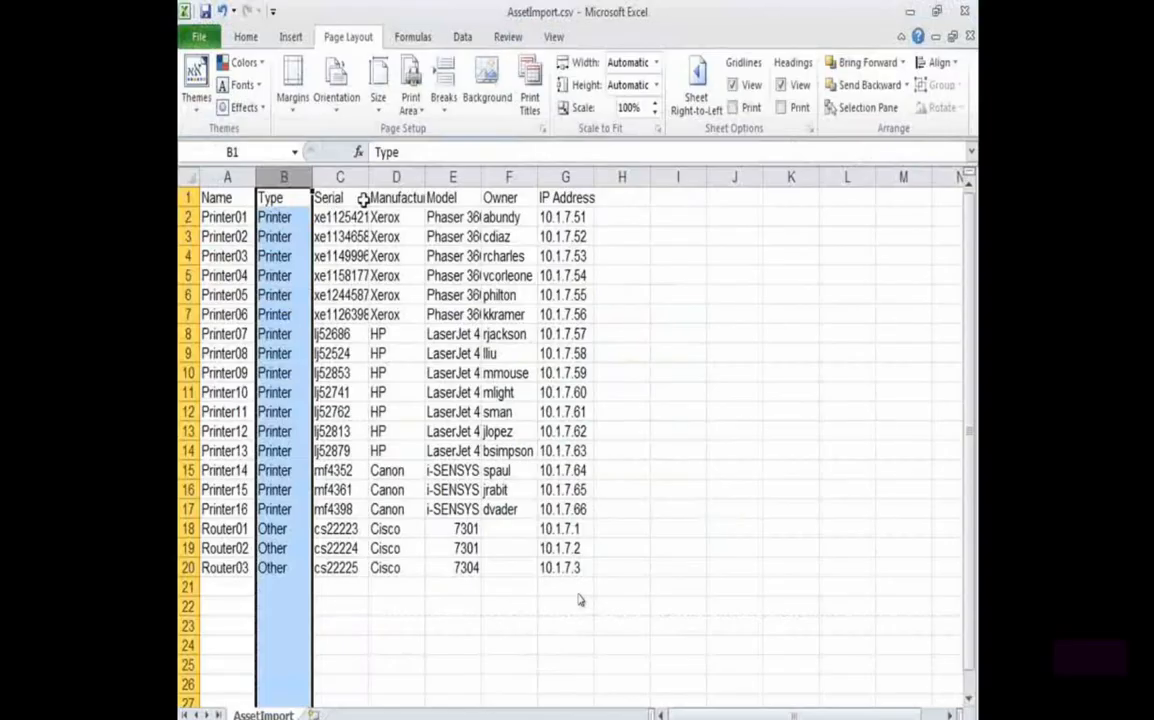
pyautogui.hotkey('alt', 'Tab')
pyautogui.click(455, 393)
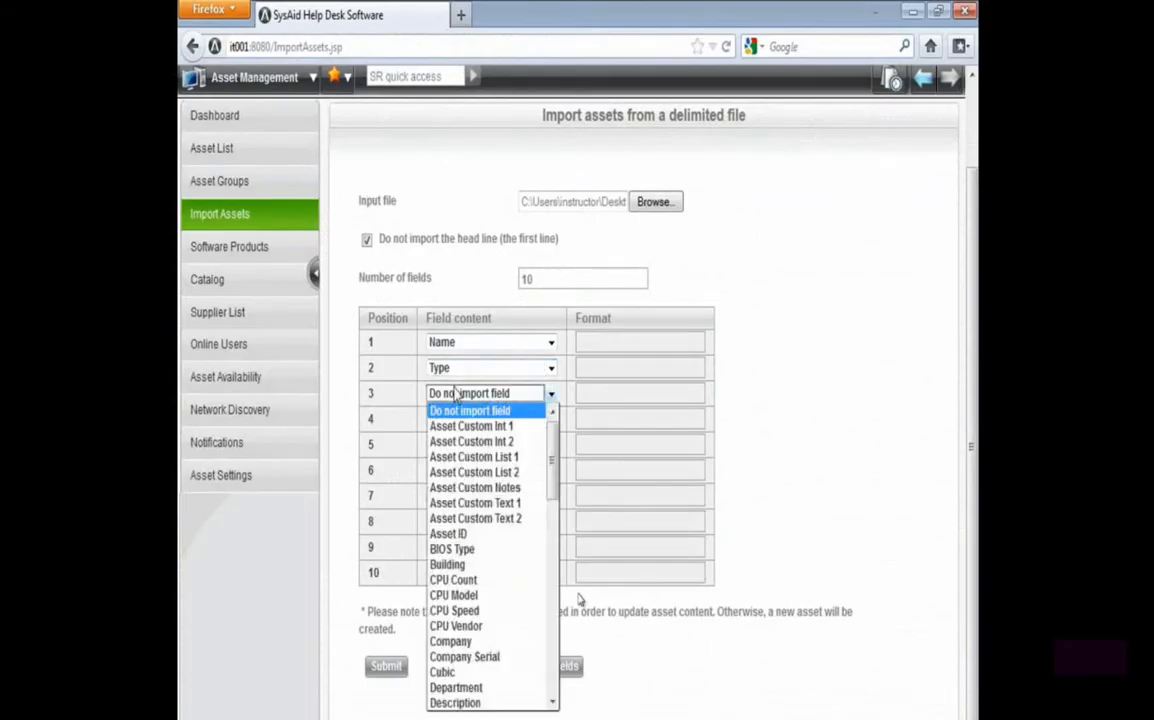
pyautogui.press('s')
pyautogui.press('Return')
pyautogui.press('Tab')
pyautogui.press('m')
pyautogui.press('Tab')
pyautogui.press('m')
pyautogui.press('m')
# Recheck the sheet's remaining columns and map position 6 to Owner and position 7 to IP Address
pyautogui.hotkey('alt', 'Tab')
pyautogui.hotkey('alt', 'Tab')
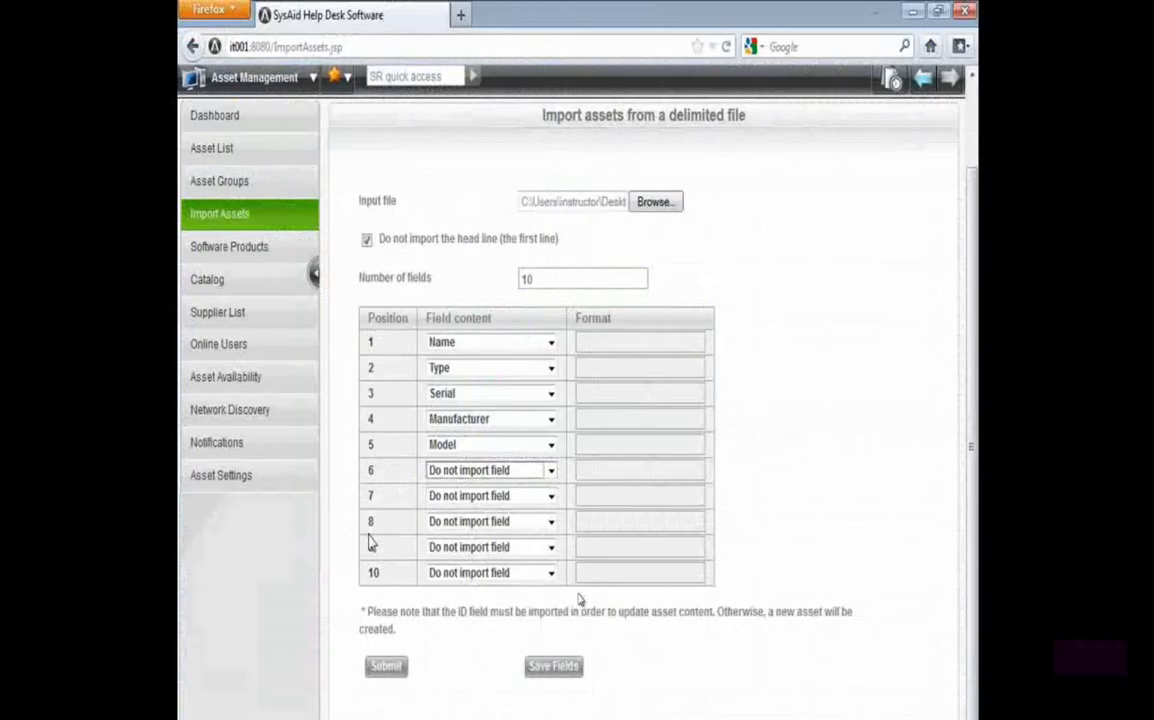
pyautogui.click(468, 471)
pyautogui.press('o')
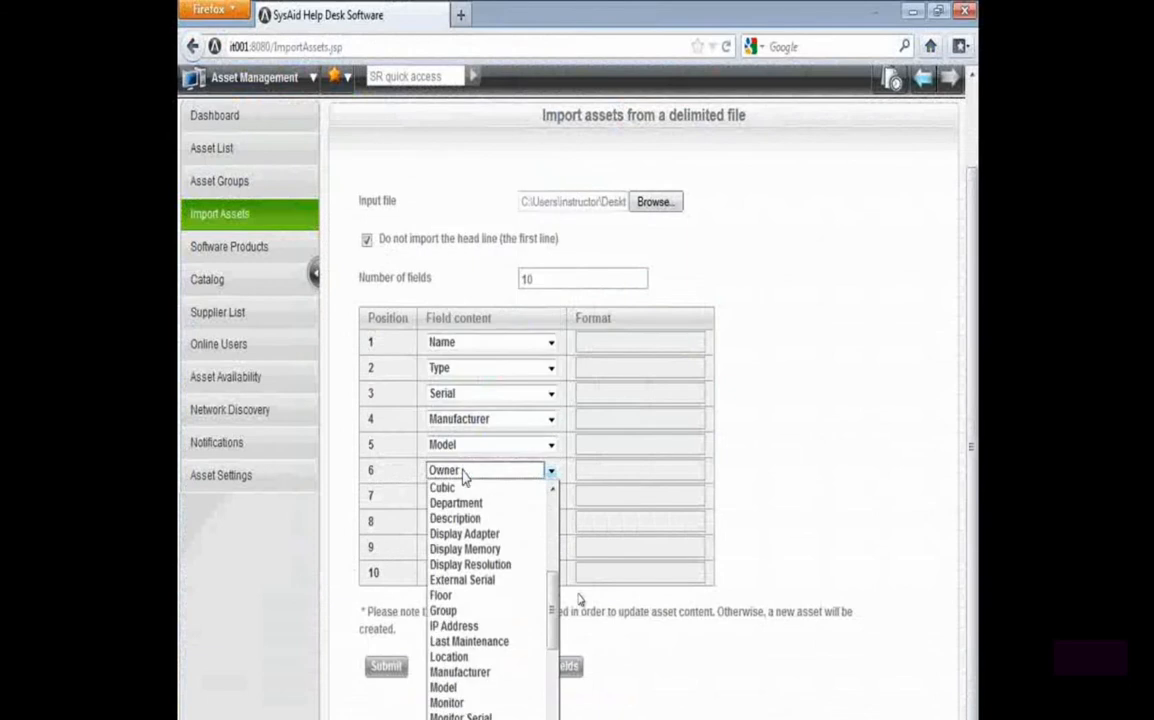
pyautogui.press('Return')
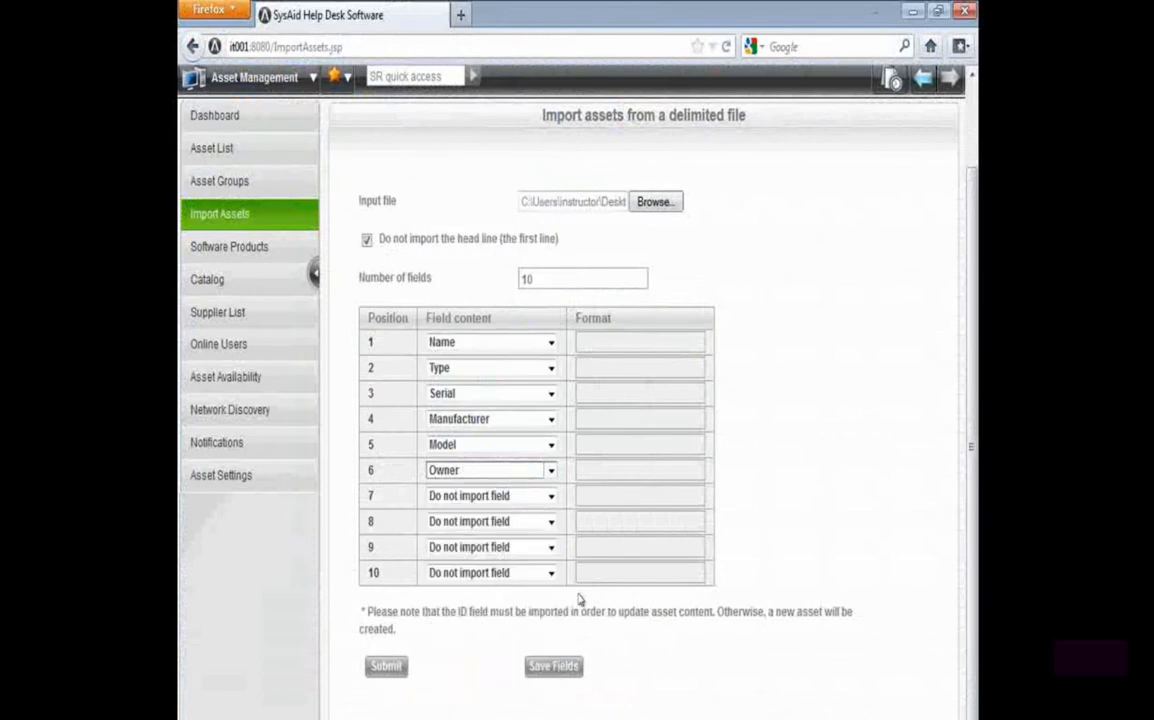
pyautogui.click(472, 502)
pyautogui.press('i')
pyautogui.press('Return')
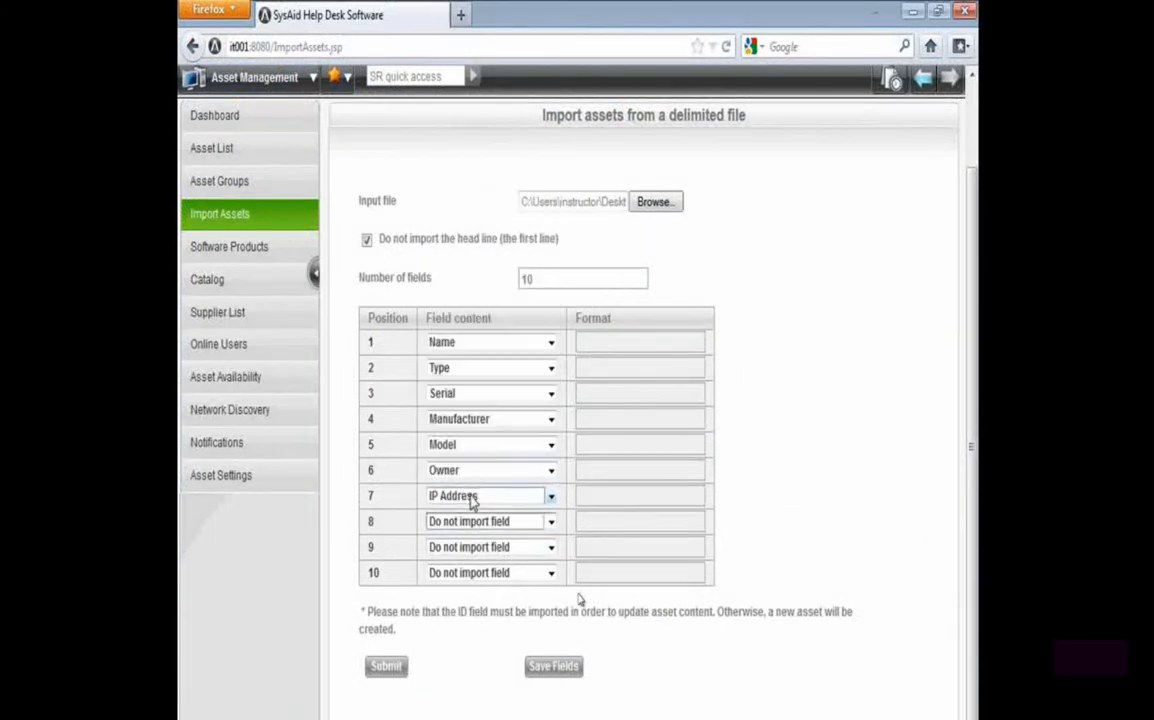
# Check the sheet's IP Address column against position 7 in the import form and submit the asset import
pyautogui.hotkey('alt', 'Tab')
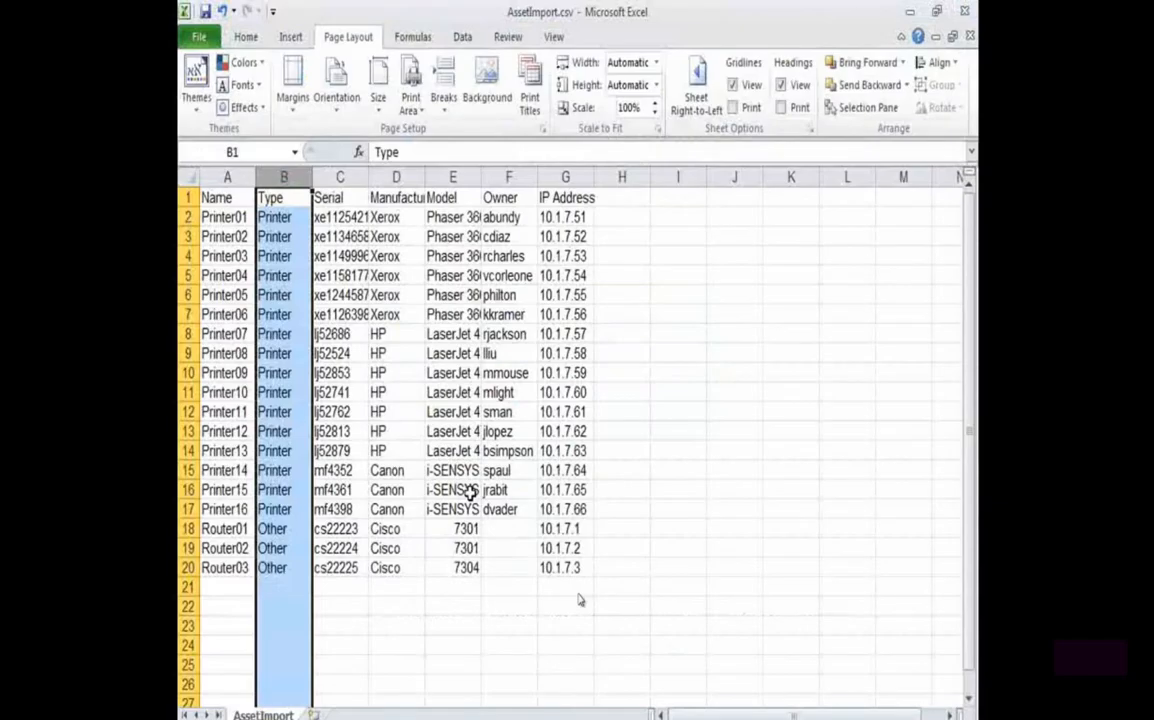
pyautogui.click(560, 177)
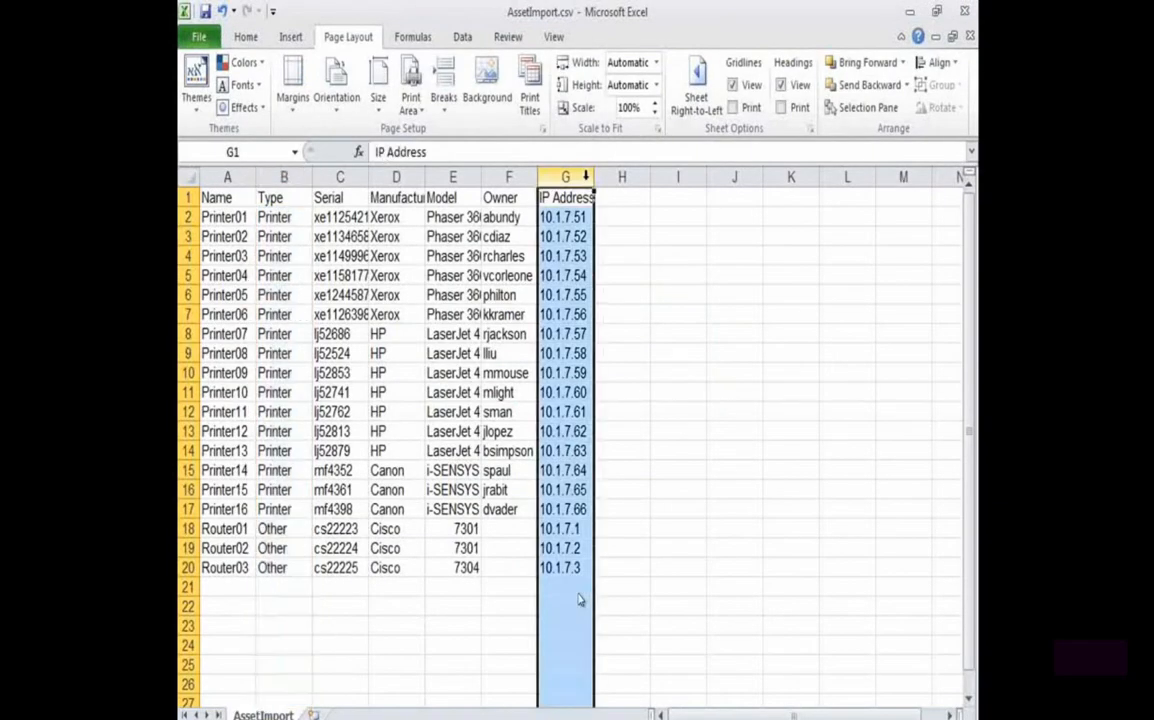
pyautogui.hotkey('alt', 'Tab')
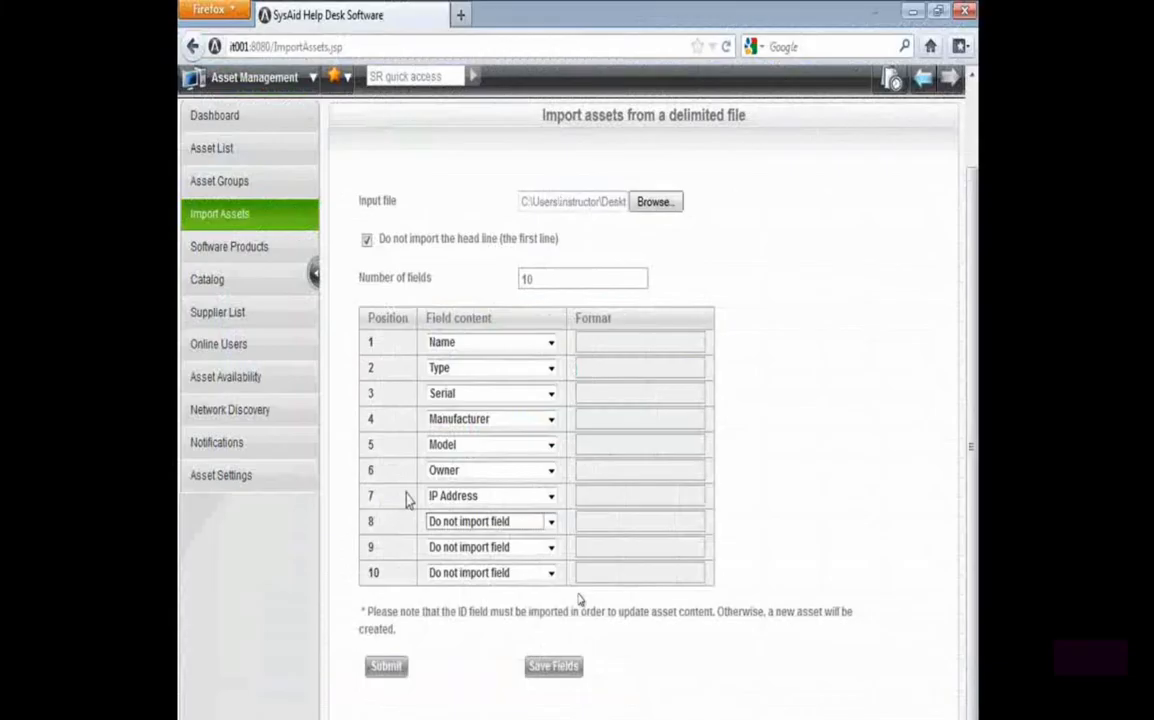
pyautogui.moveTo(369, 503); pyautogui.dragTo(503, 501)
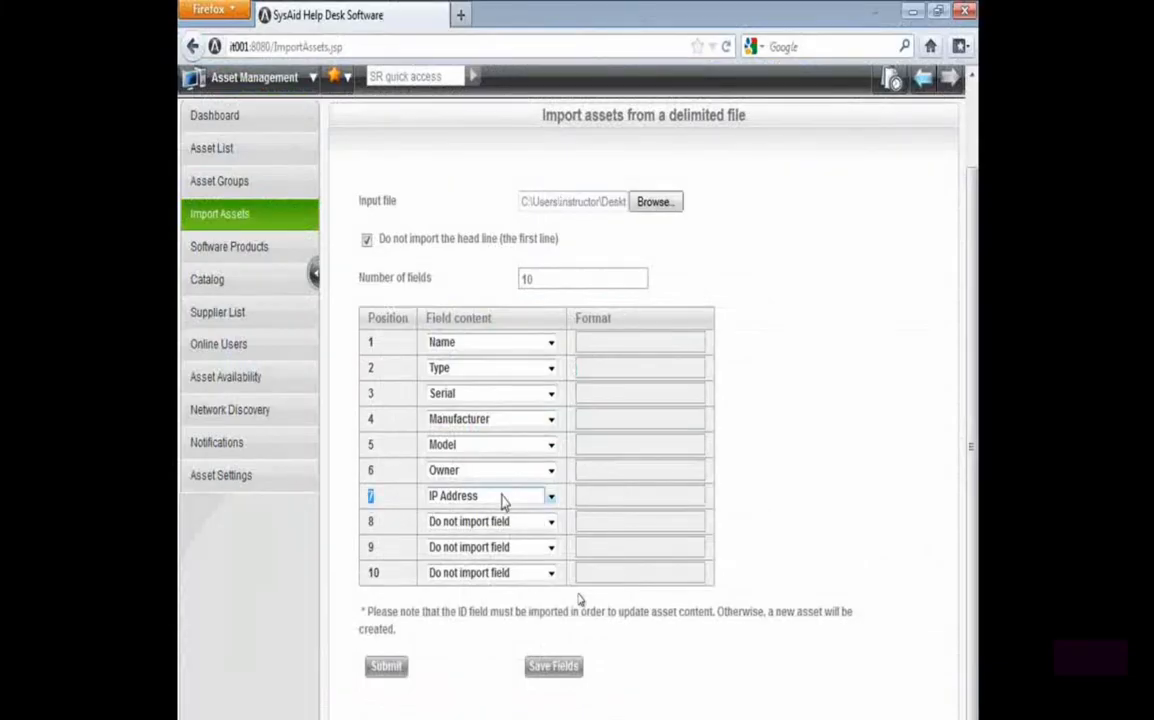
pyautogui.moveTo(370, 510); pyautogui.dragTo(405, 579)
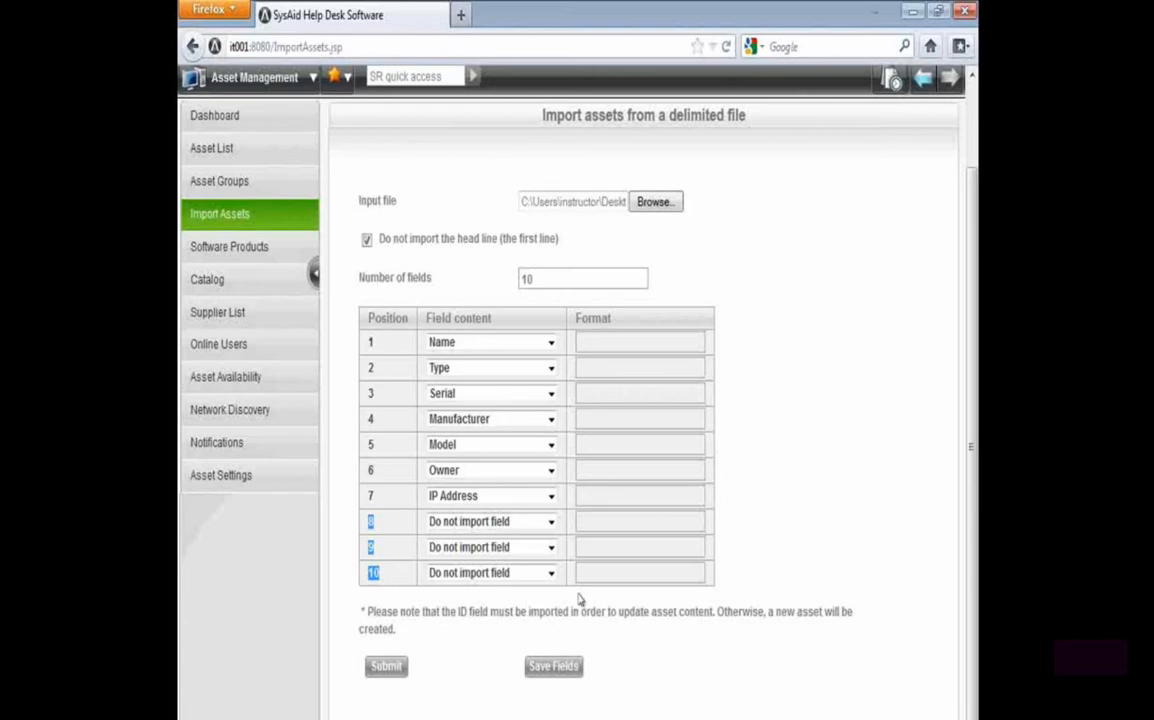
pyautogui.moveTo(537, 719)
pyautogui.click(446, 709)
pyautogui.click(389, 672)
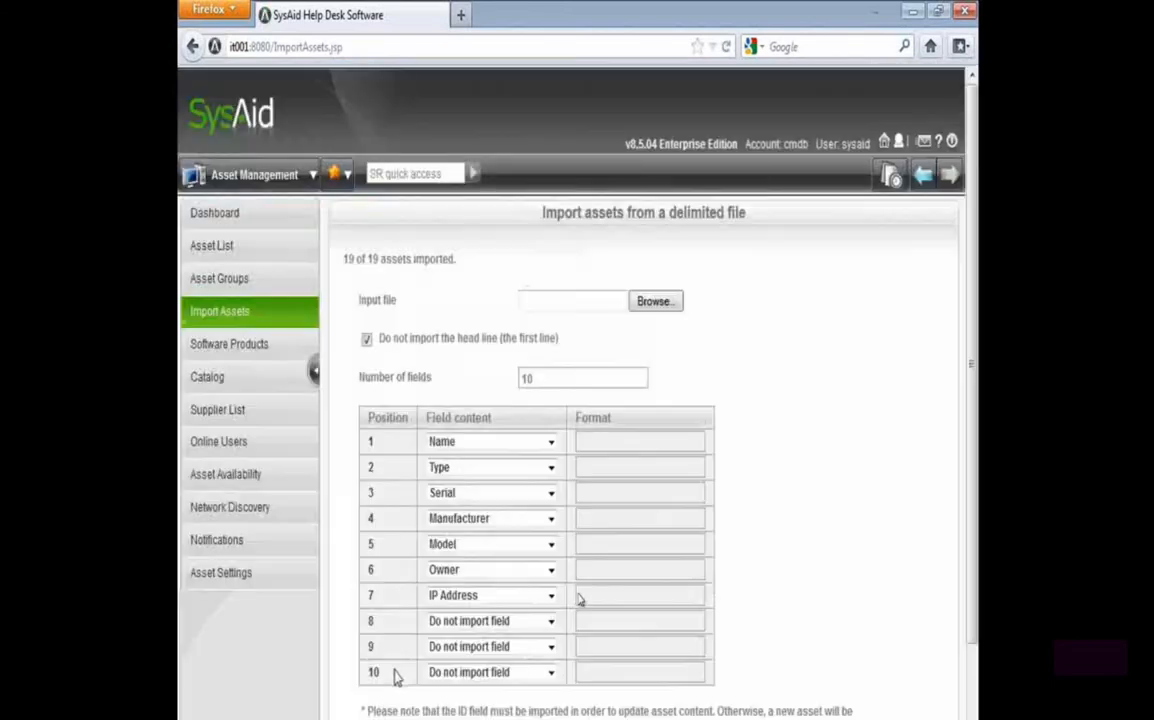
# Compare the import result message with the last row, Router03, of the AssetImport sheet in Excel
pyautogui.moveTo(343, 260); pyautogui.dragTo(456, 260)
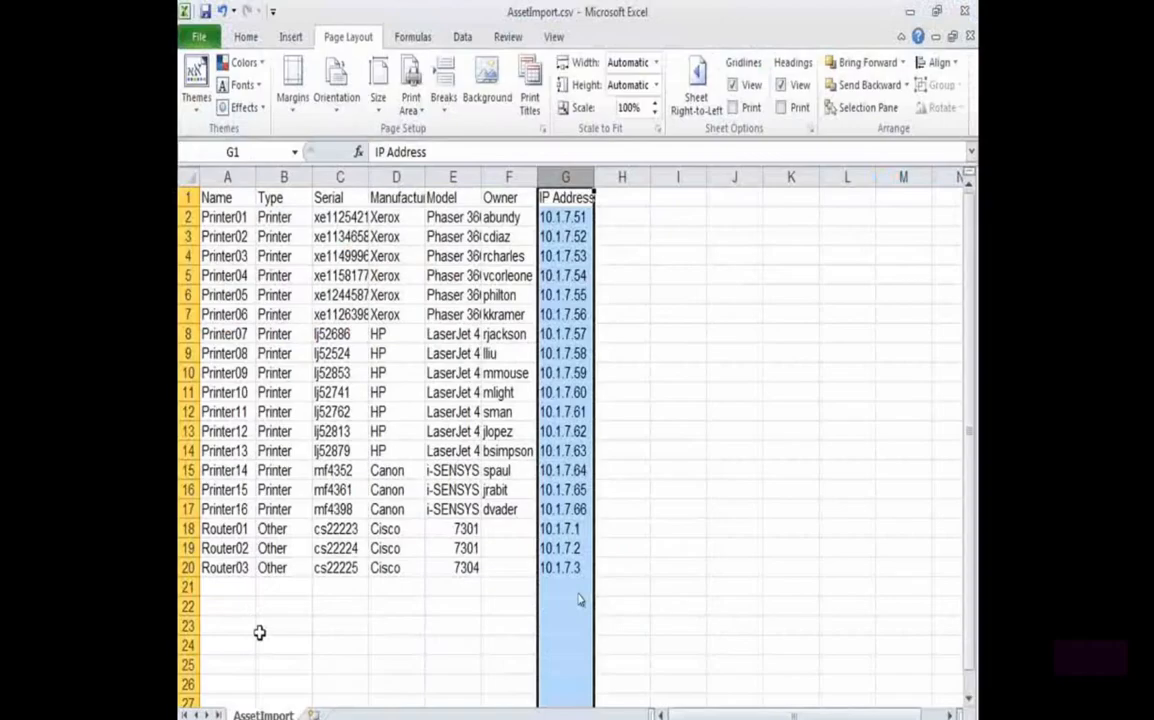
pyautogui.click(219, 568)
pyautogui.click(186, 567)
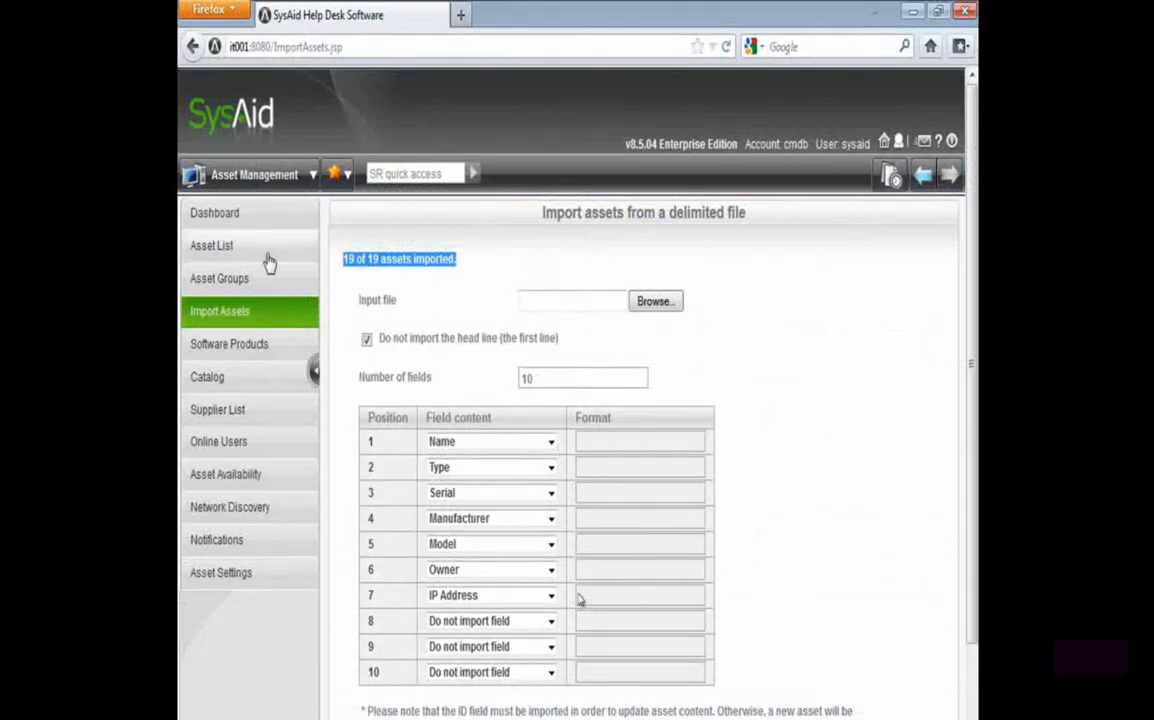
# Open the asset list in the browser and review the imported printers
pyautogui.click(250, 250)
pyautogui.scroll(-2, 505, 558)
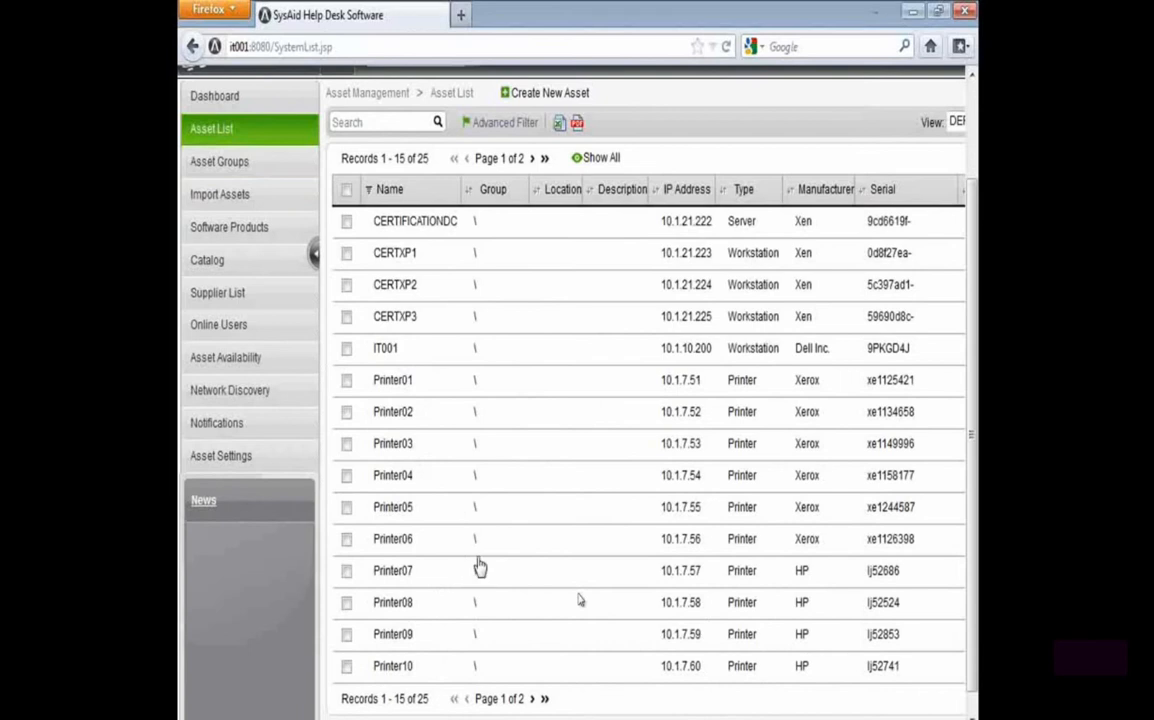
pyautogui.scroll(-1, 487, 535)
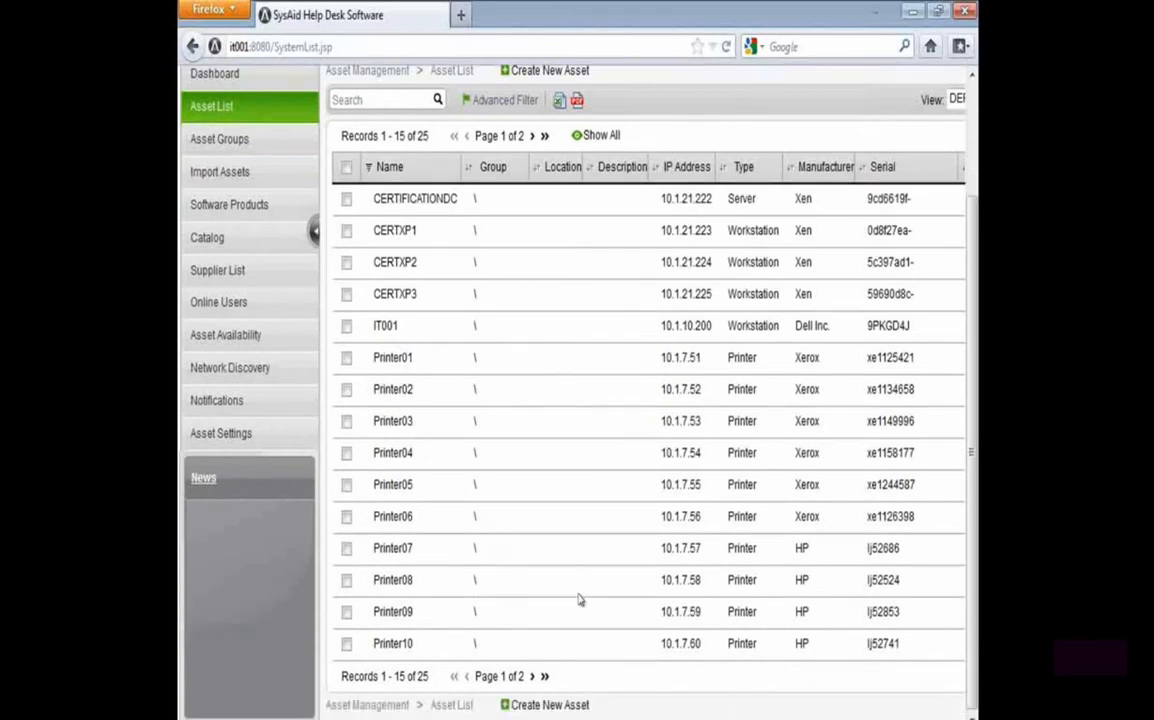
# Open Printer03's asset record and review its imported owner, serial, model and manufacturer fields
pyautogui.hscroll(2, 600, 520)
pyautogui.click(615, 421)
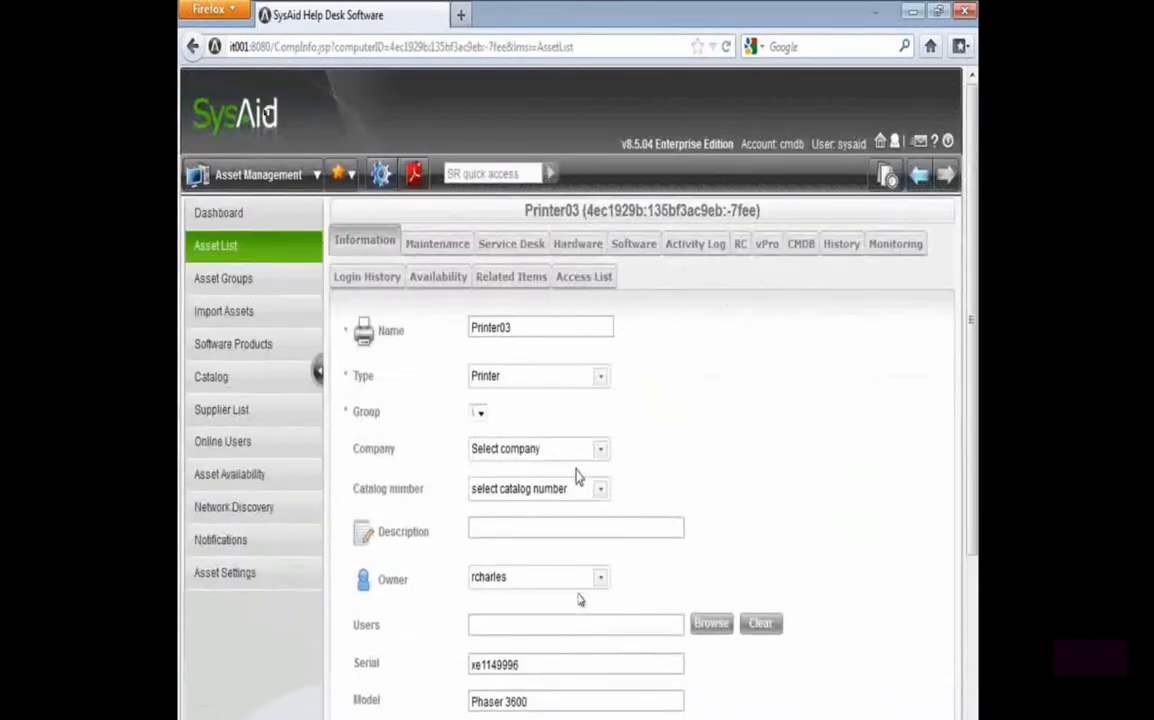
pyautogui.scroll(-2, 480, 517)
pyautogui.moveTo(493, 624); pyautogui.dragTo(393, 626)
pyautogui.moveTo(545, 583); pyautogui.dragTo(417, 549)
pyautogui.click(408, 530)
pyautogui.doubleClick(393, 463)
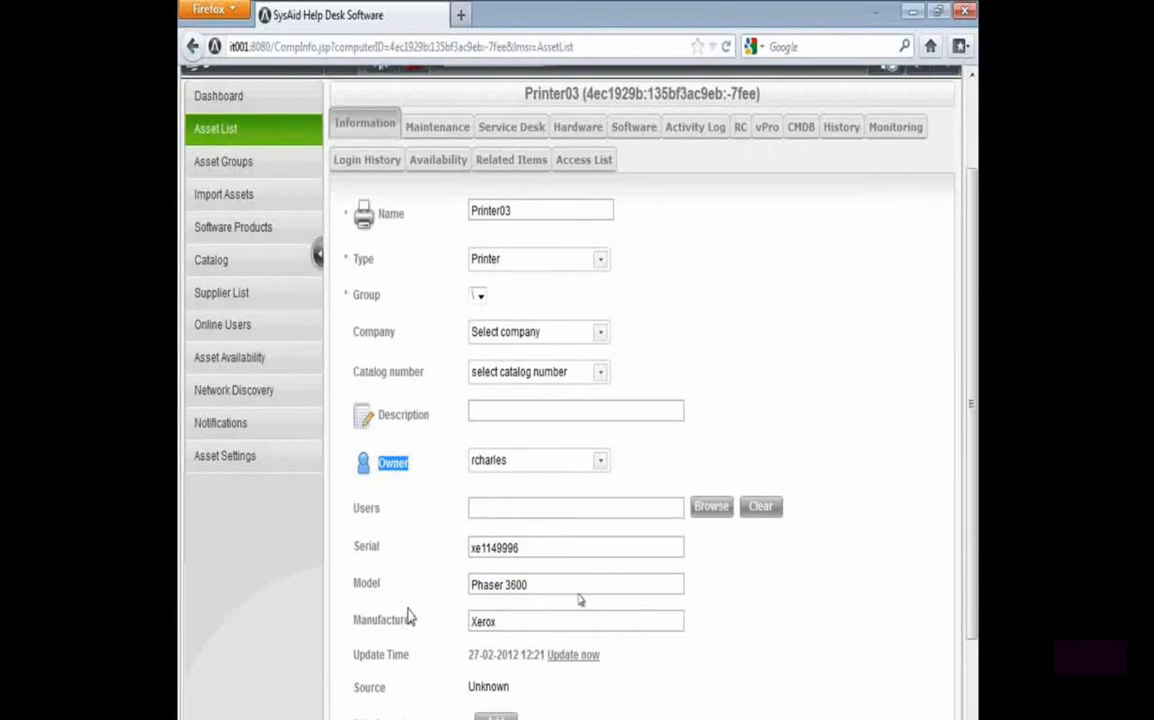
pyautogui.scroll(-2, 408, 617)
pyautogui.scroll(5, 407, 615)
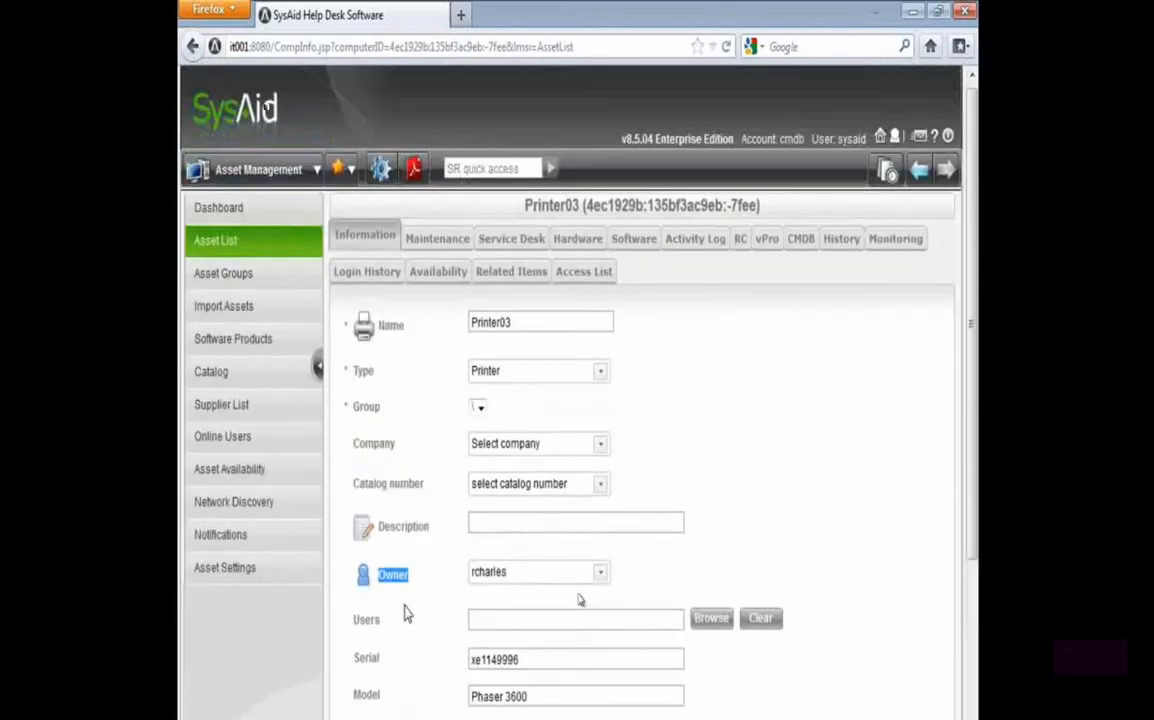
# Return to the asset list and filter its Type column to show only workstations
pyautogui.click(240, 242)
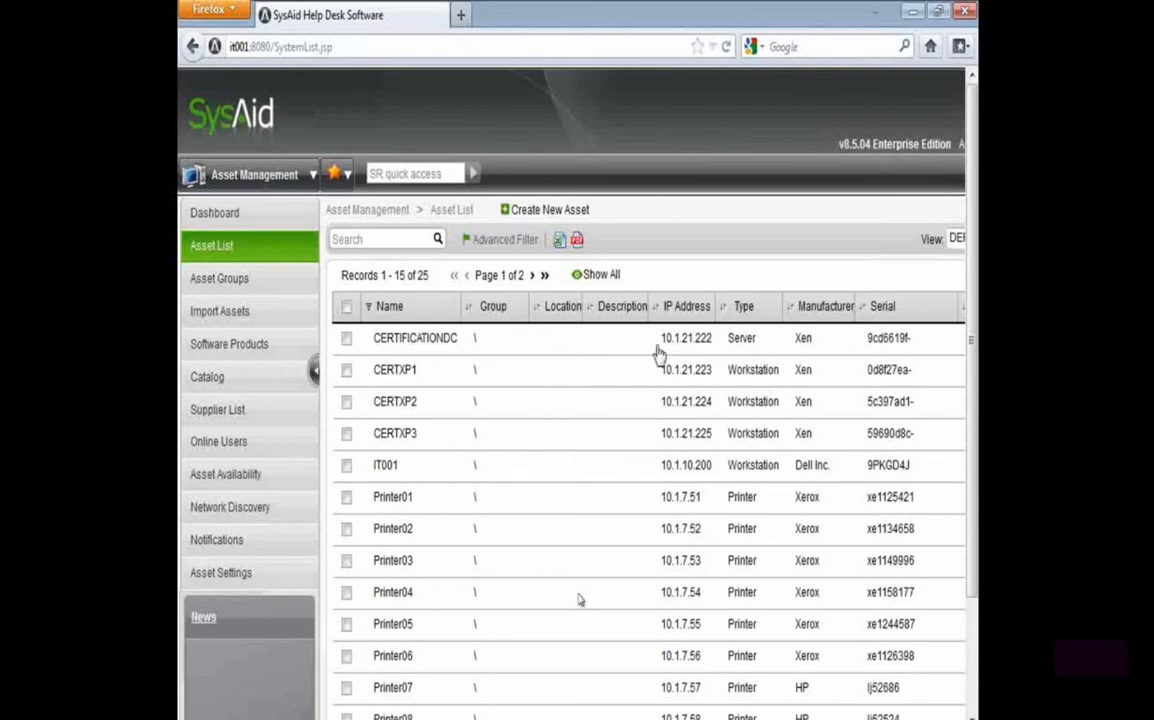
pyautogui.click(760, 308)
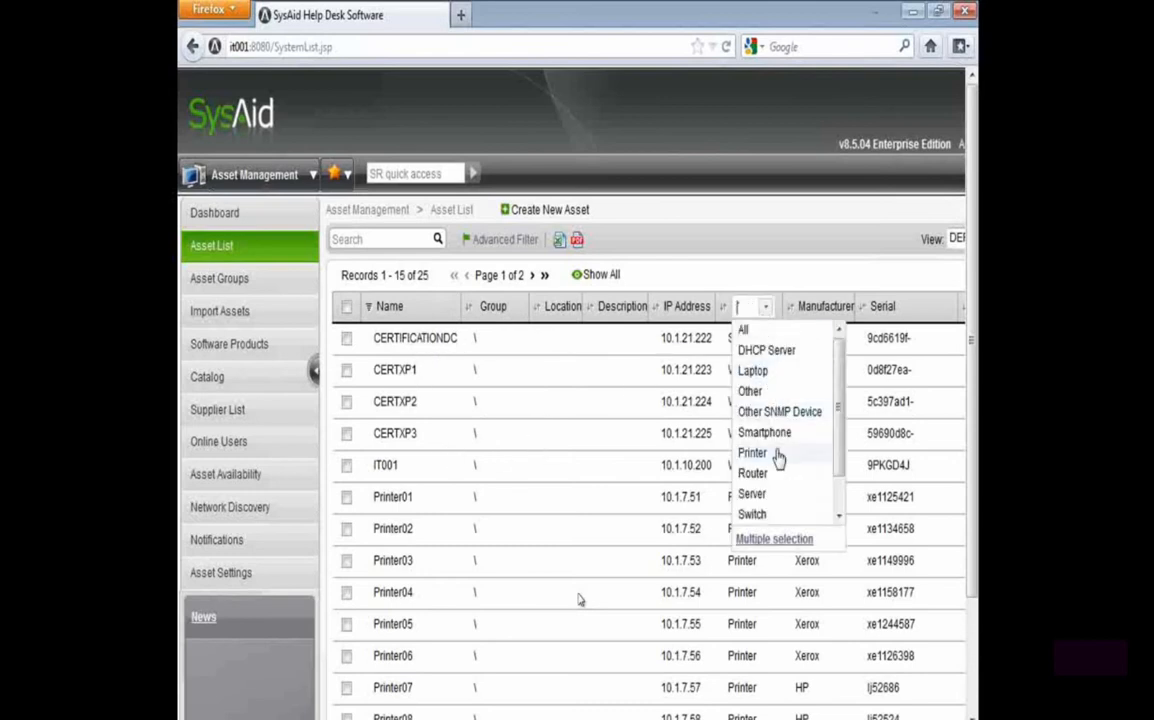
pyautogui.scroll(-1, 780, 456)
pyautogui.click(783, 513)
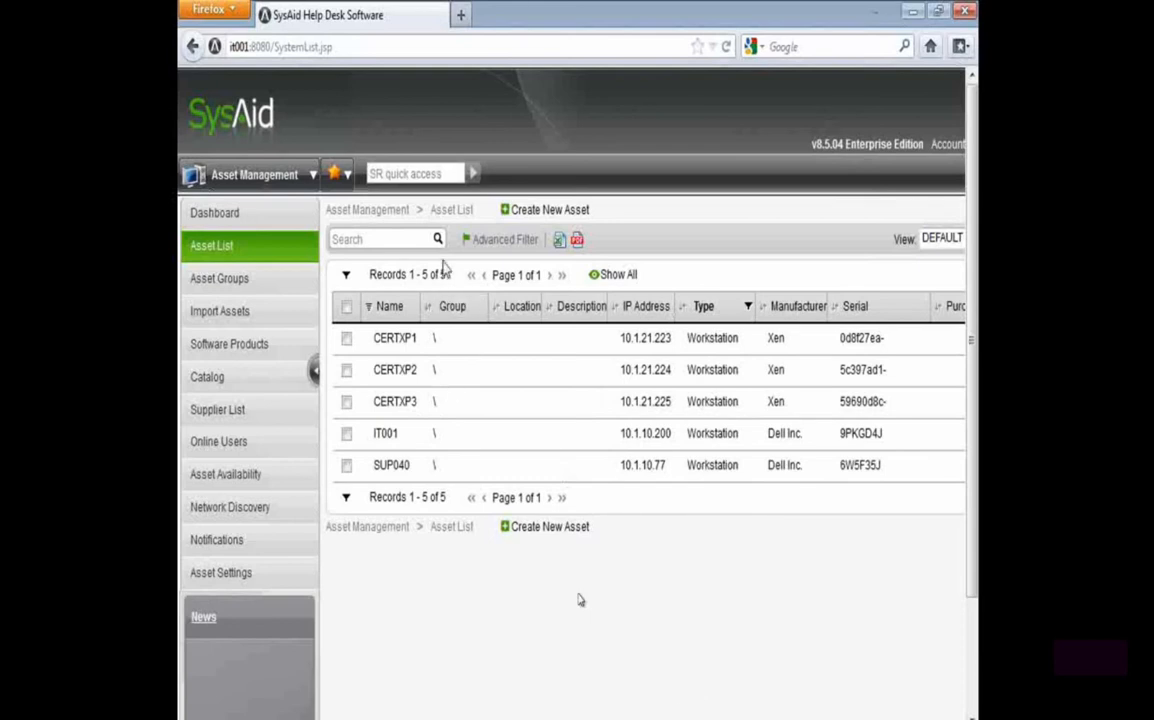
# Inspect the CSV export option, the list's remaining columns and the advanced filter builder
pyautogui.click(560, 243)
pyautogui.hscroll(3, 580, 600)
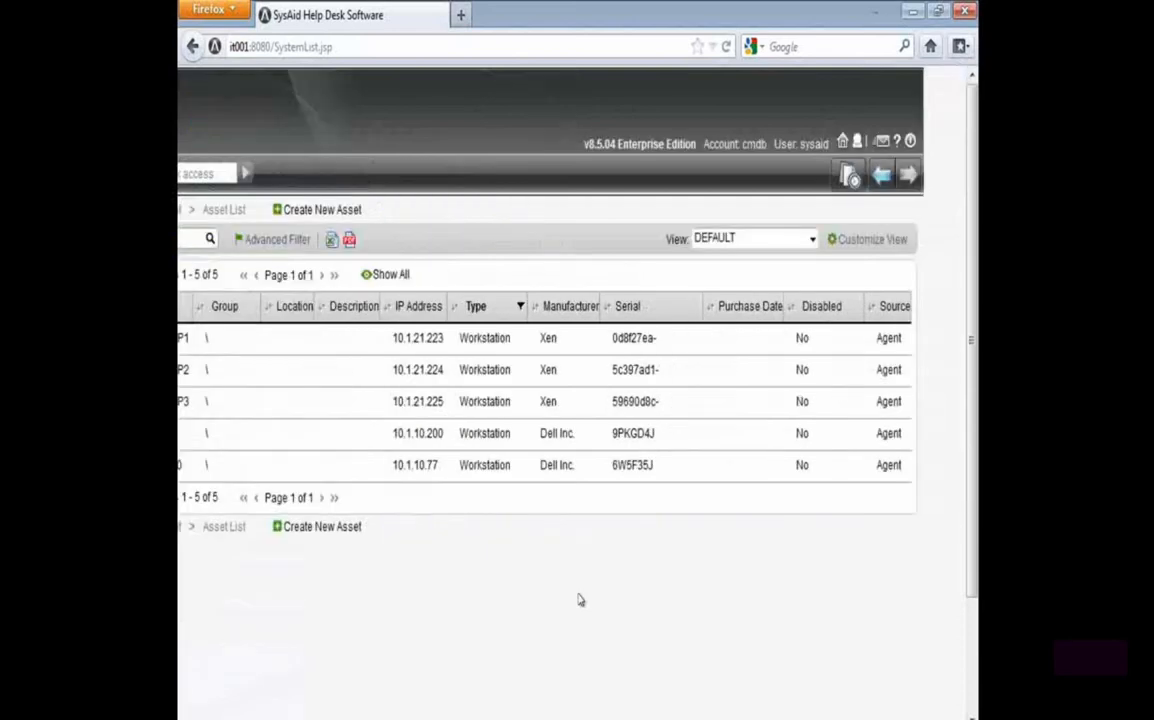
pyautogui.hscroll(-3, 578, 600)
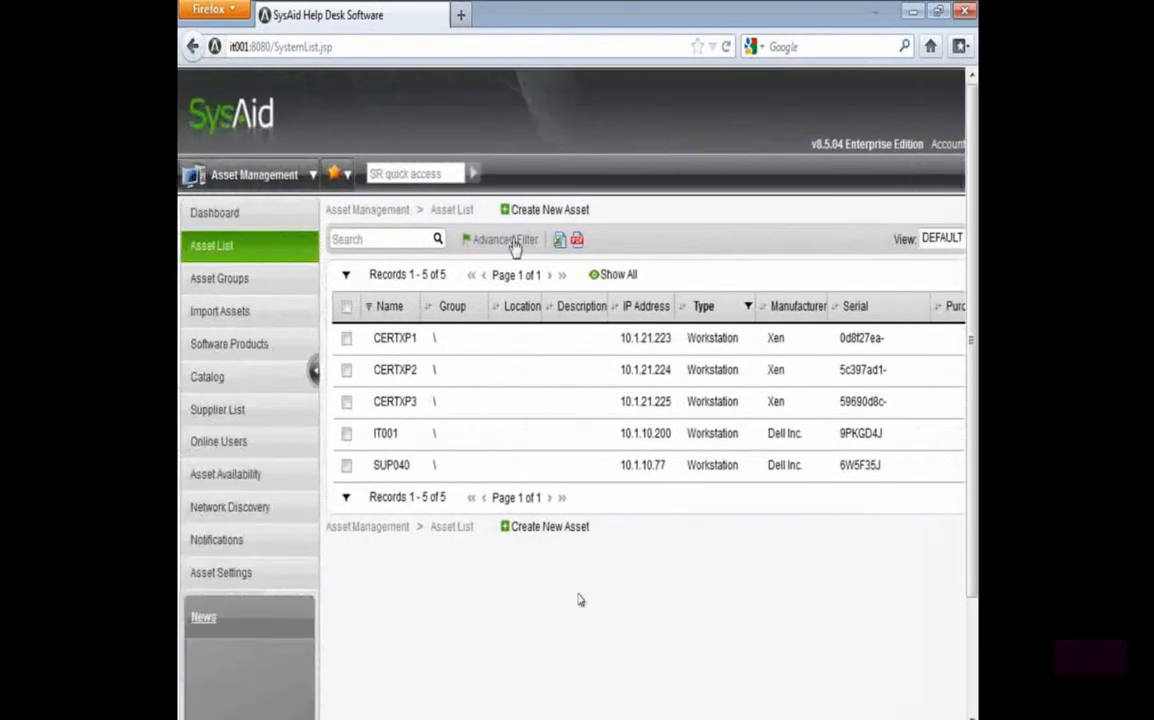
pyautogui.click(513, 245)
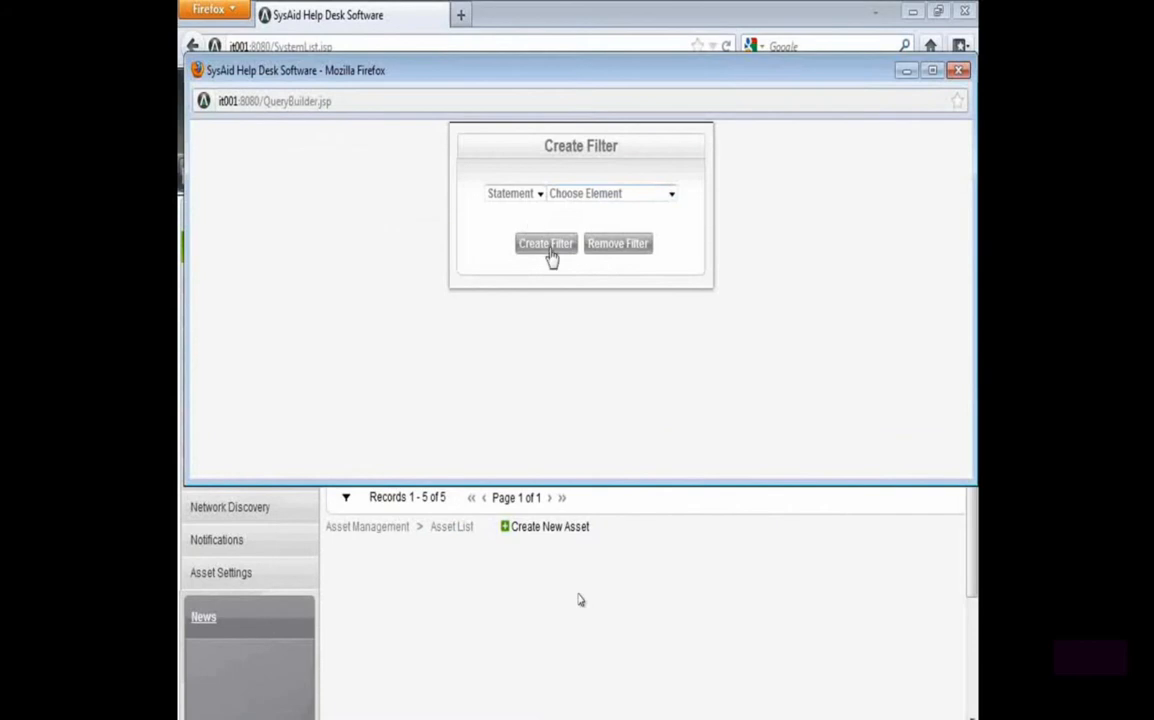
pyautogui.click(545, 243)
# Customize the DEFAULT asset list view by adding Asset ID to the visible columns, and save the view
pyautogui.hscroll(2, 578, 600)
pyautogui.hscroll(2, 578, 600)
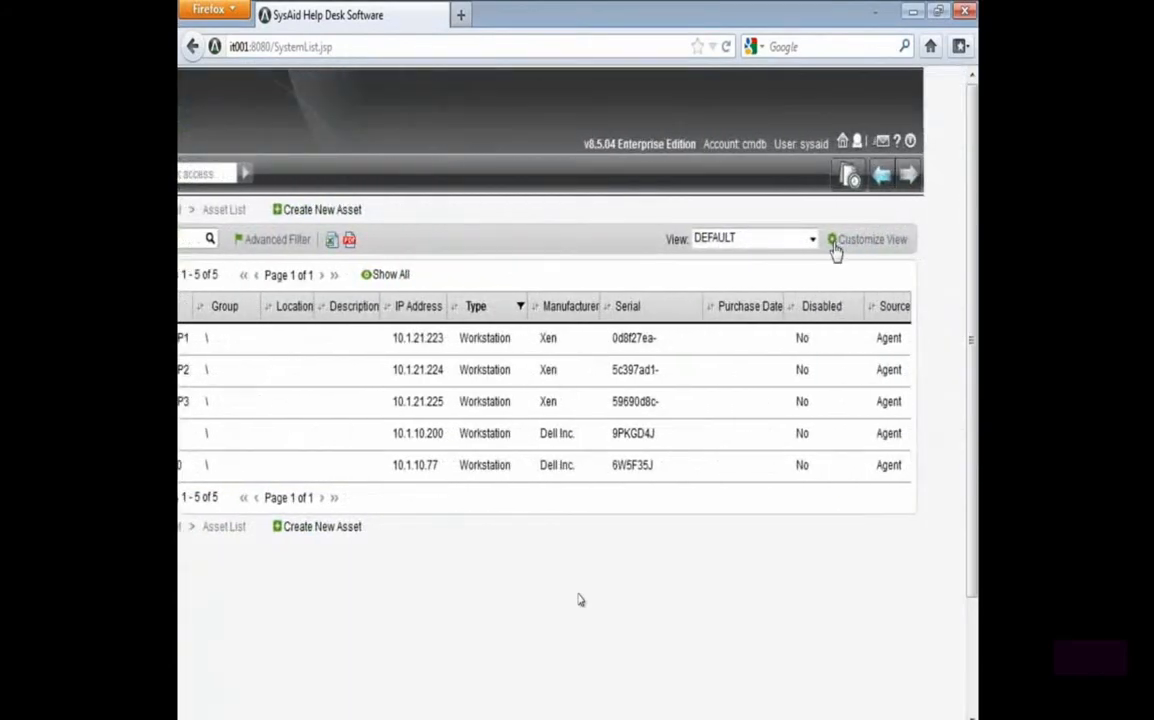
pyautogui.click(902, 246)
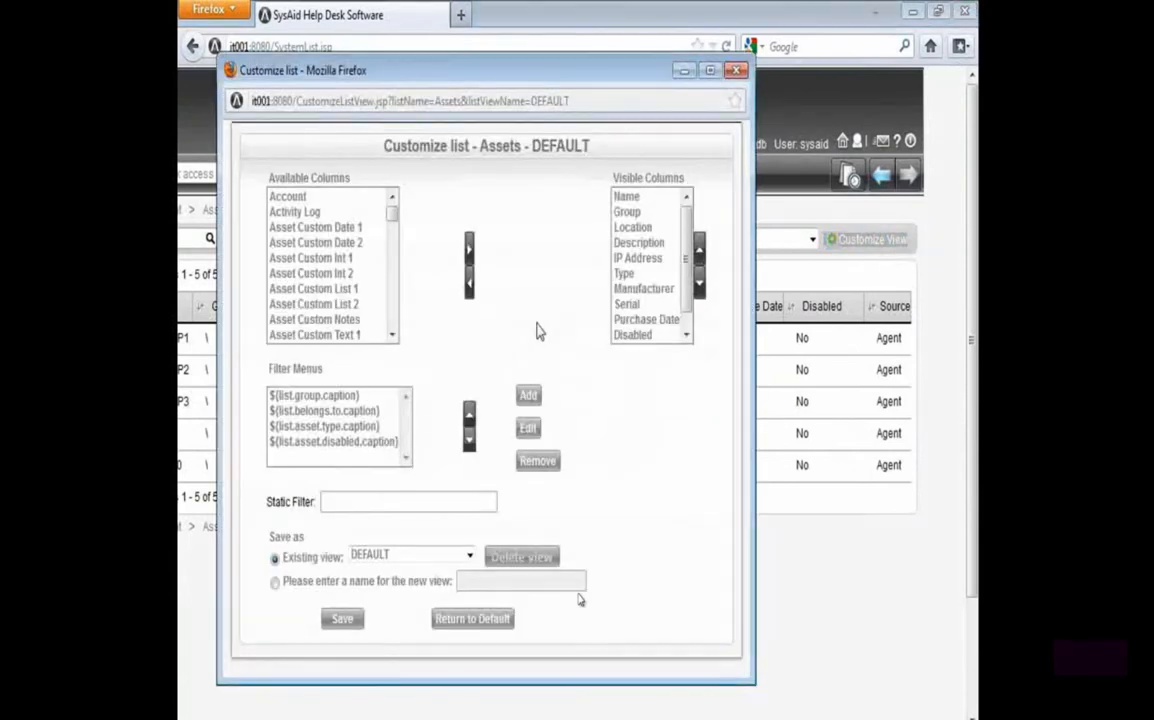
pyautogui.click(343, 306)
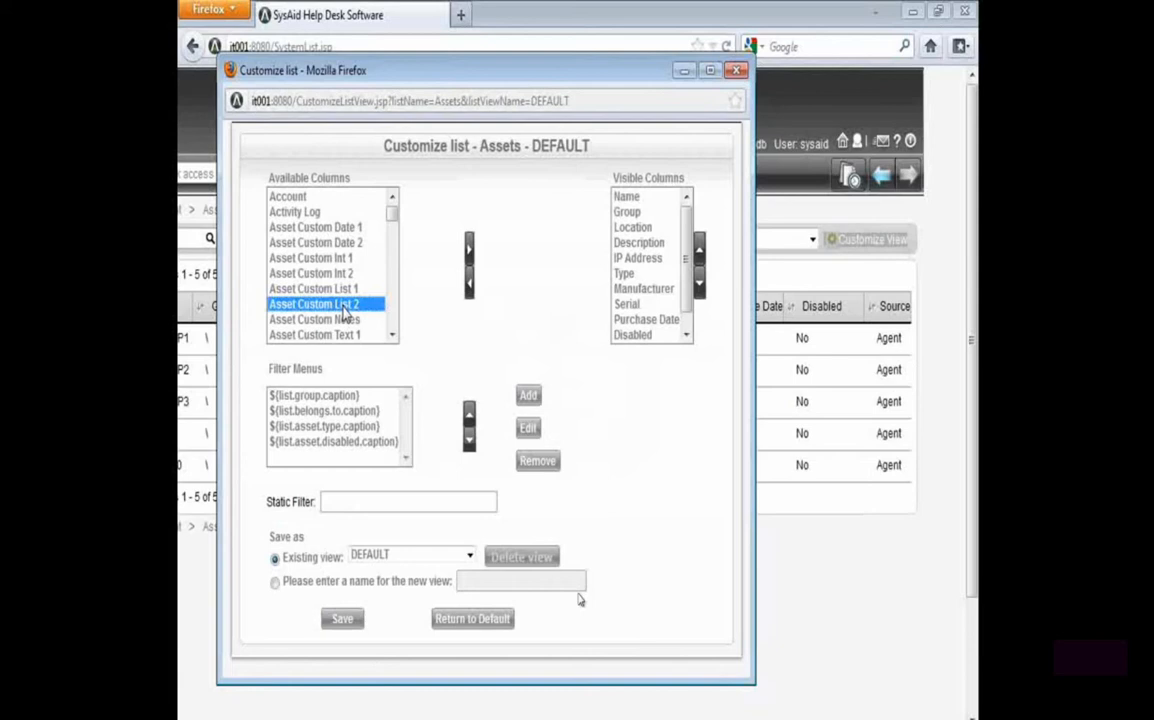
pyautogui.press('Down')
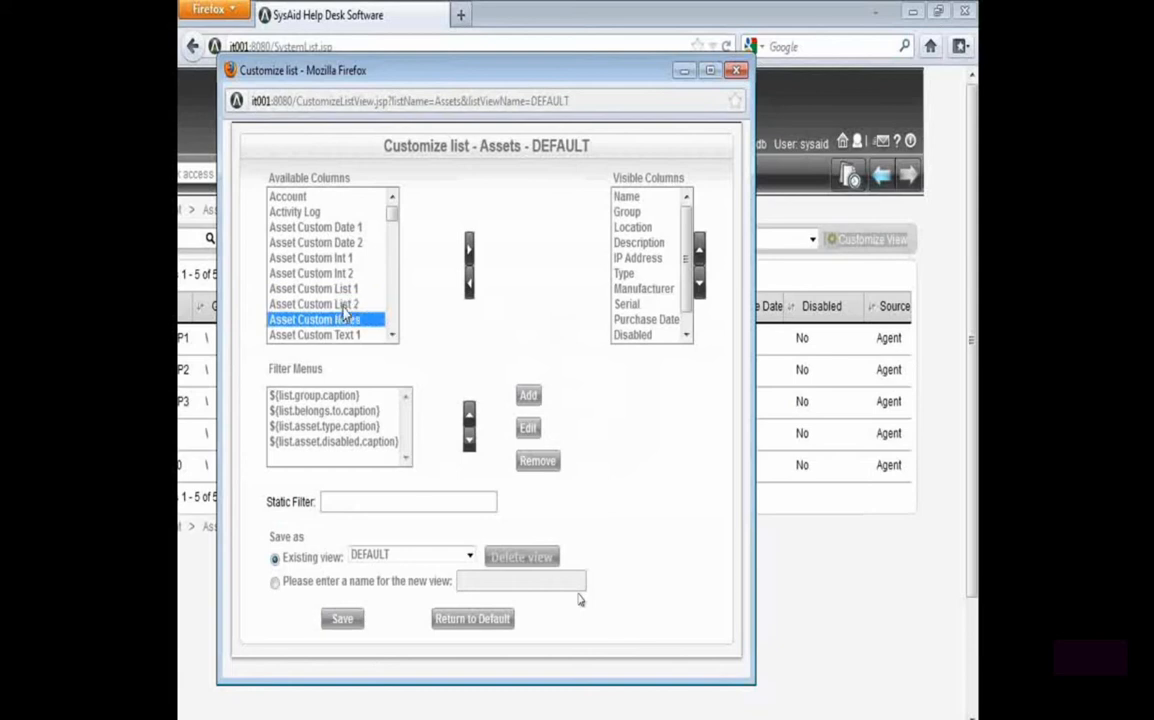
pyautogui.press('Down')
pyautogui.press('Down')
pyautogui.press('Down')
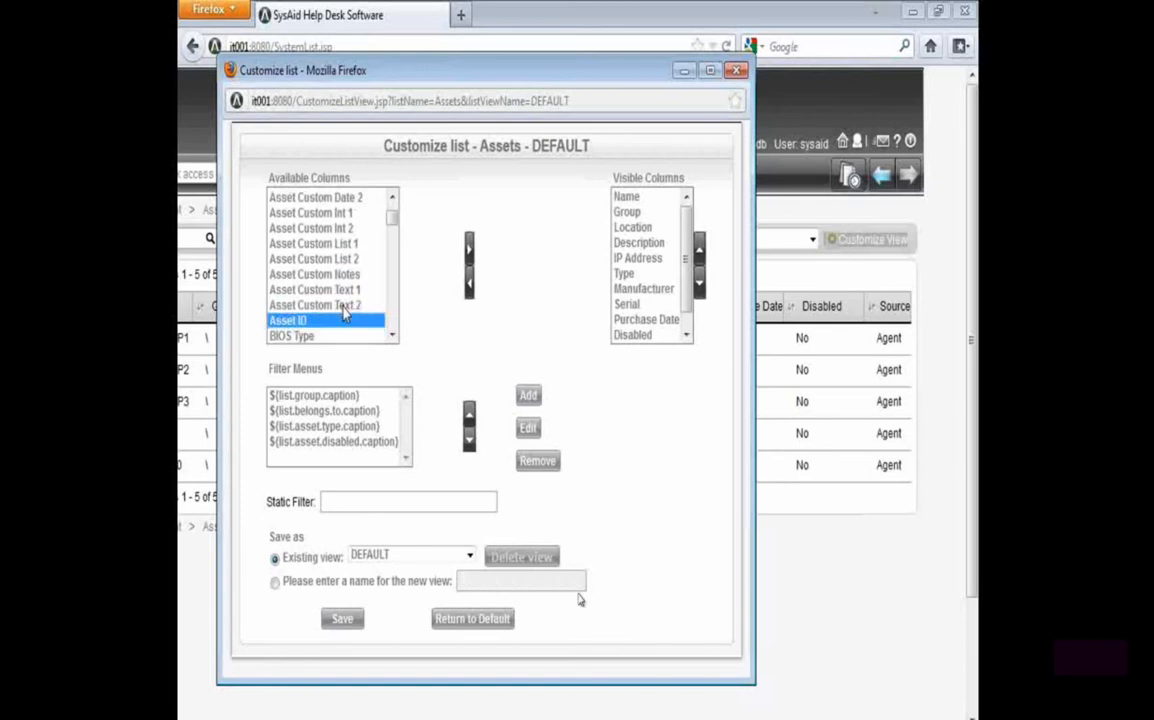
pyautogui.click(469, 249)
pyautogui.click(341, 619)
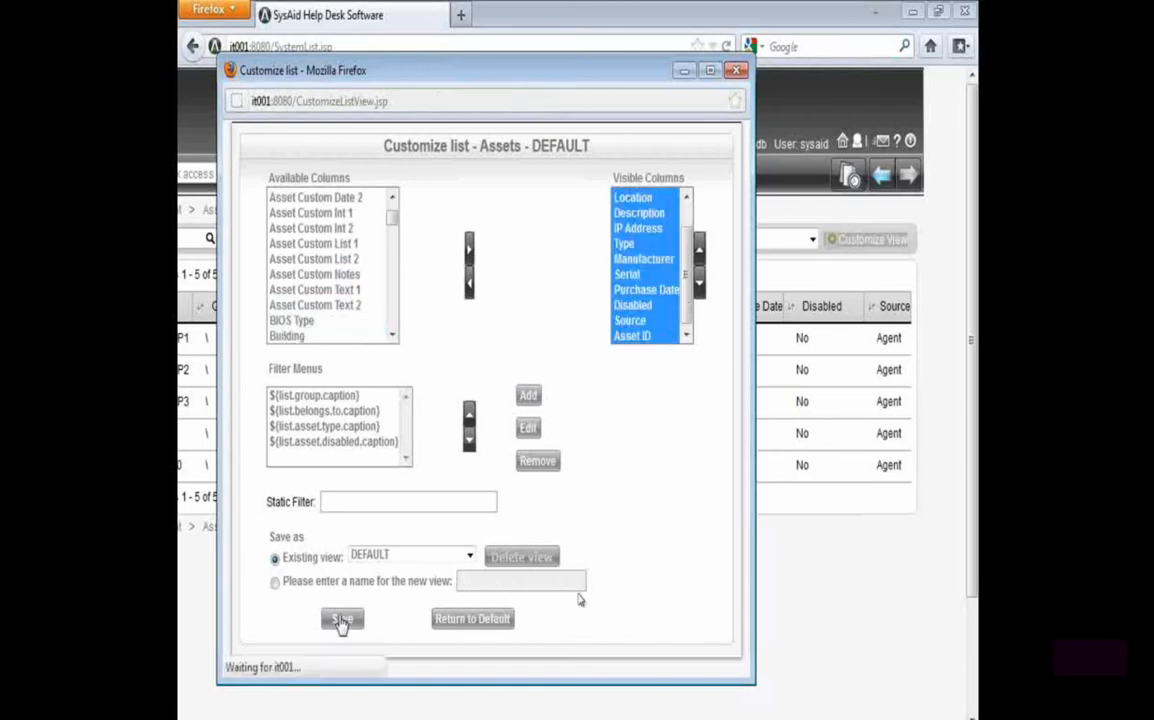
# Export the filtered asset list to CSV, save the file and open it in Excel
pyautogui.moveTo(700, 718); pyautogui.dragTo(924, 718)
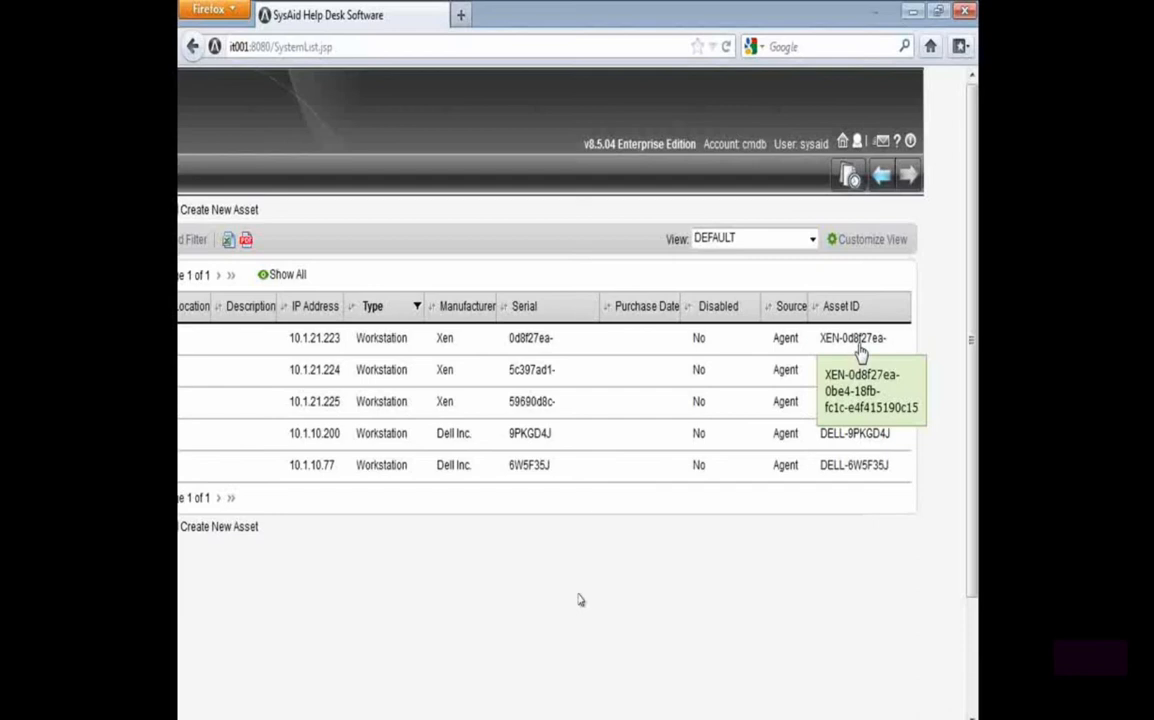
pyautogui.click(229, 242)
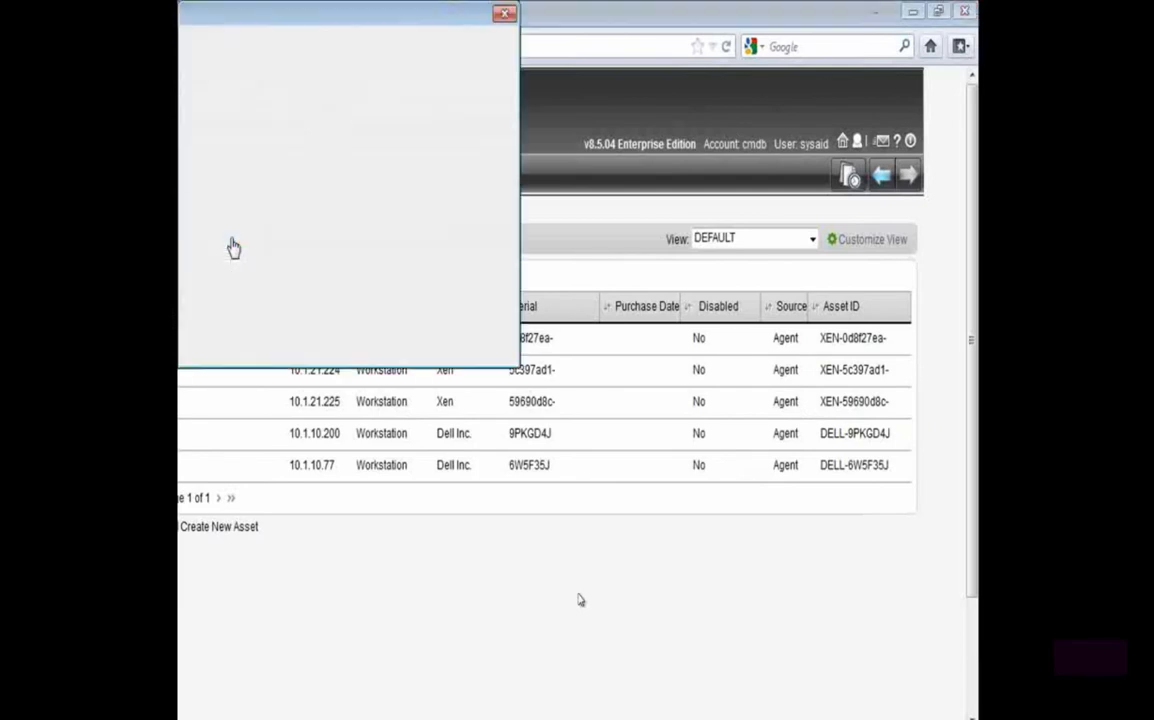
pyautogui.click(220, 208)
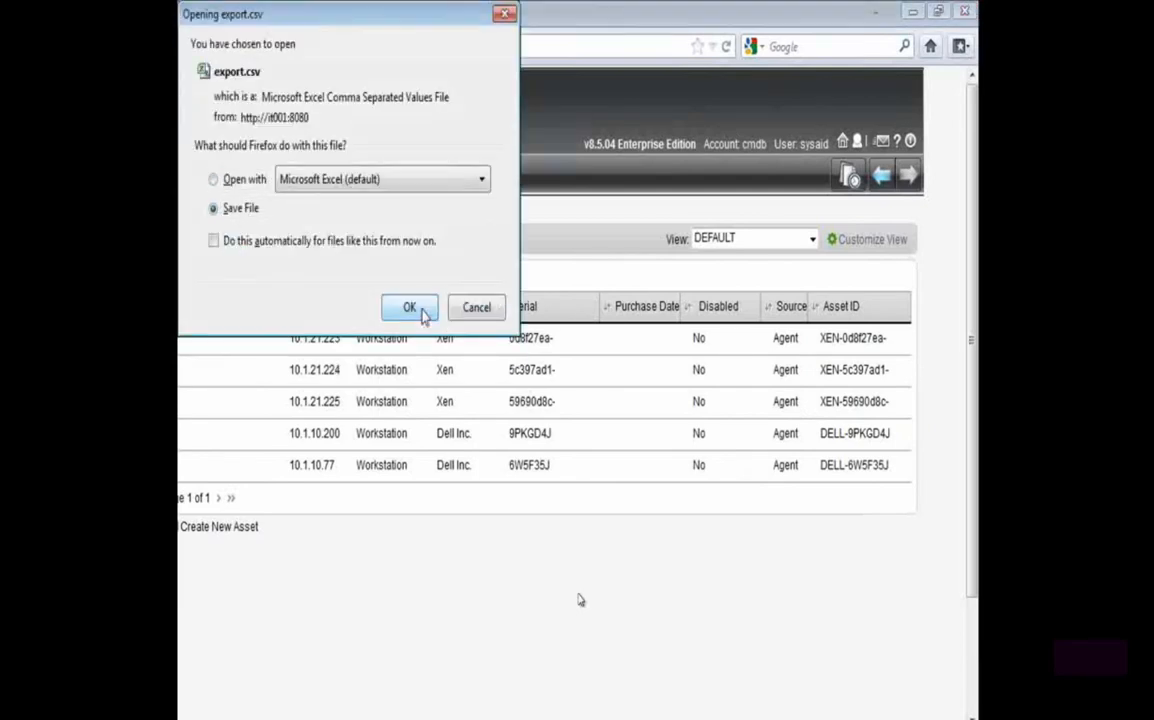
pyautogui.click(407, 306)
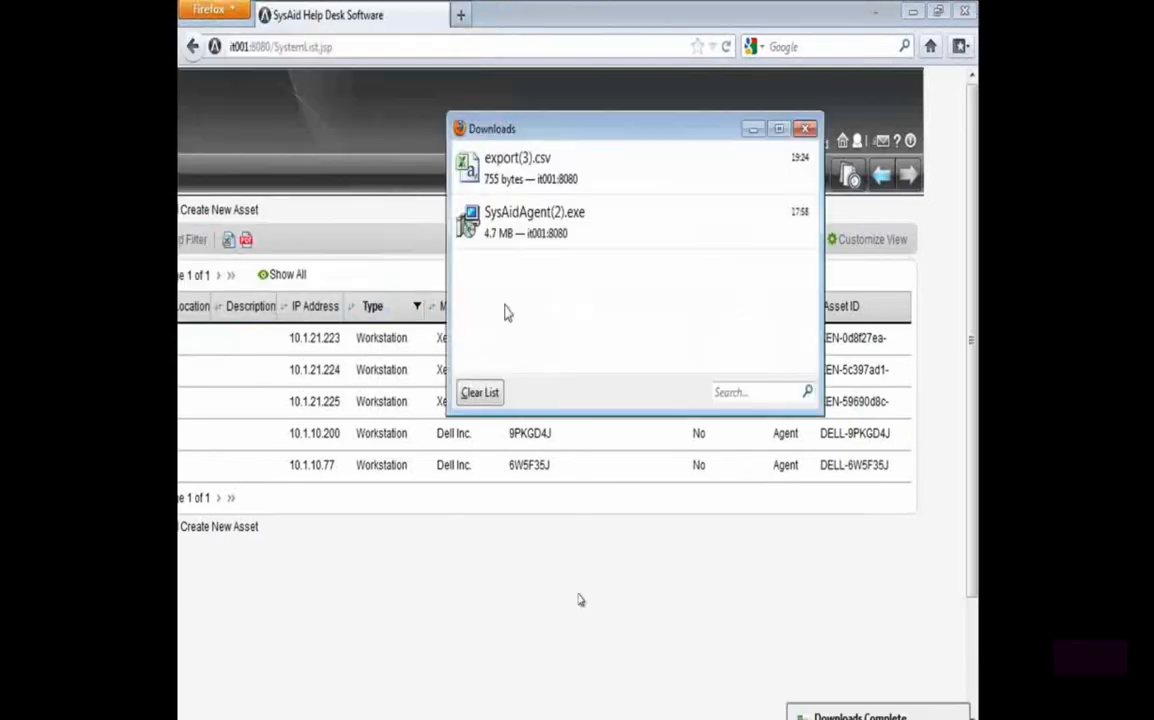
pyautogui.doubleClick(470, 160)
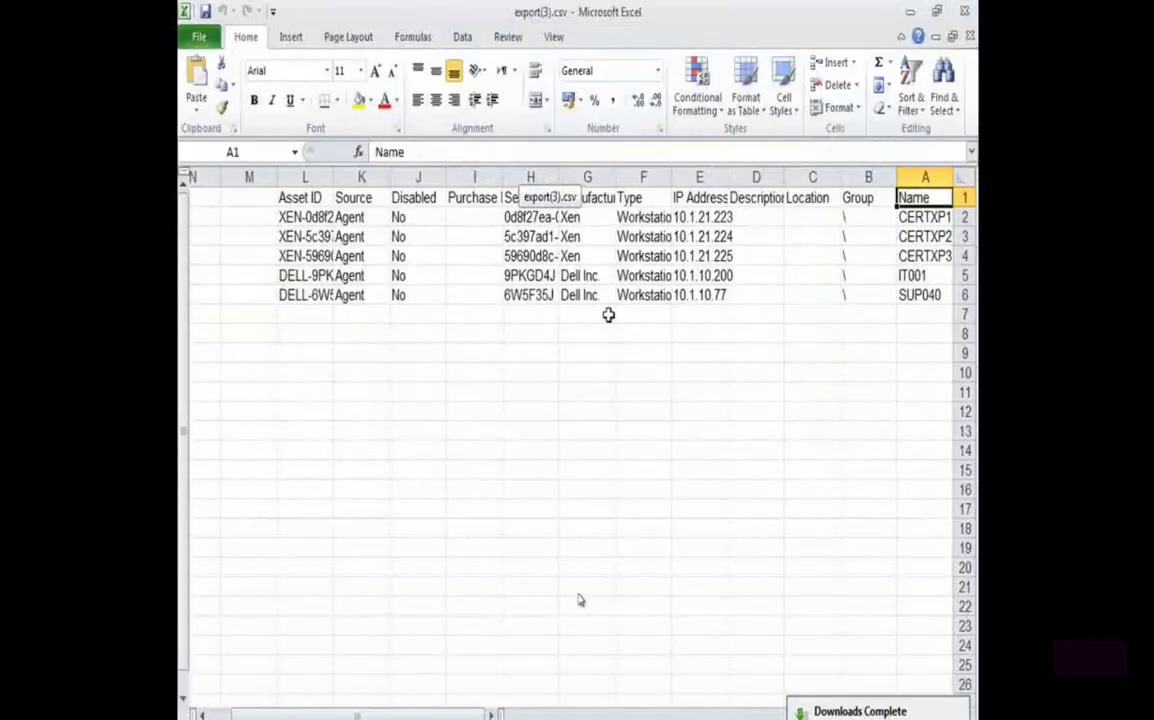
# Turn off the sheet's right-to-left layout and delete all columns except Name, Description and Asset ID
pyautogui.click(322, 38)
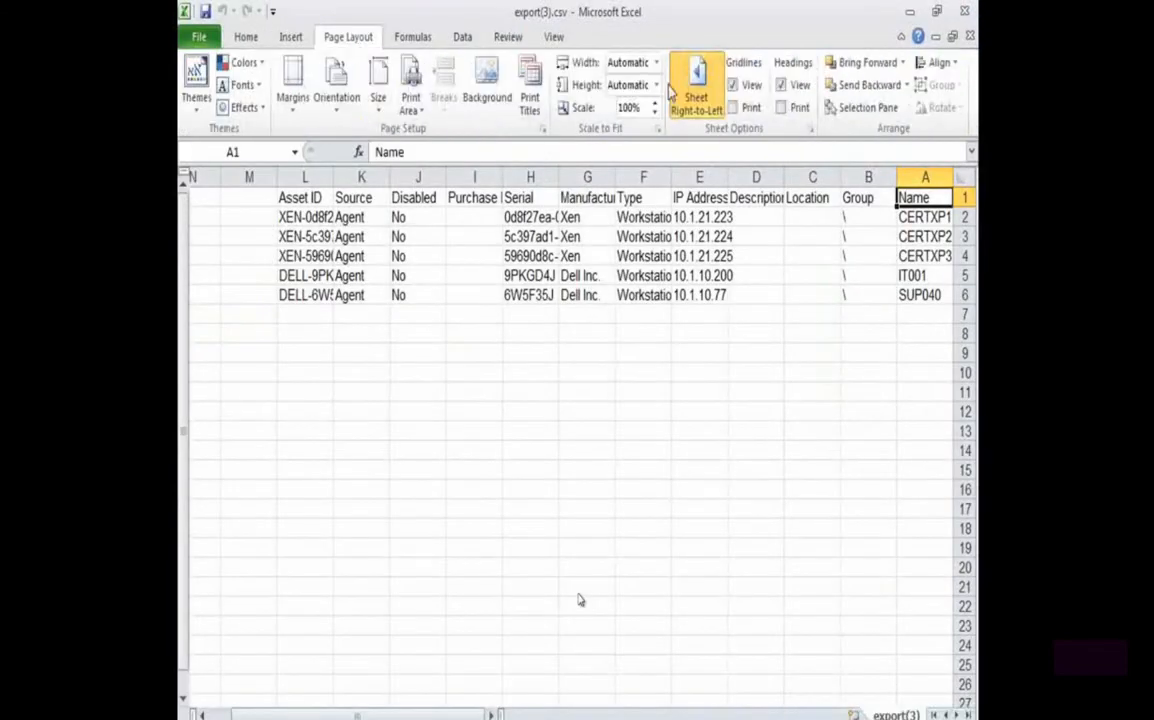
pyautogui.click(696, 97)
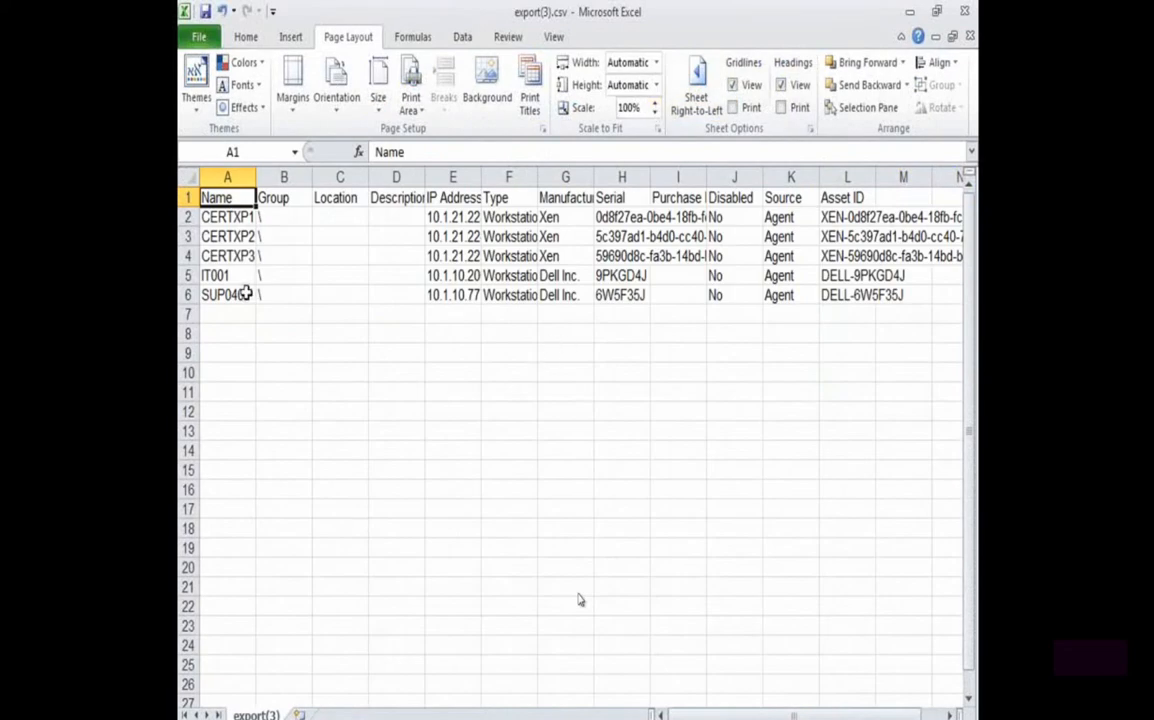
pyautogui.moveTo(283, 177); pyautogui.dragTo(684, 177)
pyautogui.rightClick(340, 177)
pyautogui.click(372, 332)
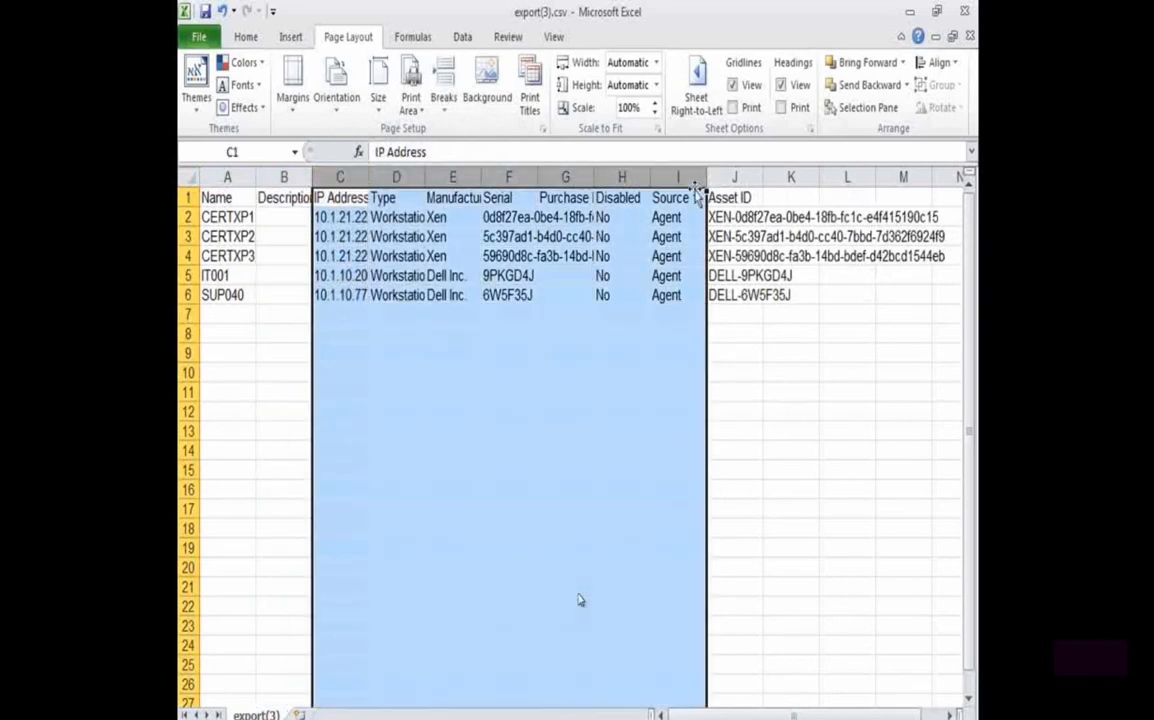
pyautogui.rightClick(690, 180)
pyautogui.click(729, 337)
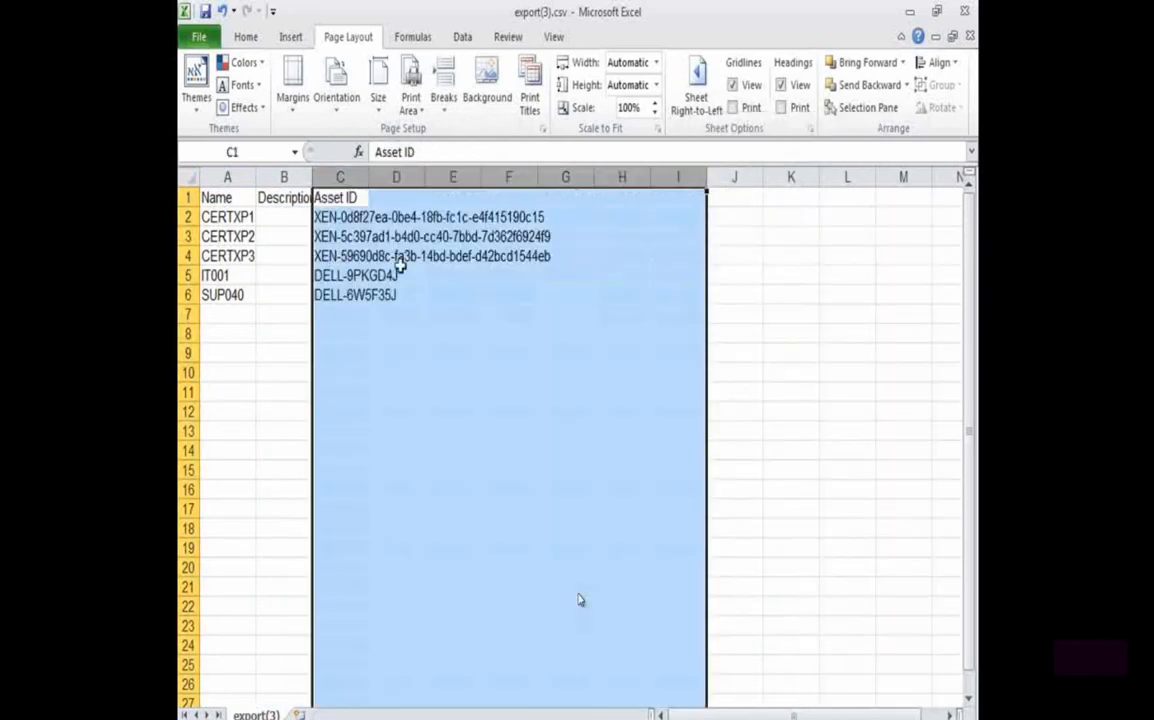
# Widen the Description column and check the name and asset ID of CERTXP1
pyautogui.click(291, 177)
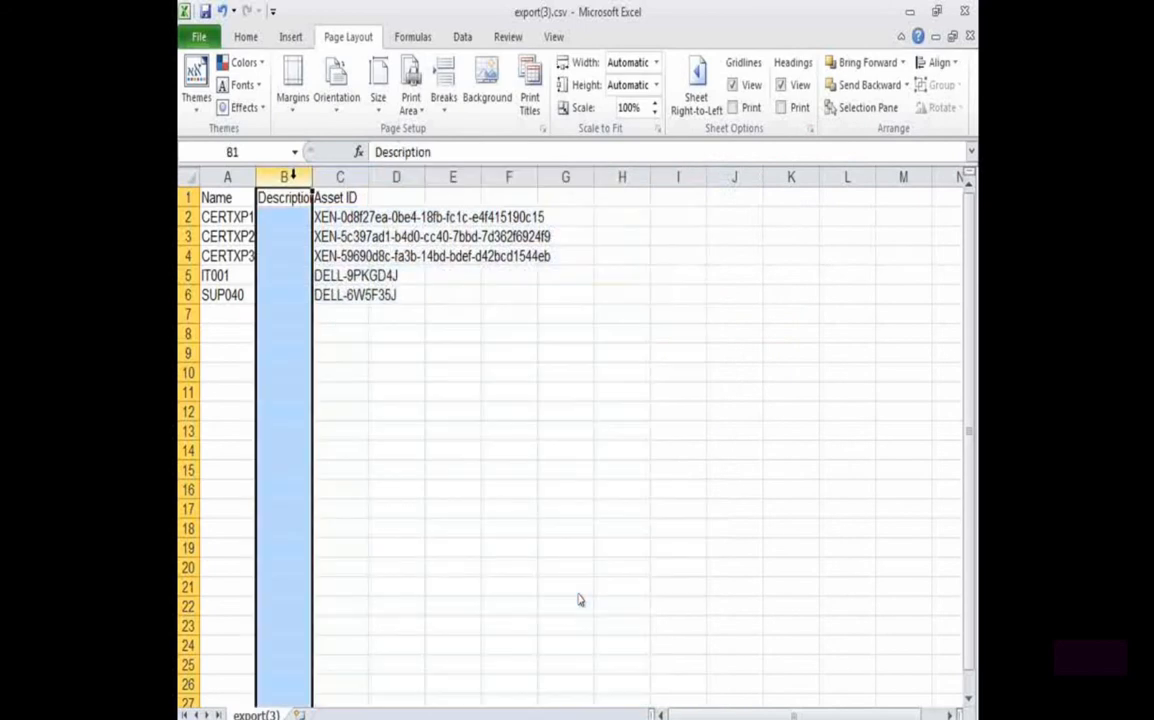
pyautogui.moveTo(313, 177); pyautogui.dragTo(431, 177)
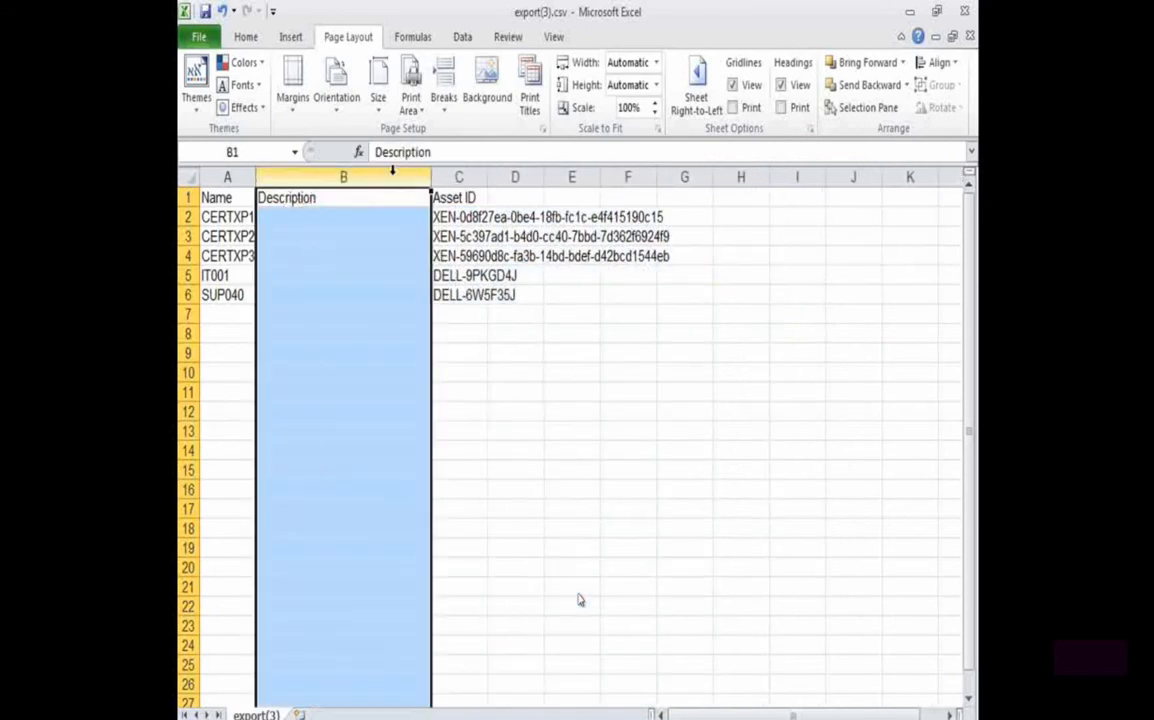
pyautogui.click(224, 179)
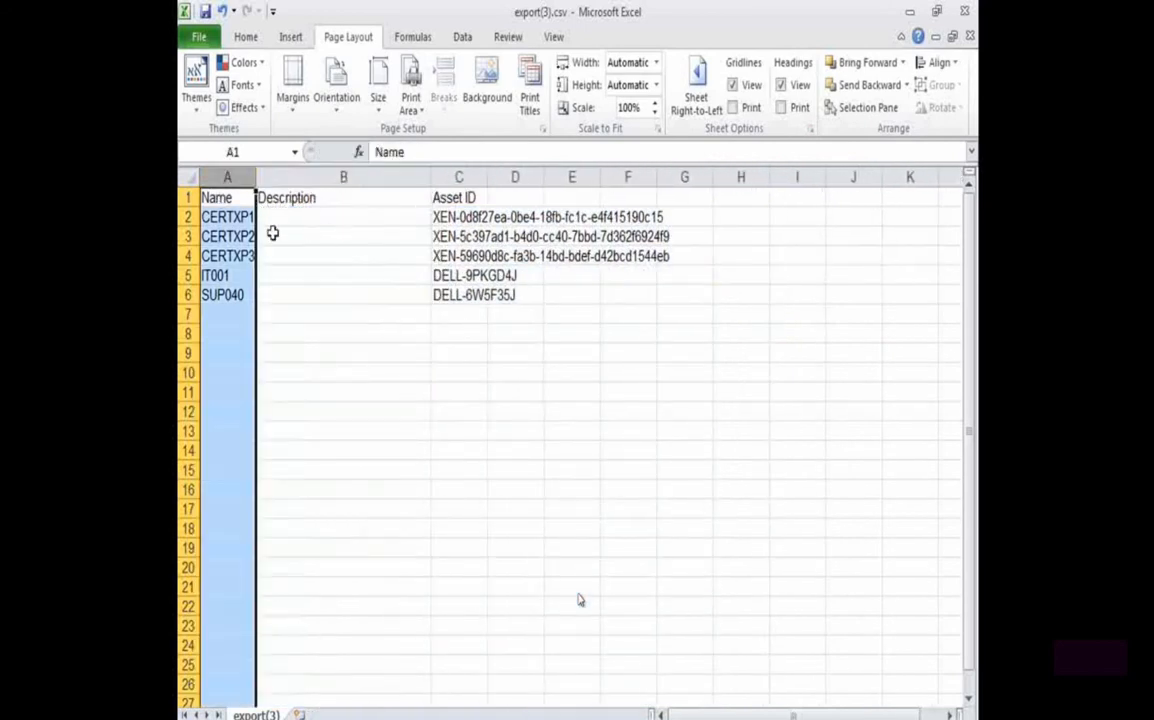
pyautogui.click(205, 214)
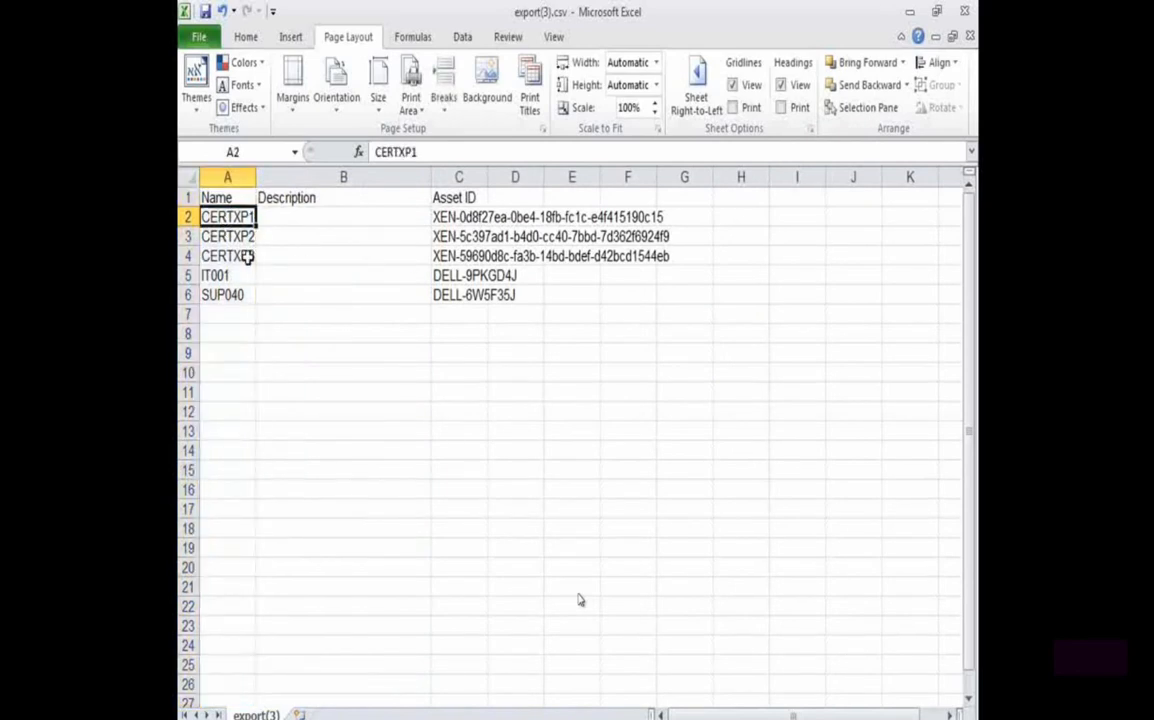
pyautogui.click(465, 216)
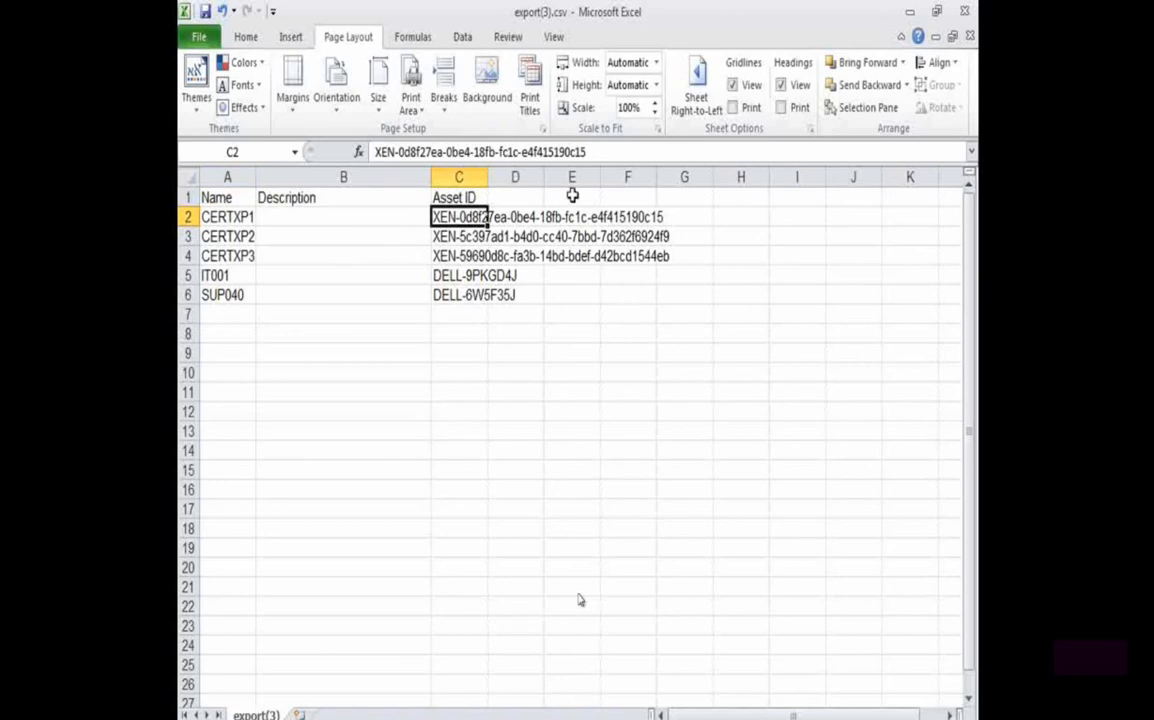
# Enter the description "Kiost computer at lobby" for CERTXP1
pyautogui.click(238, 216)
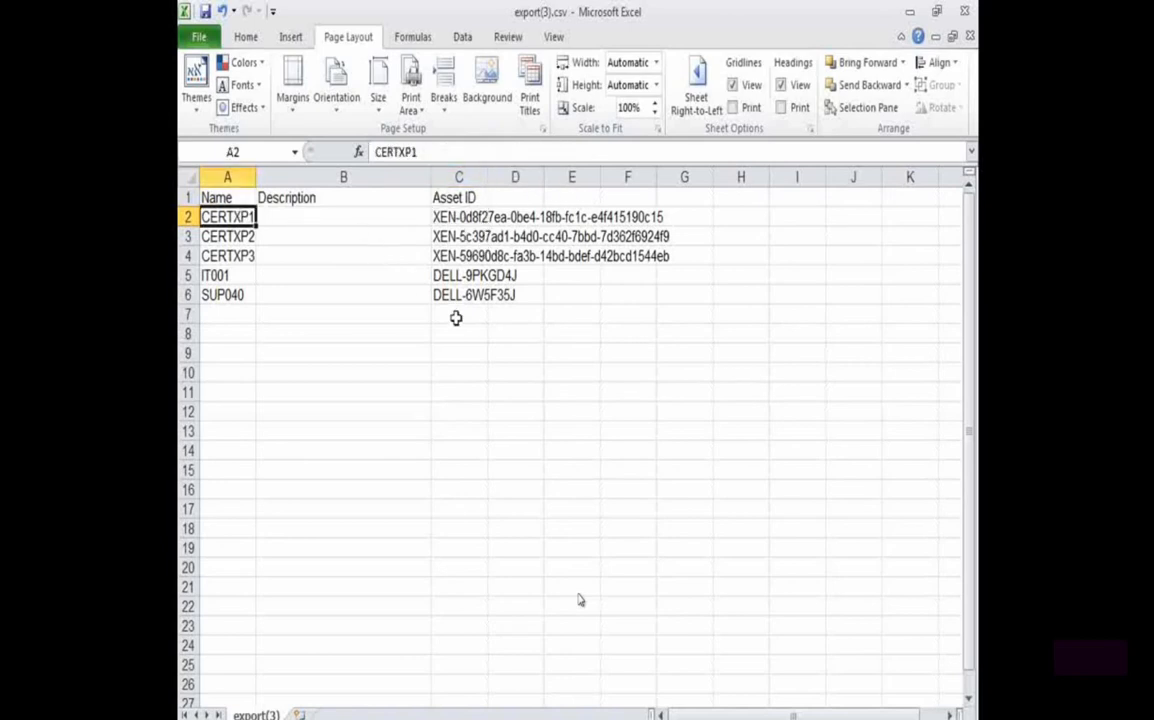
pyautogui.press('Tab')
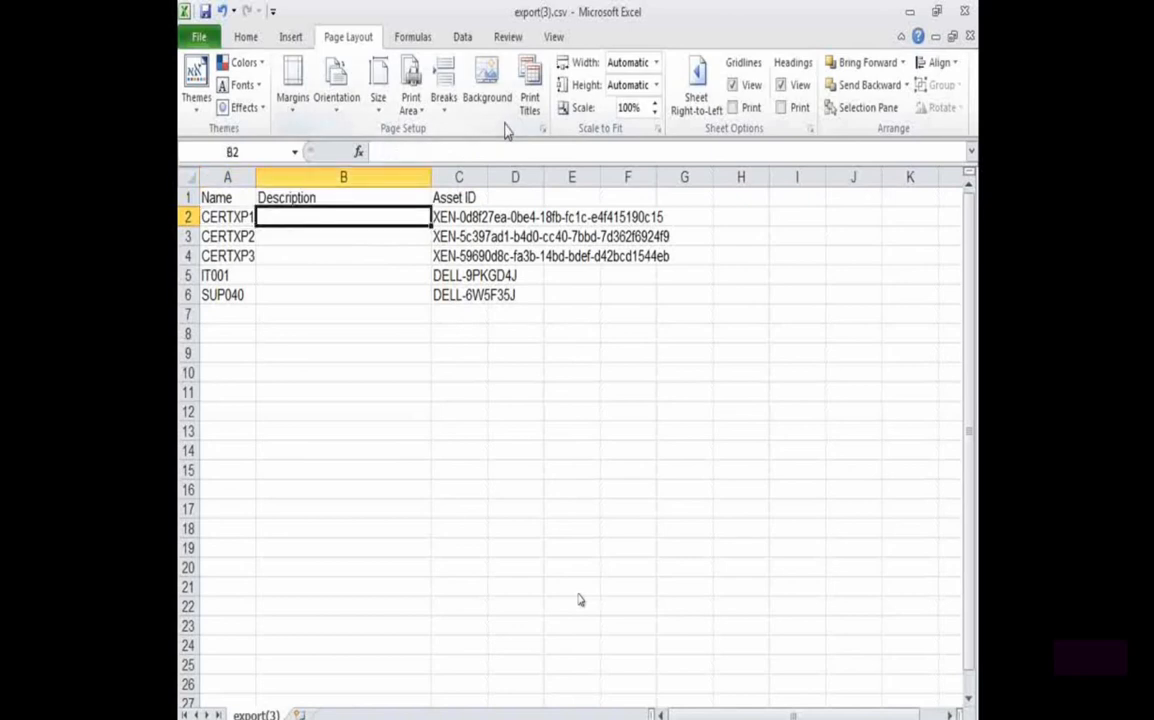
pyautogui.write('Kiost computer at lobby')
pyautogui.press('Return')
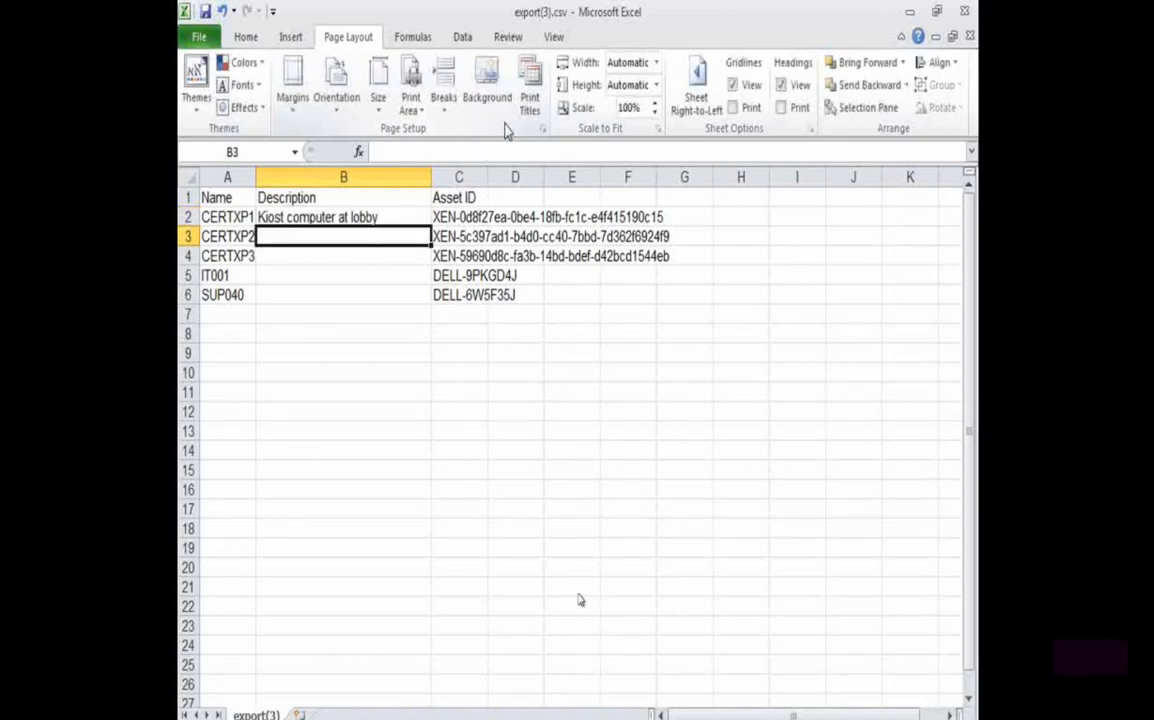
# Enter the description "receptionist" for CERTXP2
pyautogui.write('recept')
pyautogui.press('BackSpace')
pyautogui.press('BackSpace')
pyautogui.write('pt')
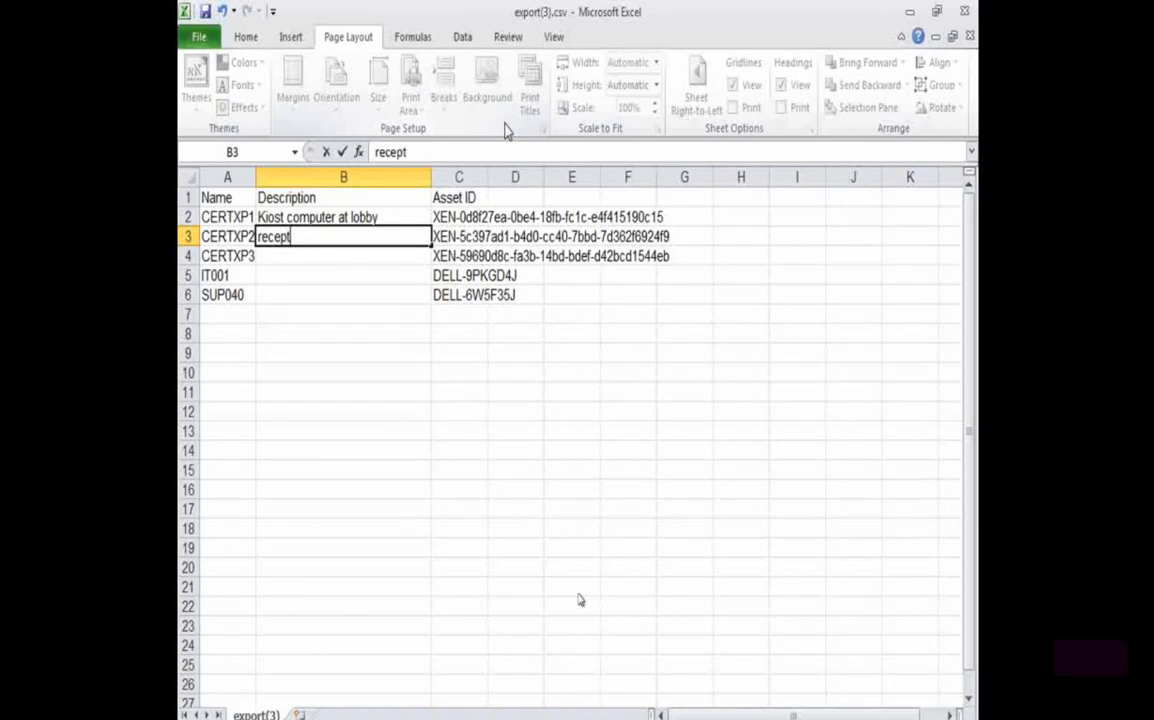
pyautogui.write('ionist')
pyautogui.press('Return')
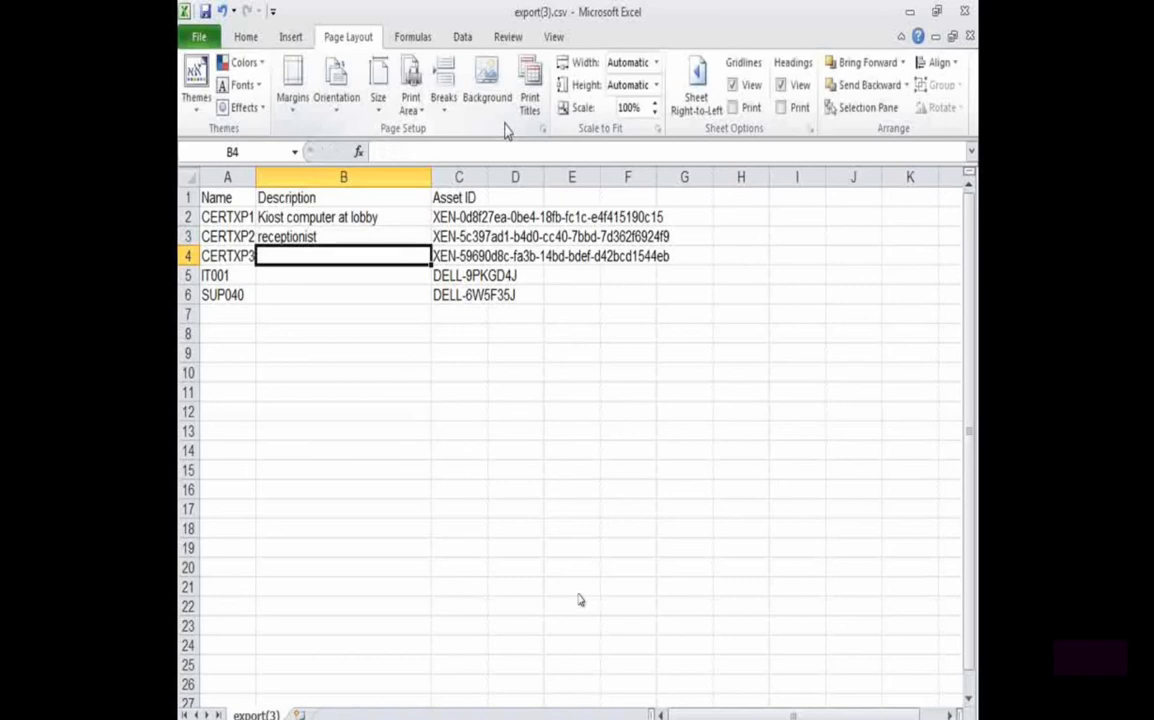
# Enter the descriptions "Accountant PC" for CERTXP3 and "Main Server" for IT001
pyautogui.write('Accountant PC')
pyautogui.press('Return')
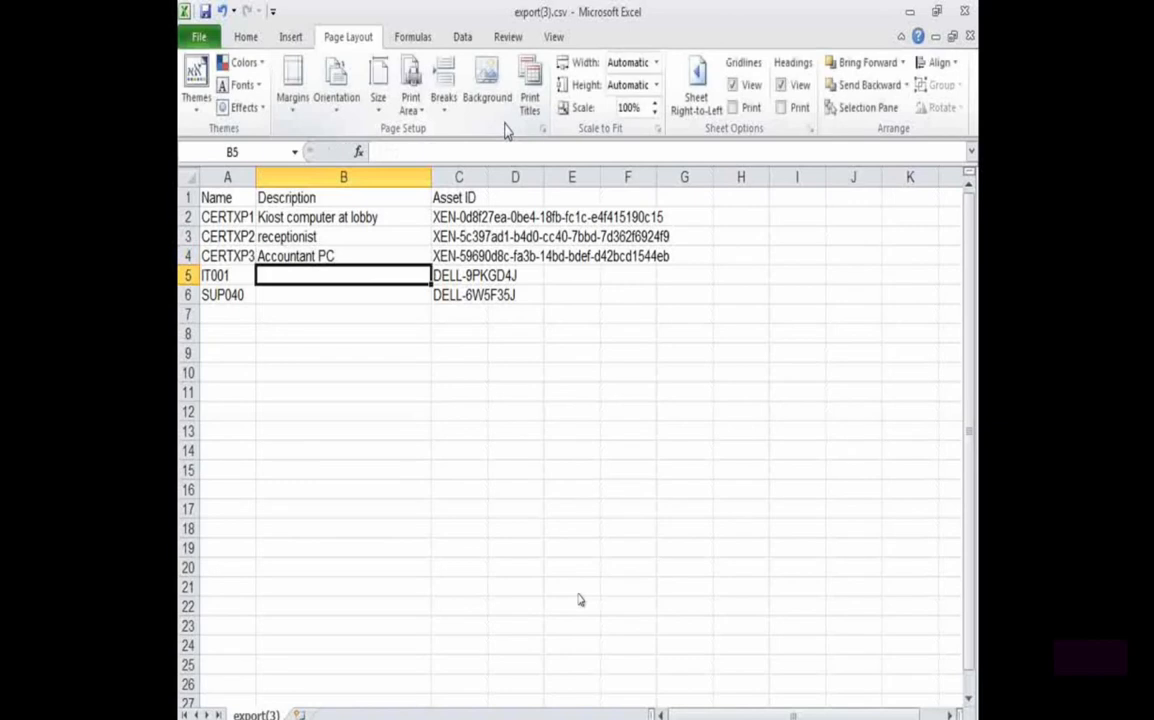
pyautogui.write('Main')
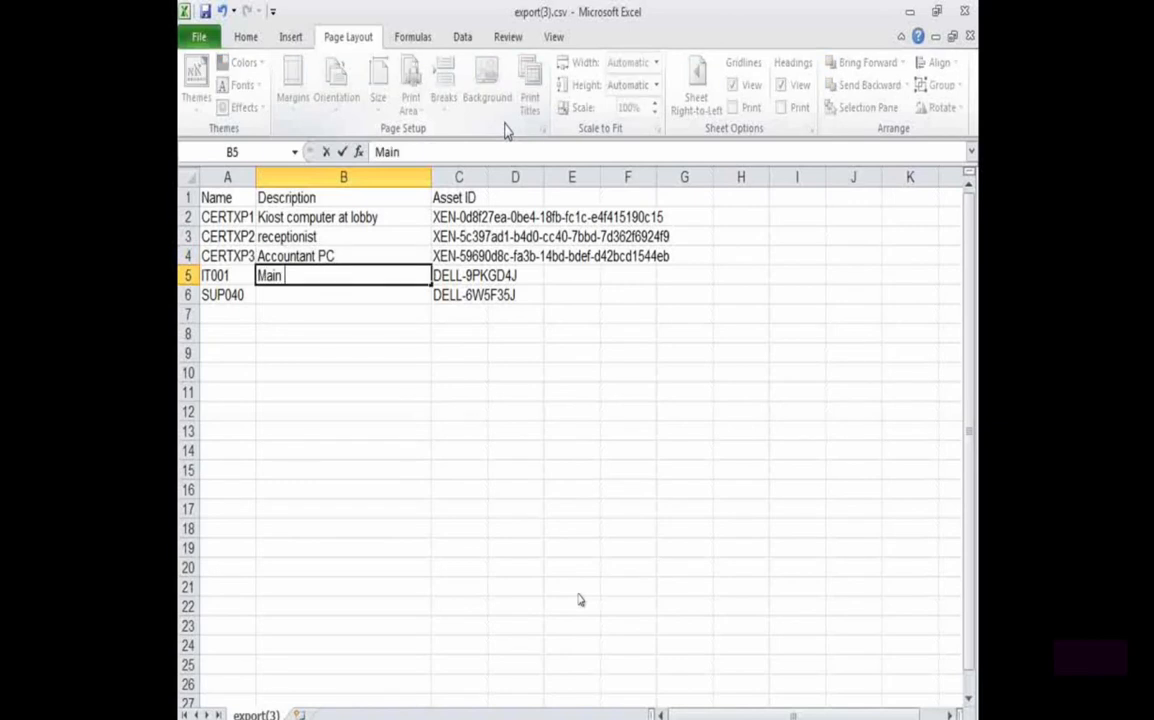
pyautogui.write(' Server')
pyautogui.press('Return')
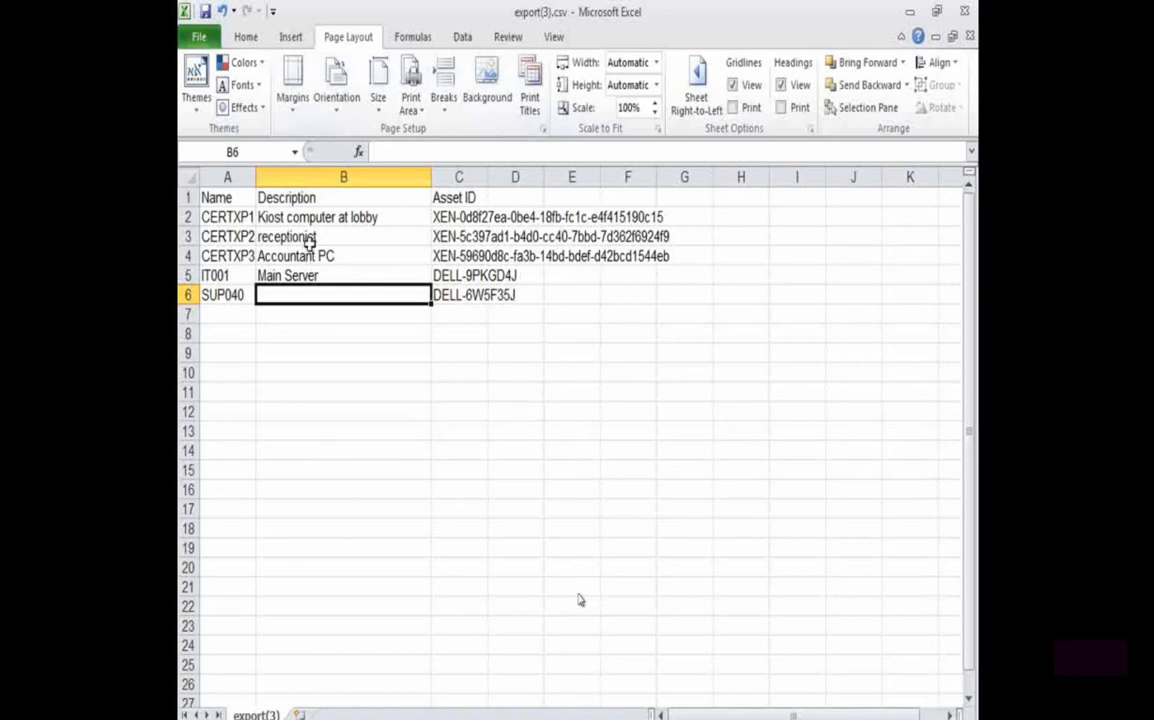
# Save export(3).csv, keeping the CSV format, and switch to SysAid in Firefox
pyautogui.hotkey('ctrl', 's')
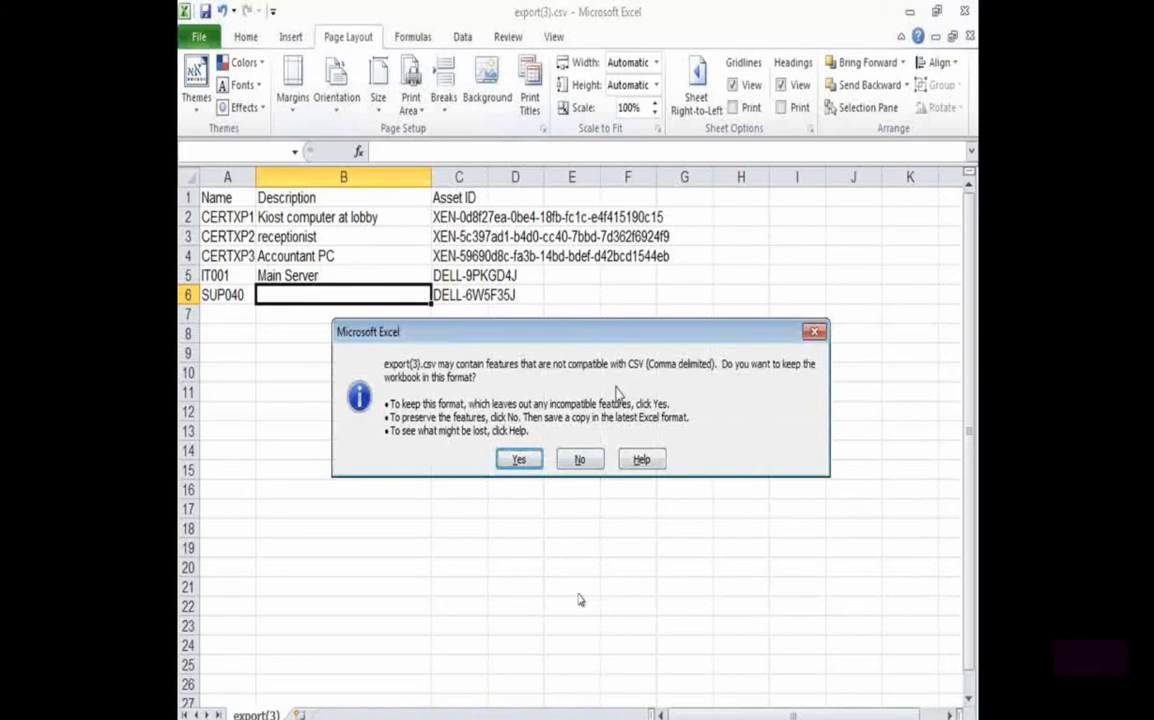
pyautogui.click(519, 459)
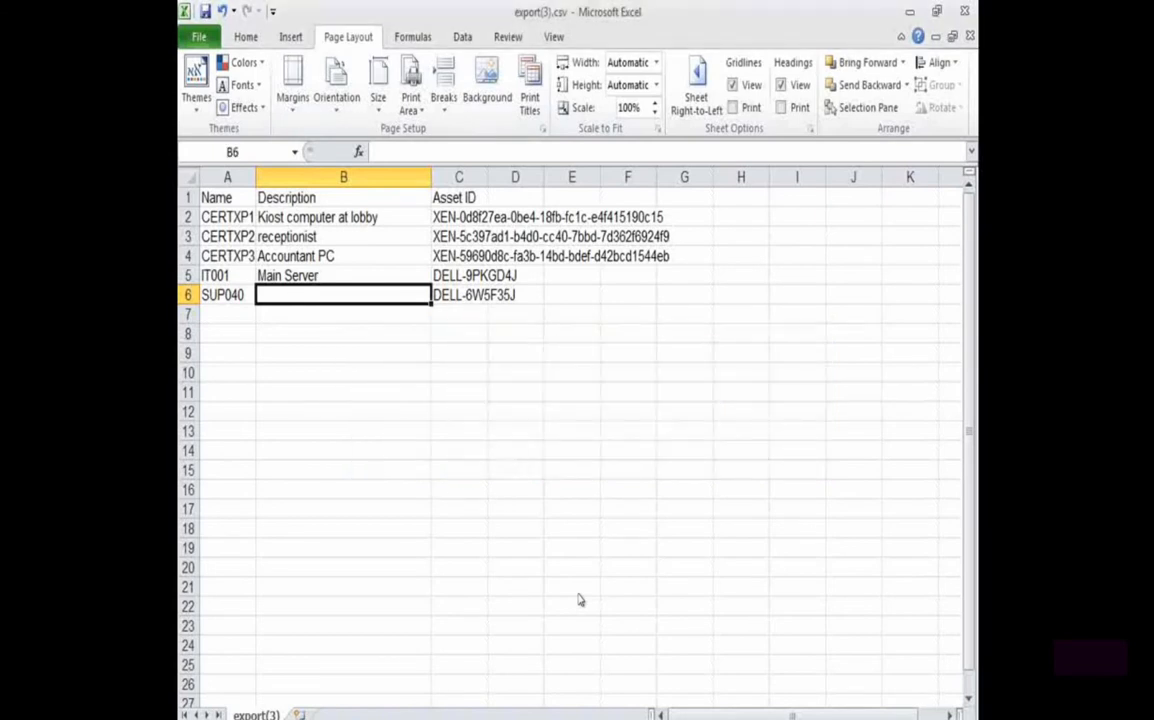
pyautogui.moveTo(301, 718)
pyautogui.click(265, 687)
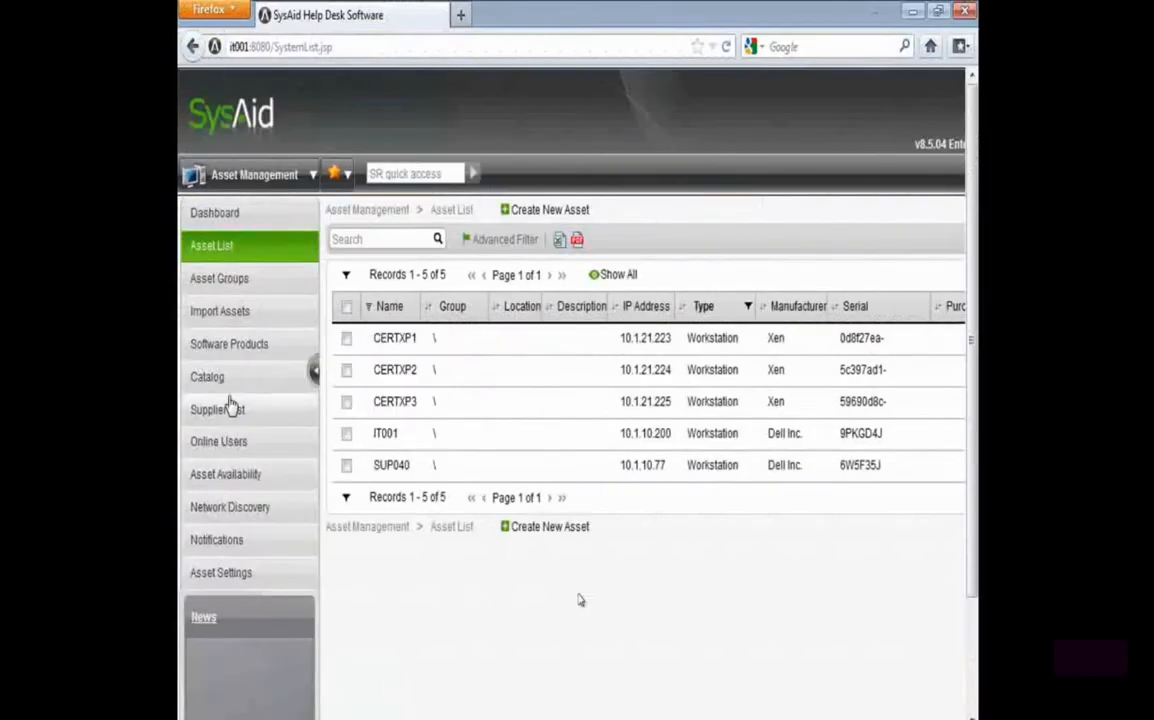
# Open the asset import page and choose export(3).csv from the instructor's Downloads folder as the input file
pyautogui.click(226, 313)
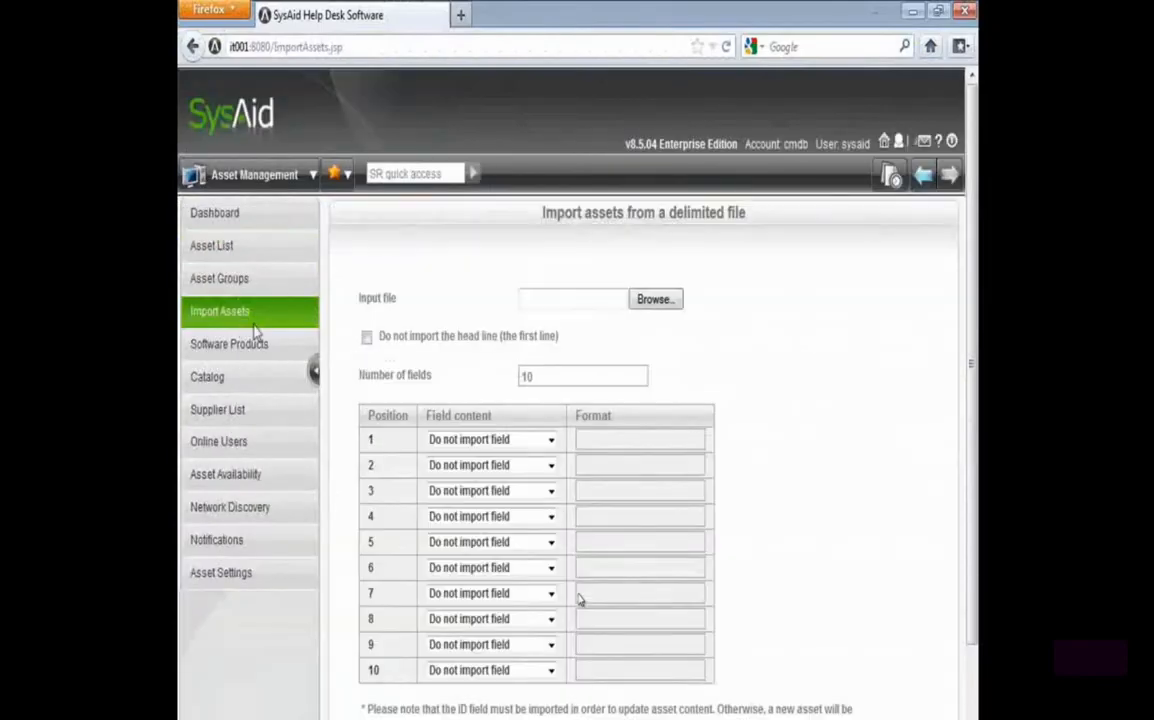
pyautogui.click(668, 298)
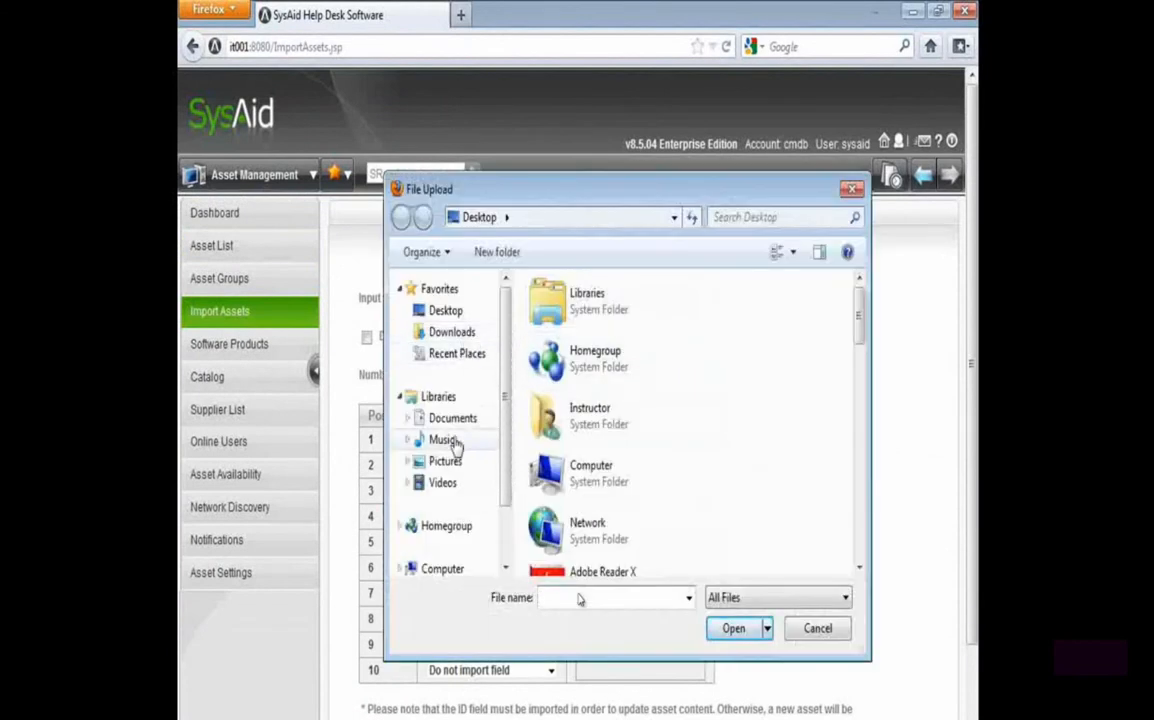
pyautogui.doubleClick(548, 298)
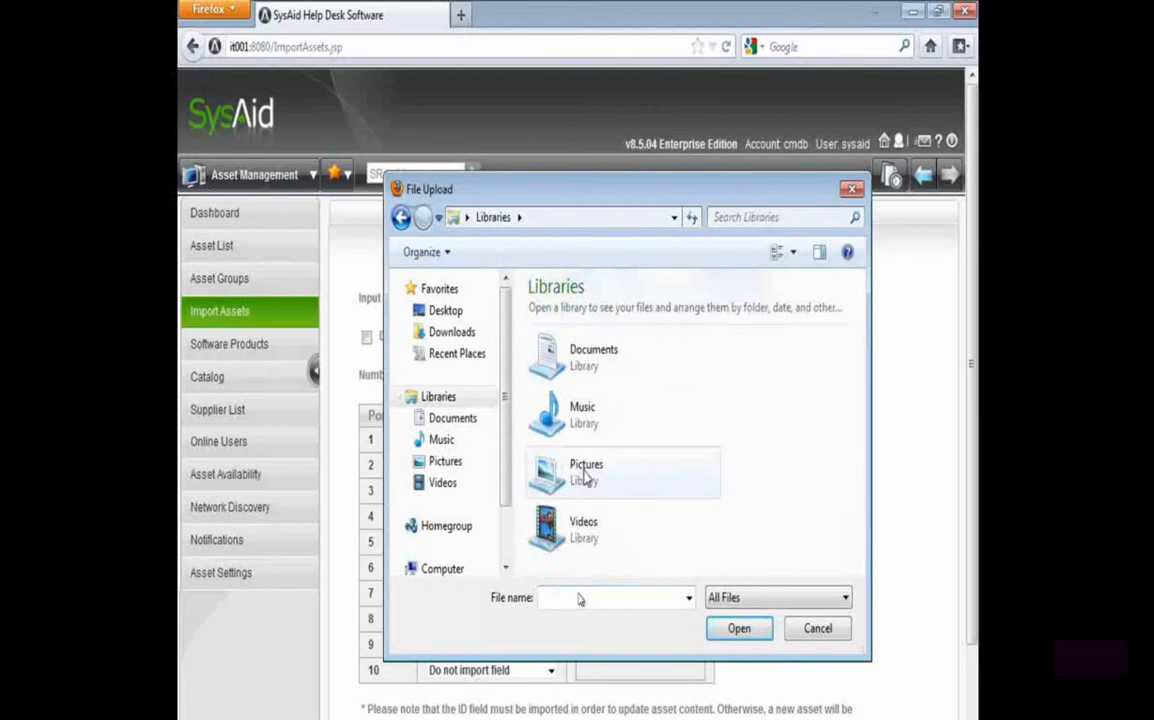
pyautogui.click(440, 289)
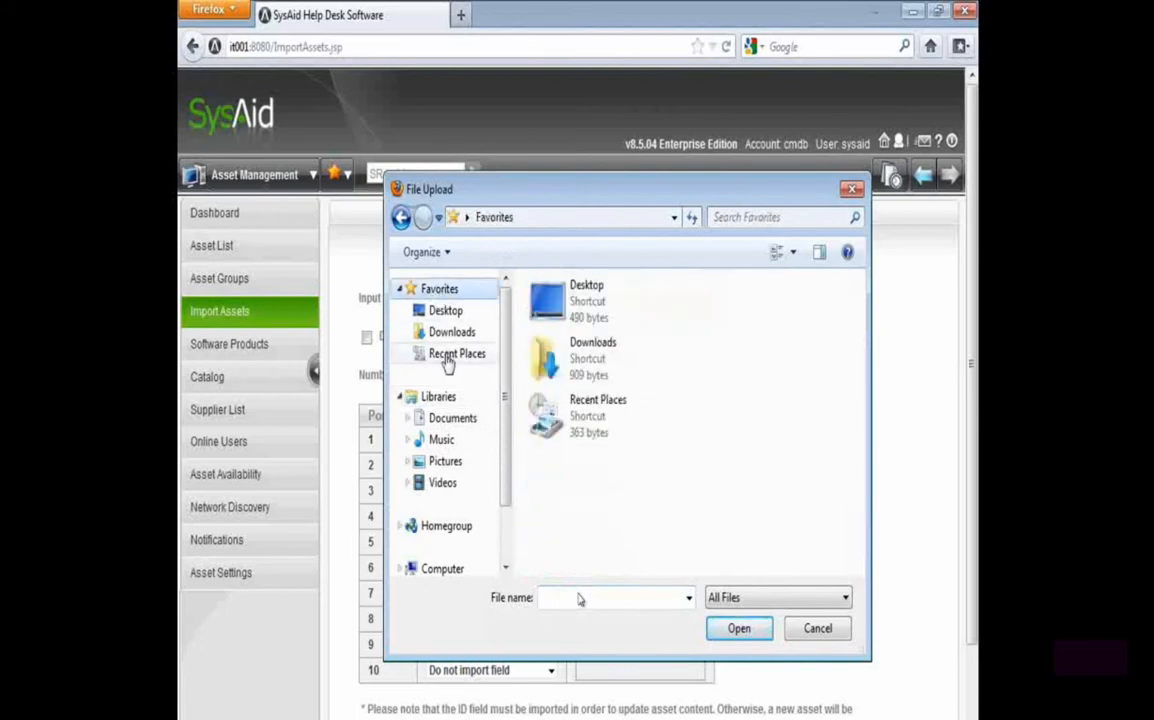
pyautogui.click(564, 217)
pyautogui.click(564, 217)
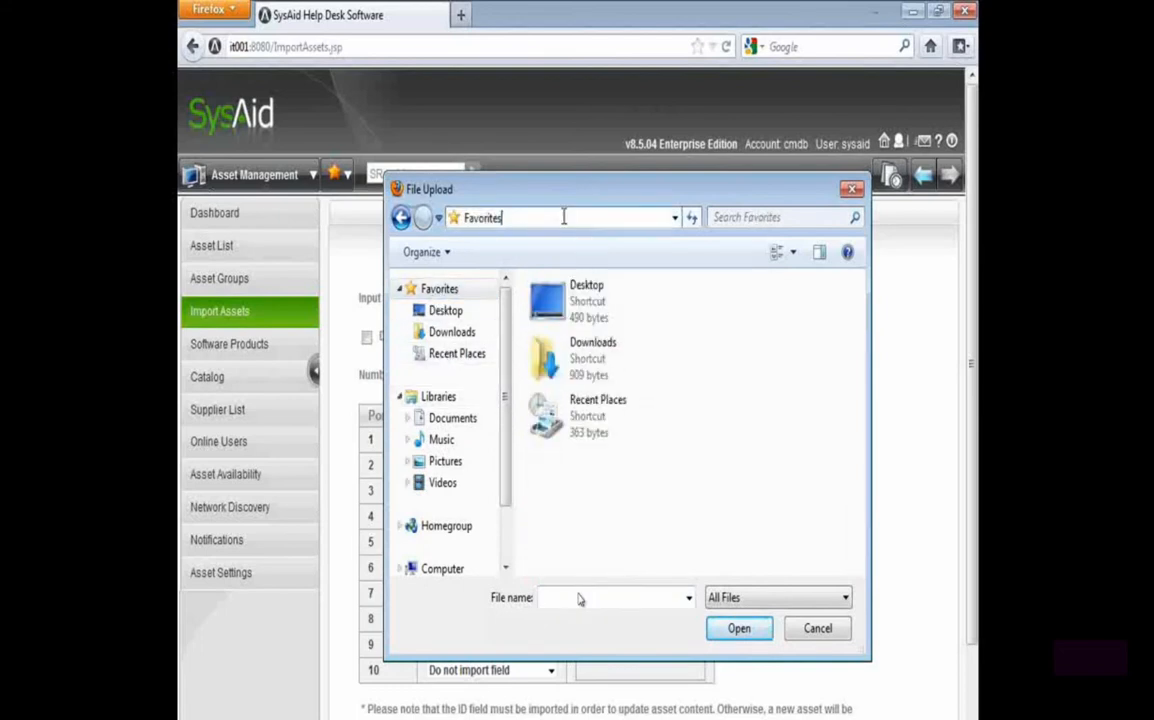
pyautogui.write('c:\\Users')
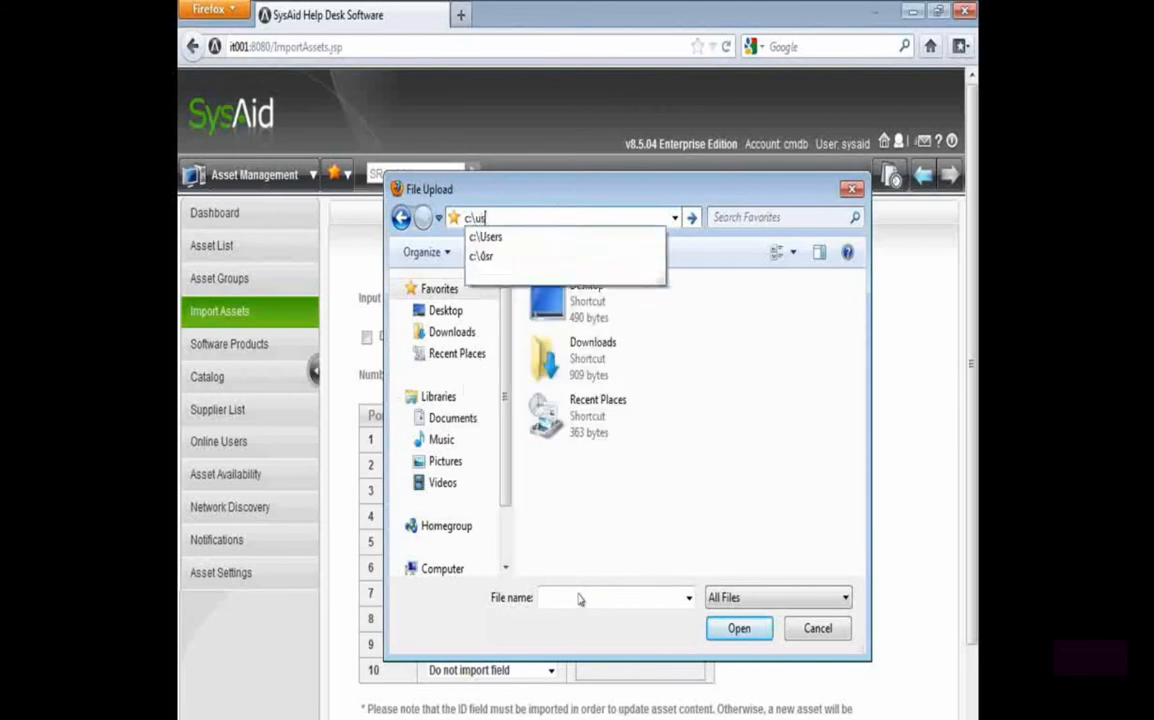
pyautogui.write('\\instructor\\')
pyautogui.press('Down')
pyautogui.press('Down')
pyautogui.press('Down')
pyautogui.press('Return')
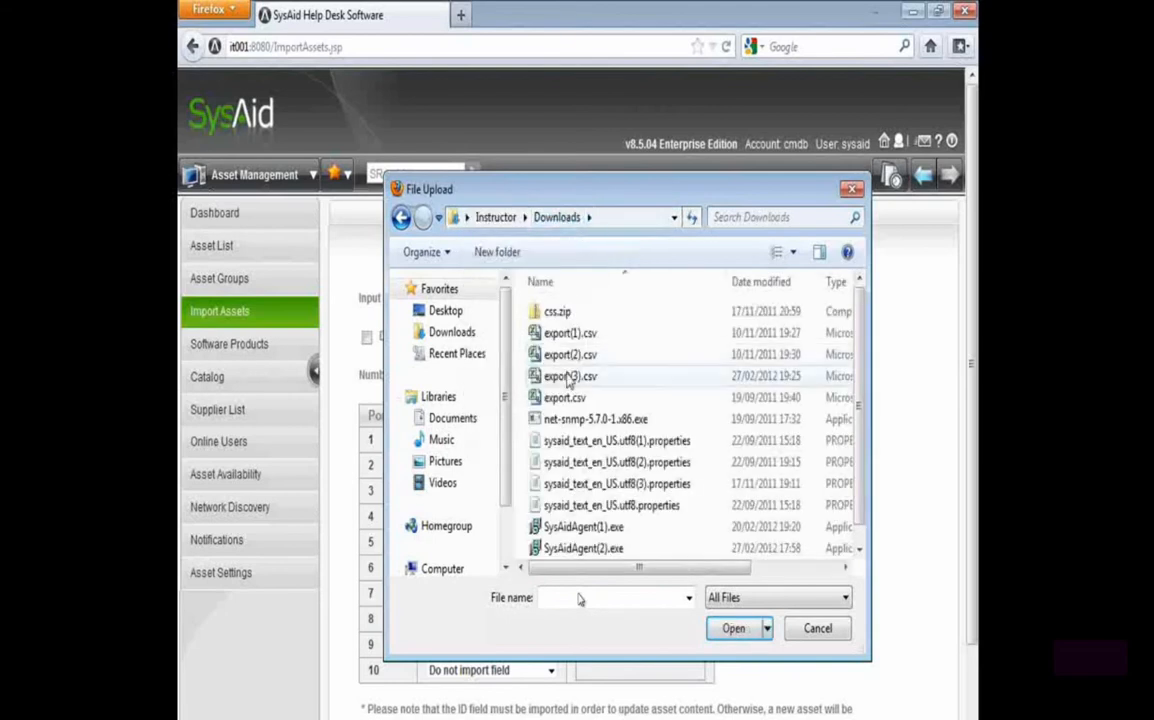
pyautogui.click(572, 380)
pyautogui.doubleClick(572, 380)
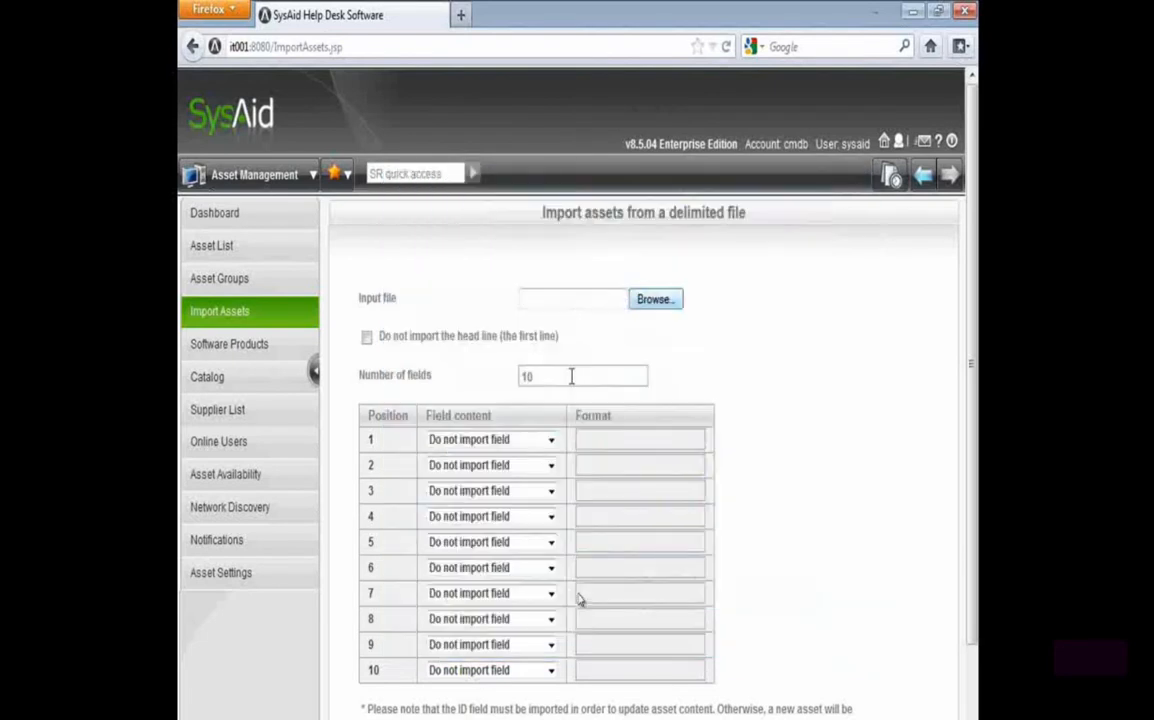
# Exclude the file's head line from the import and set position 1 to "Do not import field"
pyautogui.click(368, 337)
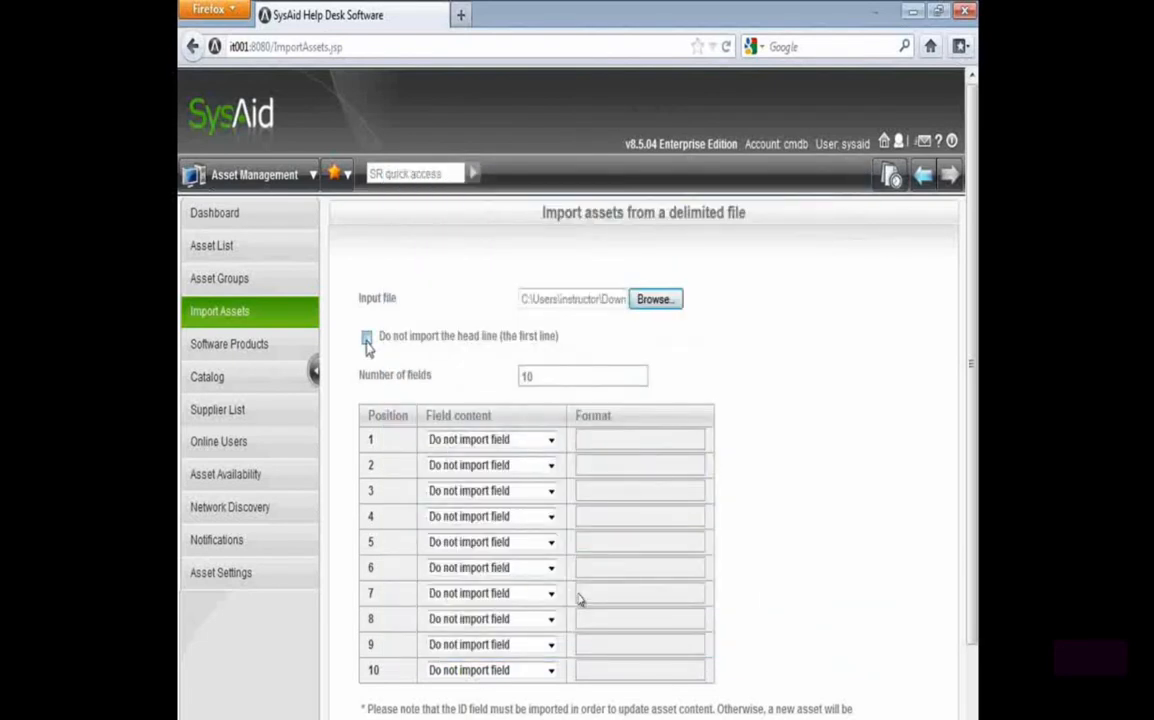
pyautogui.click(486, 445)
pyautogui.press('n')
pyautogui.press('Tab')
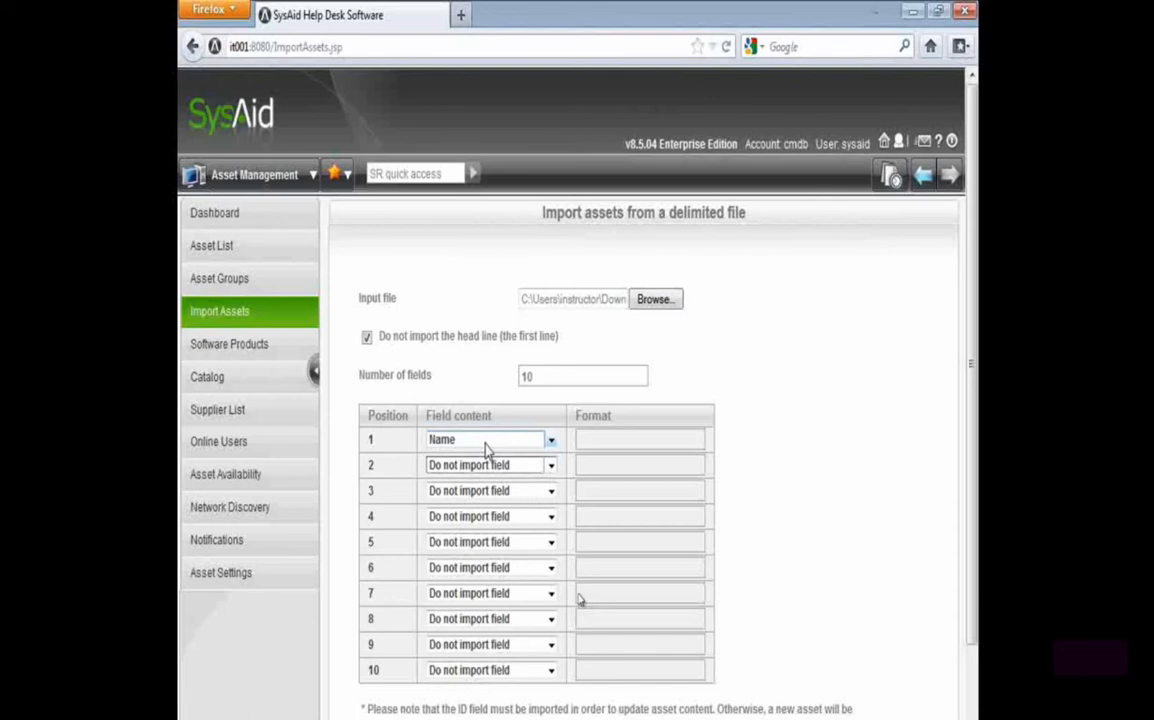
pyautogui.hotkey('shift', 'Tab')
pyautogui.press('d')
# Map position 2 to Description and position 3 to Asset ID
pyautogui.press('Tab')
pyautogui.press('d')
pyautogui.press('d')
pyautogui.press('Tab')
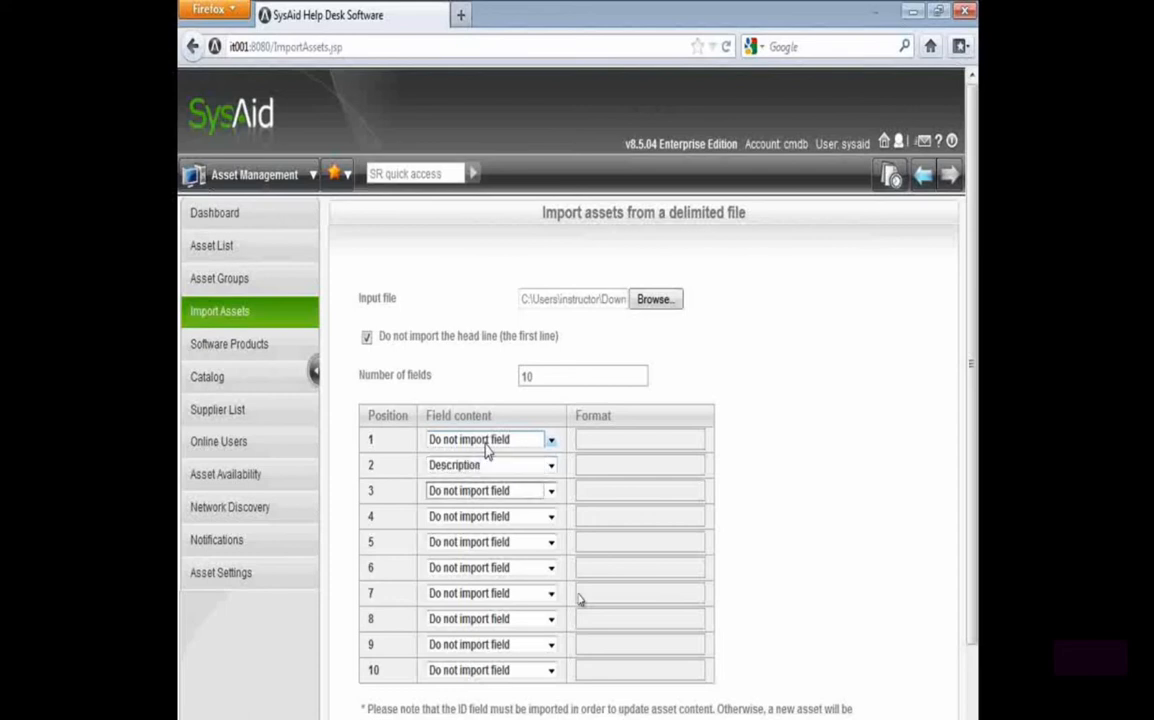
pyautogui.press('a')
pyautogui.press('a')
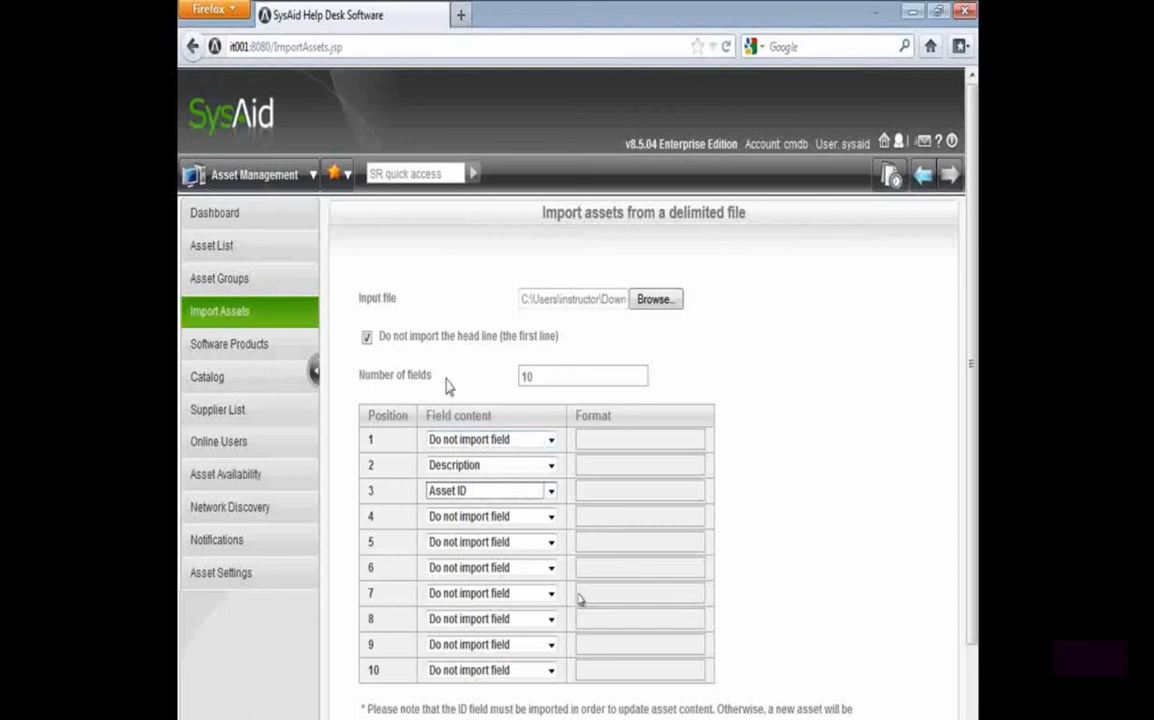
# Submit the asset import and check how many assets were imported
pyautogui.scroll(-2, 438, 443)
pyautogui.click(388, 672)
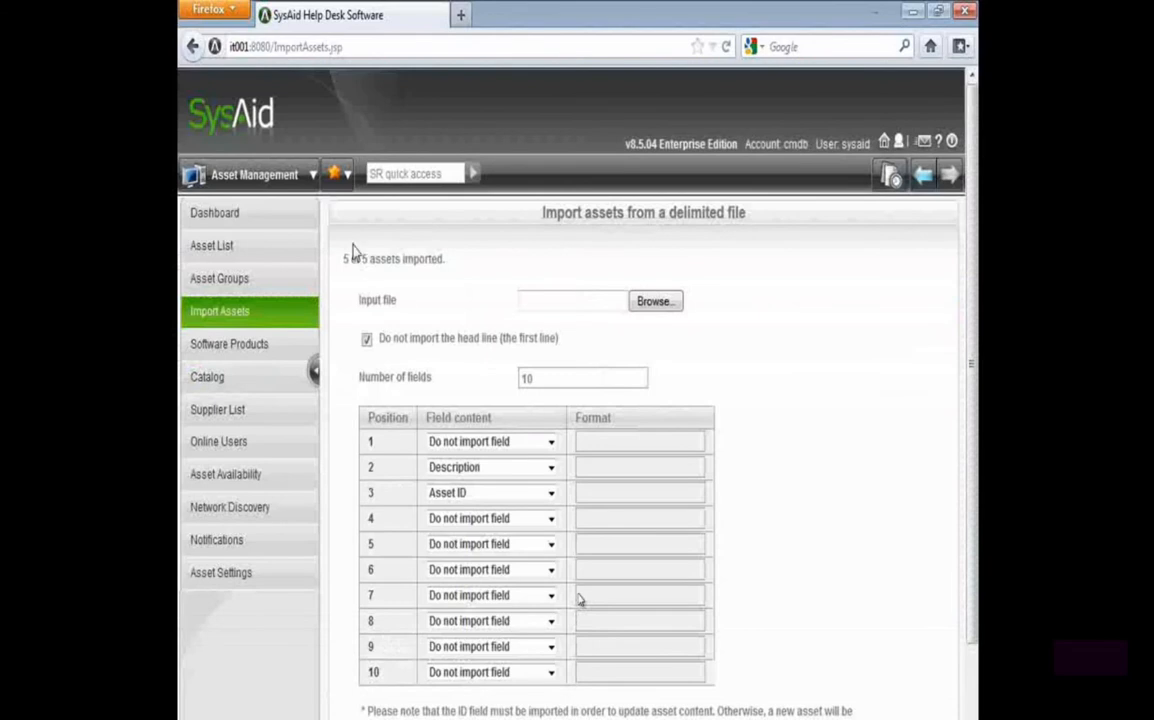
pyautogui.moveTo(343, 259); pyautogui.dragTo(402, 257)
# Open the asset list and check the workstations' descriptions and the Asset ID column
pyautogui.click(232, 250)
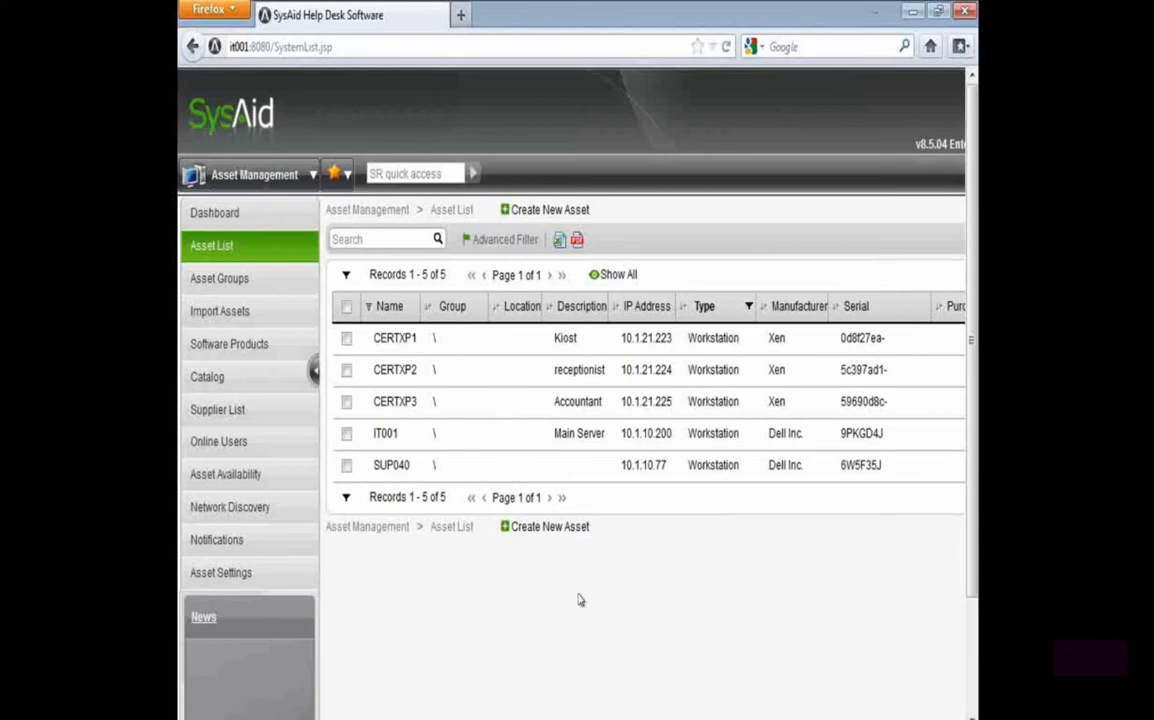
pyautogui.hscroll(5, 700, 460)
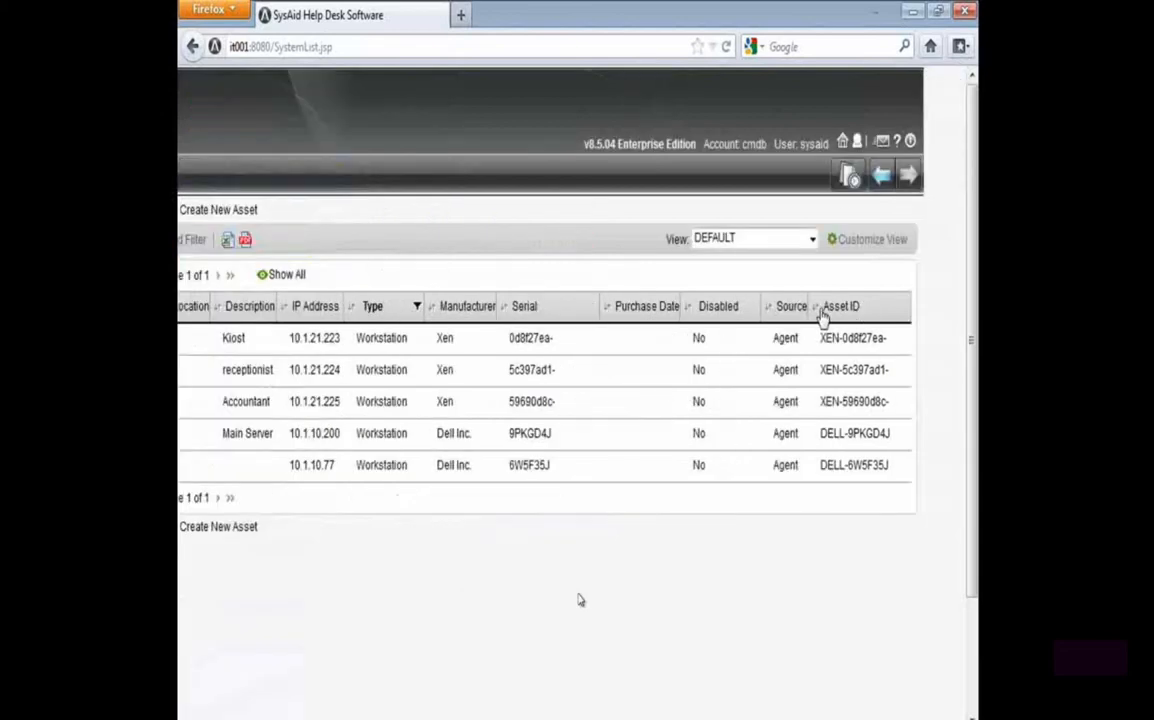
pyautogui.moveTo(871, 306); pyautogui.dragTo(828, 316)
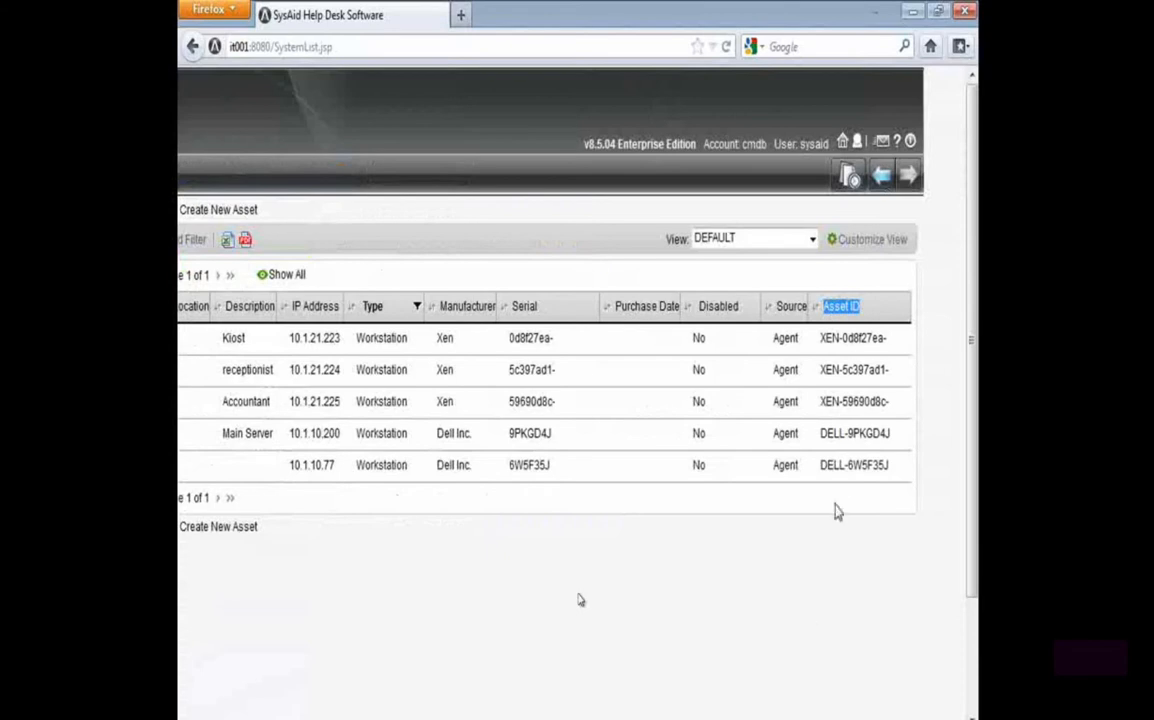
pyautogui.hscroll(-4, 578, 600)
pyautogui.hscroll(-2, 578, 600)
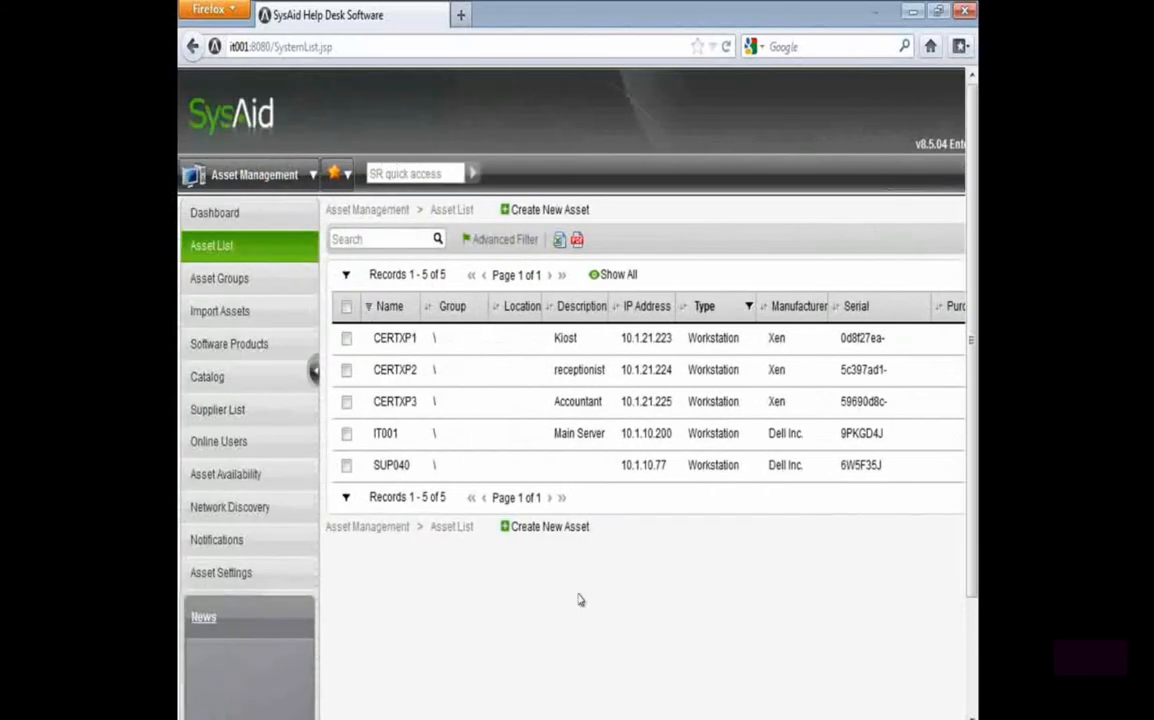
# Return to the asset import page and set the field content of position 2 to Purchase Date
pyautogui.click(236, 311)
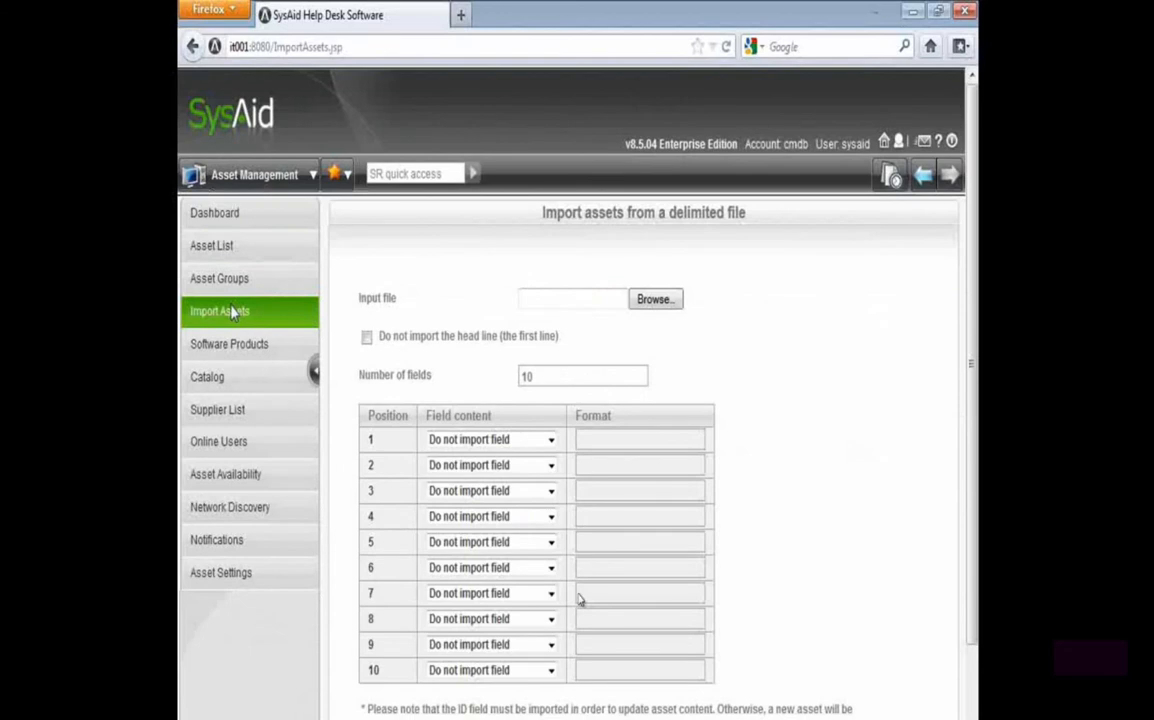
pyautogui.scroll(-2, 395, 507)
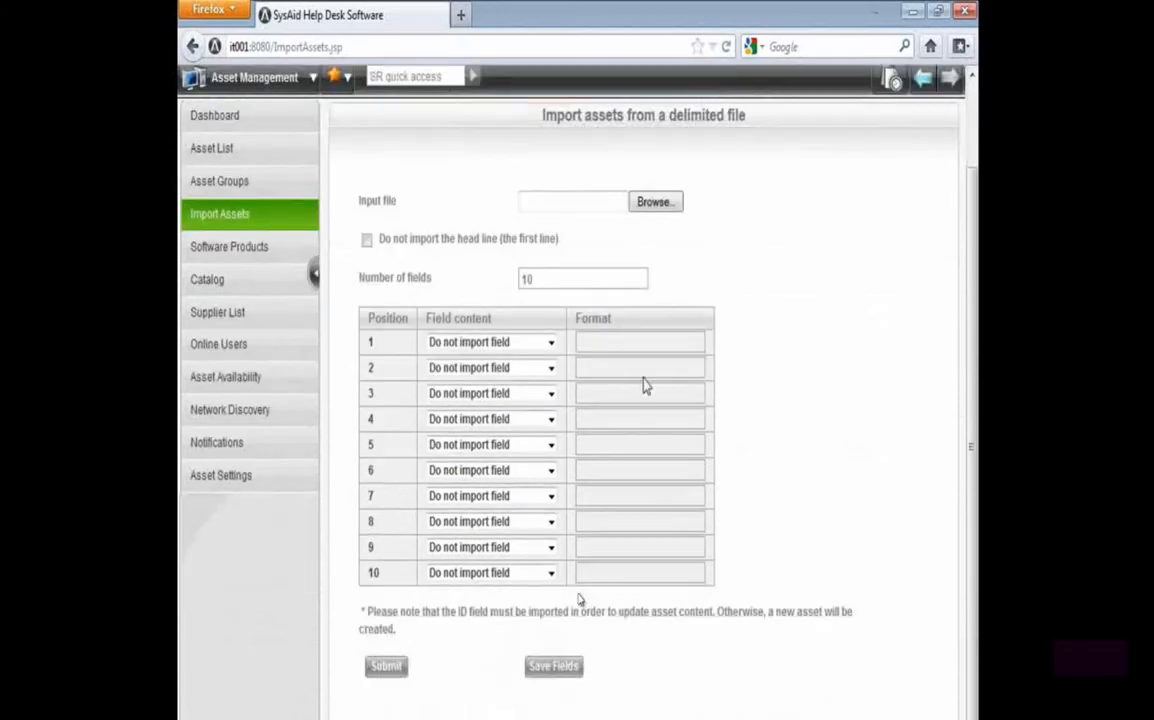
pyautogui.doubleClick(584, 314)
pyautogui.click(528, 369)
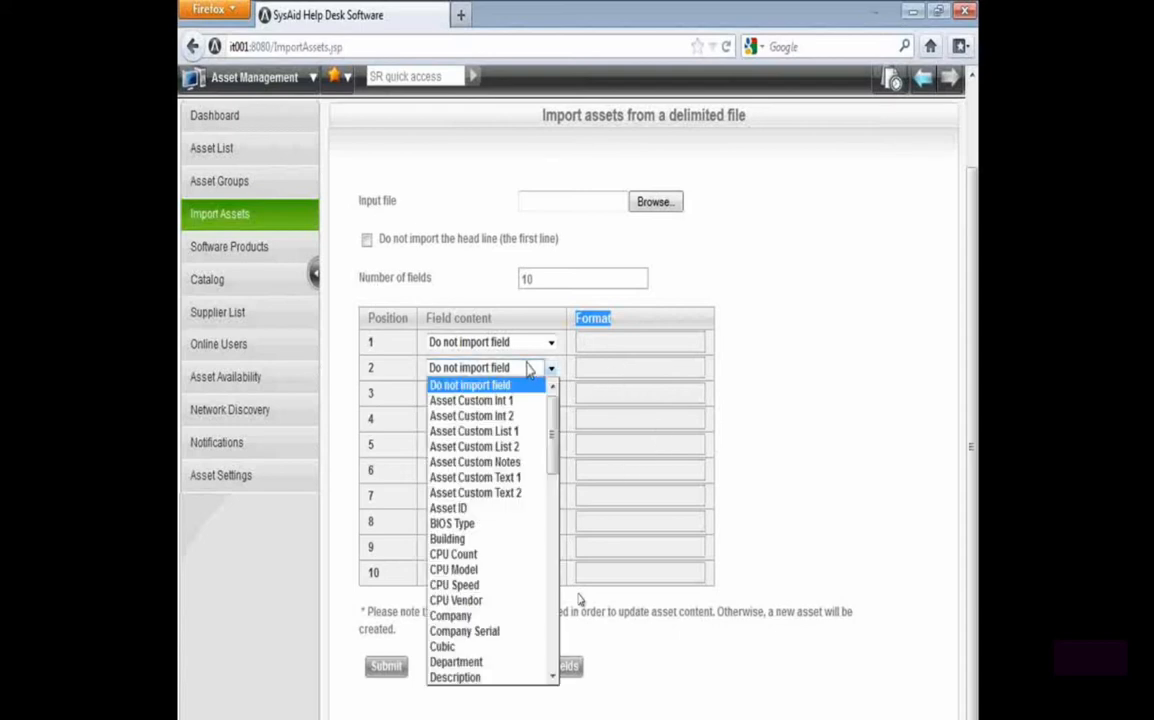
pyautogui.scroll(-1, 528, 527)
pyautogui.scroll(-6, 528, 530)
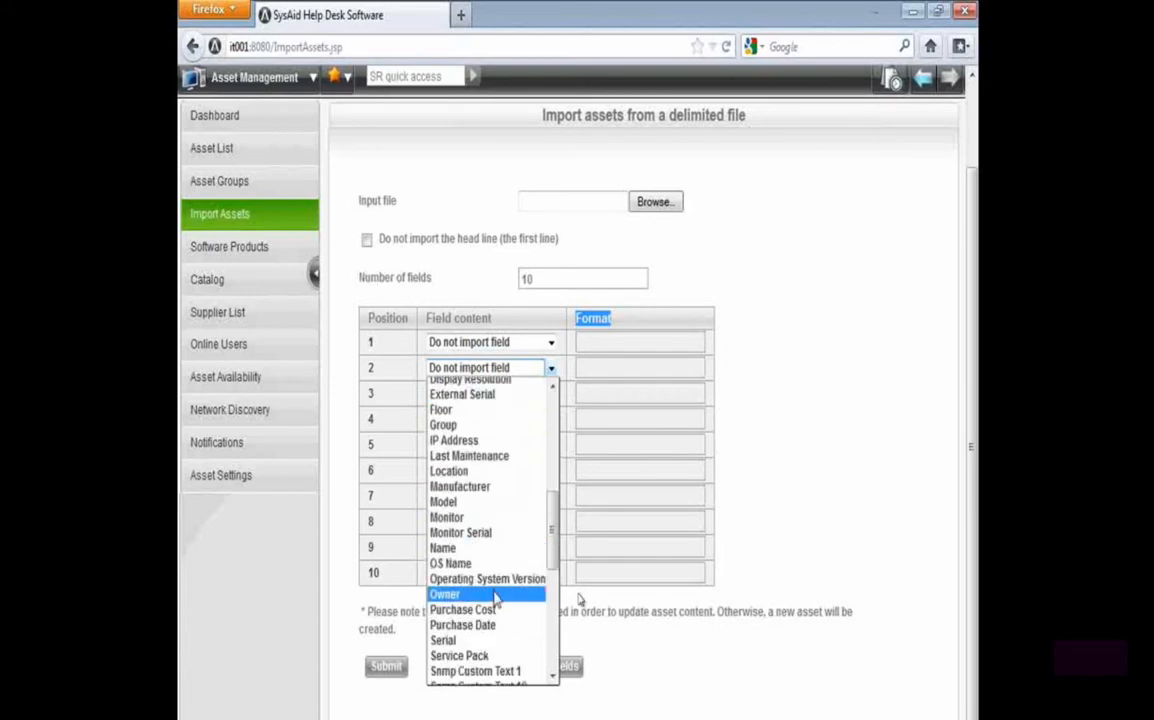
pyautogui.scroll(-1, 495, 598)
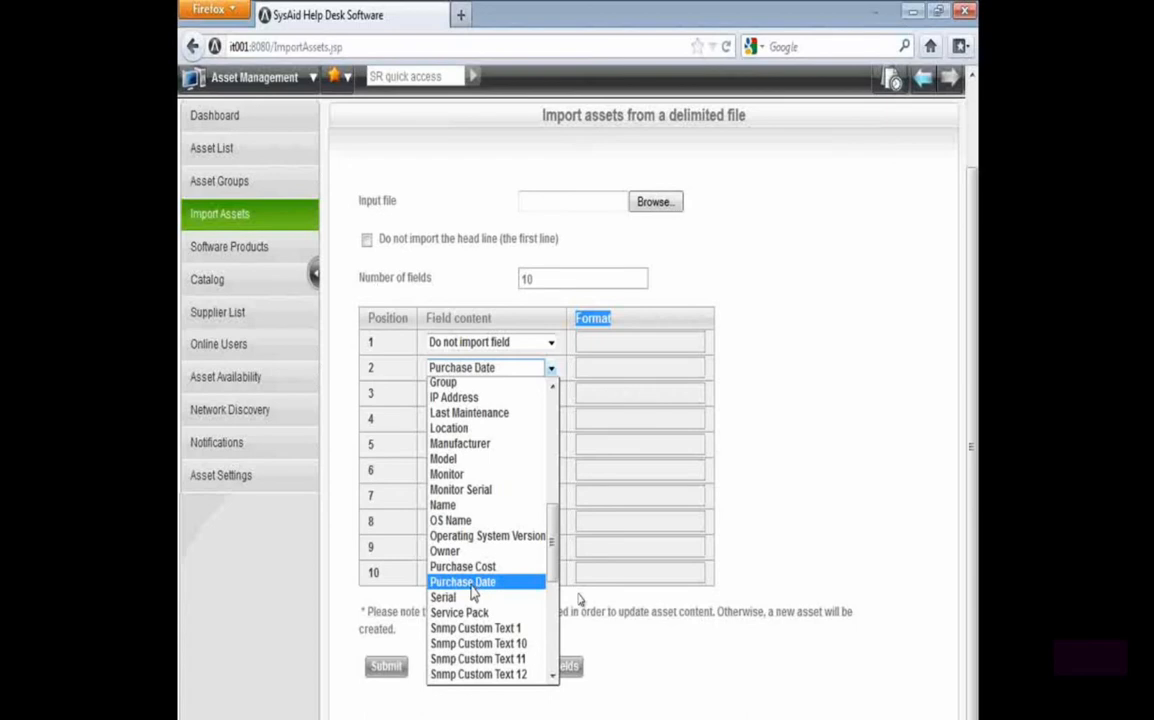
pyautogui.click(509, 581)
# Examine the date format given for the Purchase Date field in position 2
pyautogui.moveTo(655, 371); pyautogui.dragTo(512, 371)
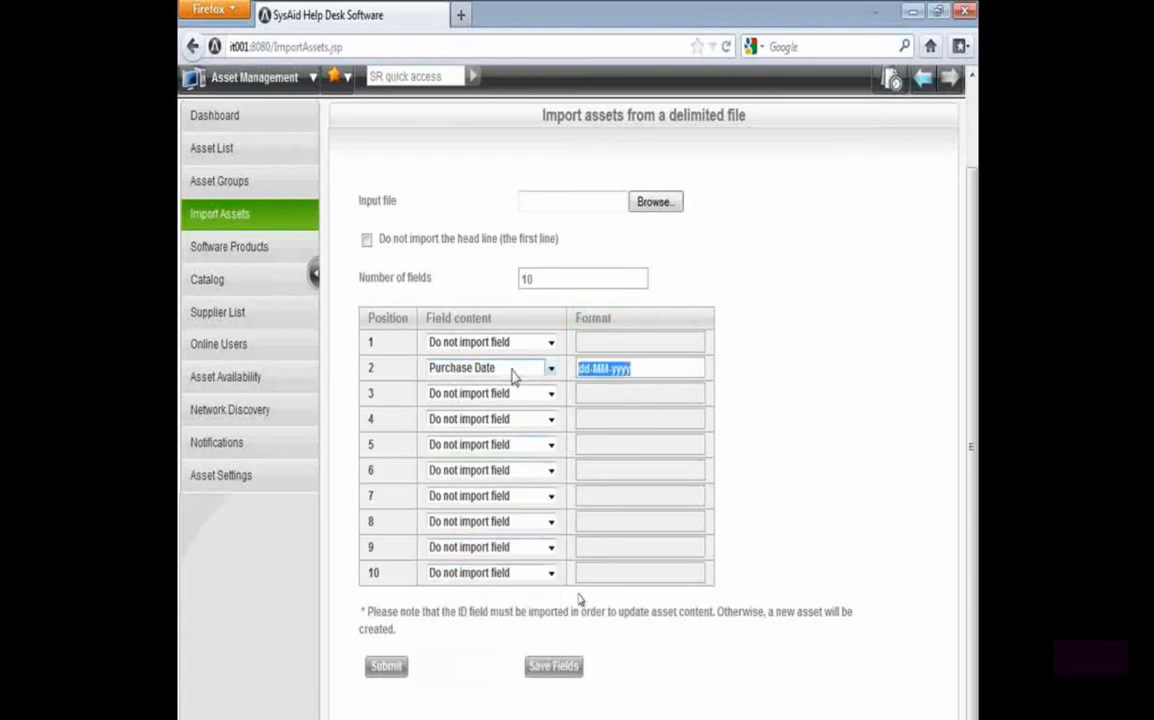
pyautogui.click(744, 379)
pyautogui.moveTo(652, 368); pyautogui.dragTo(407, 378)
pyautogui.click(584, 369)
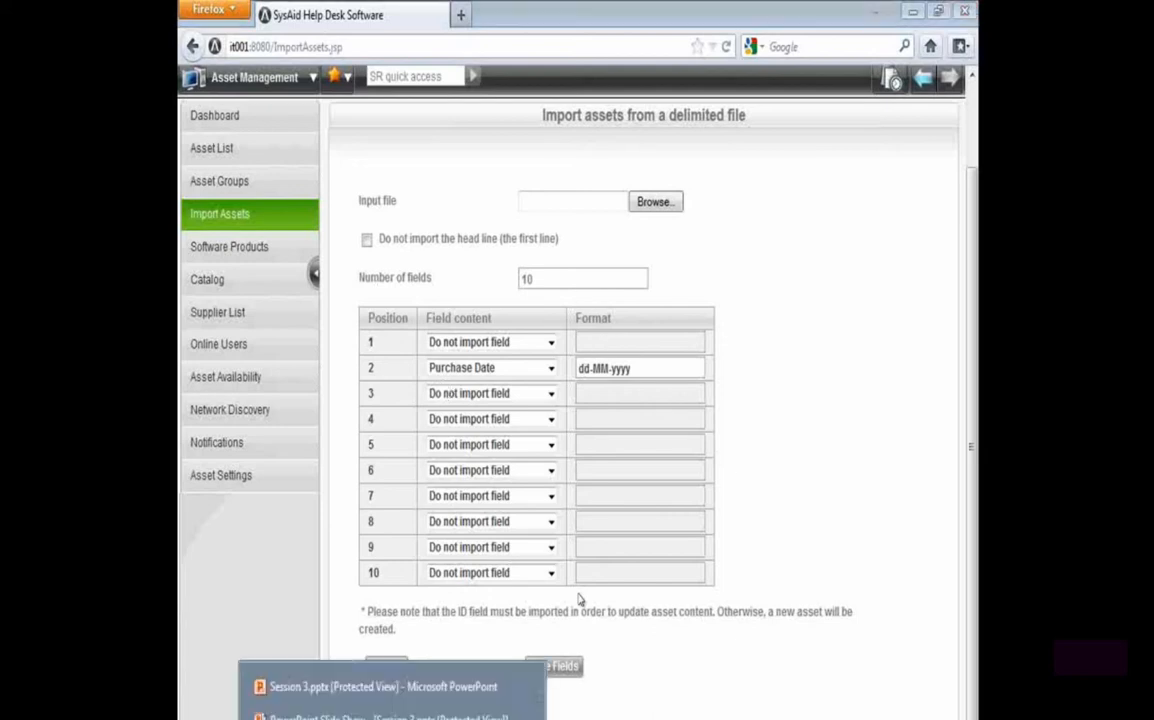
# Review the Future Proofing slide in PowerPoint and return to the asset list in SysAid
pyautogui.click(399, 717)
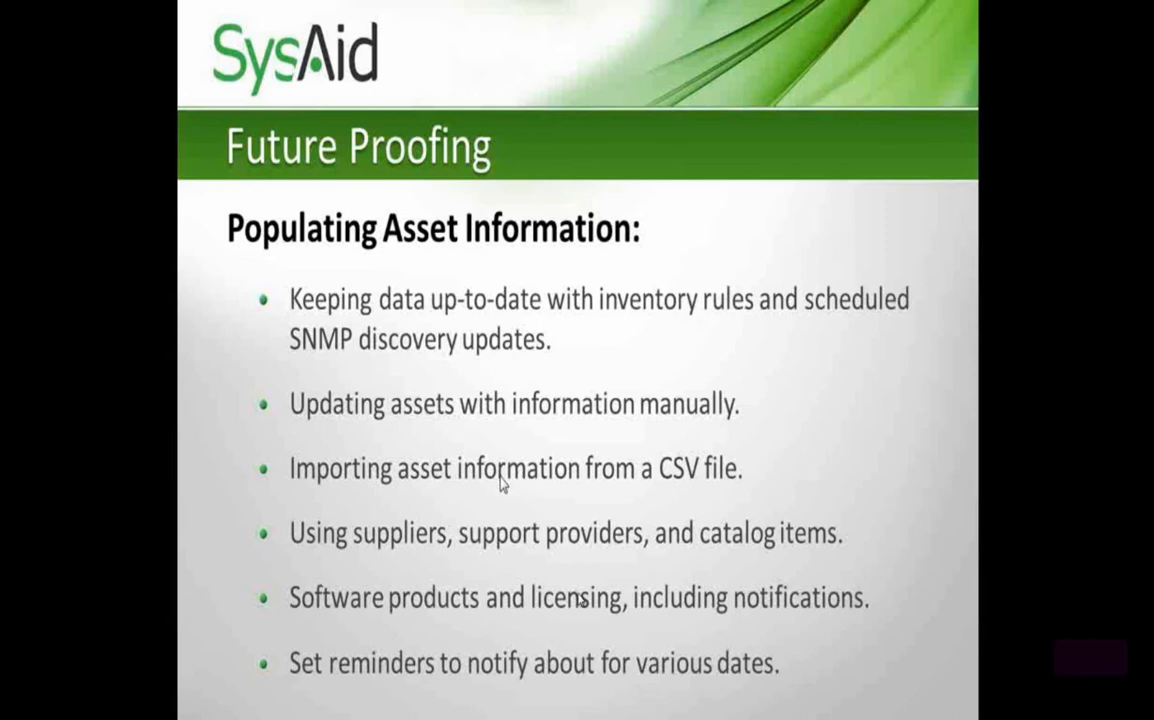
pyautogui.hotkey('alt', 'Tab')
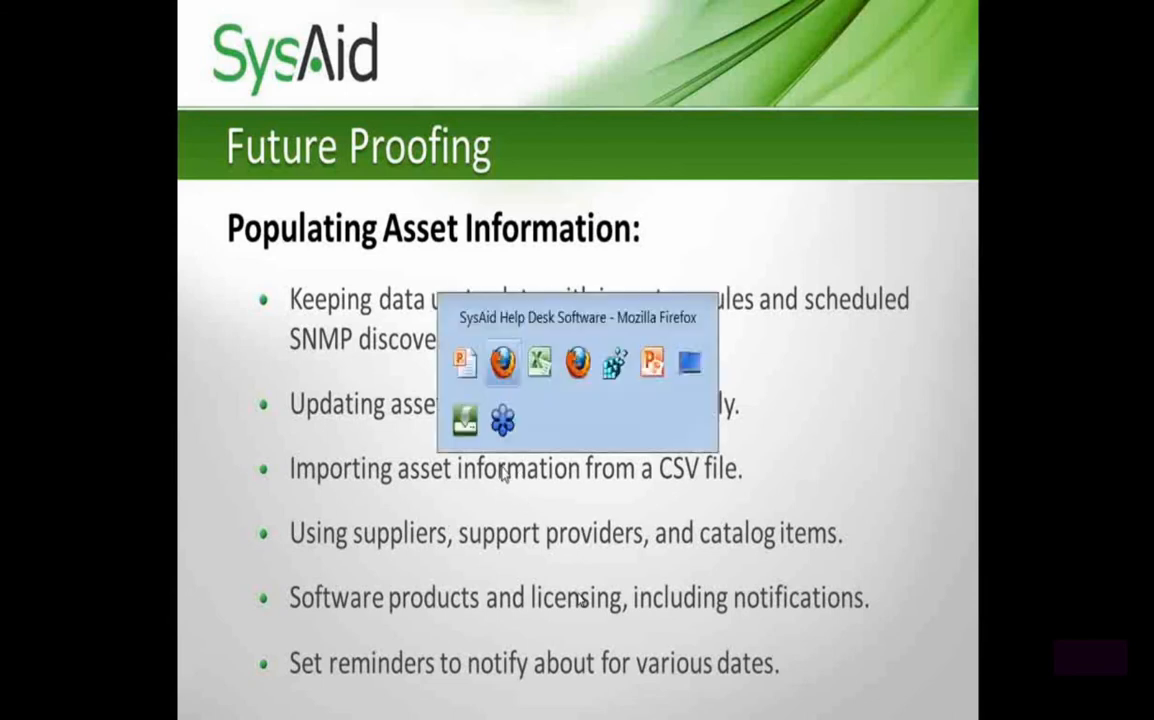
pyautogui.click(209, 148)
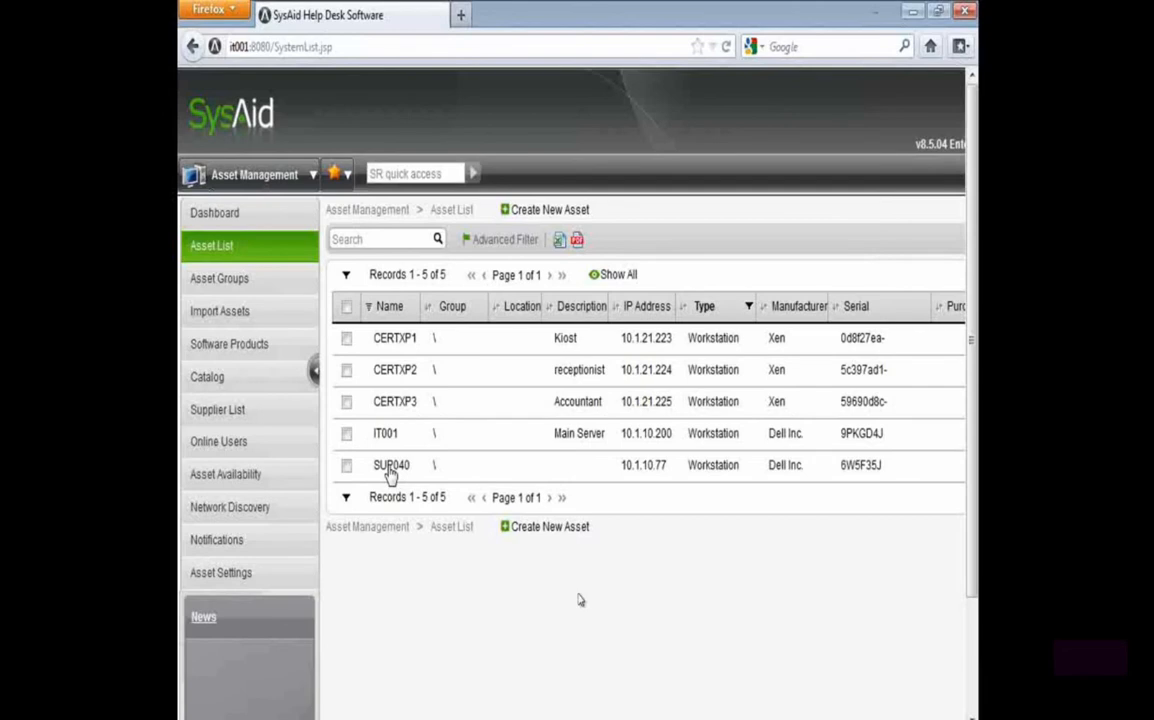
# Open the SNMP scan settings in Network Discovery
pyautogui.click(212, 507)
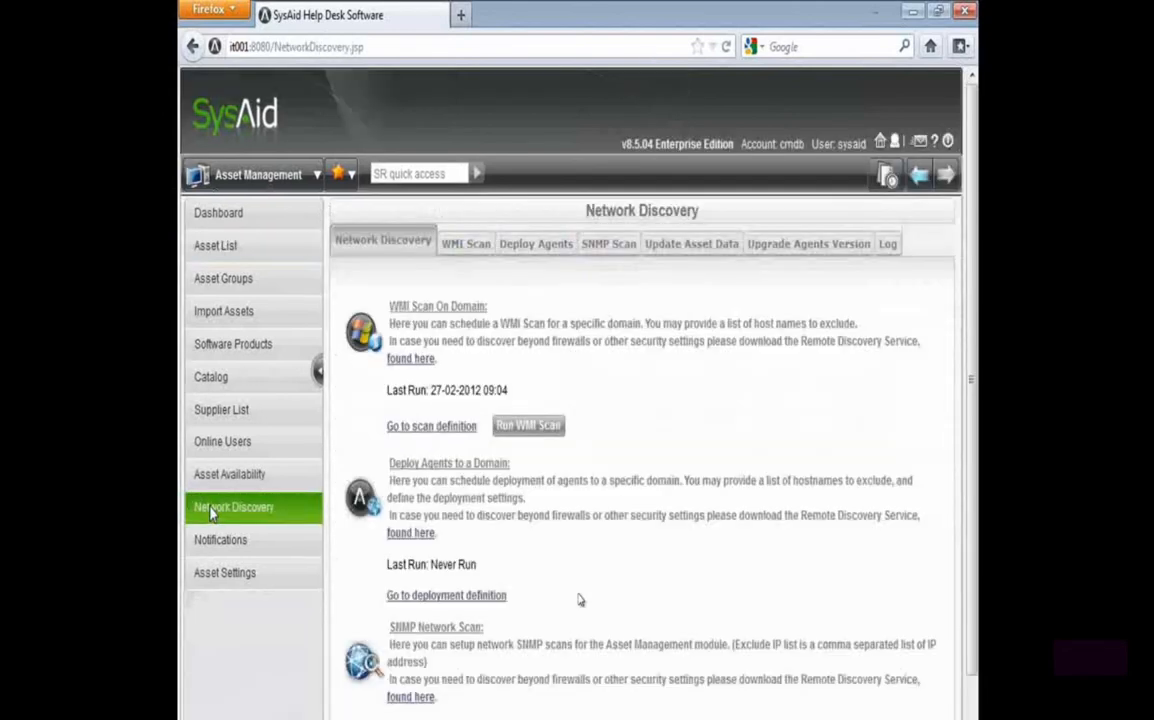
pyautogui.click(612, 245)
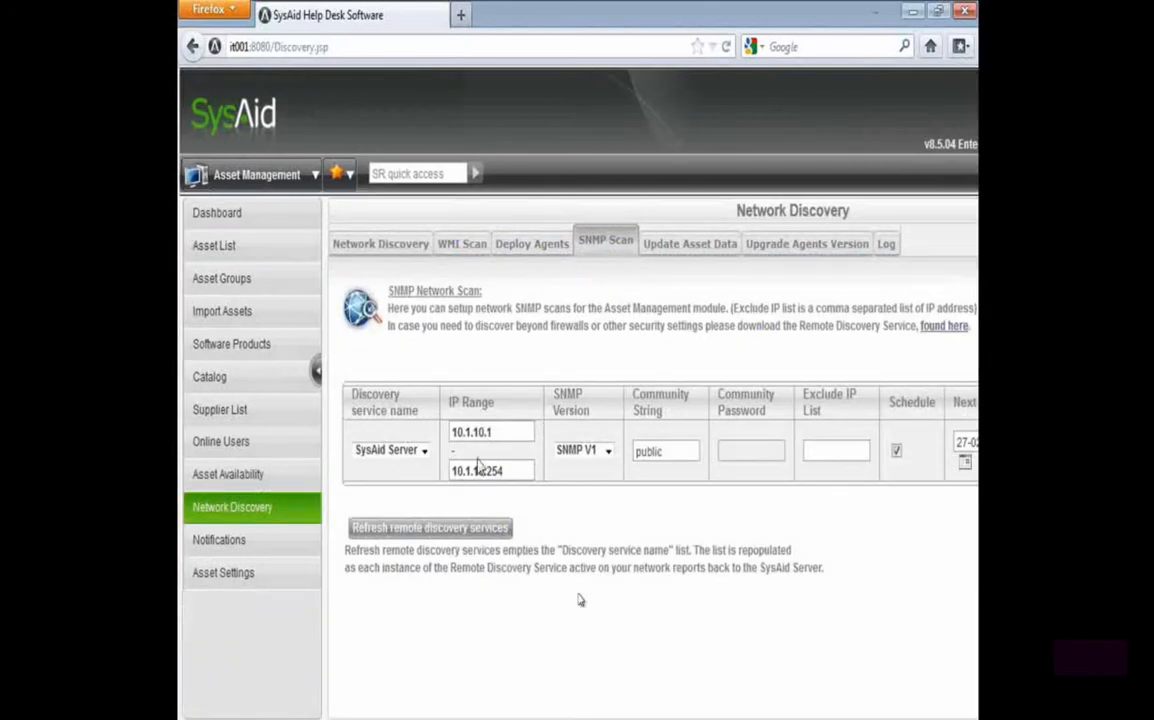
# Set the SNMP scan's IP range to 10.1.1.201 through 10.1.1.230
pyautogui.moveTo(475, 432); pyautogui.dragTo(519, 432)
pyautogui.write('1.201')
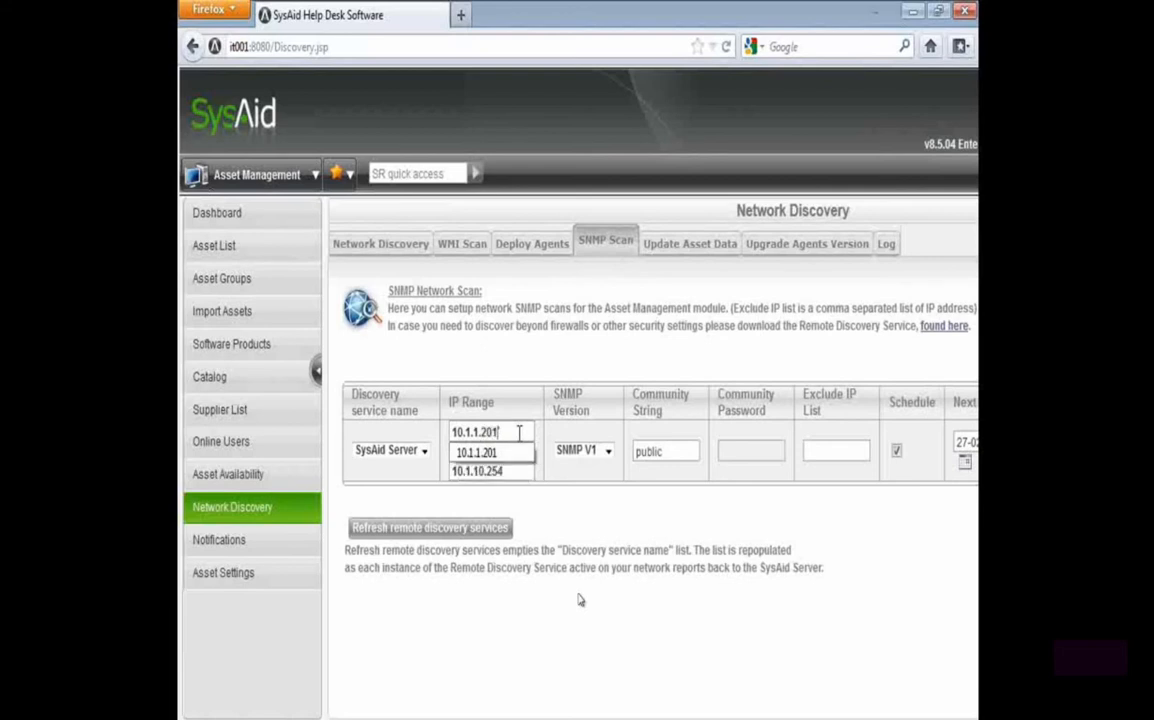
pyautogui.click(502, 471)
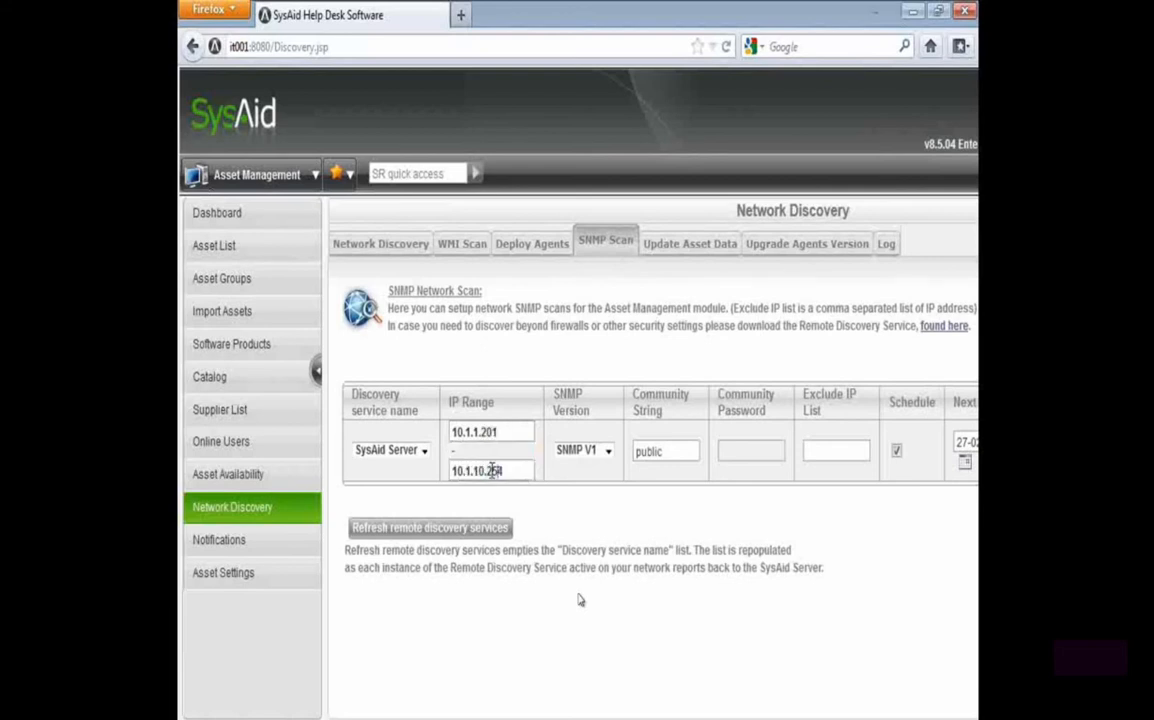
pyautogui.moveTo(479, 471); pyautogui.dragTo(788, 487)
pyautogui.write('.2')
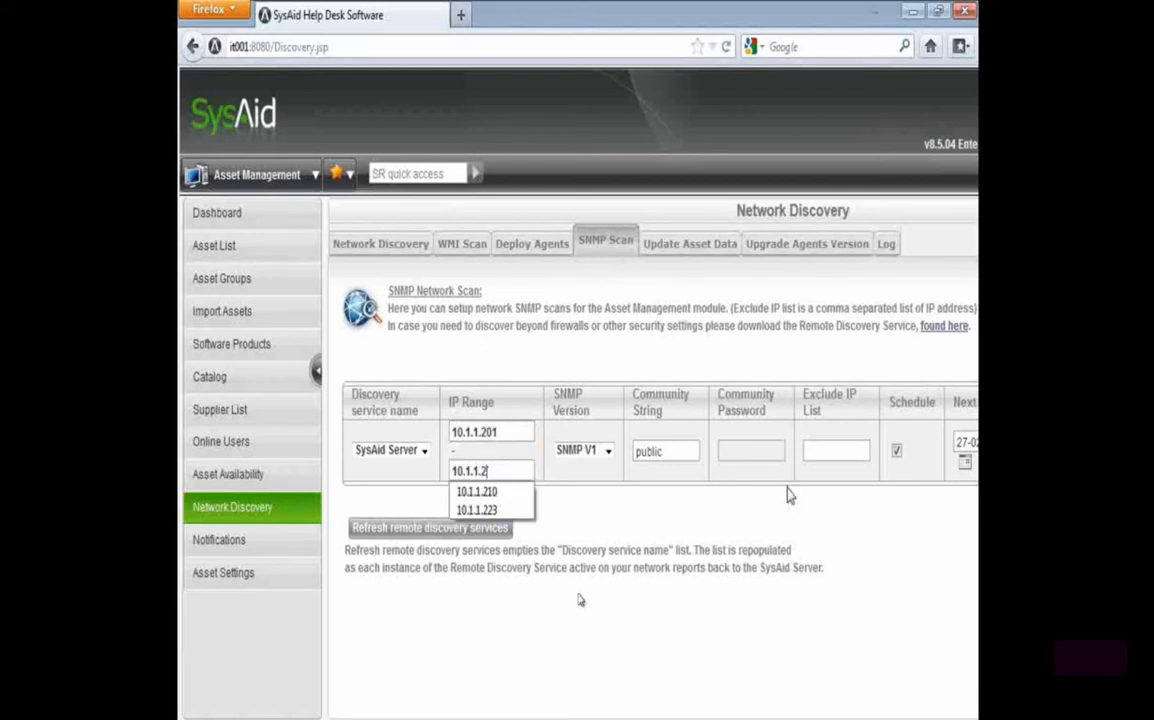
pyautogui.write('30')
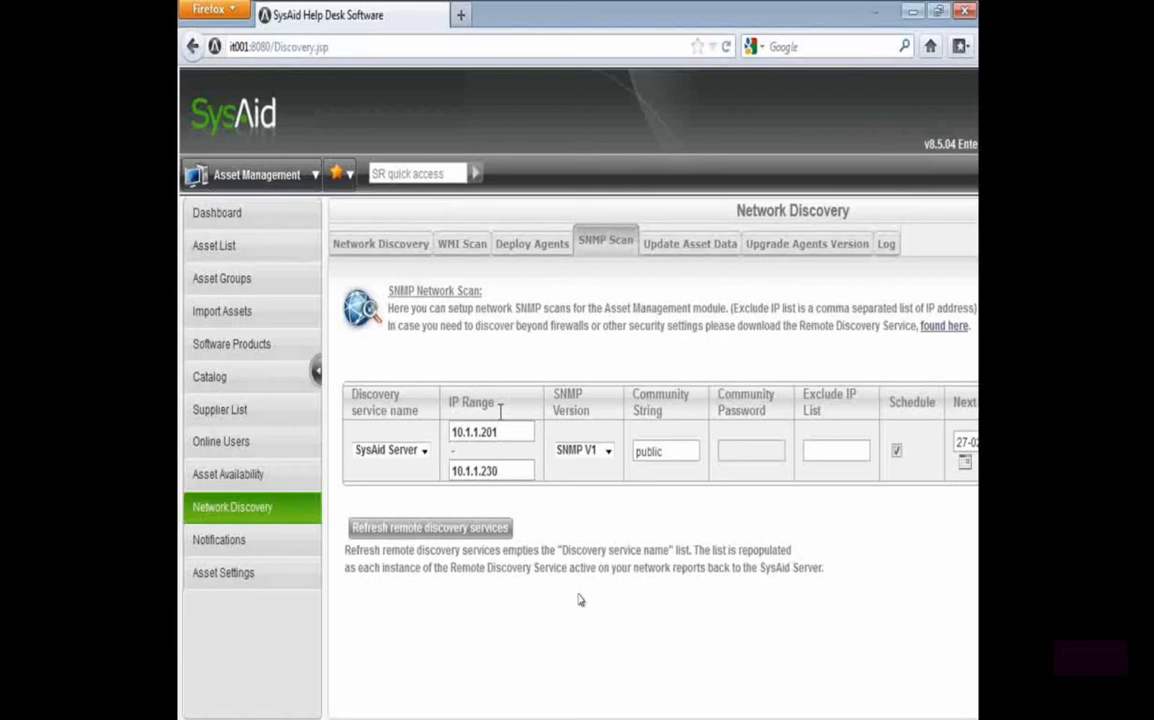
# Examine the available SNMP versions and the community string of the scan entry
pyautogui.click(593, 455)
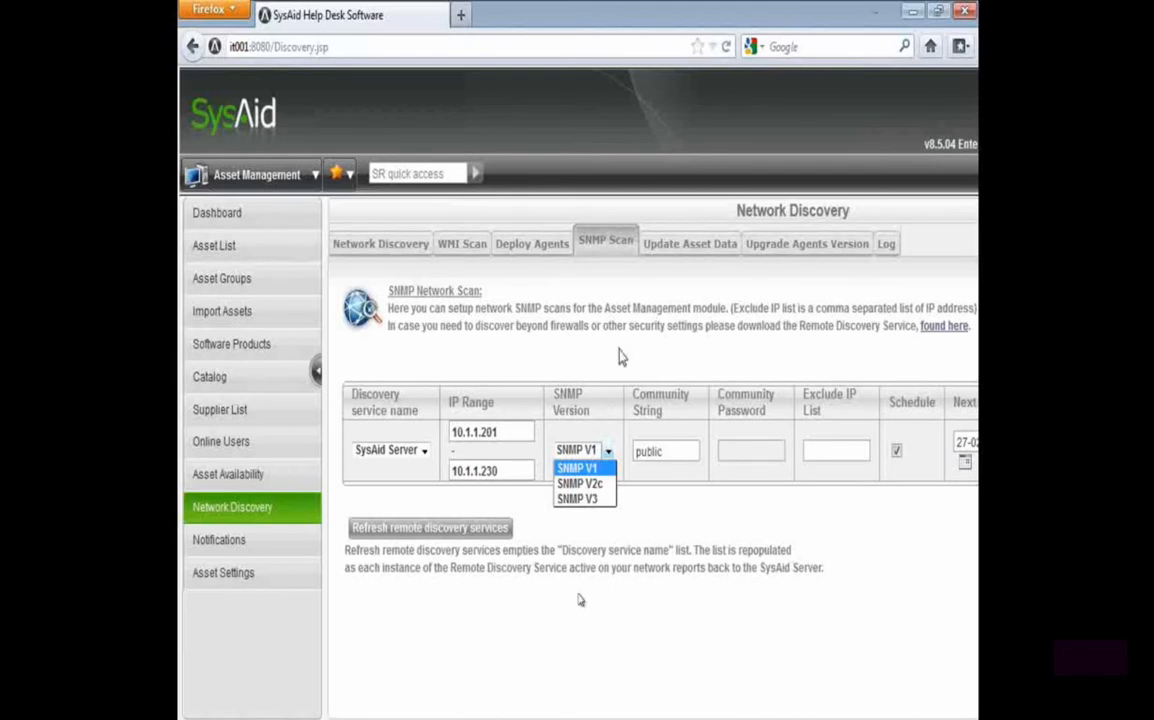
pyautogui.click(643, 419)
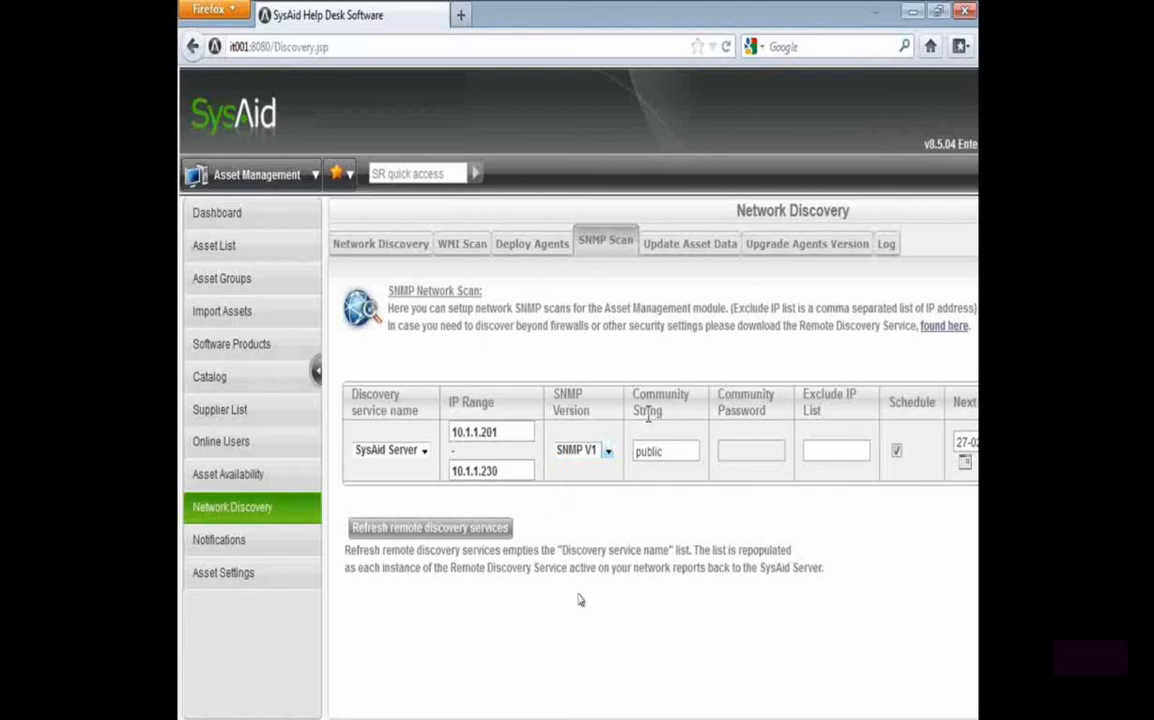
pyautogui.moveTo(690, 451); pyautogui.dragTo(566, 471)
pyautogui.hscroll(3, 580, 600)
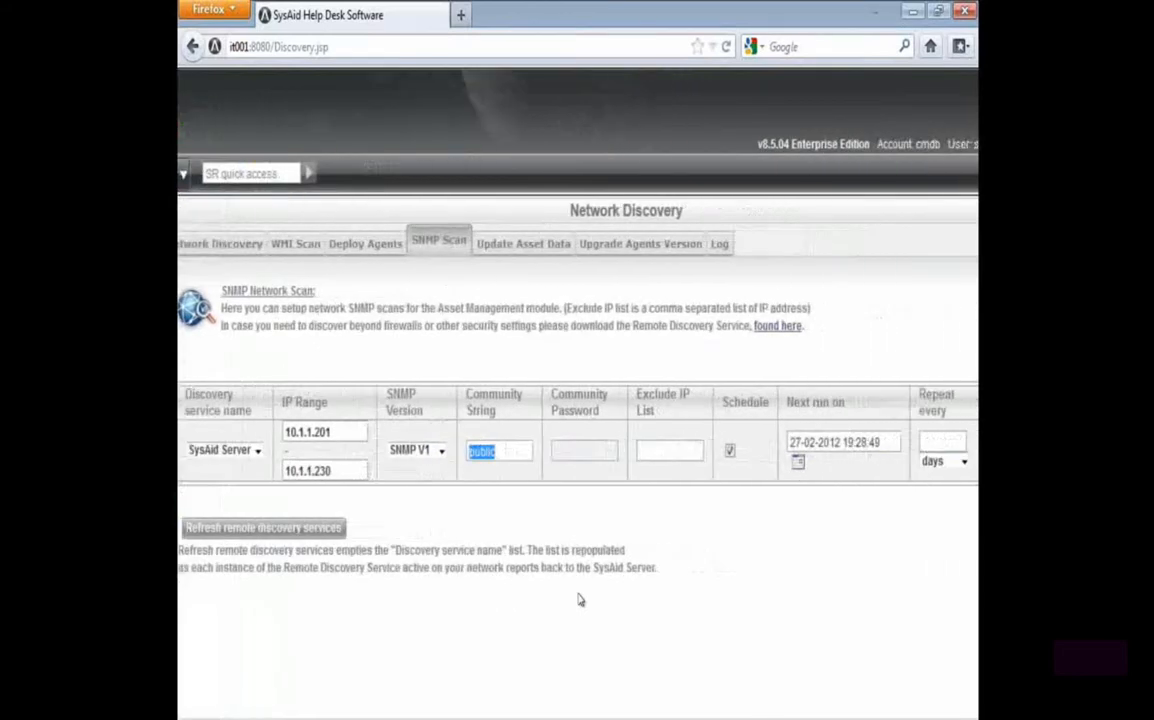
# Try out the Exclude IP List with 10.1.1.203,10.1.1.204 and clear it again
pyautogui.click(614, 459)
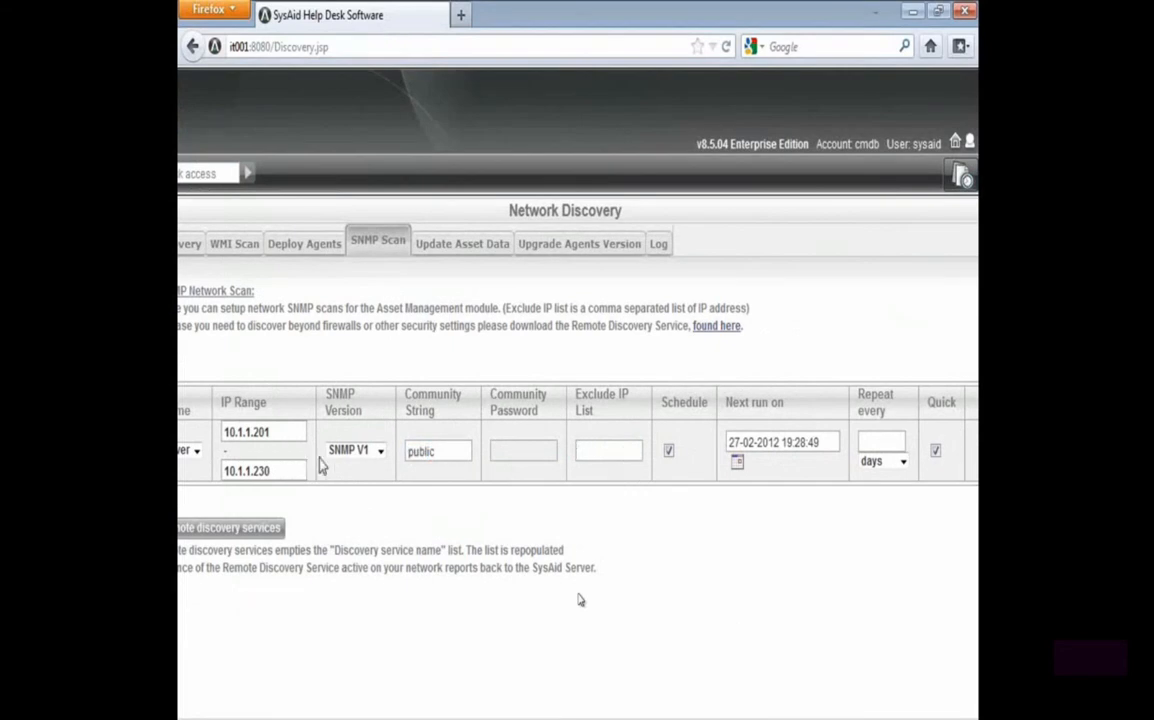
pyautogui.write('10.1.1')
pyautogui.write('3')
pyautogui.press('Left')
pyautogui.press('Left')
pyautogui.press('Left')
pyautogui.write('.')
pyautogui.press('End')
pyautogui.write(',')
pyautogui.write('10.1.1.2')
pyautogui.write('04')
pyautogui.hotkey('ctrl', 'a')
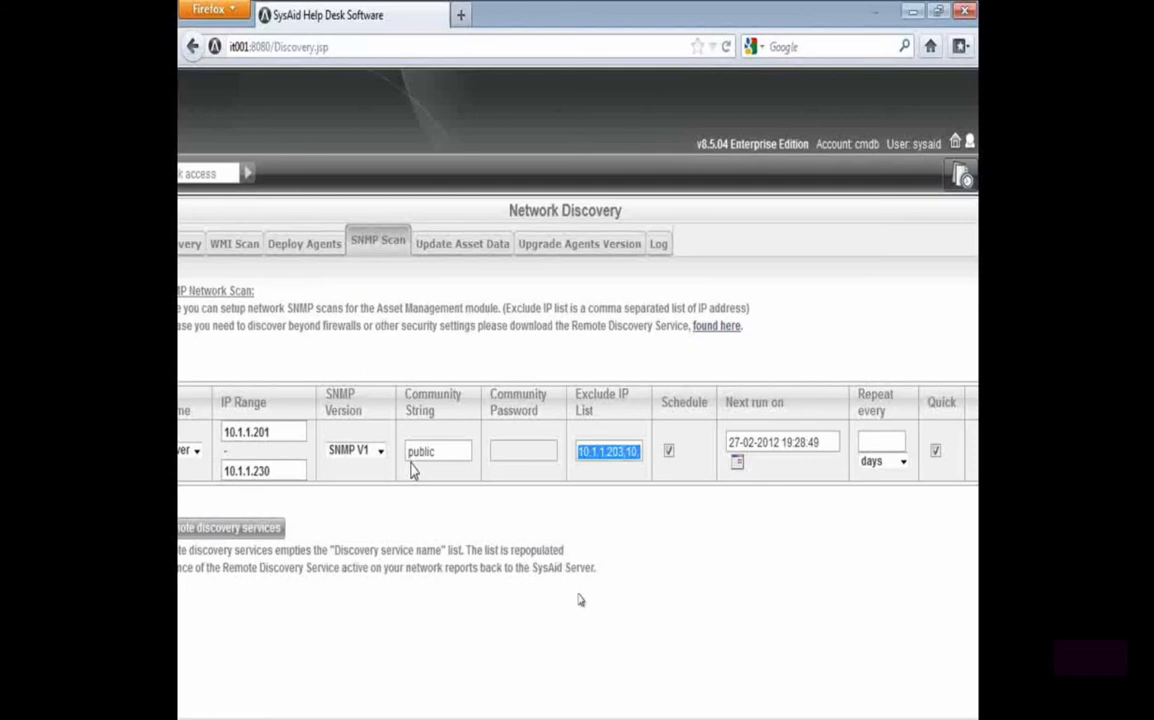
pyautogui.press('Delete')
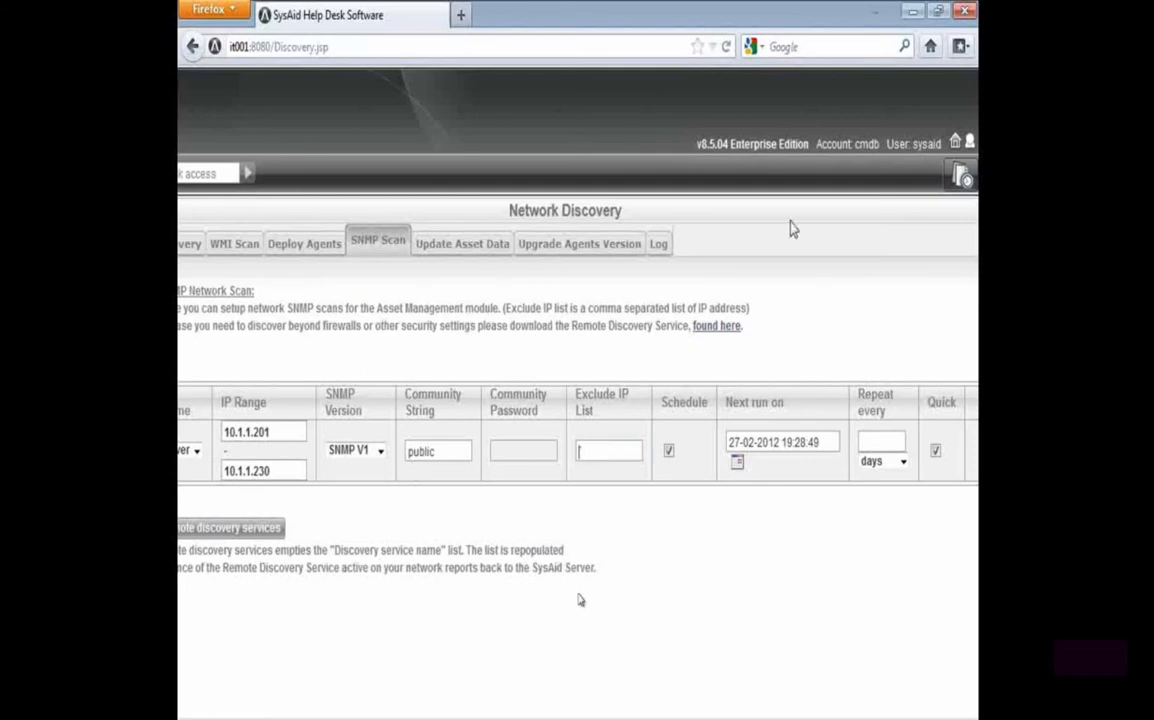
pyautogui.doubleClick(683, 401)
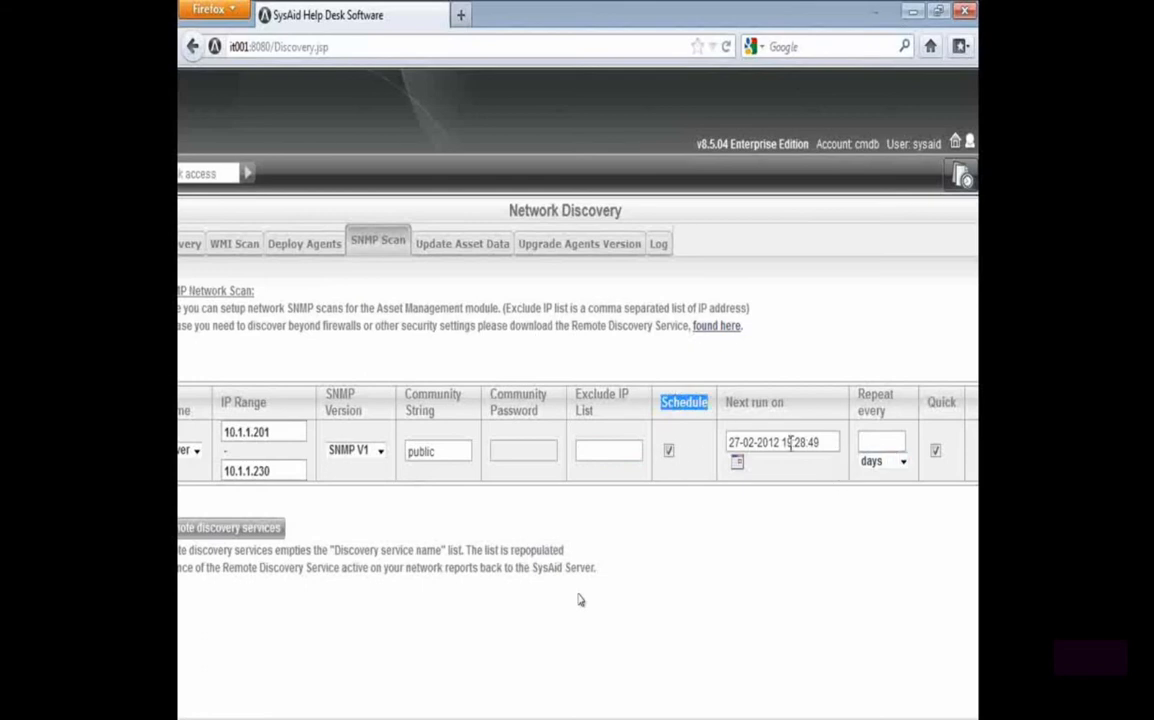
pyautogui.click(733, 442)
pyautogui.doubleClick(790, 444)
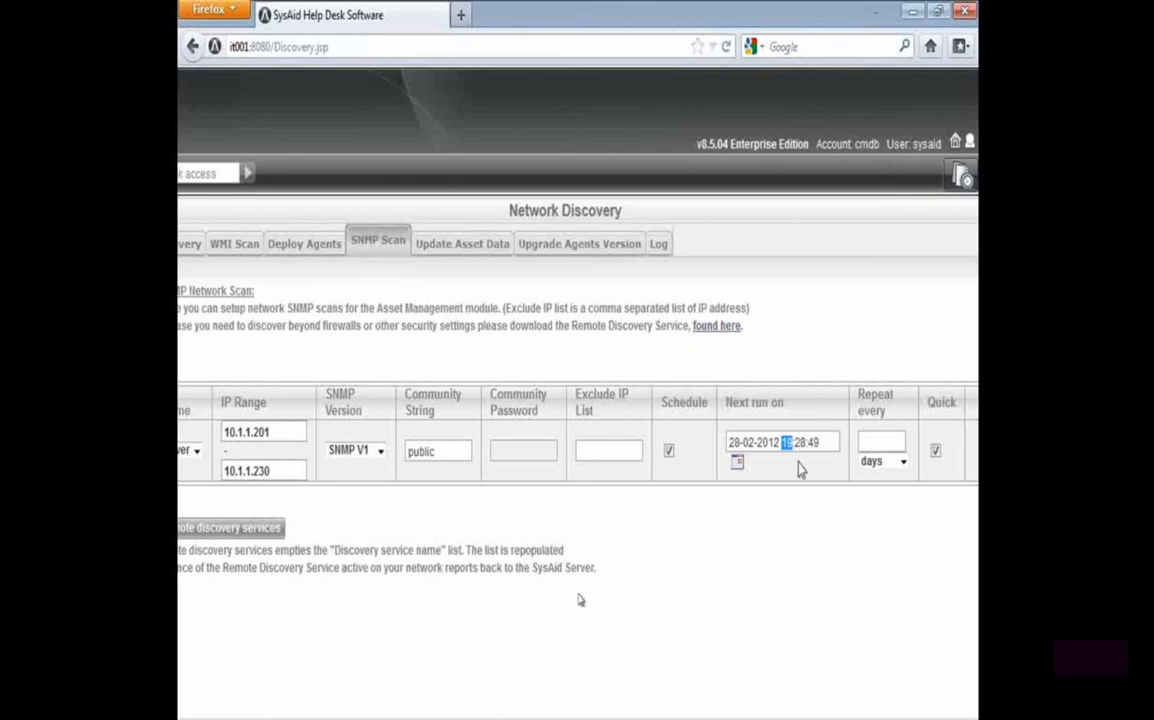
pyautogui.write('21')
pyautogui.doubleClick(800, 444)
pyautogui.write('00')
pyautogui.doubleClick(813, 443)
pyautogui.write('00')
pyautogui.doubleClick(785, 443)
pyautogui.write('10')
# Set the SNMP scan to repeat every 1 day and review the Quick option
pyautogui.click(888, 449)
pyautogui.write('1')
pyautogui.click(876, 478)
pyautogui.hscroll(1, 580, 600)
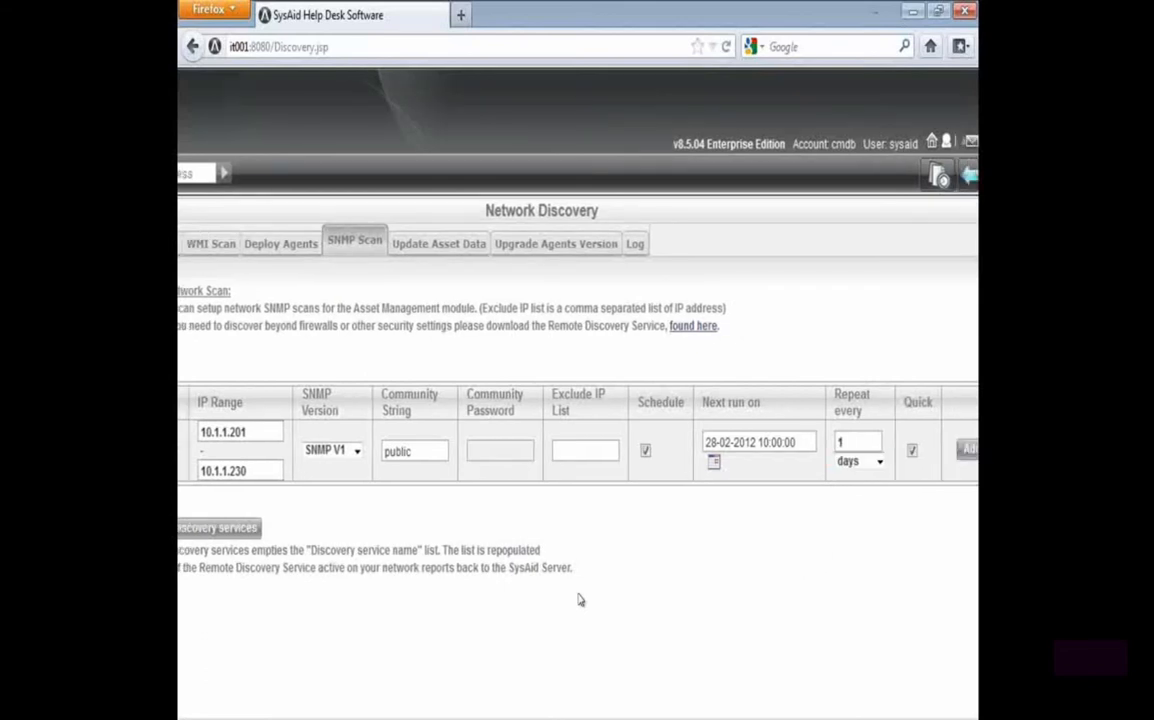
pyautogui.moveTo(869, 408); pyautogui.dragTo(892, 412)
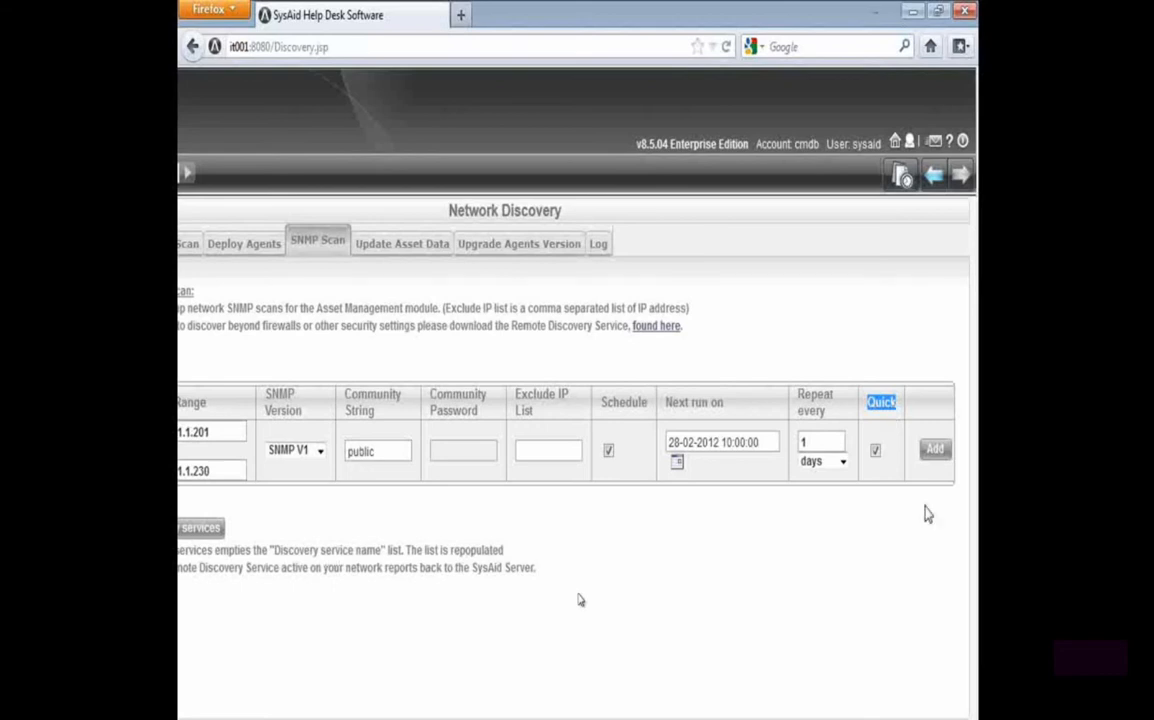
# Add the configured SNMP scan entry to the list and run it immediately
pyautogui.click(936, 451)
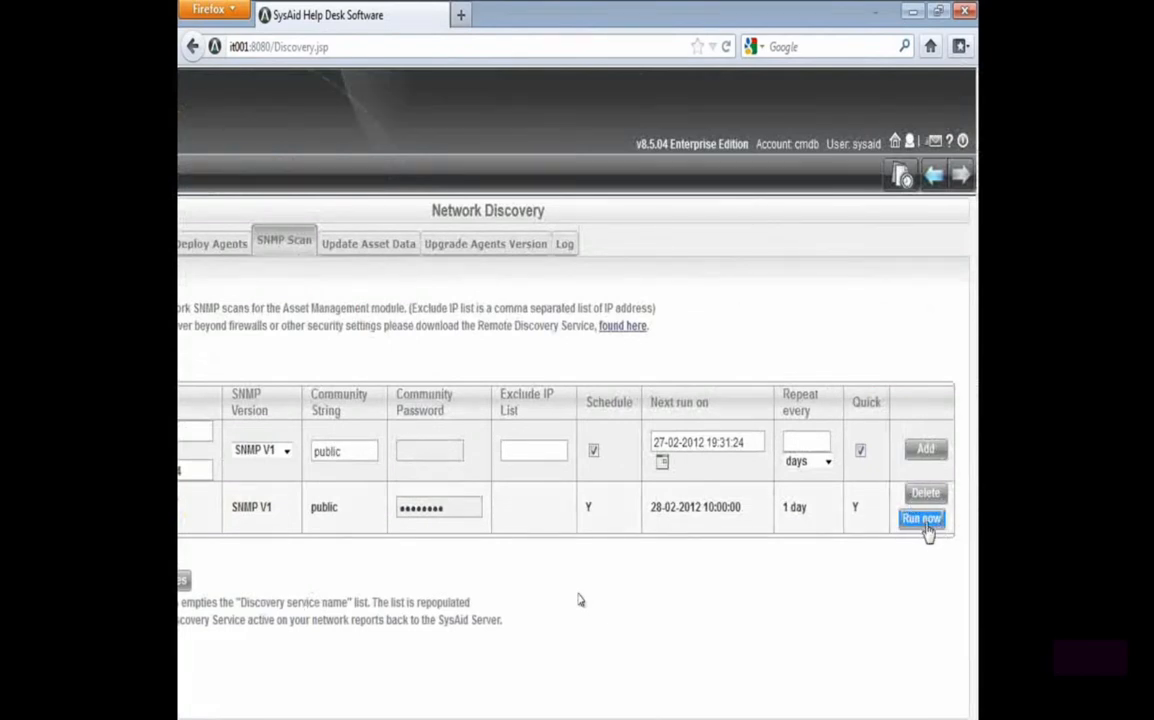
pyautogui.click(922, 520)
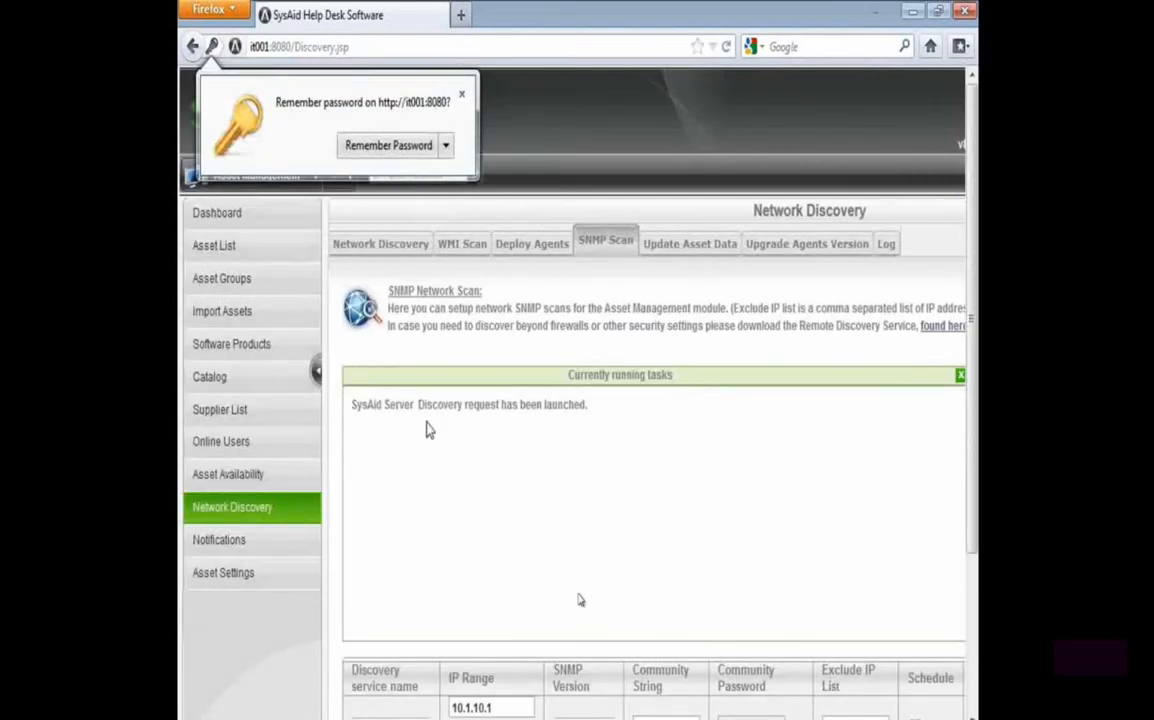
pyautogui.moveTo(352, 410); pyautogui.dragTo(630, 418)
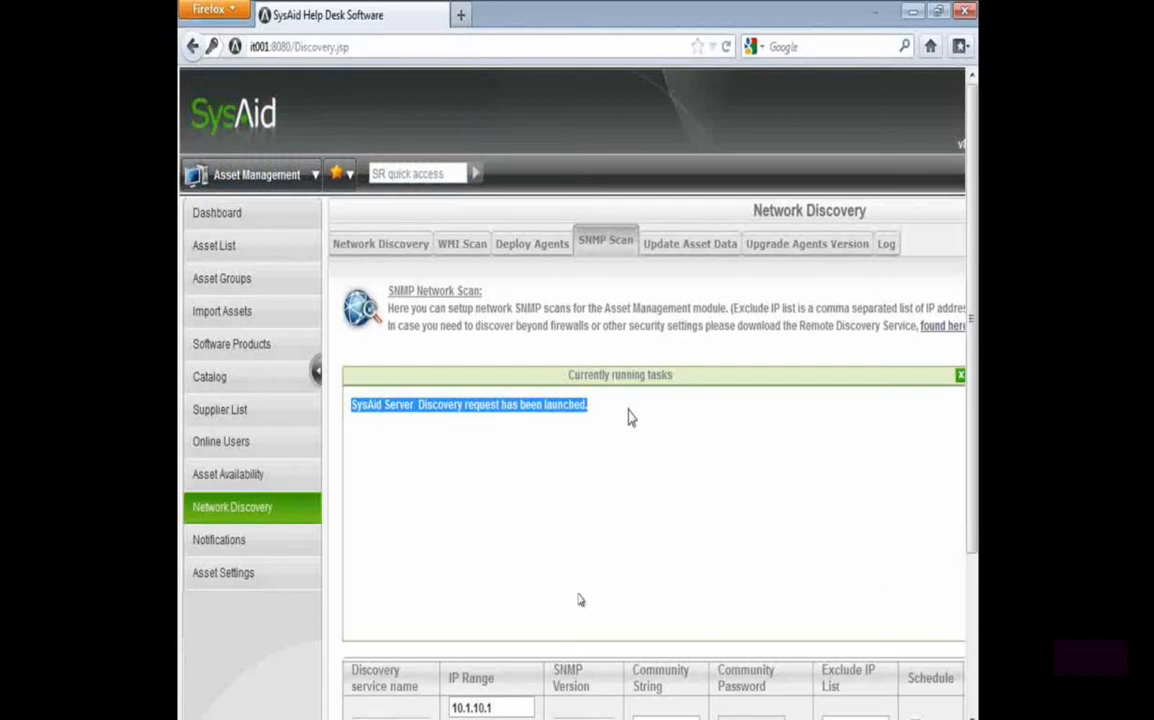
pyautogui.click(671, 345)
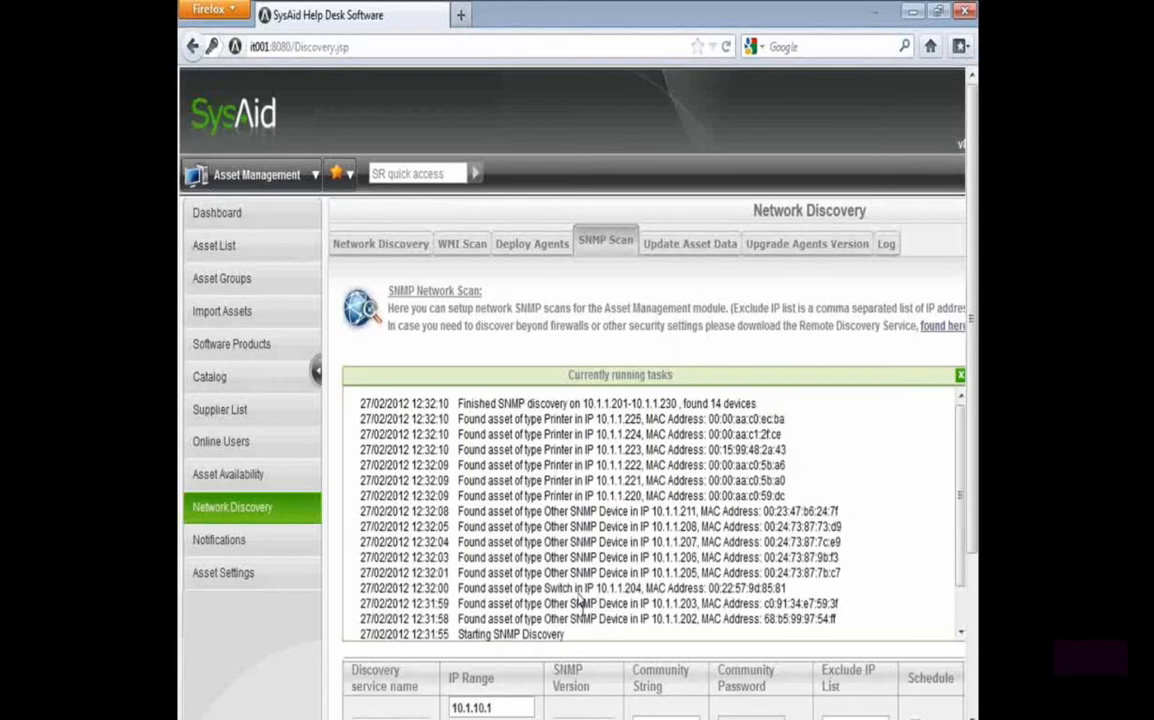
# Examine the discovery log's entries for the switch, the printers and the finished scan
pyautogui.moveTo(543, 588); pyautogui.dragTo(700, 590)
pyautogui.moveTo(543, 465); pyautogui.dragTo(584, 466)
pyautogui.moveTo(474, 404); pyautogui.dragTo(684, 404)
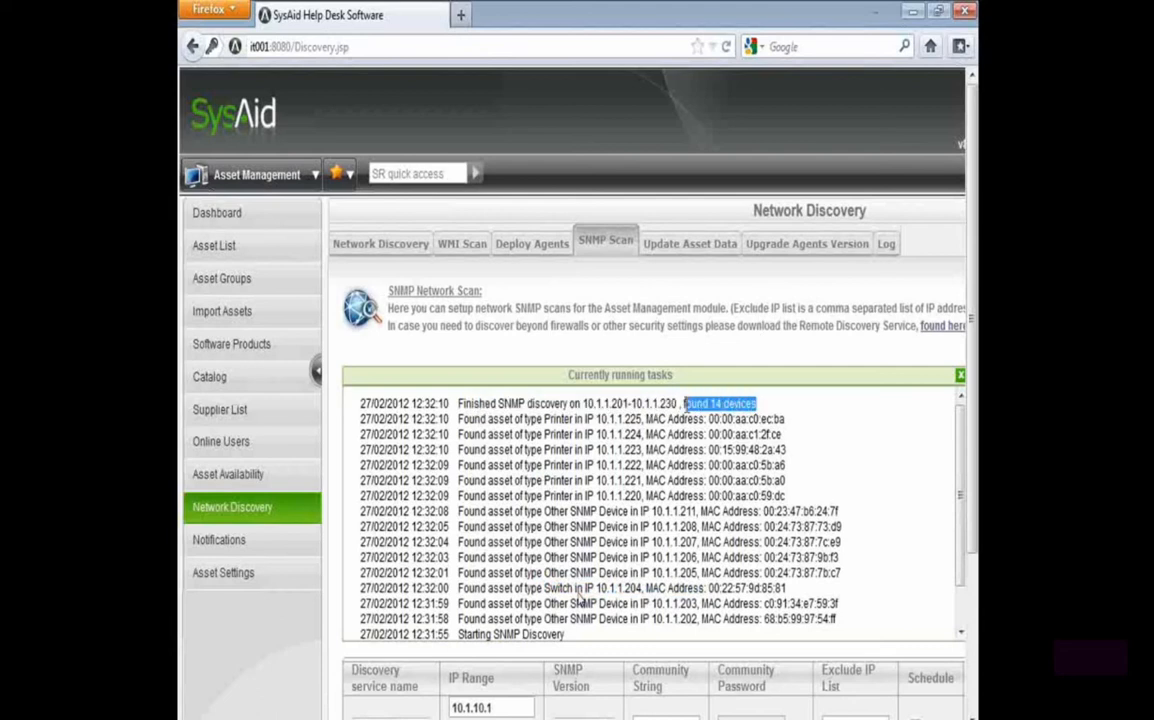
# Filter the asset list by the type Printer
pyautogui.click(251, 255)
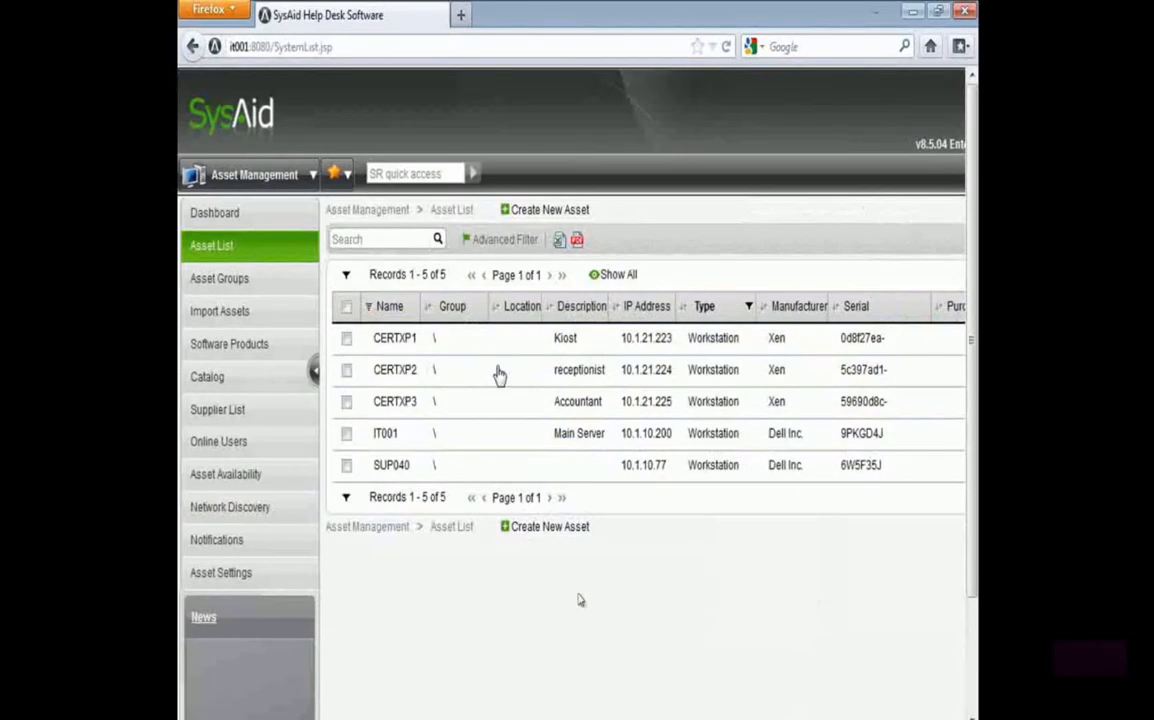
pyautogui.click(703, 307)
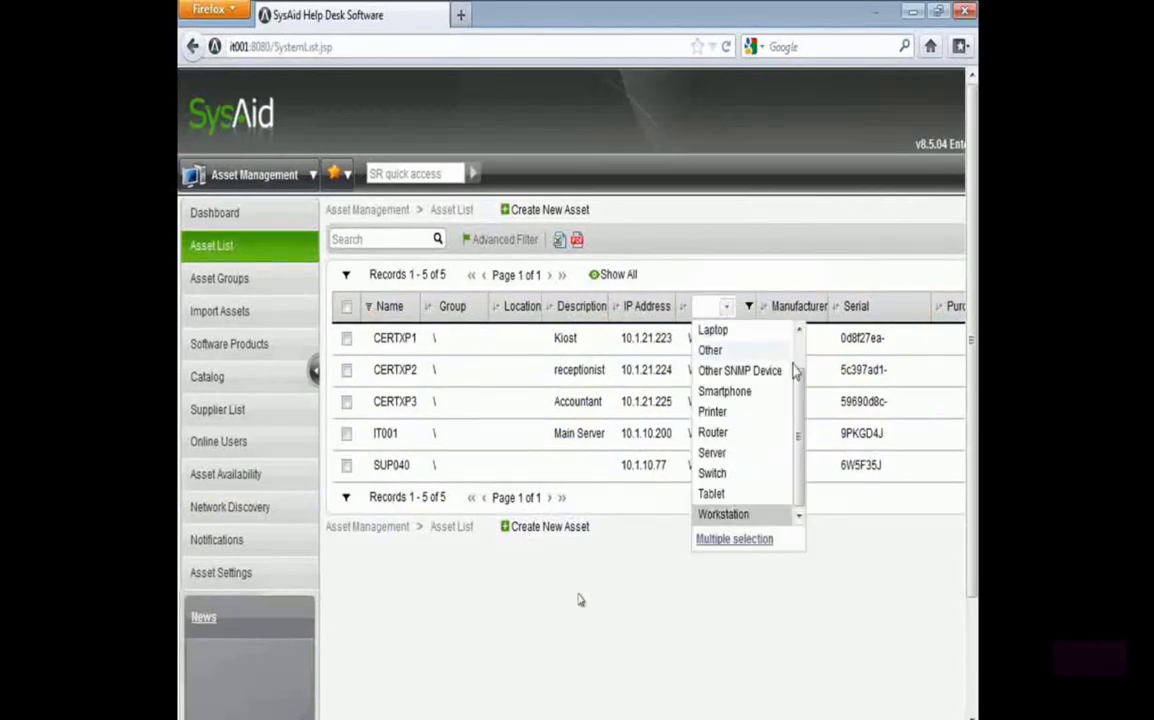
pyautogui.click(720, 412)
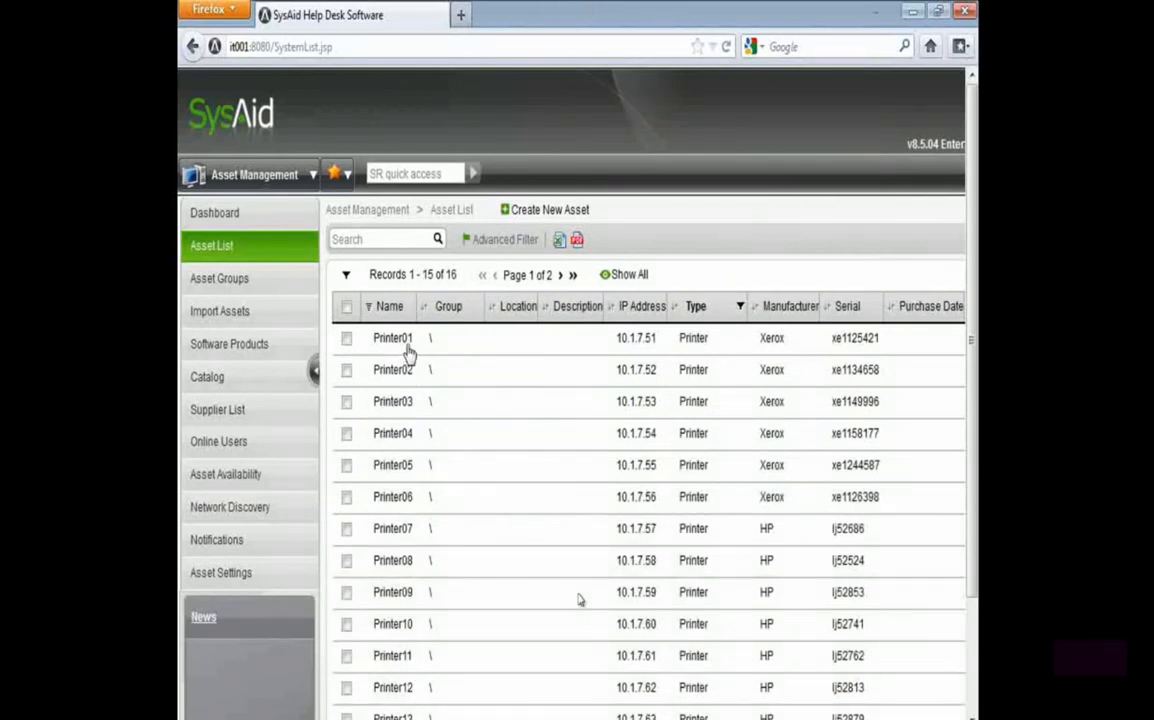
# Clear the Type filter so the asset list covers all asset types
pyautogui.click(735, 308)
pyautogui.click(720, 309)
pyautogui.click(703, 332)
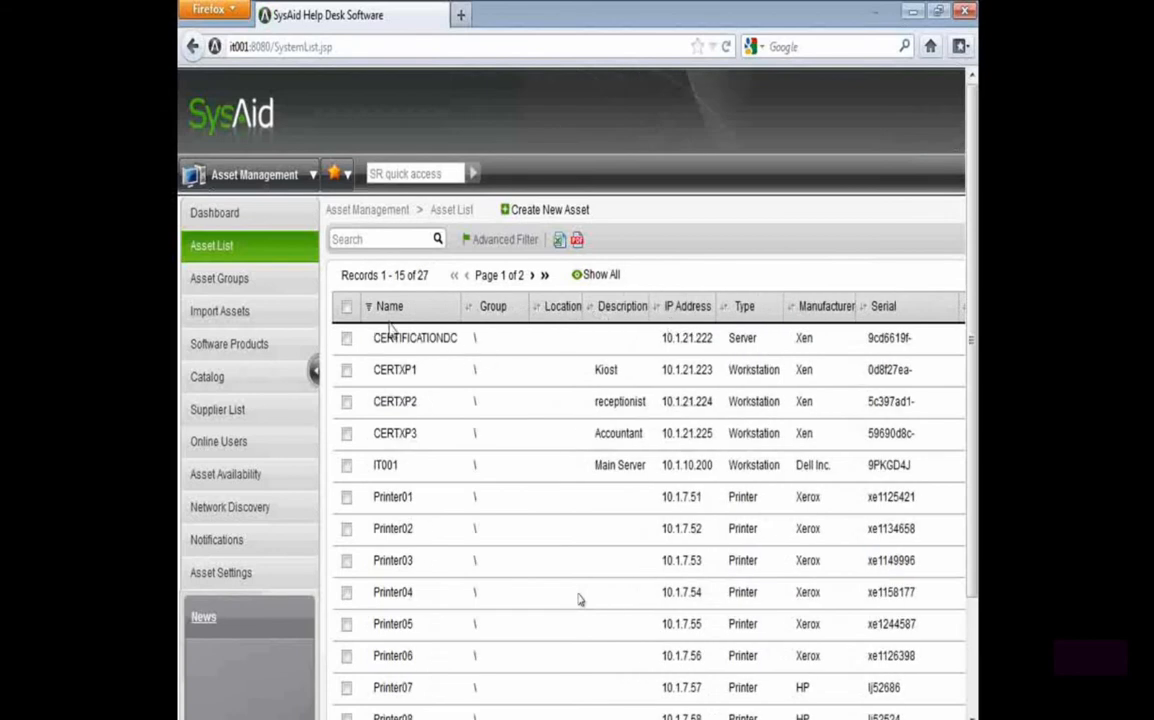
# Try searching the asset list for "sec" and clear the search term again
pyautogui.scroll(-3, 451, 335)
pyautogui.click(363, 99)
pyautogui.write('sec')
pyautogui.press('Return')
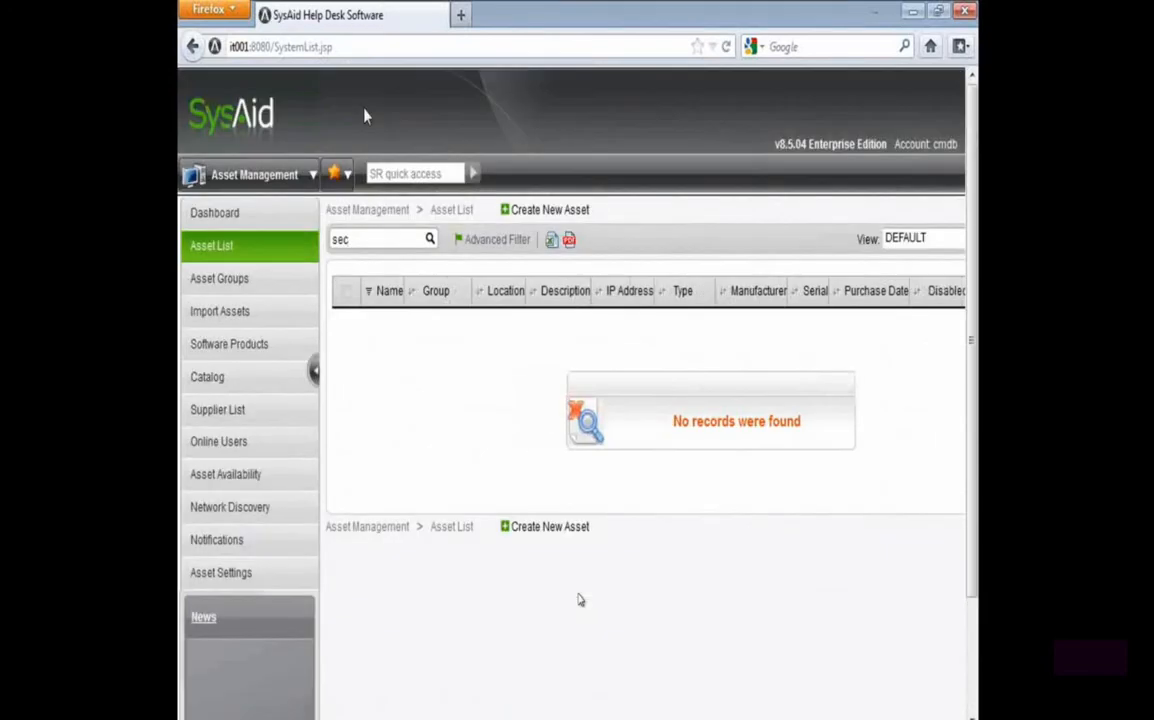
pyautogui.click(430, 240)
pyautogui.click(430, 241)
pyautogui.doubleClick(387, 240)
pyautogui.press('BackSpace')
pyautogui.press('Return')
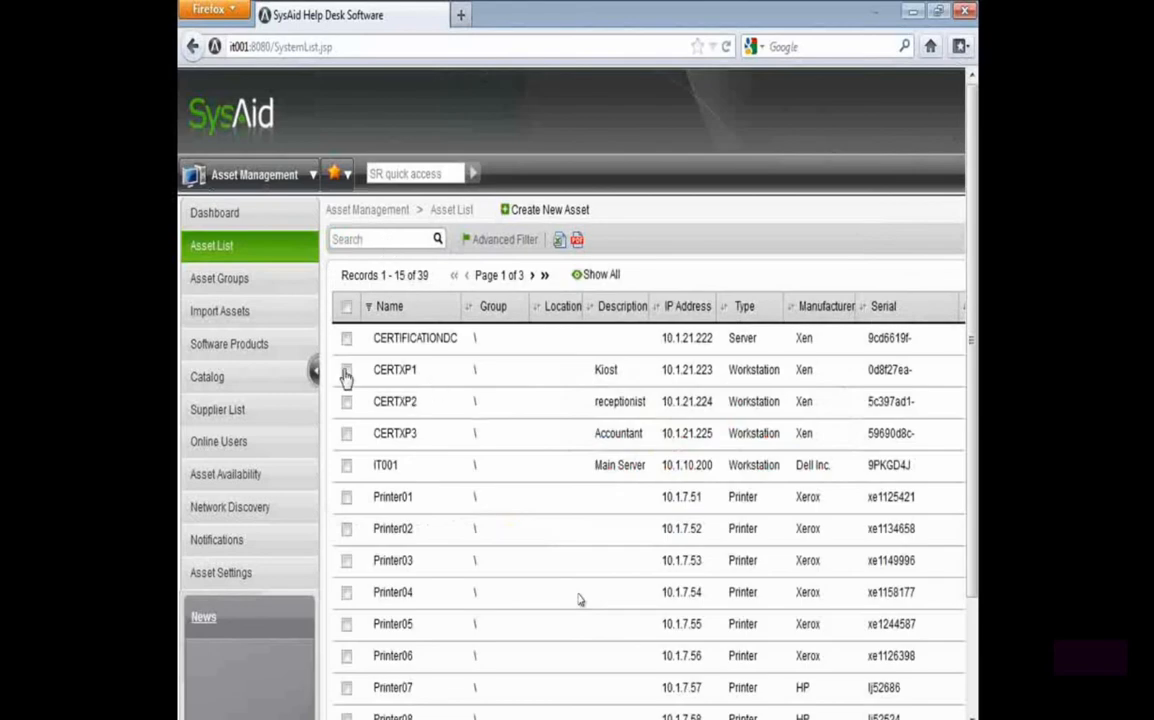
# Search the complete asset list for "sec"
pyautogui.click(408, 248)
pyautogui.write('sec')
pyautogui.press('Return')
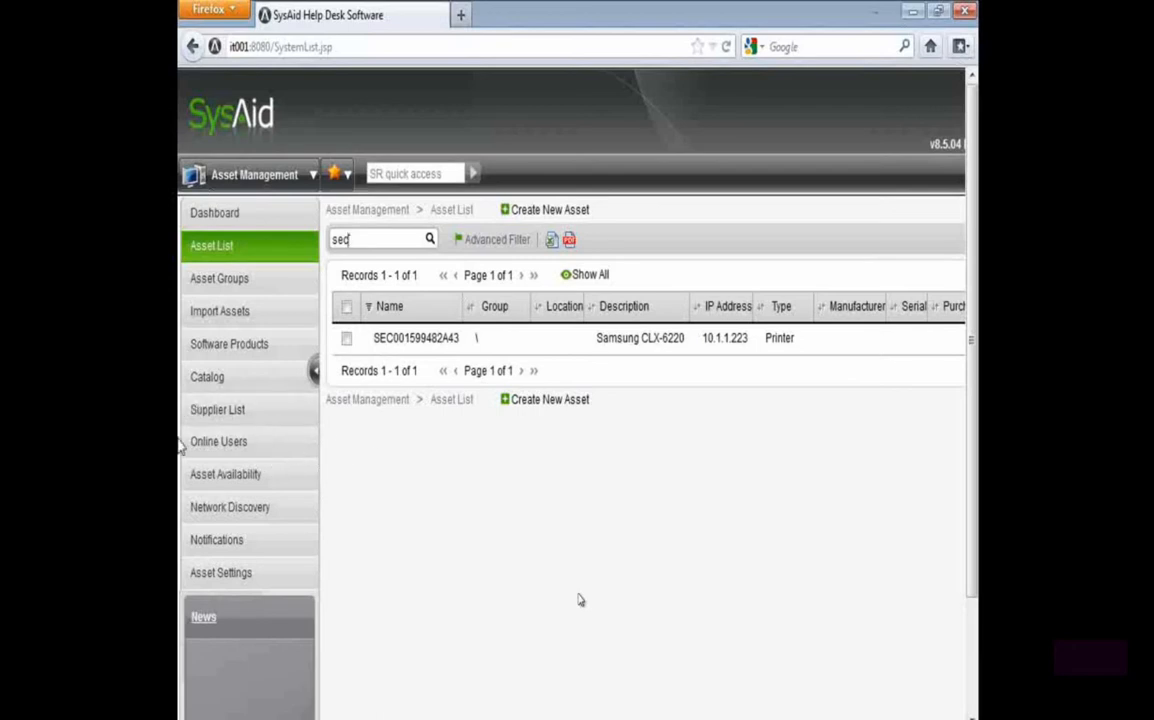
# Open the Customized SNMP OID-s in the asset settings and examine the Samsung Toner Left entry's display name and OID
pyautogui.click(252, 579)
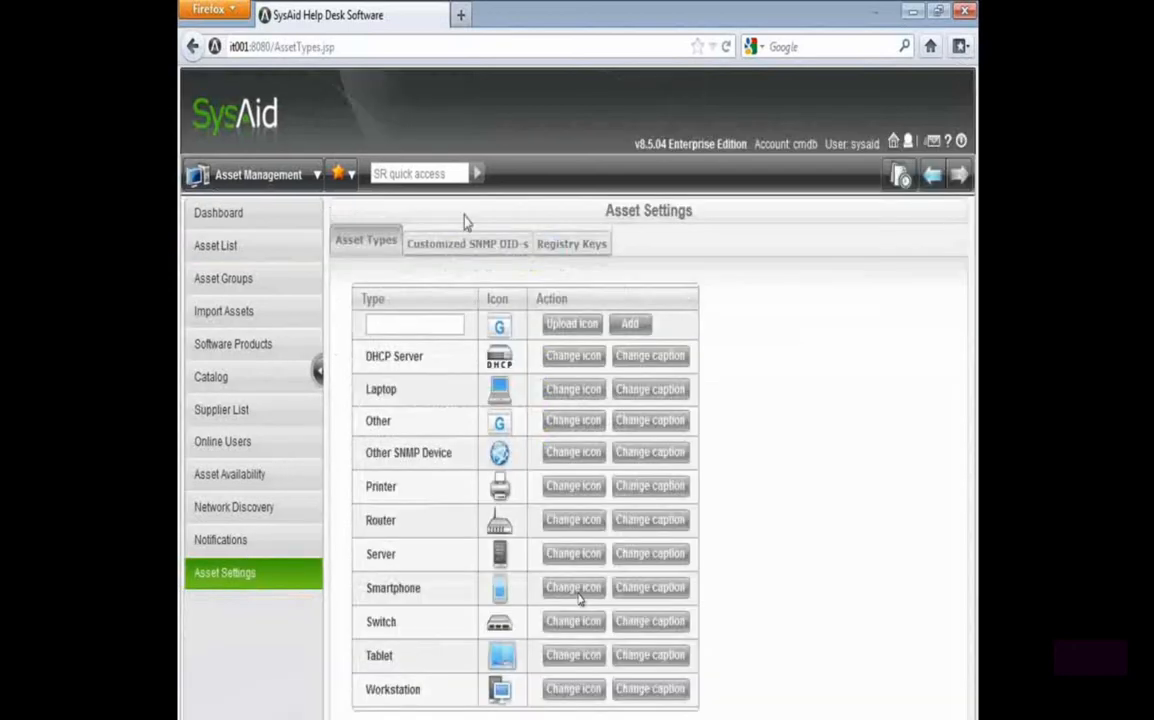
pyautogui.click(477, 245)
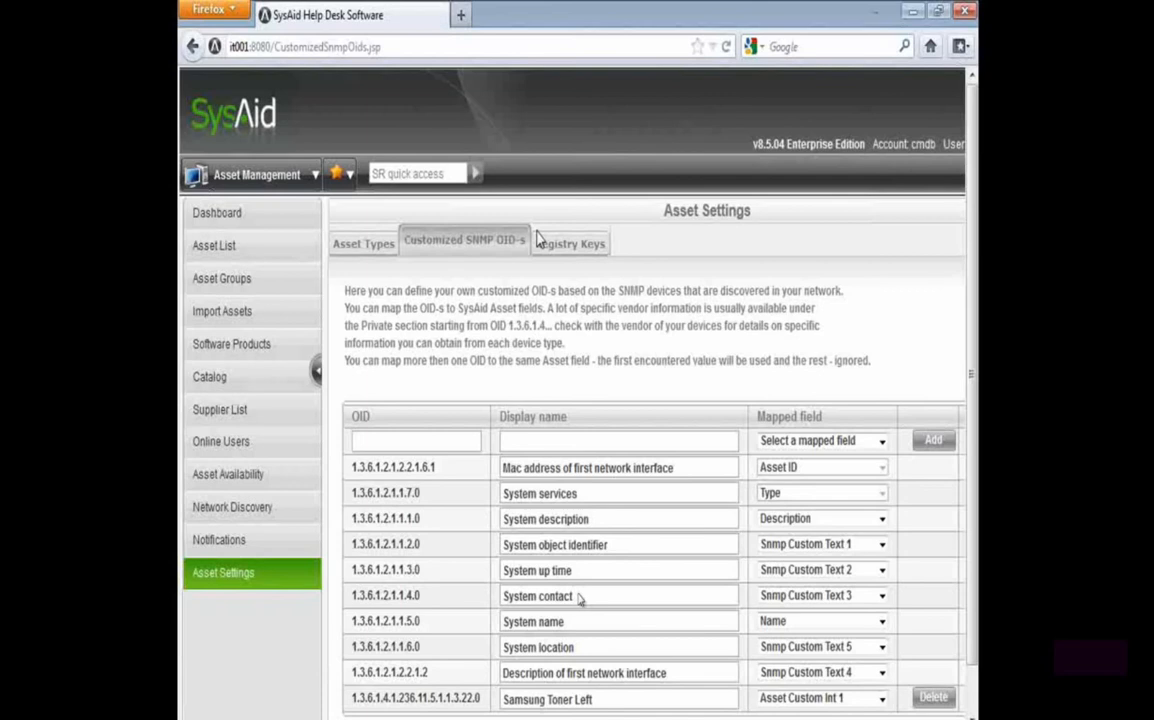
pyautogui.moveTo(611, 700); pyautogui.dragTo(373, 697)
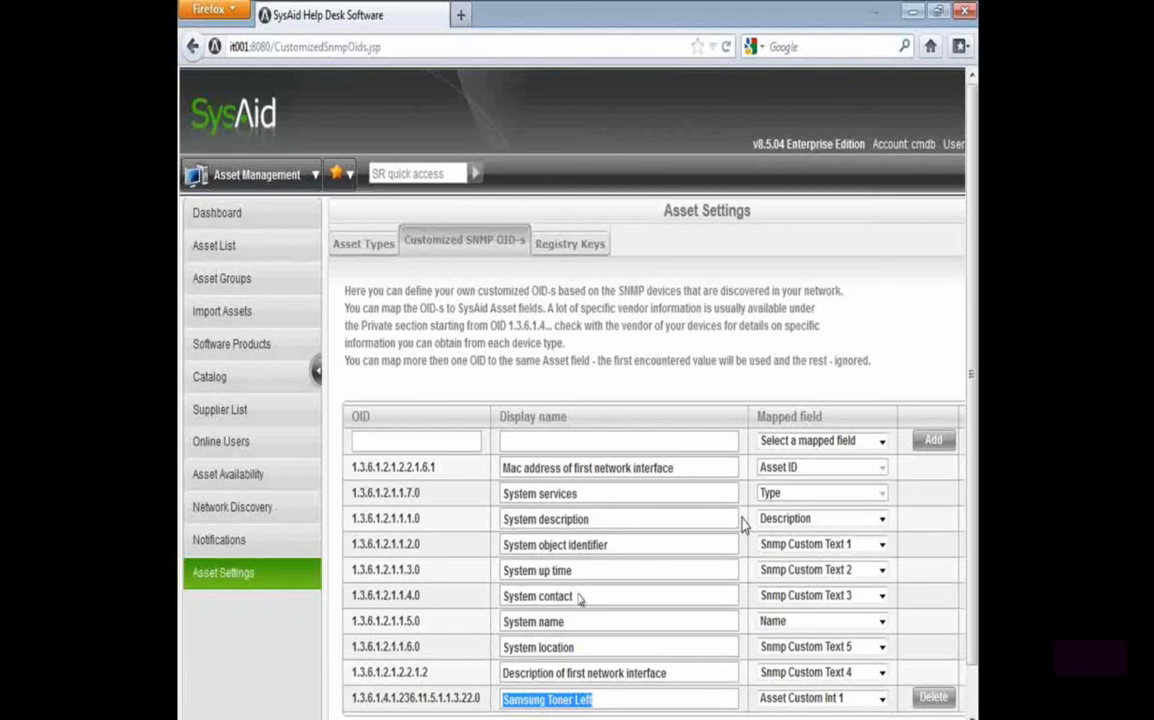
pyautogui.click(484, 708)
pyautogui.moveTo(484, 706); pyautogui.dragTo(352, 700)
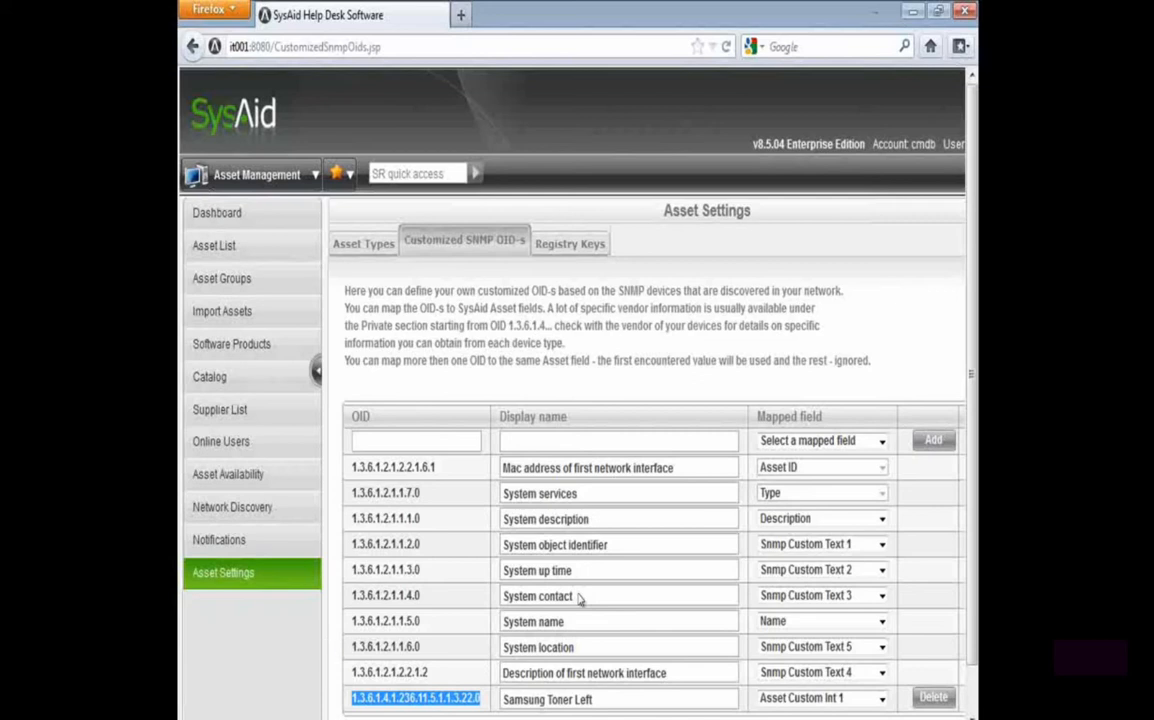
# Examine the mapped fields and the Filter and Editable options of the customized OIDs
pyautogui.moveTo(392, 718)
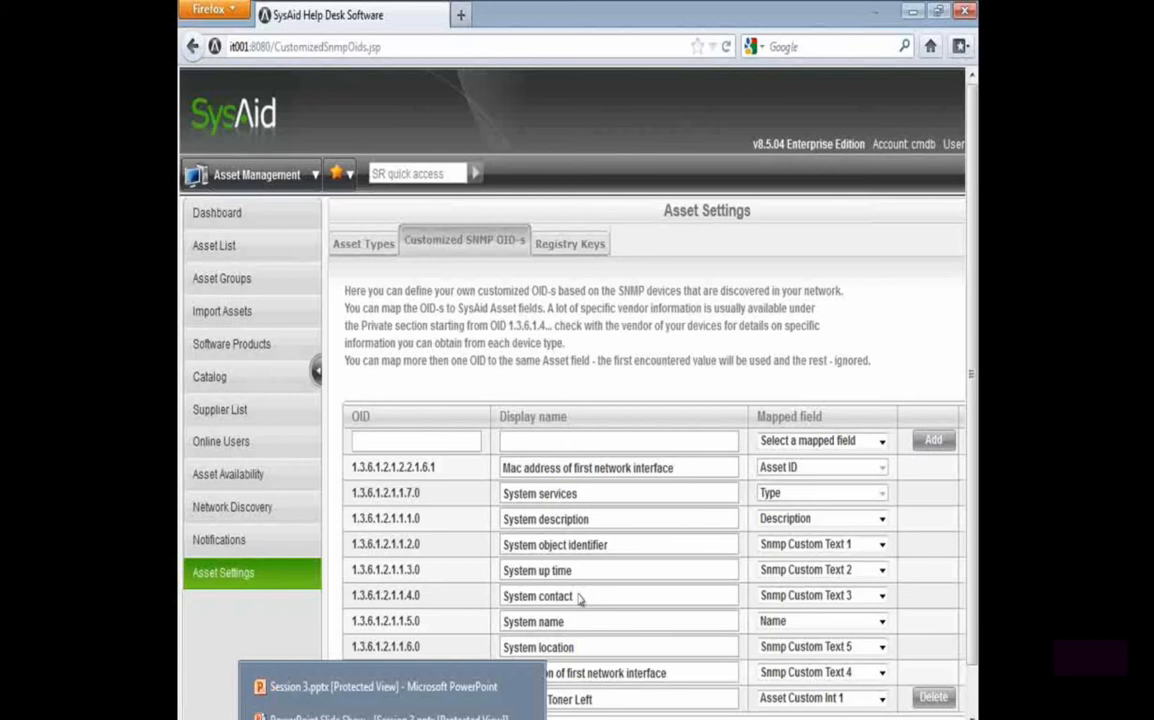
pyautogui.click(267, 624)
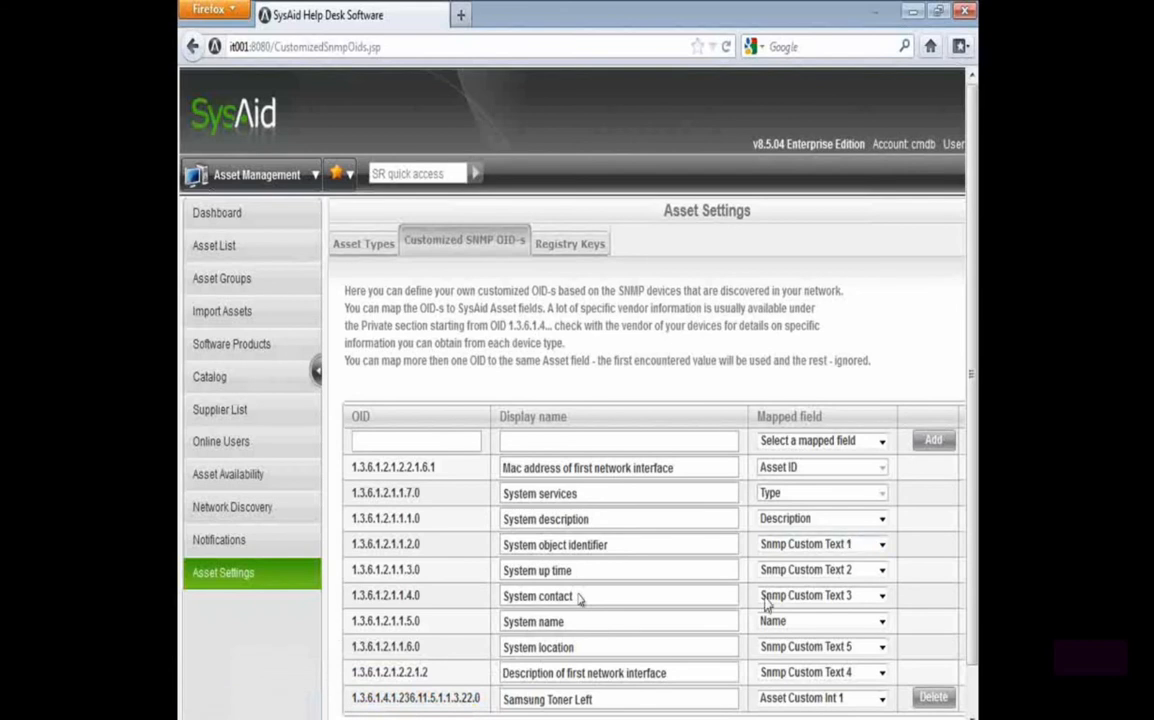
pyautogui.scroll(-1, 579, 597)
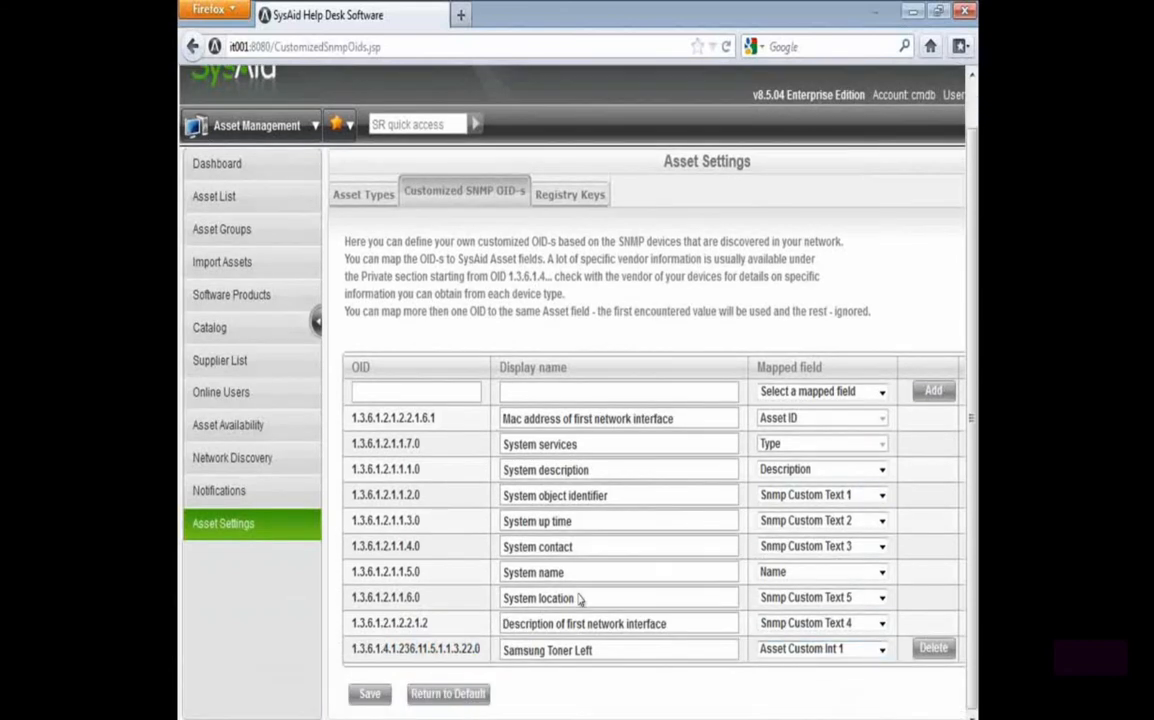
pyautogui.hscroll(3, 579, 597)
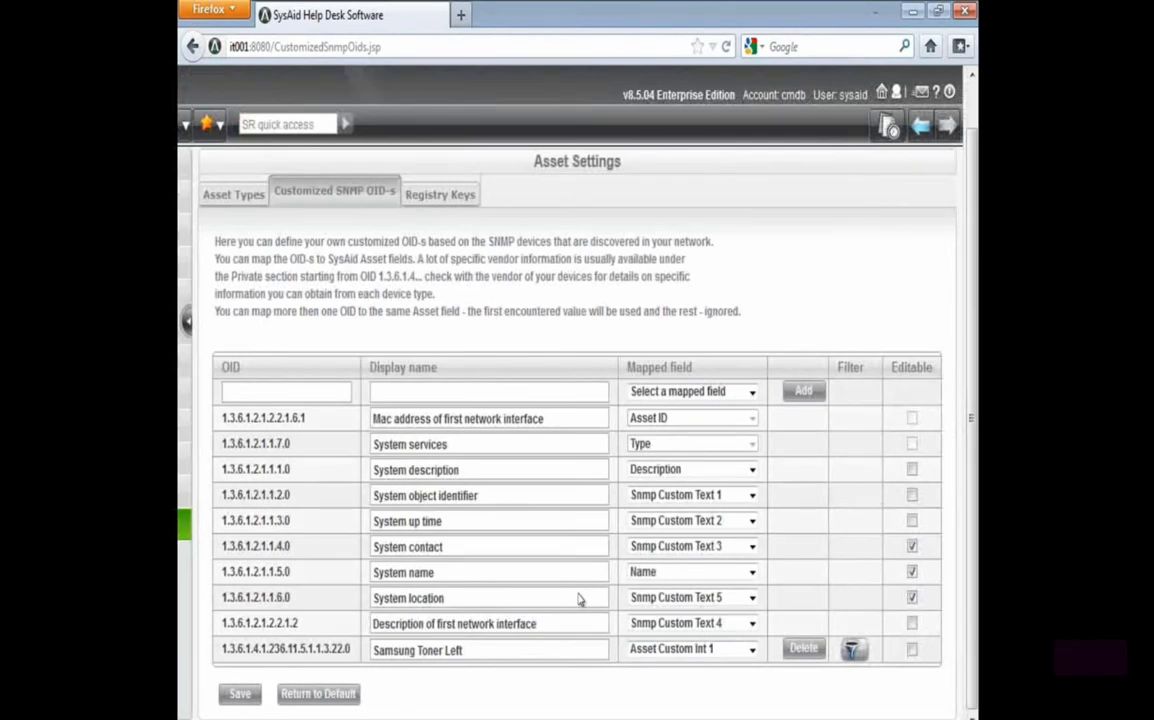
# Switch to the PowerPoint slide show to view the Future Proofing slide and return to SysAid in Firefox
pyautogui.press('super+4')
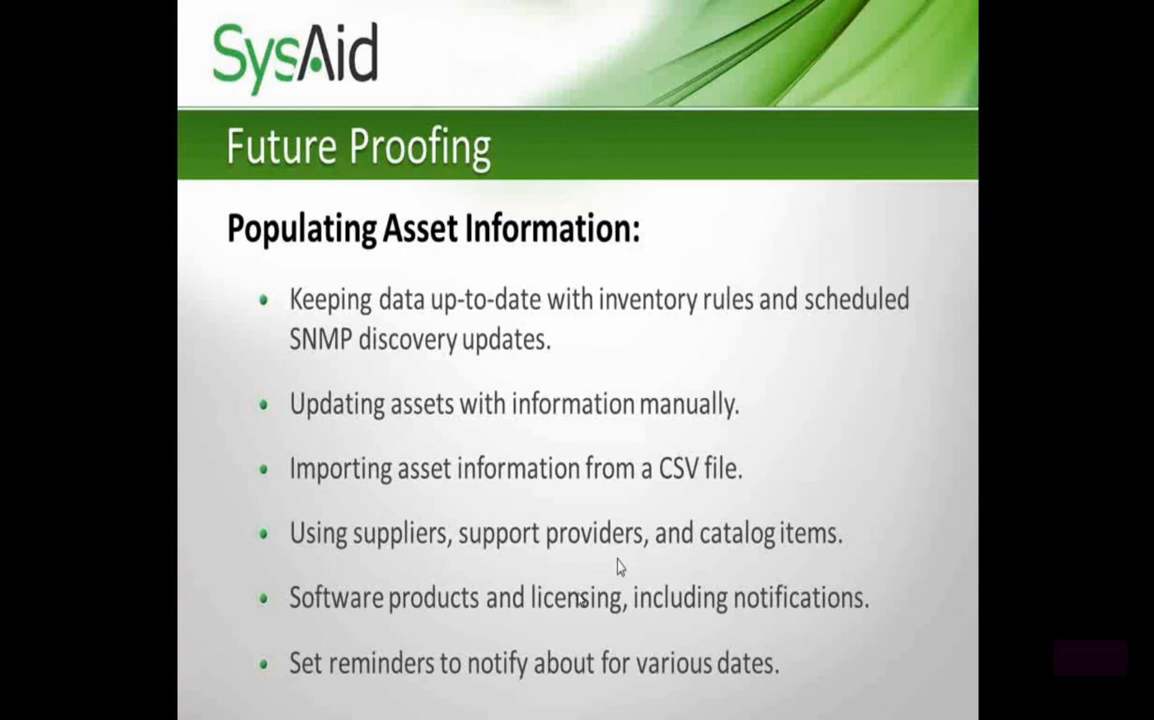
pyautogui.hotkey('alt', 'Tab')
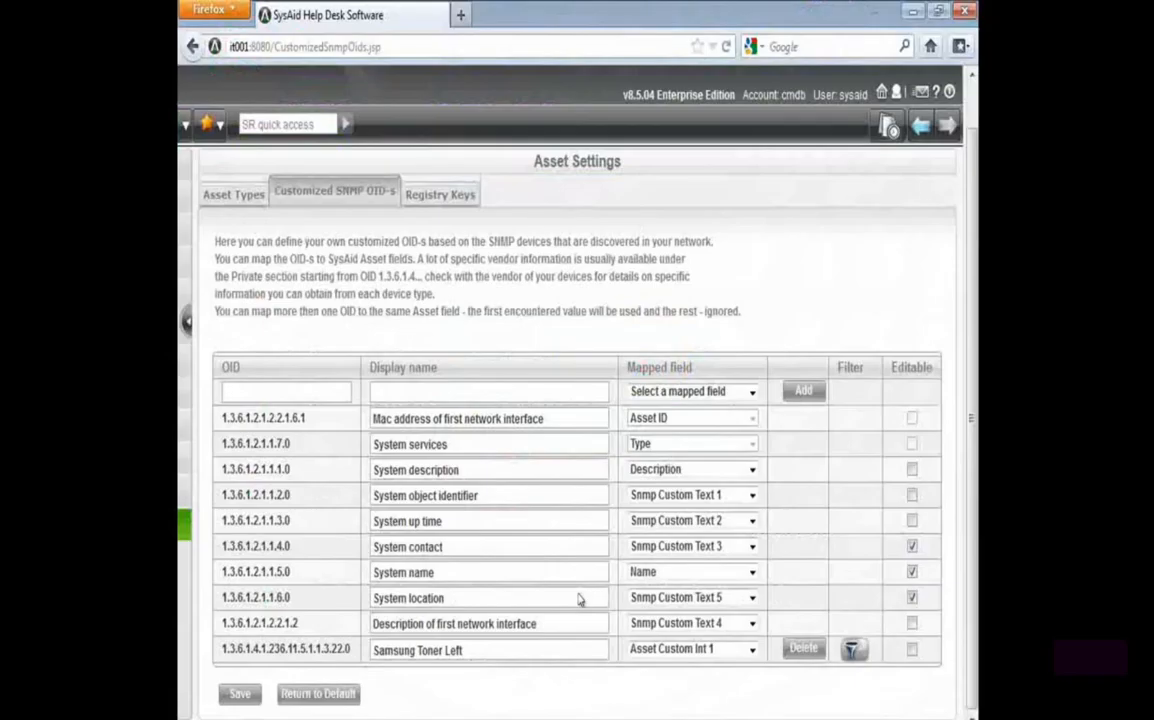
pyautogui.moveTo(425, 717); pyautogui.dragTo(306, 717)
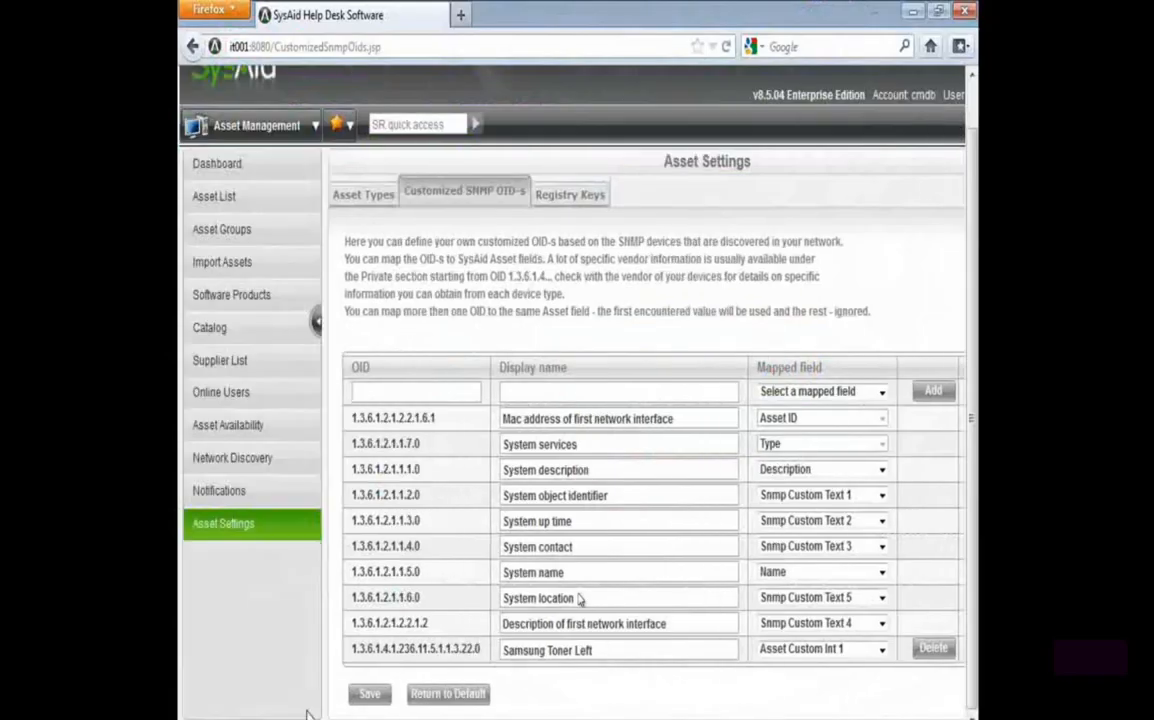
# Open the catalog and examine the OptiPlex 990 entry
pyautogui.click(209, 329)
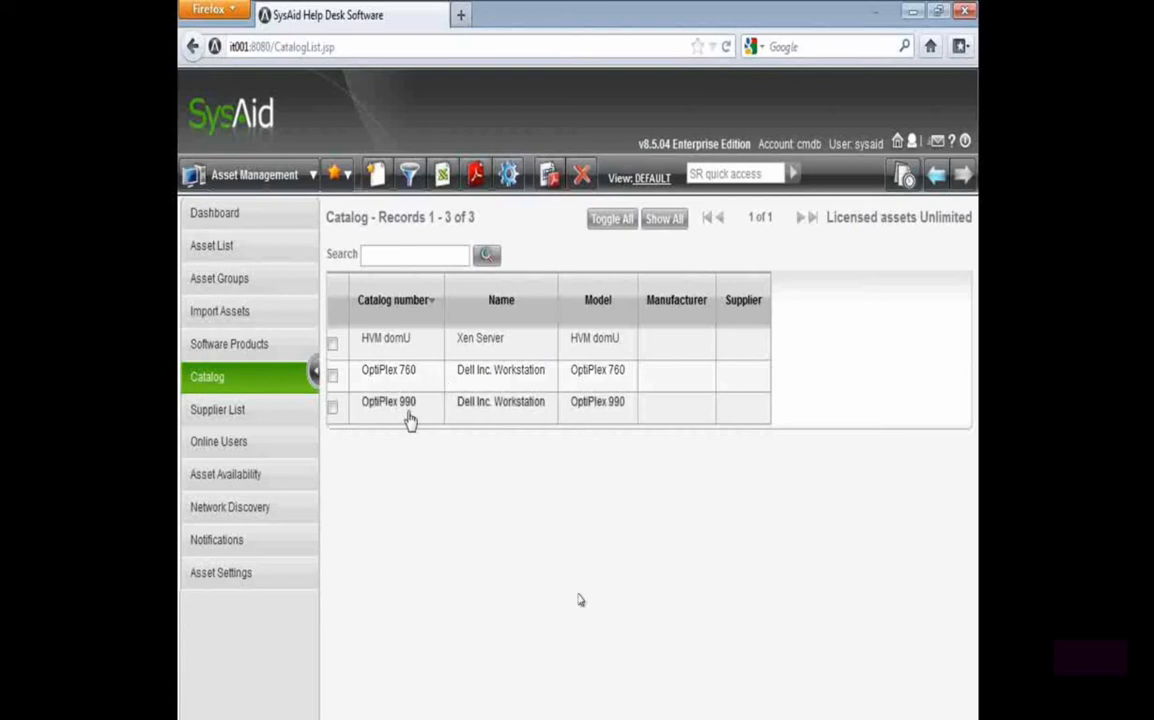
pyautogui.moveTo(365, 420); pyautogui.dragTo(701, 417)
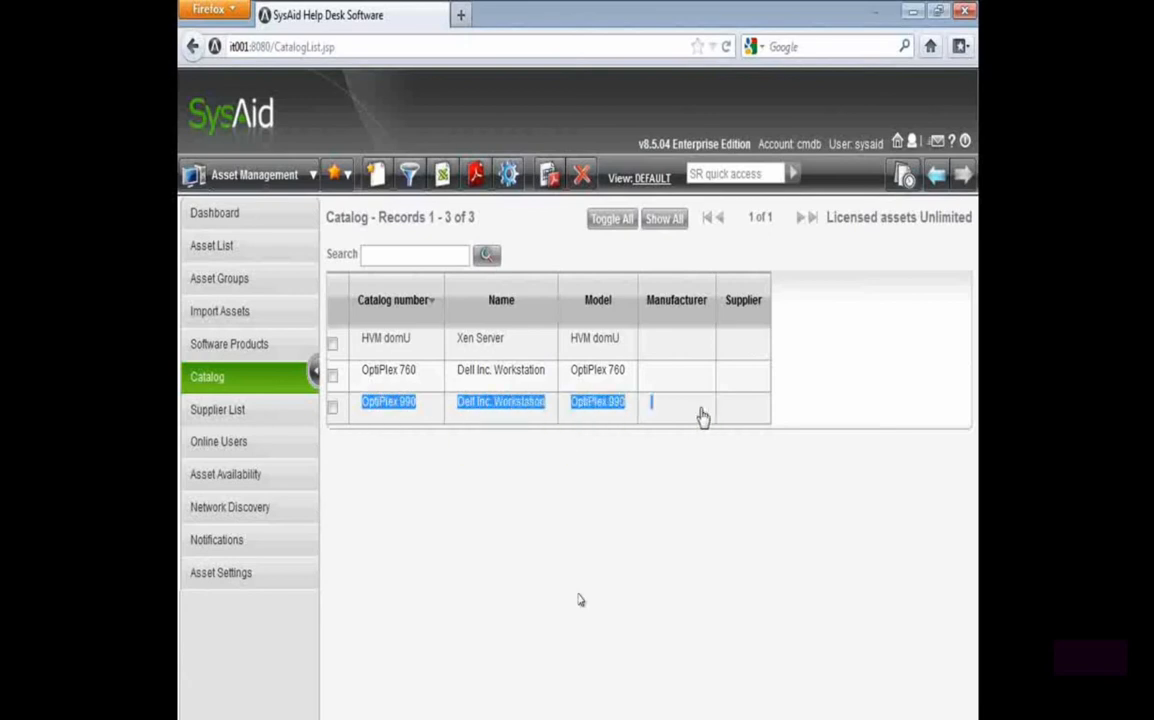
pyautogui.click(891, 469)
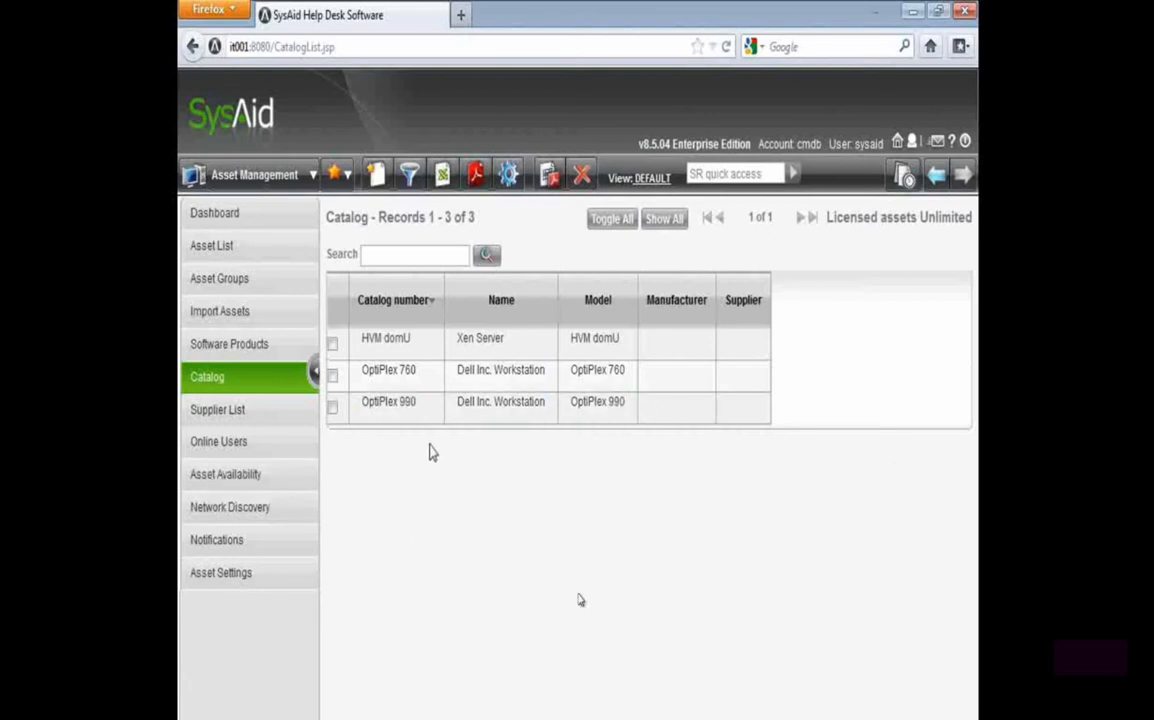
# Open the CERTXP1 asset and review the catalog items available for its catalog number without changing it
pyautogui.click(265, 248)
pyautogui.click(424, 371)
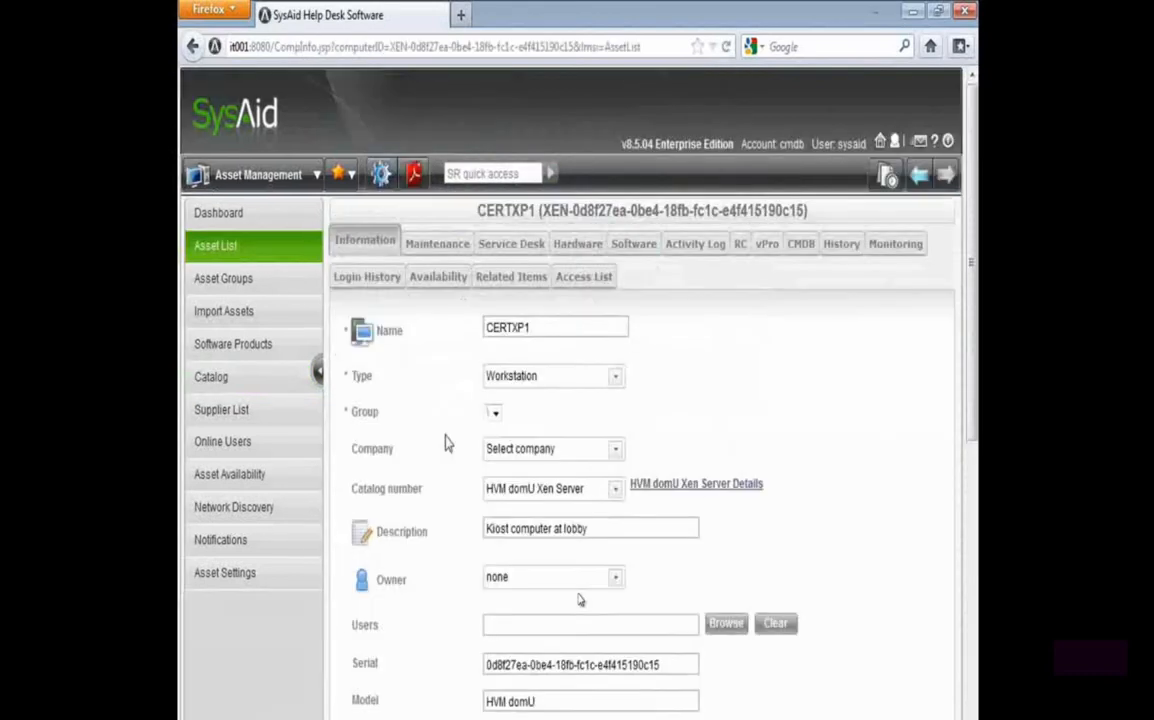
pyautogui.moveTo(345, 488); pyautogui.dragTo(453, 500)
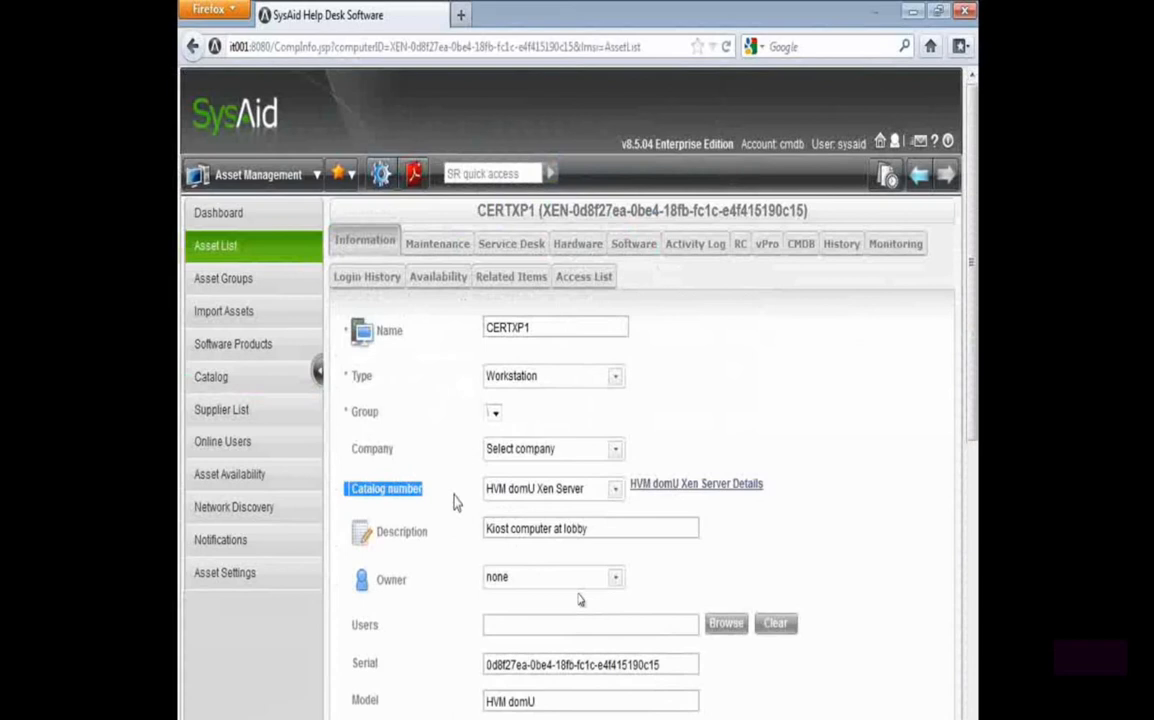
pyautogui.click(522, 489)
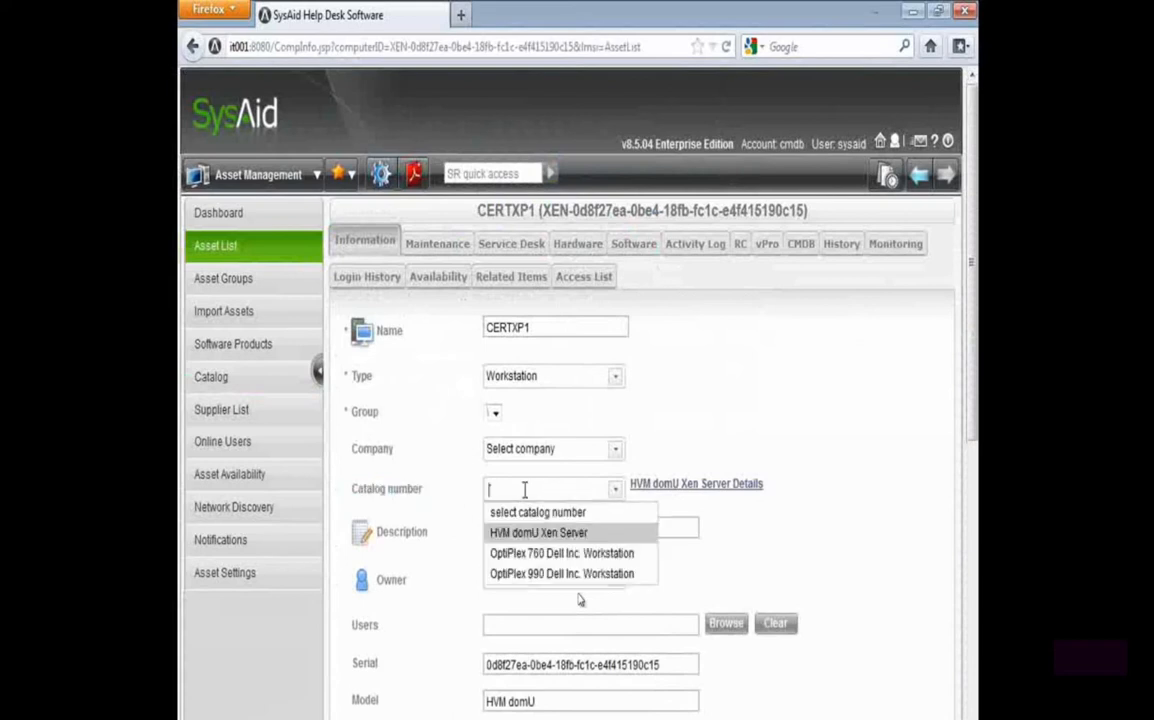
pyautogui.doubleClick(475, 498)
# Glance at the PowerPoint slide, then open the MS Office 2010 software product and examine its license and installation counts
pyautogui.hotkey('alt', 'Tab')
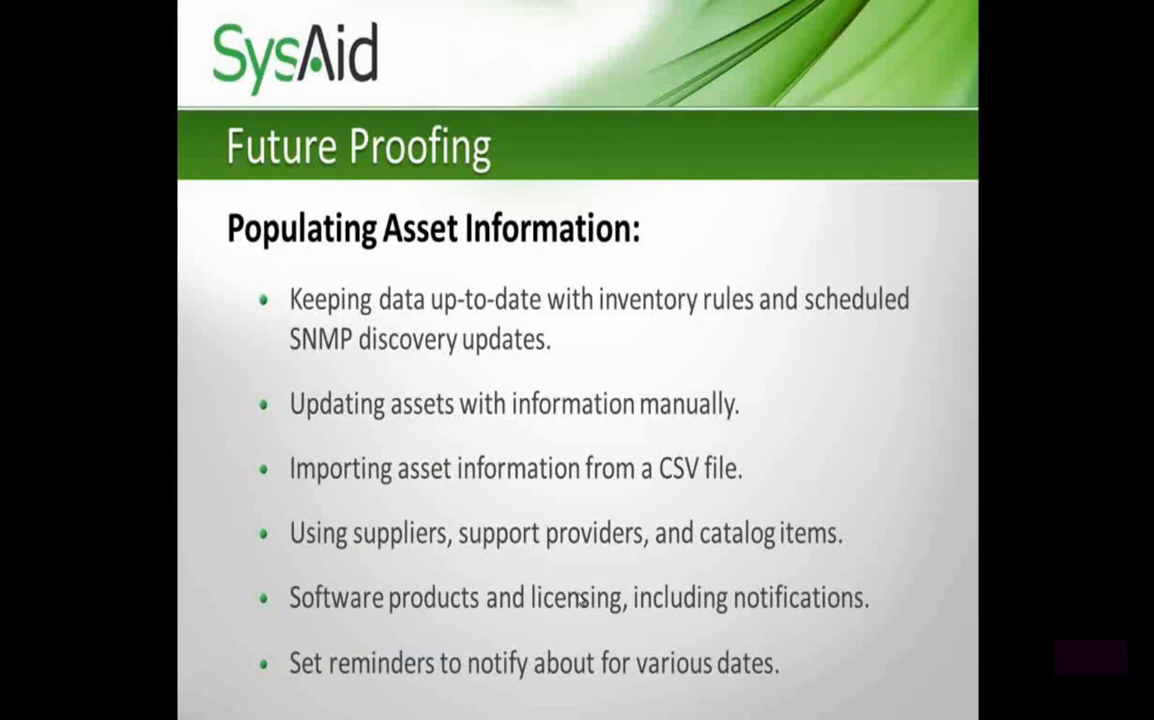
pyautogui.hotkey('alt', 'Tab')
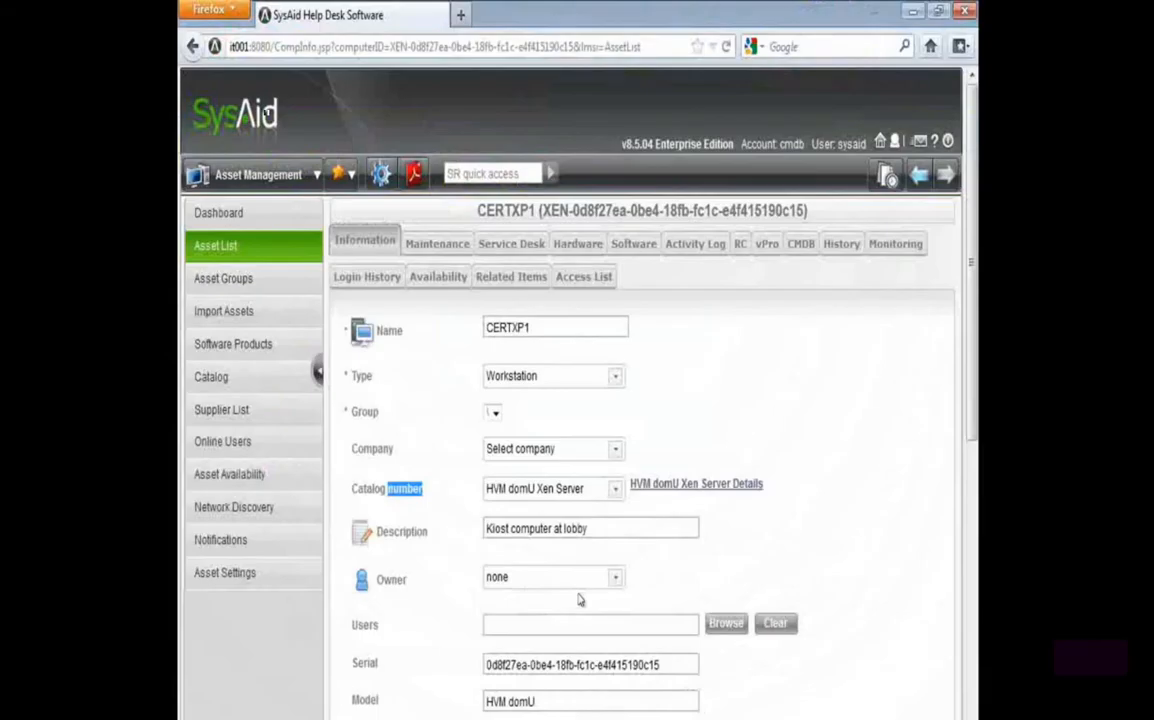
pyautogui.click(240, 344)
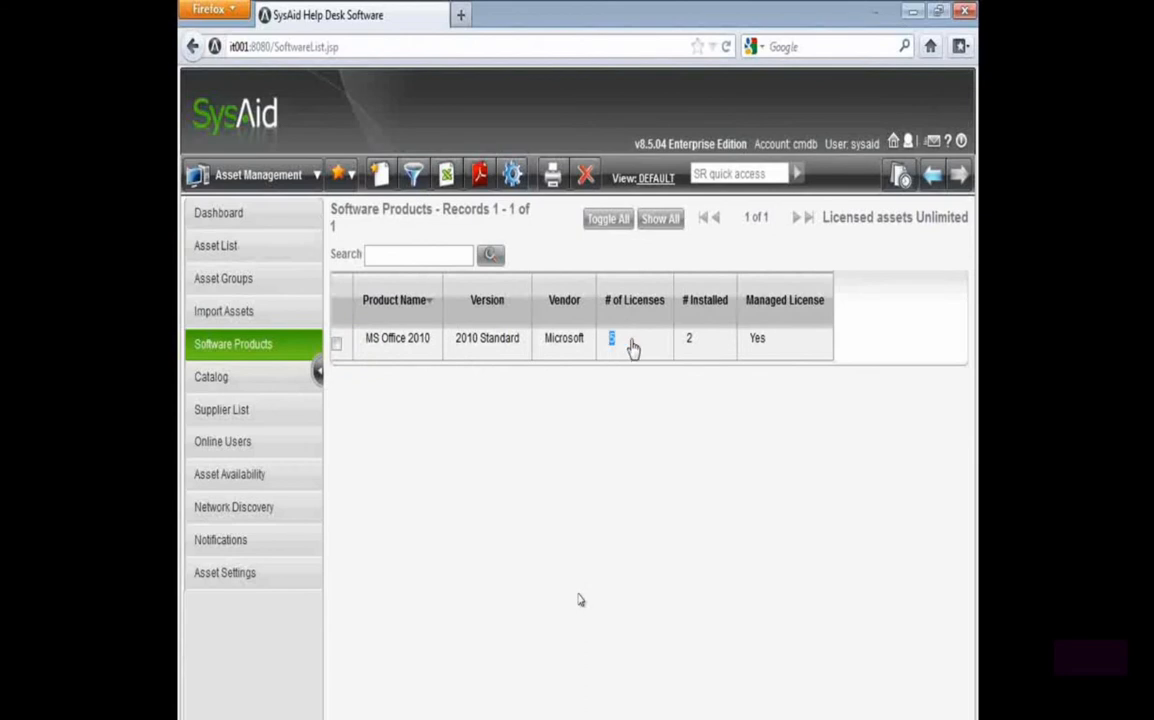
pyautogui.click(612, 338)
pyautogui.moveTo(450, 683); pyautogui.dragTo(338, 683)
pyautogui.click(392, 656)
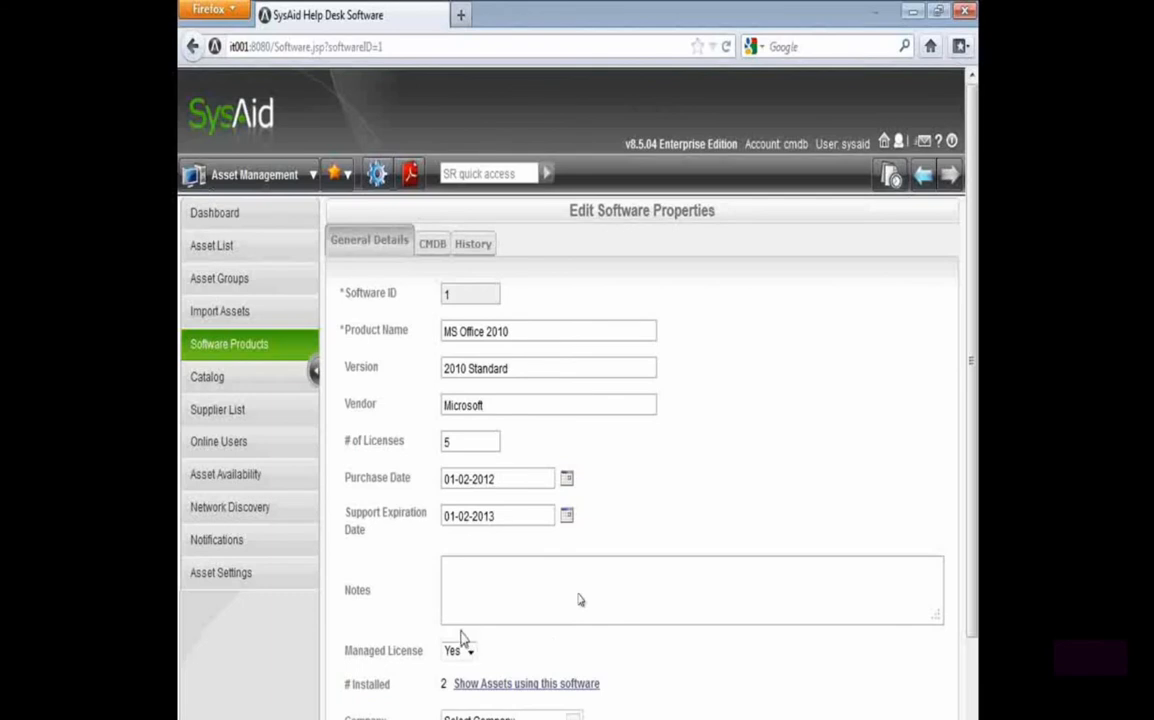
pyautogui.moveTo(446, 684); pyautogui.dragTo(340, 688)
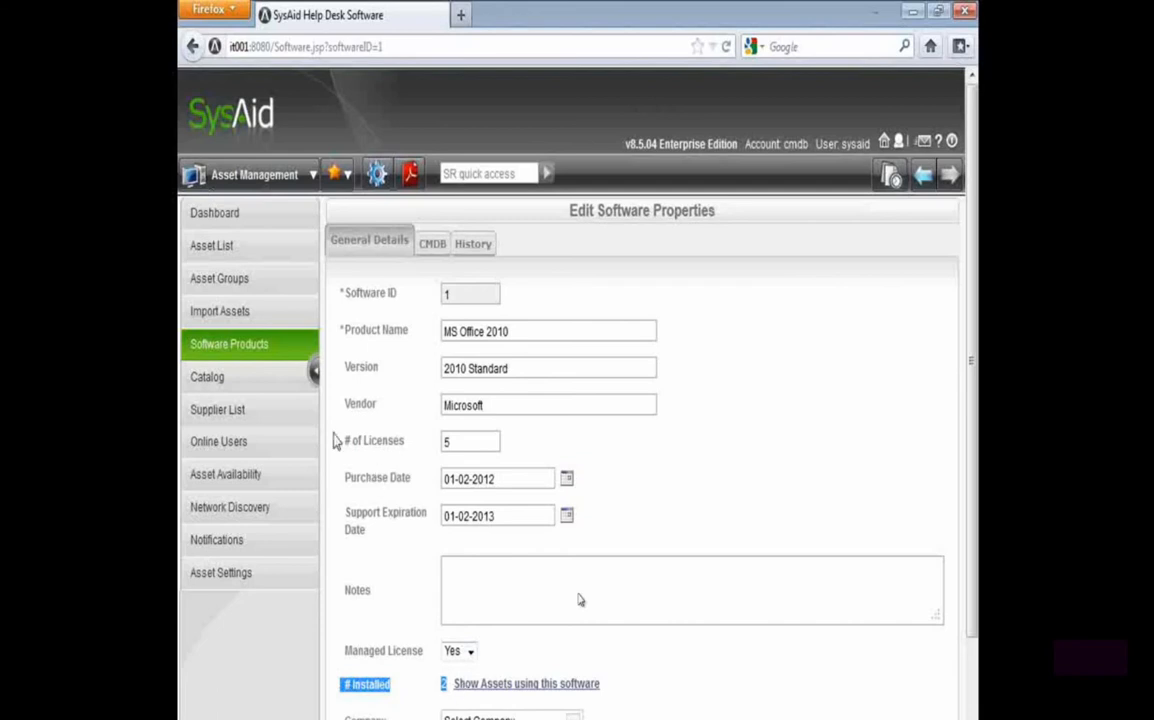
pyautogui.moveTo(336, 442); pyautogui.dragTo(404, 442)
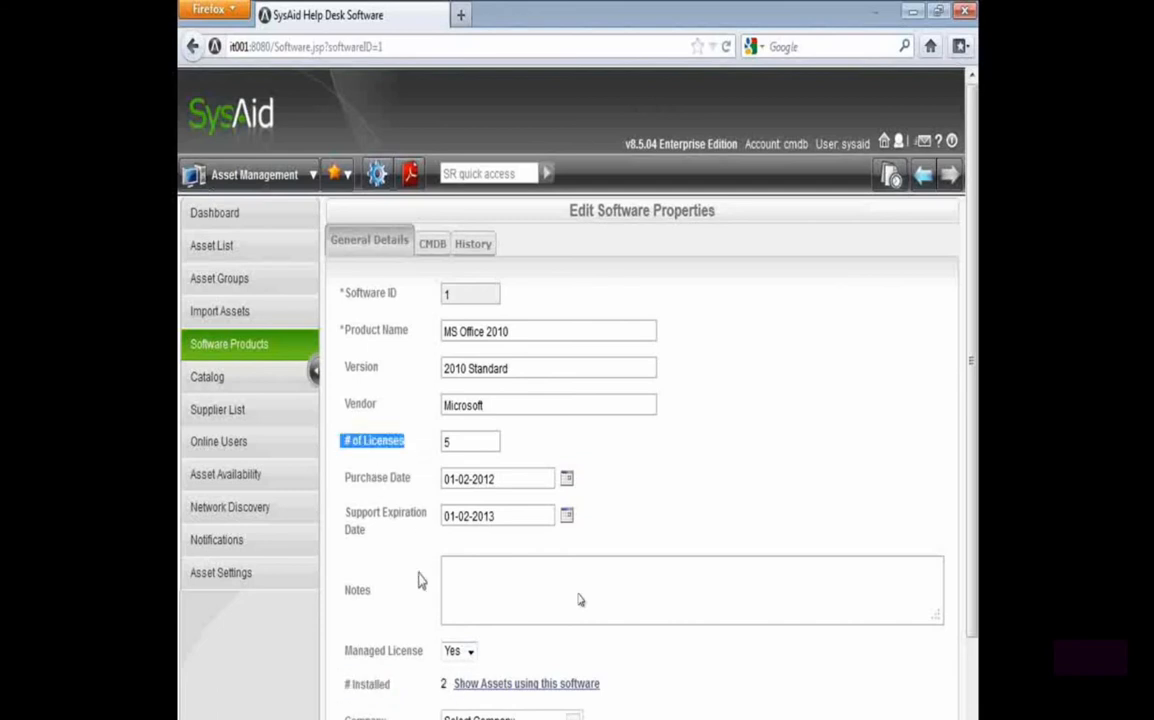
# Open the asset management notifications and check which notifications can be paired with the License Exceeded event
pyautogui.click(225, 553)
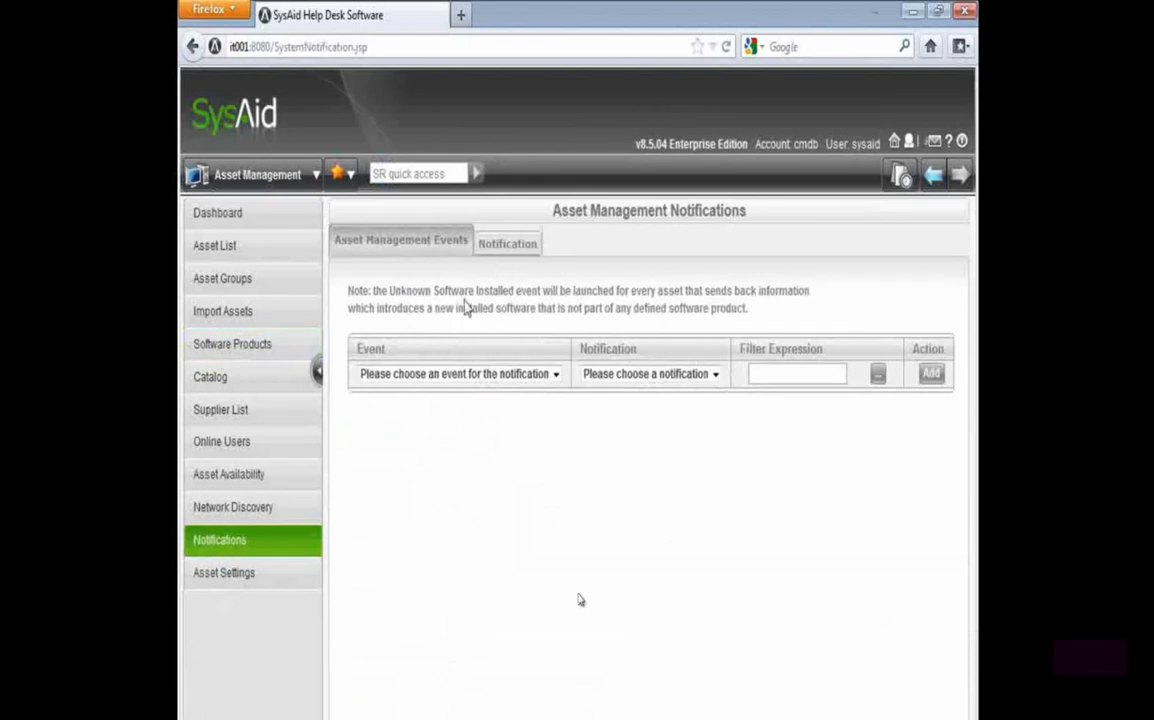
pyautogui.click(446, 376)
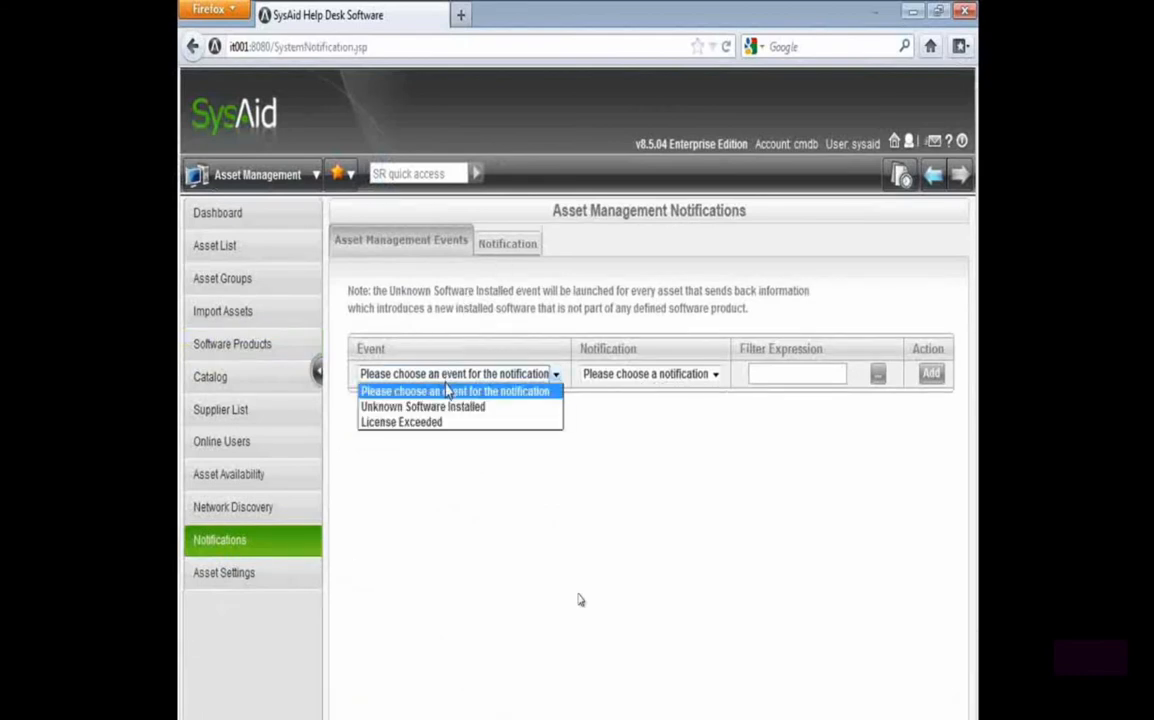
pyautogui.click(397, 425)
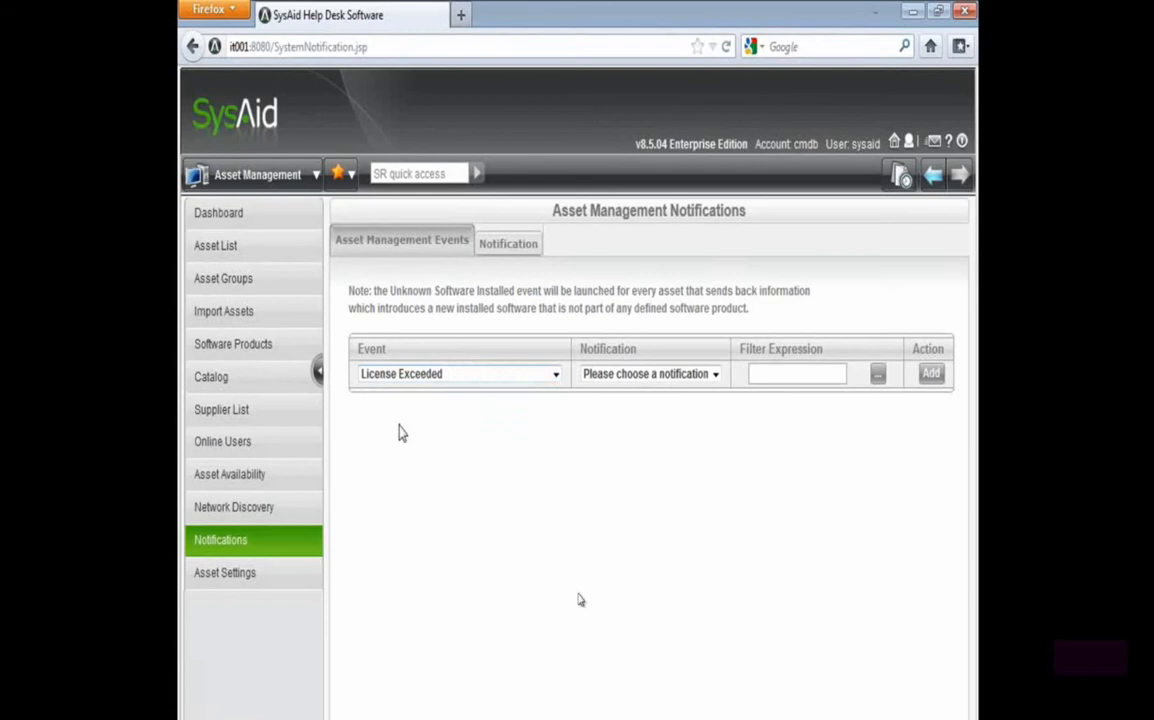
pyautogui.click(638, 378)
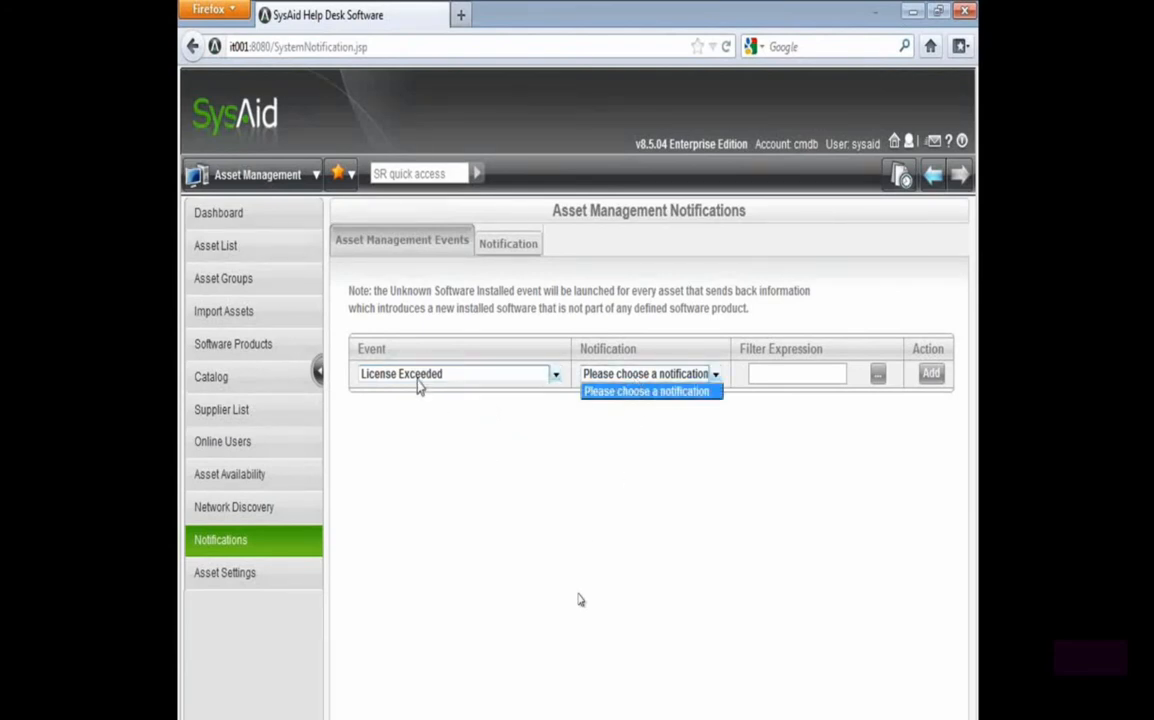
# Start a new asset management notification based on the License Exceeded event
pyautogui.click(504, 250)
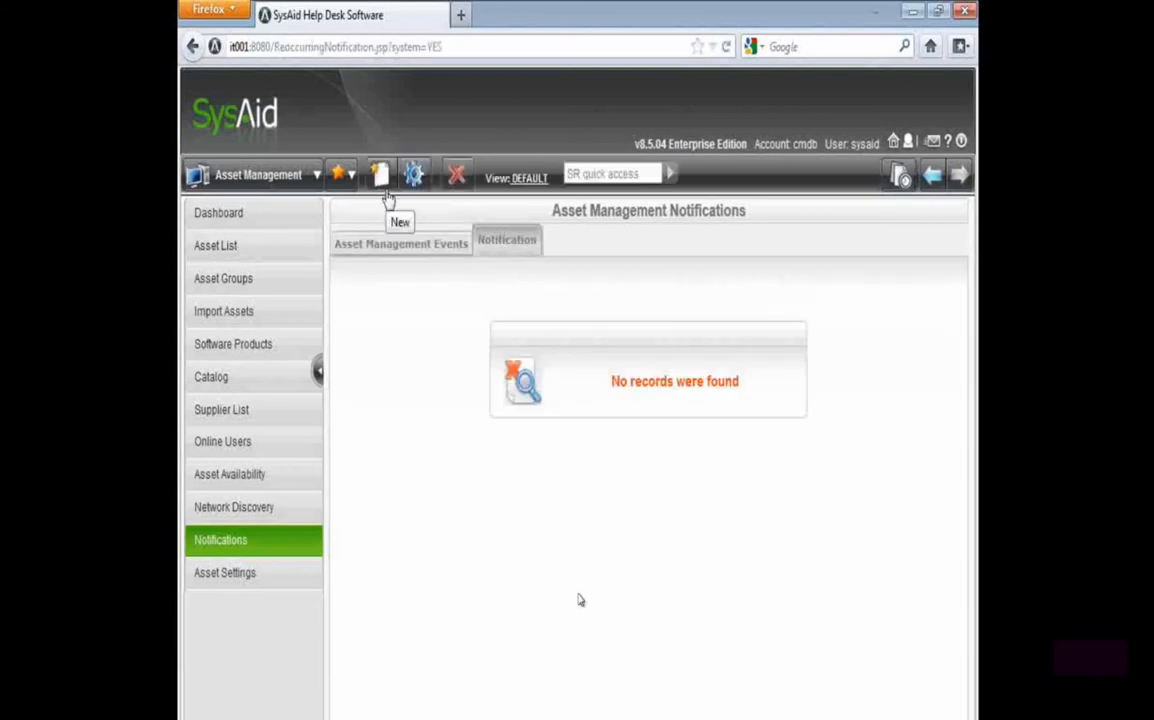
pyautogui.click(386, 195)
pyautogui.click(538, 280)
pyautogui.click(532, 314)
pyautogui.click(572, 348)
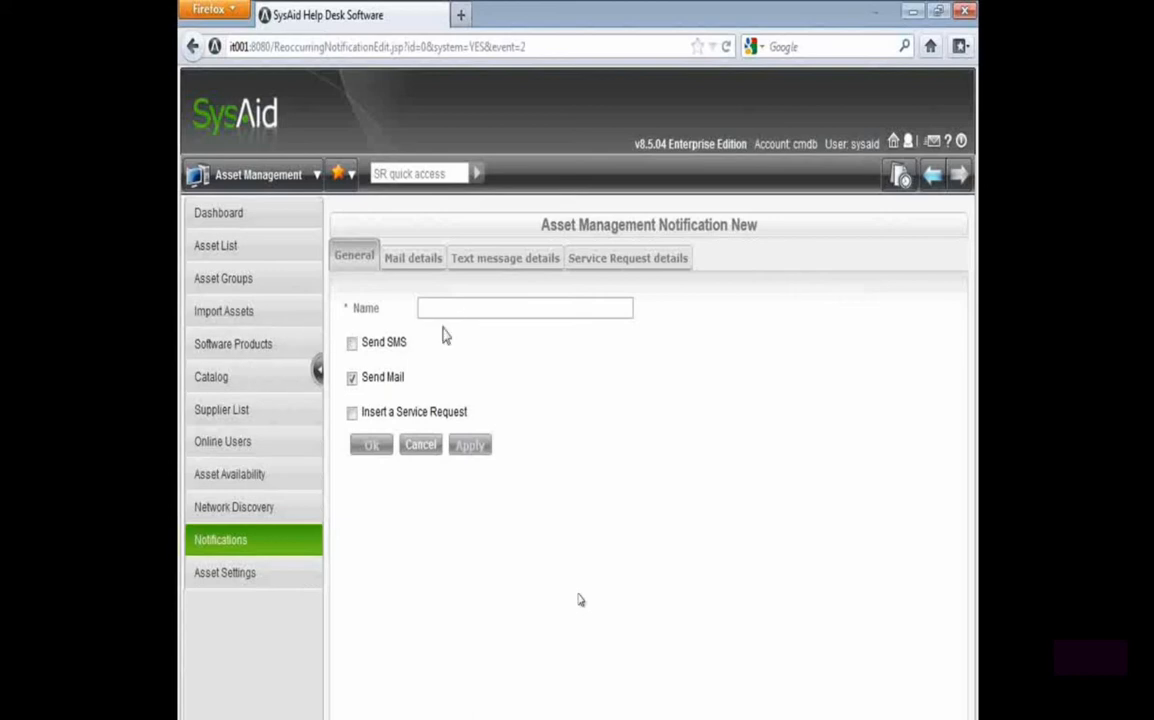
# Name the notification "licensed software exceeds number of licenses", make it insert a service request instead of sending mail, and apply it
pyautogui.click(352, 378)
pyautogui.click(352, 412)
pyautogui.click(470, 308)
pyautogui.write('licensed software exeeds')
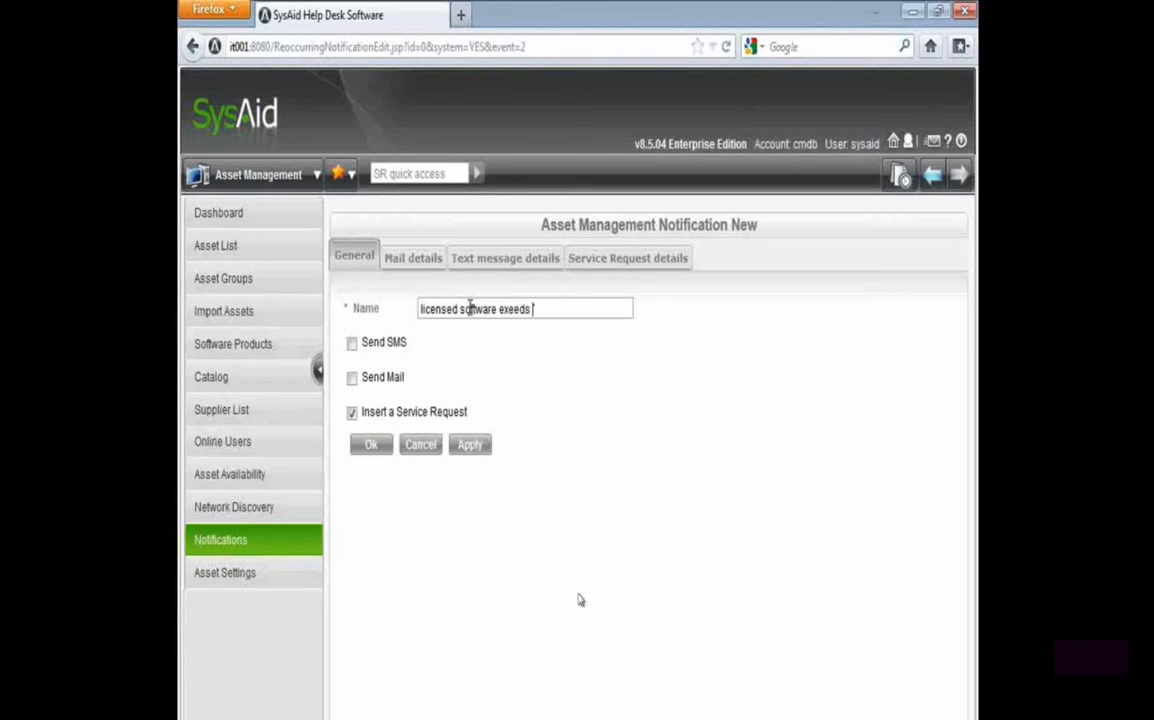
pyautogui.press('Right')
pyautogui.press('Right')
pyautogui.write('ceeds number of licenses')
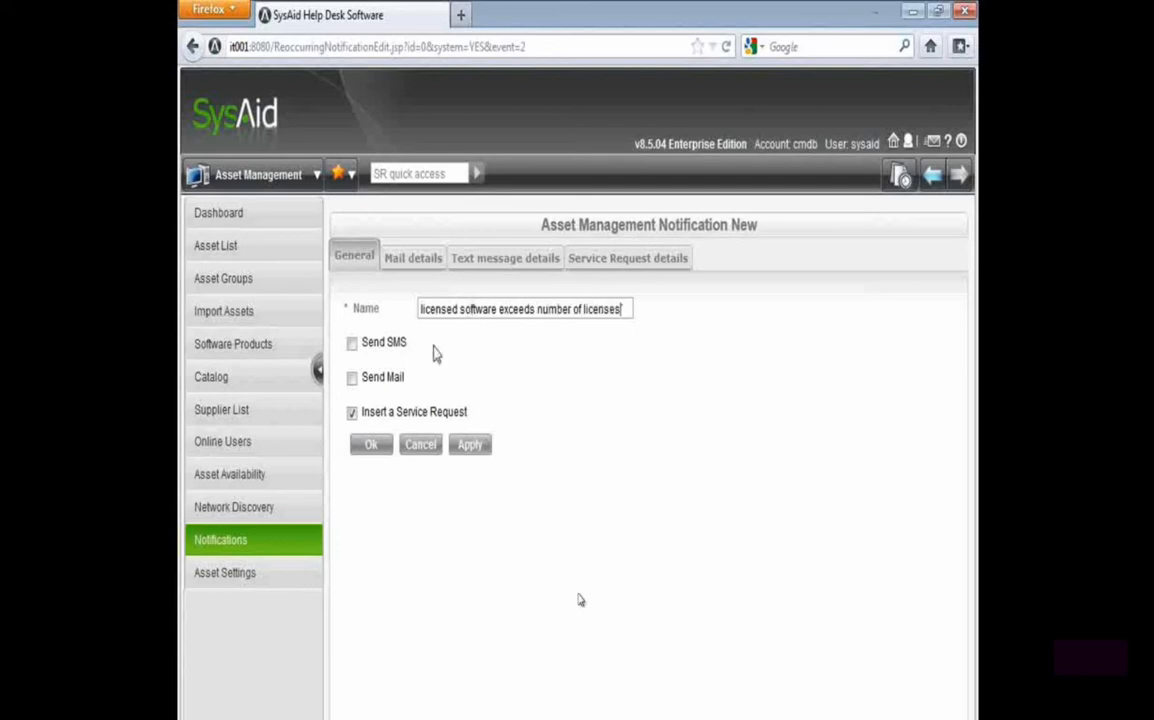
pyautogui.click(469, 446)
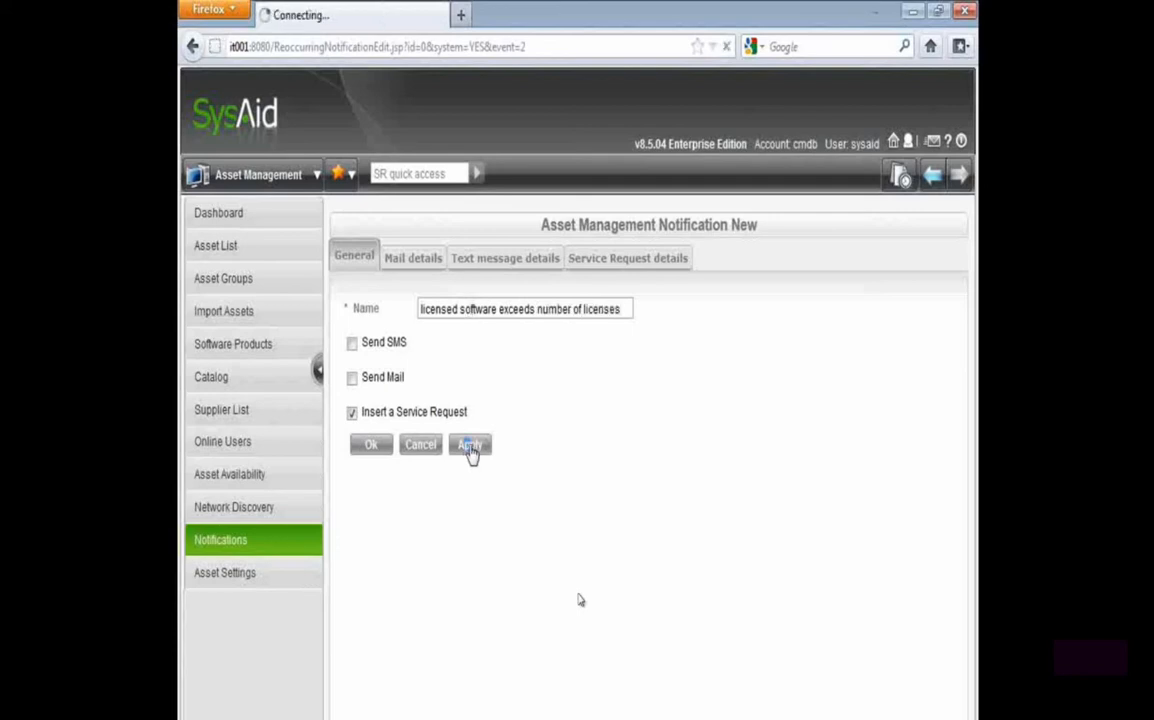
# Examine the notification's service request details, including its title, status and description template
pyautogui.click(578, 260)
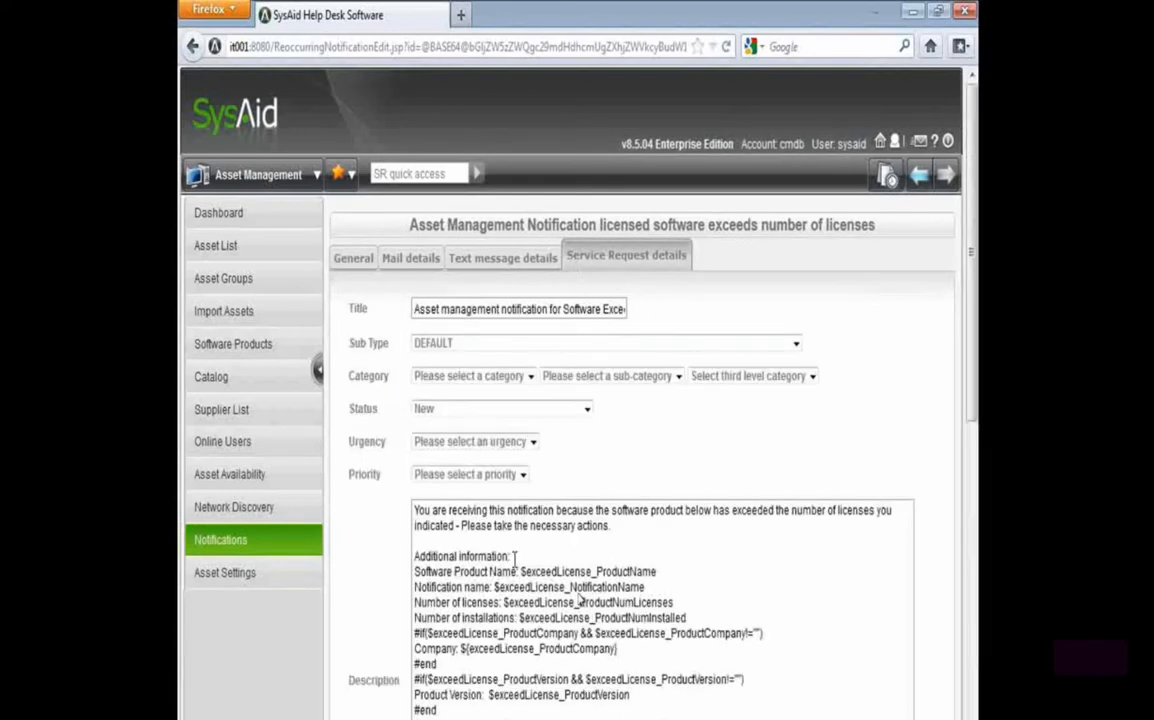
pyautogui.scroll(-3, 392, 560)
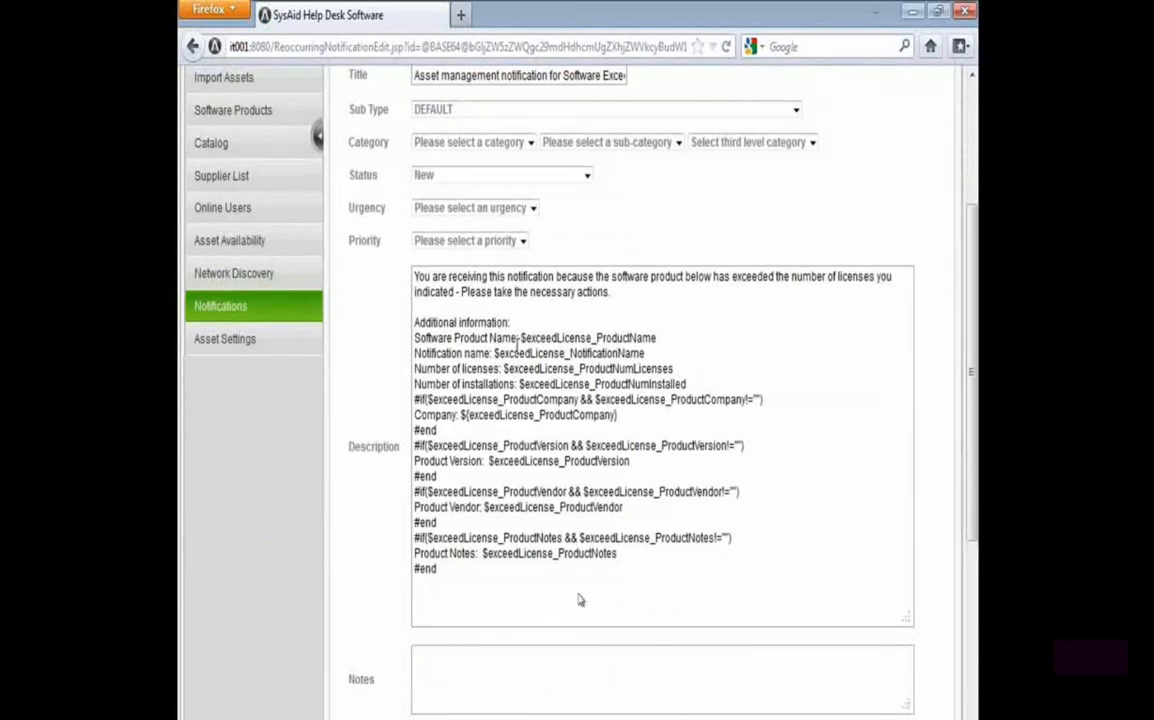
pyautogui.scroll(2, 368, 520)
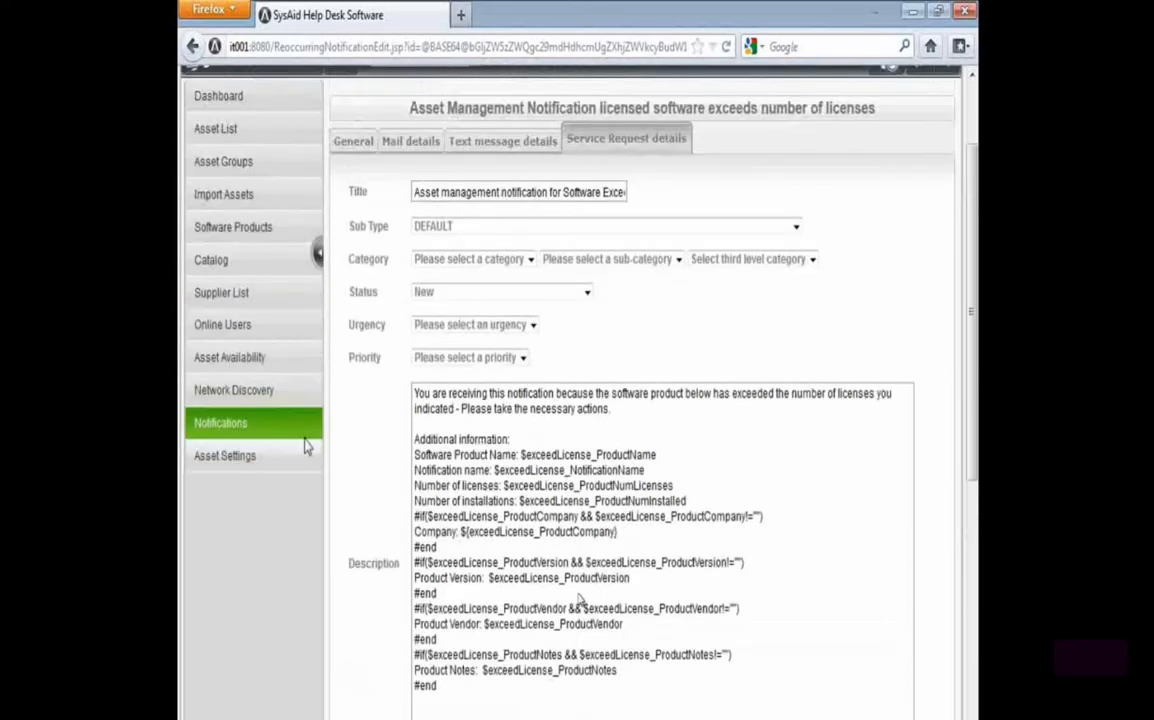
# Add an event rule pairing License Exceeded with the "licensed software exceeds number of licenses" notification
pyautogui.click(255, 422)
pyautogui.click(462, 375)
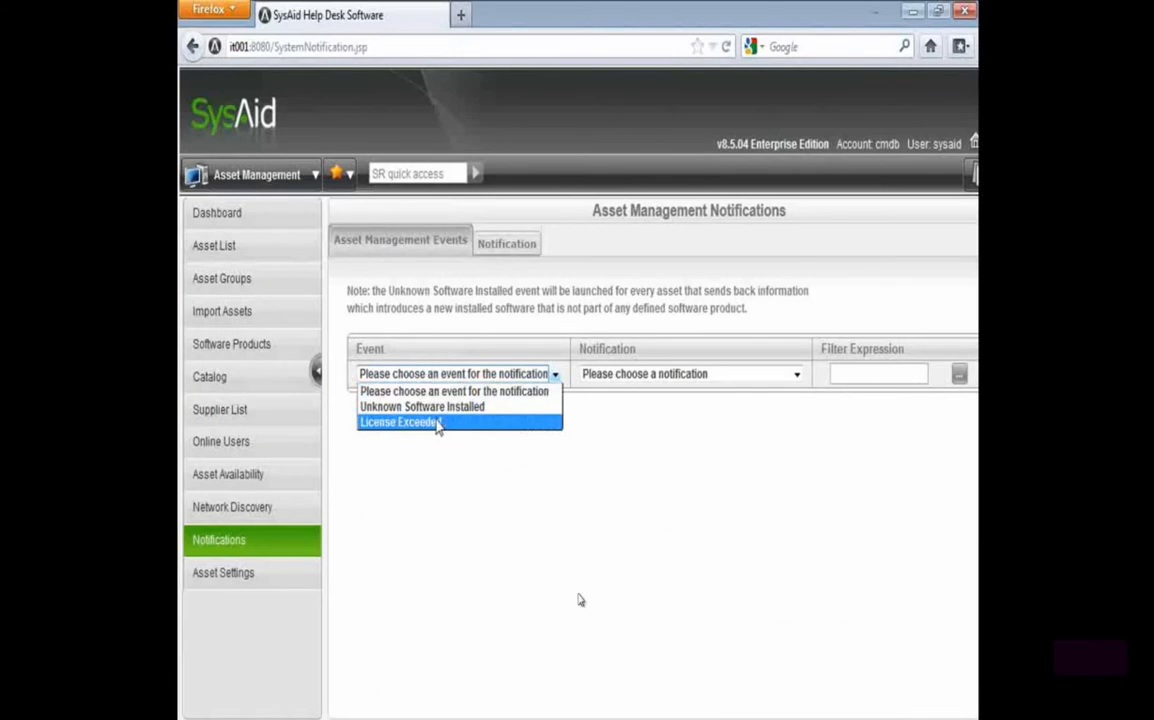
pyautogui.click(421, 423)
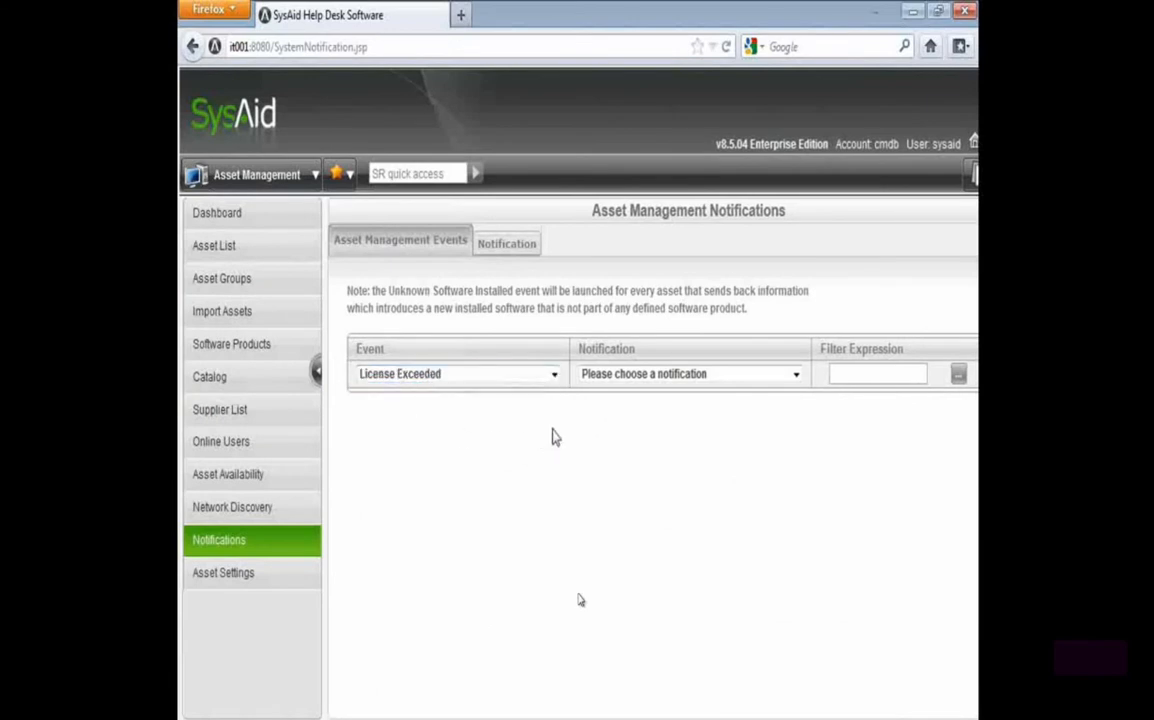
pyautogui.click(636, 375)
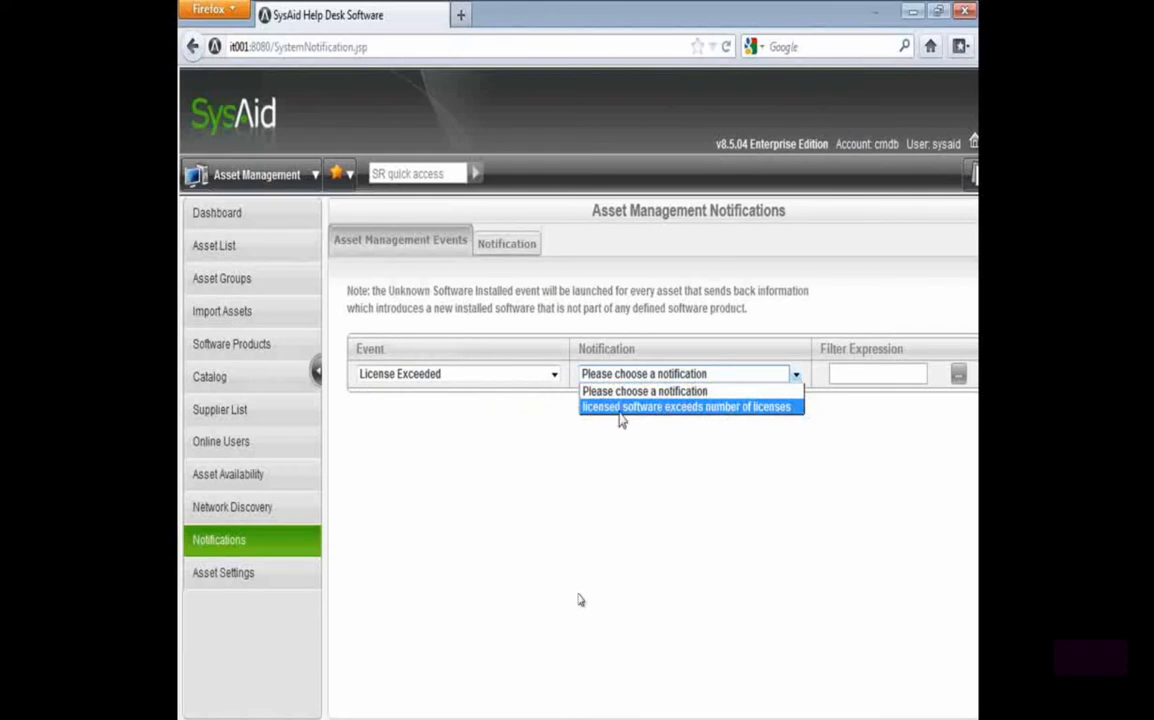
pyautogui.click(619, 412)
pyautogui.hscroll(2, 790, 375)
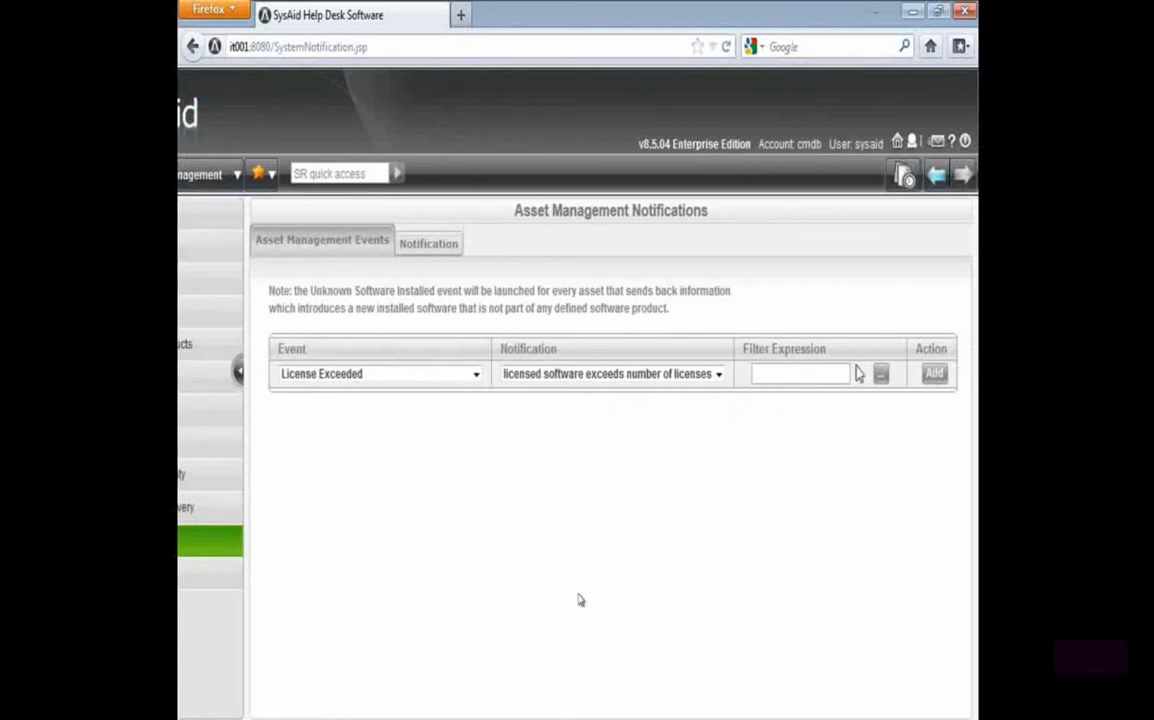
pyautogui.click(934, 375)
pyautogui.hscroll(2, 578, 600)
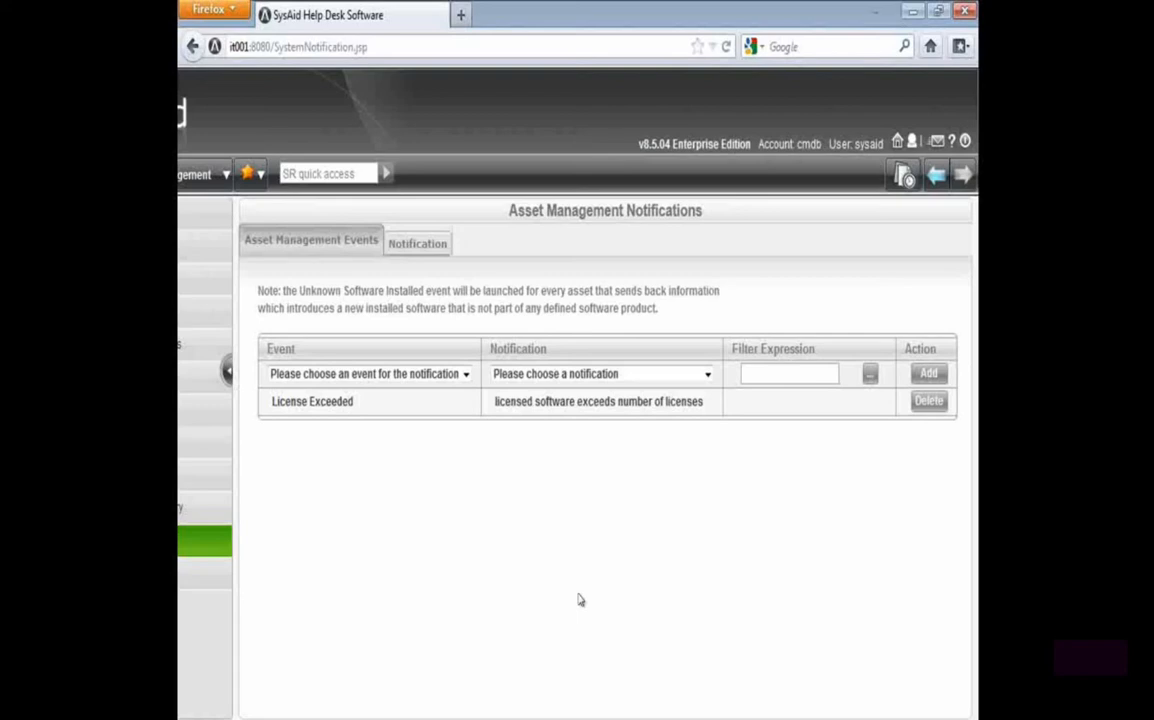
pyautogui.moveTo(704, 404); pyautogui.dragTo(473, 394)
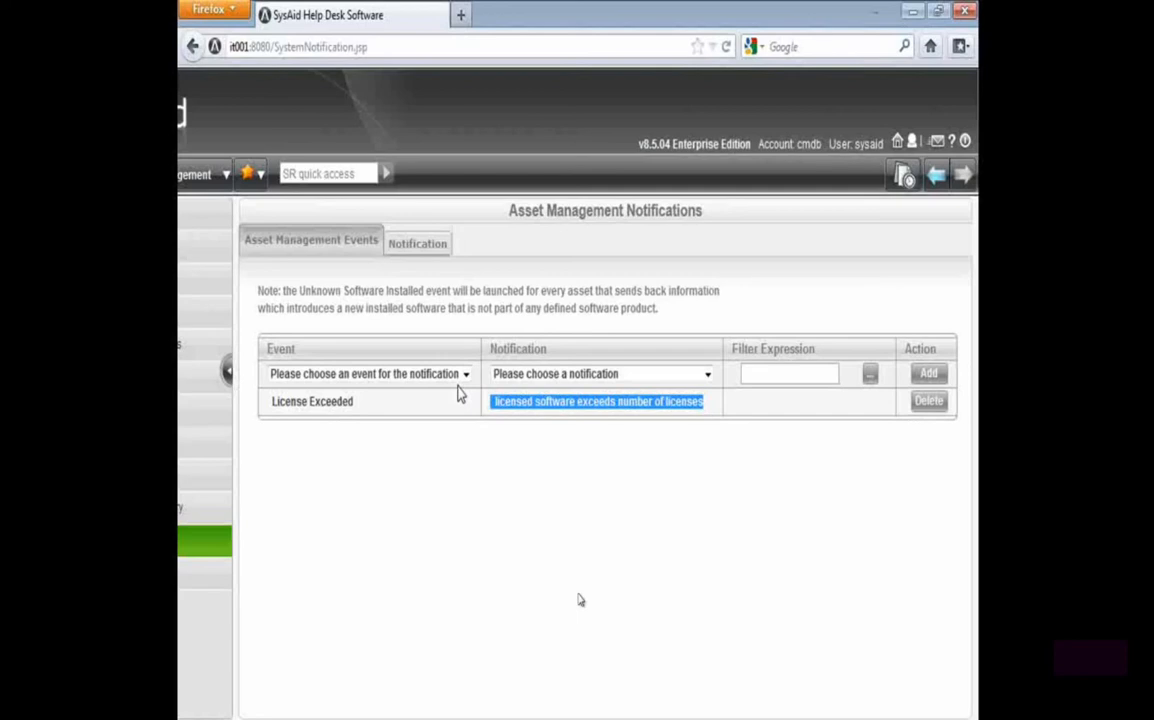
pyautogui.click(814, 621)
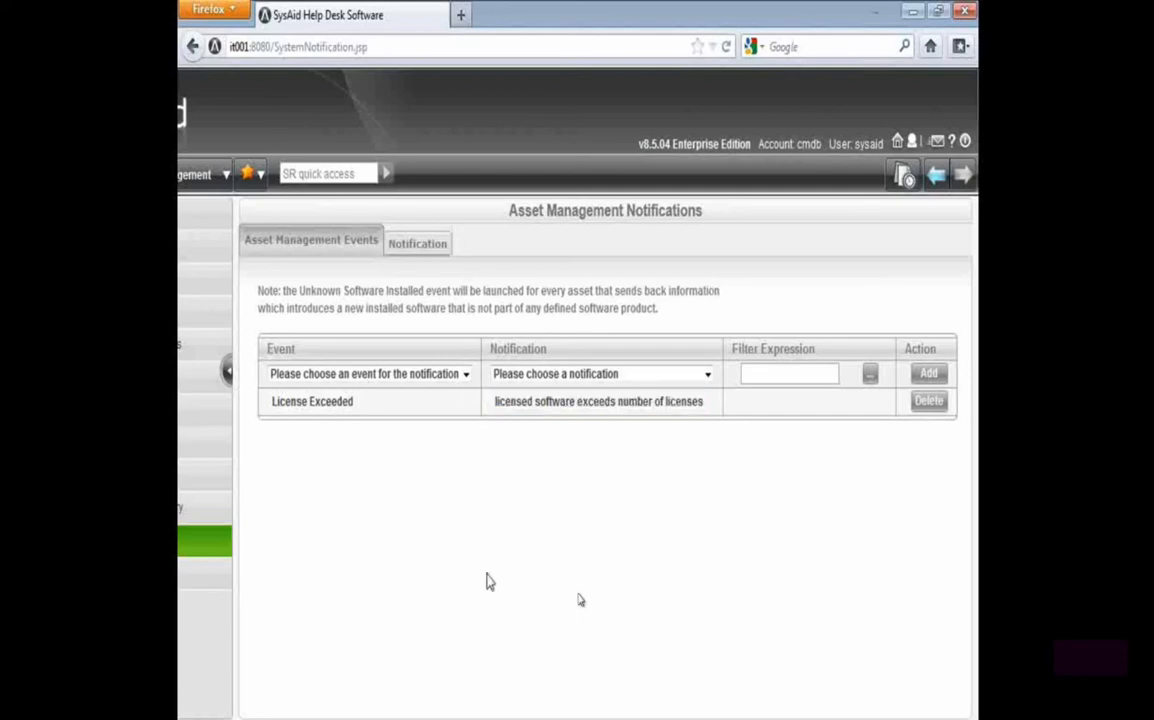
# Start another asset management notification based on the Unknown Software Installed event
pyautogui.click(388, 380)
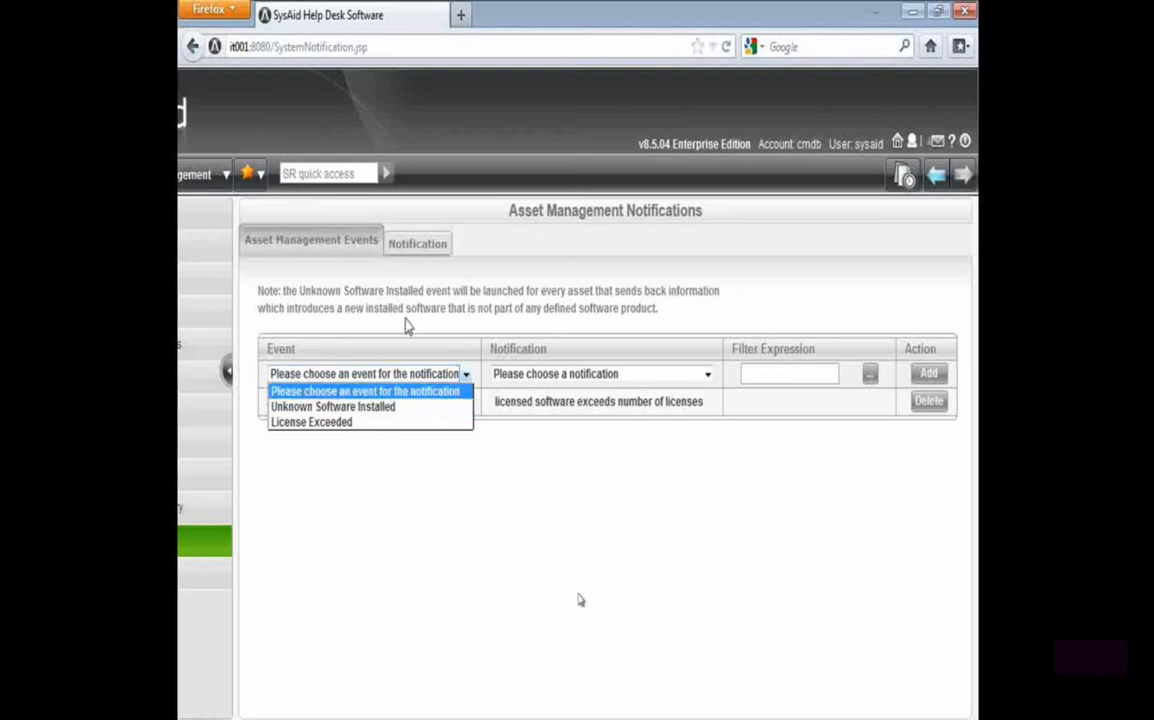
pyautogui.click(417, 245)
pyautogui.click(415, 253)
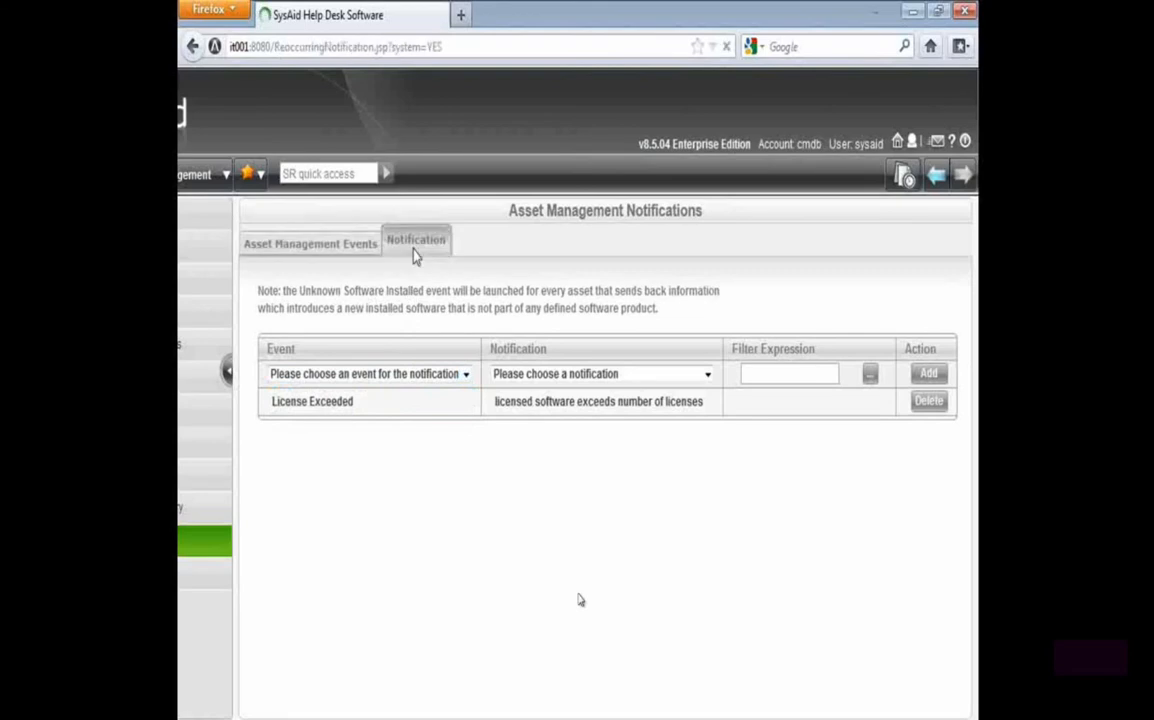
pyautogui.click(383, 176)
pyautogui.click(505, 276)
pyautogui.click(520, 278)
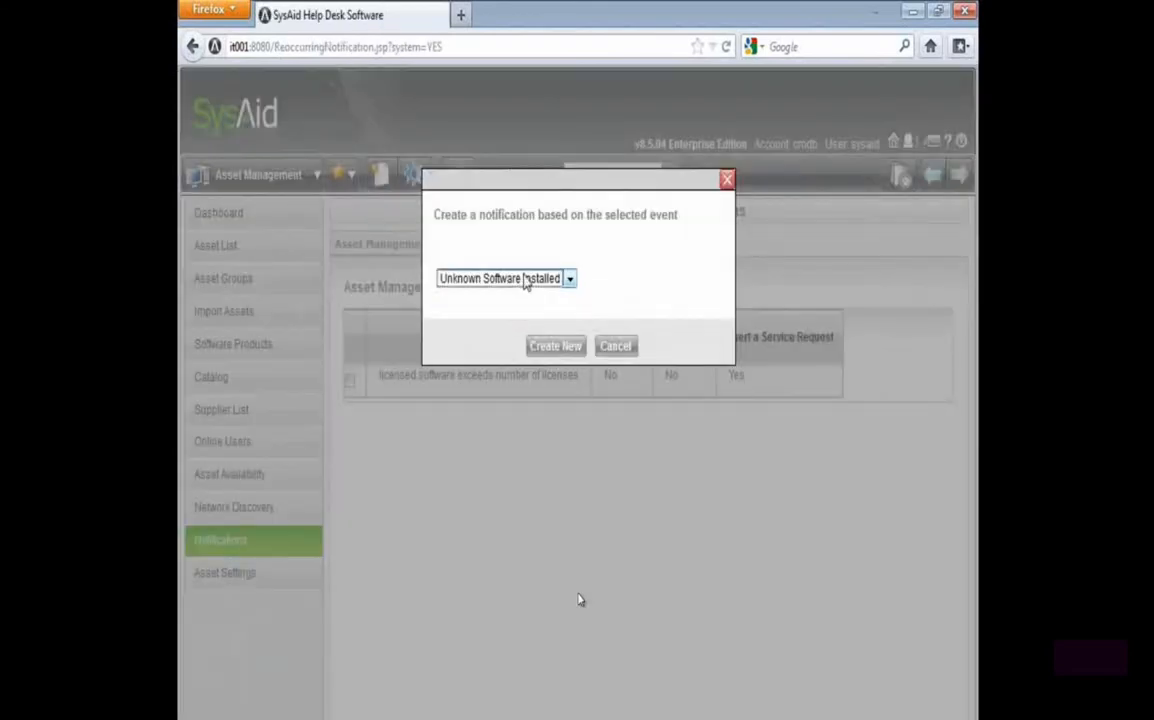
pyautogui.click(551, 345)
# Name the notification "unknown software installed", make it insert a service request instead of sending mail, and save it
pyautogui.click(494, 310)
pyautogui.write('unk')
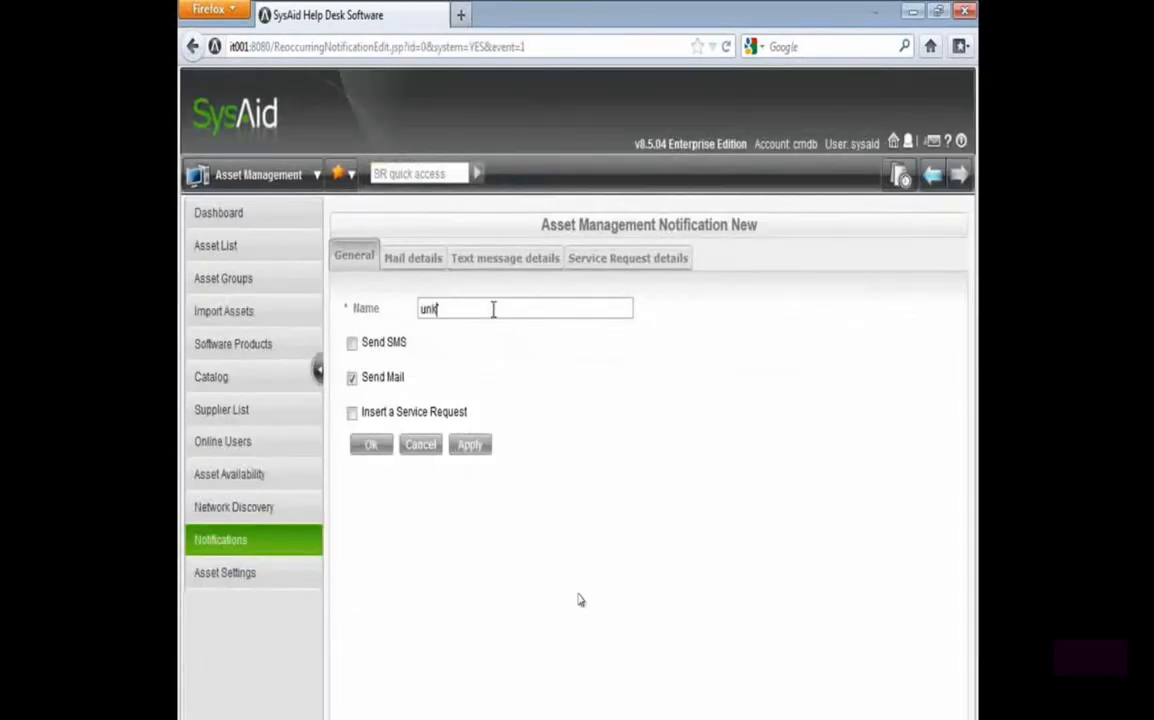
pyautogui.write('nown software instaled')
pyautogui.press('BackSpace')
pyautogui.press('BackSpace')
pyautogui.write('led')
pyautogui.click(352, 378)
pyautogui.click(352, 412)
pyautogui.click(369, 445)
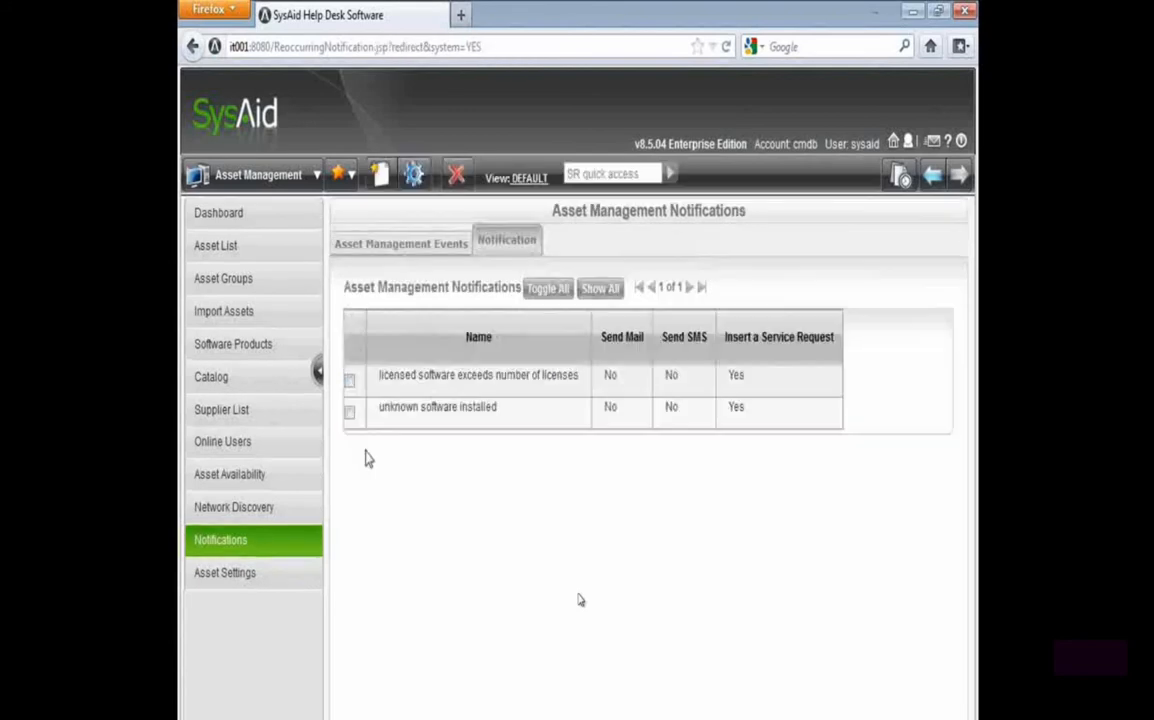
# Choose the Unknown Software Installed event and the "unknown software installed" notification for a new event rule
pyautogui.click(378, 246)
pyautogui.click(458, 374)
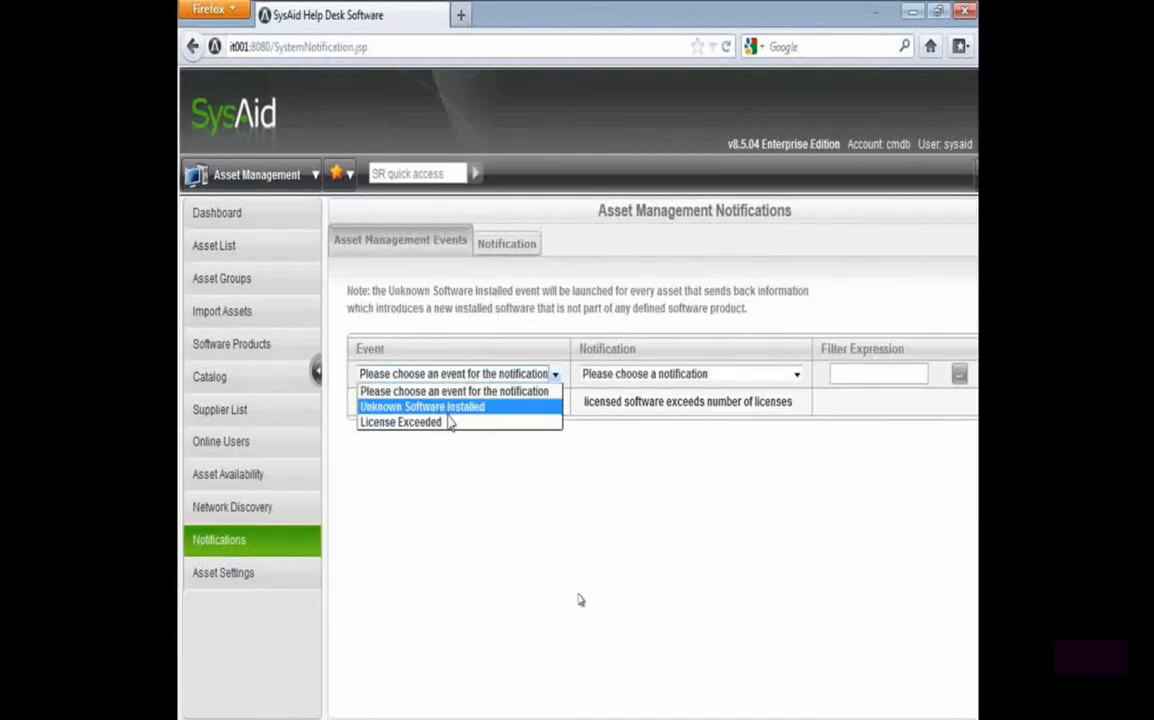
pyautogui.click(448, 408)
pyautogui.click(642, 375)
pyautogui.click(640, 422)
pyautogui.rightClick(649, 507)
pyautogui.click(581, 492)
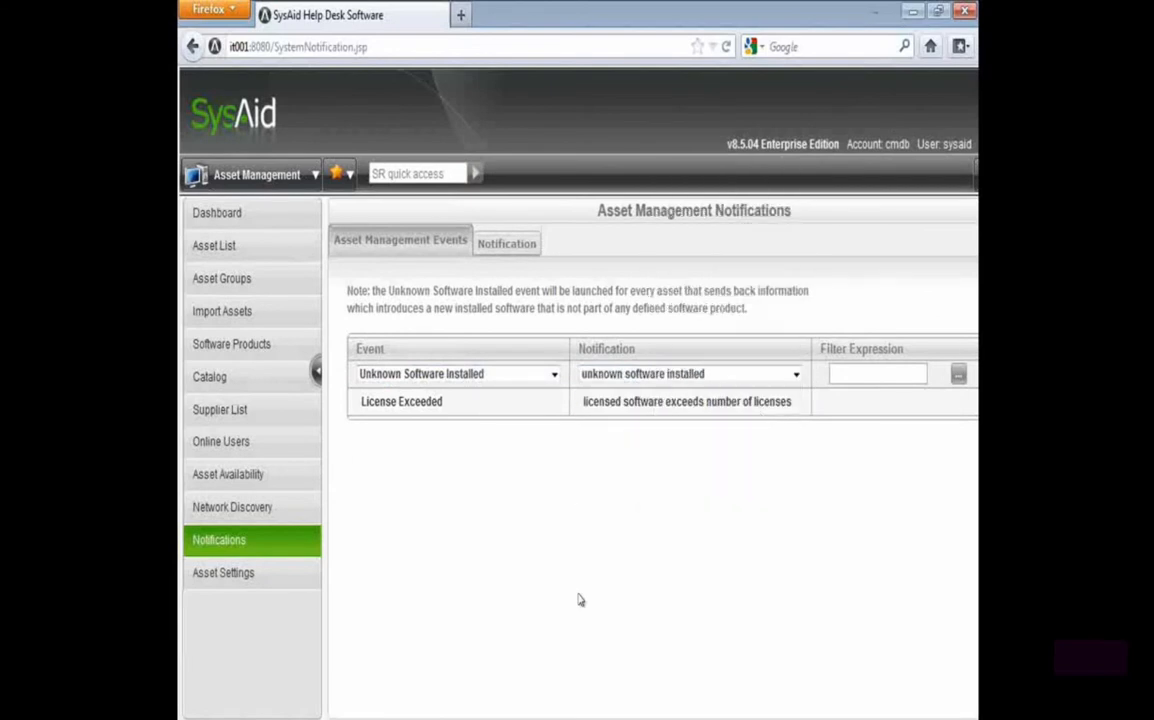
pyautogui.hscroll(2, 581, 600)
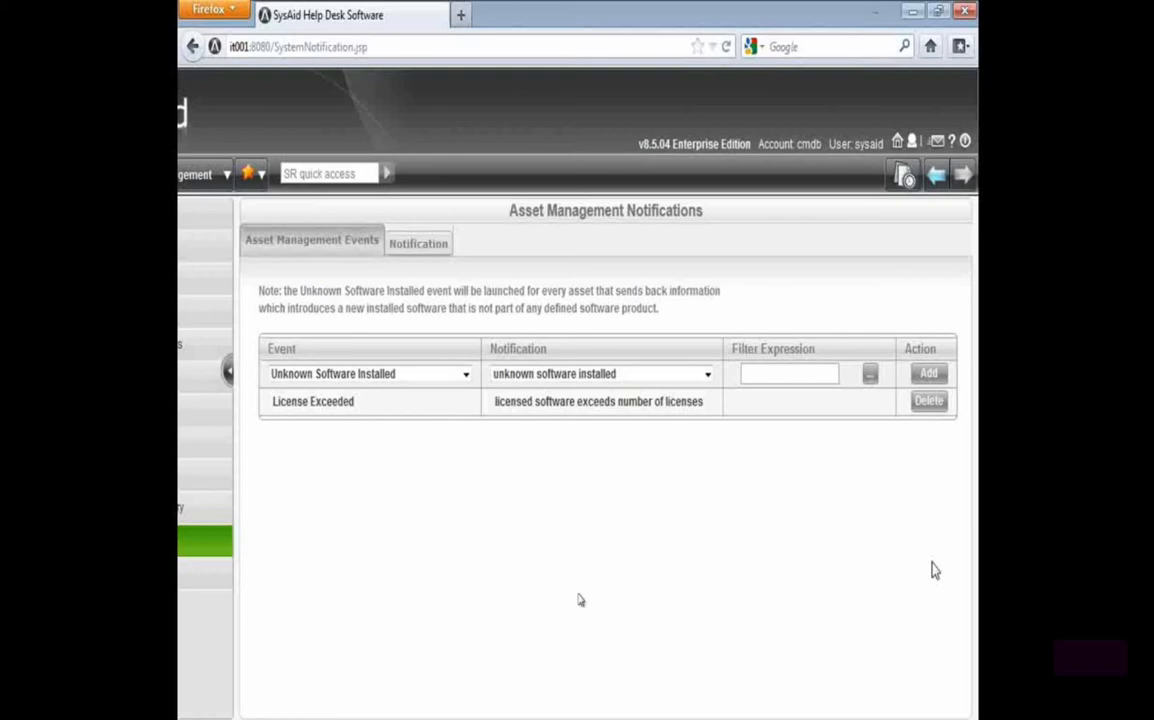
pyautogui.click(188, 716)
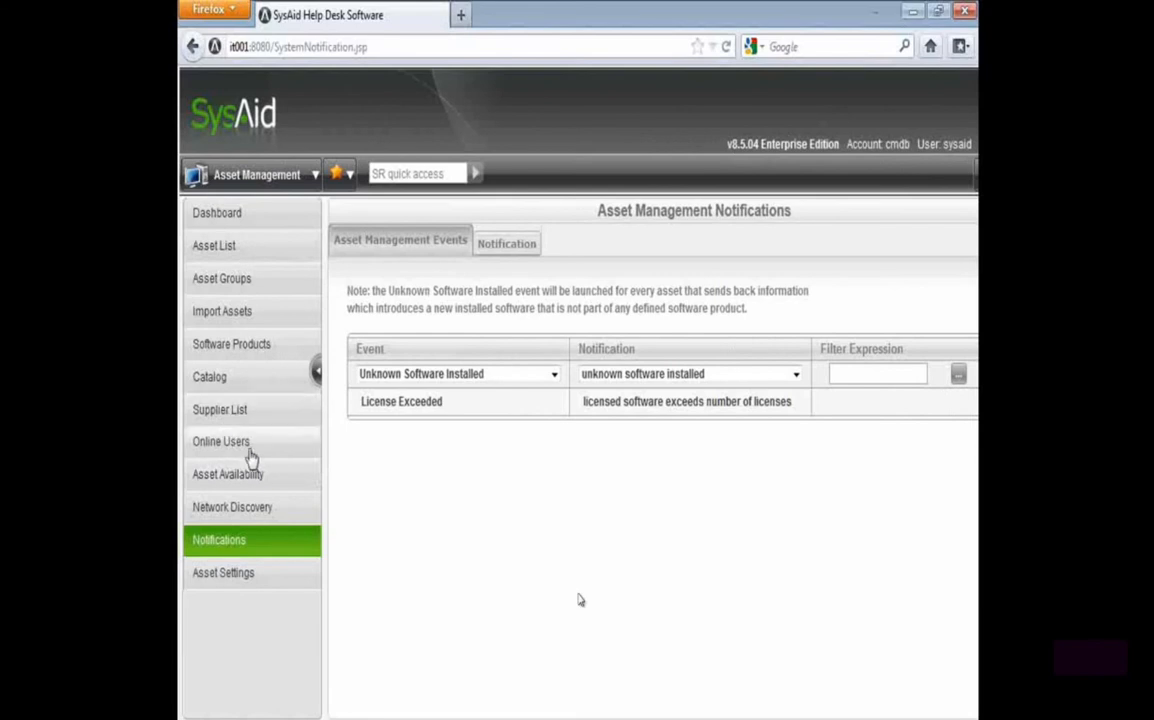
# Create a new software product with the product name Adobe Reader
pyautogui.click(265, 346)
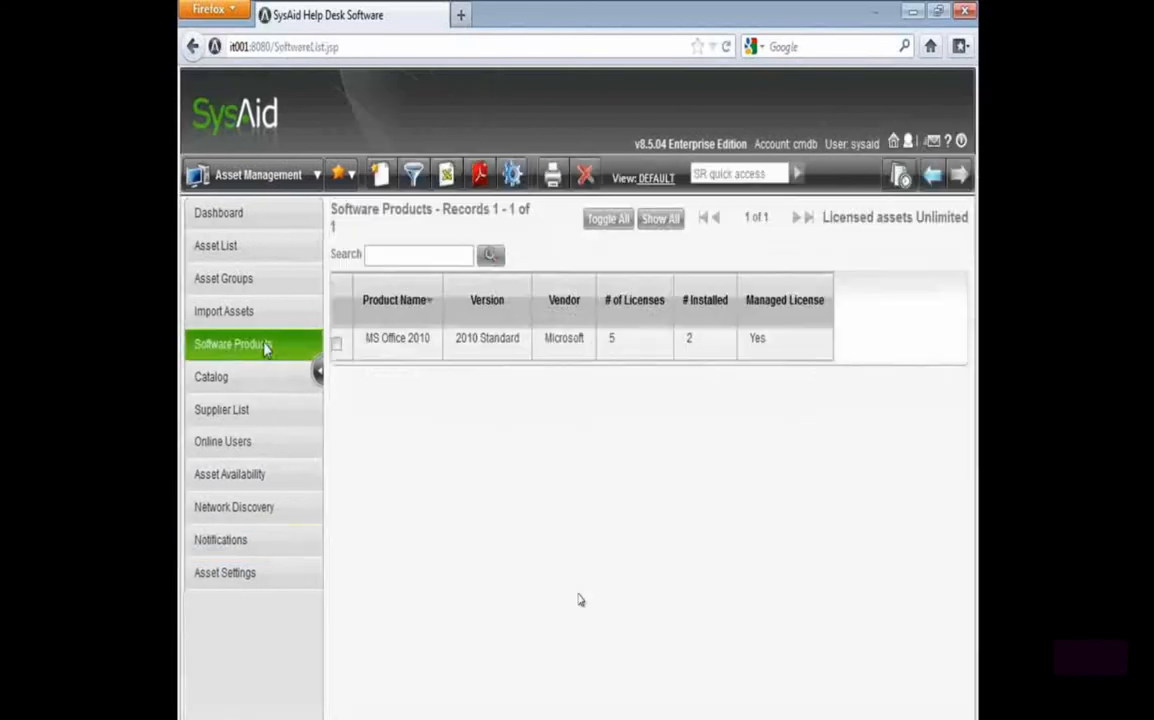
pyautogui.click(379, 175)
pyautogui.click(502, 326)
pyautogui.write('Adobe Reader')
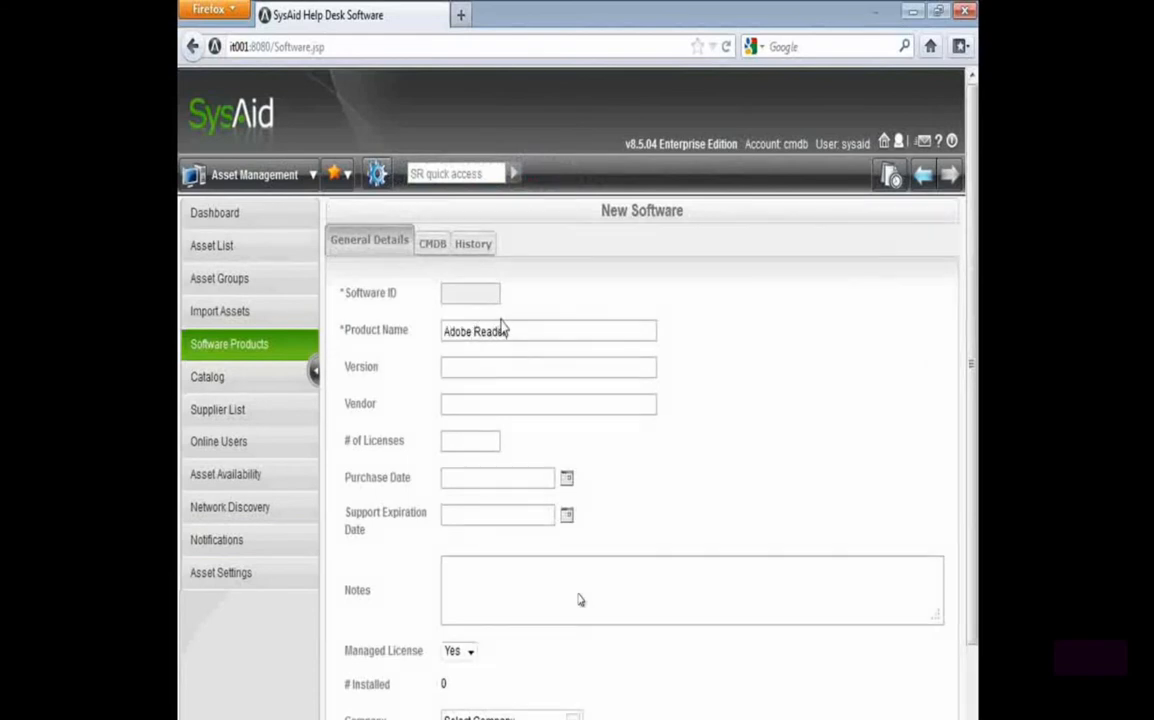
# Assign the install names Adobe Reader 9.5.0 and Adobe Reader X (10.1.2) to the product and apply the changes
pyautogui.scroll(-2, 470, 640)
pyautogui.click(610, 666)
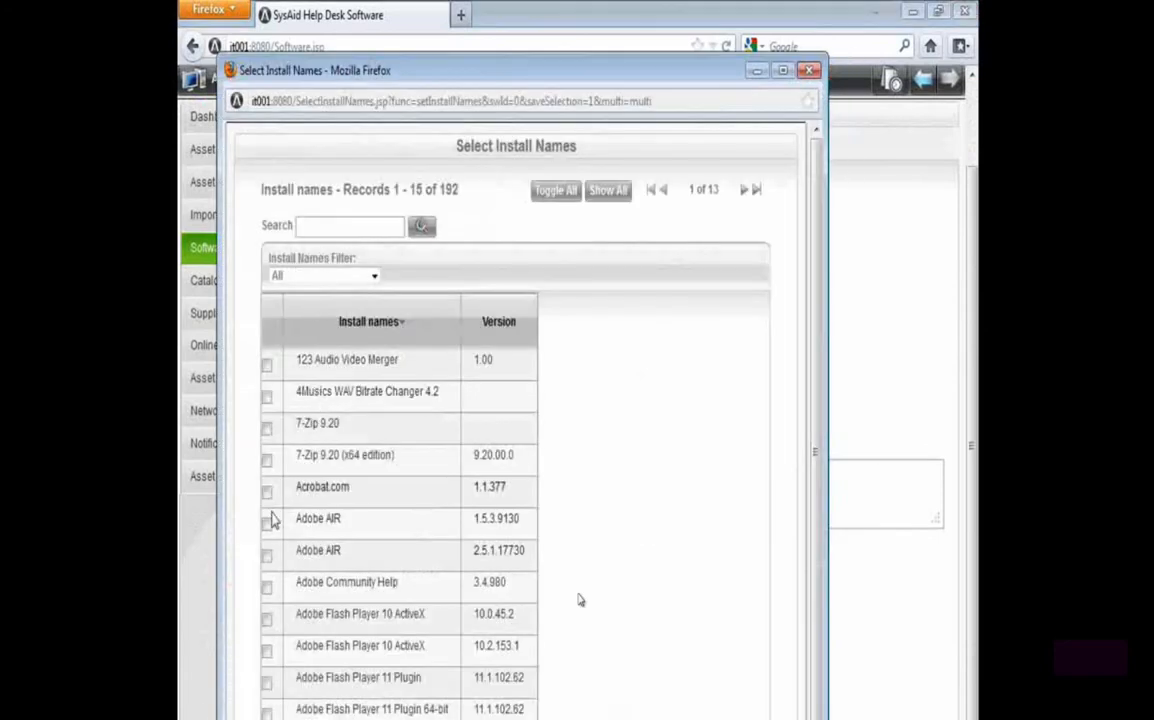
pyautogui.click(337, 229)
pyautogui.write('reader')
pyautogui.press('Return')
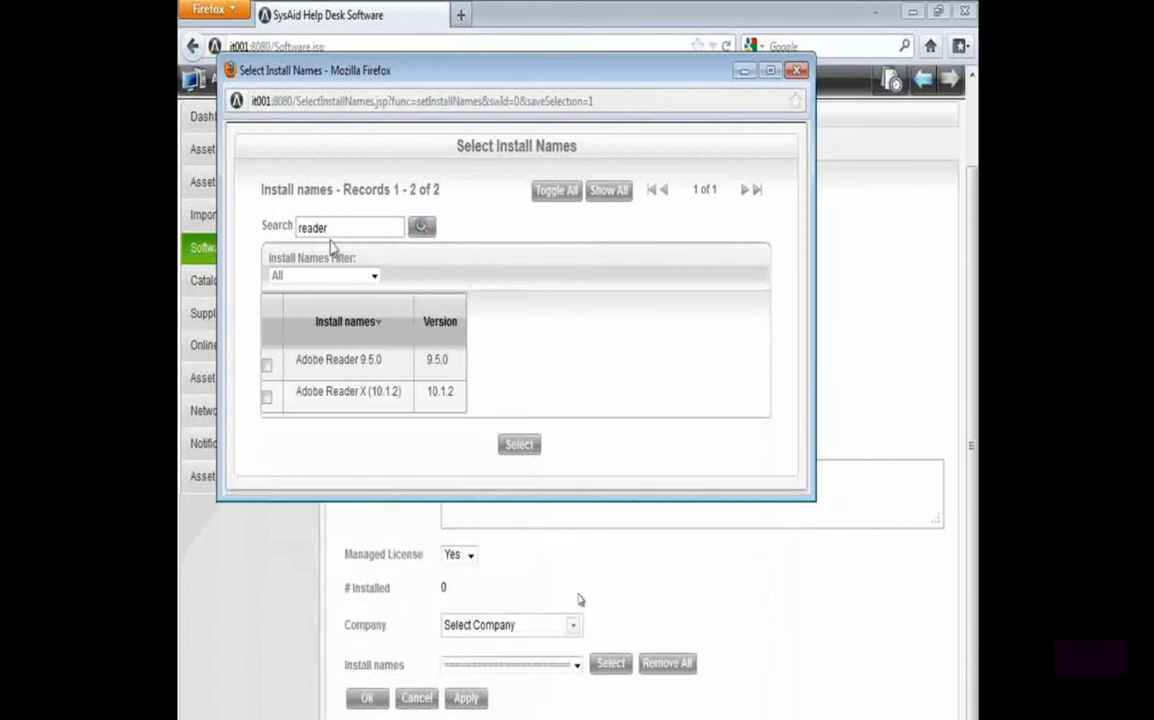
pyautogui.click(266, 365)
pyautogui.click(266, 397)
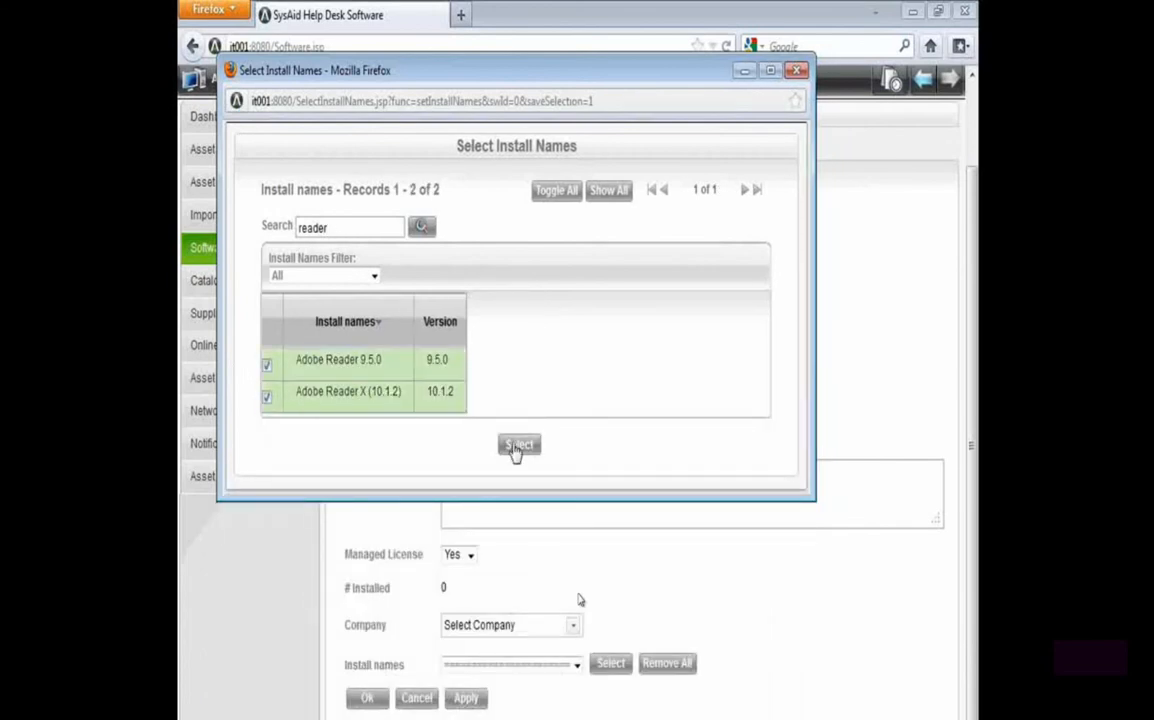
pyautogui.click(517, 446)
pyautogui.scroll(-2, 460, 640)
pyautogui.click(462, 697)
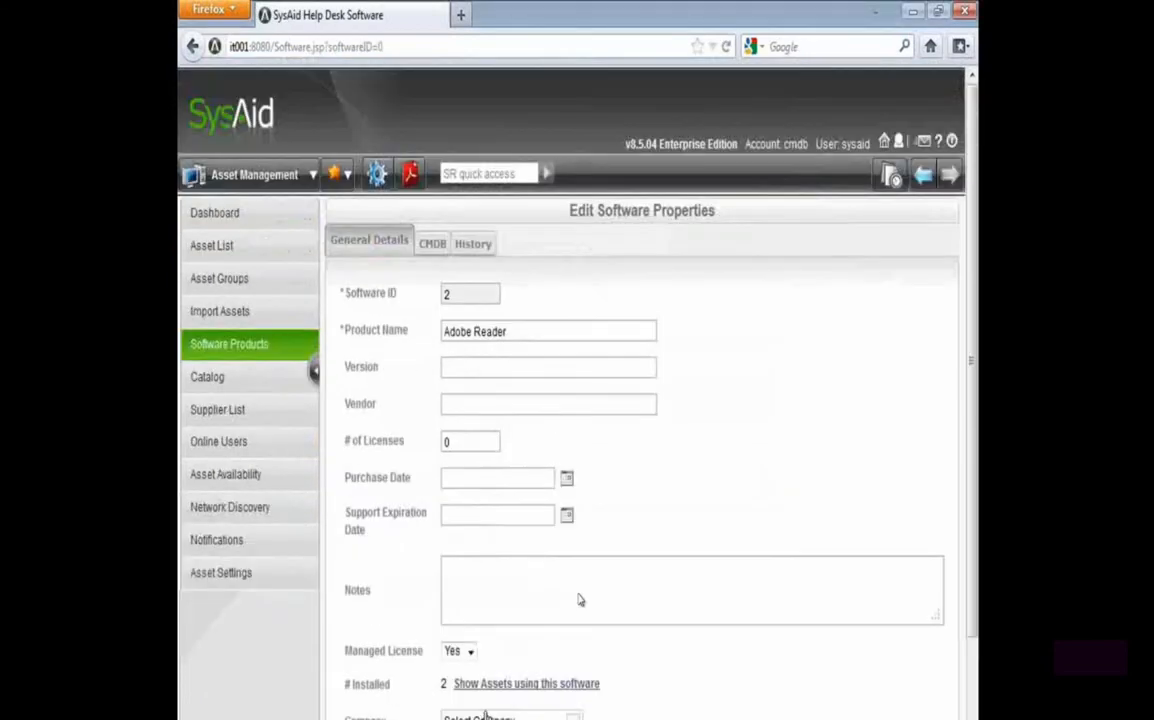
pyautogui.scroll(-2, 578, 600)
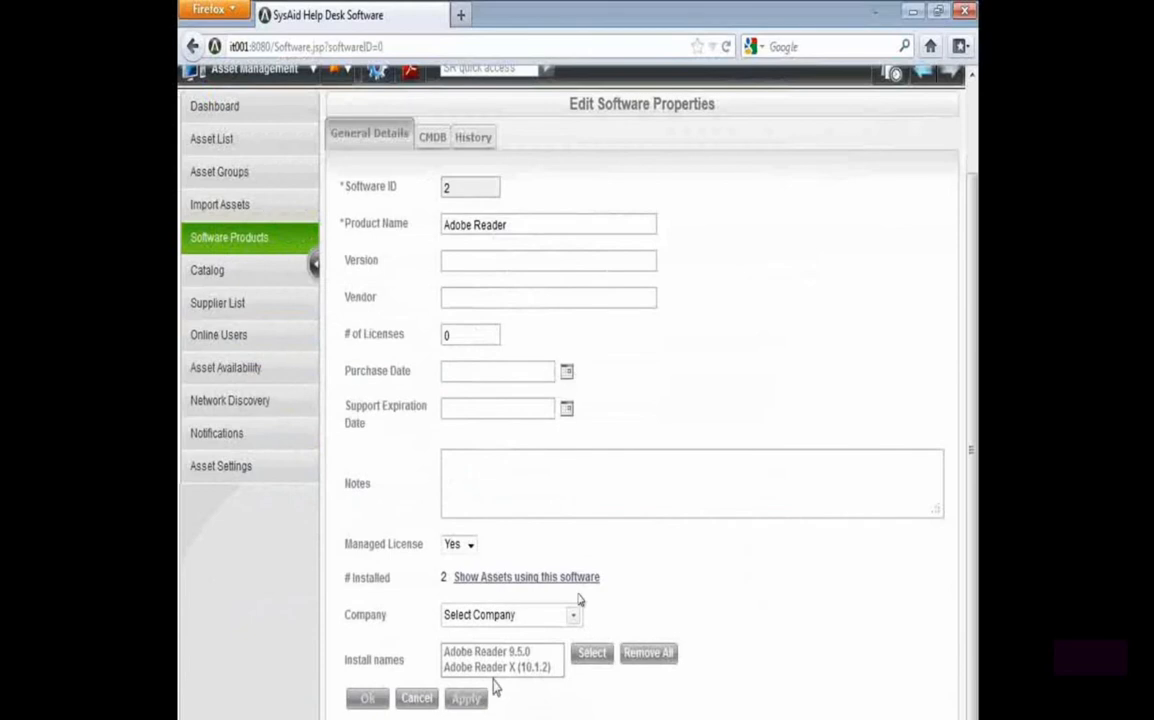
# Start a new software product with the product name Permitted software
pyautogui.click(240, 245)
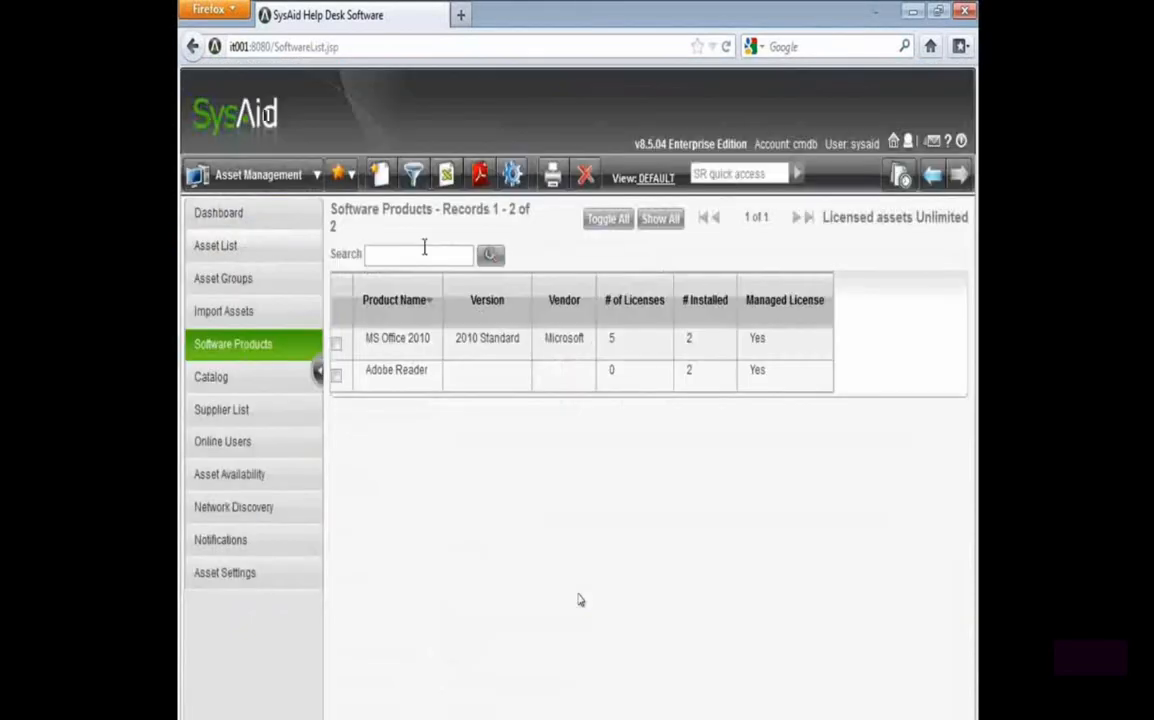
pyautogui.click(388, 188)
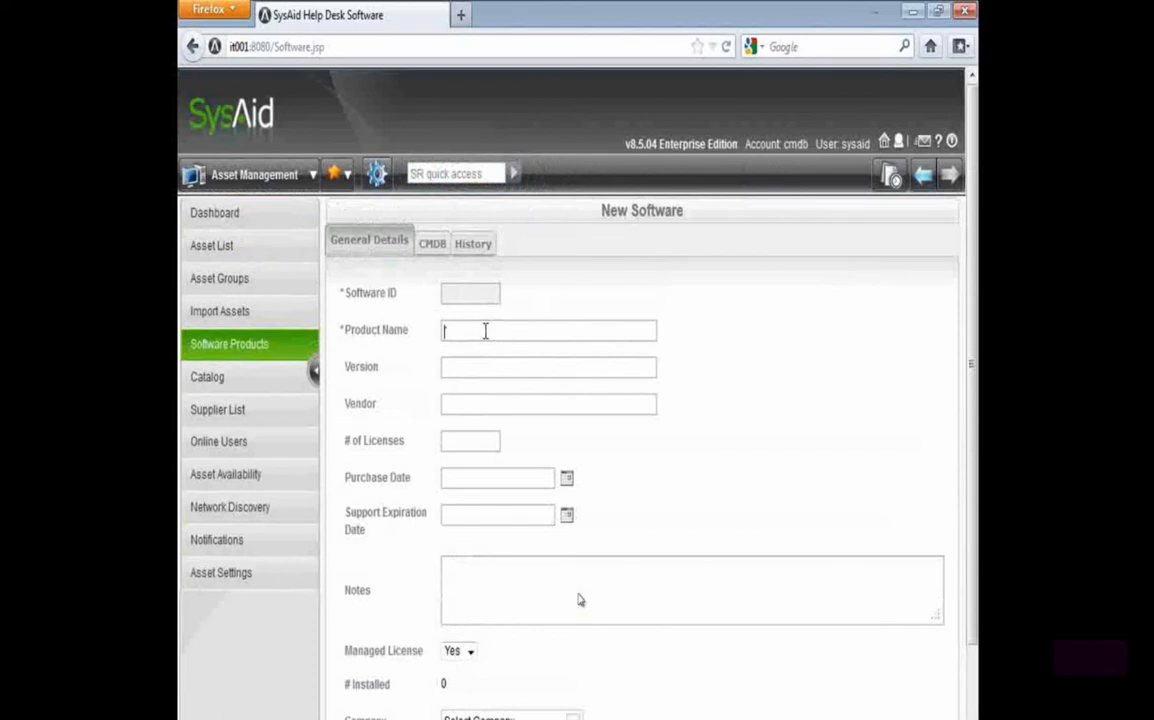
pyautogui.write('Permitted software')
pyautogui.scroll(-2, 577, 600)
# Select all available install names for the Permitted software product, then discard the new product without saving
pyautogui.click(610, 663)
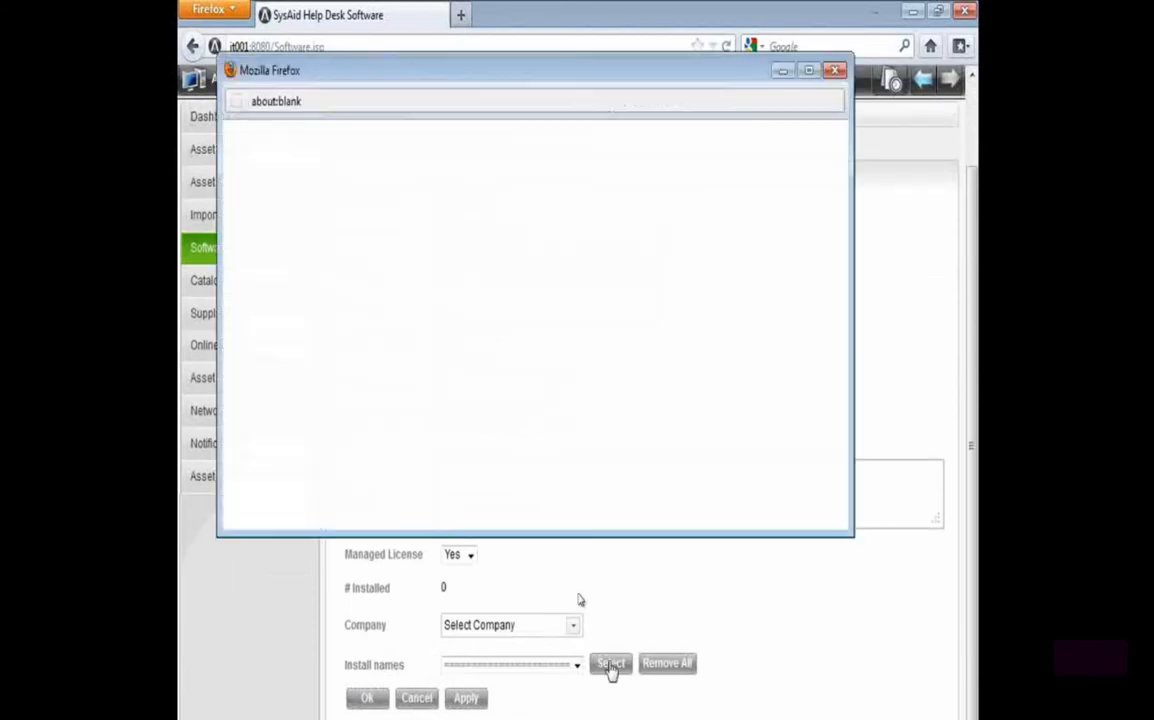
pyautogui.click(600, 192)
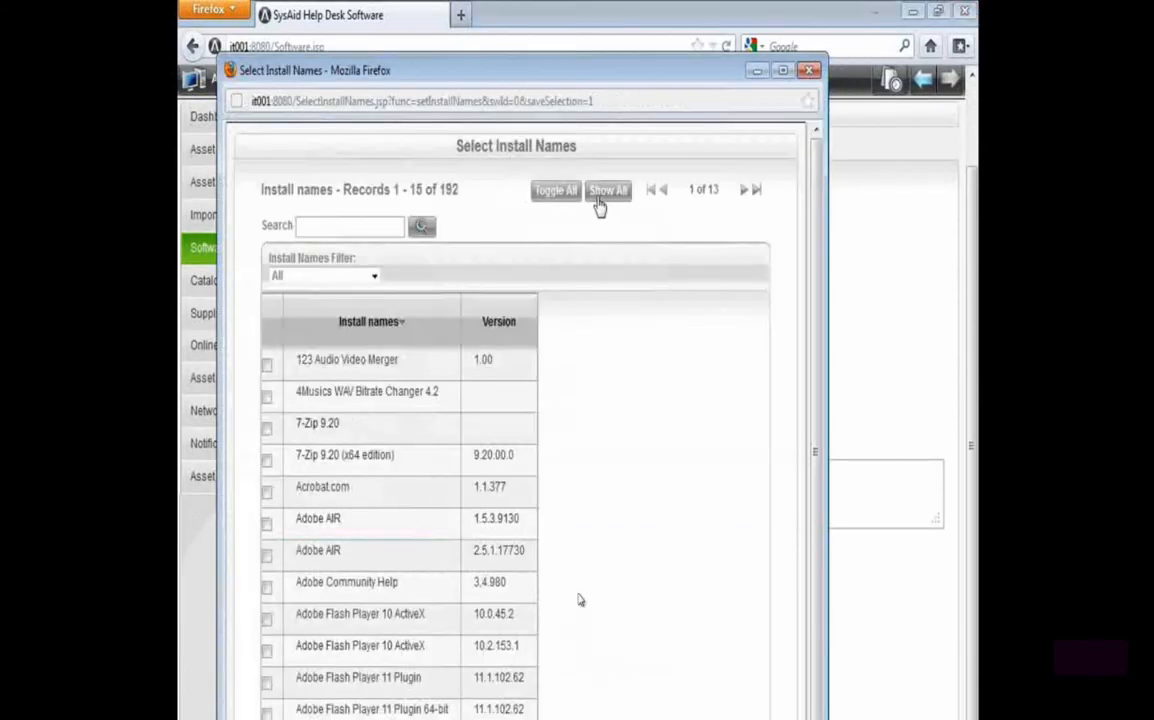
pyautogui.click(530, 191)
pyautogui.scroll(-10, 415, 543)
pyautogui.scroll(-20, 577, 600)
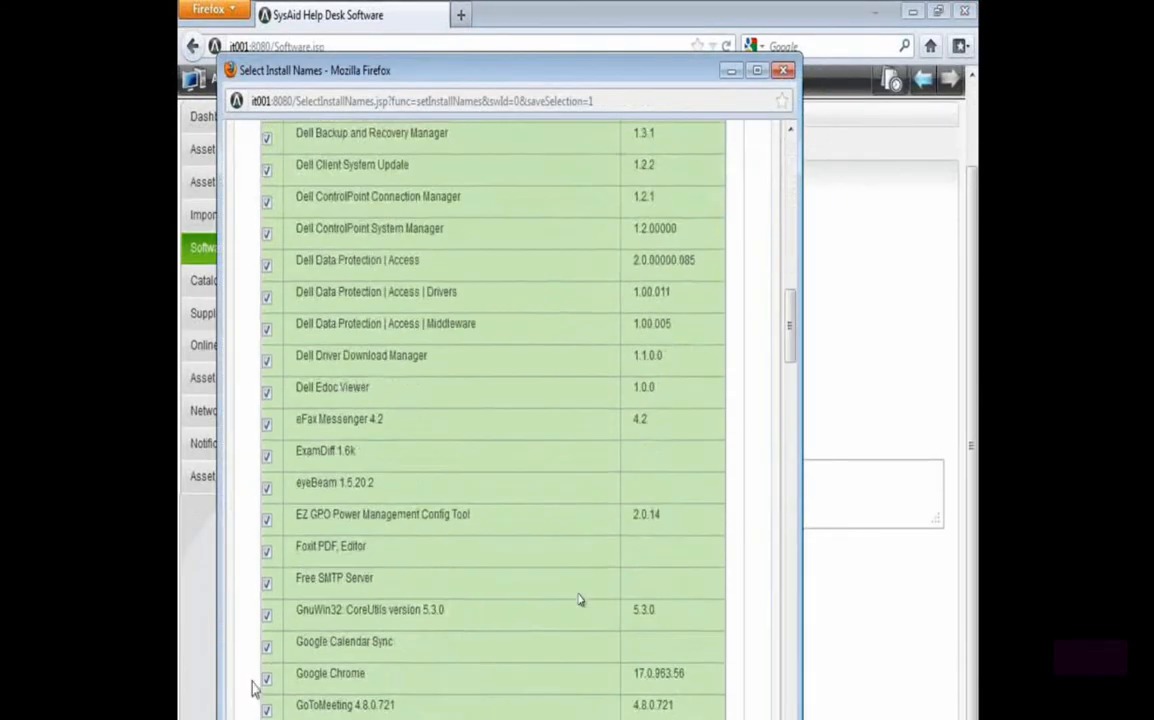
pyautogui.scroll(-5, 386, 197)
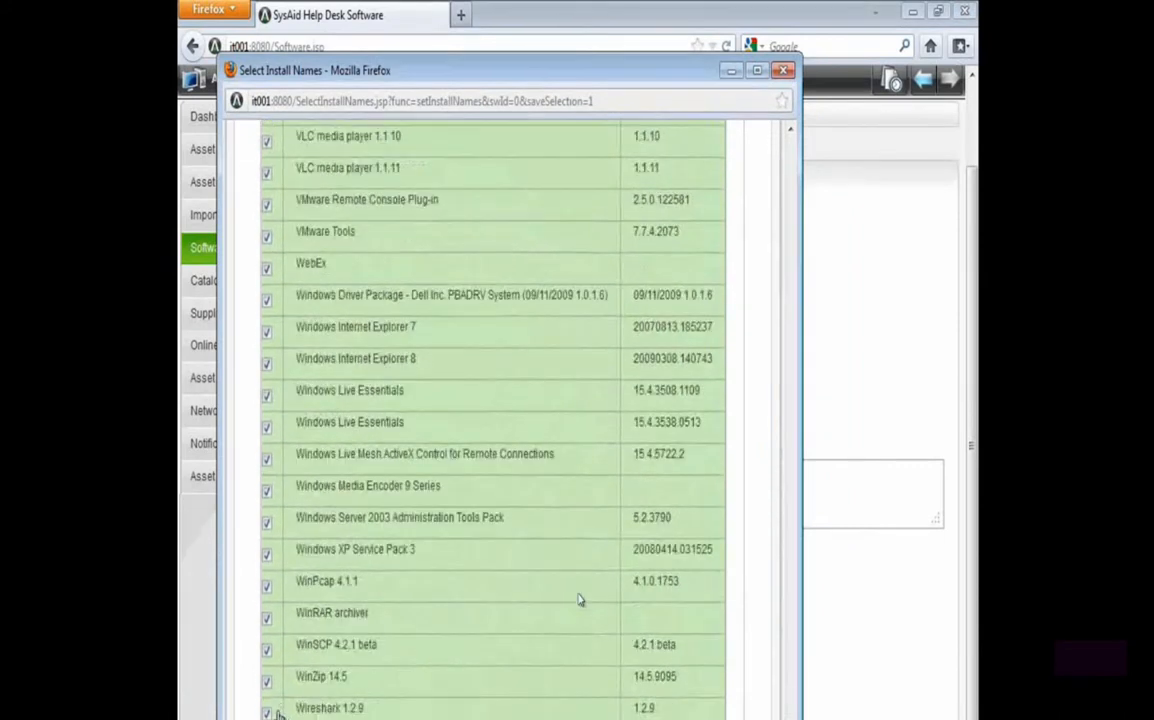
pyautogui.doubleClick(447, 70)
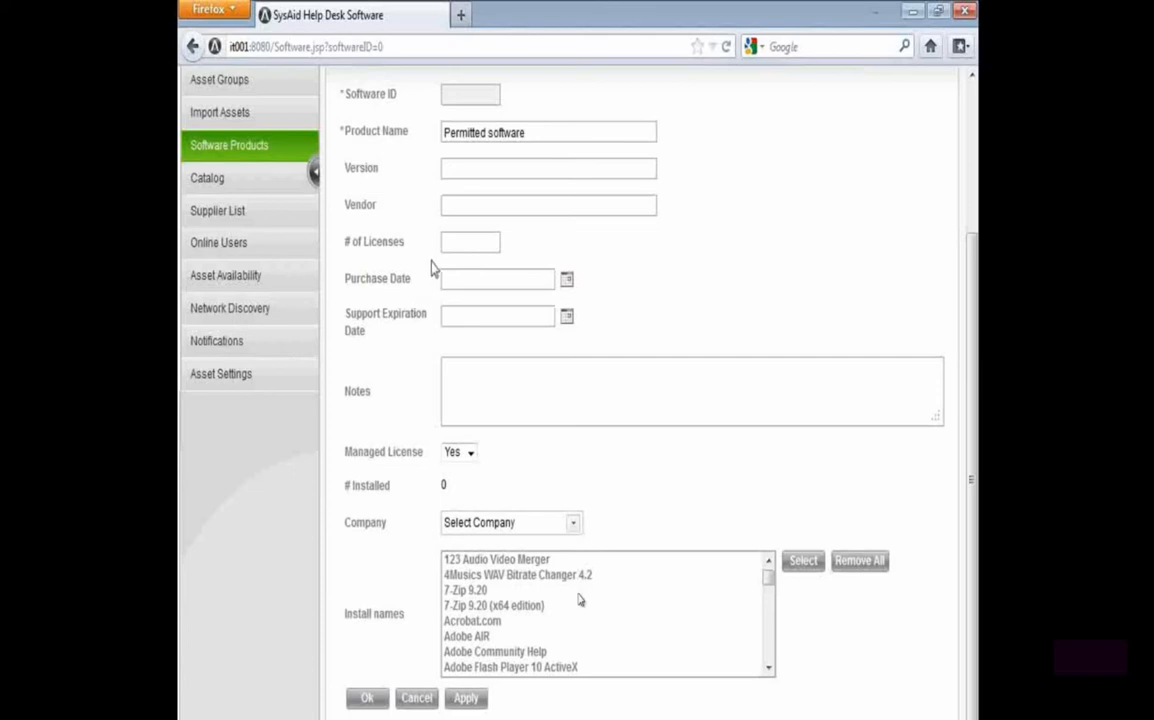
pyautogui.click(414, 699)
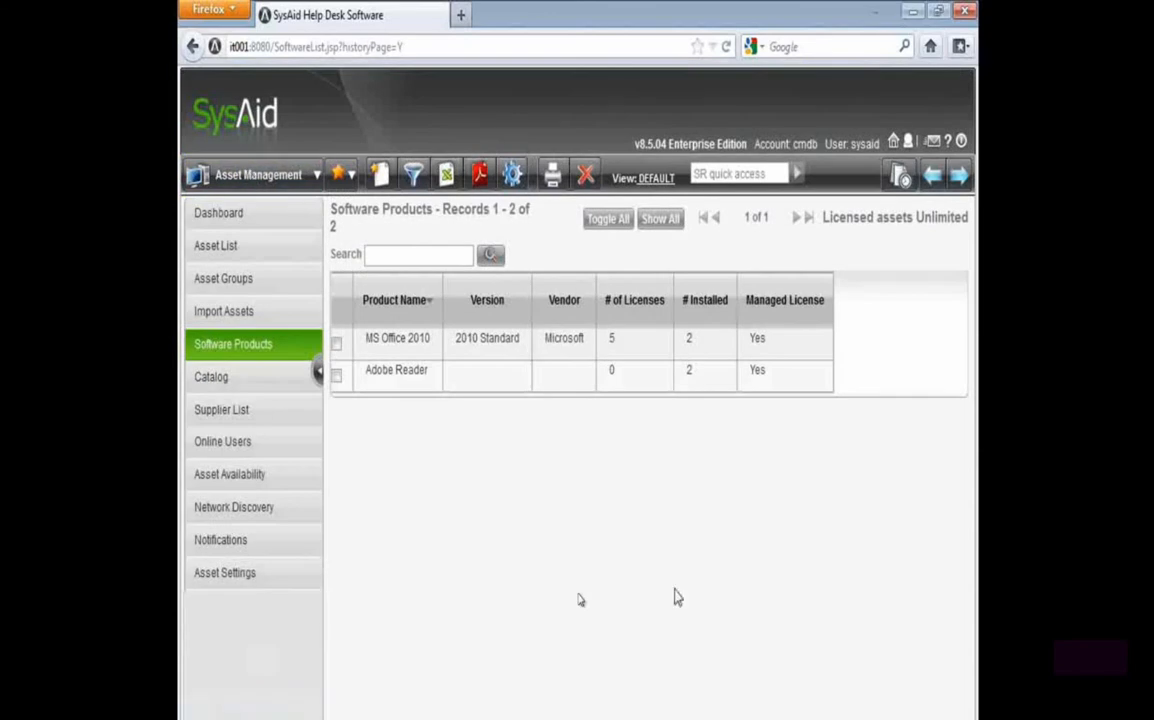
pyautogui.press('super+1')
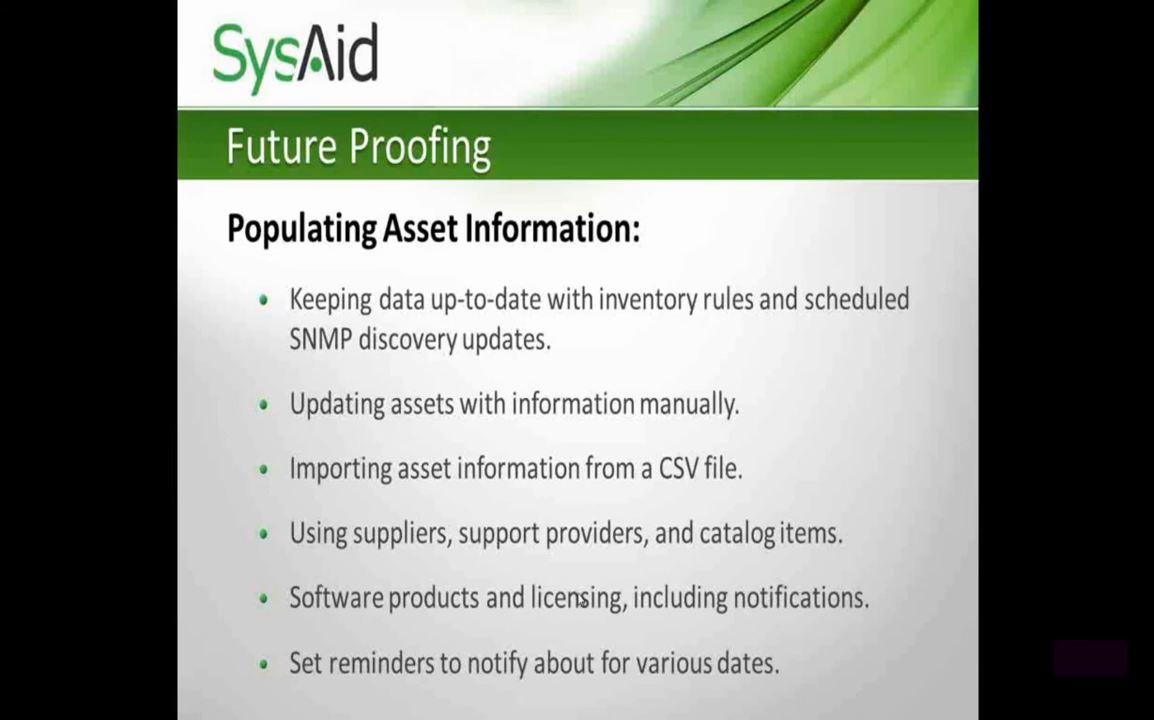
pyautogui.hotkey('alt', 'Tab')
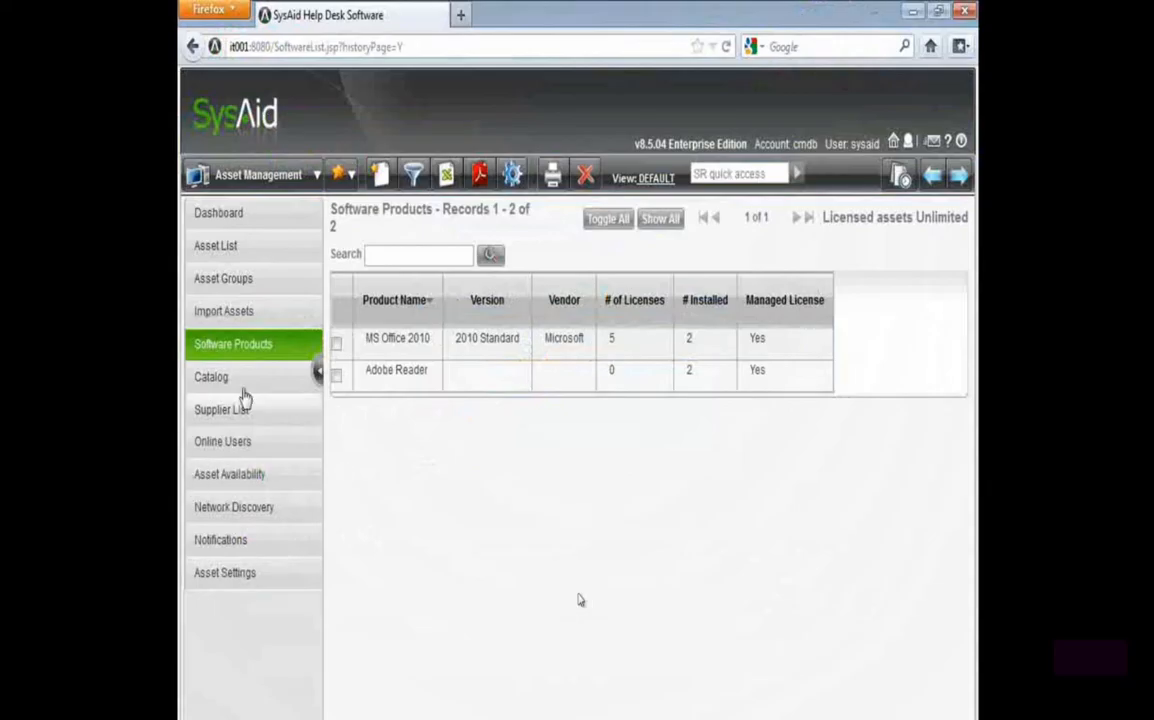
# Set the warranty expiration of asset IT001 to 01-03-2013 in its maintenance details and save the asset
pyautogui.click(219, 246)
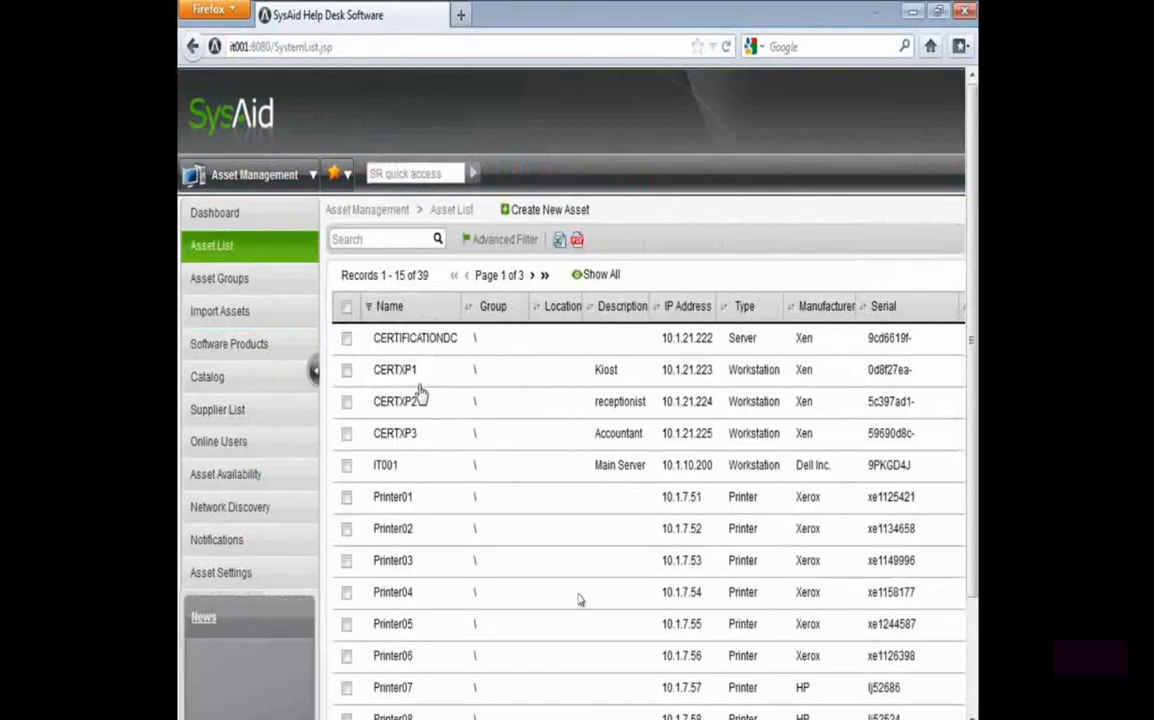
pyautogui.click(421, 472)
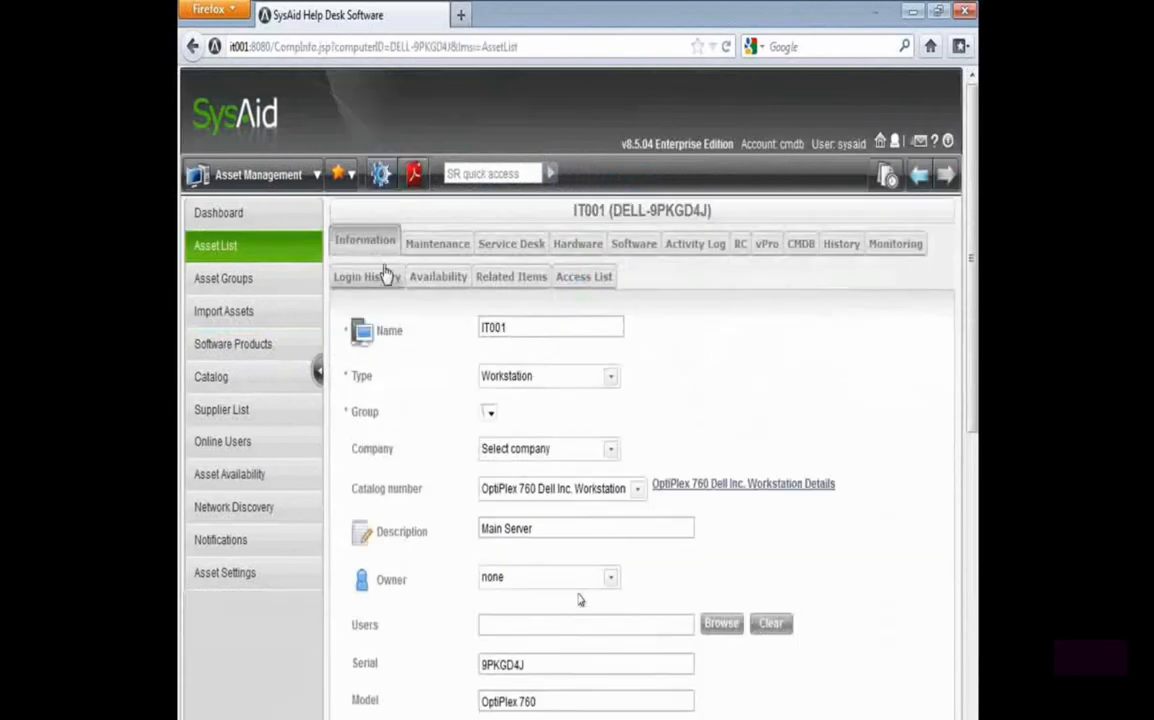
pyautogui.click(440, 245)
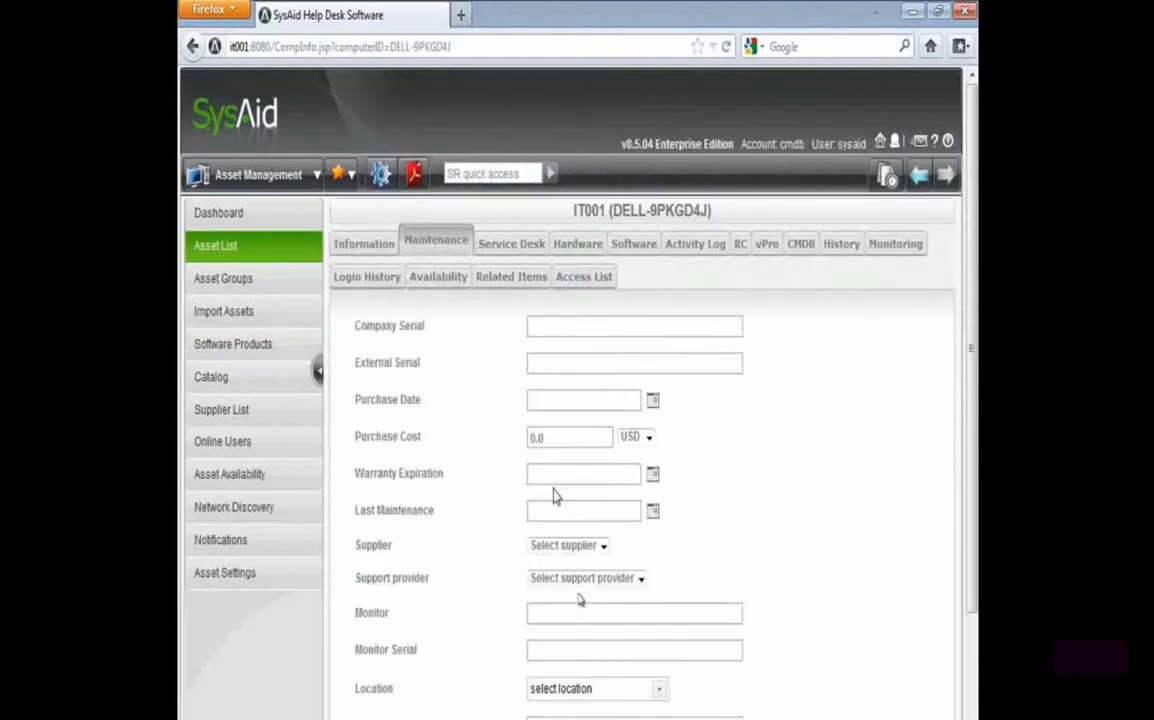
pyautogui.click(652, 473)
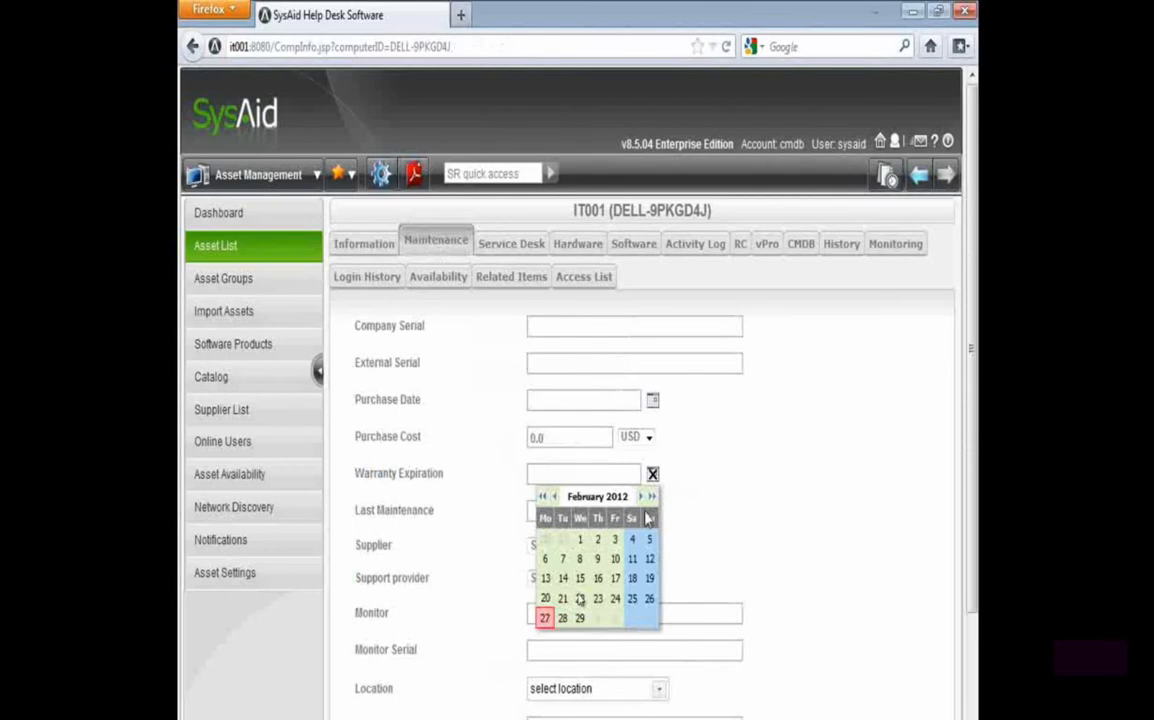
pyautogui.click(651, 497)
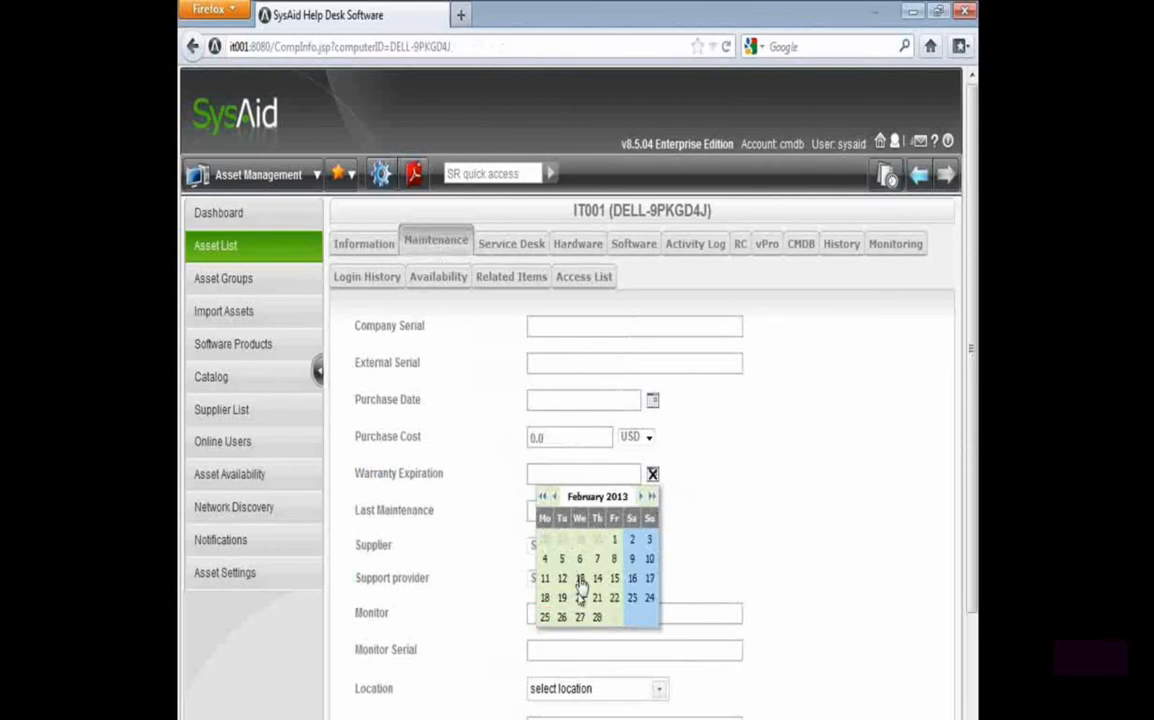
pyautogui.click(614, 617)
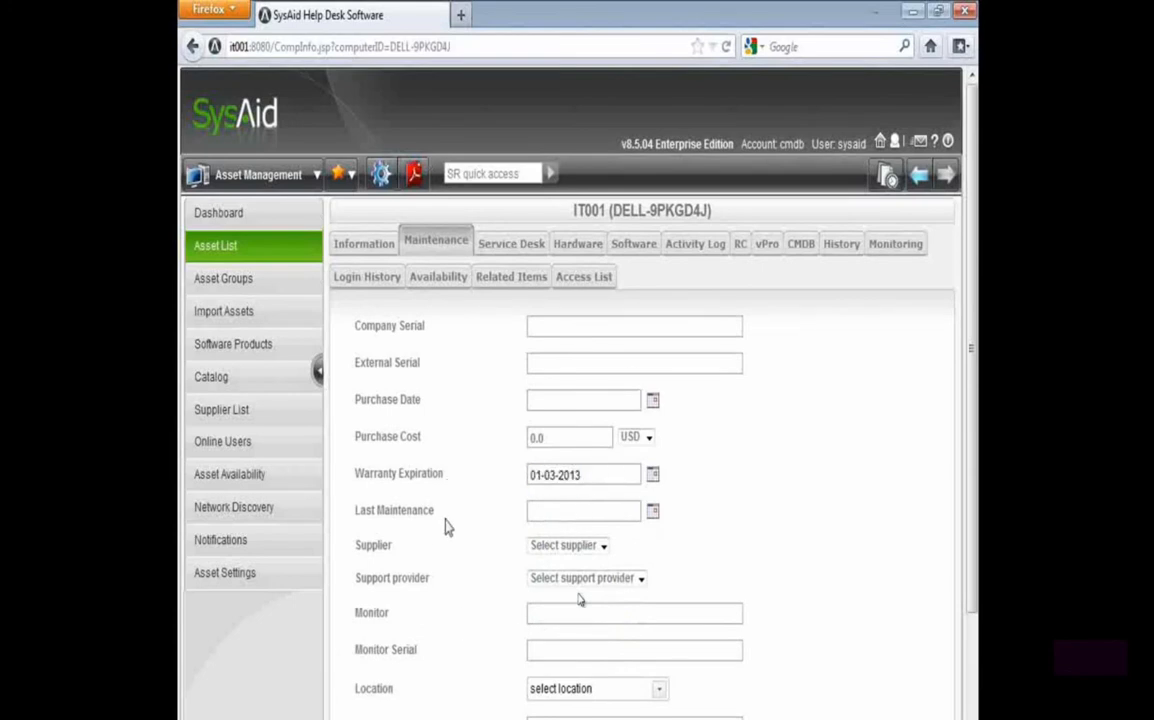
pyautogui.scroll(-3, 483, 612)
pyautogui.click(372, 694)
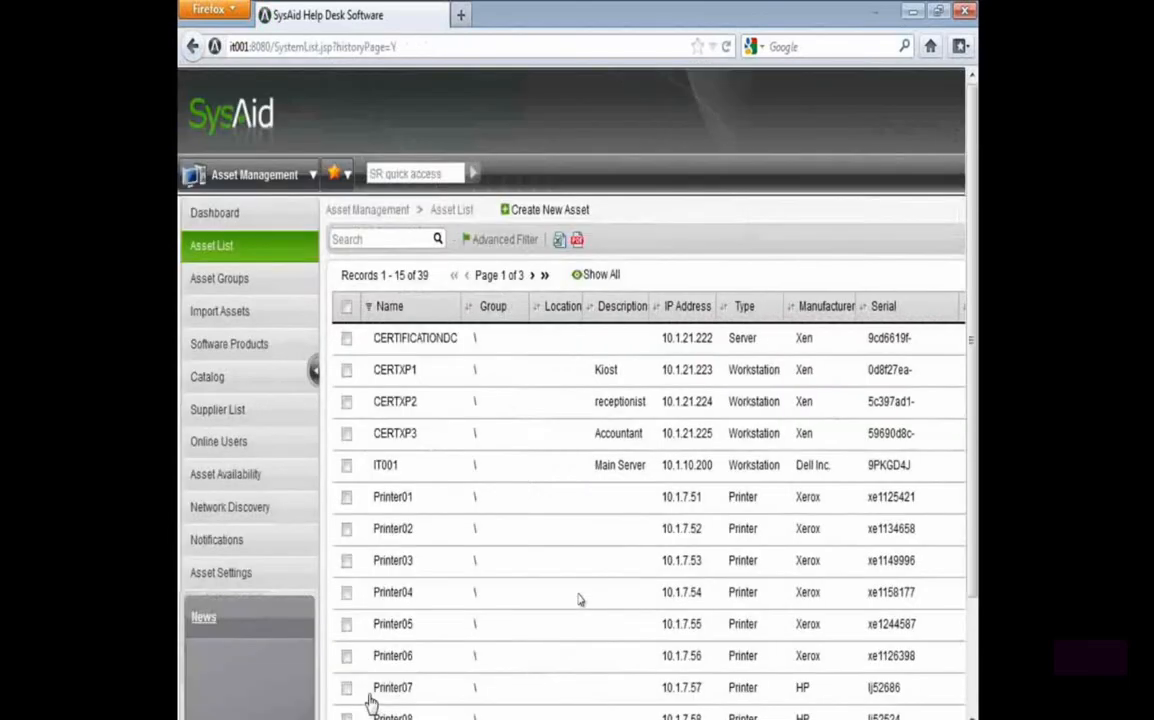
# Open the reminders list in the preferences
pyautogui.click(245, 172)
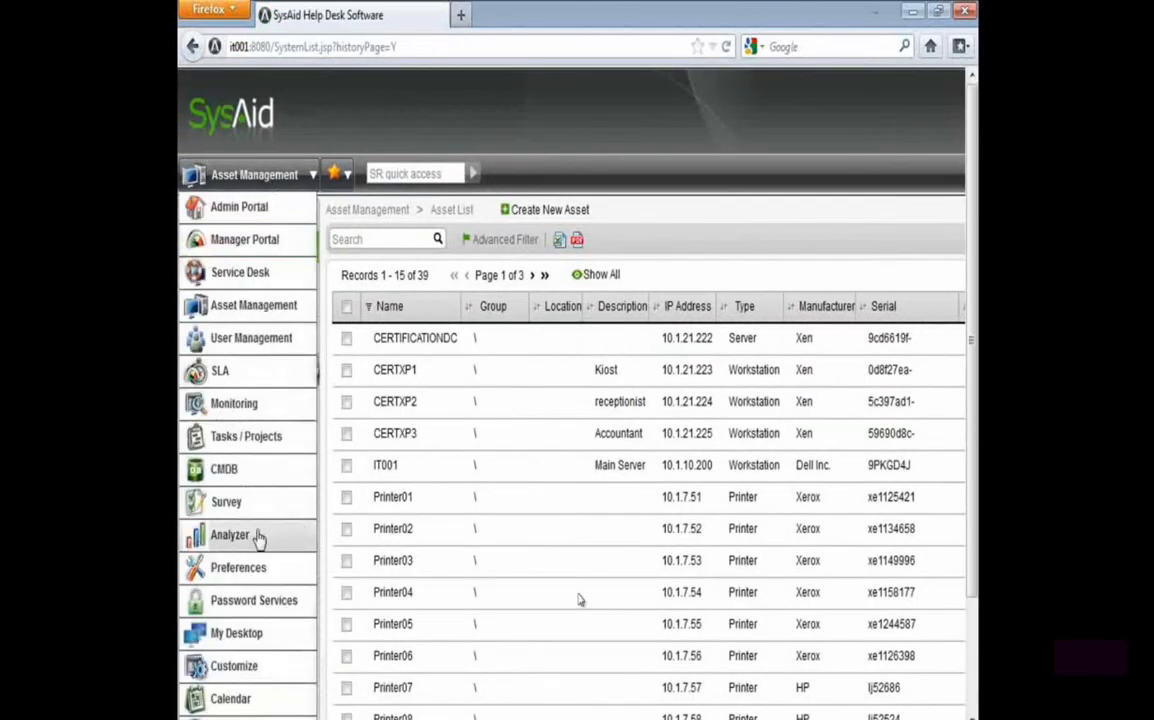
pyautogui.click(245, 576)
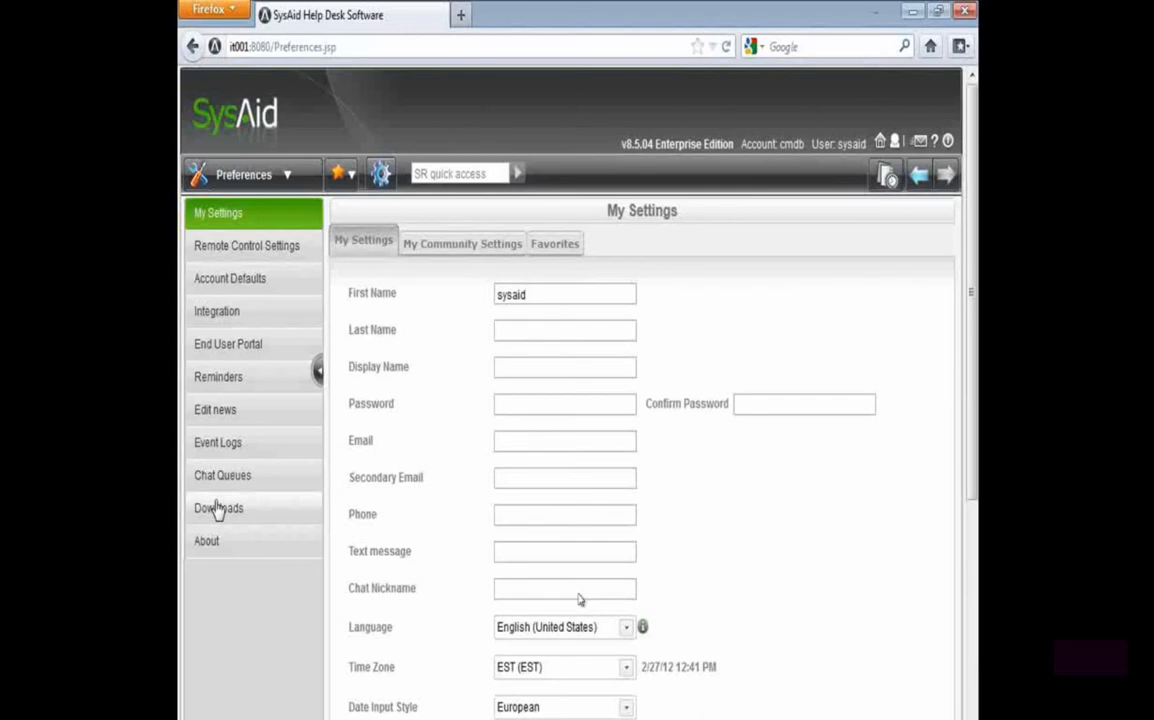
pyautogui.click(250, 393)
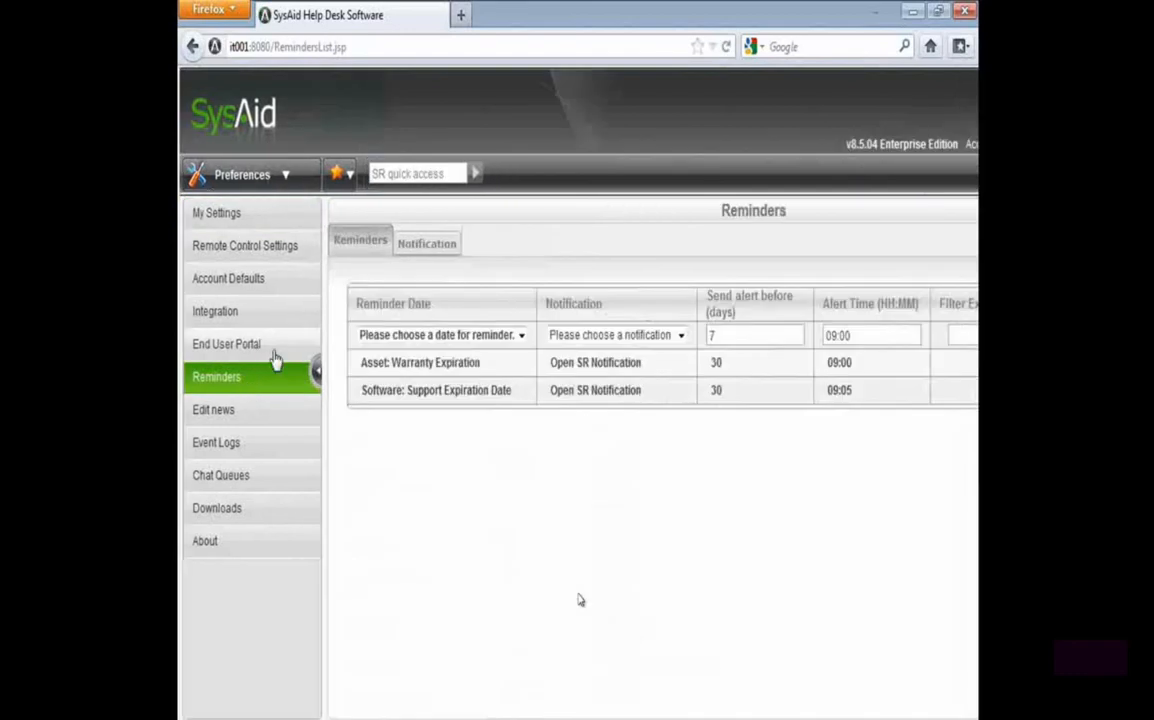
# Examine the notification, advance alert days and alert time of the asset warranty and software support expiration reminders
pyautogui.moveTo(358, 363); pyautogui.dragTo(636, 370)
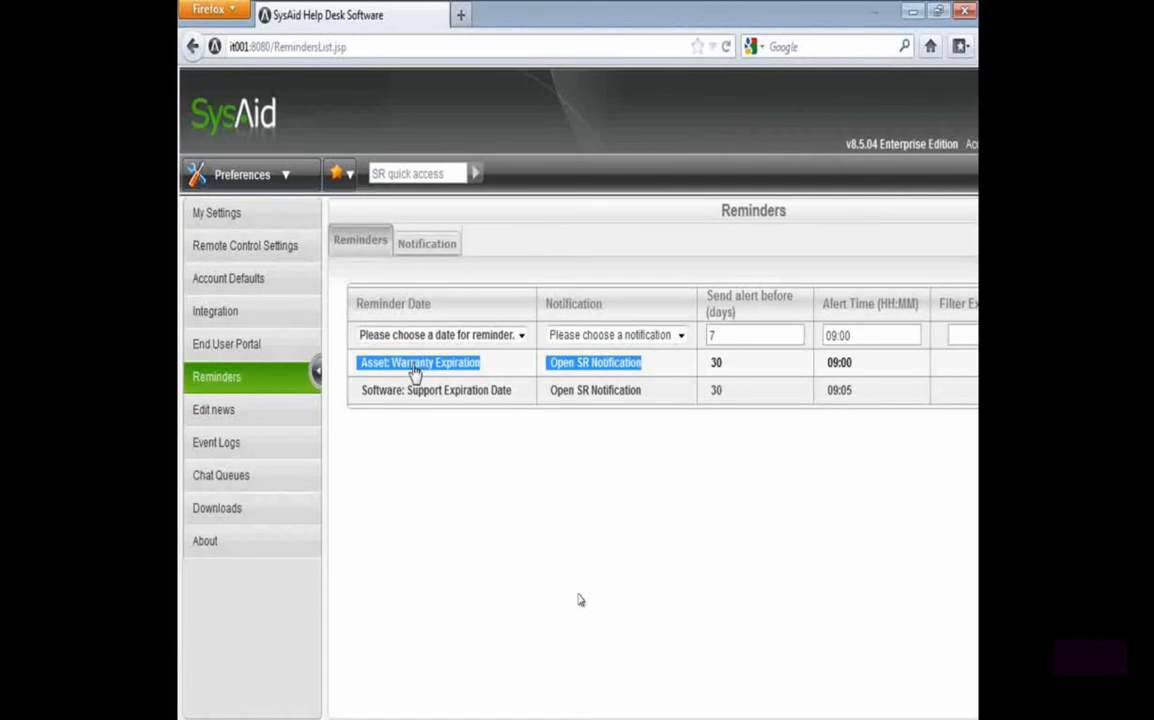
pyautogui.moveTo(646, 366); pyautogui.dragTo(553, 373)
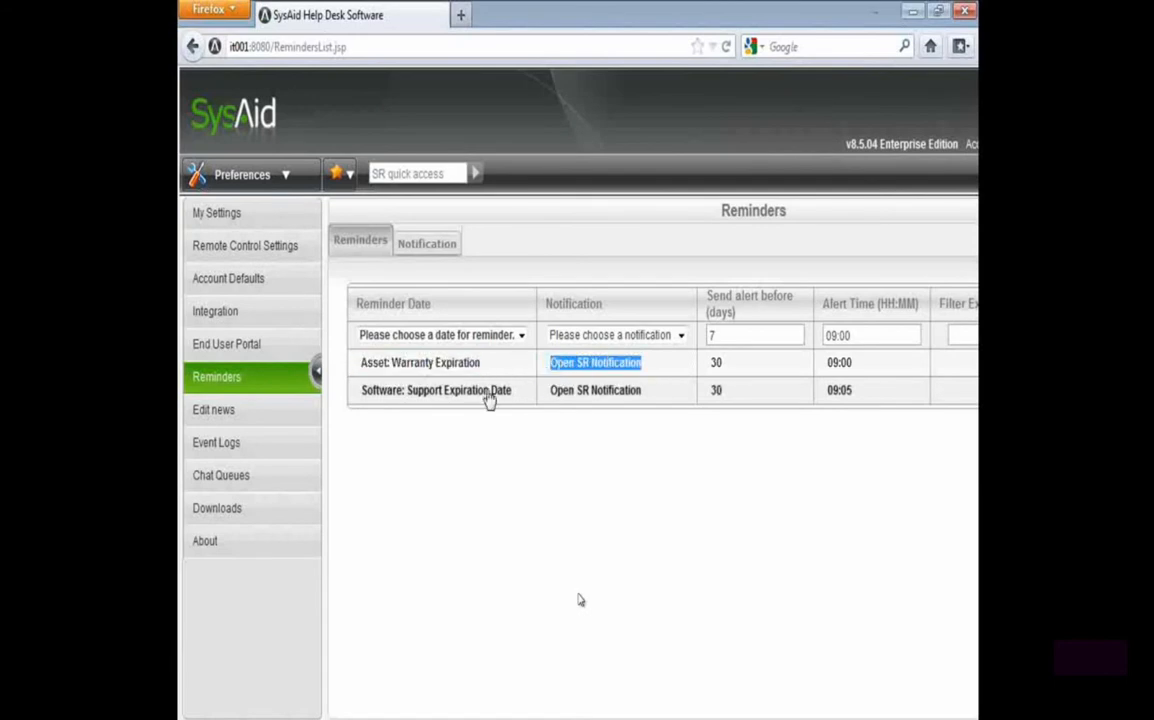
pyautogui.moveTo(762, 368); pyautogui.dragTo(710, 365)
pyautogui.moveTo(483, 364); pyautogui.dragTo(363, 376)
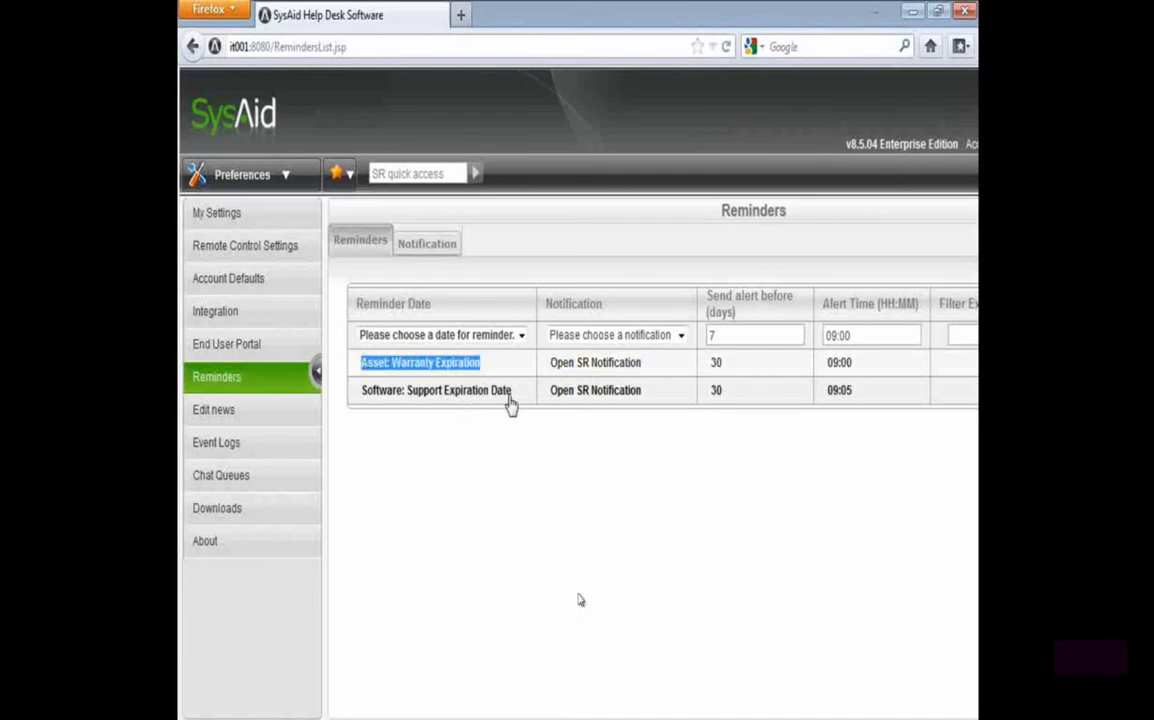
pyautogui.moveTo(518, 404); pyautogui.dragTo(363, 400)
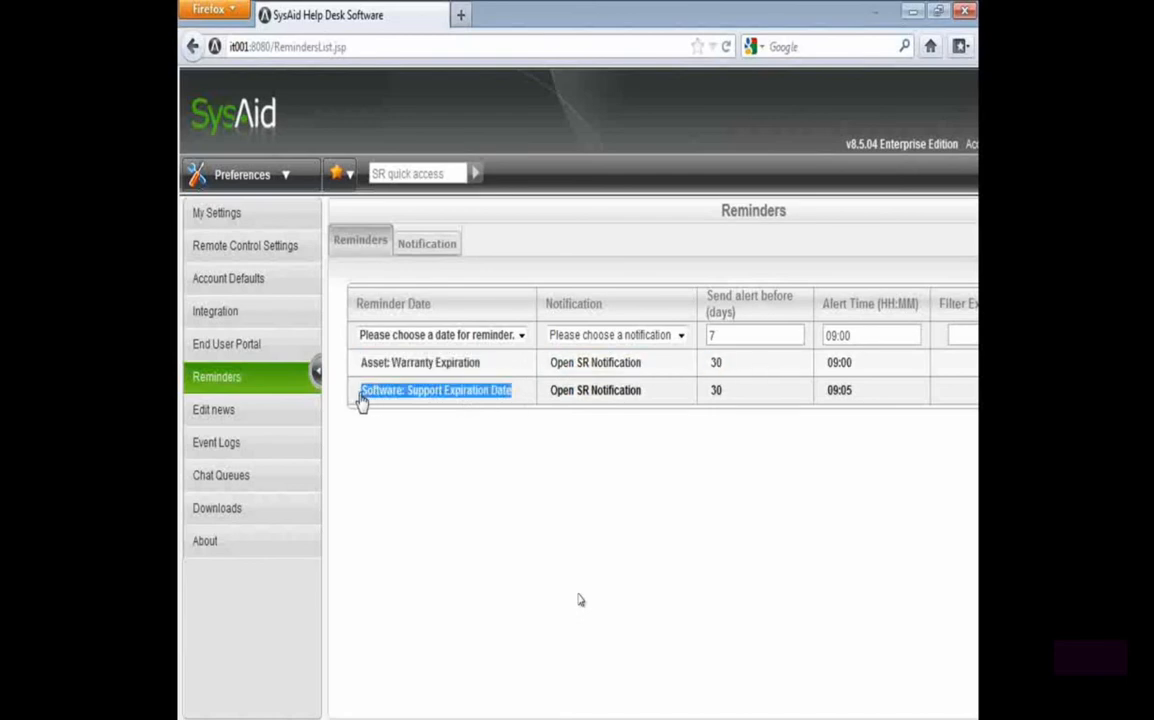
pyautogui.moveTo(862, 363); pyautogui.dragTo(824, 364)
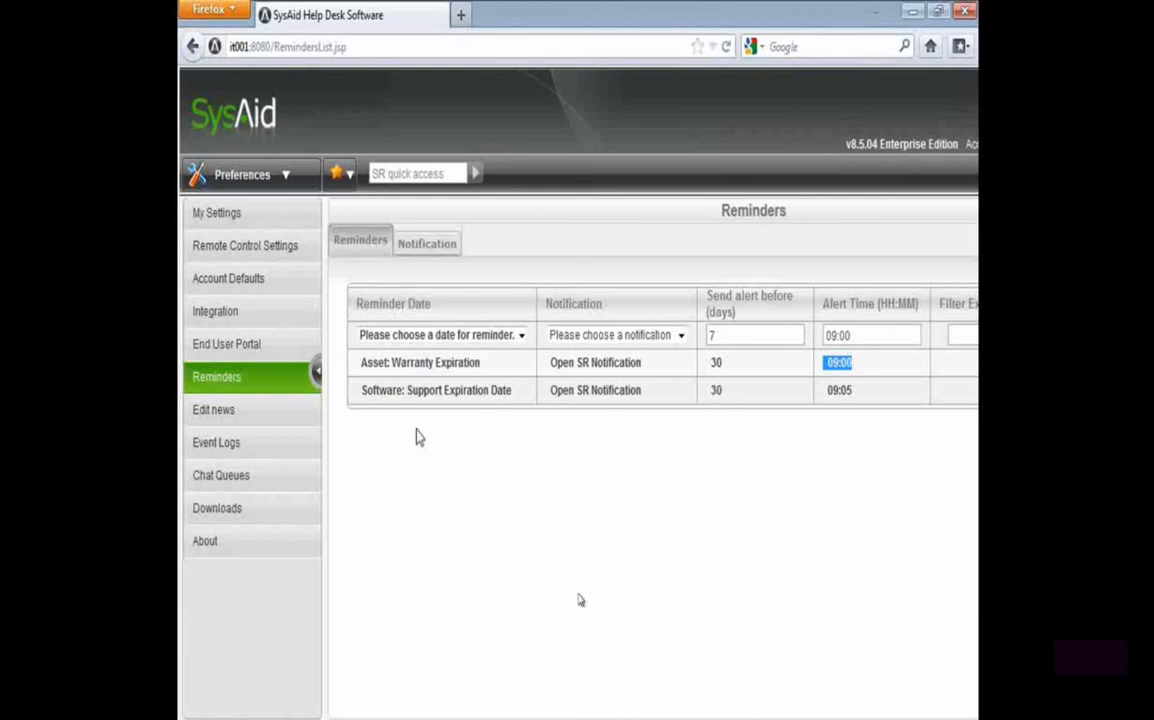
pyautogui.moveTo(482, 364); pyautogui.dragTo(361, 376)
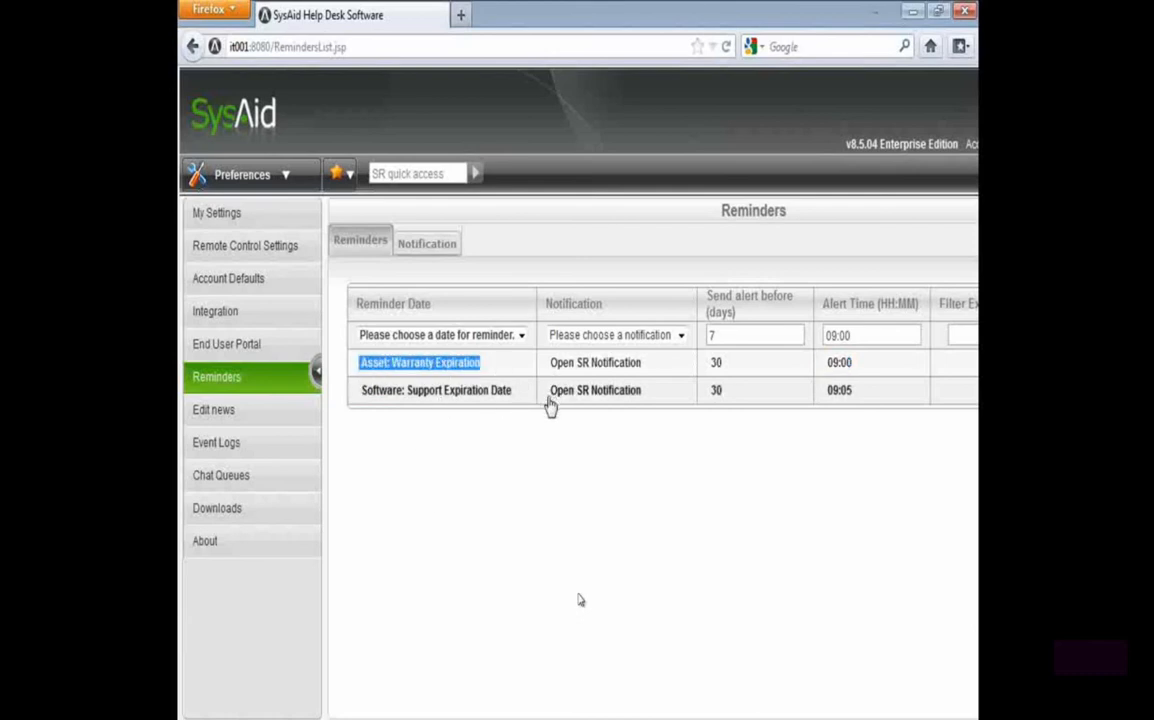
pyautogui.moveTo(764, 371); pyautogui.dragTo(546, 366)
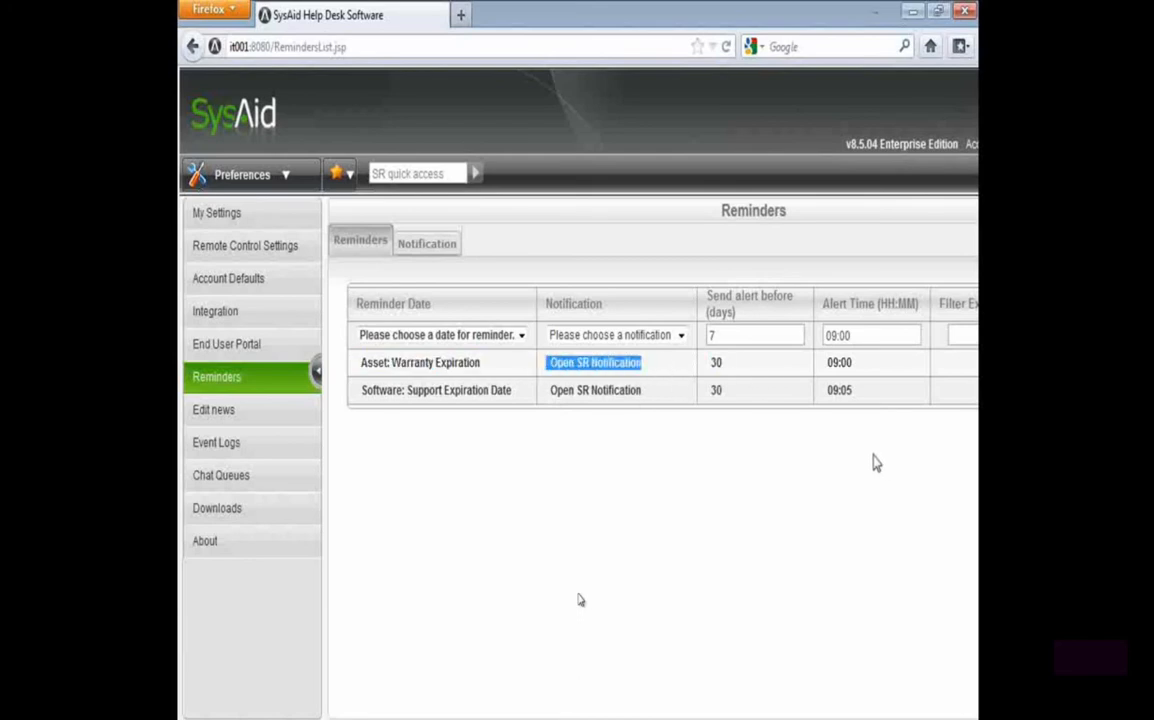
pyautogui.moveTo(362, 391); pyautogui.dragTo(546, 399)
pyautogui.moveTo(853, 391); pyautogui.dragTo(815, 430)
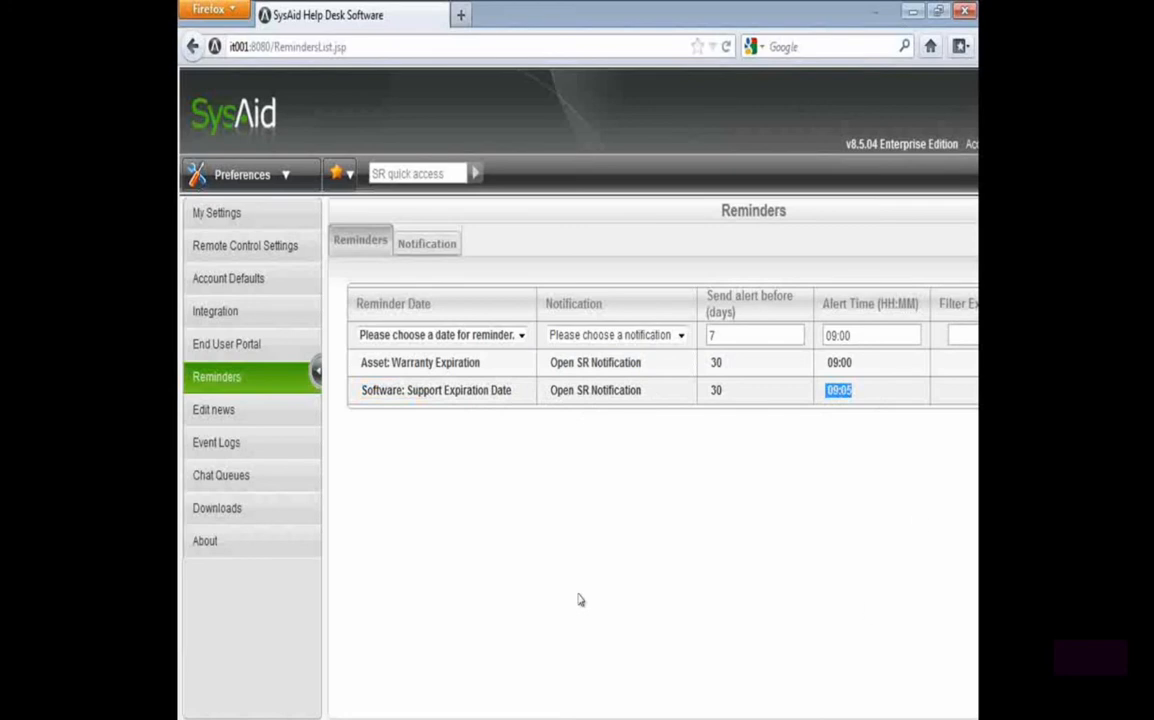
pyautogui.hscroll(3, 578, 600)
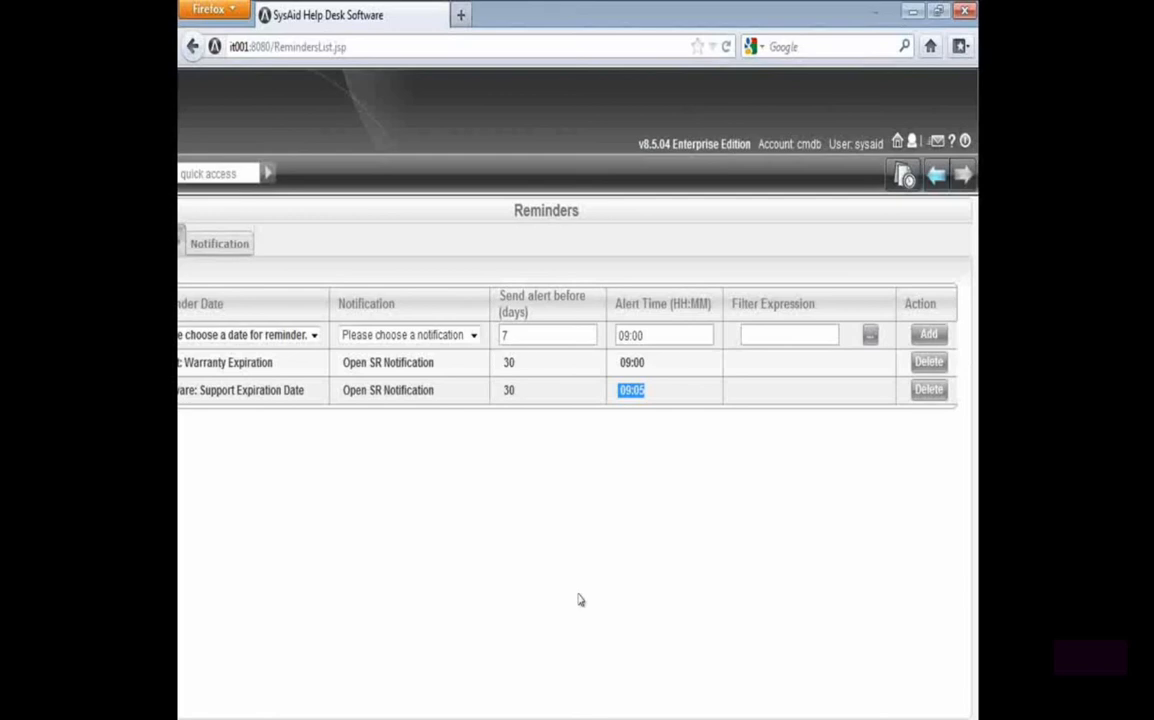
# Browse the dates available for a new reminder without choosing one, and view the reminder notifications
pyautogui.hscroll(-3, 578, 450)
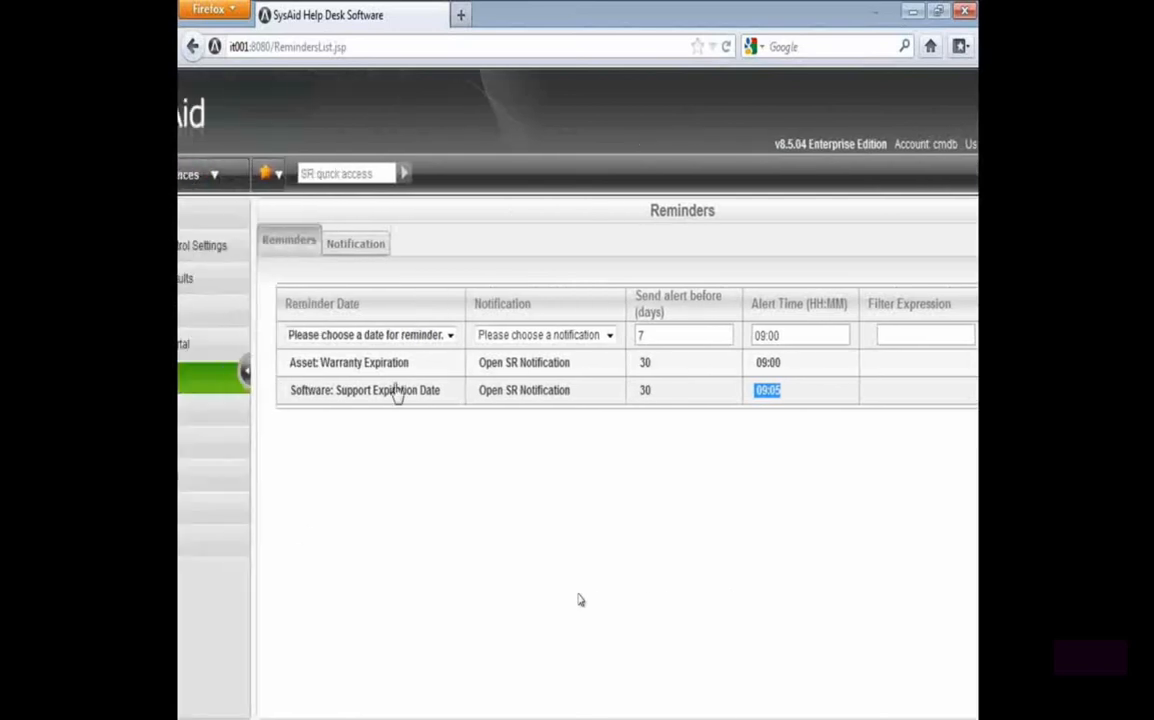
pyautogui.click(450, 338)
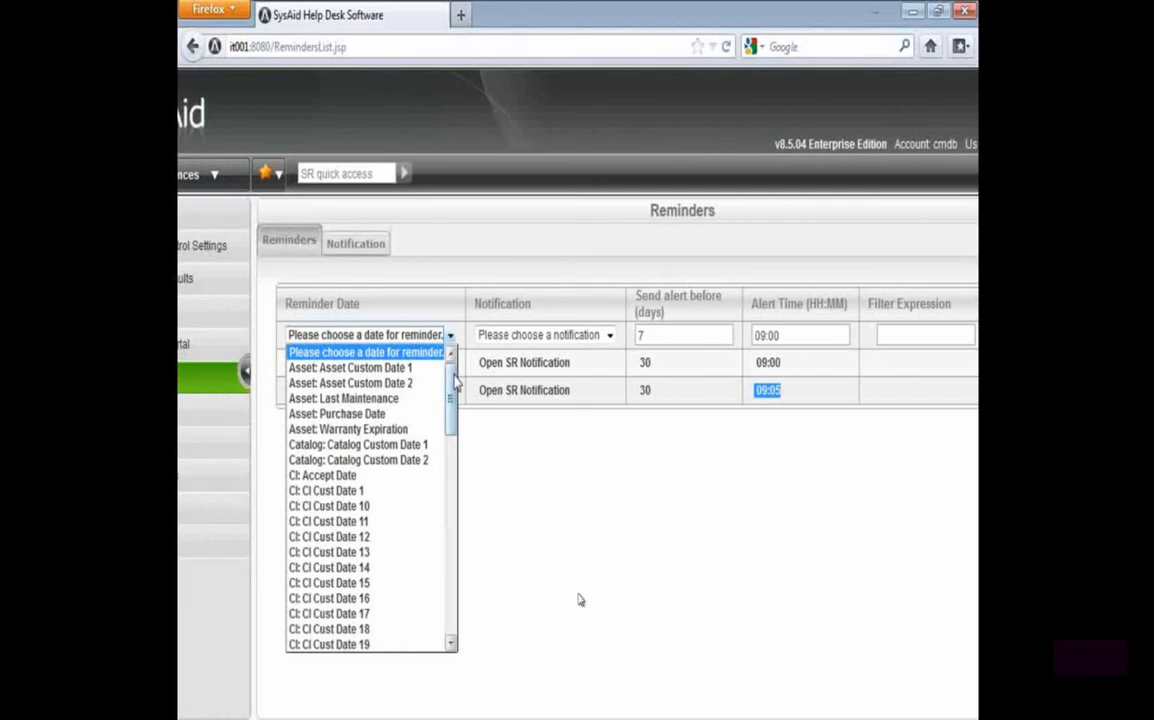
pyautogui.scroll(-1, 453, 390)
pyautogui.scroll(1, 453, 398)
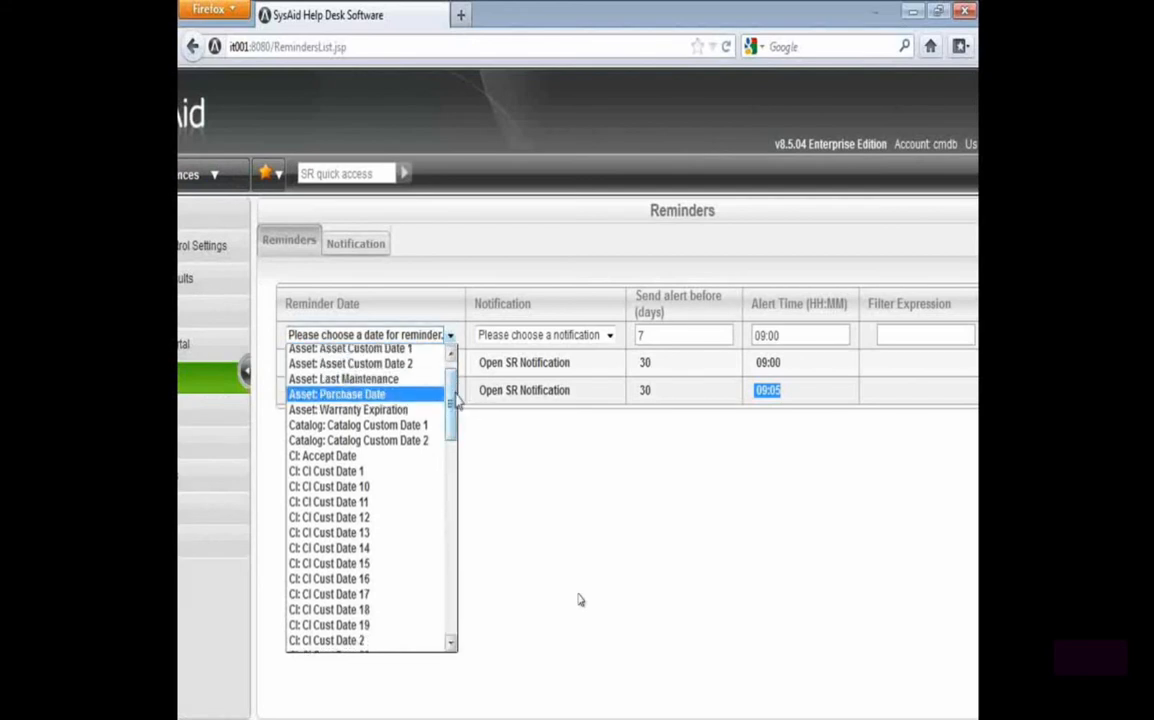
pyautogui.scroll(-1, 453, 420)
pyautogui.moveTo(453, 420); pyautogui.dragTo(455, 617)
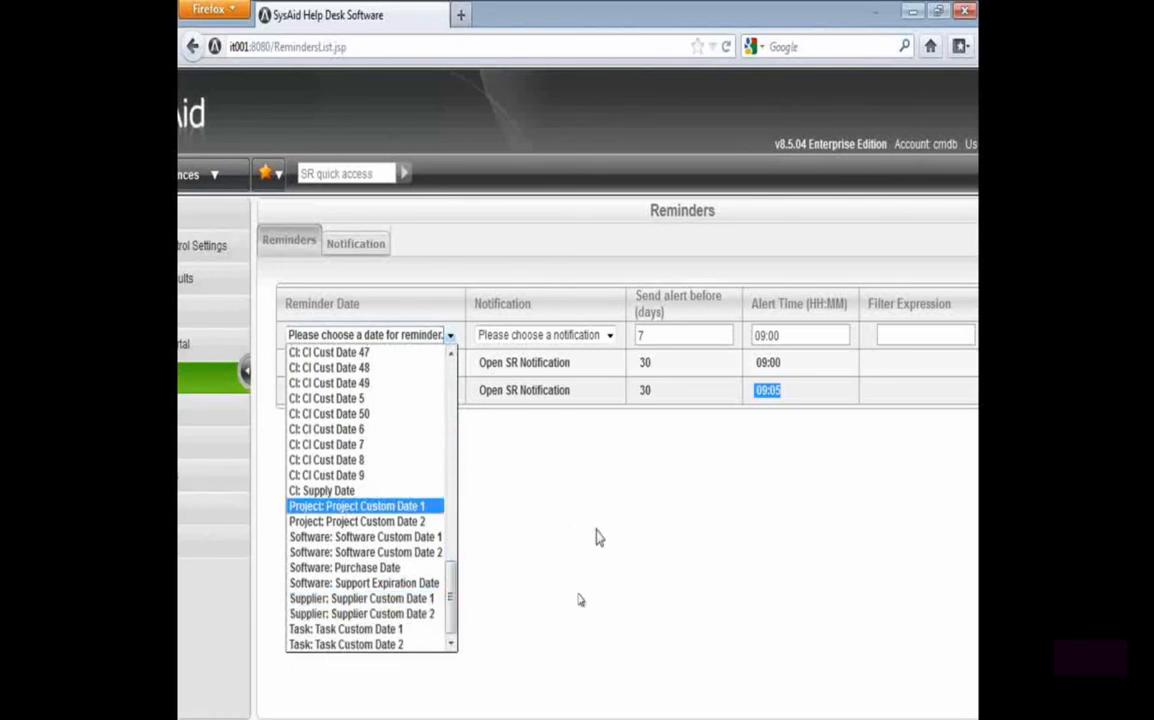
pyautogui.click(512, 587)
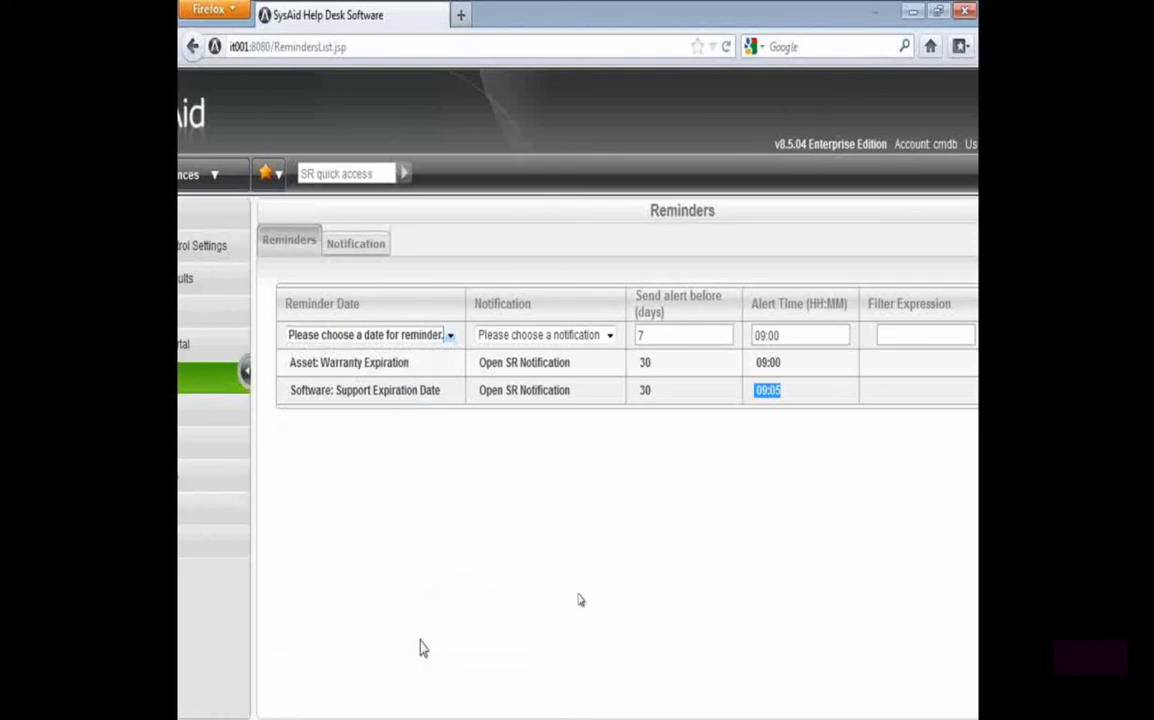
pyautogui.click(364, 250)
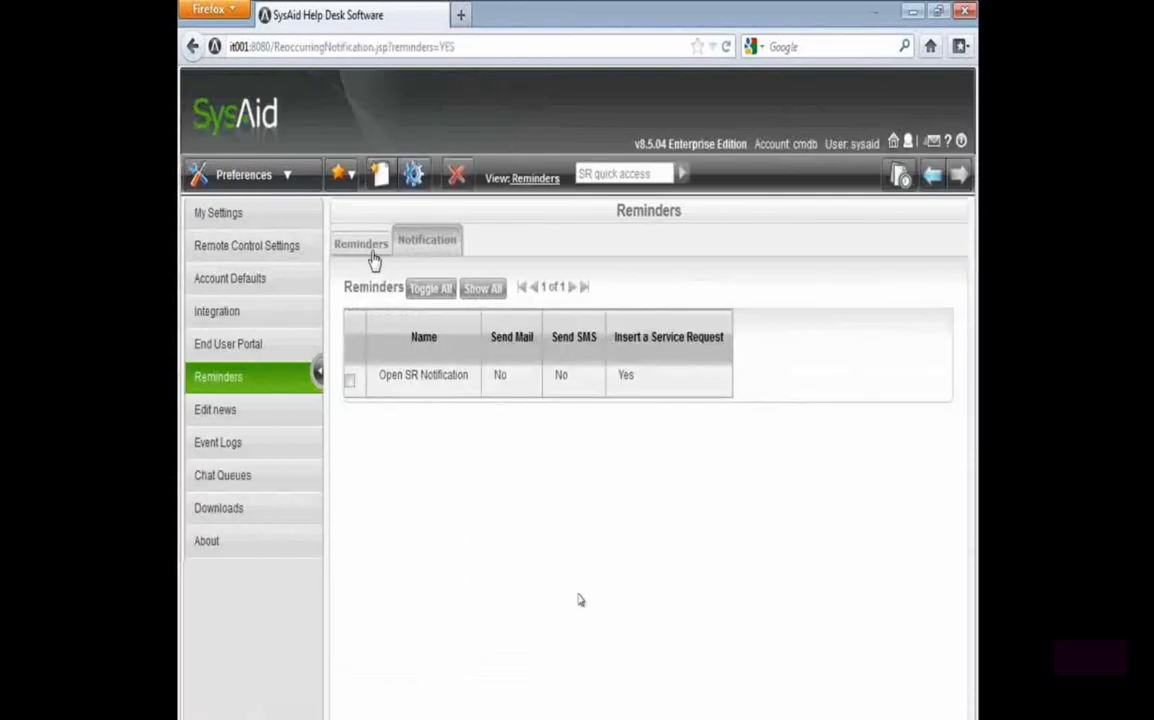
# View the general settings of the Open SR Notification without changing them, and return to the reminders list
pyautogui.click(418, 374)
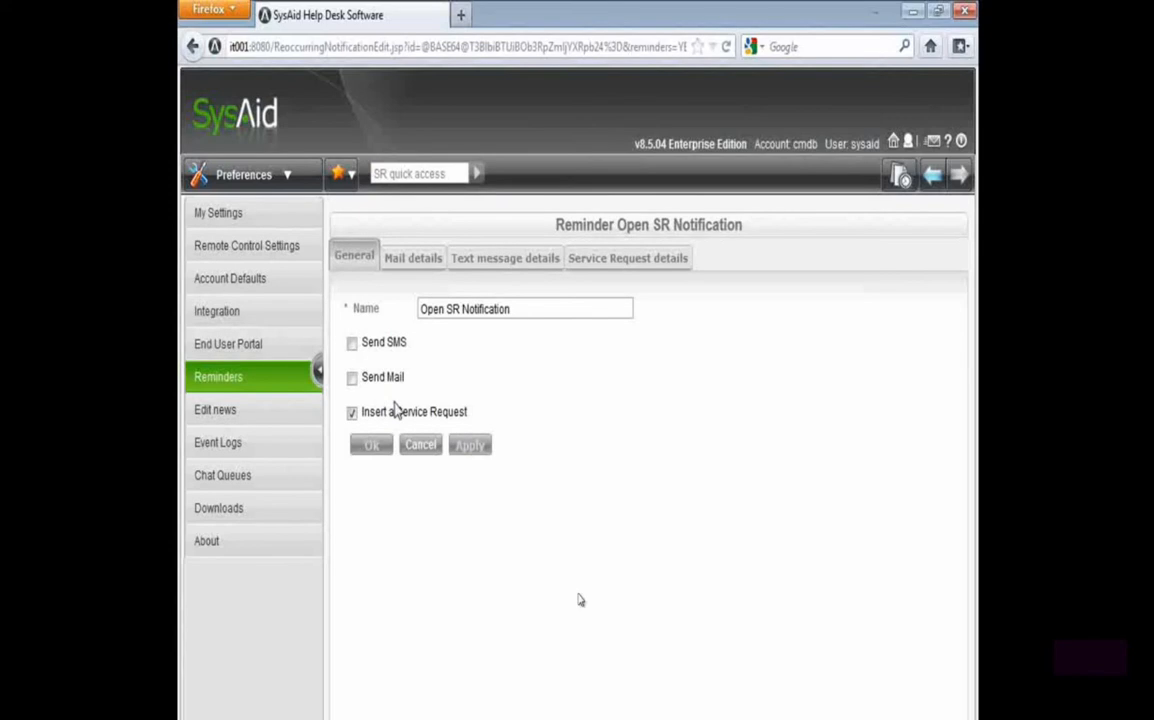
pyautogui.click(419, 447)
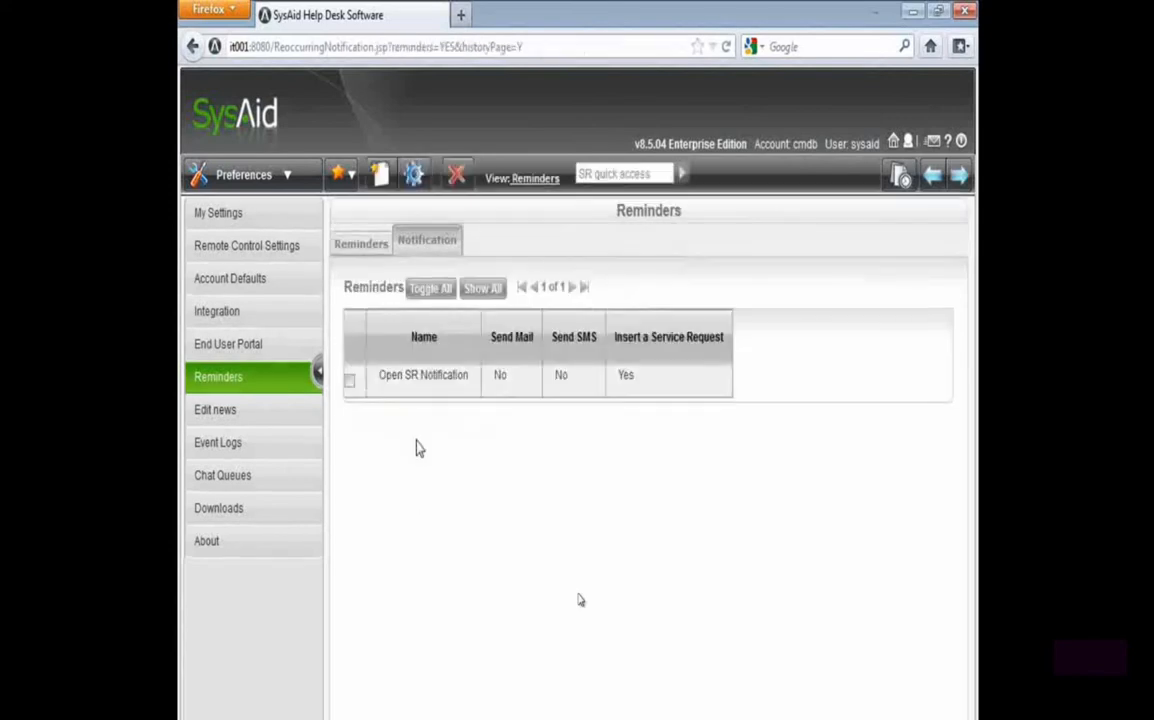
pyautogui.click(353, 258)
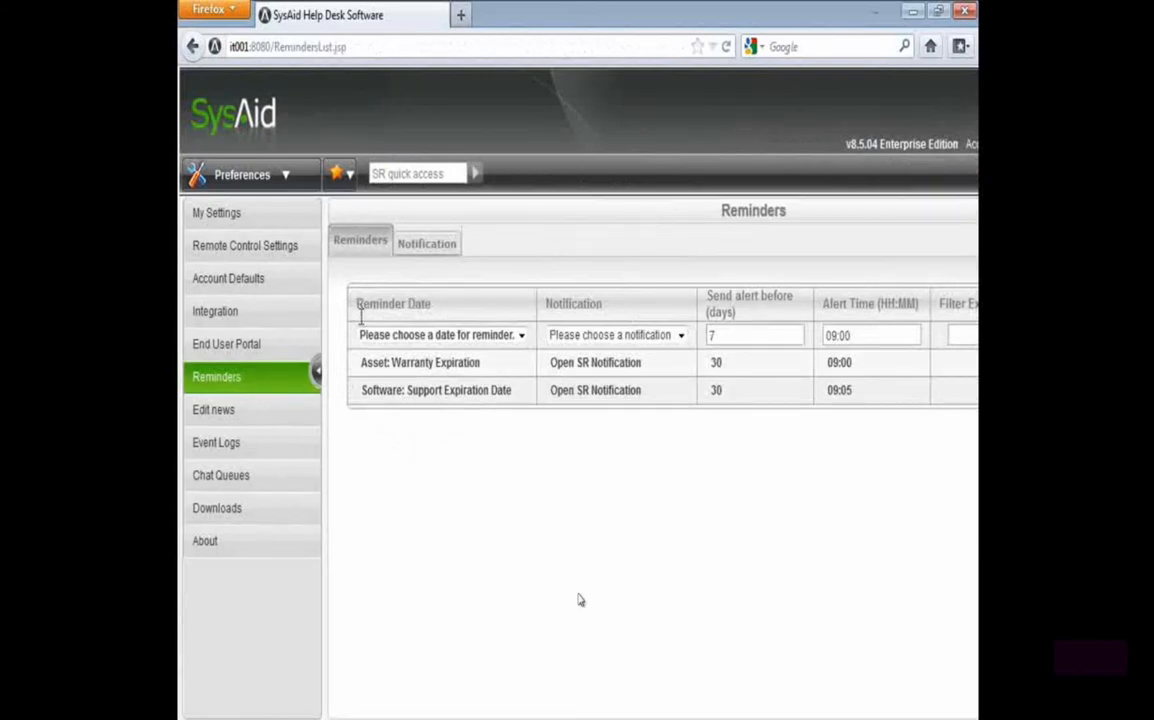
# Review the reminder date, alert time and notification of the asset warranty expiration reminder
pyautogui.moveTo(745, 372); pyautogui.dragTo(699, 361)
pyautogui.moveTo(479, 367); pyautogui.dragTo(359, 366)
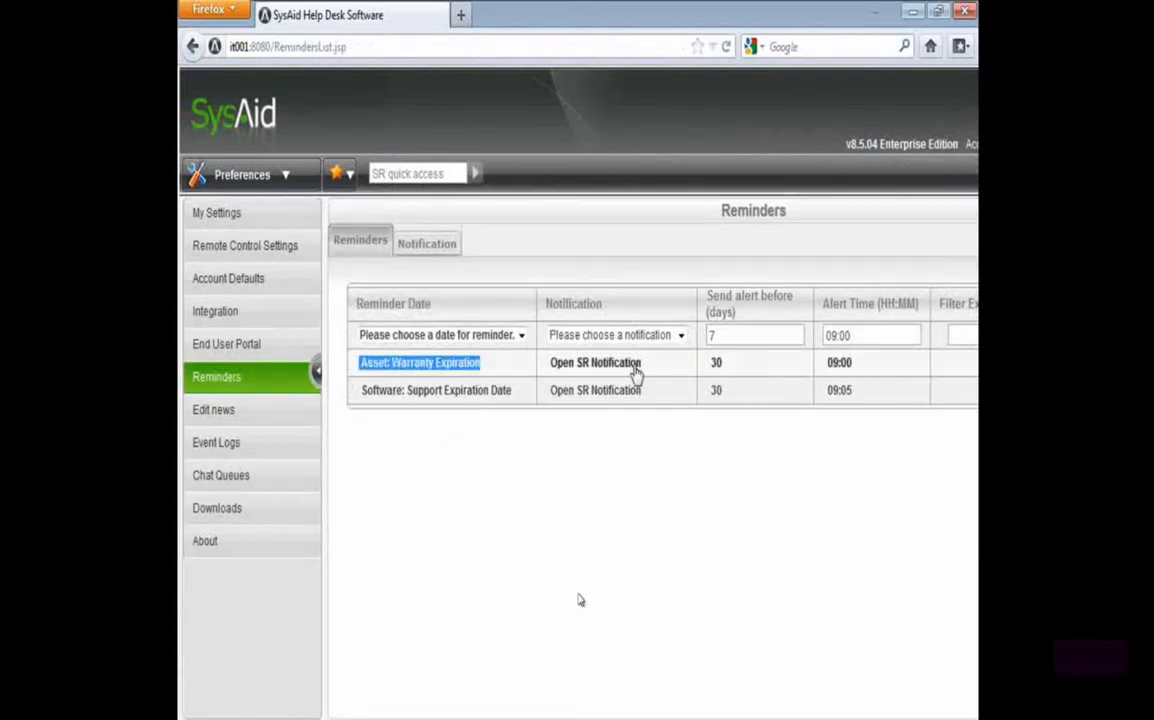
pyautogui.moveTo(879, 381); pyautogui.dragTo(810, 376)
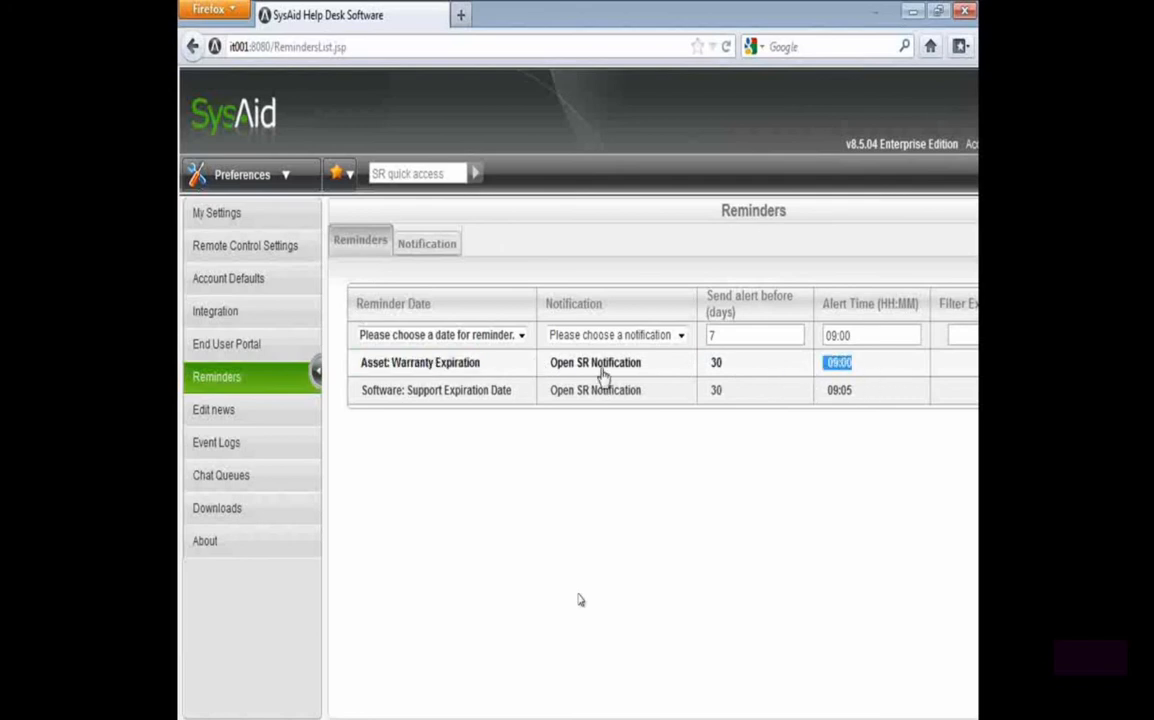
pyautogui.moveTo(642, 366); pyautogui.dragTo(551, 376)
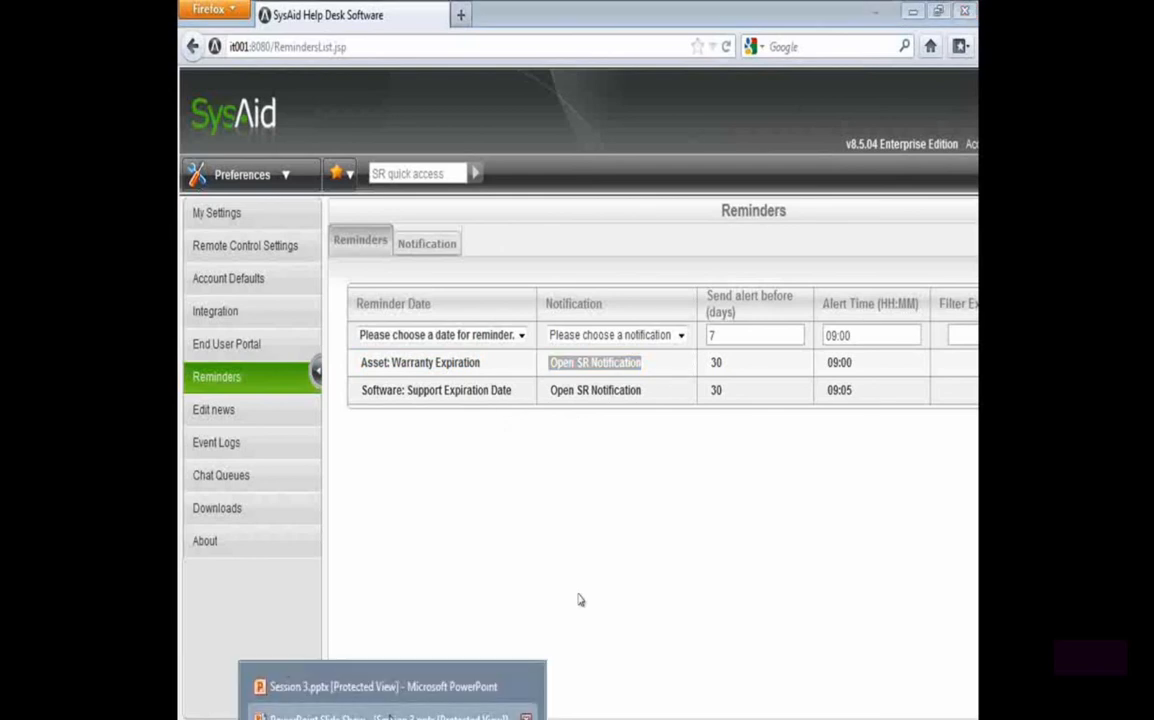
# Switch to the PowerPoint slide show and advance from Populating Asset Information to the Asset Groups slide
pyautogui.click(386, 716)
pyautogui.click(581, 600)
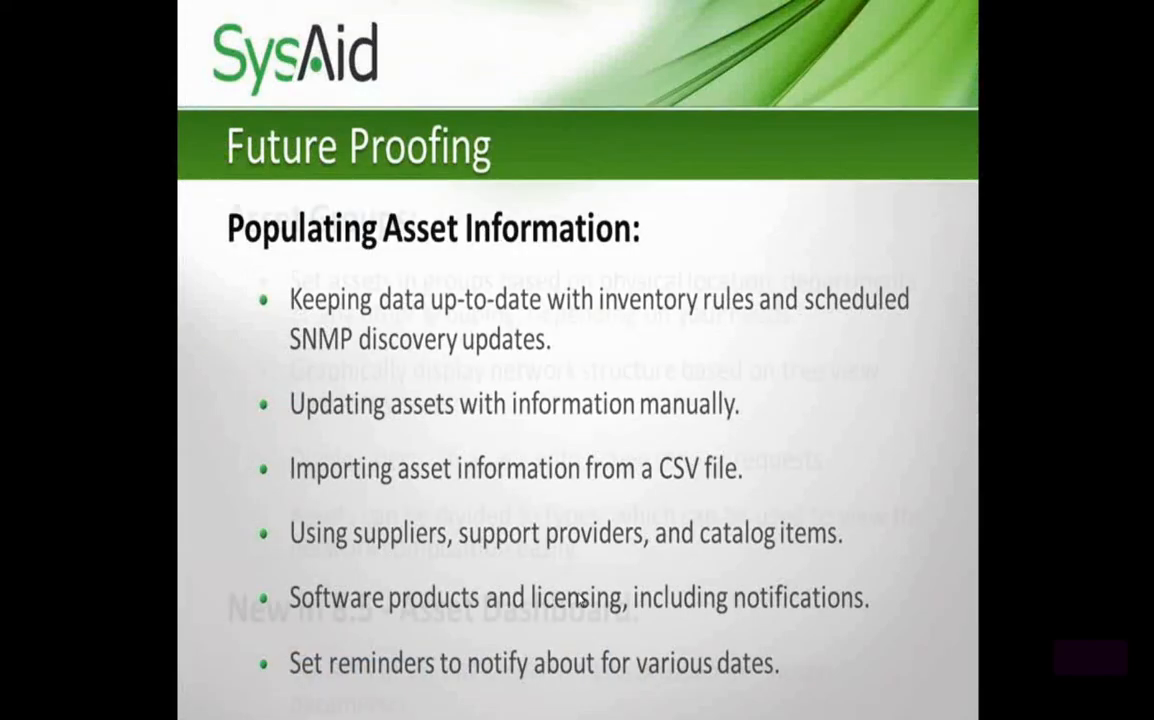
pyautogui.click(581, 600)
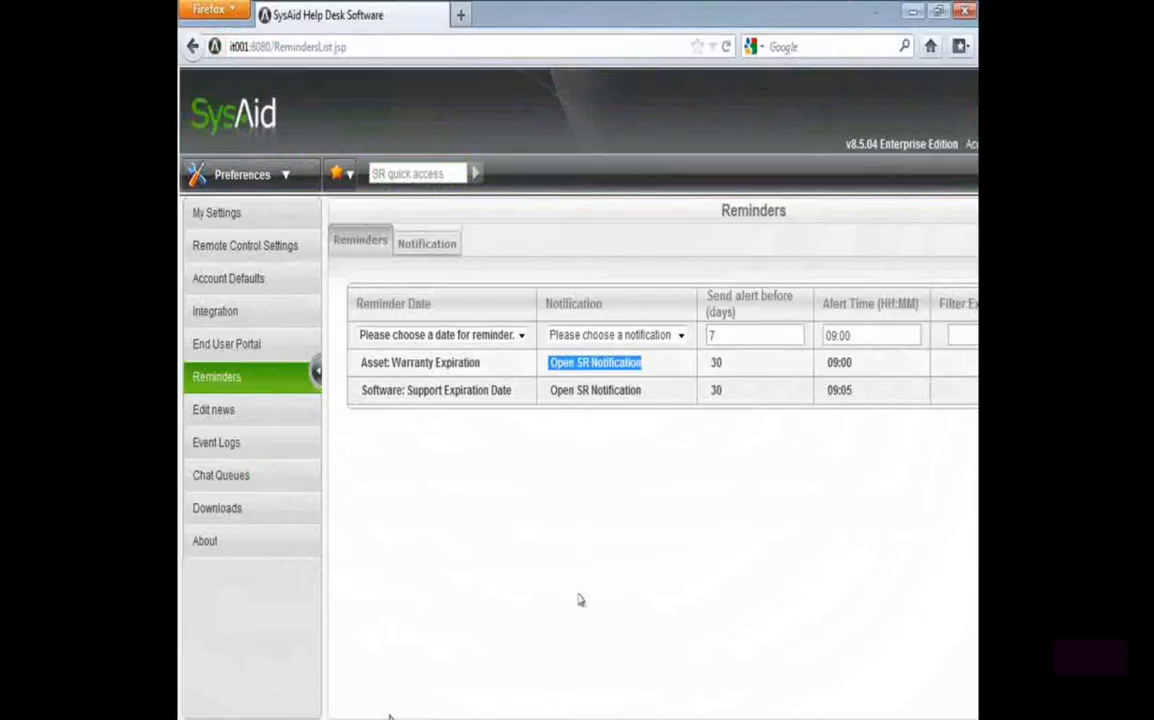
# View the asset list and the asset groups in SysAid's asset management, and switch back to the PowerPoint slide show
pyautogui.click(262, 175)
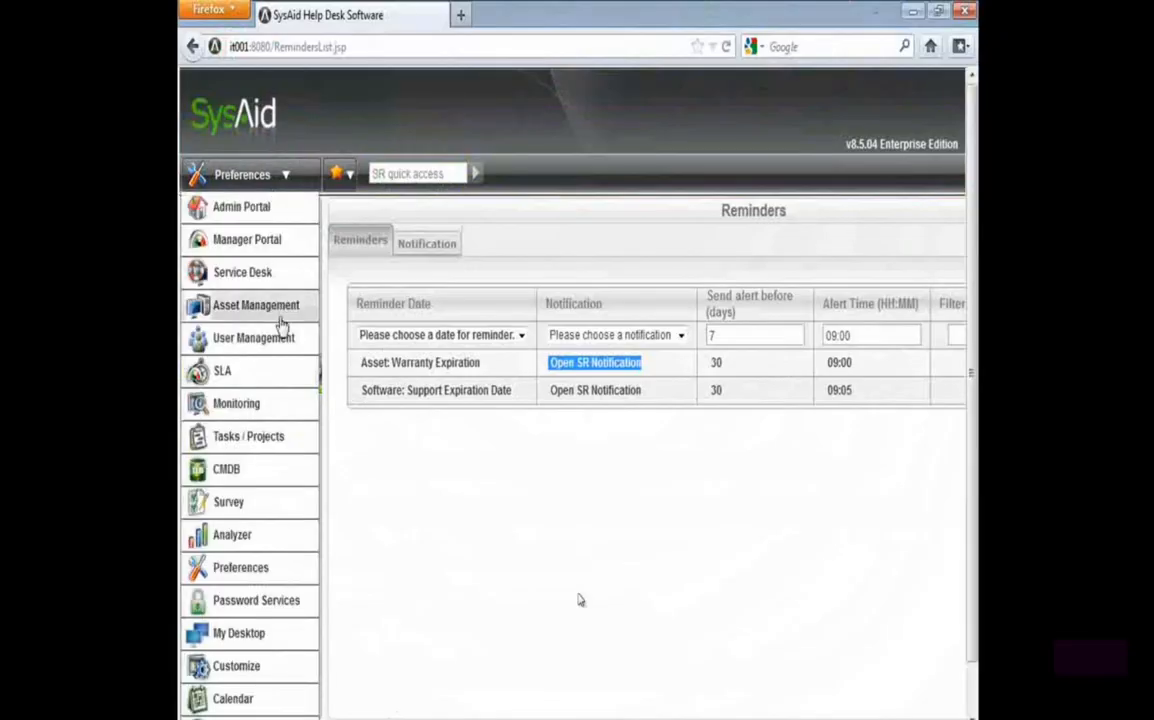
pyautogui.click(252, 304)
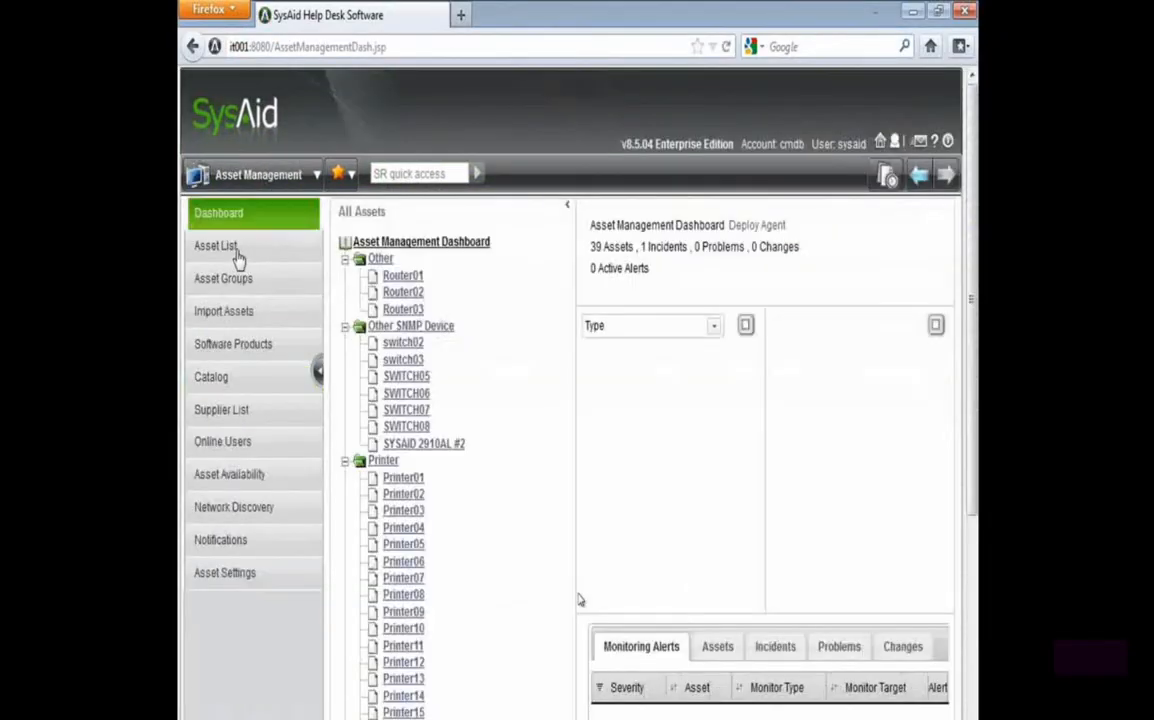
pyautogui.click(238, 252)
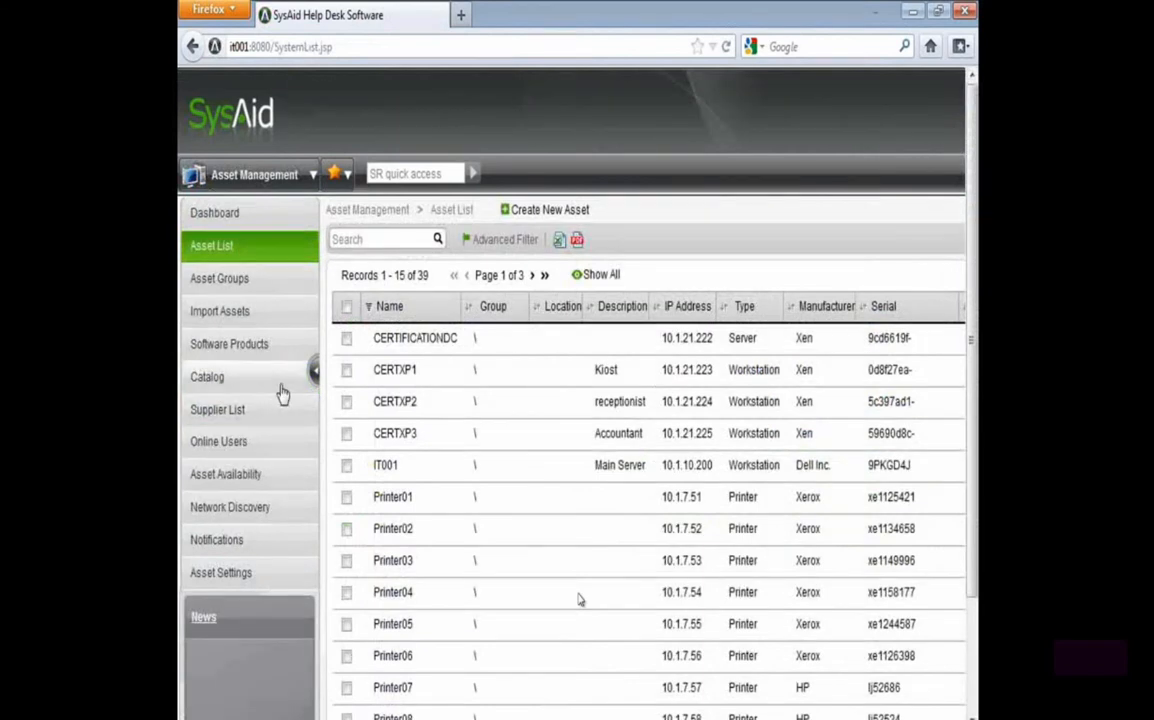
pyautogui.click(222, 279)
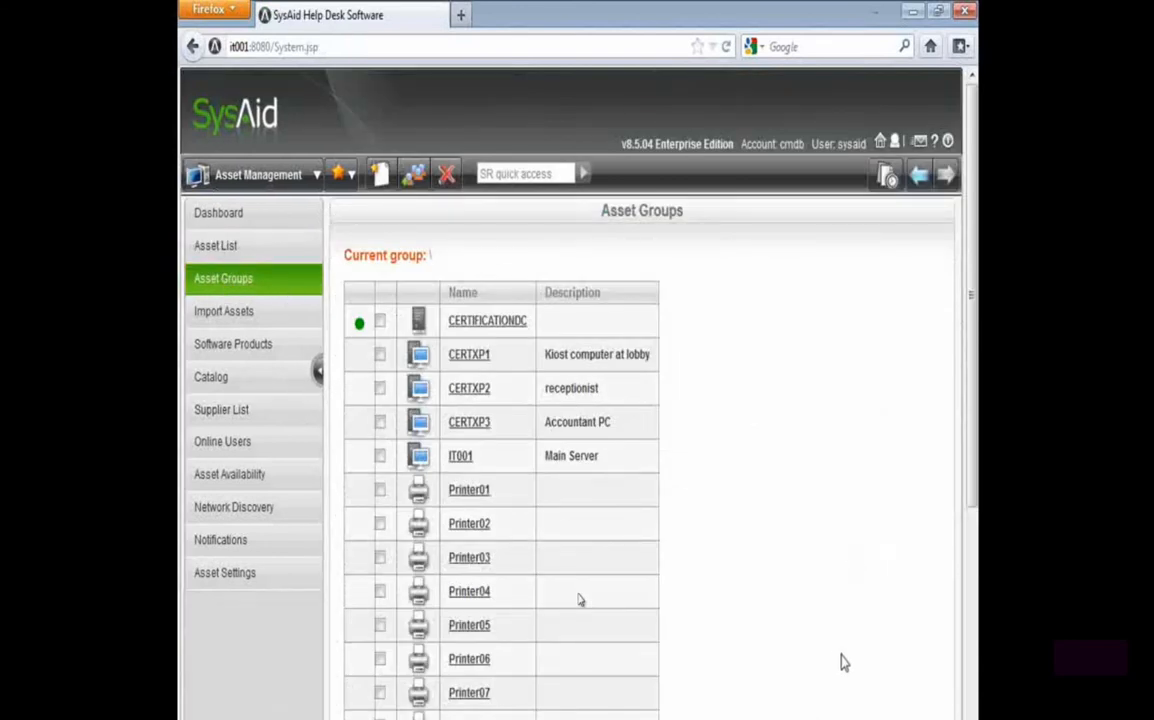
pyautogui.click(391, 719)
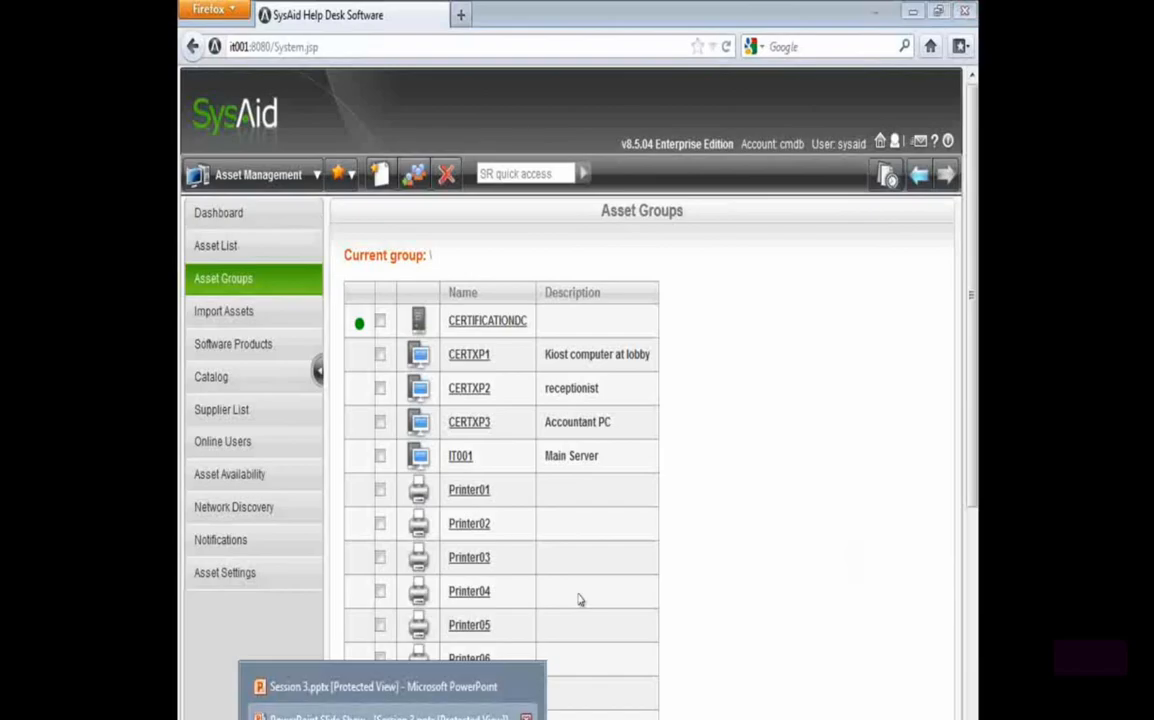
pyautogui.click(391, 716)
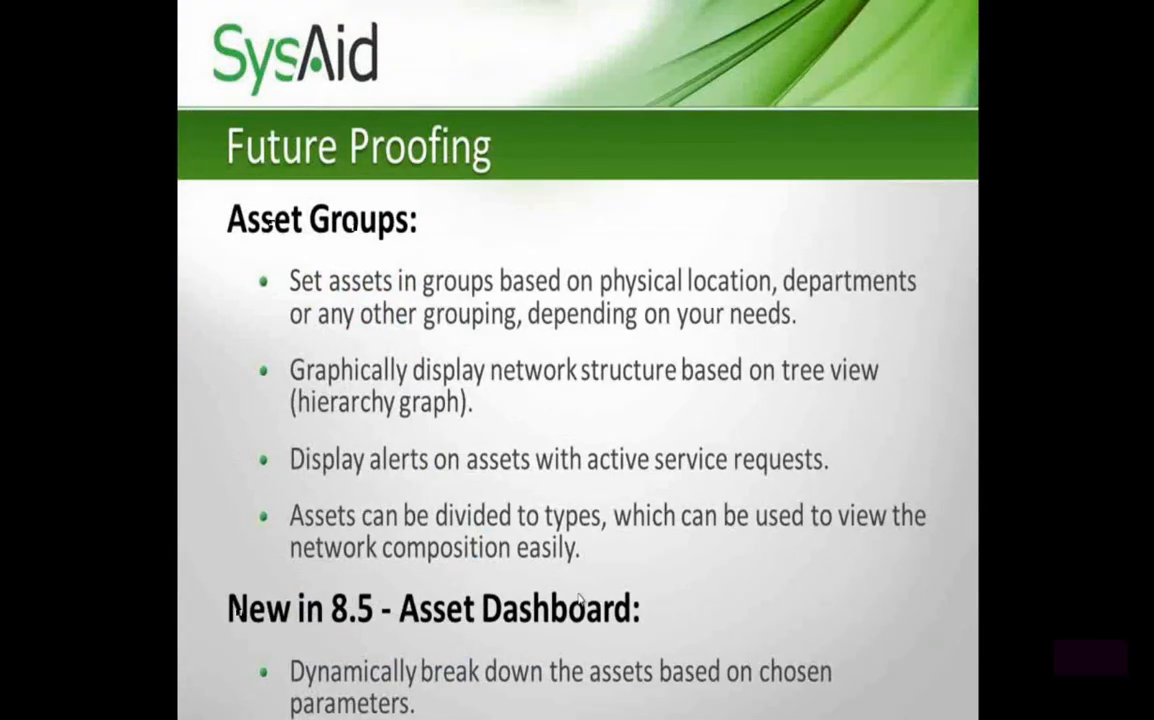
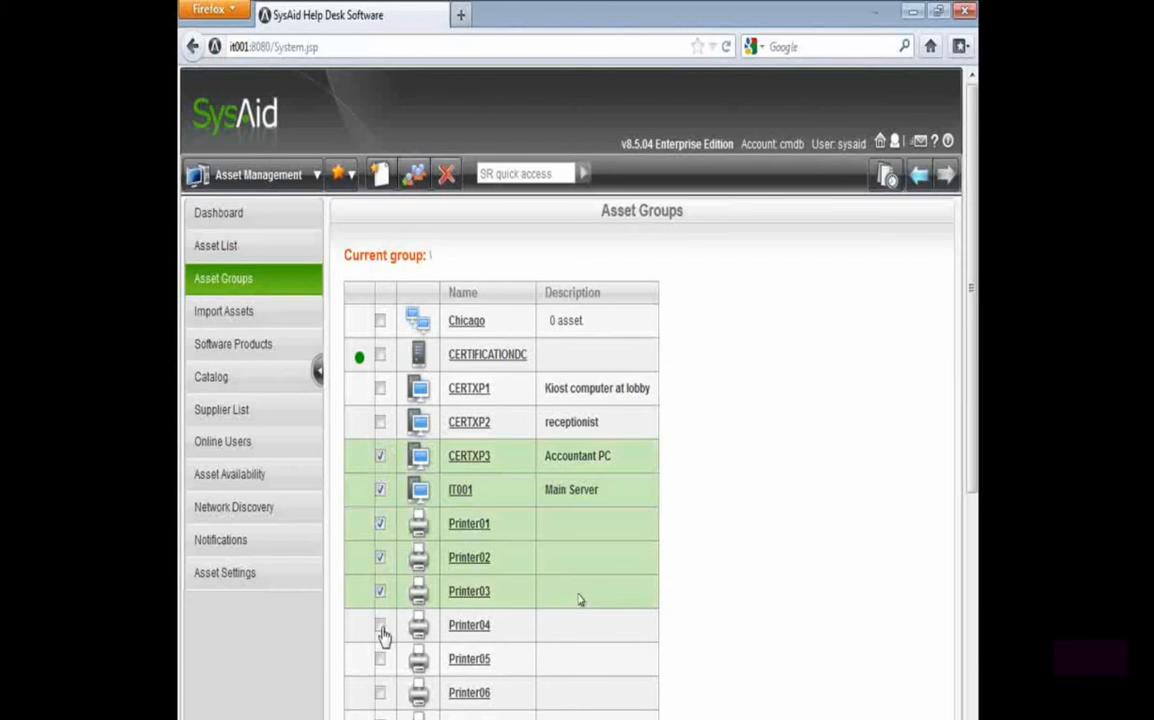
# Move CERTXP3, IT001 and Printer01 through Printer05 into the Chicago asset group
pyautogui.click(381, 660)
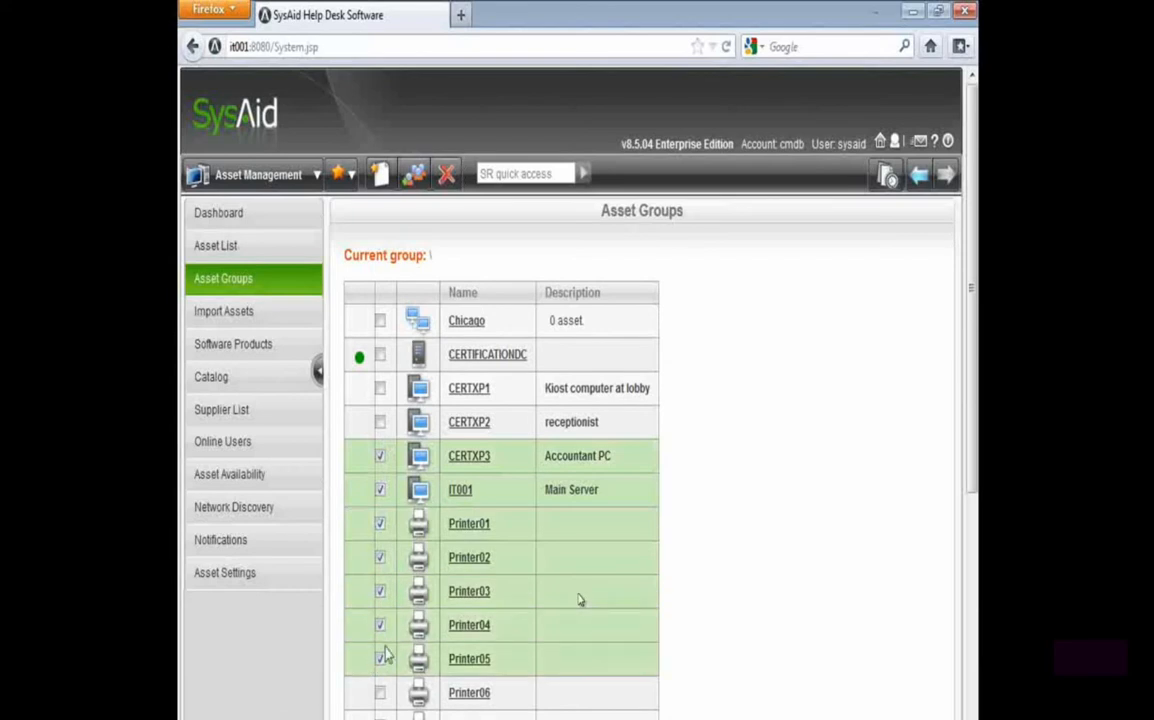
pyautogui.click(413, 175)
pyautogui.click(478, 285)
pyautogui.click(462, 319)
pyautogui.click(556, 340)
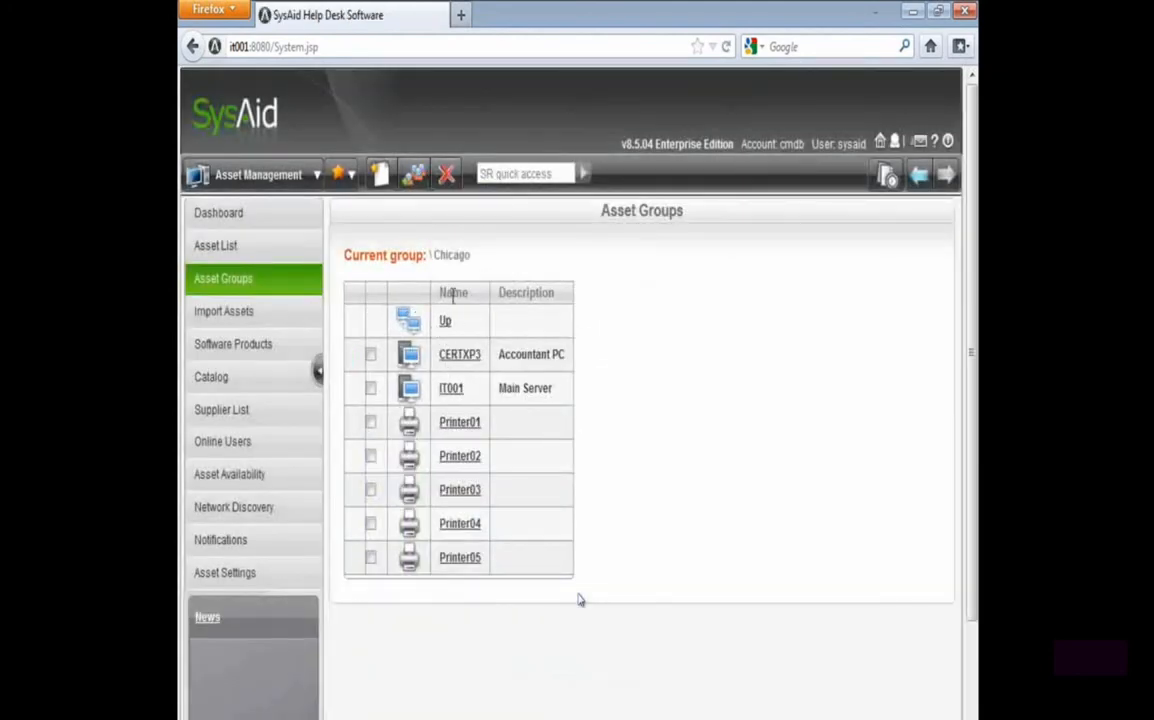
# Return to the top-level asset group and create a new group there named Toronto
pyautogui.click(447, 323)
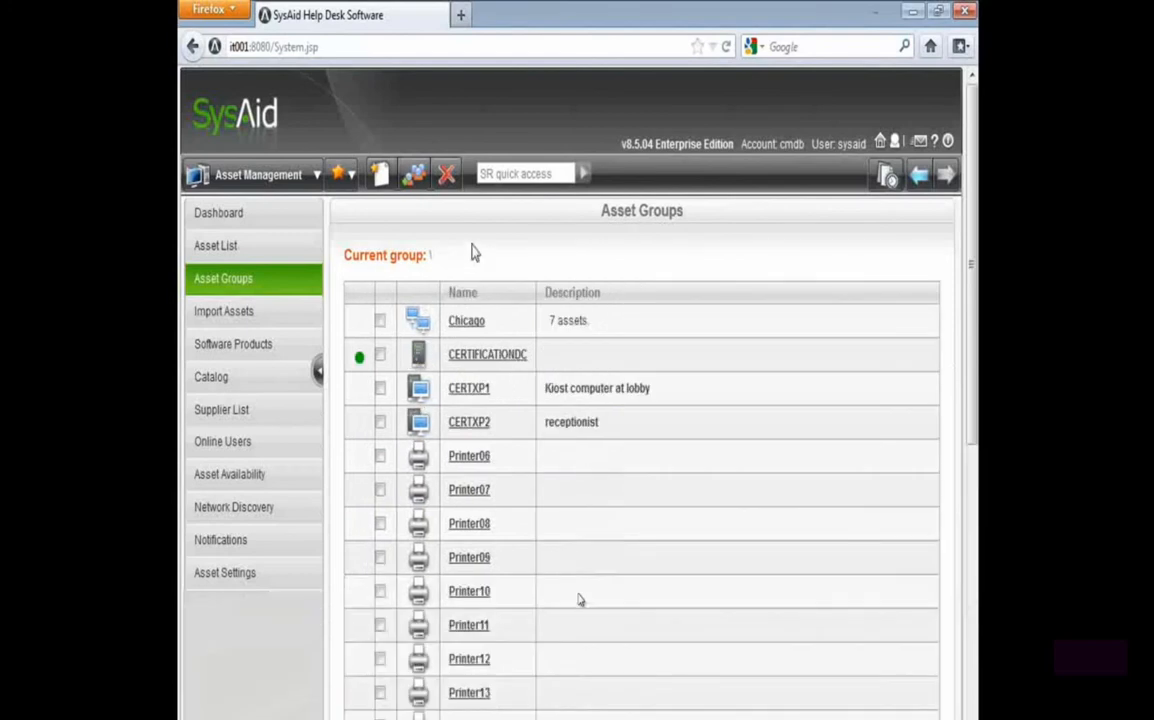
pyautogui.click(380, 175)
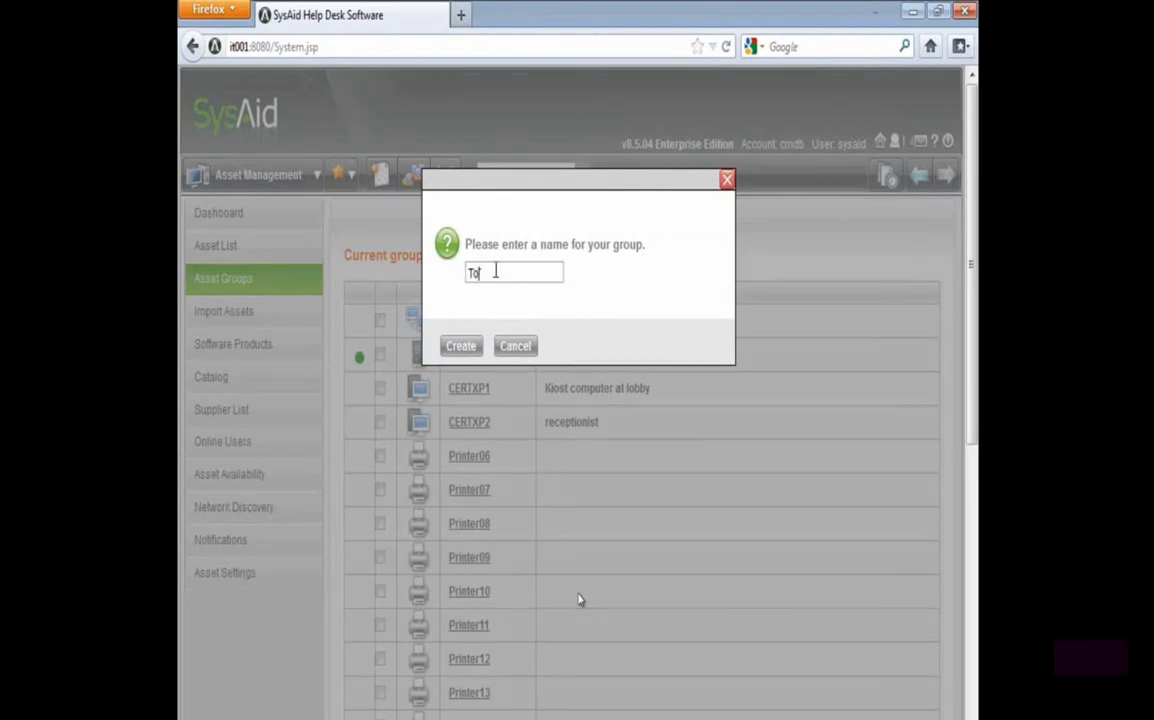
pyautogui.click(461, 345)
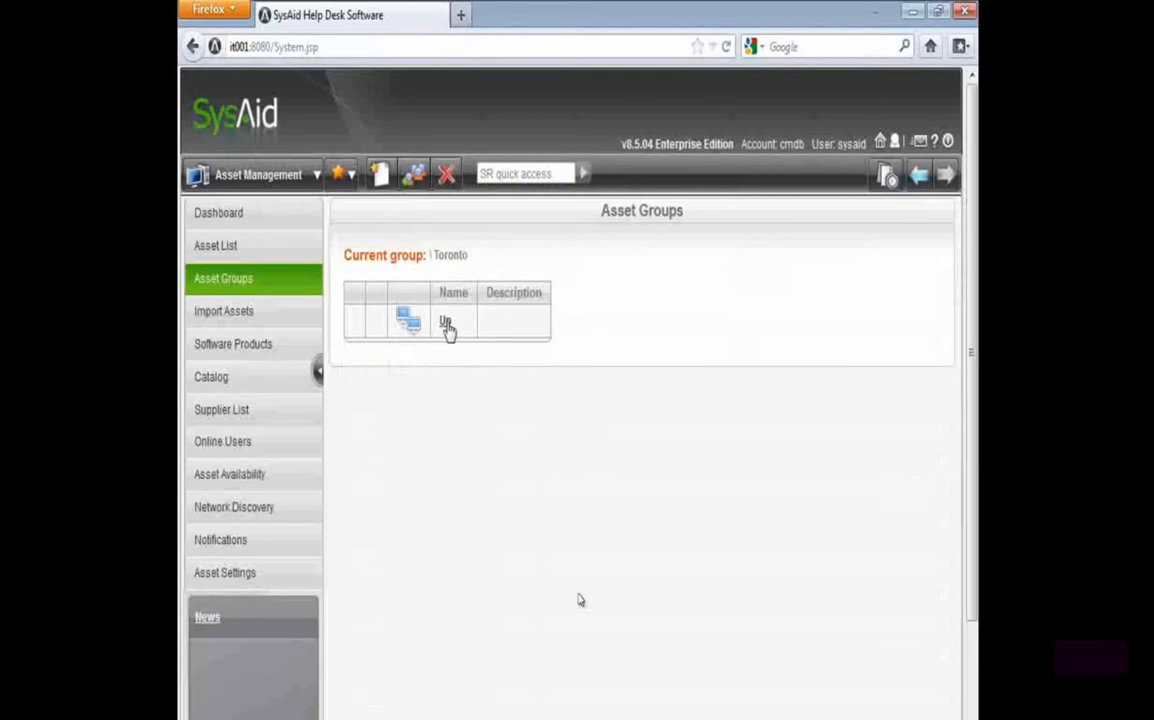
# Create a subgroup named Servers inside the Toronto group
pyautogui.click(380, 177)
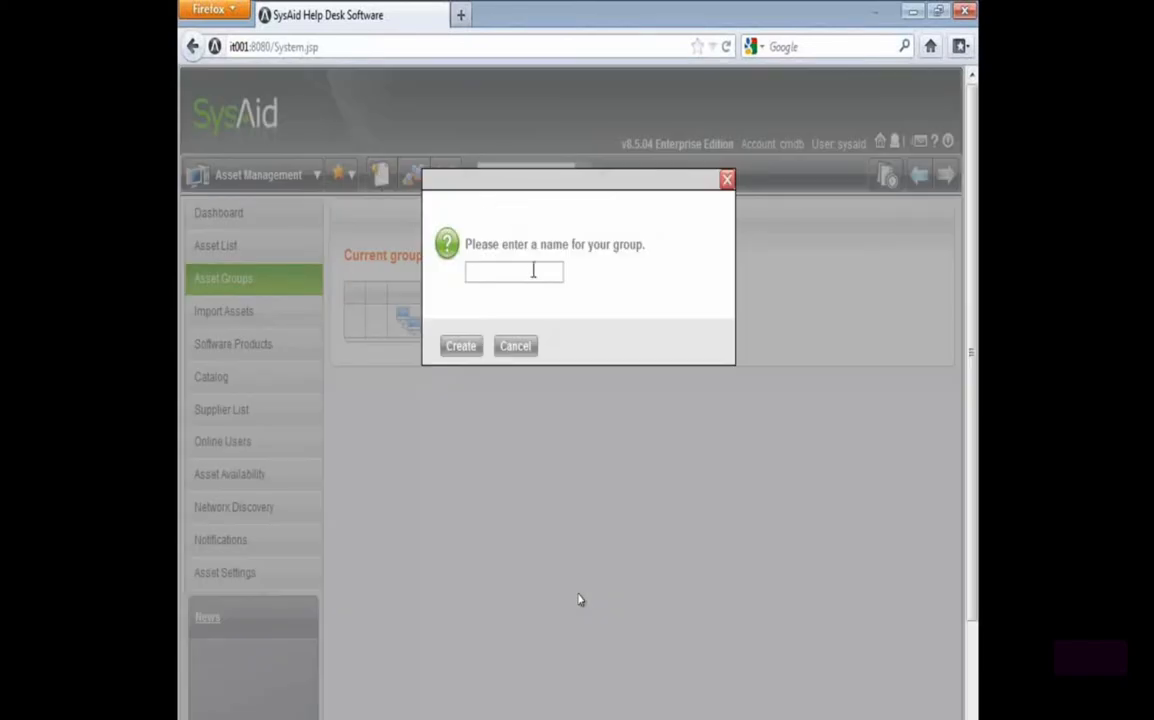
pyautogui.write('Server')
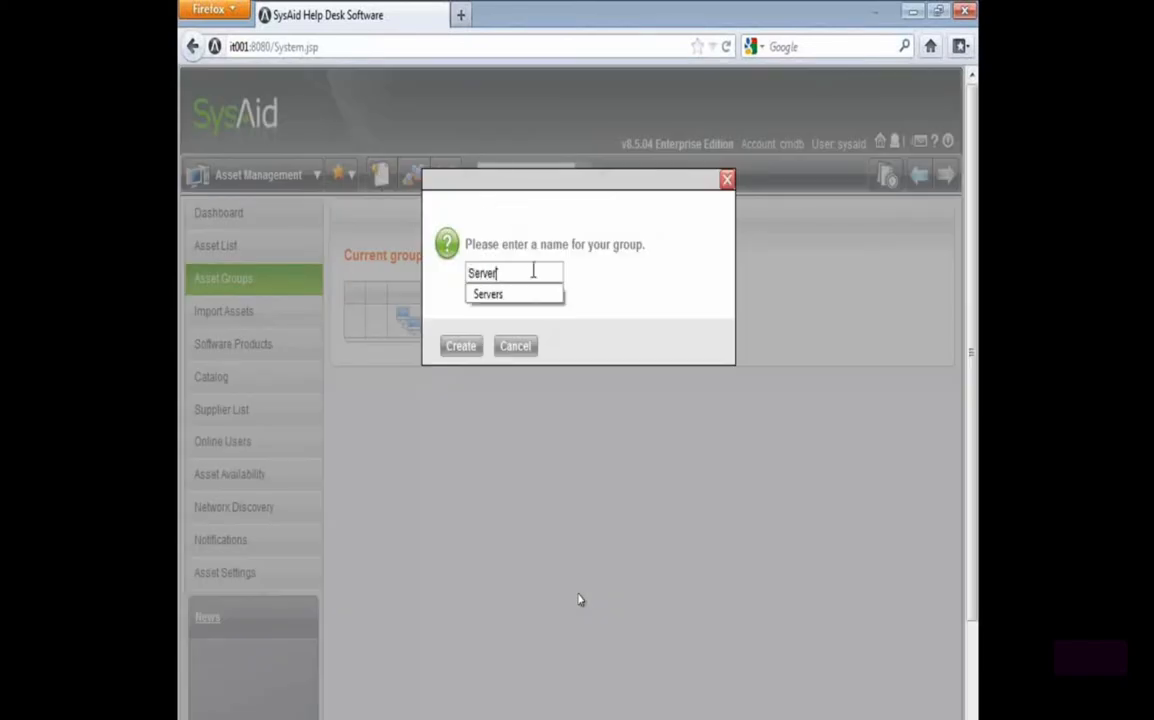
pyautogui.write('s')
pyautogui.click(465, 347)
# Go back to the Toronto group and create a second subgroup in it named Clients
pyautogui.click(378, 175)
pyautogui.click(515, 346)
pyautogui.click(412, 256)
pyautogui.click(380, 176)
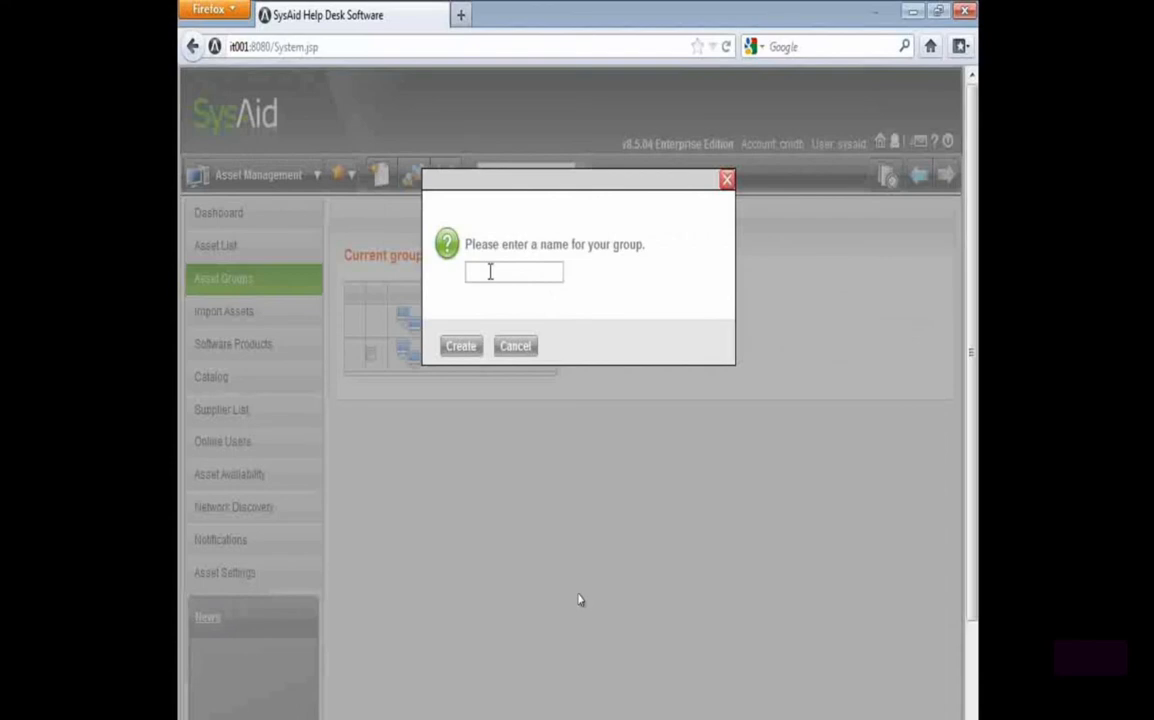
pyautogui.write('Clients')
pyautogui.click(458, 350)
# Return to the Toronto group and review its Clients and Servers subgroups
pyautogui.click(446, 324)
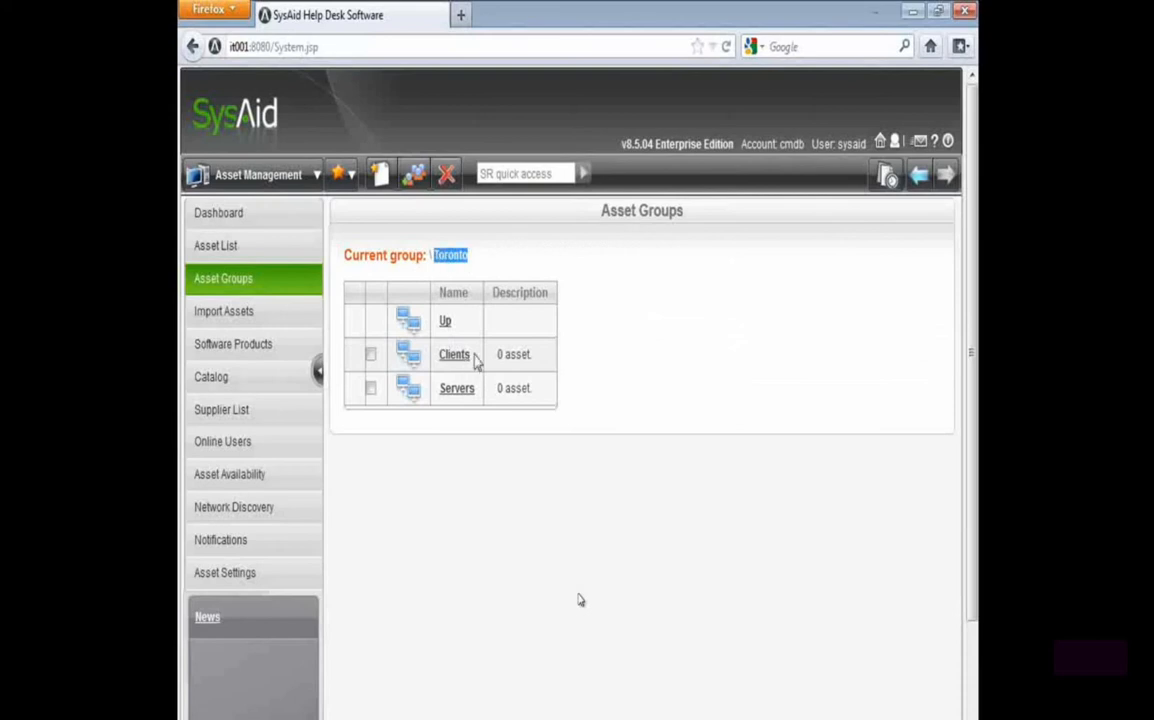
pyautogui.moveTo(475, 355); pyautogui.dragTo(434, 354)
pyautogui.moveTo(476, 391); pyautogui.dragTo(406, 394)
pyautogui.moveTo(534, 390); pyautogui.dragTo(474, 357)
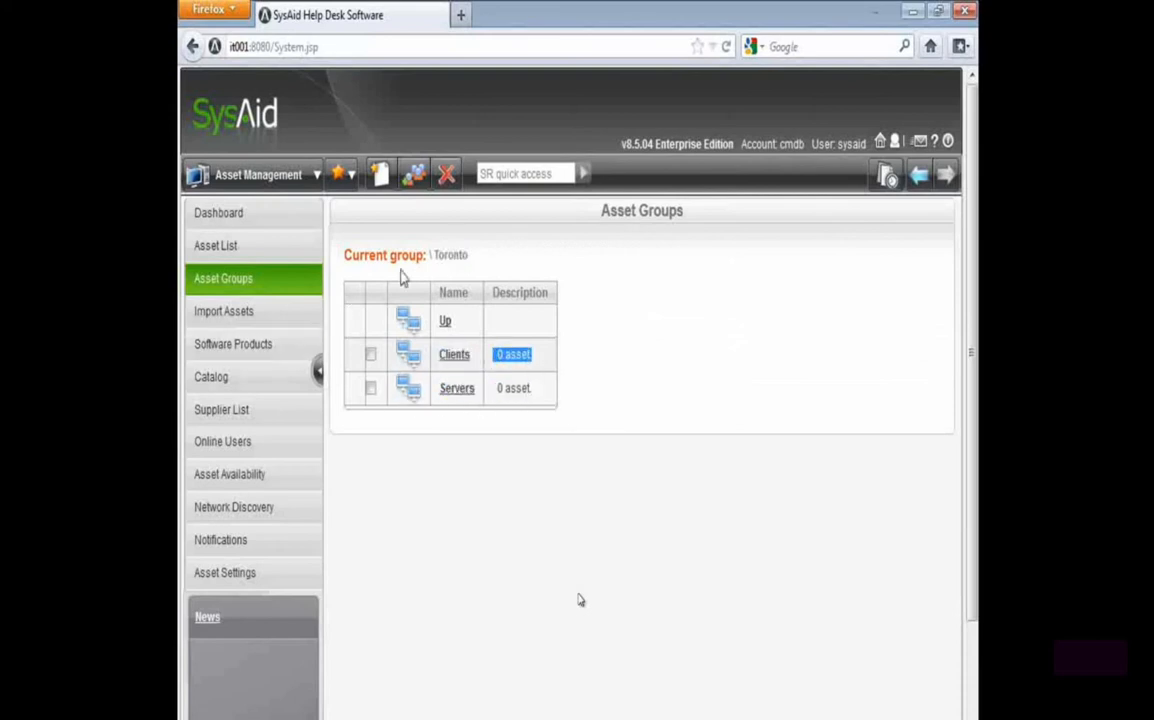
# Move the CERTIFICATIONDC server from the top-level group into the \Toronto\Servers group
pyautogui.click(444, 324)
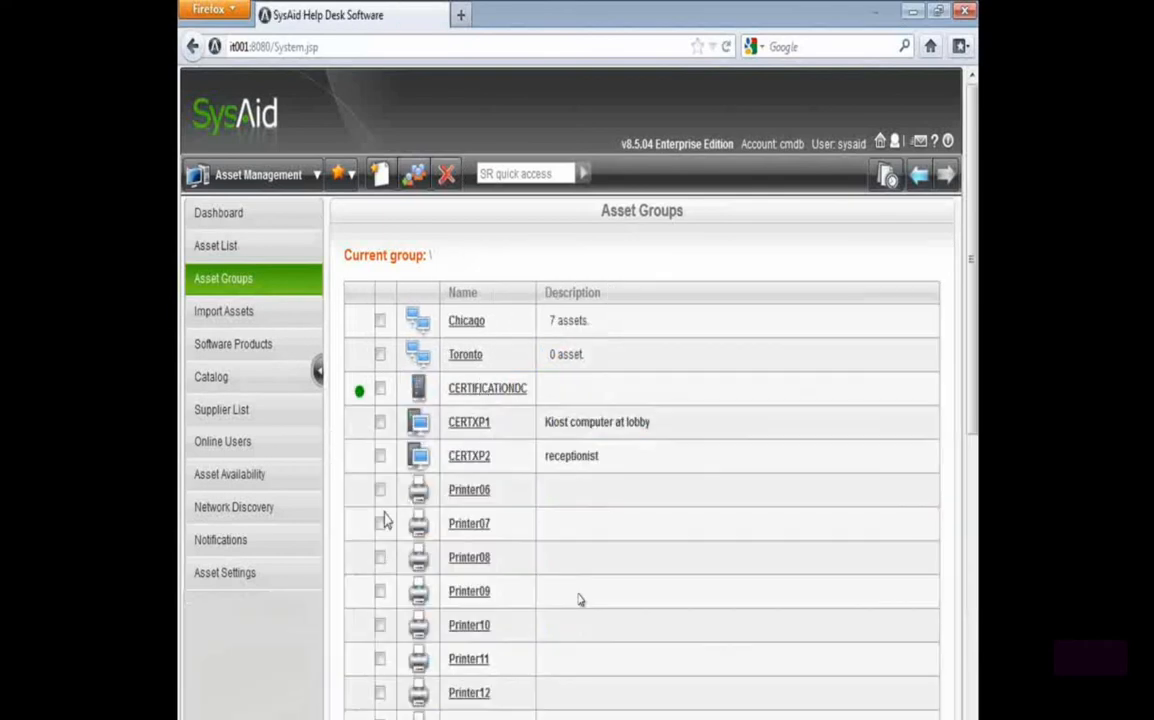
pyautogui.click(381, 390)
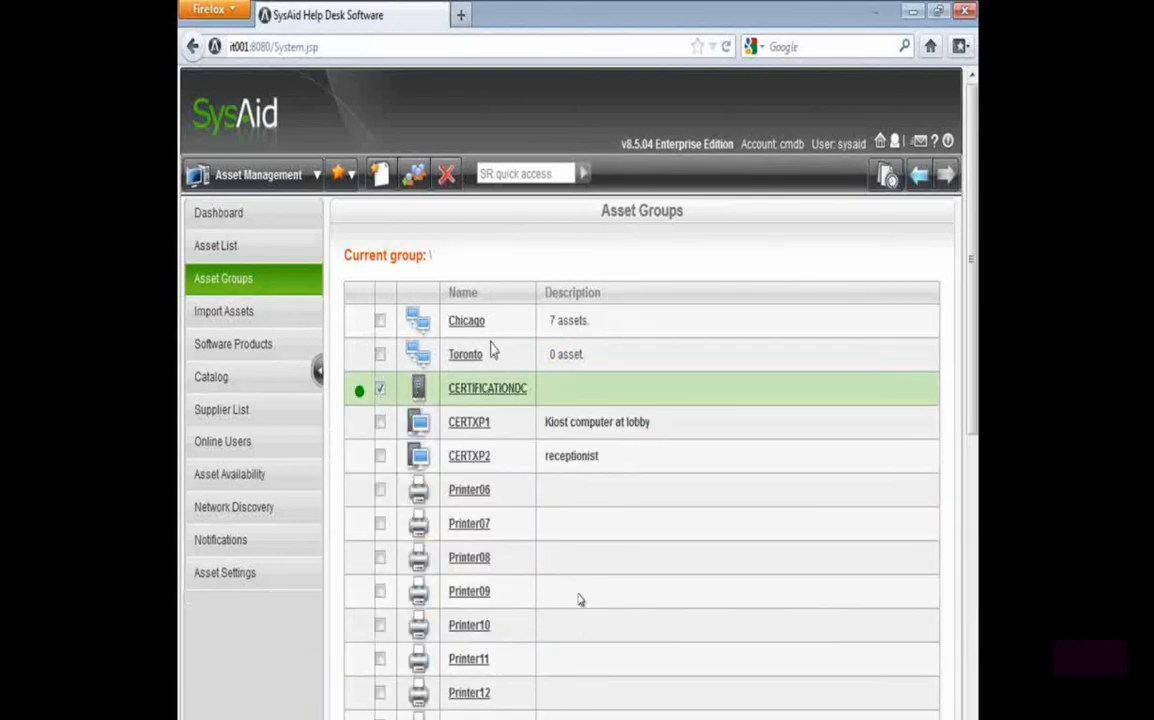
pyautogui.click(414, 178)
pyautogui.click(523, 285)
pyautogui.click(505, 369)
pyautogui.click(555, 341)
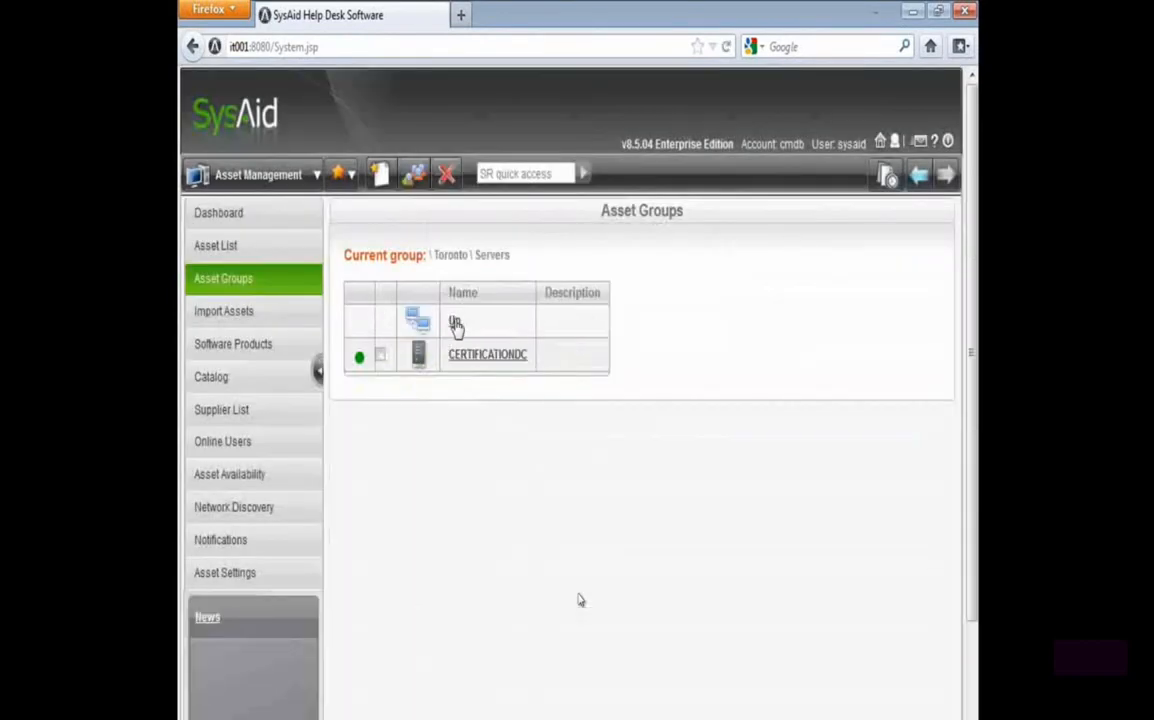
# Move CERTXP1, CERTXP2 and Printer06 through Printer09 from the top-level group into the \Toronto\Clients group
pyautogui.click(455, 325)
pyautogui.click(455, 325)
pyautogui.click(380, 389)
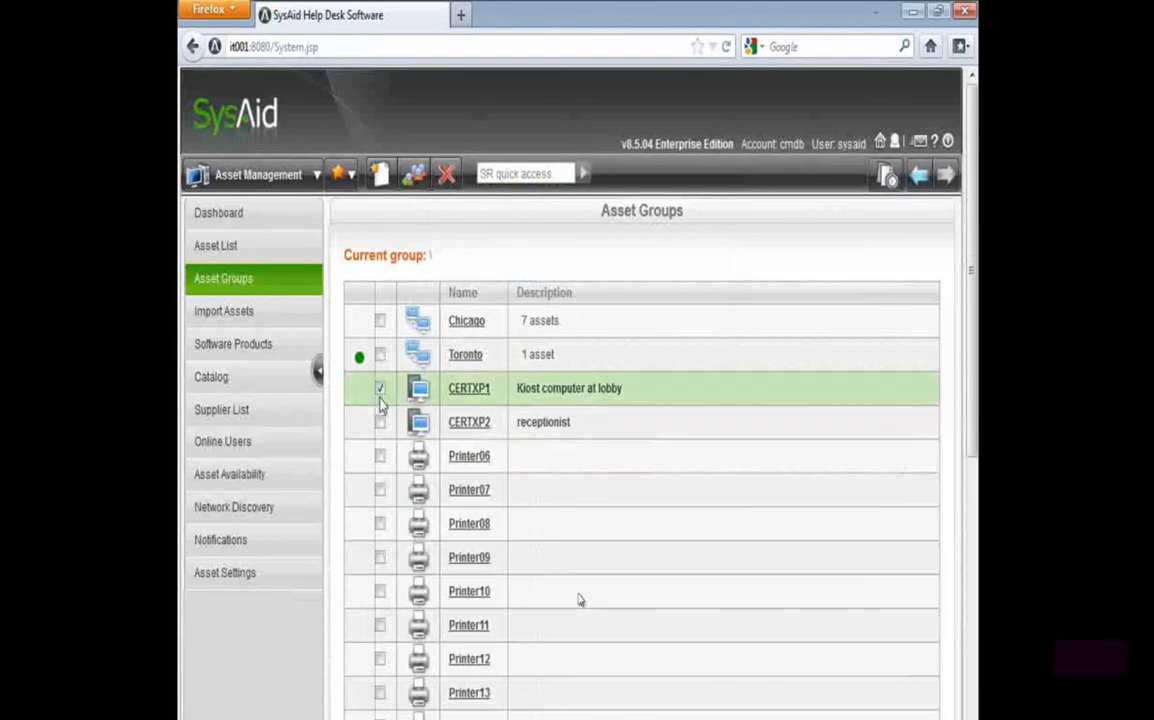
pyautogui.click(380, 422)
pyautogui.click(380, 456)
pyautogui.click(380, 490)
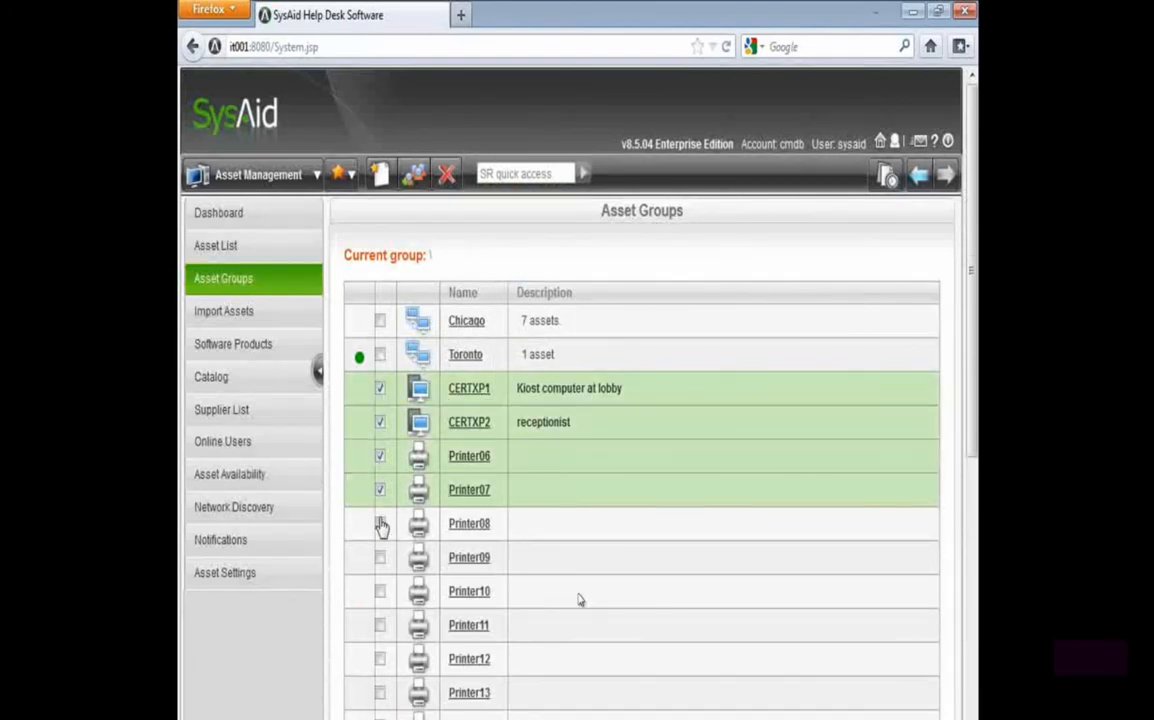
pyautogui.click(380, 524)
pyautogui.click(380, 558)
pyautogui.click(413, 176)
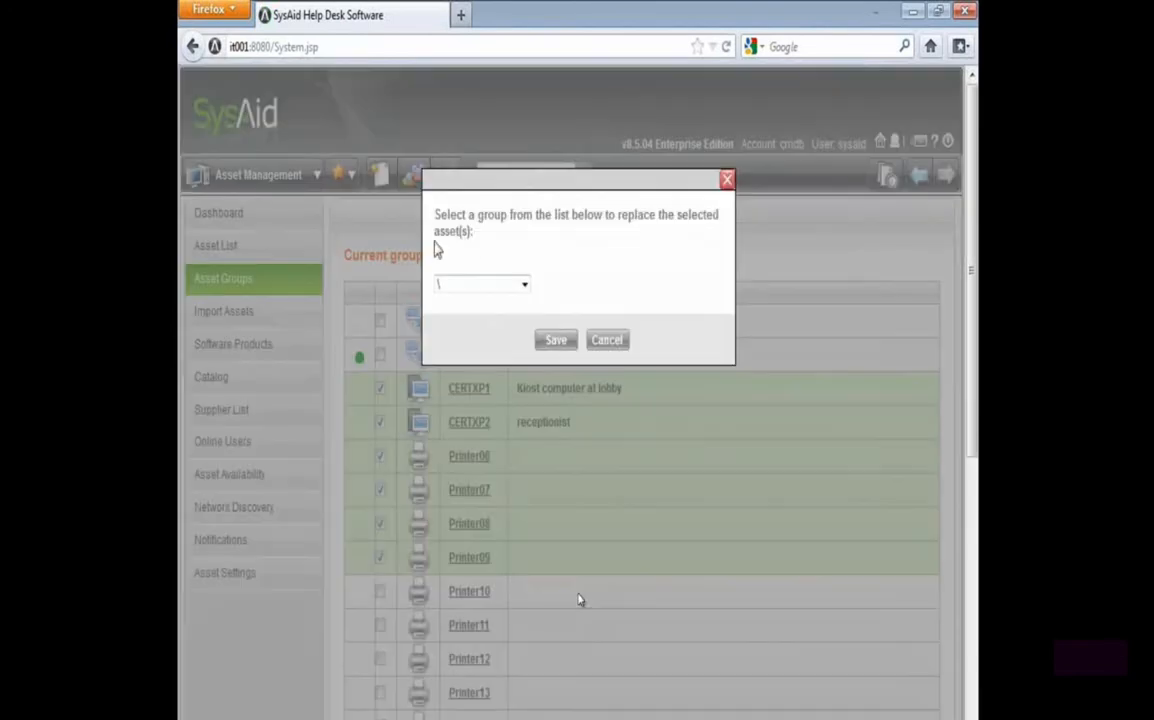
pyautogui.click(480, 284)
pyautogui.click(505, 356)
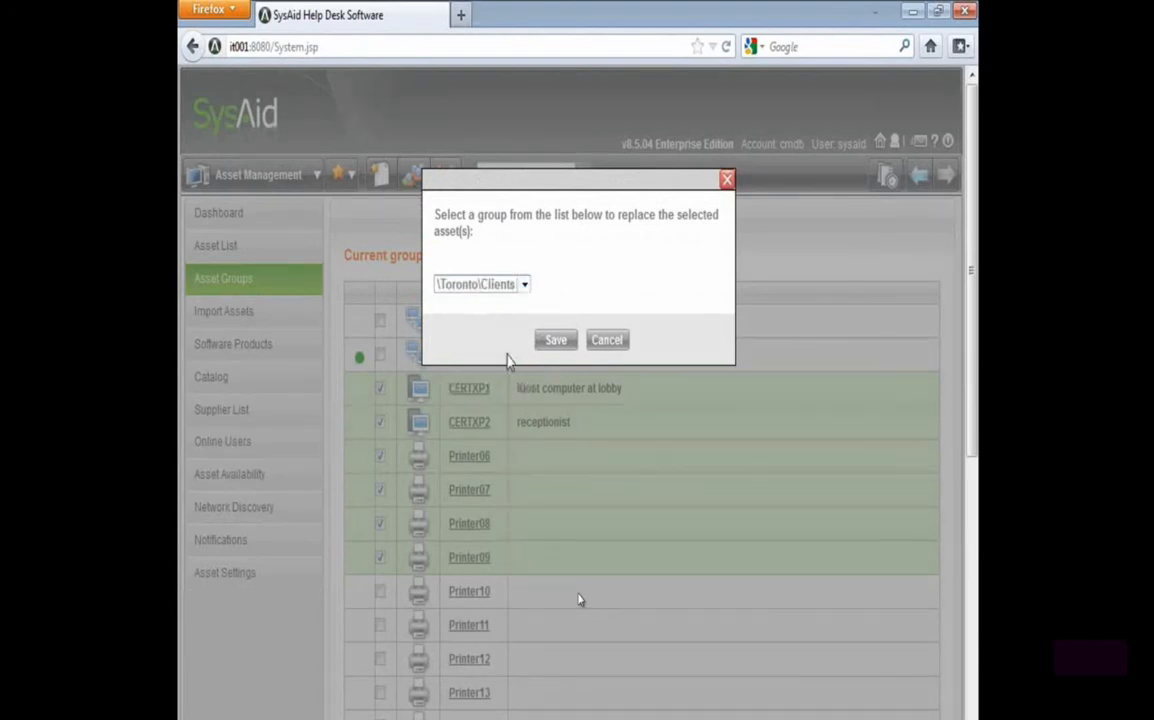
pyautogui.click(555, 340)
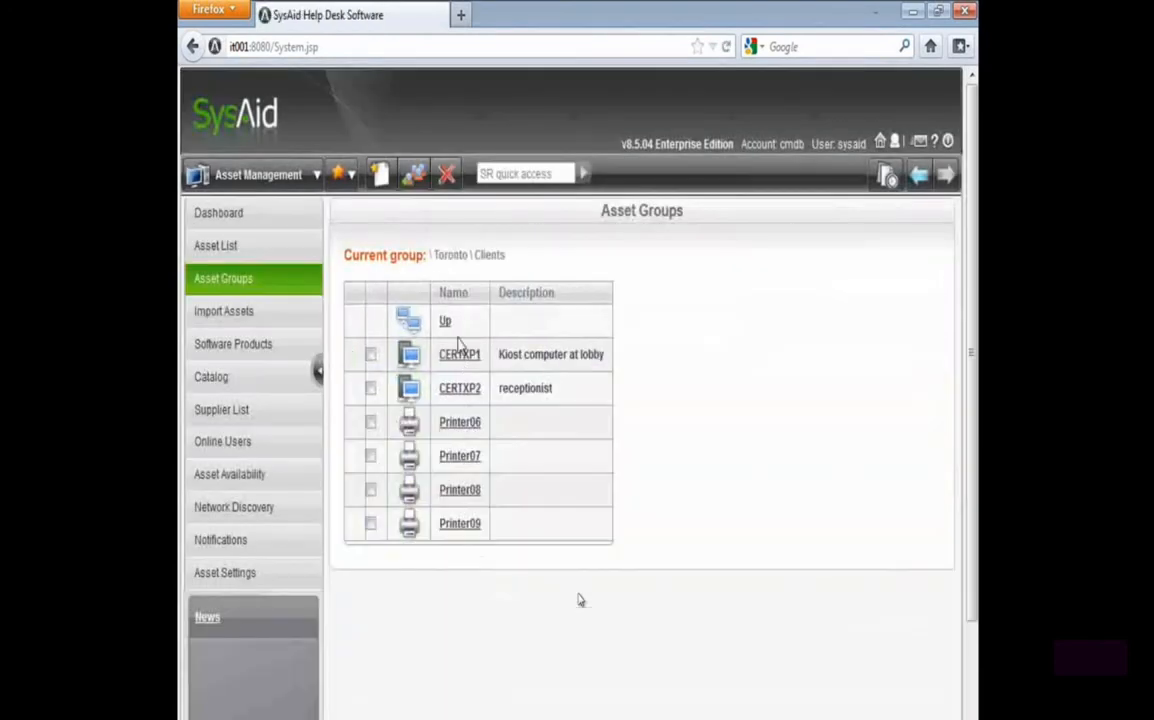
# Return to the top-level asset group and look through the assets that remain there
pyautogui.click(447, 323)
pyautogui.click(453, 322)
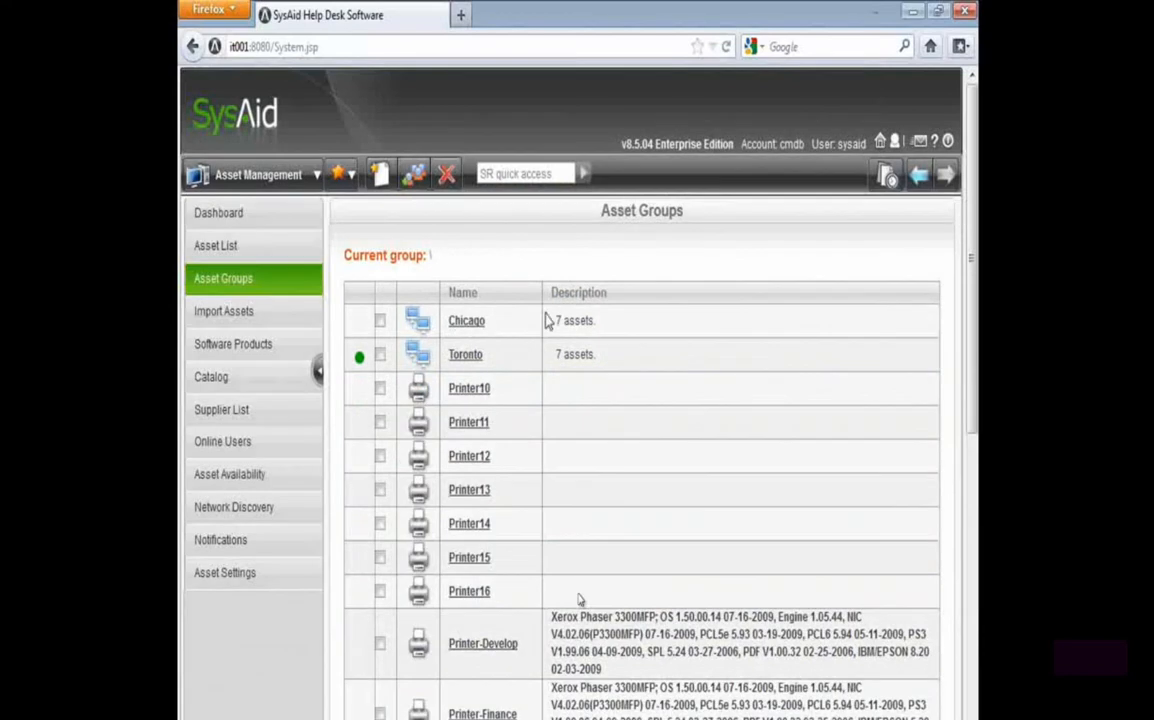
pyautogui.scroll(-10, 556, 443)
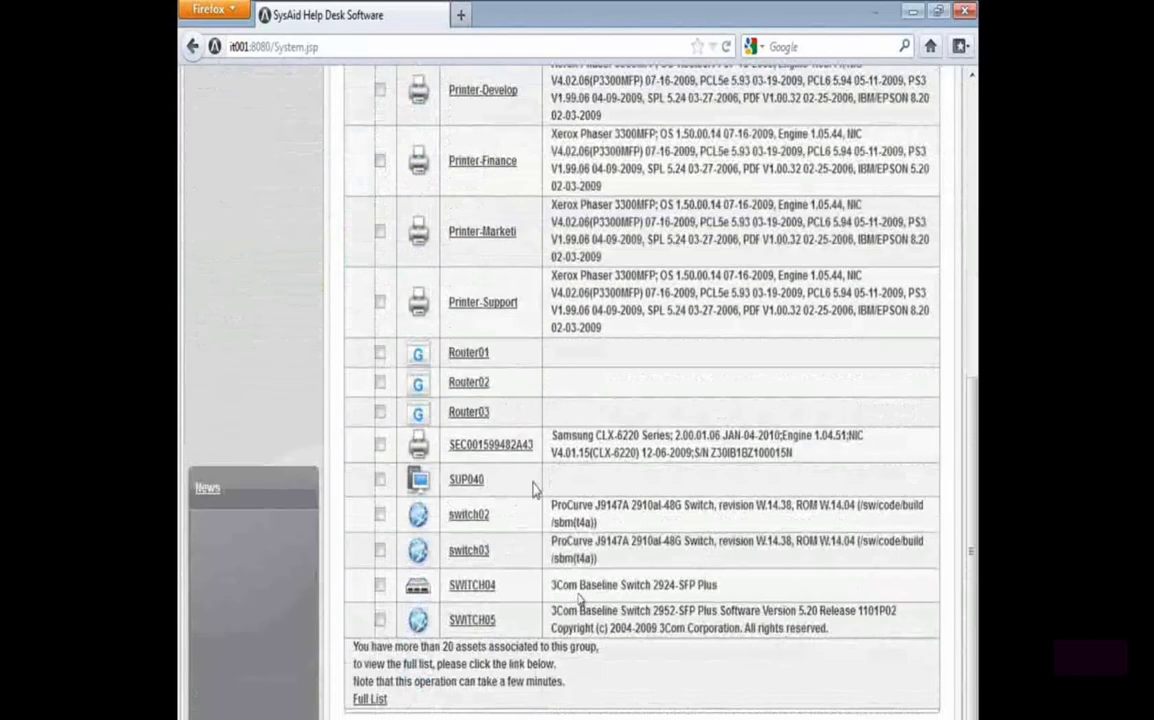
pyautogui.scroll(10, 478, 510)
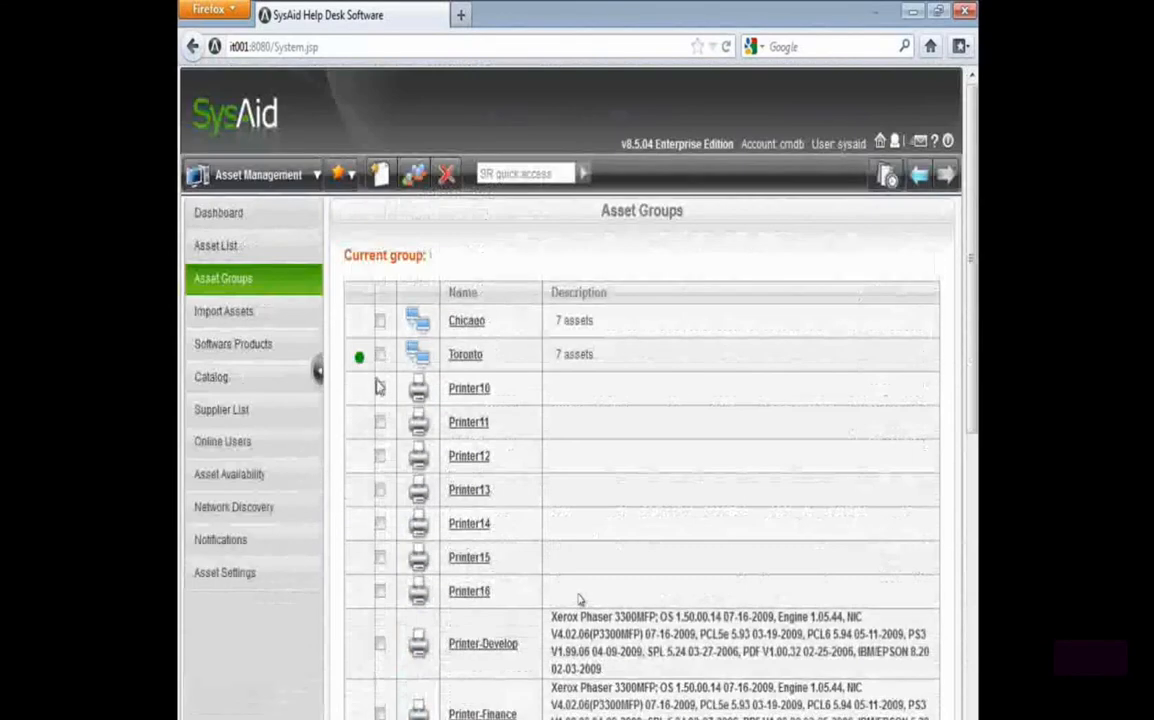
# Open the asset list and sort it by group so the ungrouped assets are listed first
pyautogui.click(263, 250)
pyautogui.click(505, 308)
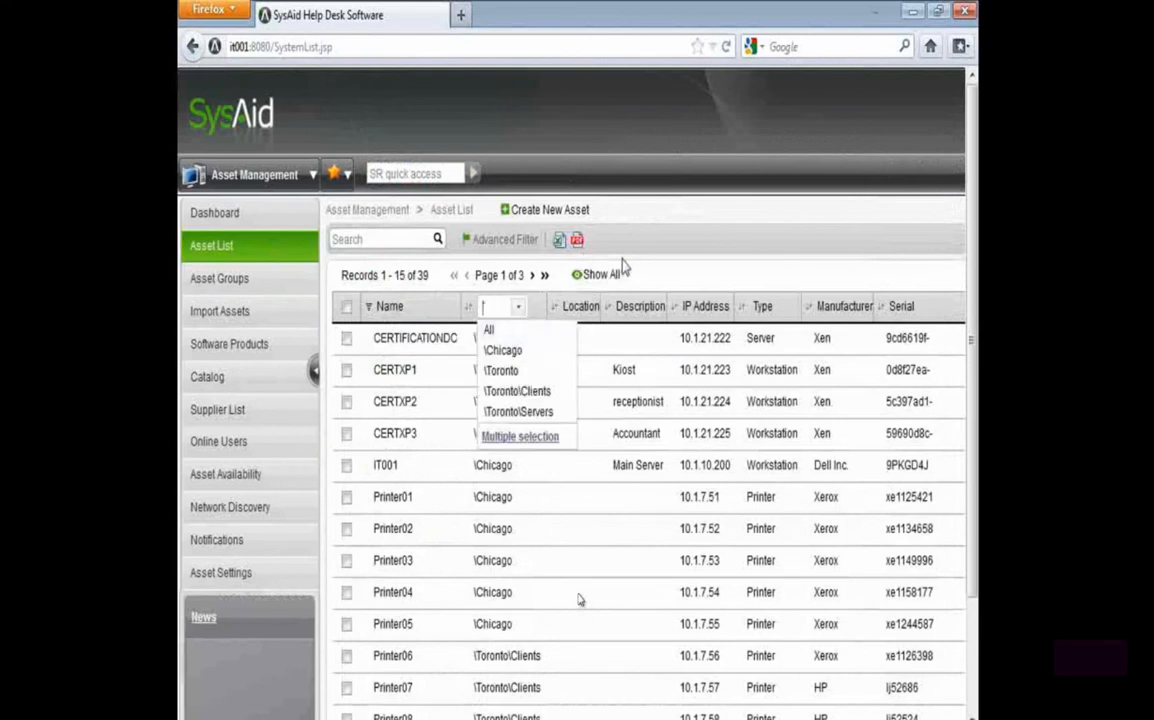
pyautogui.click(680, 268)
pyautogui.click(471, 309)
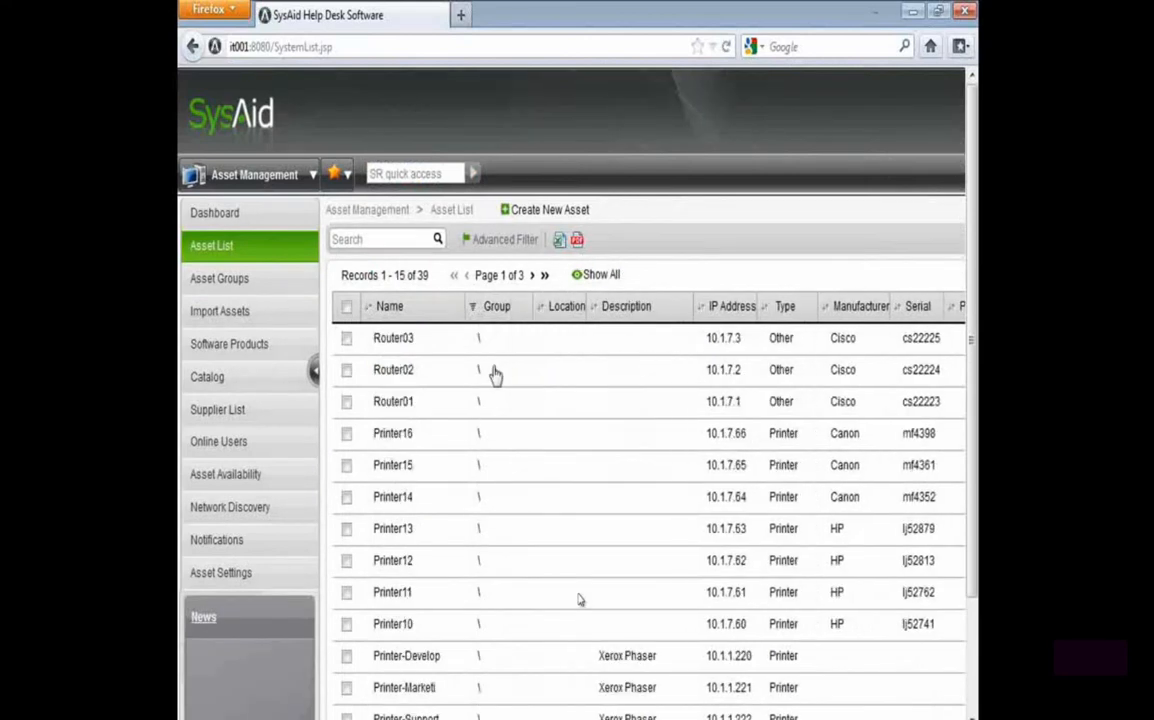
# Assign all assets on the first page and the ungrouped ones on the second, from SEC001599482A43 to SUP040, to the \Toronto\Clients group
pyautogui.scroll(-3, 355, 350)
pyautogui.click(346, 167)
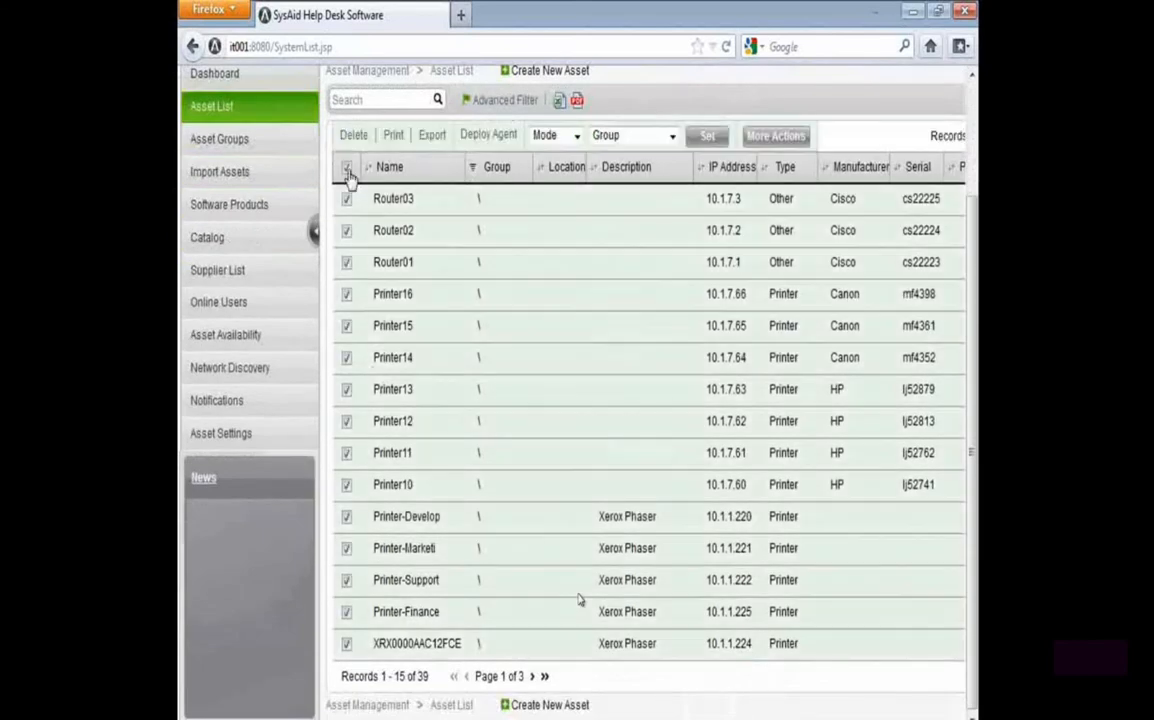
pyautogui.click(533, 676)
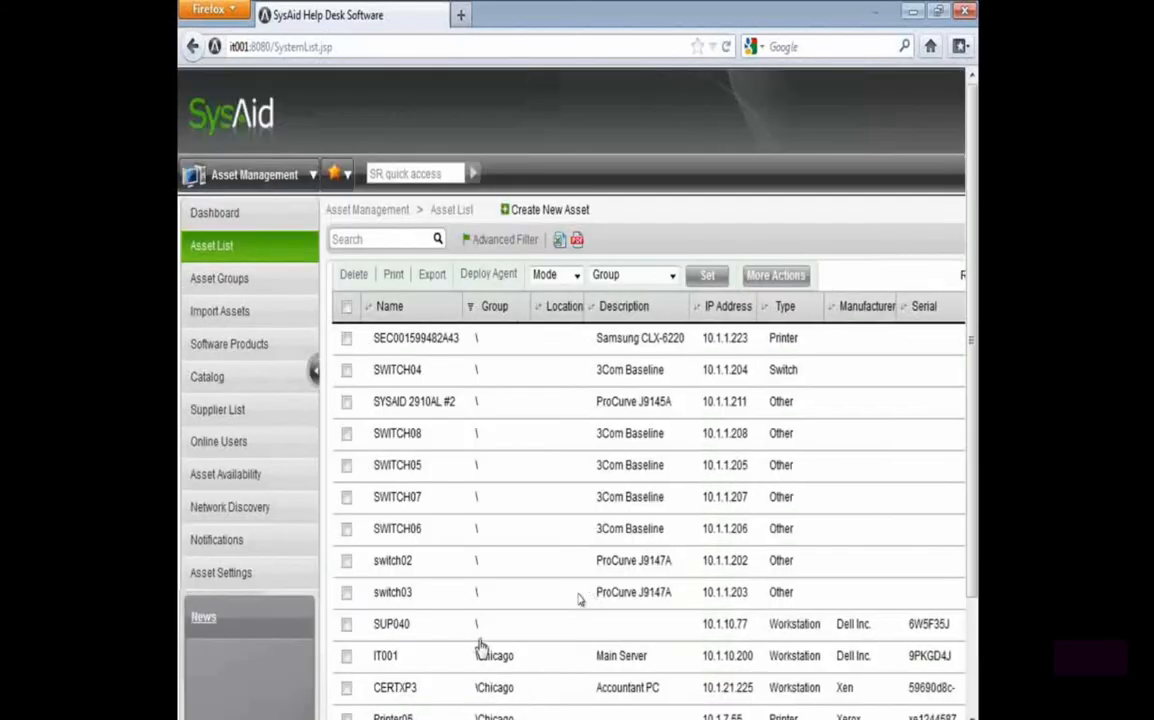
pyautogui.click(346, 624)
pyautogui.click(346, 592)
pyautogui.click(346, 560)
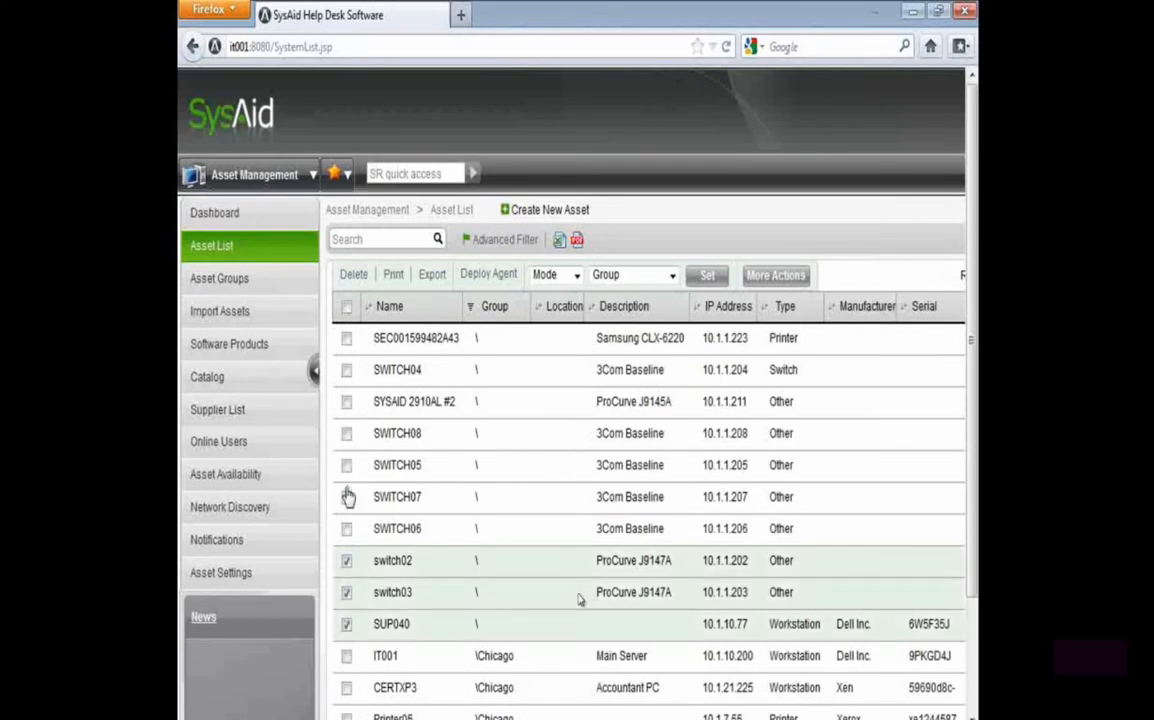
pyautogui.click(346, 528)
pyautogui.click(346, 496)
pyautogui.click(346, 465)
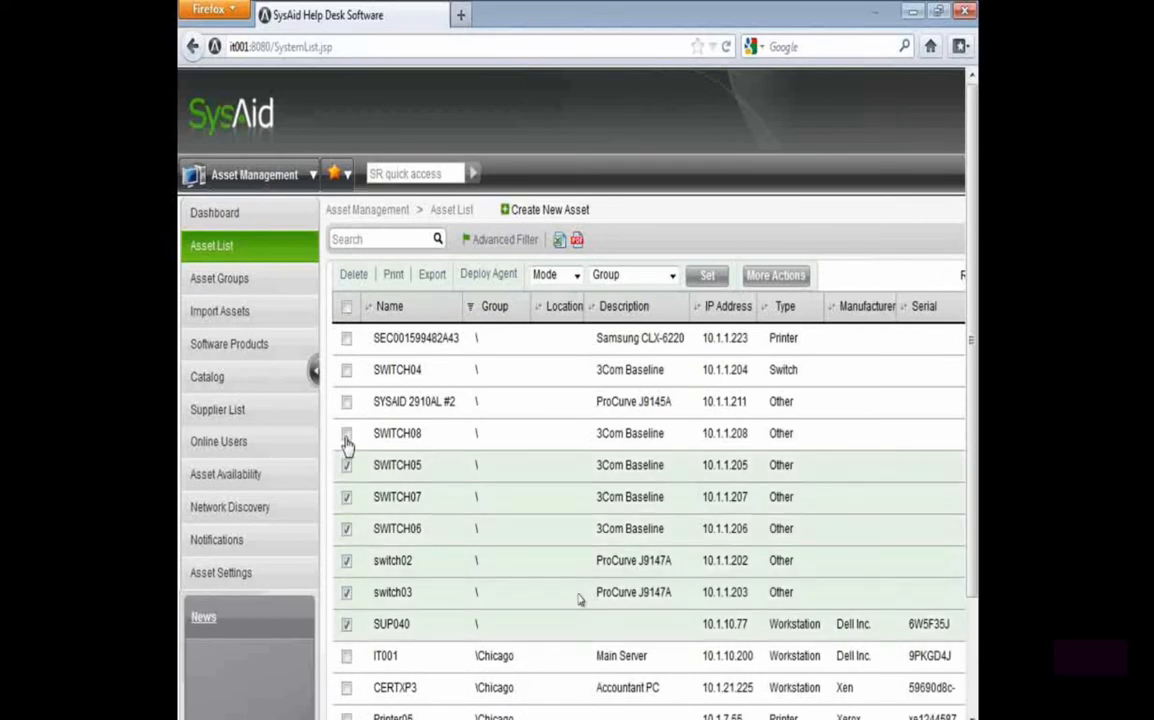
pyautogui.click(346, 433)
pyautogui.click(346, 401)
pyautogui.click(346, 369)
pyautogui.click(346, 338)
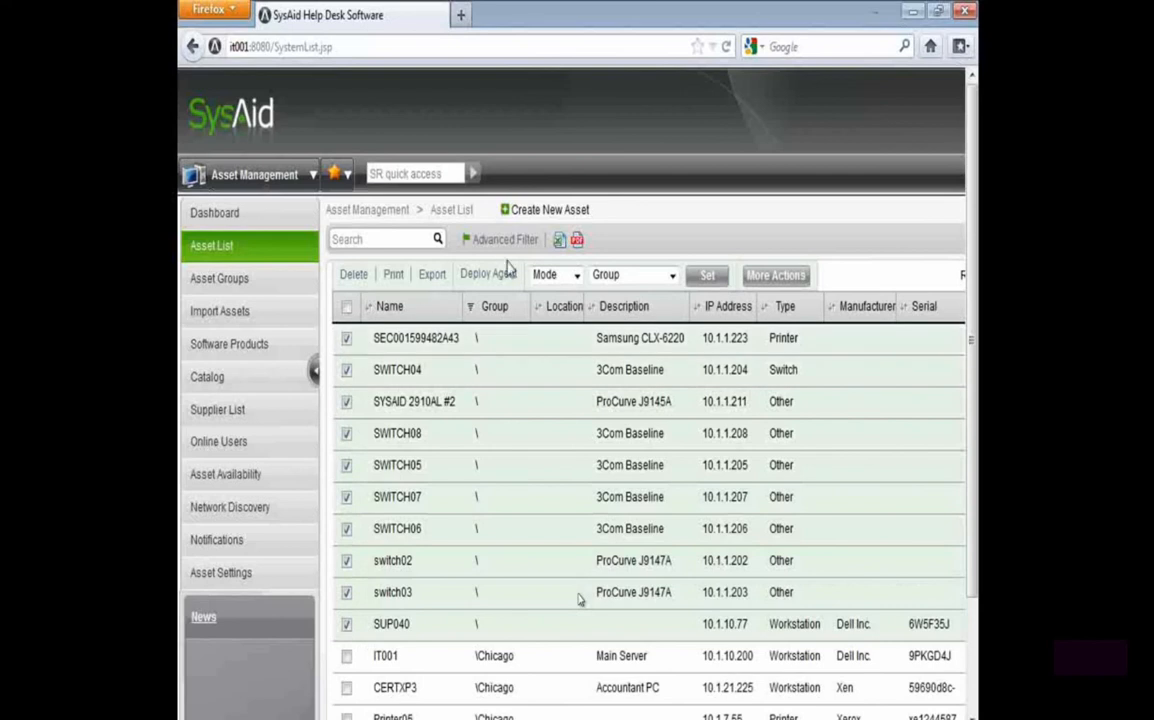
pyautogui.click(610, 275)
pyautogui.click(645, 358)
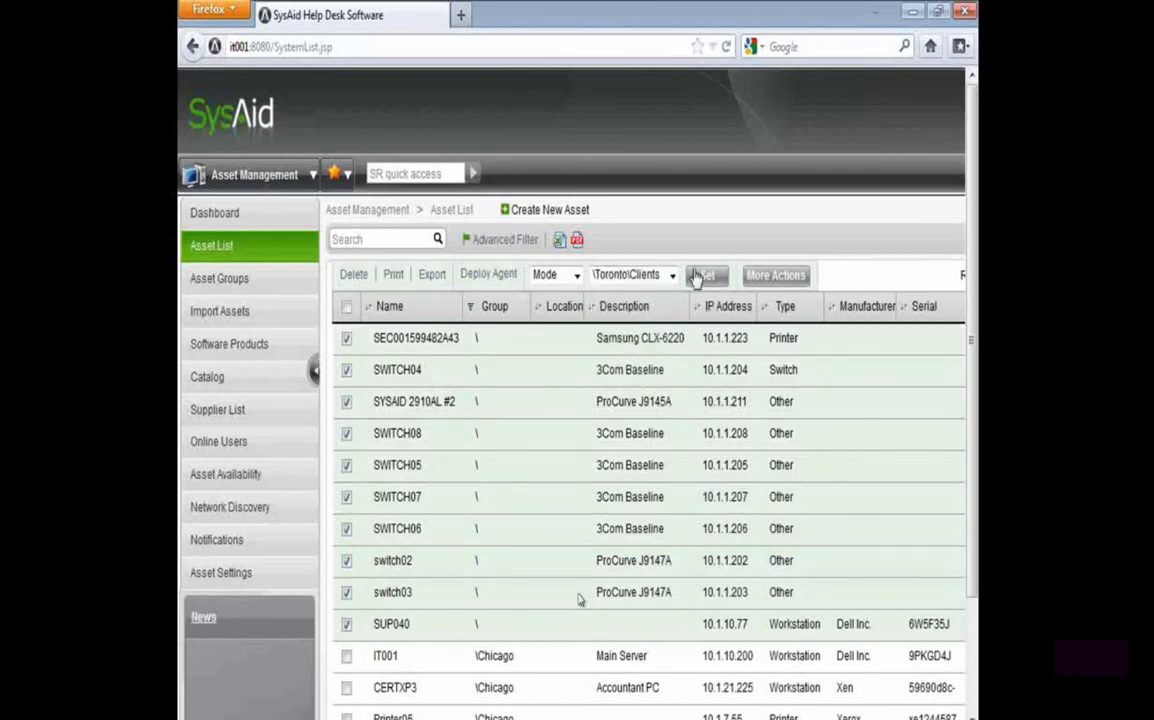
pyautogui.click(695, 280)
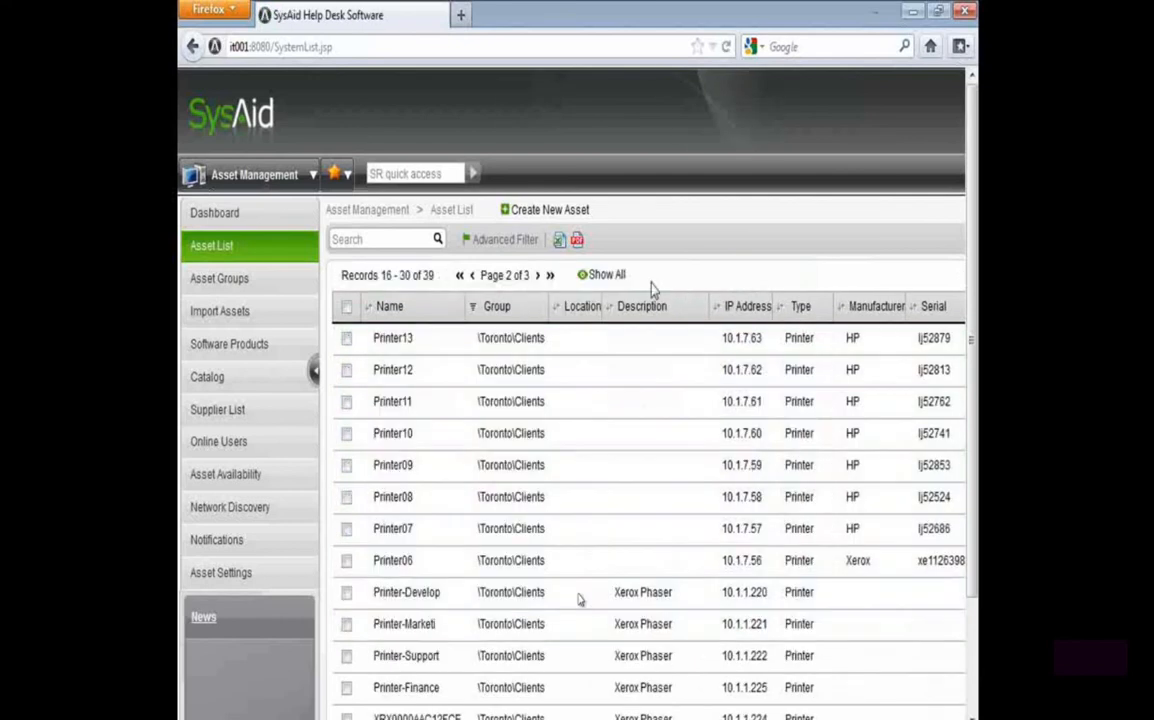
# Return to the top level of the asset groups and check the asset counts of Chicago and Toronto
pyautogui.click(242, 280)
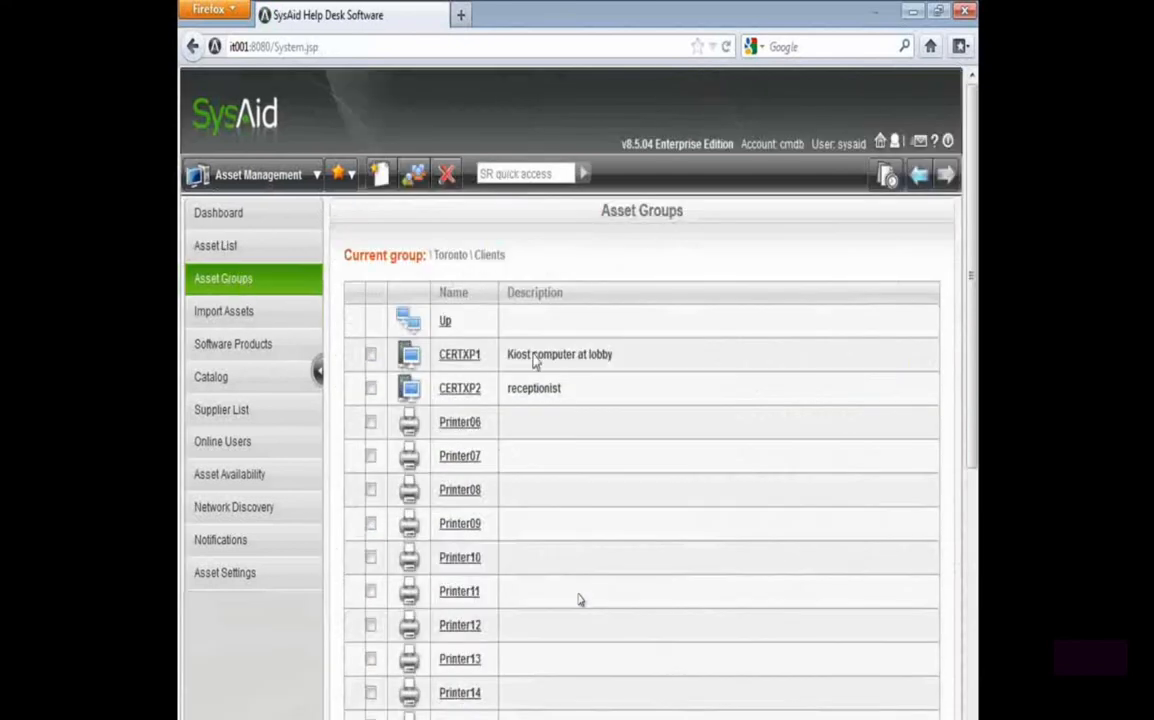
pyautogui.click(447, 328)
pyautogui.click(453, 326)
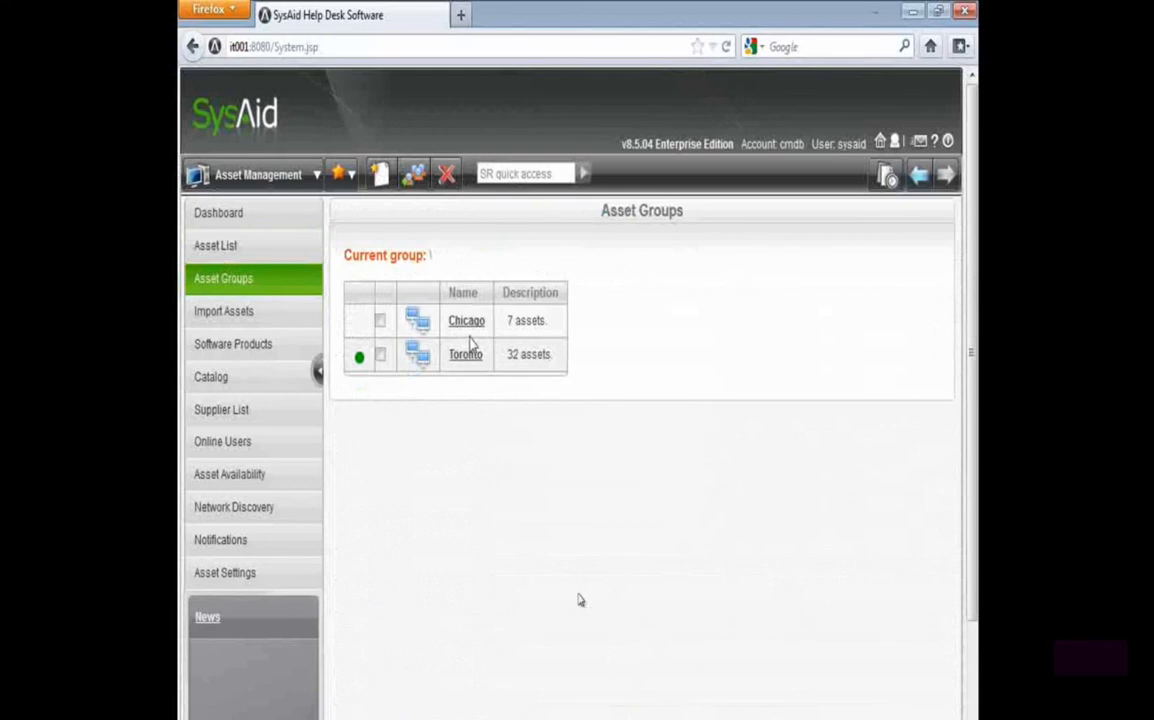
pyautogui.moveTo(549, 322); pyautogui.dragTo(518, 331)
pyautogui.moveTo(556, 368); pyautogui.dragTo(503, 368)
# Open the Toronto group and check the asset counts of its Clients and Servers subgroups
pyautogui.click(465, 358)
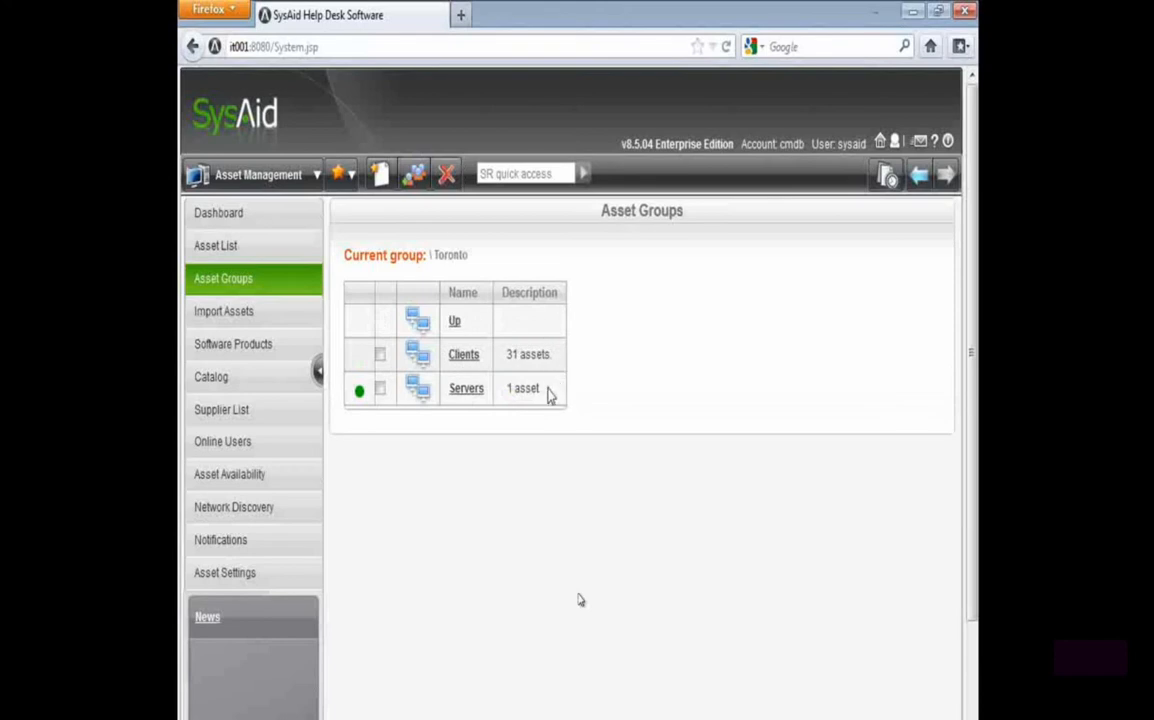
pyautogui.moveTo(549, 395); pyautogui.dragTo(451, 404)
pyautogui.moveTo(556, 353); pyautogui.dragTo(458, 366)
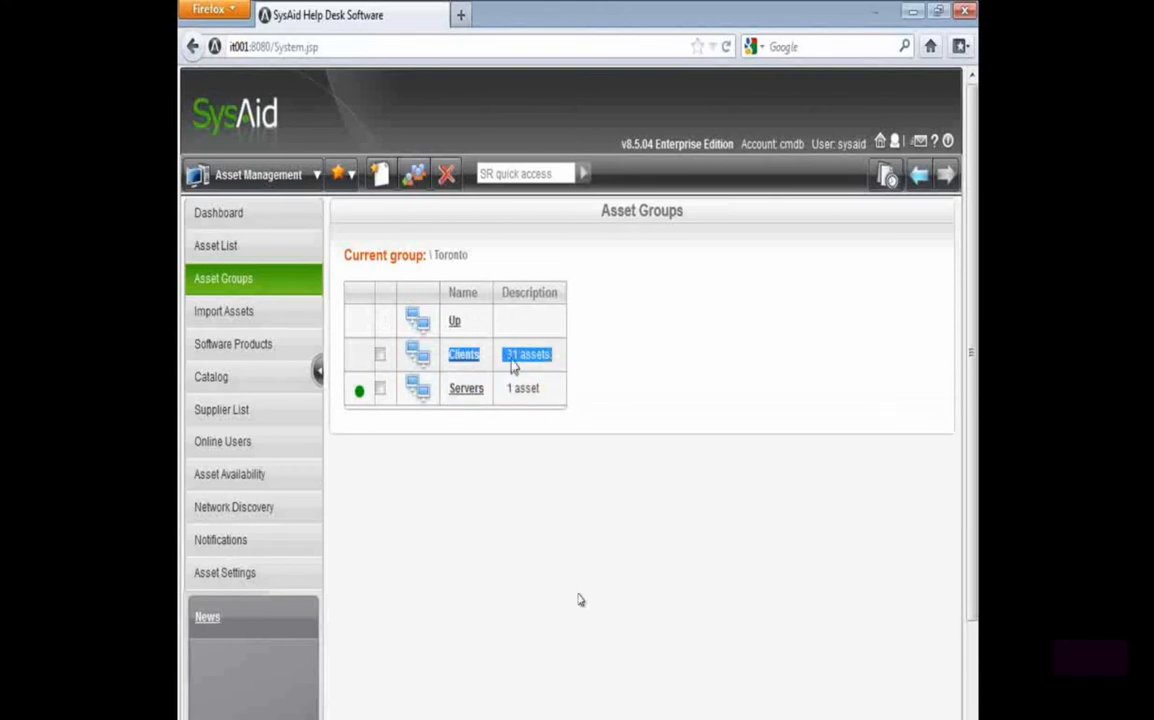
pyautogui.click(513, 368)
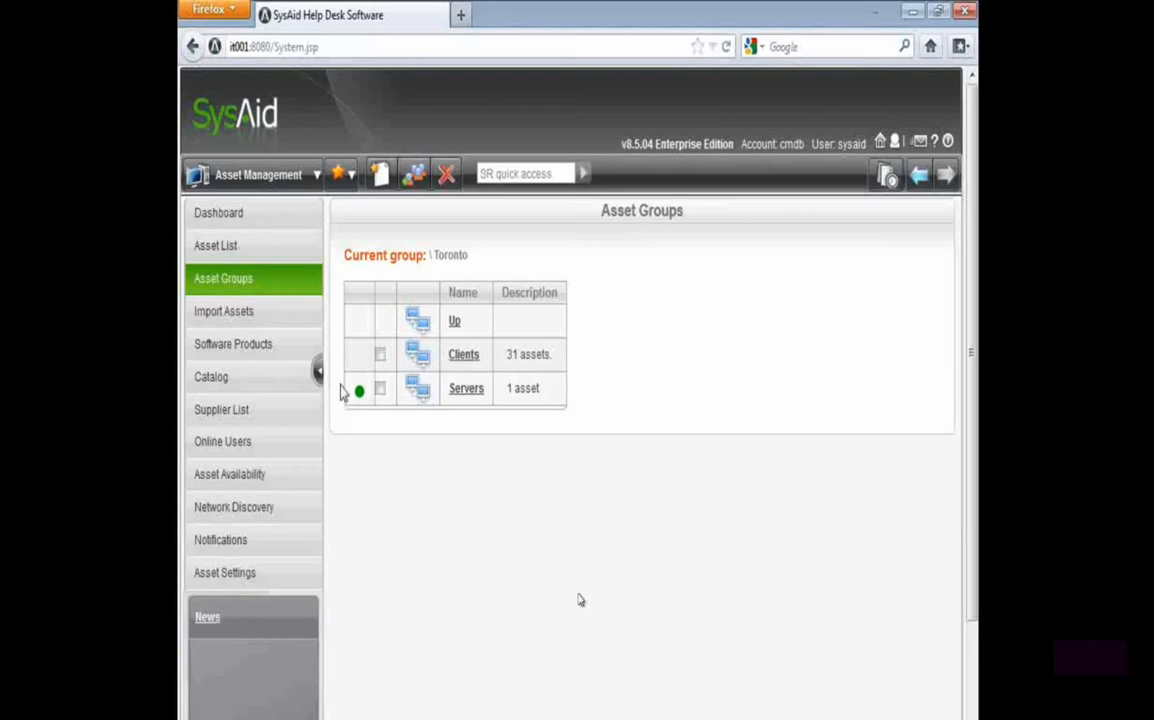
# Open the permission settings of the third administrator listed in user management
pyautogui.doubleClick(489, 360)
pyautogui.click(258, 175)
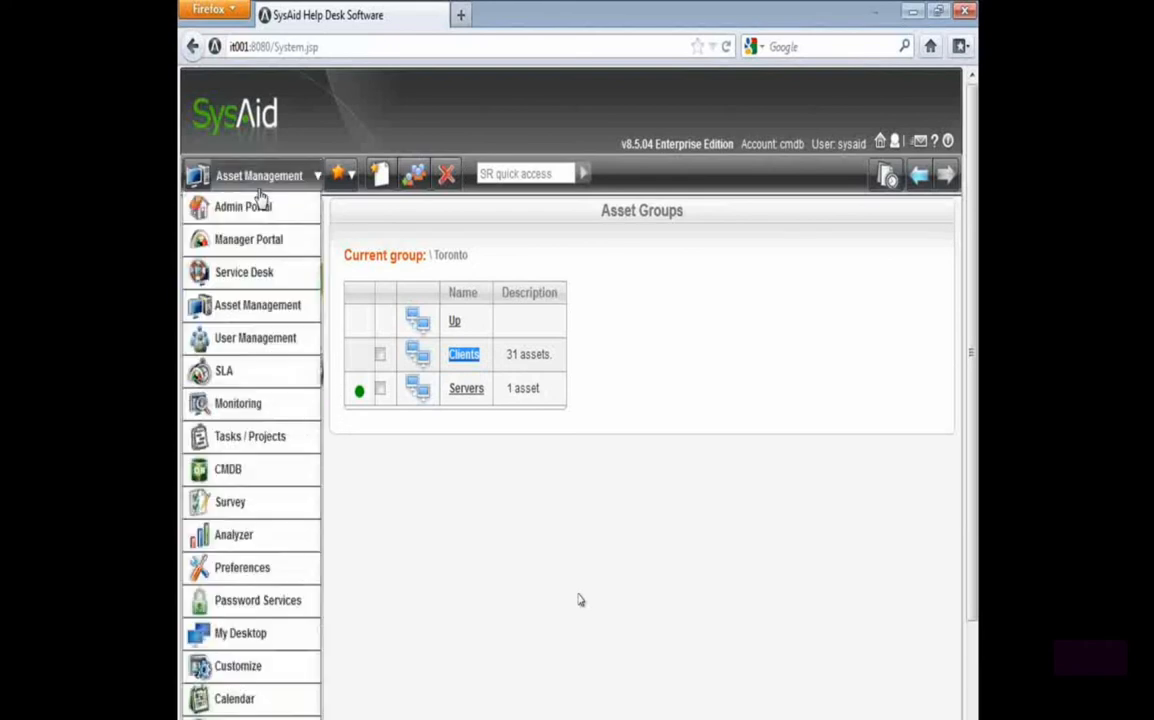
pyautogui.click(270, 338)
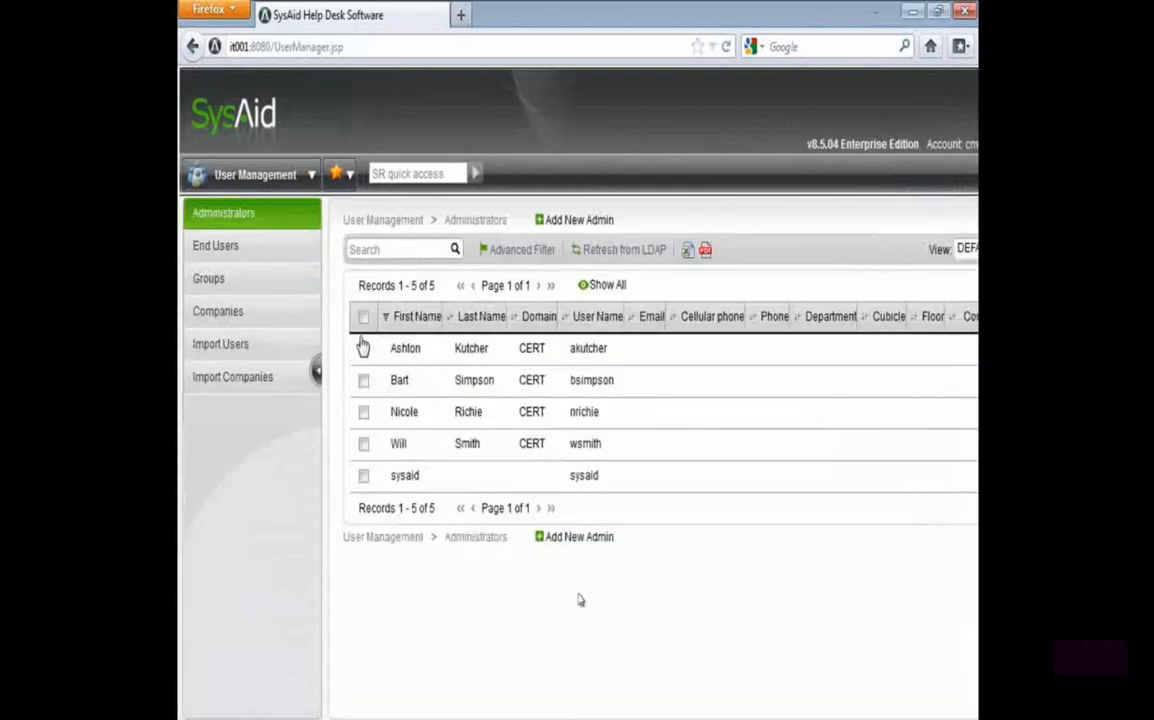
pyautogui.click(445, 411)
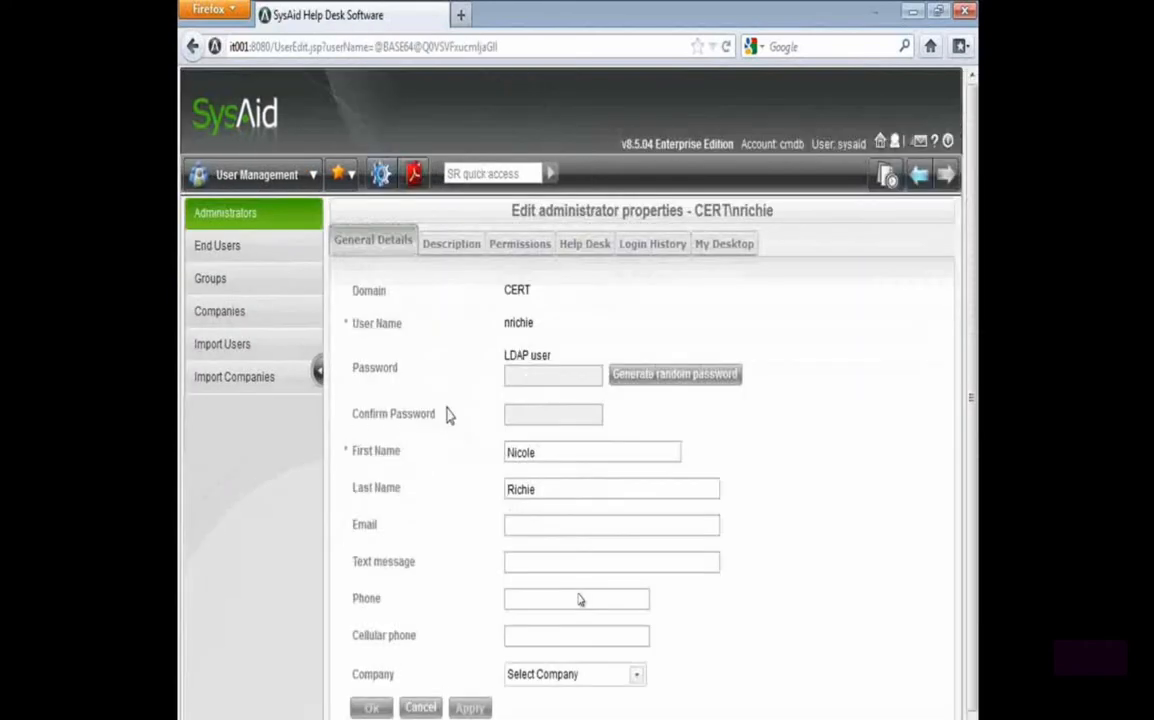
pyautogui.click(522, 246)
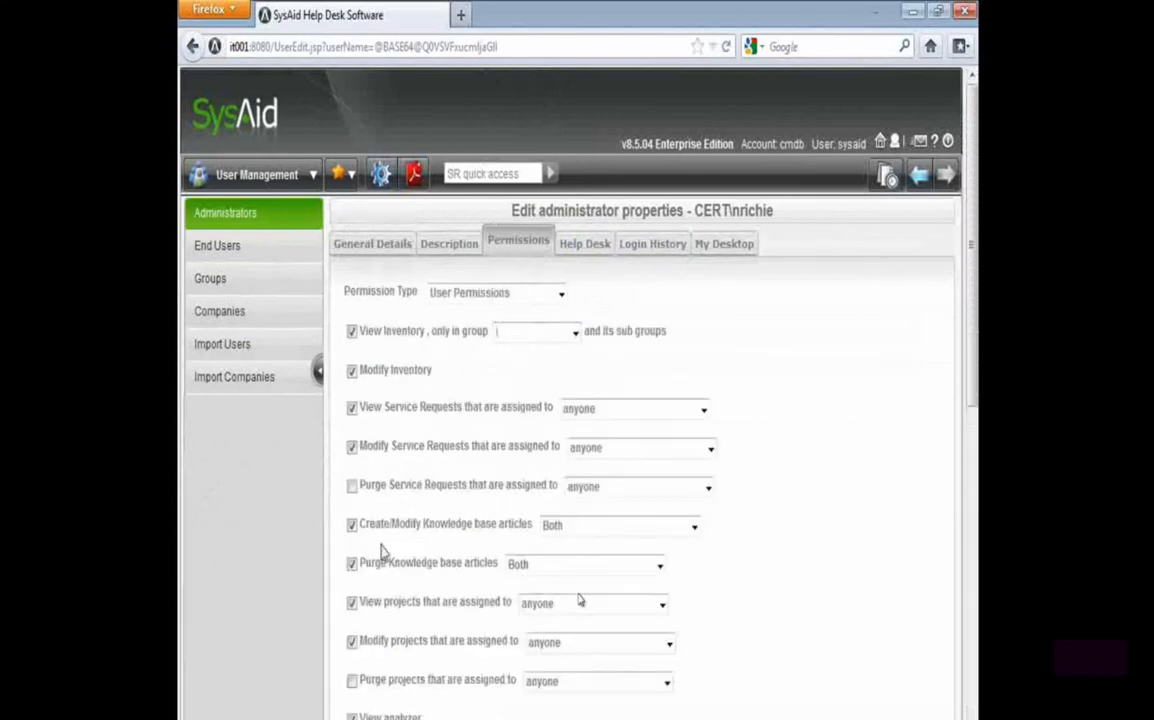
# Try limiting the administrator's inventory viewing to the \Toronto\Clients group and then to the \Toronto group
pyautogui.moveTo(387, 329); pyautogui.dragTo(493, 330)
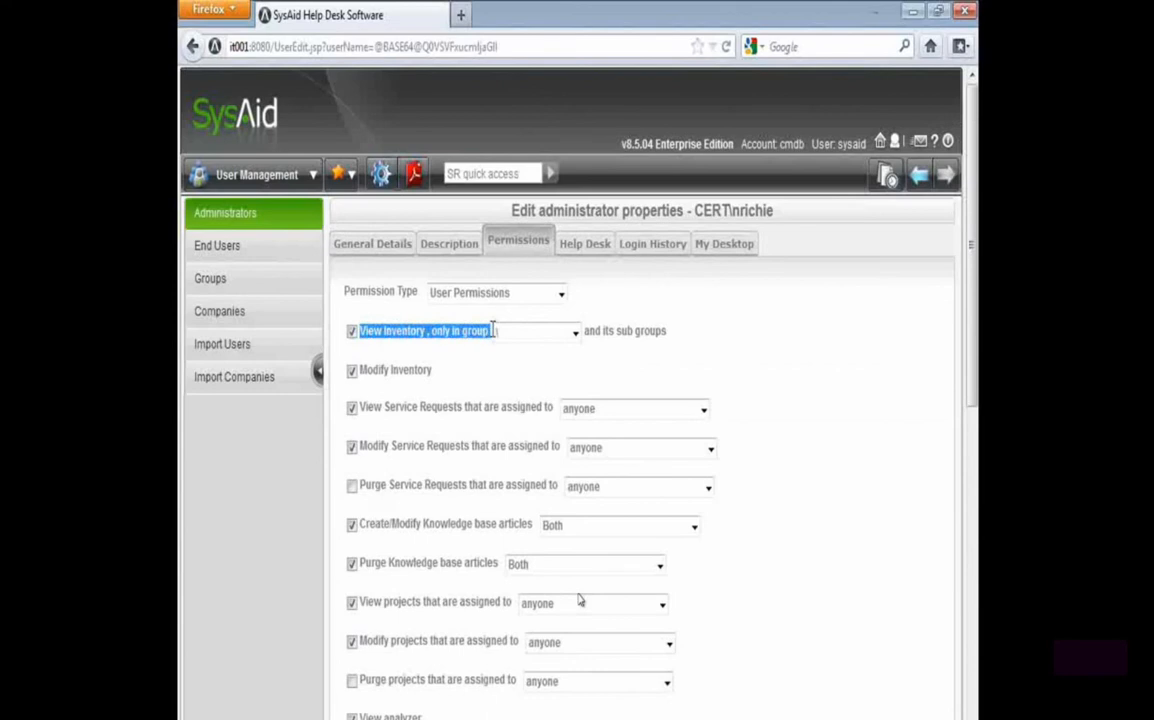
pyautogui.click(537, 332)
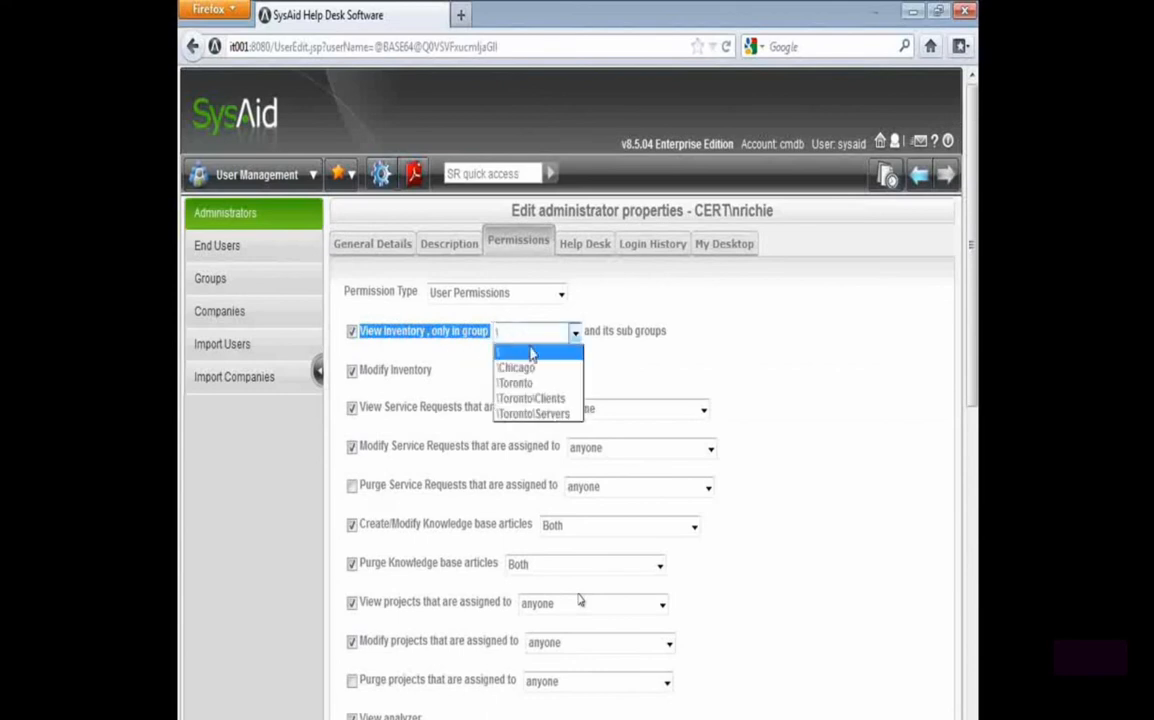
pyautogui.click(562, 400)
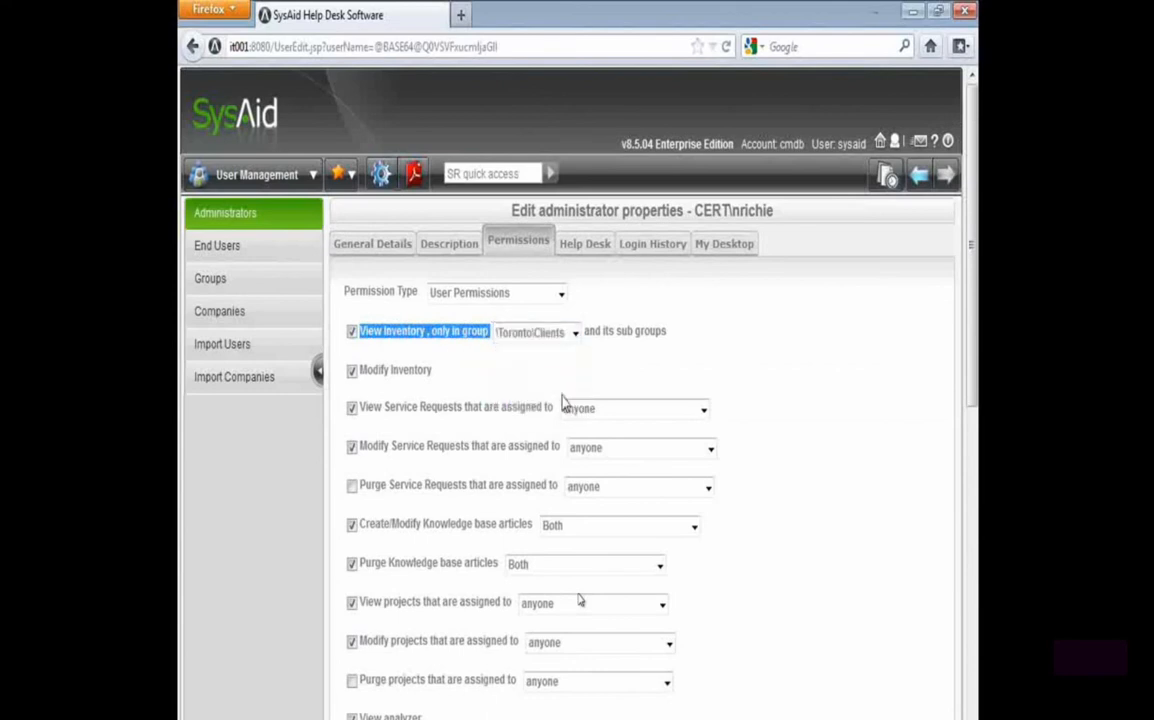
pyautogui.moveTo(586, 331); pyautogui.dragTo(663, 335)
pyautogui.click(576, 332)
pyautogui.press('Up')
pyautogui.press('Return')
# Limit the administrator's inventory viewing to the \Toronto\Clients group and its subgroups, and save the permissions
pyautogui.click(576, 335)
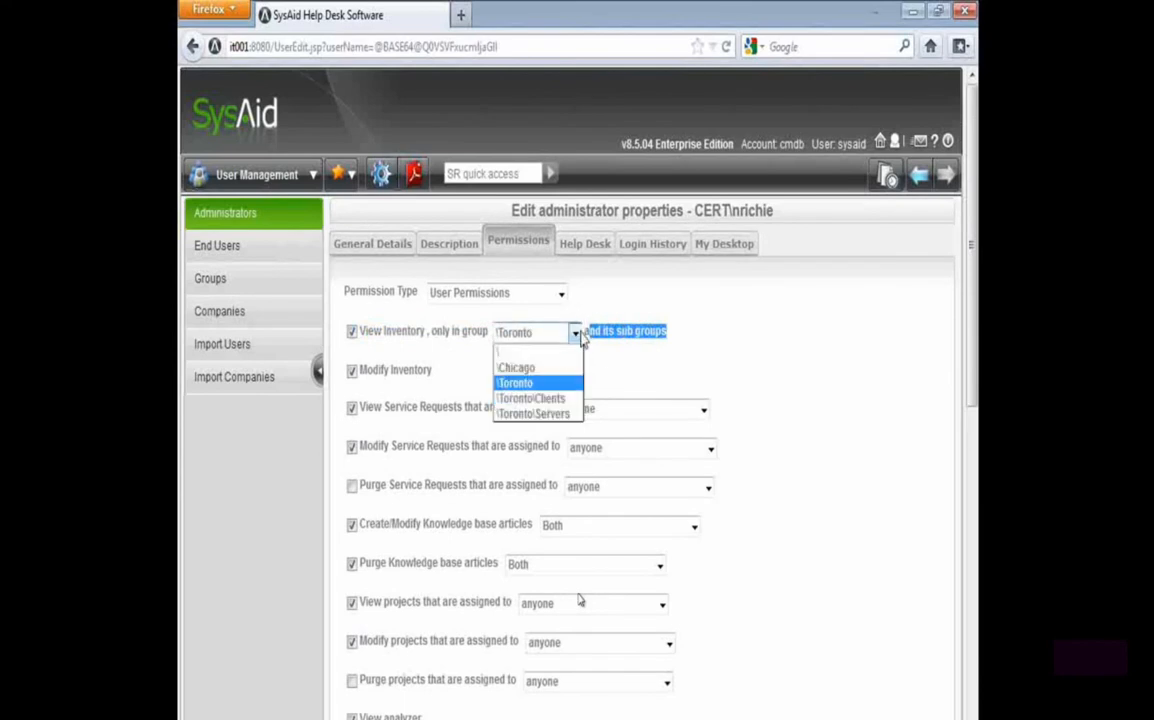
pyautogui.click(573, 399)
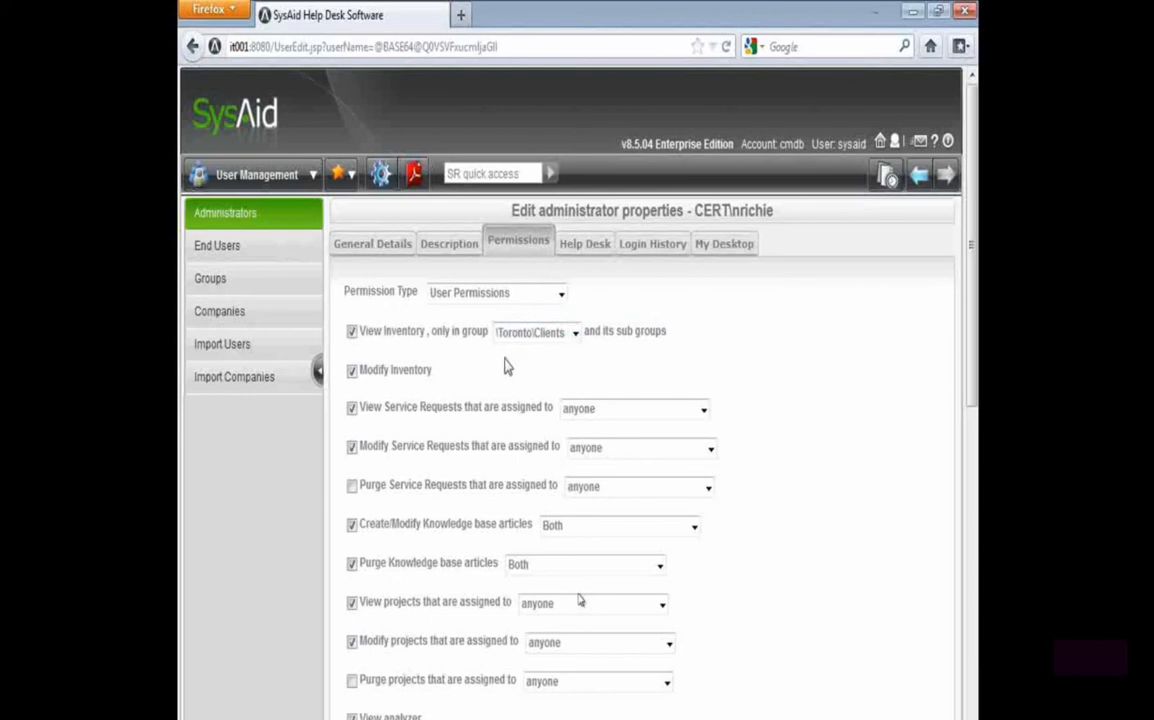
pyautogui.scroll(-10, 340, 680)
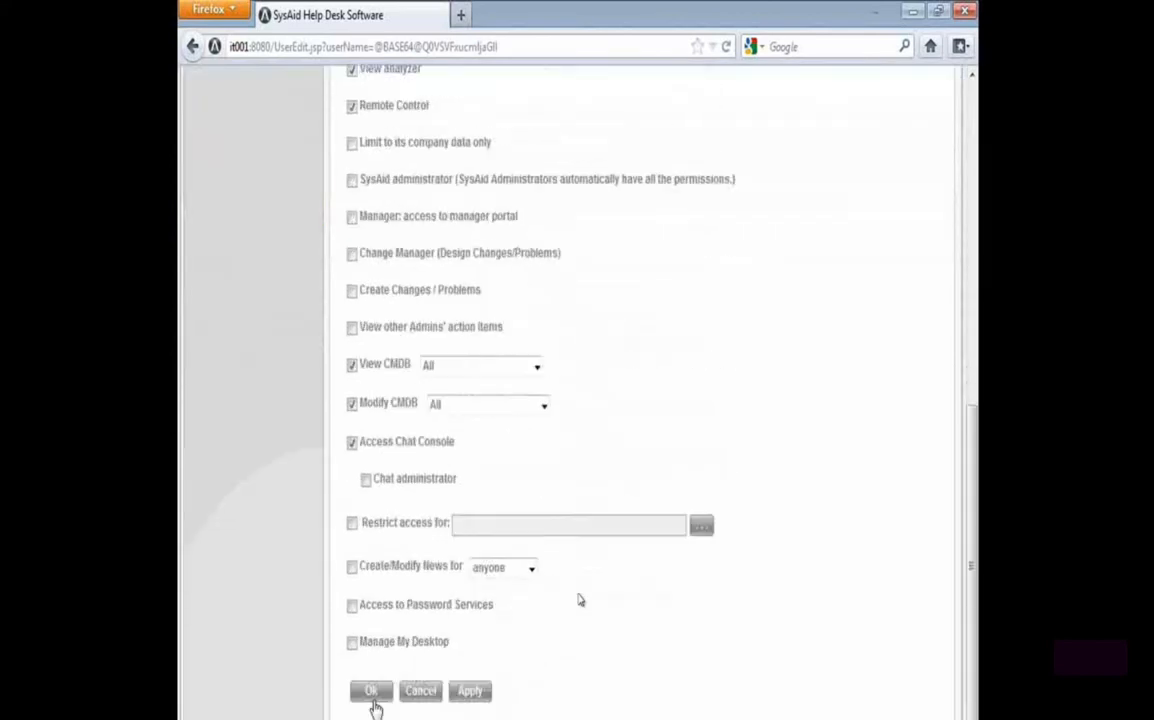
pyautogui.click(373, 695)
# Return to the asset groups and go up from Toronto to the top level
pyautogui.click(311, 174)
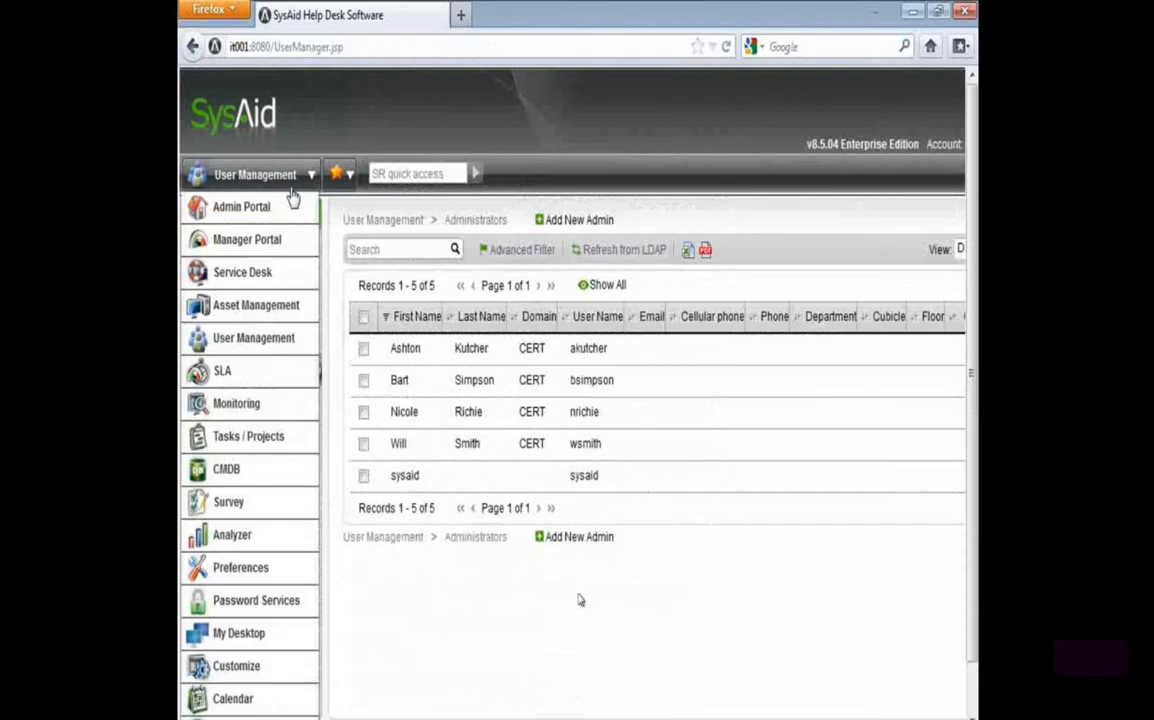
pyautogui.click(275, 314)
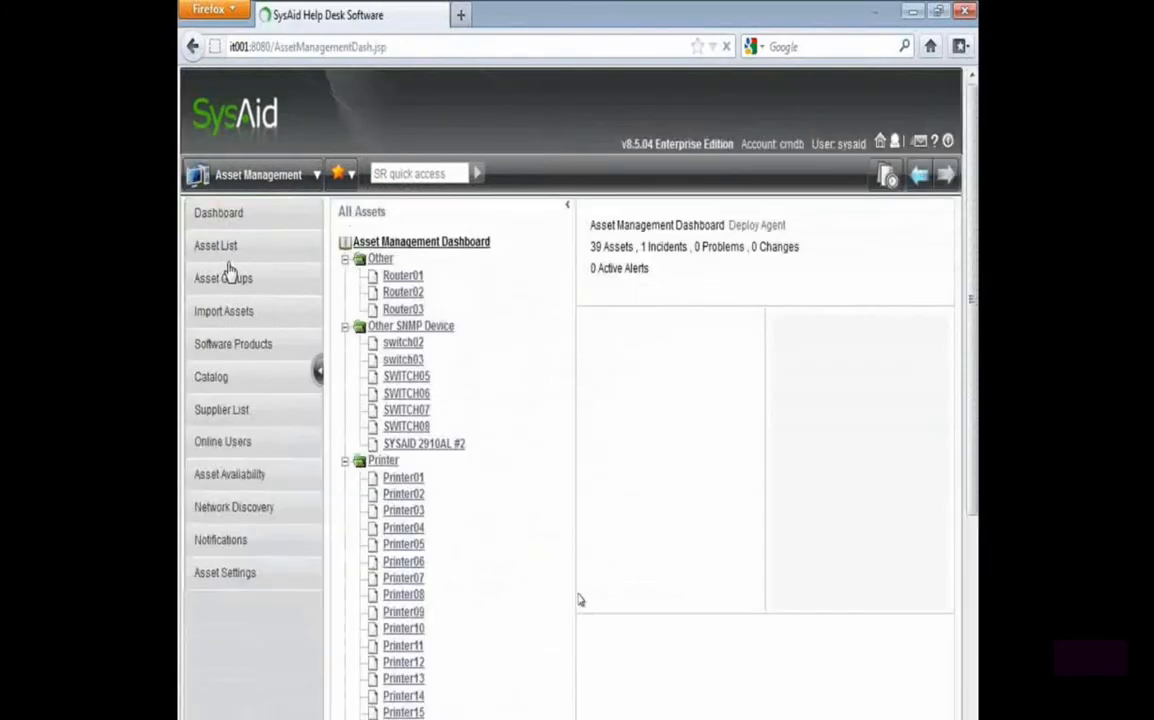
pyautogui.click(230, 282)
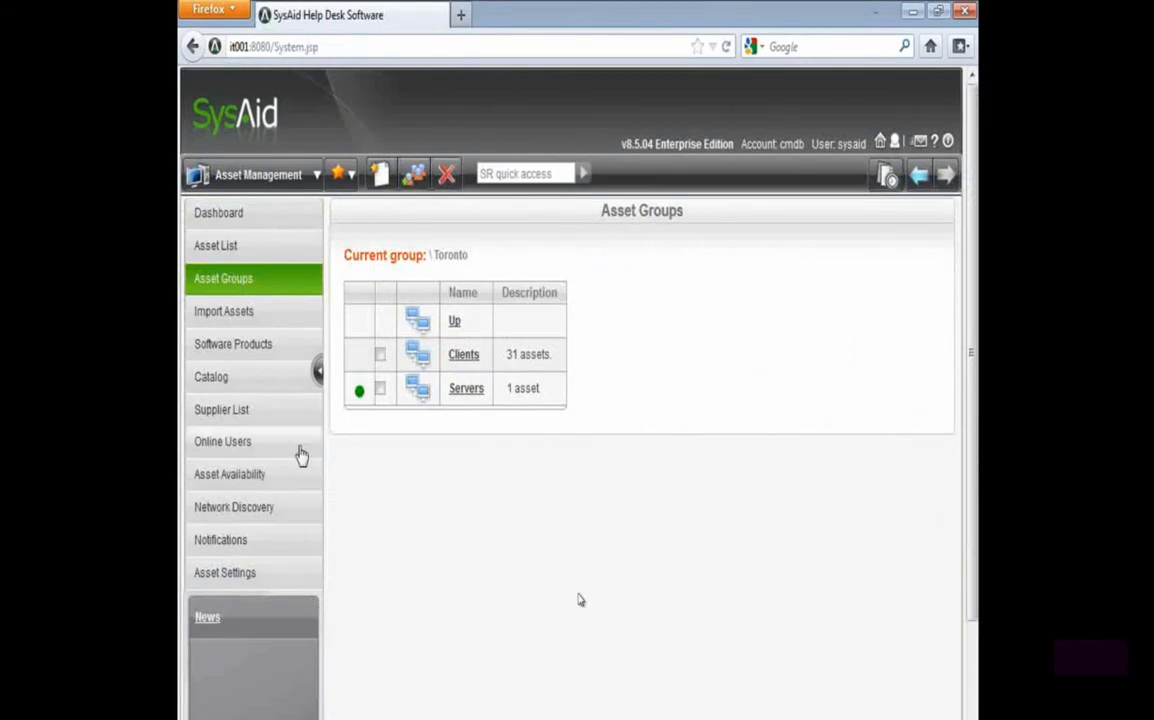
pyautogui.click(392, 718)
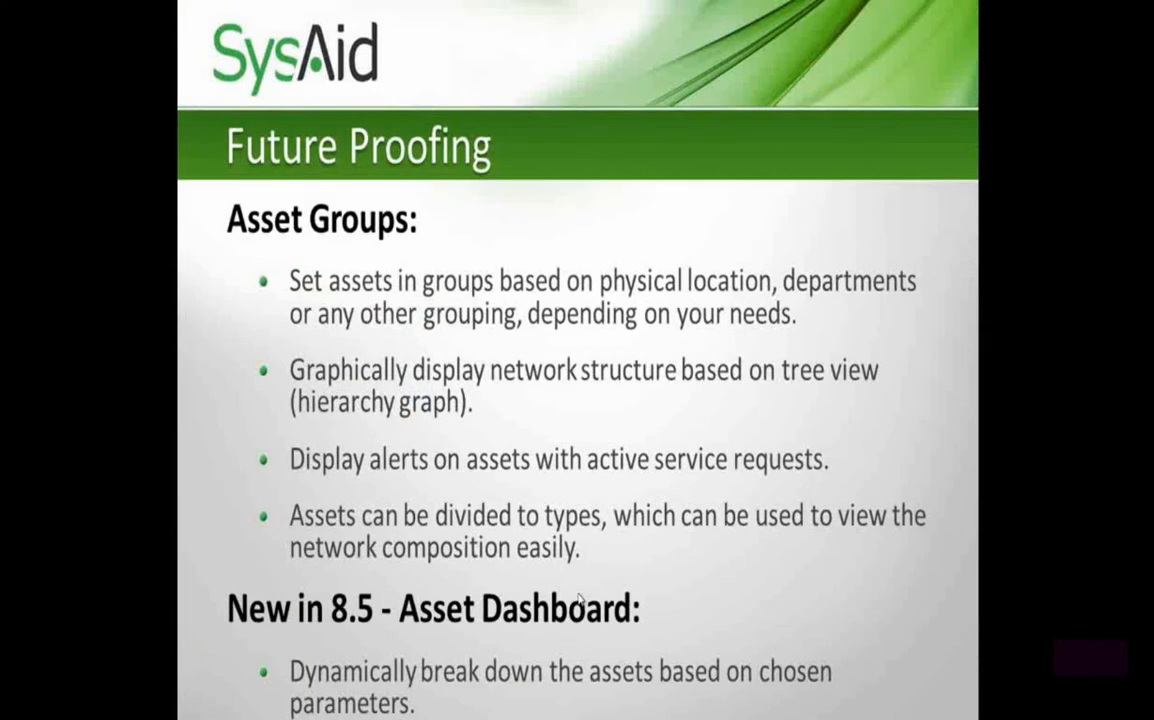
pyautogui.hotkey('alt', 'Tab')
pyautogui.click(454, 321)
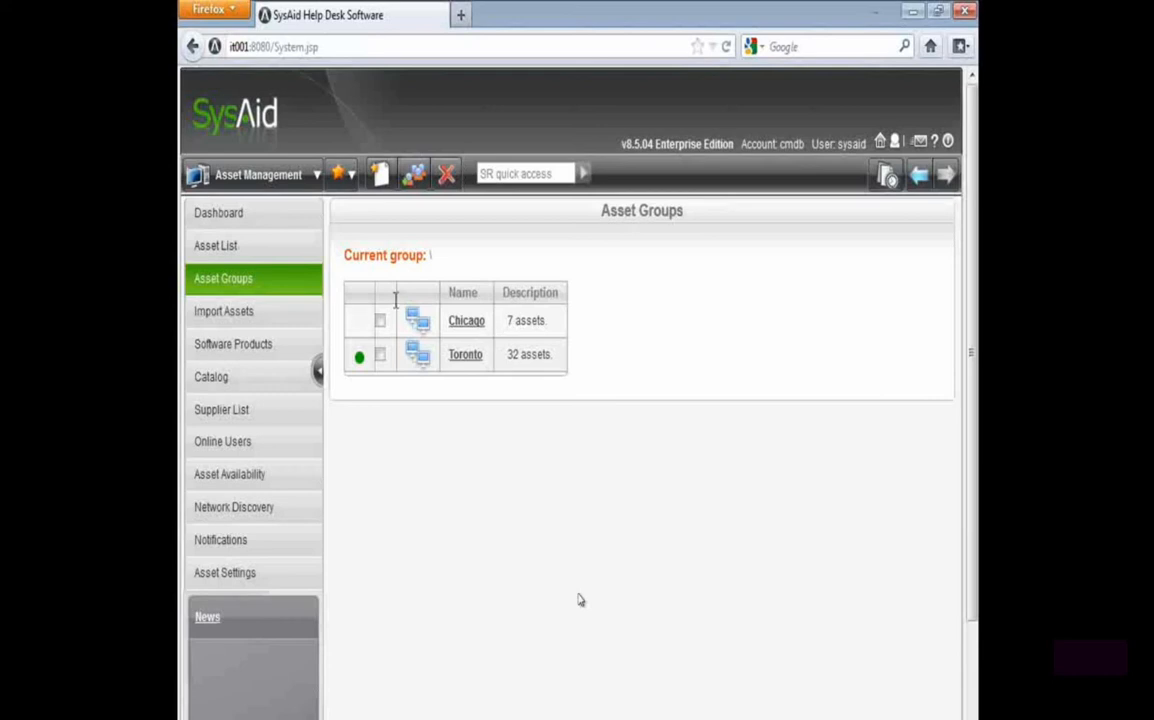
pyautogui.click(268, 245)
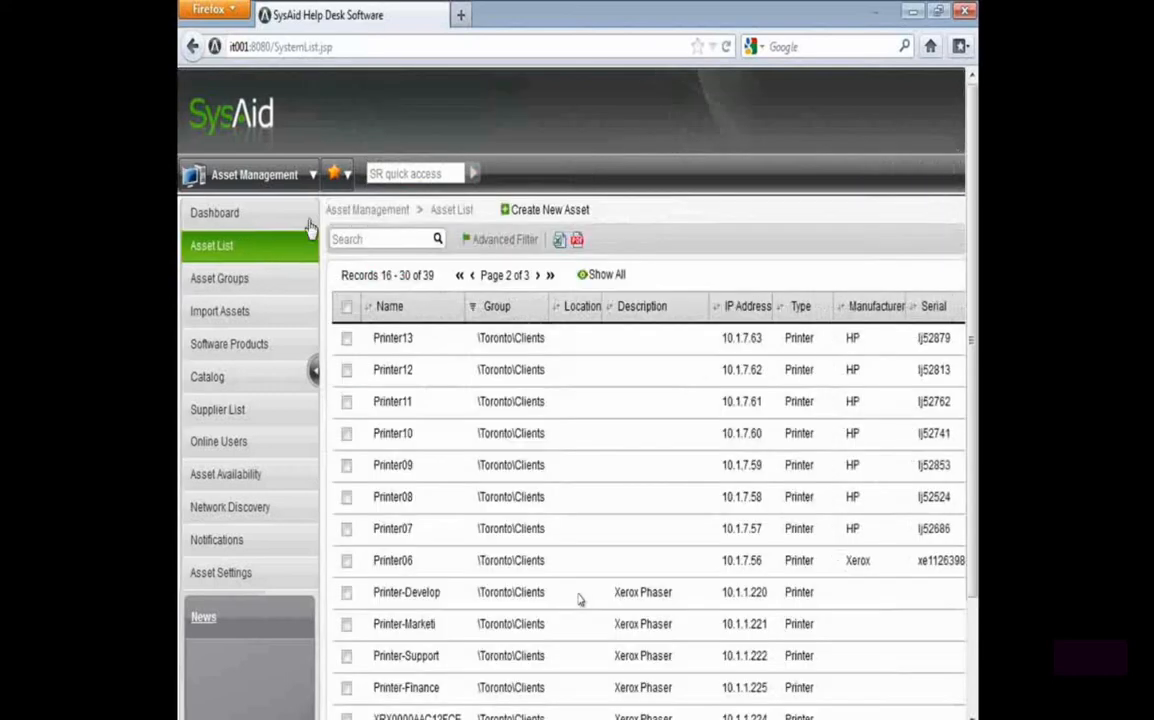
pyautogui.moveTo(260, 207)
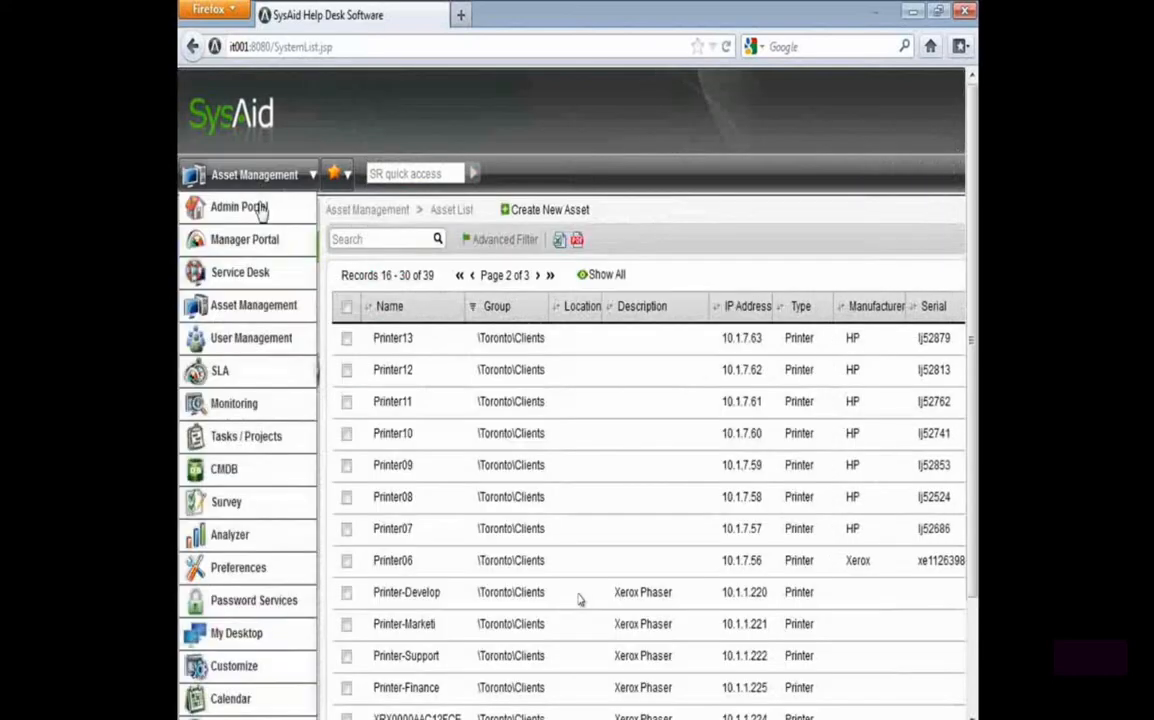
pyautogui.click(245, 280)
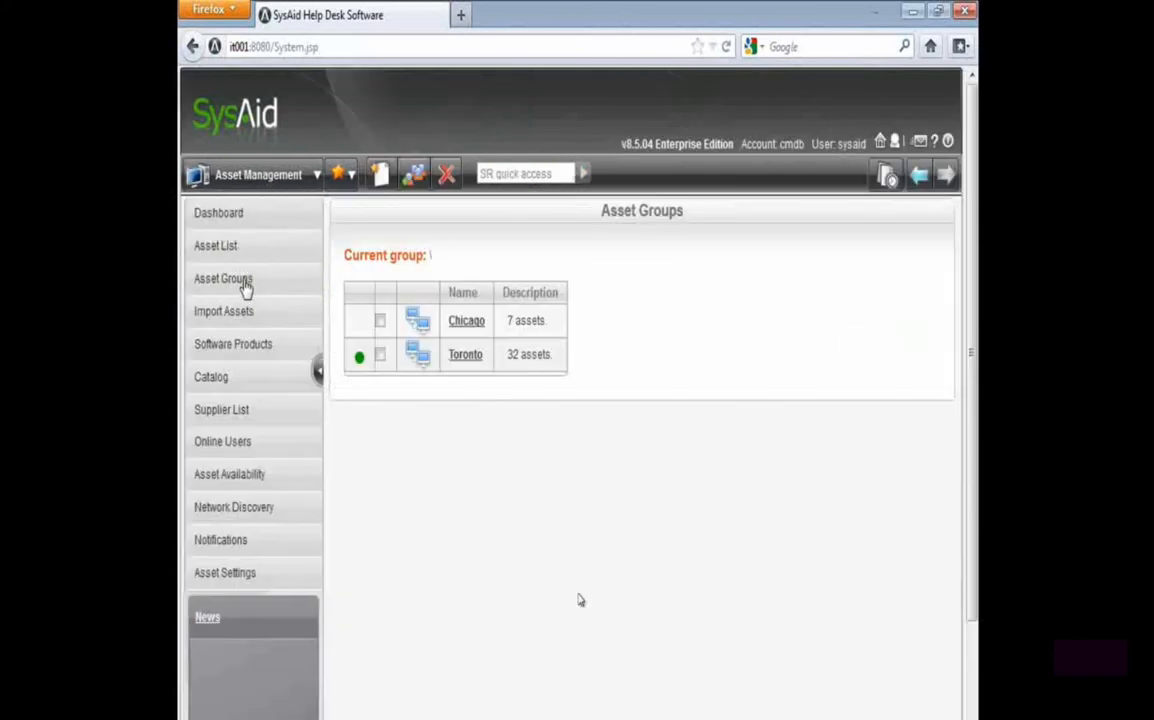
# Open the CERTXP3 asset in the Chicago group and check its installed software and service desk records
pyautogui.click(482, 325)
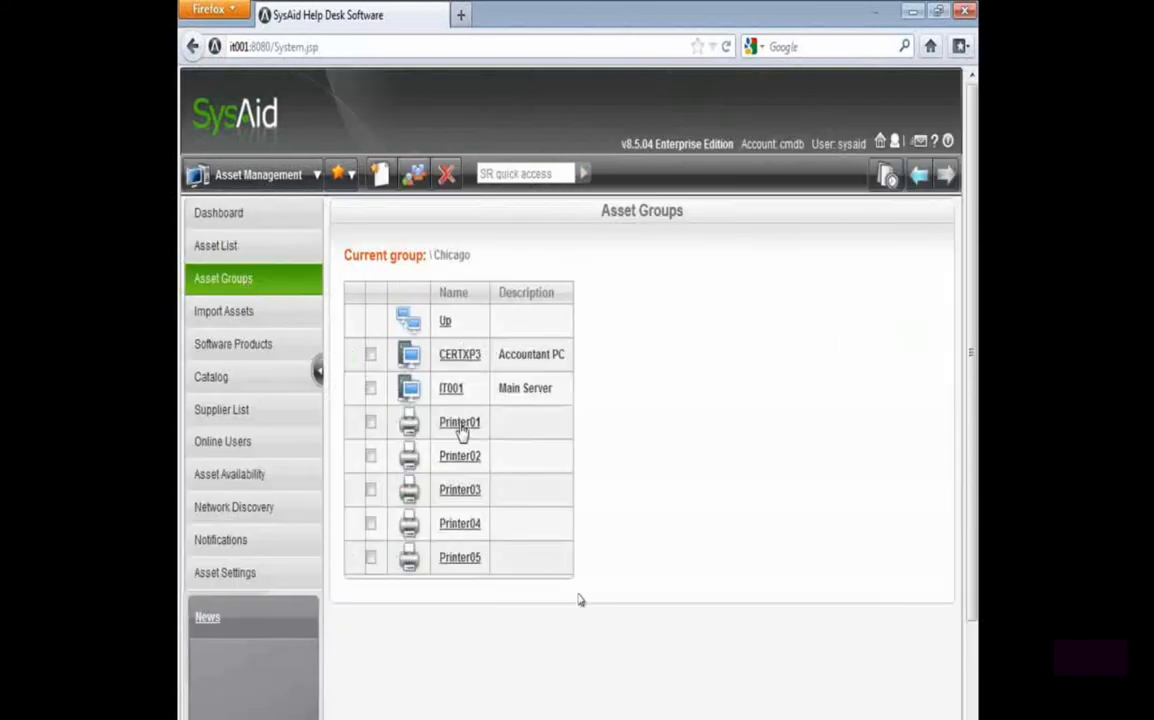
pyautogui.moveTo(482, 354); pyautogui.dragTo(437, 364)
pyautogui.click(457, 360)
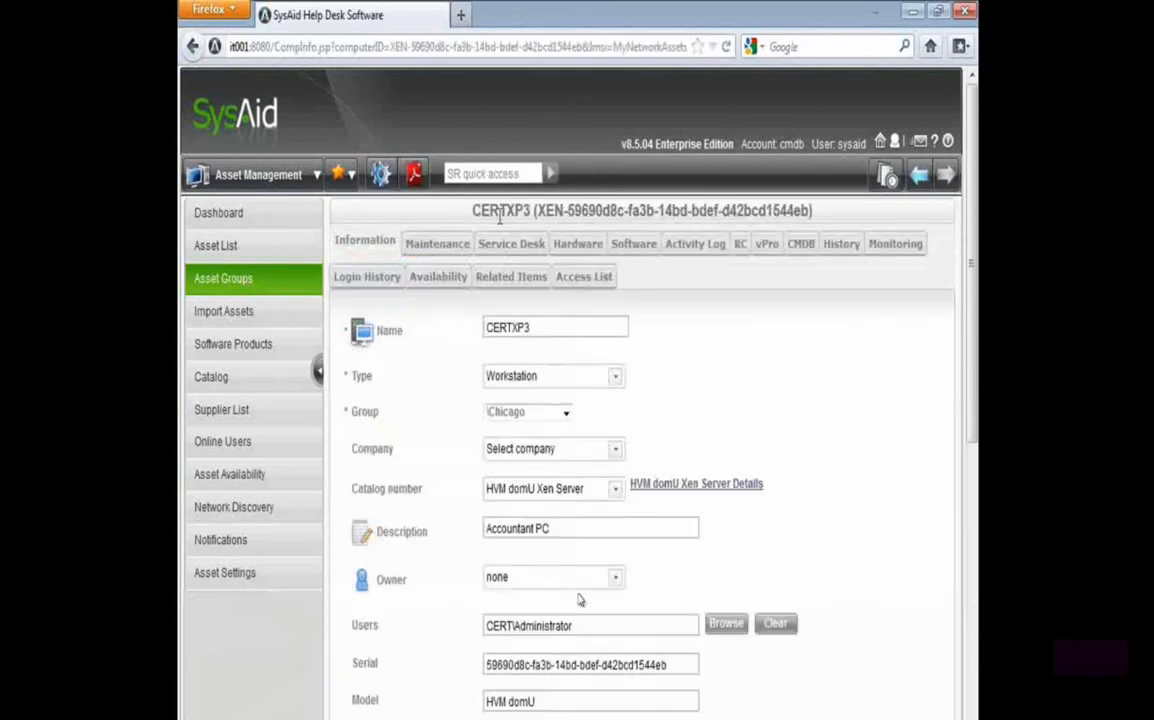
pyautogui.click(630, 243)
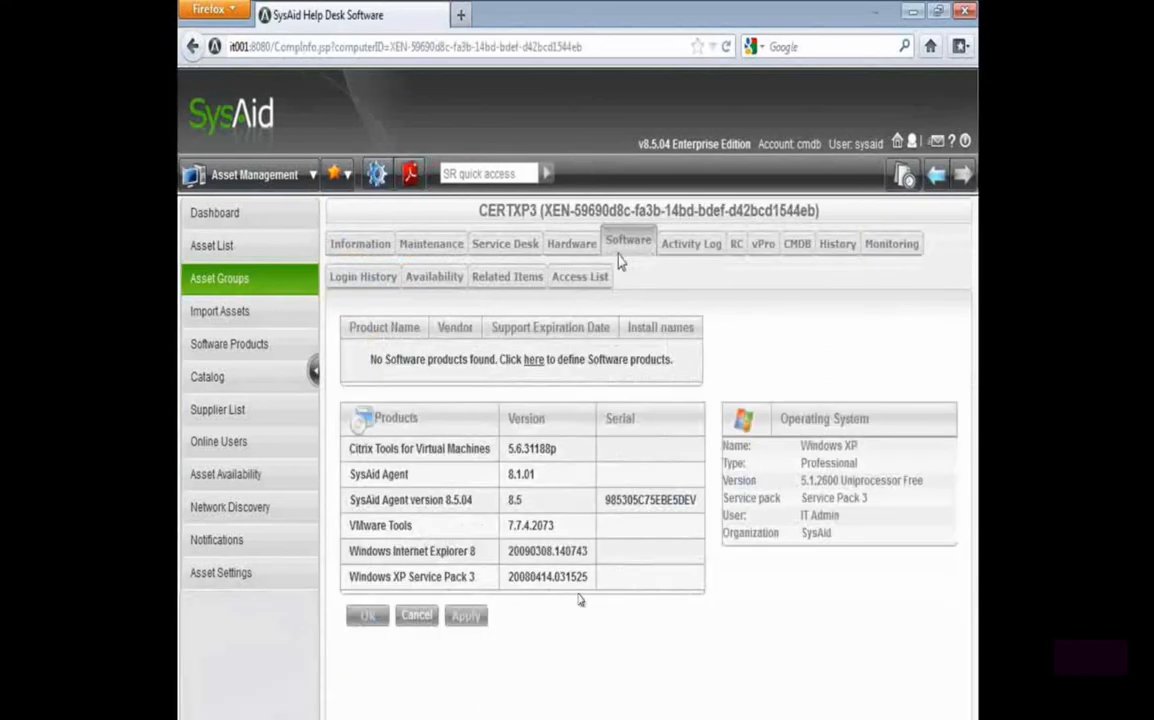
pyautogui.click(505, 258)
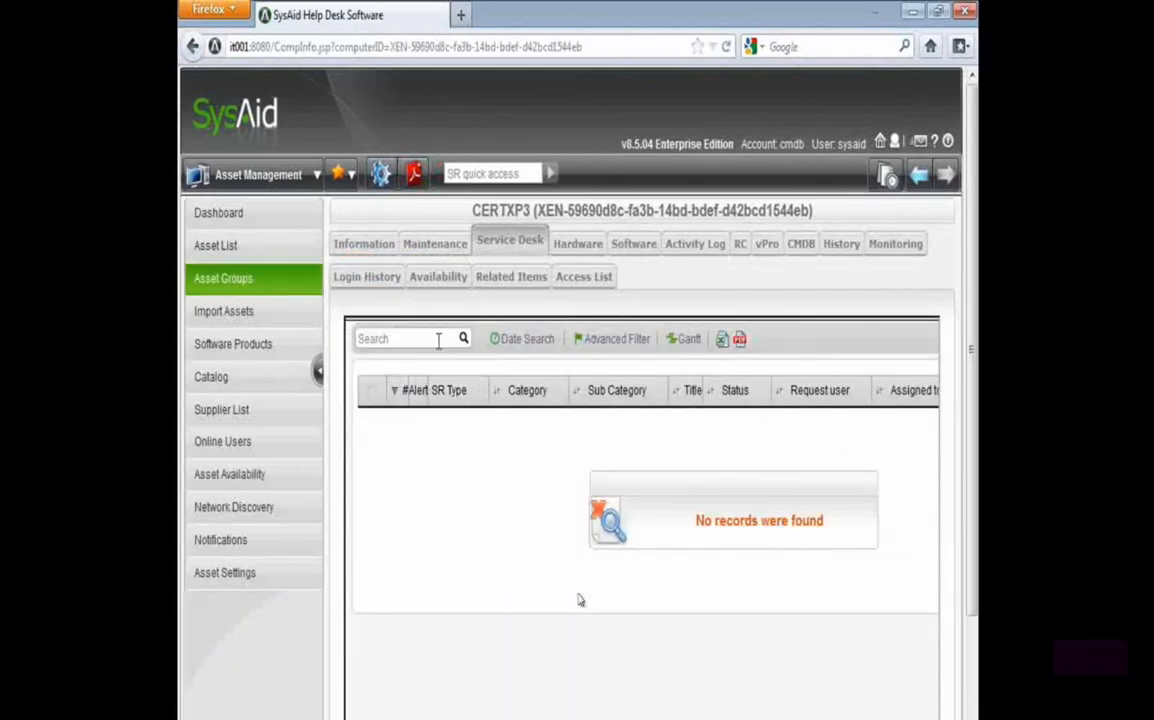
# Open service request 11 in the service desk and look over its general details
pyautogui.click(250, 175)
pyautogui.click(228, 274)
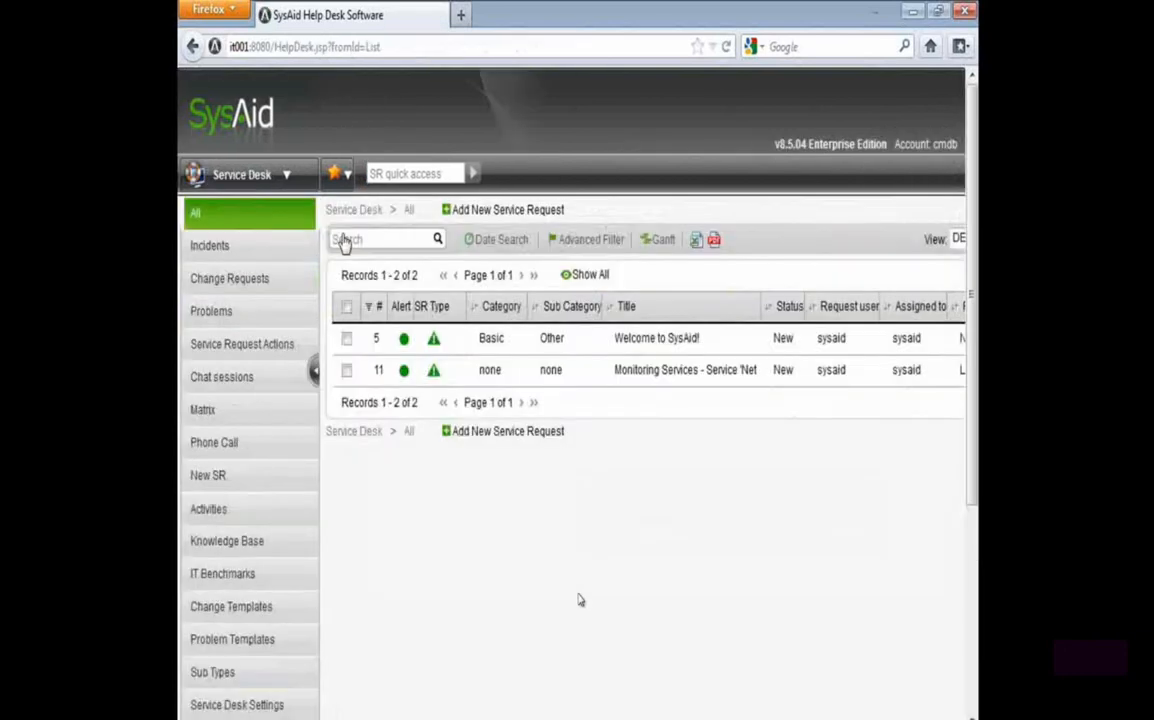
pyautogui.click(549, 375)
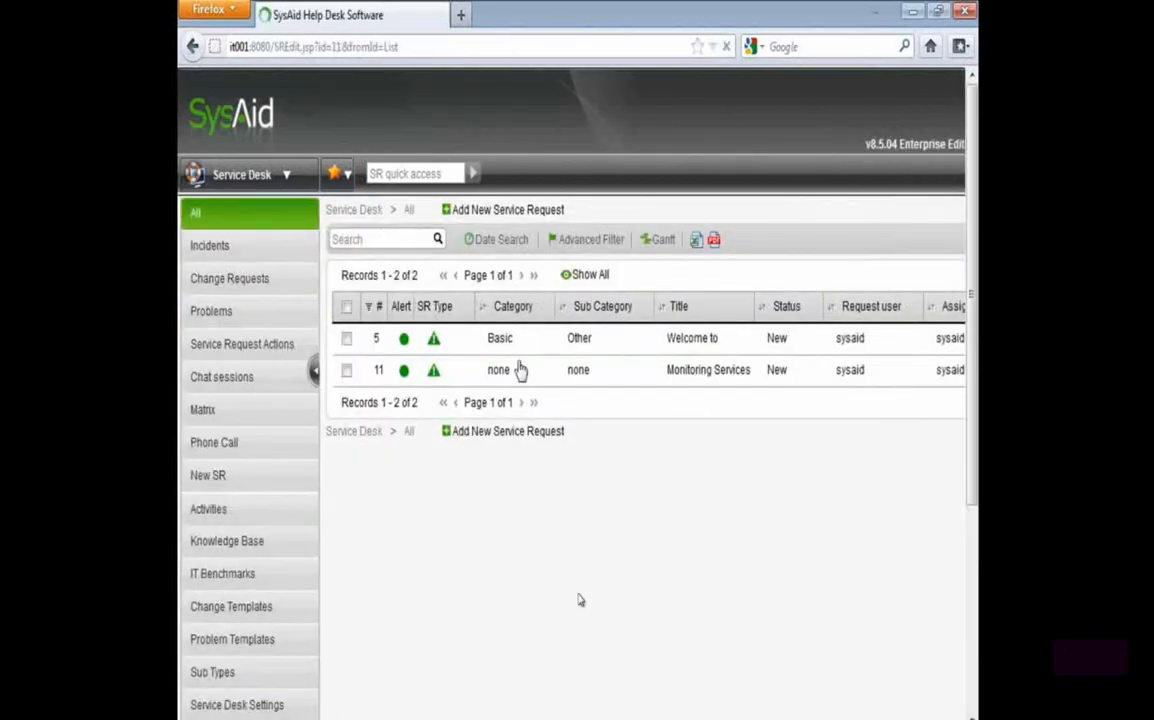
pyautogui.scroll(-5, 413, 553)
pyautogui.scroll(5, 430, 520)
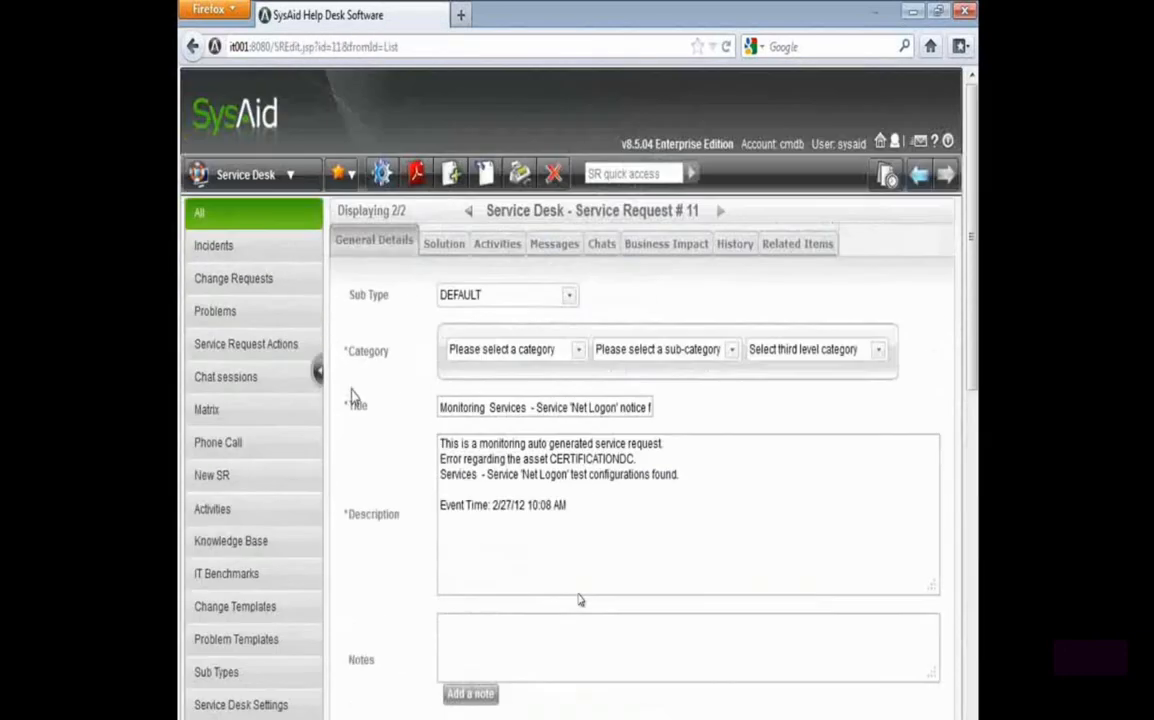
# Start a new incident with "test" as both its title and its description
pyautogui.click(247, 250)
pyautogui.click(470, 205)
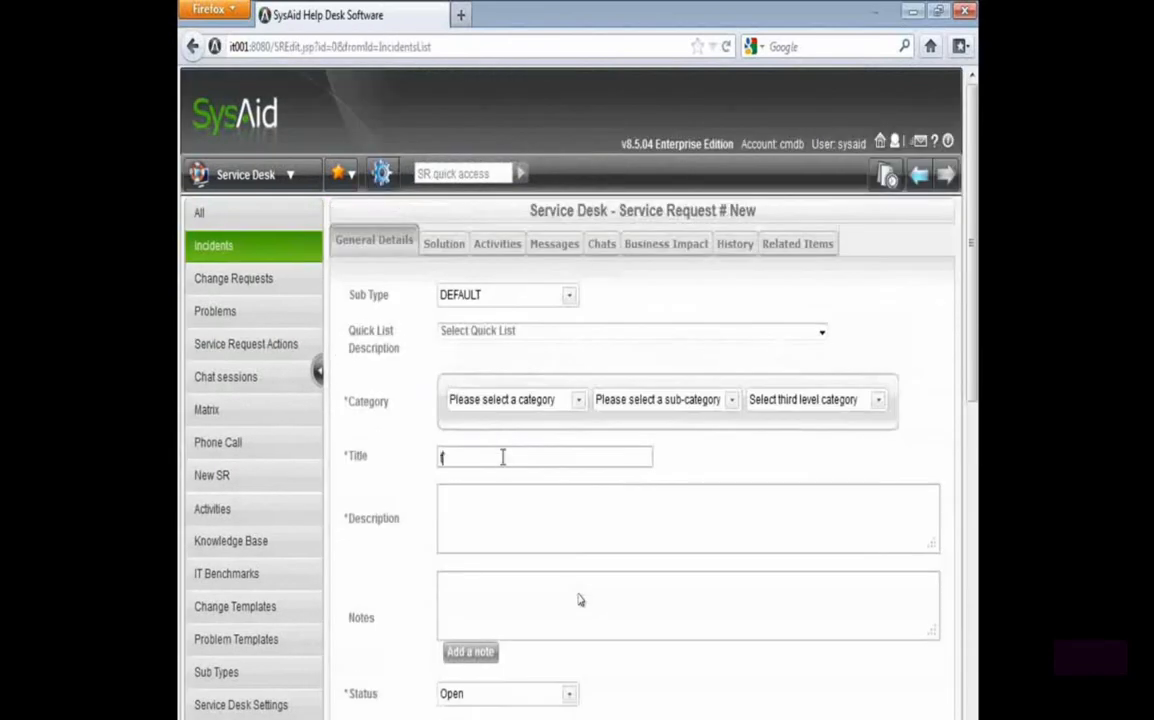
pyautogui.write('t')
pyautogui.click(444, 460)
pyautogui.write('test')
# Categorize the new incident as Basic Software, Office, How to?
pyautogui.click(507, 403)
pyautogui.click(505, 471)
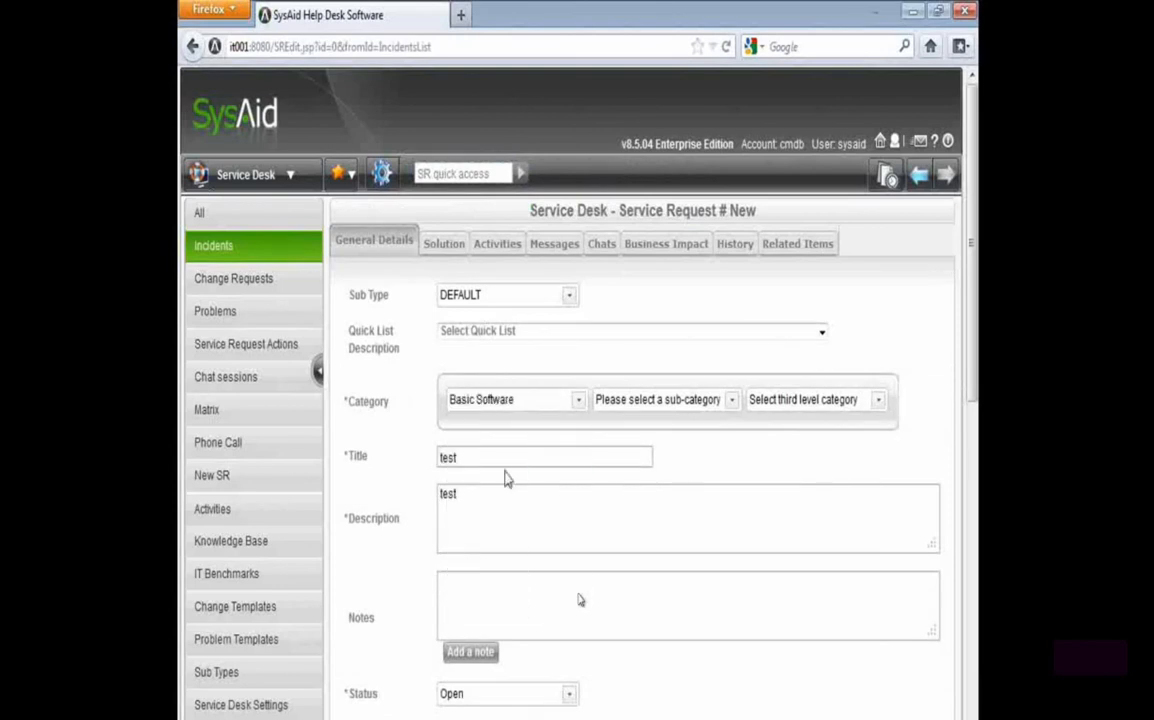
pyautogui.click(645, 398)
pyautogui.click(643, 443)
pyautogui.click(808, 398)
pyautogui.click(772, 484)
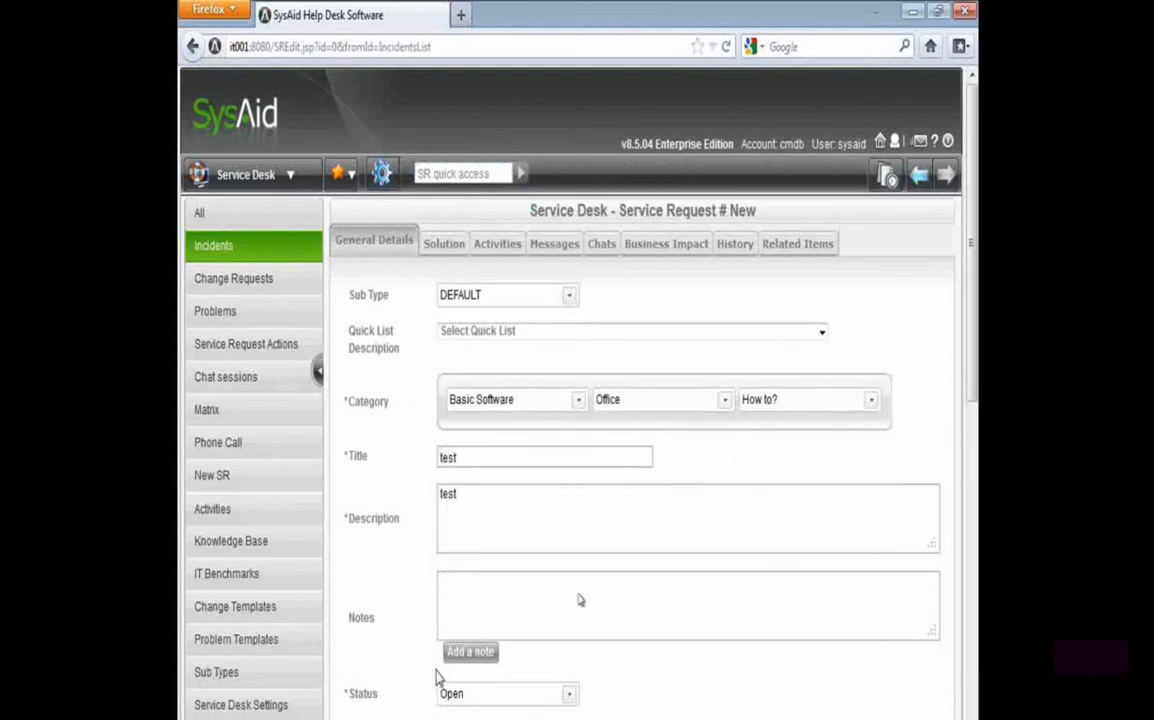
# Search the asset selection for certxp3 and attach CERTXP3 as the incident's main asset
pyautogui.scroll(-3, 580, 600)
pyautogui.scroll(-3, 428, 643)
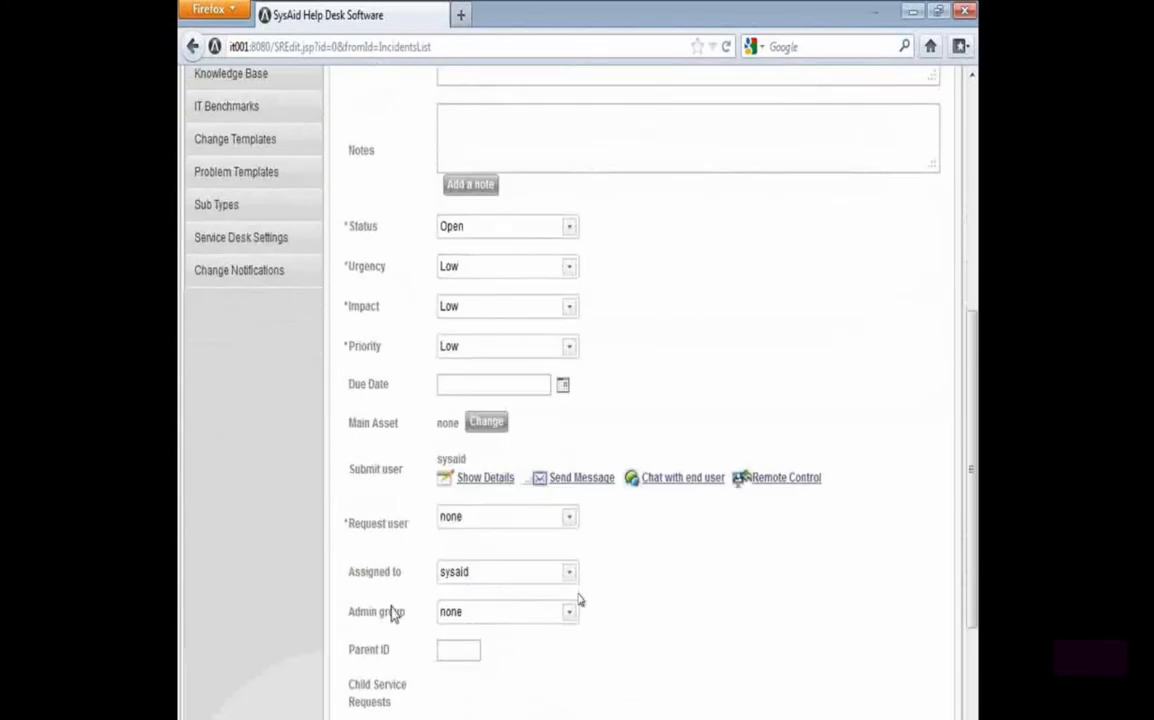
pyautogui.click(487, 421)
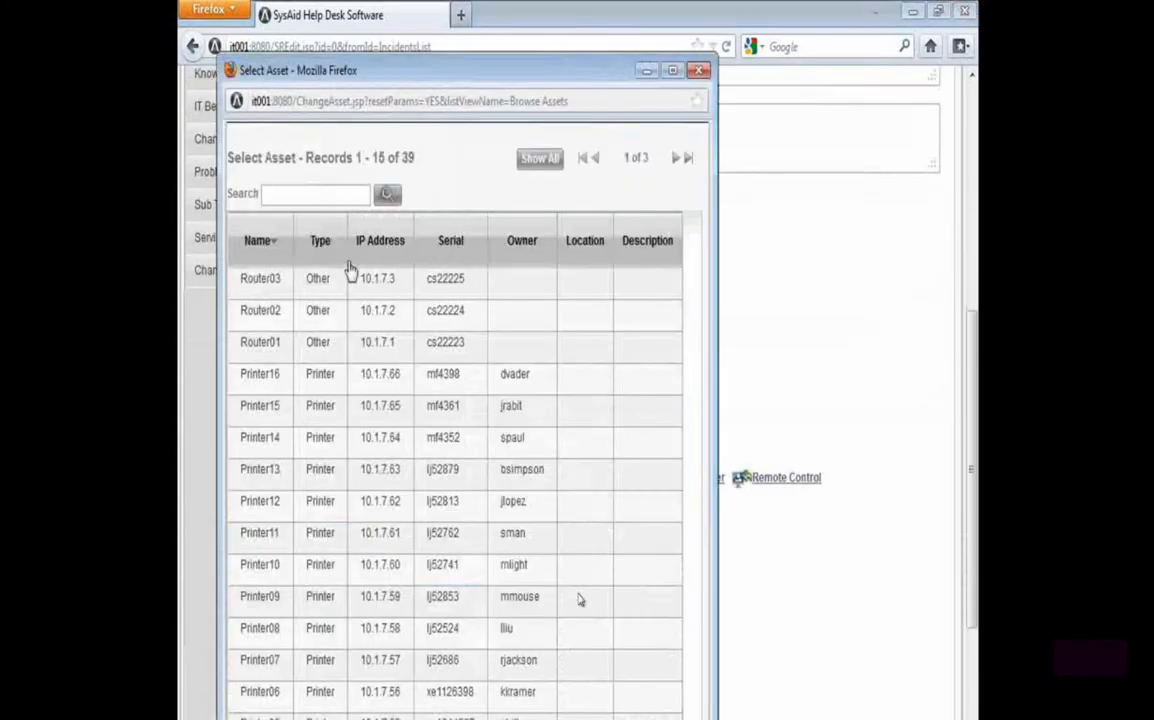
pyautogui.click(341, 195)
pyautogui.write('01-02-2012')
pyautogui.press('Return')
pyautogui.tripleClick(323, 156)
pyautogui.write('certxp3')
pyautogui.press('Return')
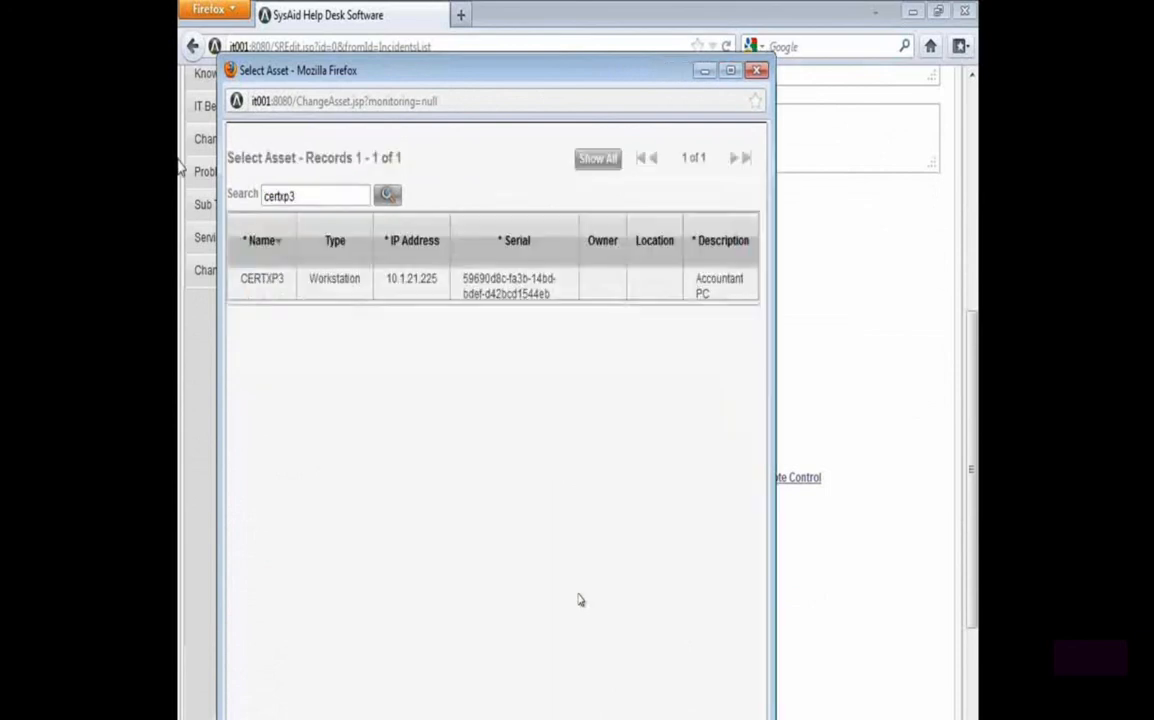
pyautogui.click(449, 296)
# Set the new incident's urgency to Urgent and its impact to Very High
pyautogui.scroll(-3, 360, 515)
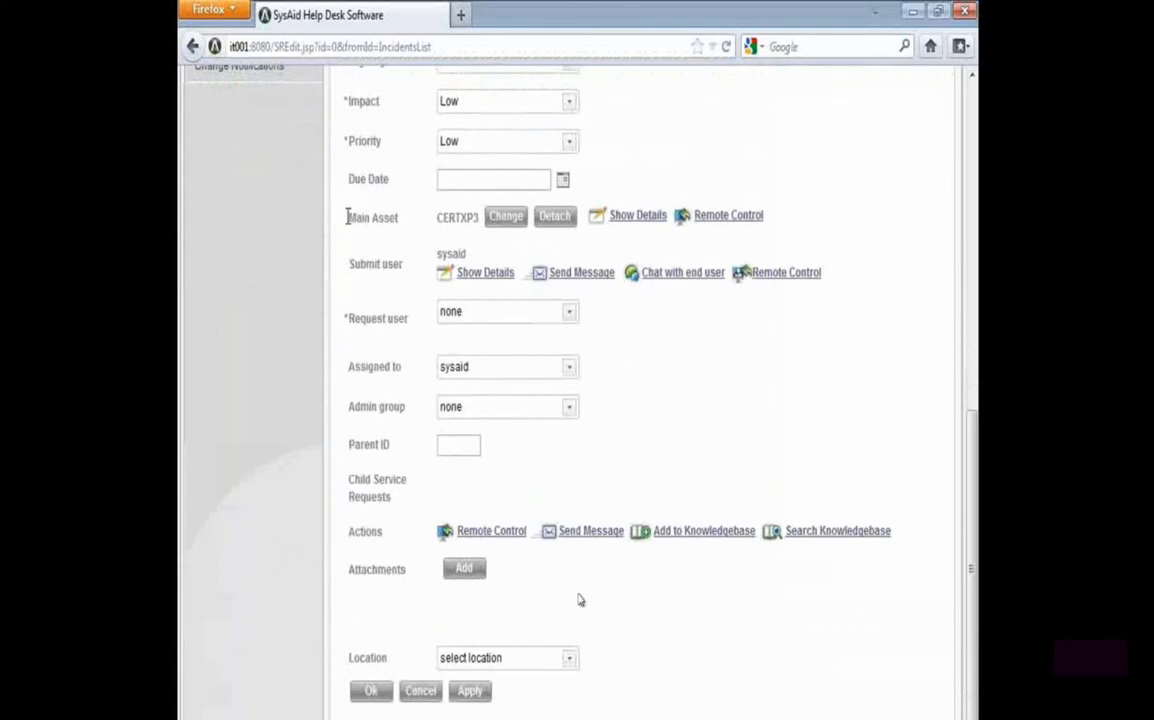
pyautogui.scroll(3, 471, 312)
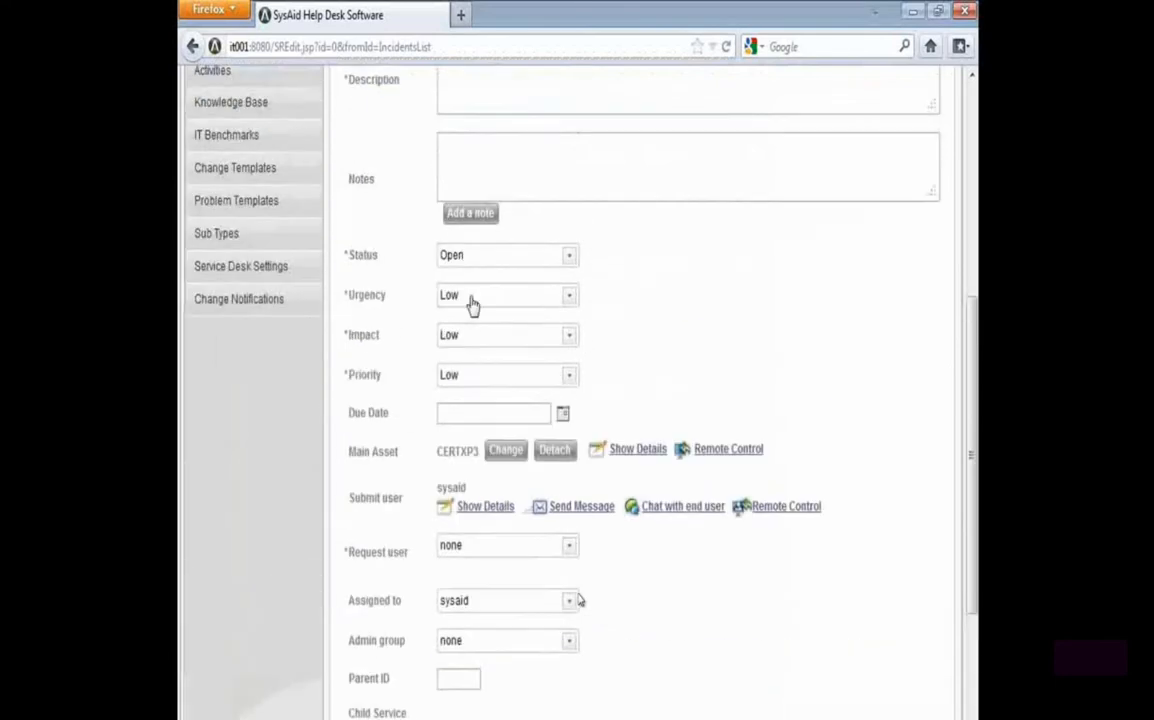
pyautogui.click(471, 300)
pyautogui.click(470, 320)
pyautogui.click(477, 337)
pyautogui.click(477, 358)
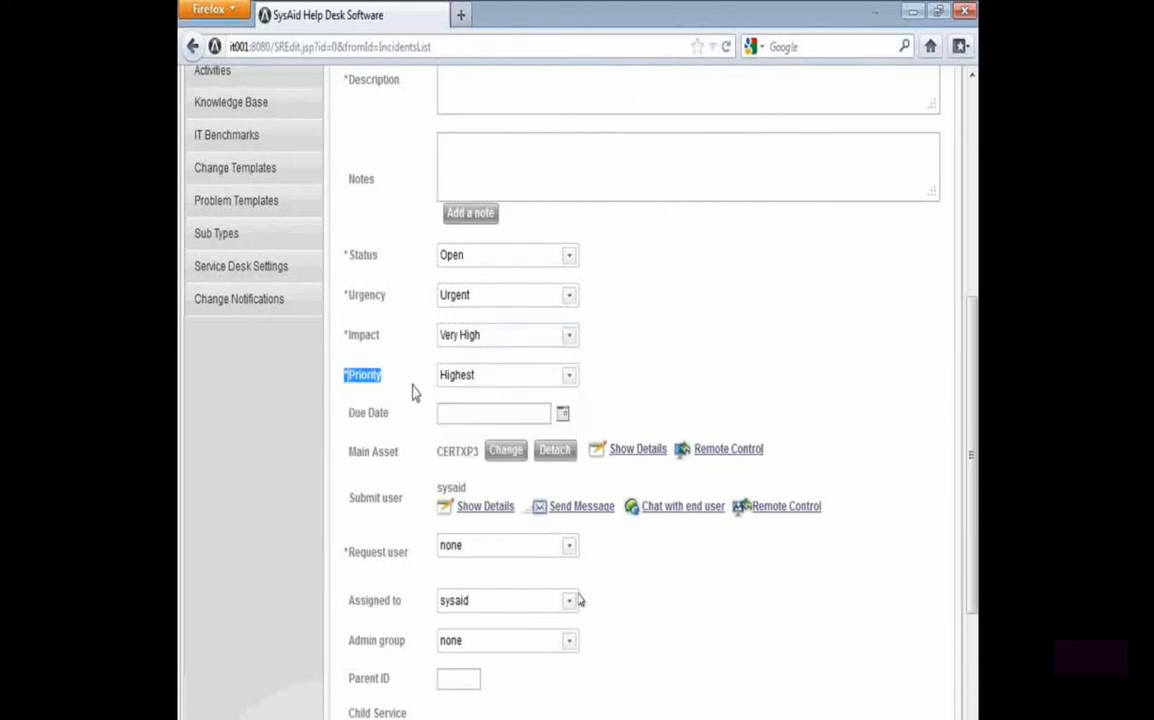
pyautogui.click(495, 377)
pyautogui.click(391, 378)
pyautogui.scroll(-4, 312, 712)
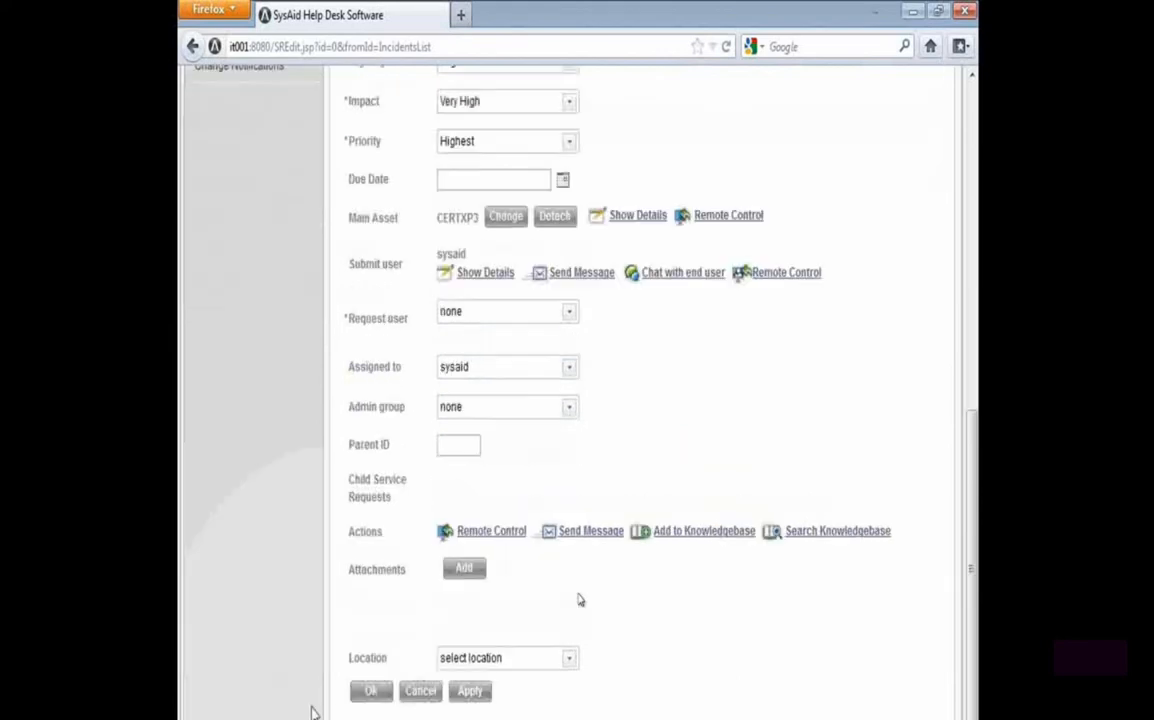
# Set the incident's request user to sysaid and save the incident
pyautogui.click(470, 691)
pyautogui.click(619, 360)
pyautogui.click(464, 312)
pyautogui.write('sysaid')
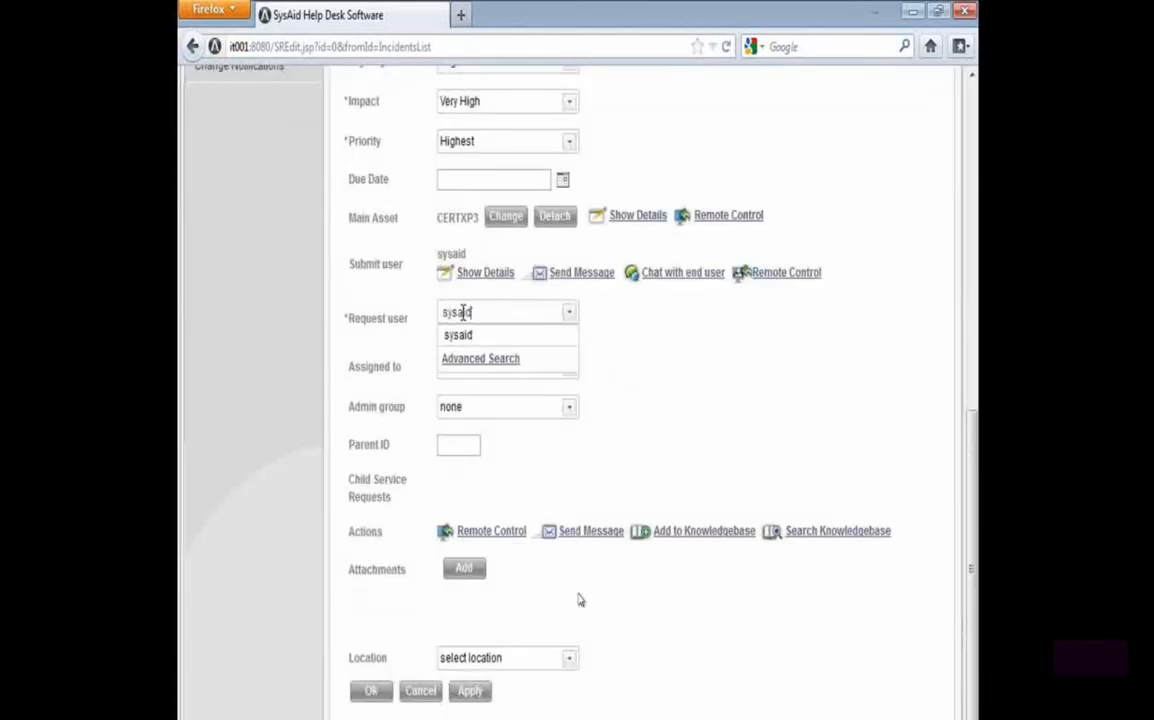
pyautogui.click(458, 335)
pyautogui.scroll(-1, 400, 580)
pyautogui.click(372, 691)
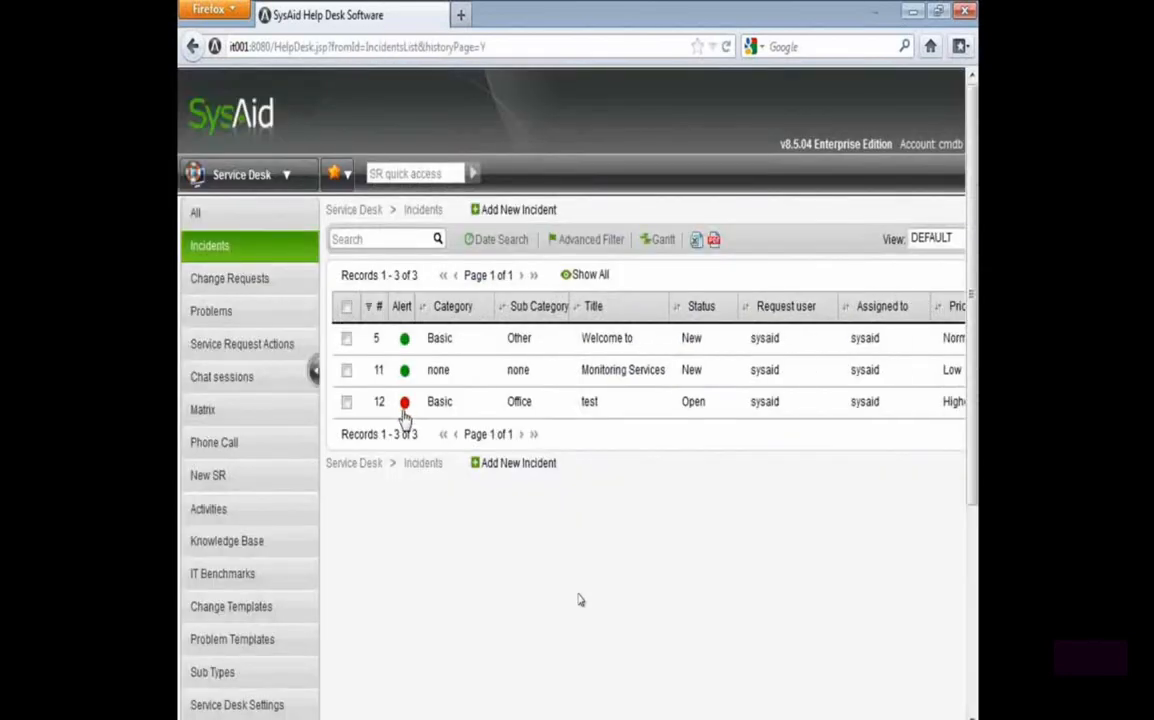
# Return to the asset groups in Asset Management and check the alert indicators on the Chicago group and its CERTXP3 asset
pyautogui.click(245, 175)
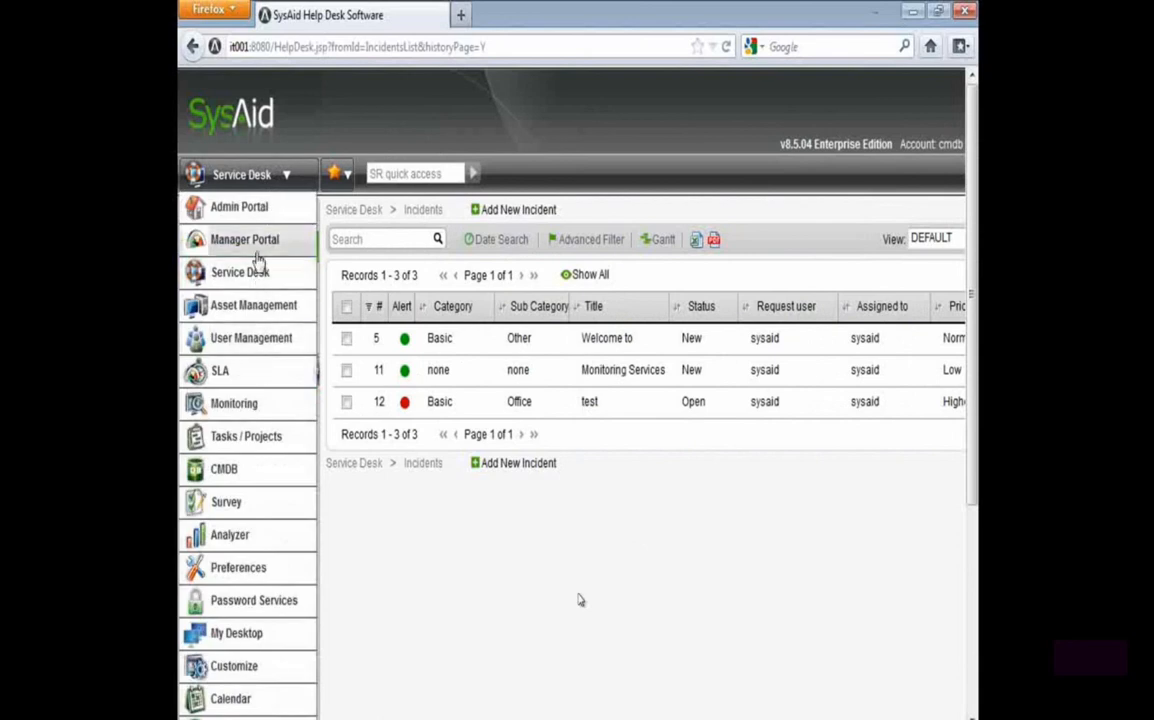
pyautogui.click(254, 302)
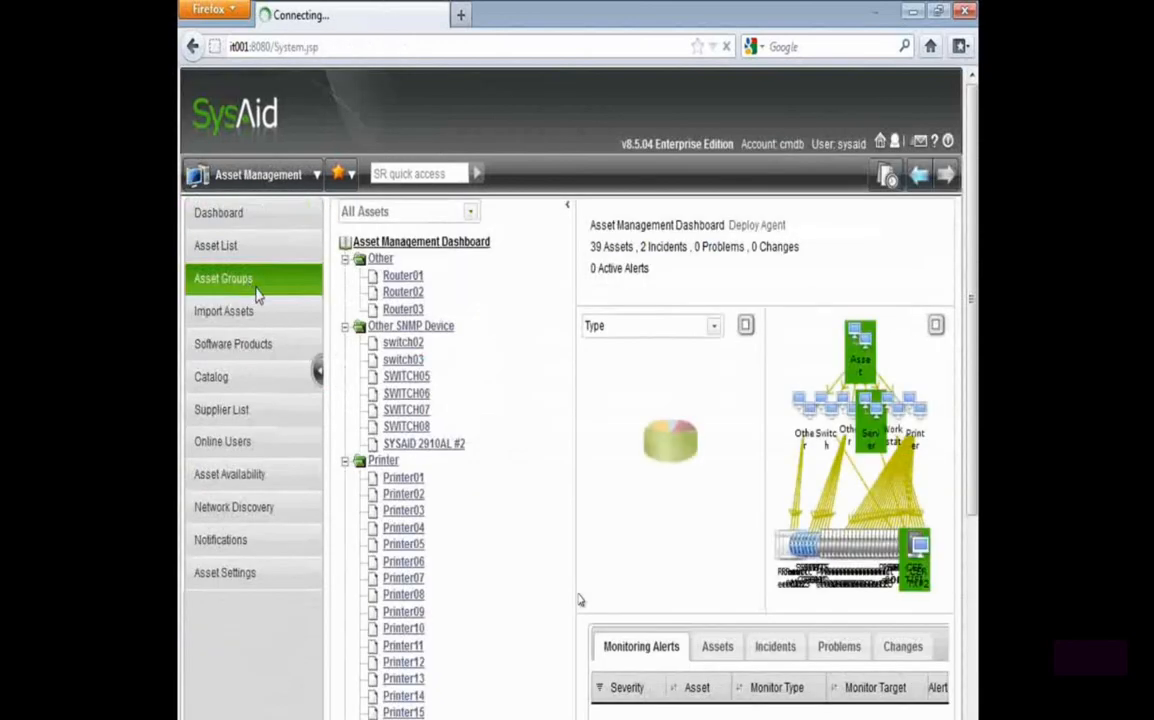
pyautogui.moveTo(353, 357); pyautogui.dragTo(575, 367)
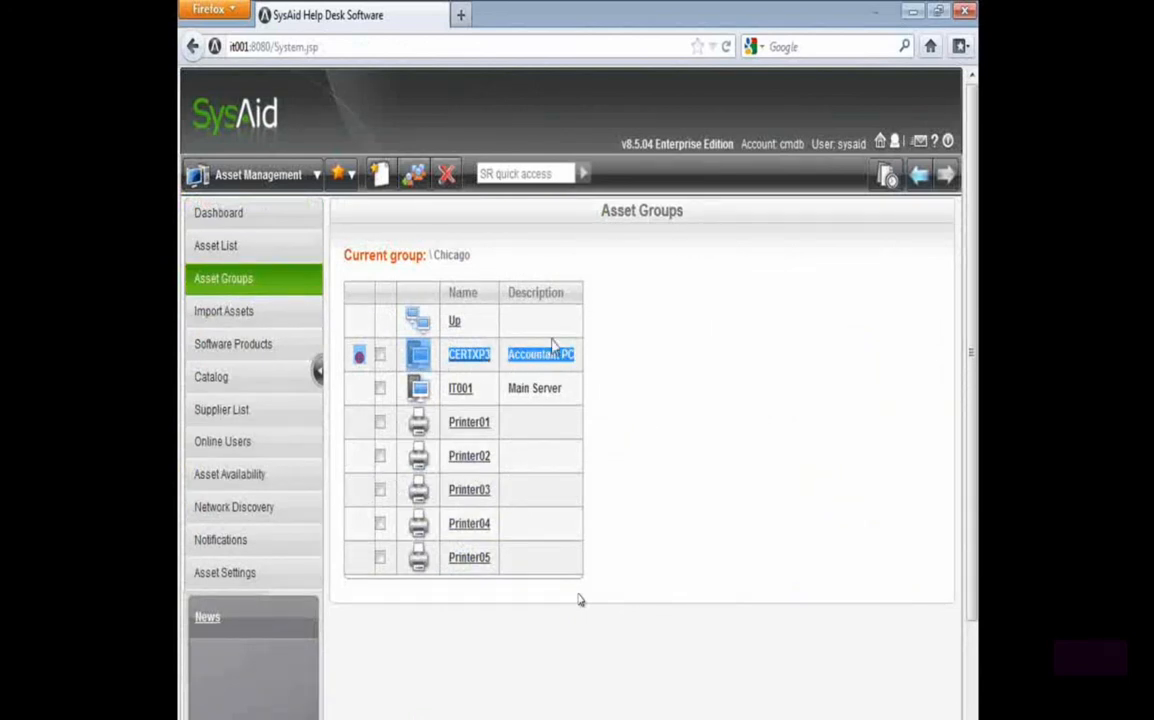
pyautogui.click(454, 320)
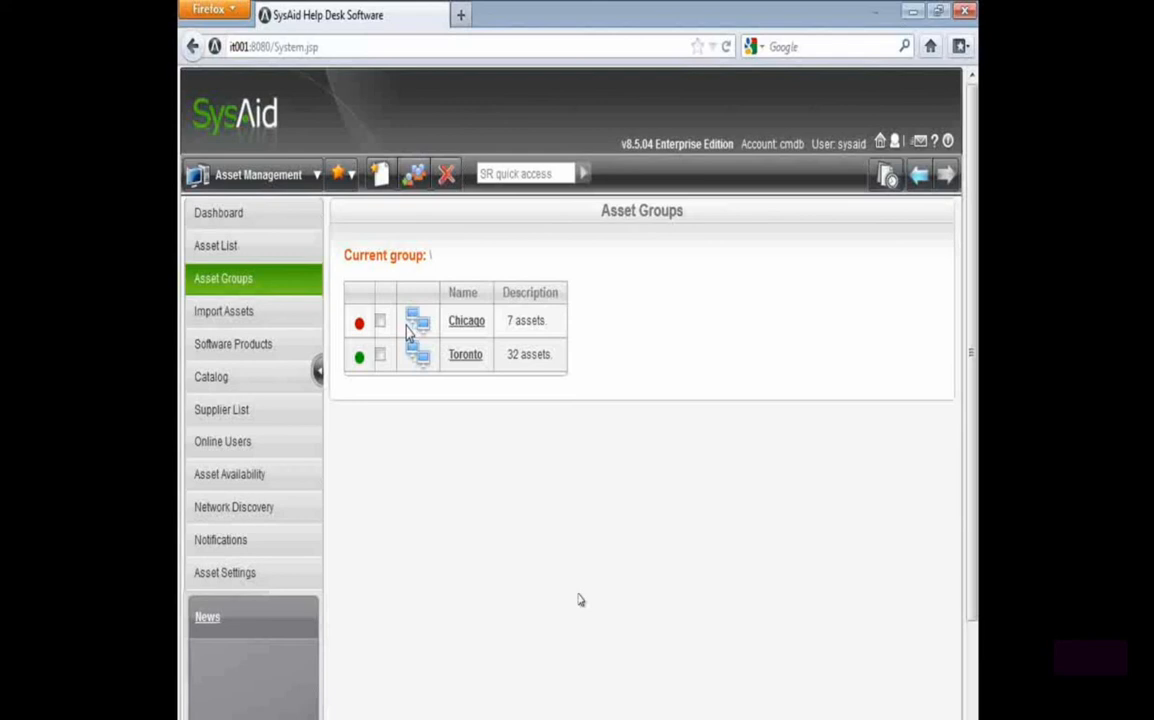
pyautogui.click(466, 320)
pyautogui.moveTo(574, 356); pyautogui.dragTo(352, 358)
pyautogui.click(348, 356)
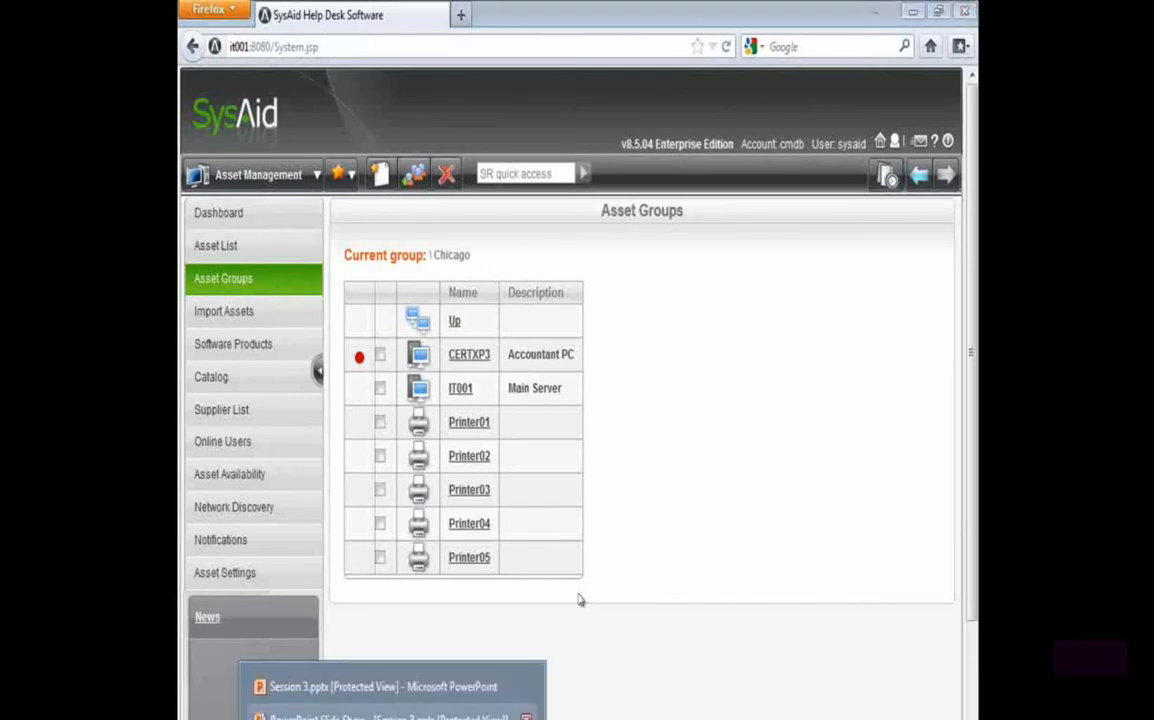
pyautogui.click(422, 715)
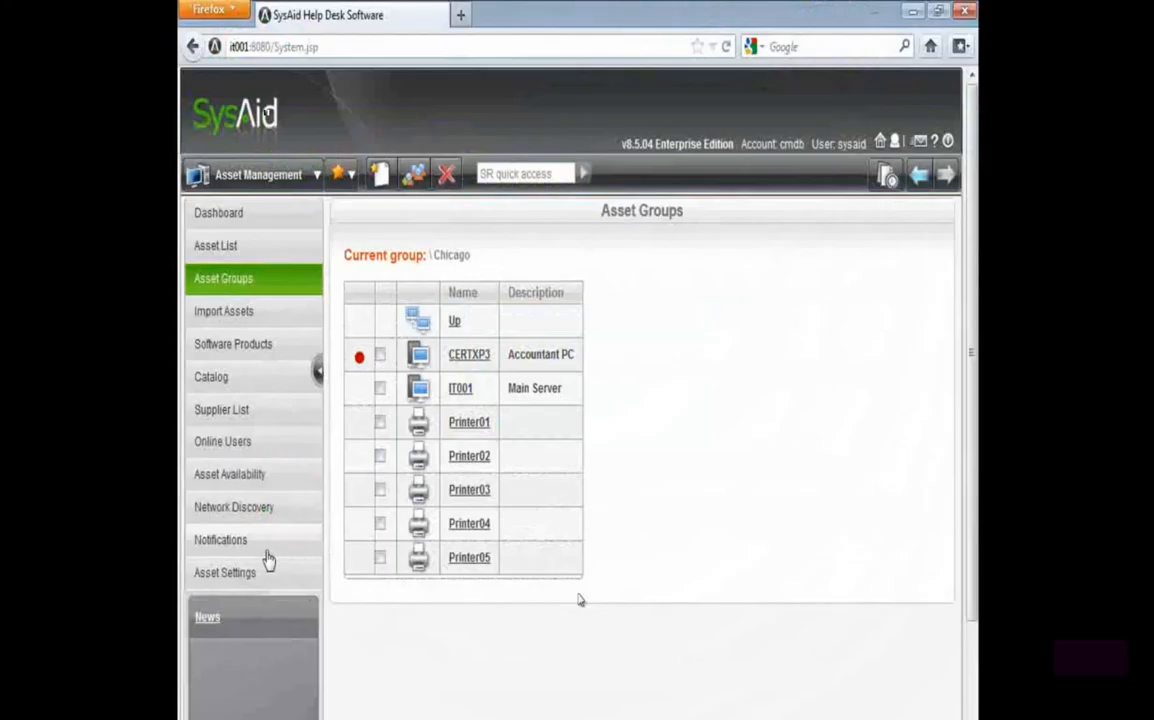
# Open the asset dashboard and examine the grouping options available for the All Assets view, leaving its settings unsaved
pyautogui.click(242, 214)
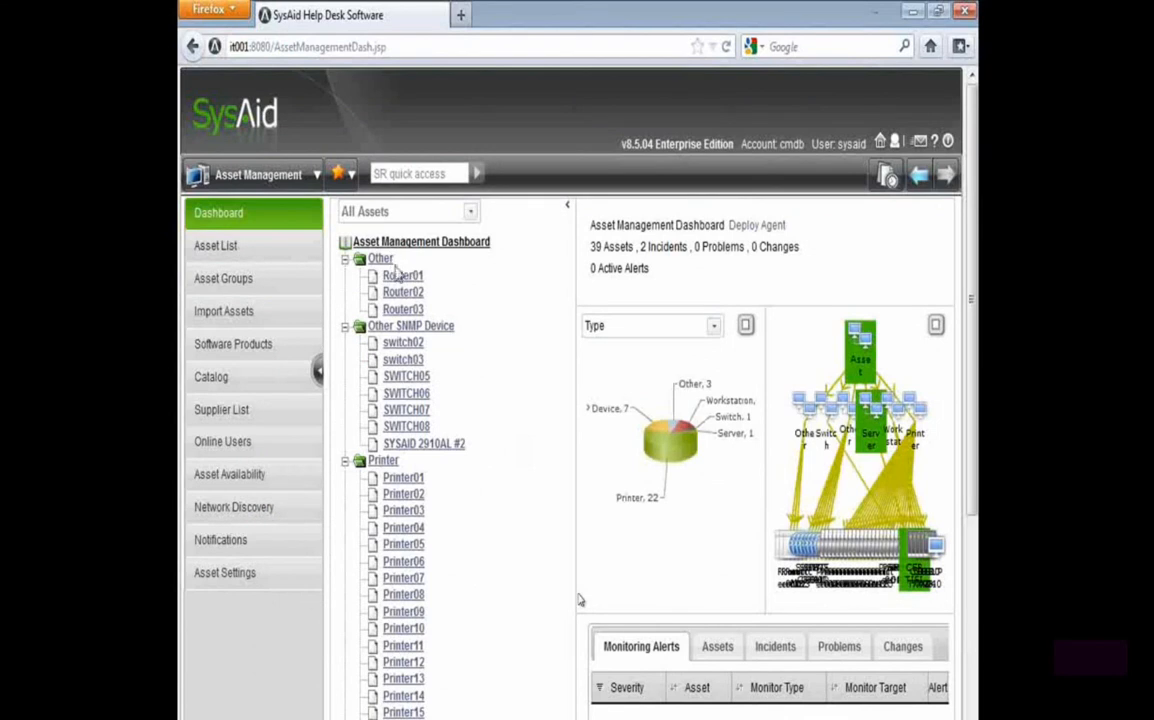
pyautogui.click(420, 211)
pyautogui.click(355, 231)
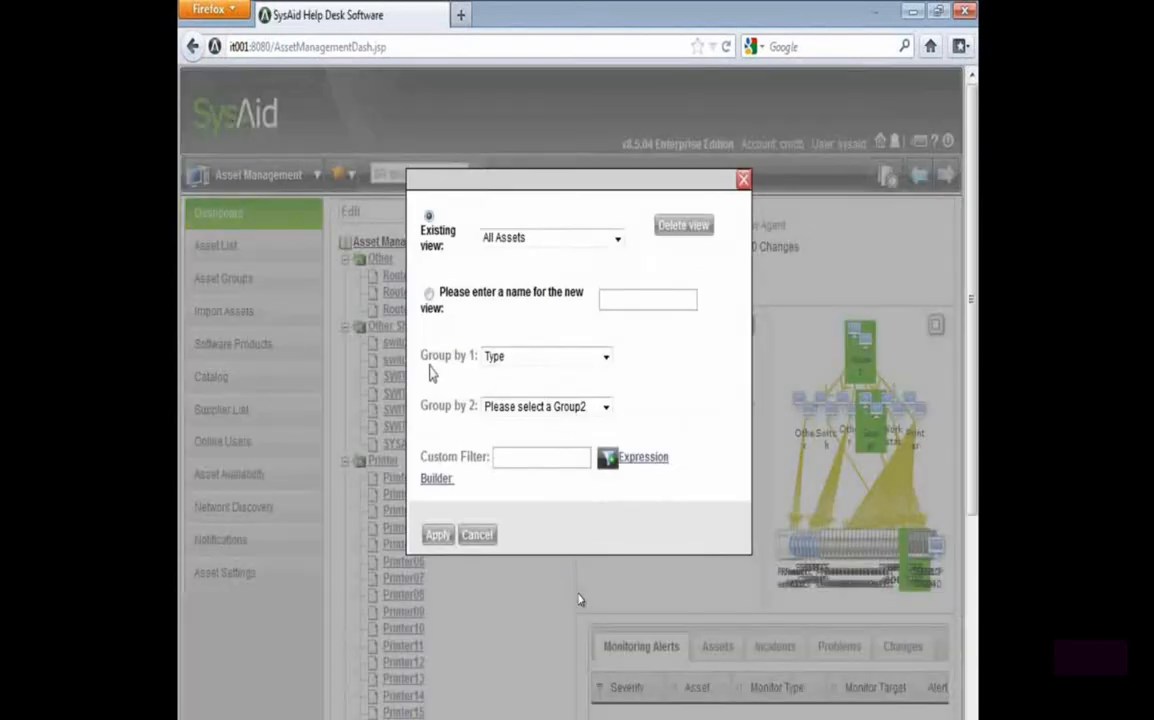
pyautogui.moveTo(420, 366); pyautogui.dragTo(519, 366)
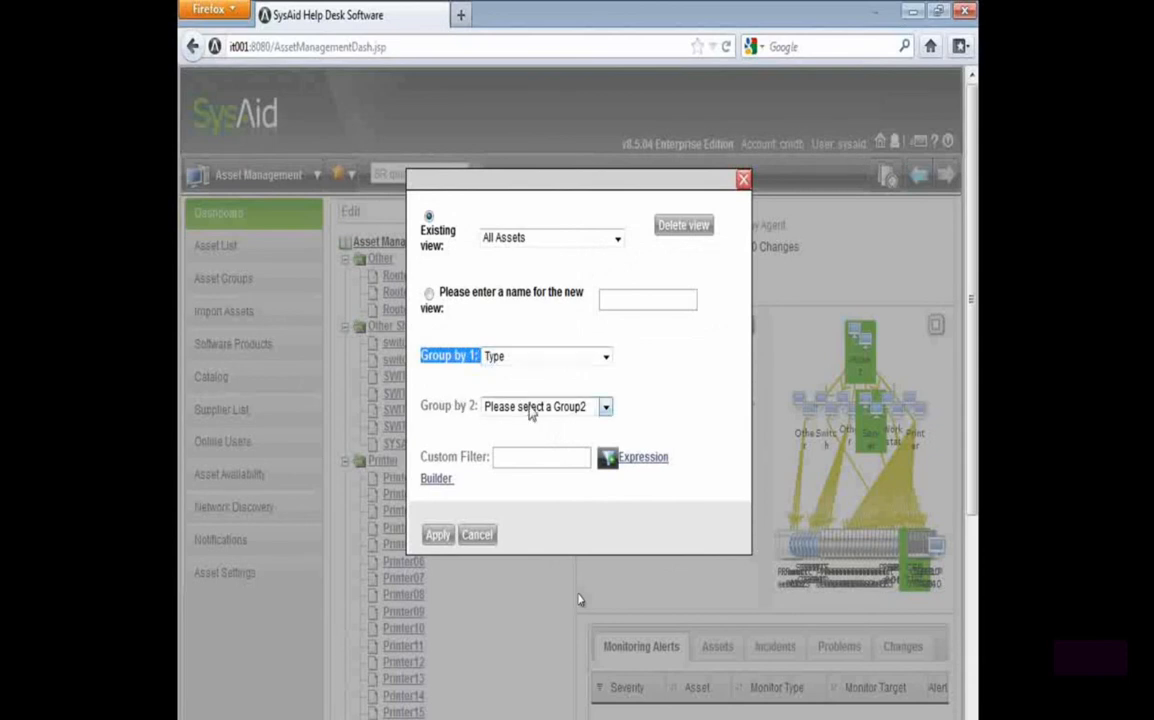
pyautogui.click(600, 407)
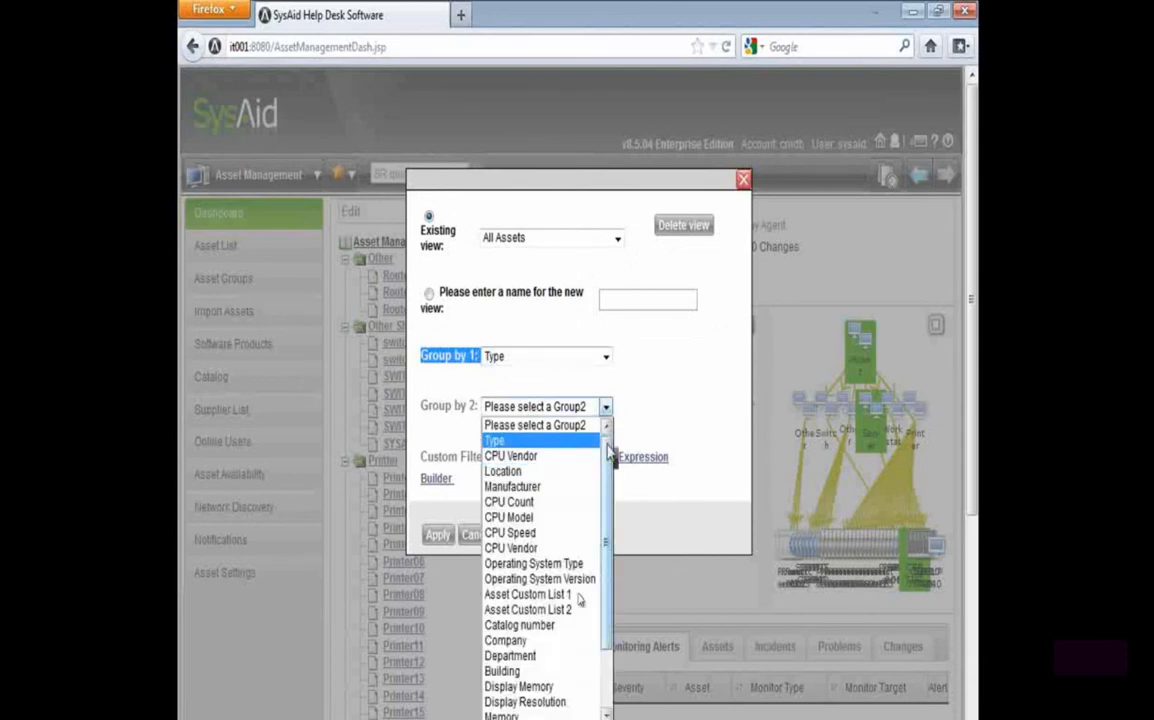
pyautogui.click(605, 408)
pyautogui.click(477, 534)
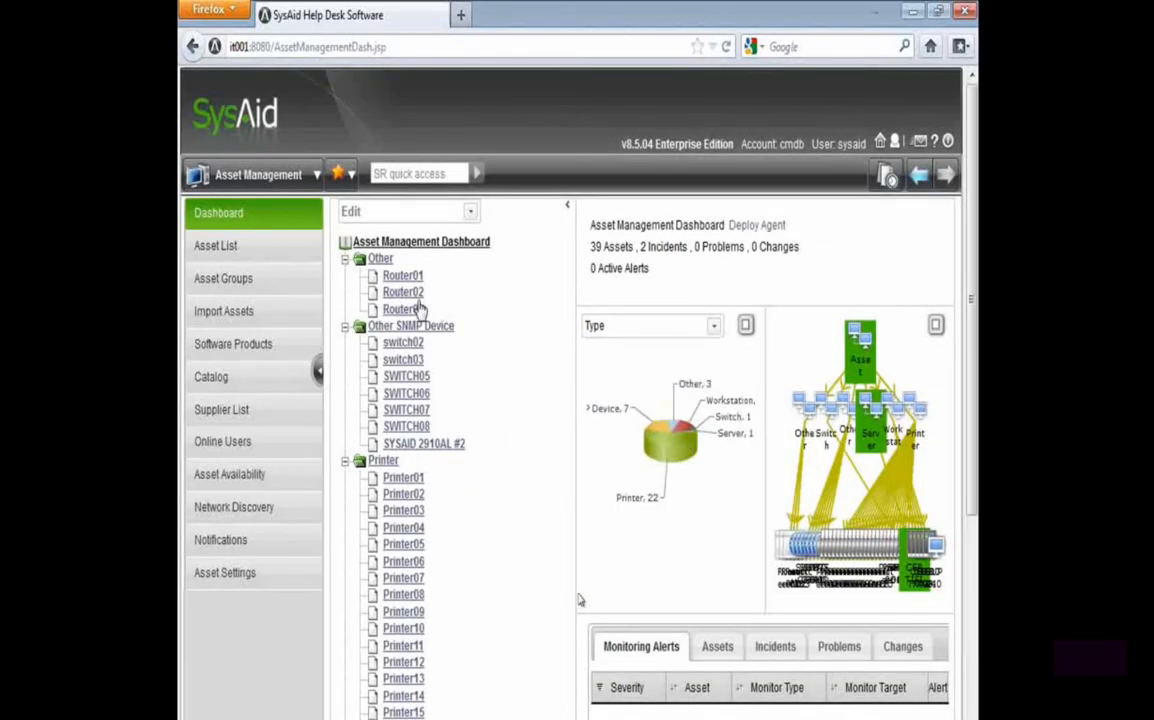
# Collapse the Other, Other SNMP Device, Printer, Server, Switch and Workstation groups in the asset tree
pyautogui.click(345, 260)
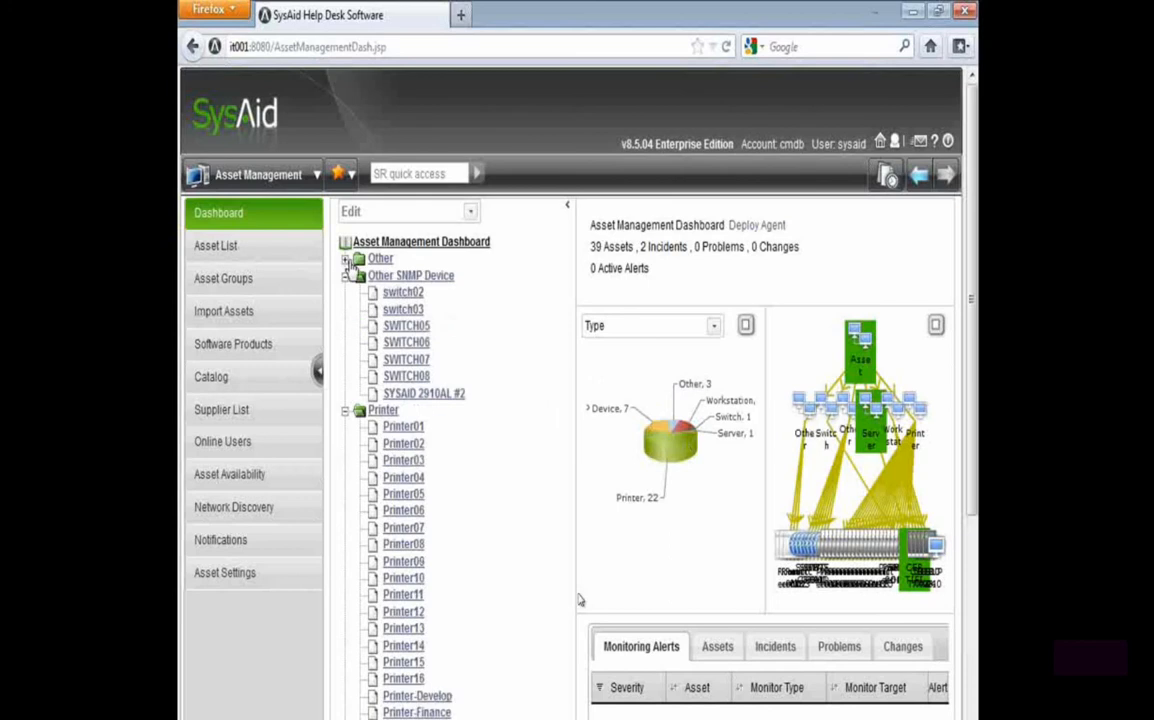
pyautogui.click(350, 278)
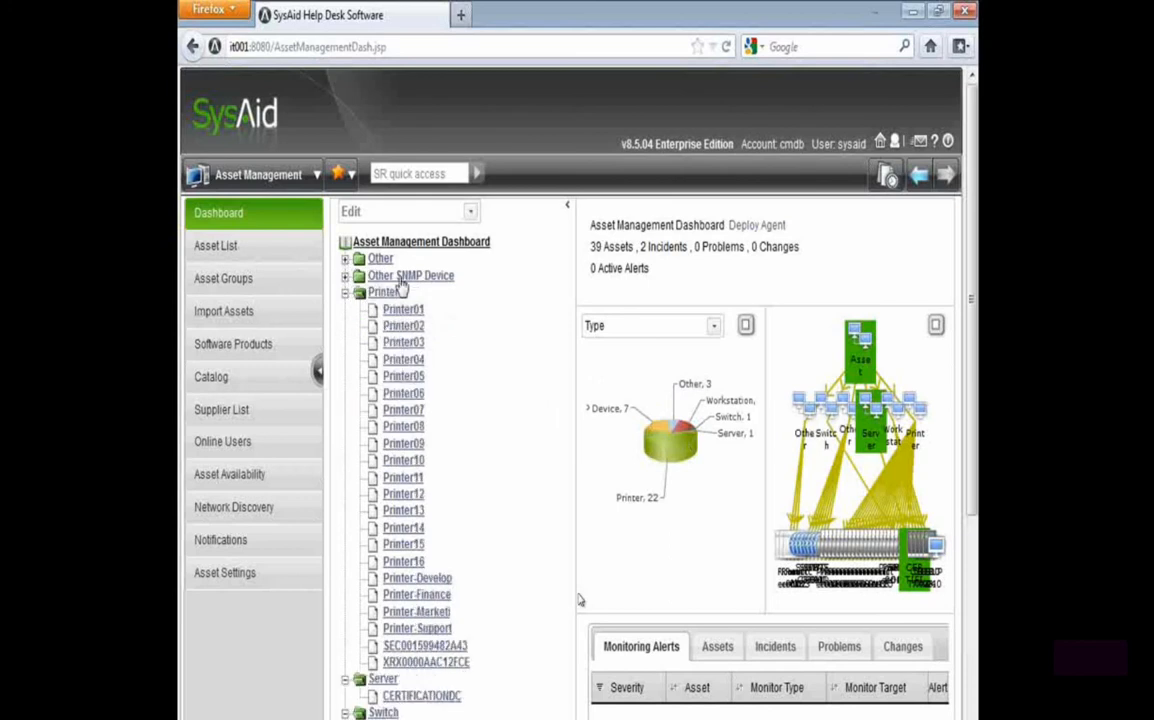
pyautogui.click(347, 292)
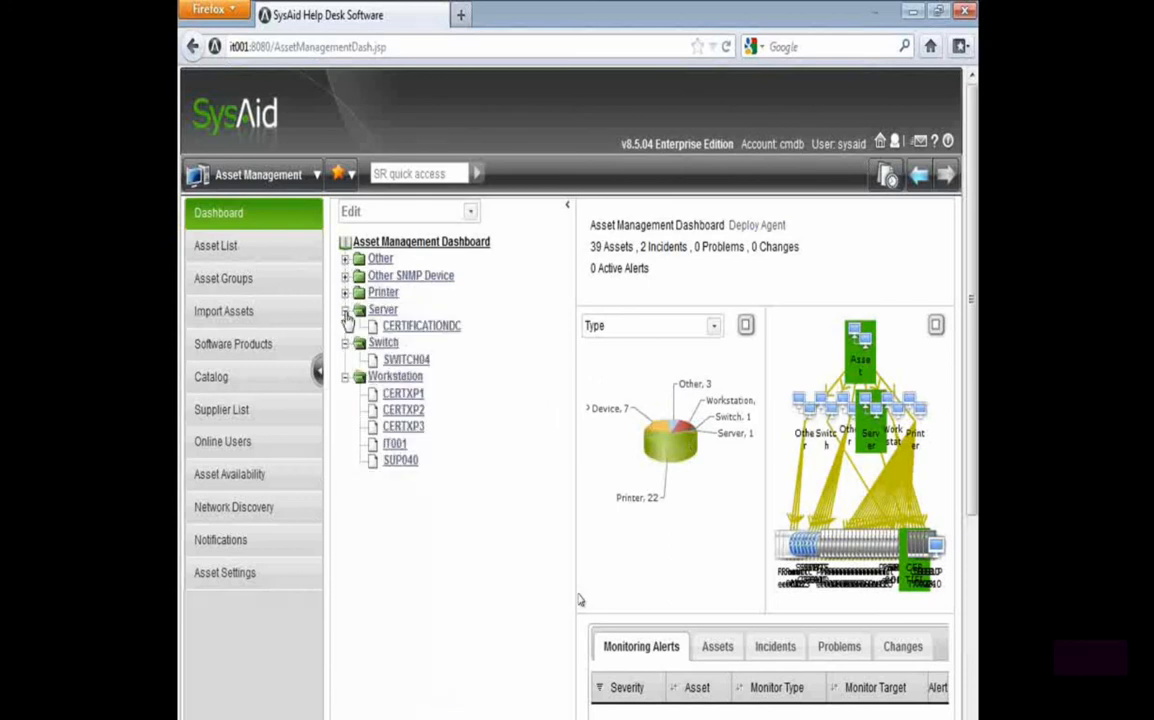
pyautogui.click(345, 309)
pyautogui.click(345, 326)
pyautogui.click(346, 345)
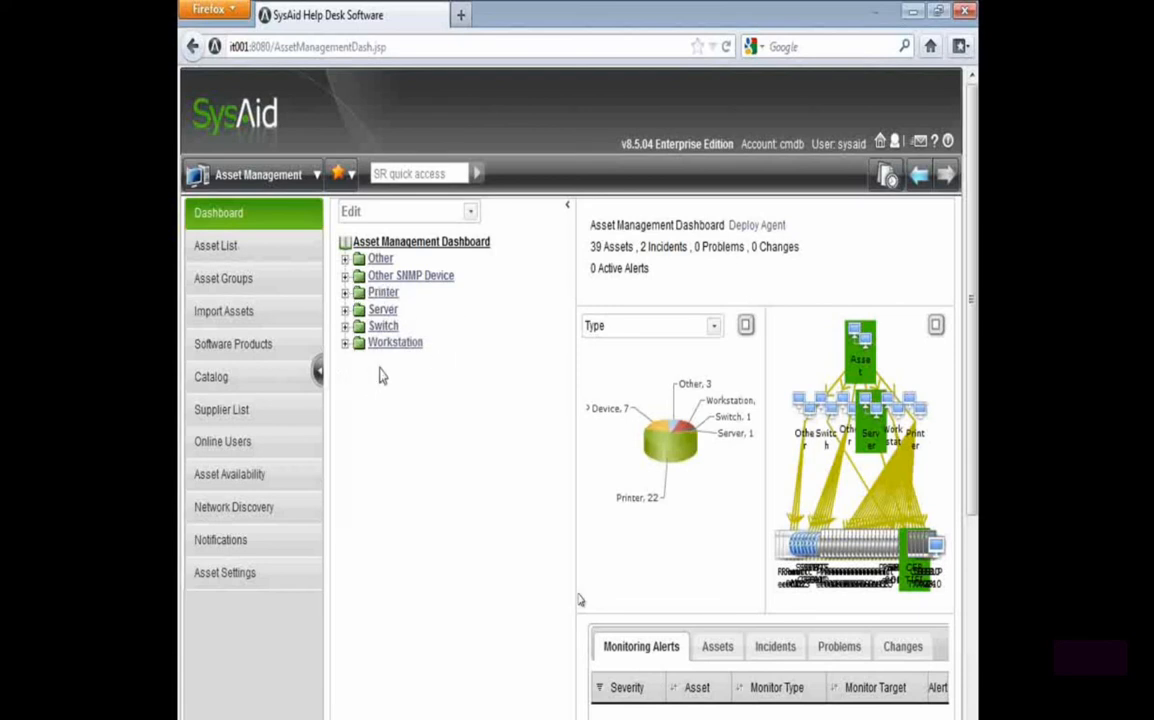
# Show the Workstation group's relation chart and spread its workstation icons apart
pyautogui.click(383, 344)
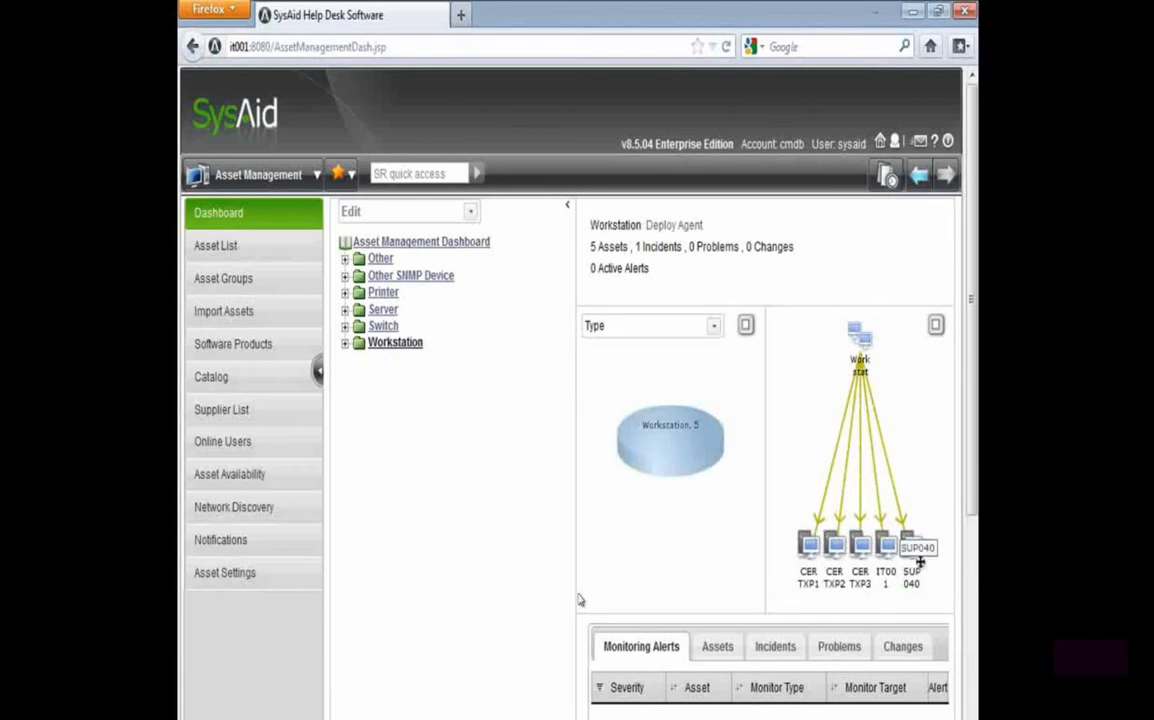
pyautogui.moveTo(916, 558); pyautogui.dragTo(916, 507)
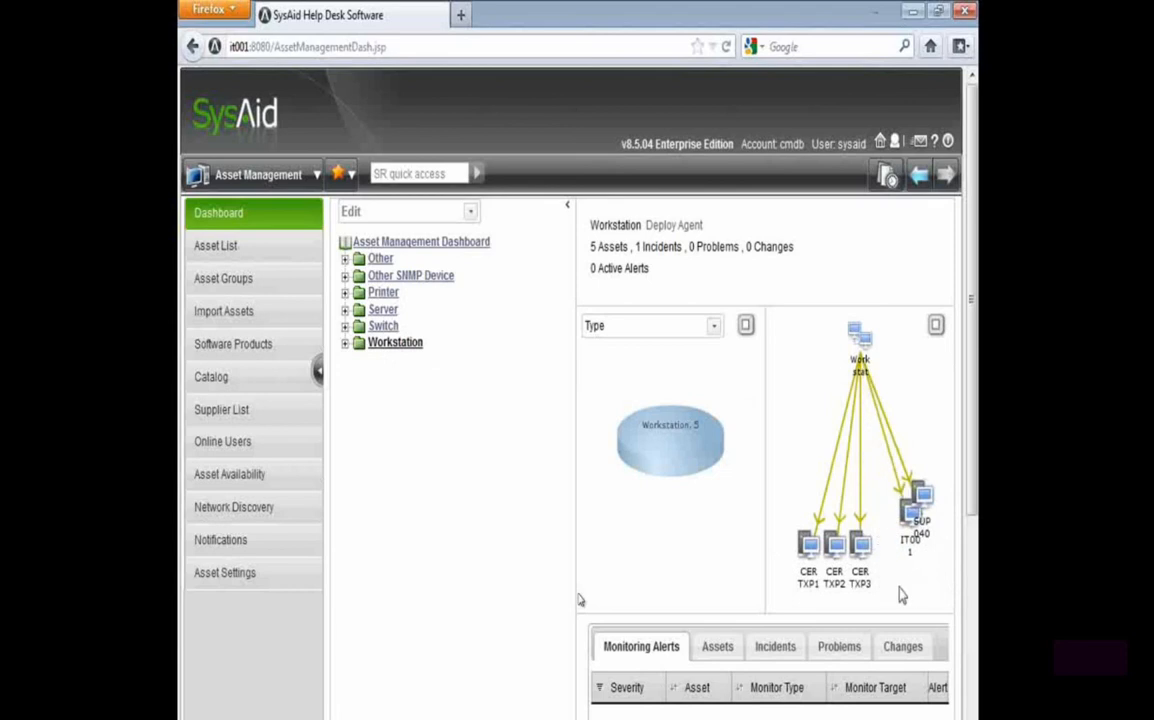
pyautogui.moveTo(836, 546); pyautogui.dragTo(773, 420)
pyautogui.moveTo(808, 547); pyautogui.dragTo(799, 515)
pyautogui.moveTo(860, 547); pyautogui.dragTo(851, 527)
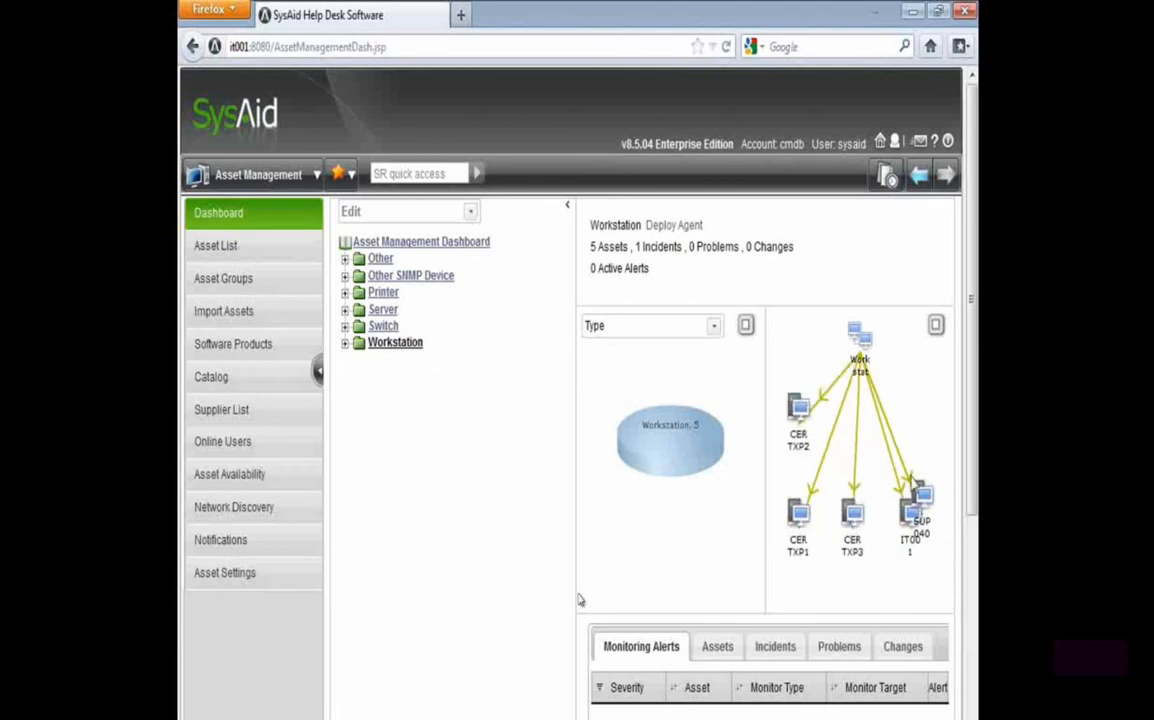
# Inspect the enlarged Workstation chart, close it and return to the overall Asset Management Dashboard
pyautogui.click(935, 330)
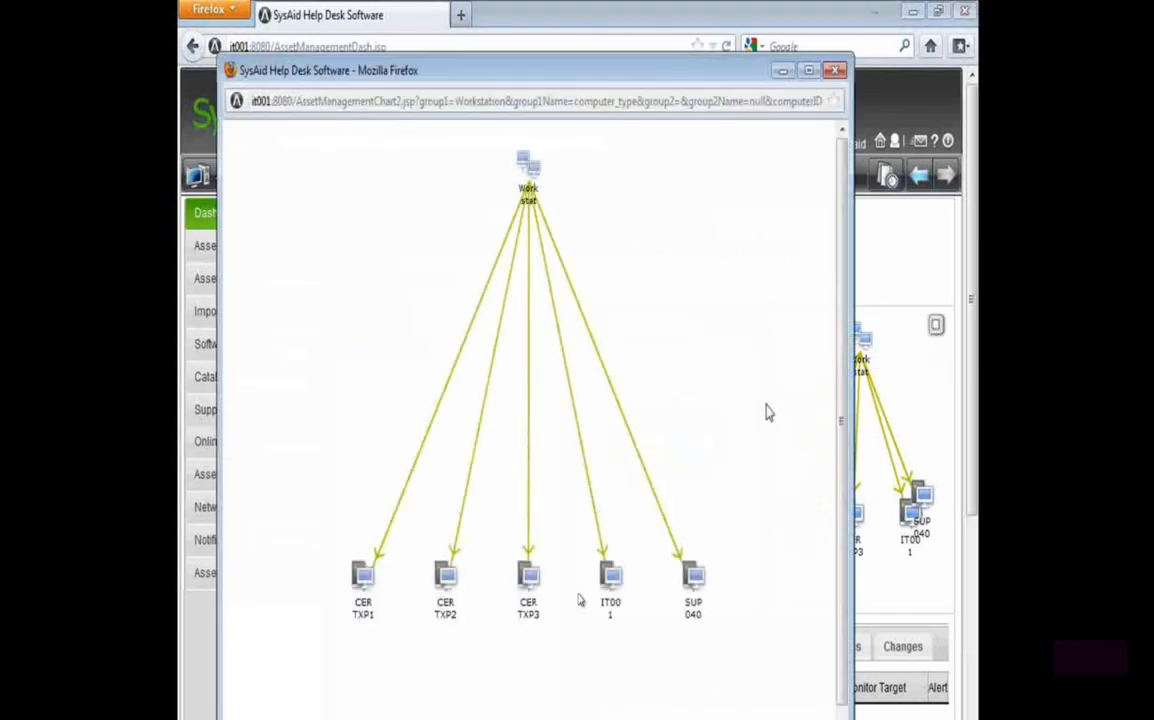
pyautogui.click(835, 70)
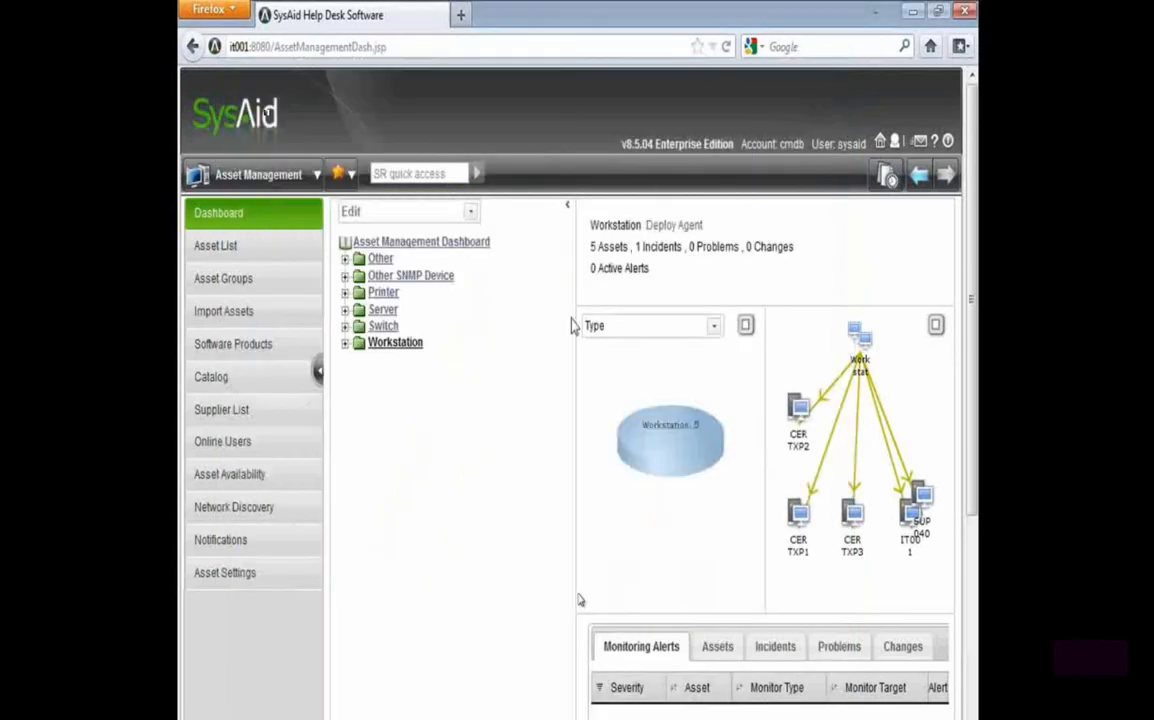
pyautogui.click(405, 245)
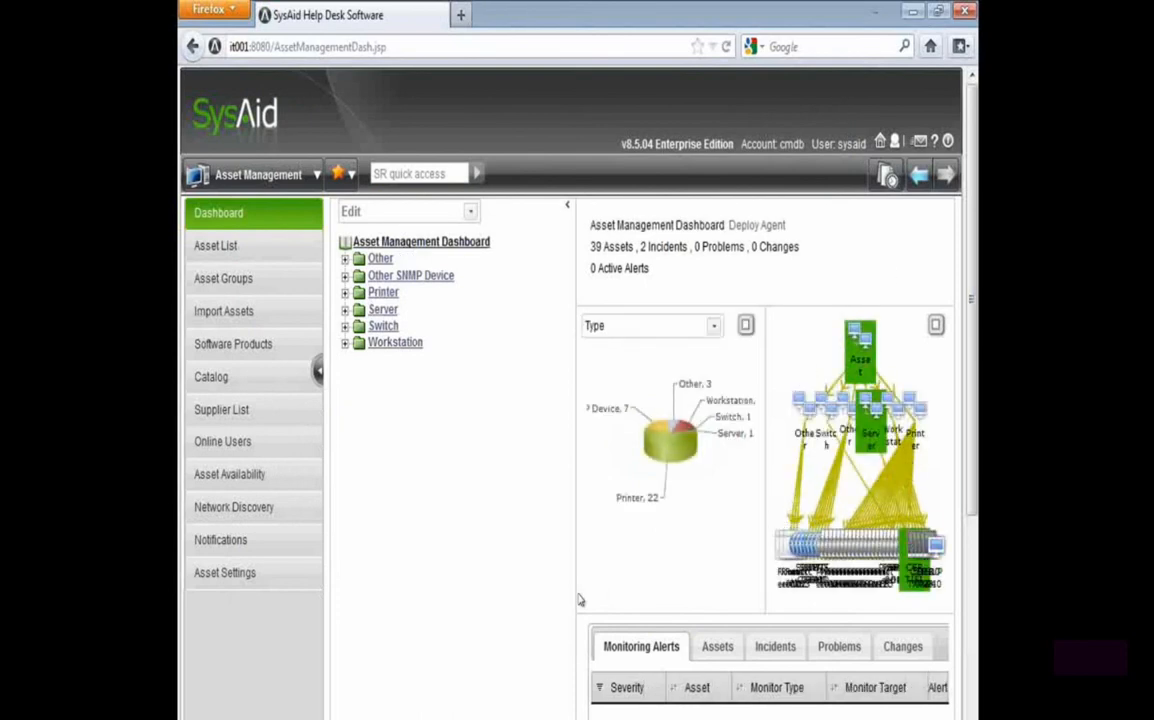
# Open the enlarged chart of all assets and move the Server group and its server away from the other nodes
pyautogui.click(936, 328)
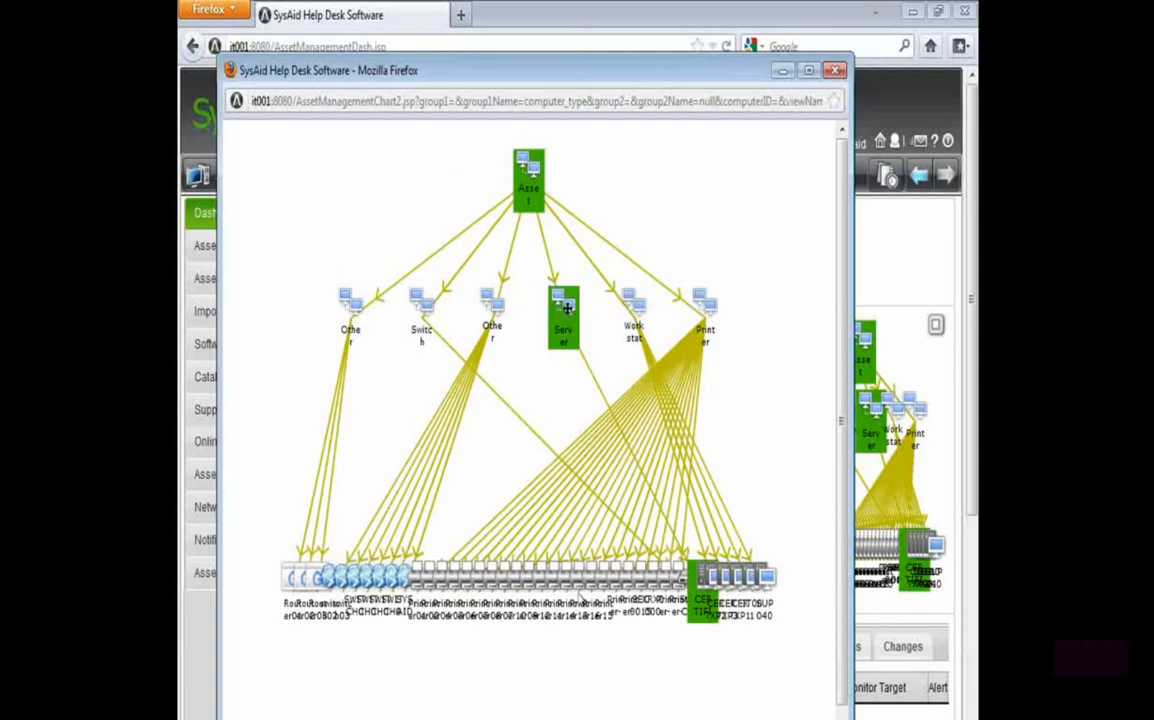
pyautogui.moveTo(569, 296); pyautogui.dragTo(768, 145)
pyautogui.moveTo(703, 588); pyautogui.dragTo(762, 365)
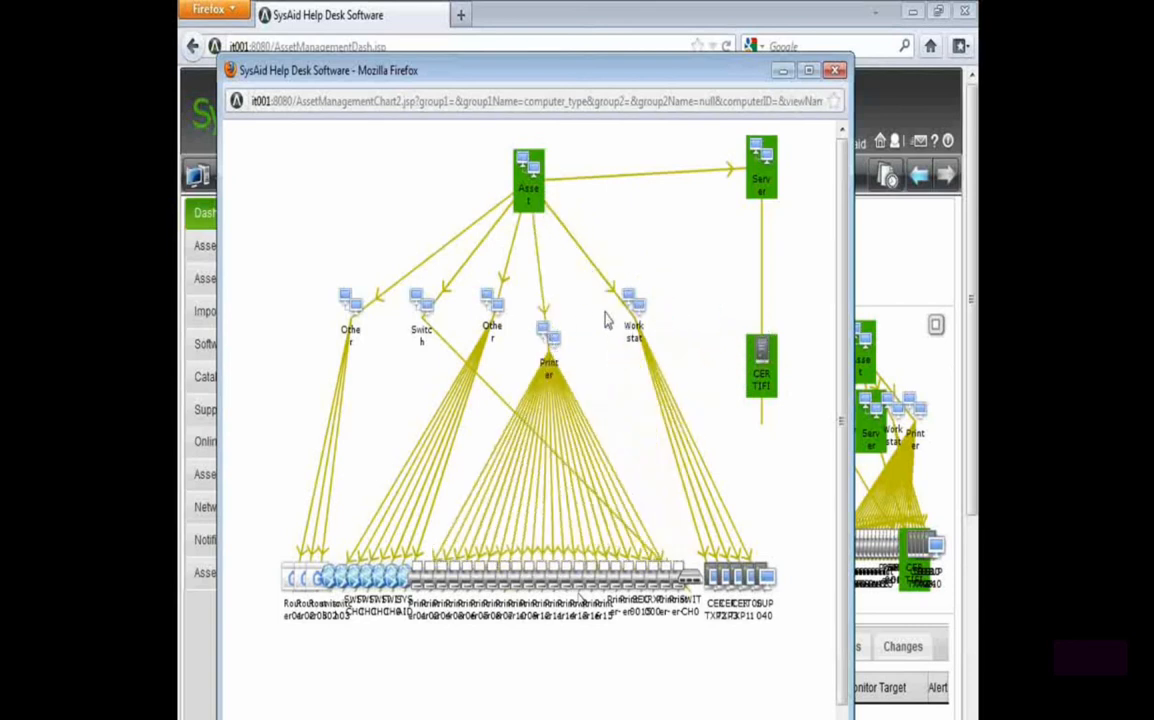
# Move the Workstation group and spread its CERTXP, IT001 and SUP040 workstations apart, closing the enlarged chart when done
pyautogui.moveTo(632, 298); pyautogui.dragTo(675, 194)
pyautogui.moveTo(695, 577); pyautogui.dragTo(582, 314)
pyautogui.moveTo(718, 577); pyautogui.dragTo(681, 422)
pyautogui.moveTo(749, 580); pyautogui.dragTo(737, 487)
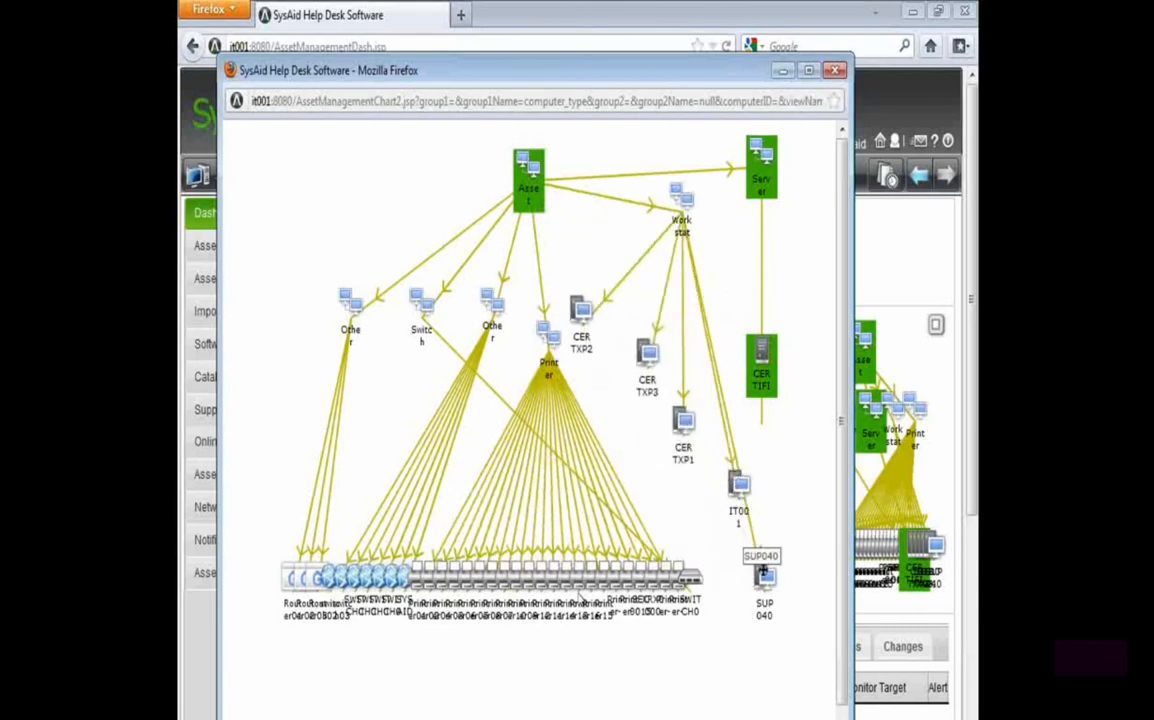
pyautogui.moveTo(764, 576); pyautogui.dragTo(761, 531)
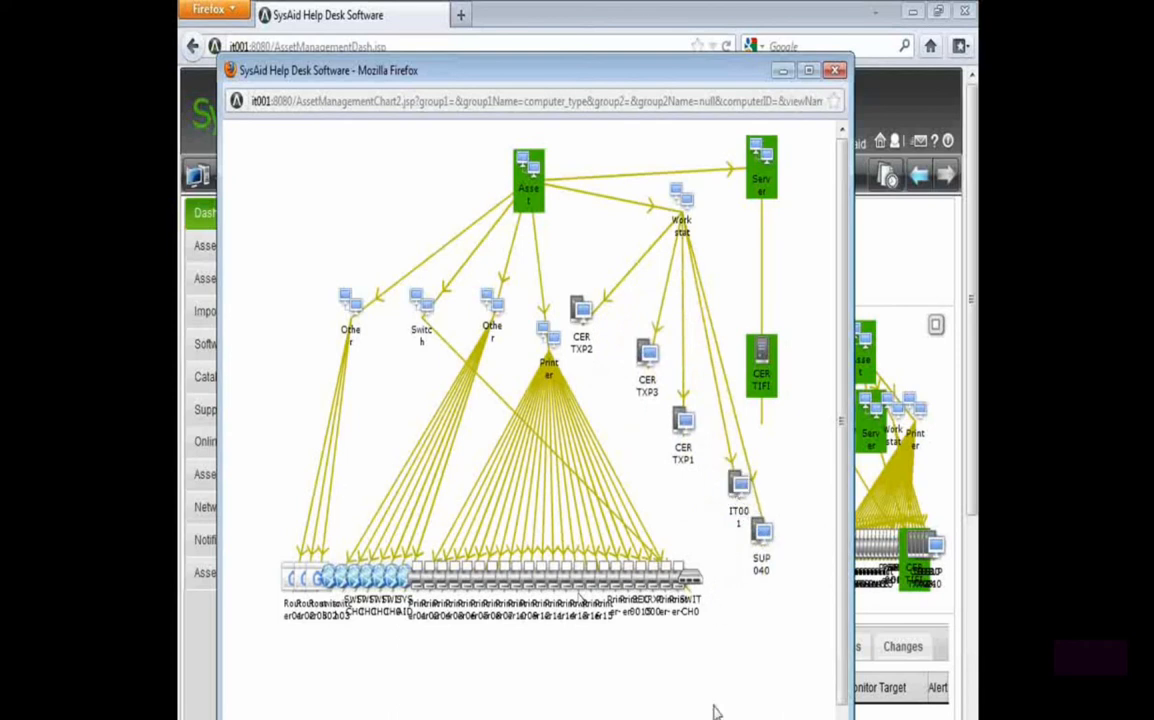
pyautogui.click(835, 70)
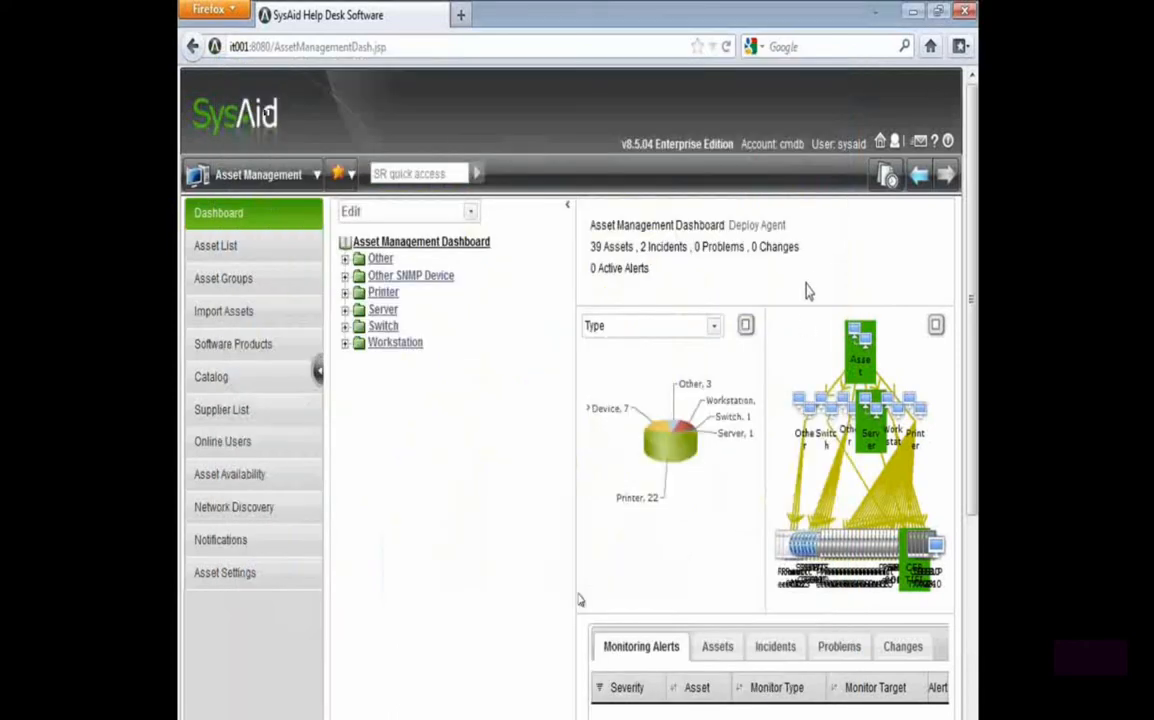
# Edit the All Assets view to use Operating System Type as its second grouping level and apply it
pyautogui.click(399, 210)
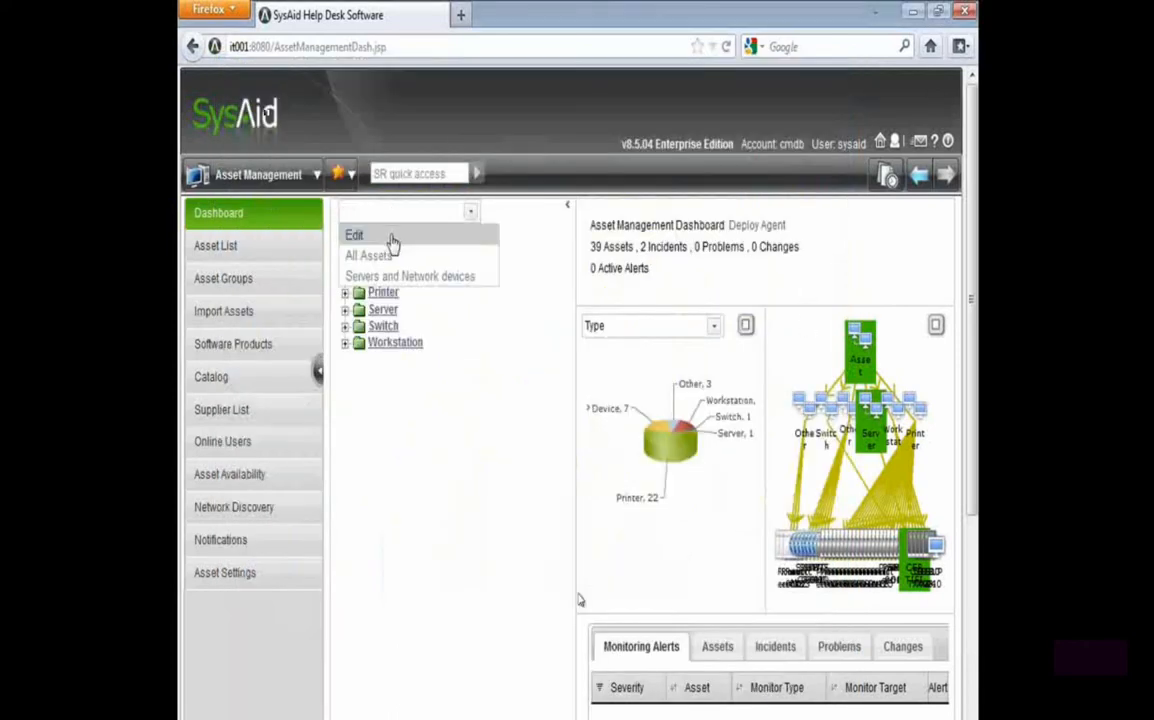
pyautogui.click(352, 232)
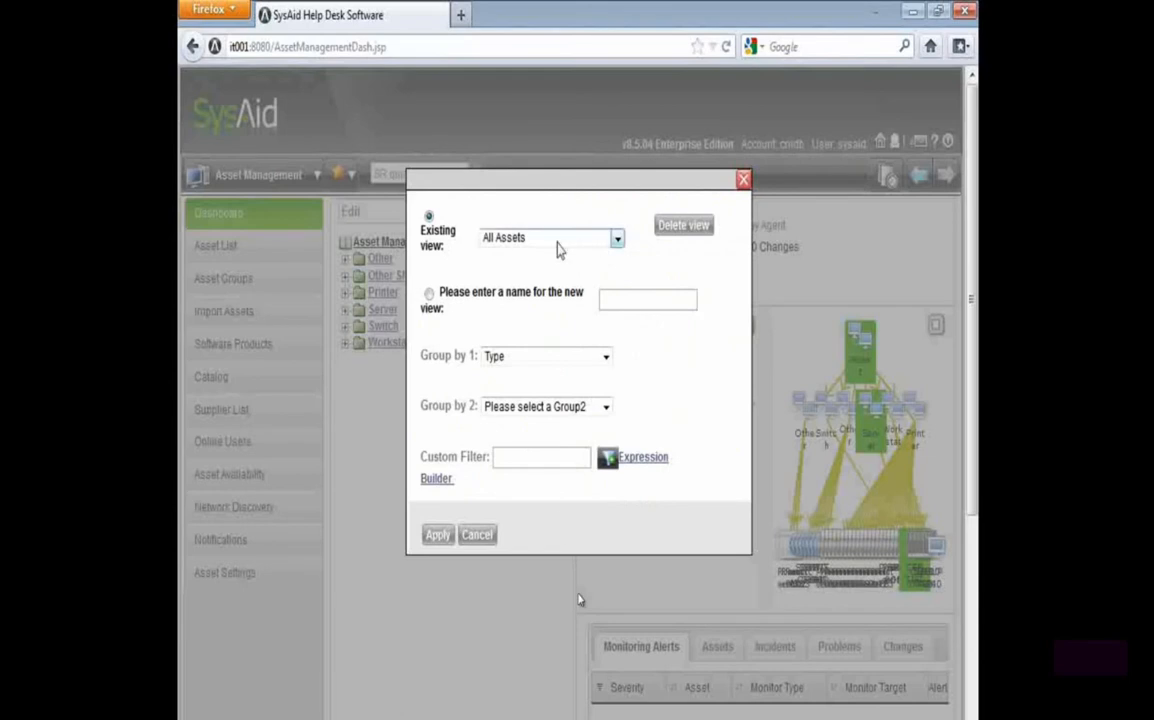
pyautogui.click(545, 412)
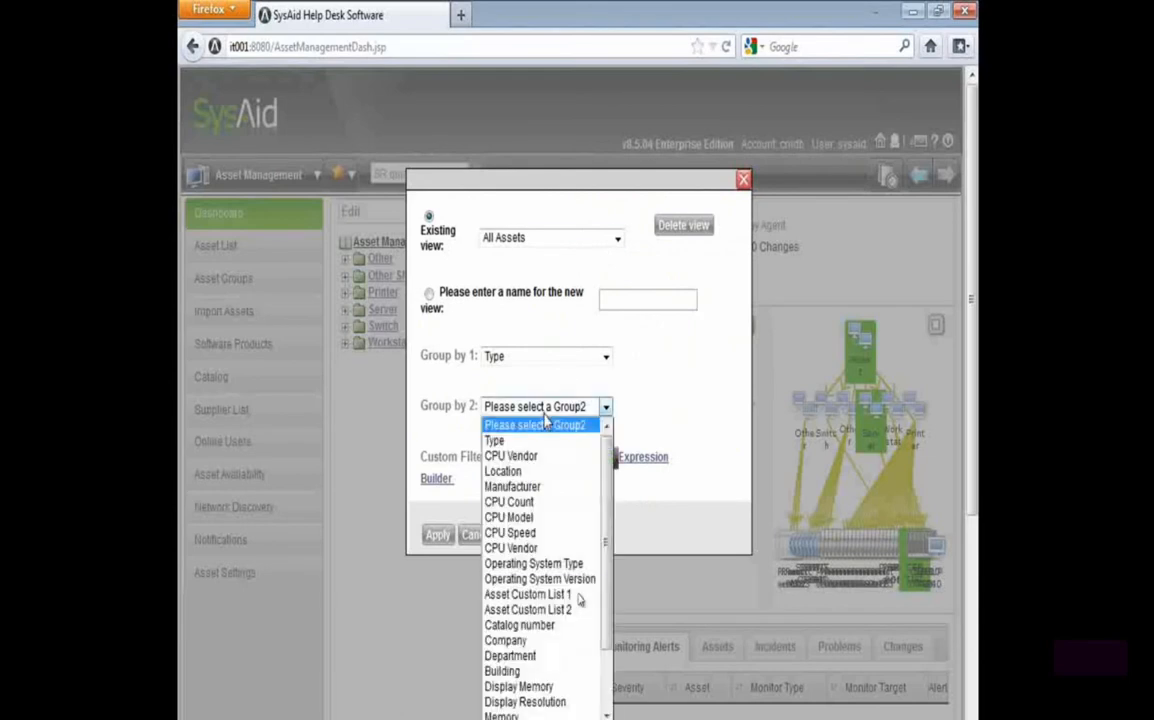
pyautogui.press('o')
pyautogui.press('Return')
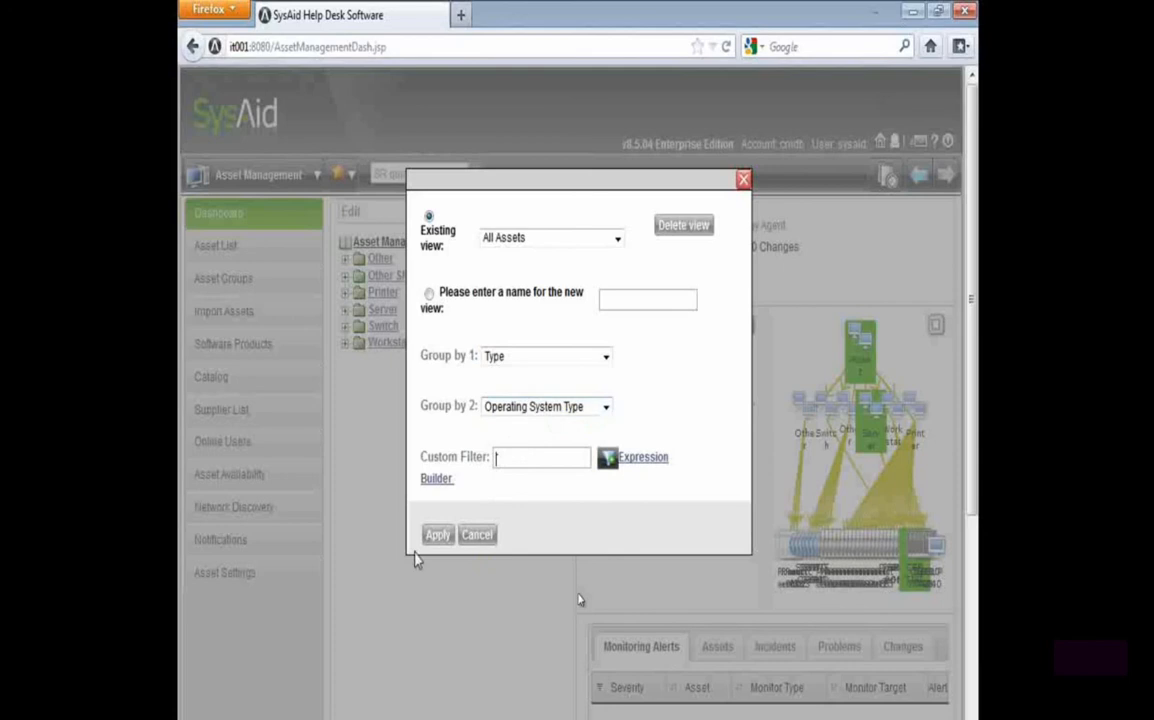
pyautogui.click(437, 535)
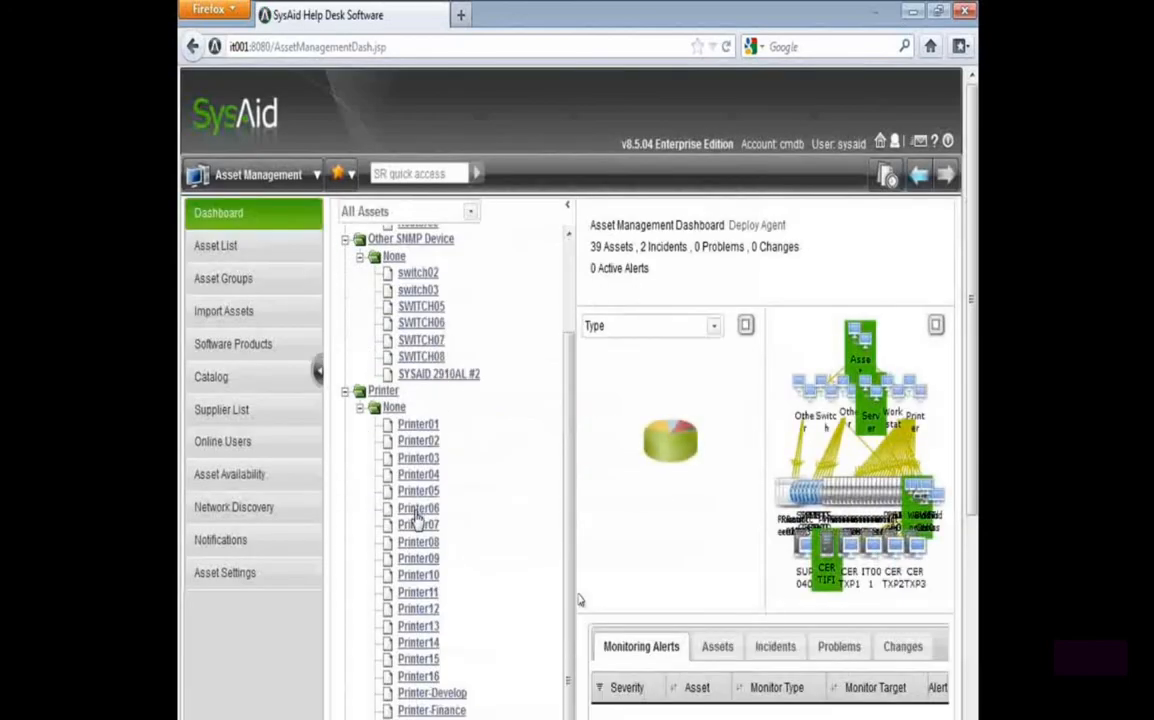
# Collapse the Other, Other SNMP Device and Printer groups in the regrouped asset tree
pyautogui.click(345, 258)
pyautogui.click(345, 275)
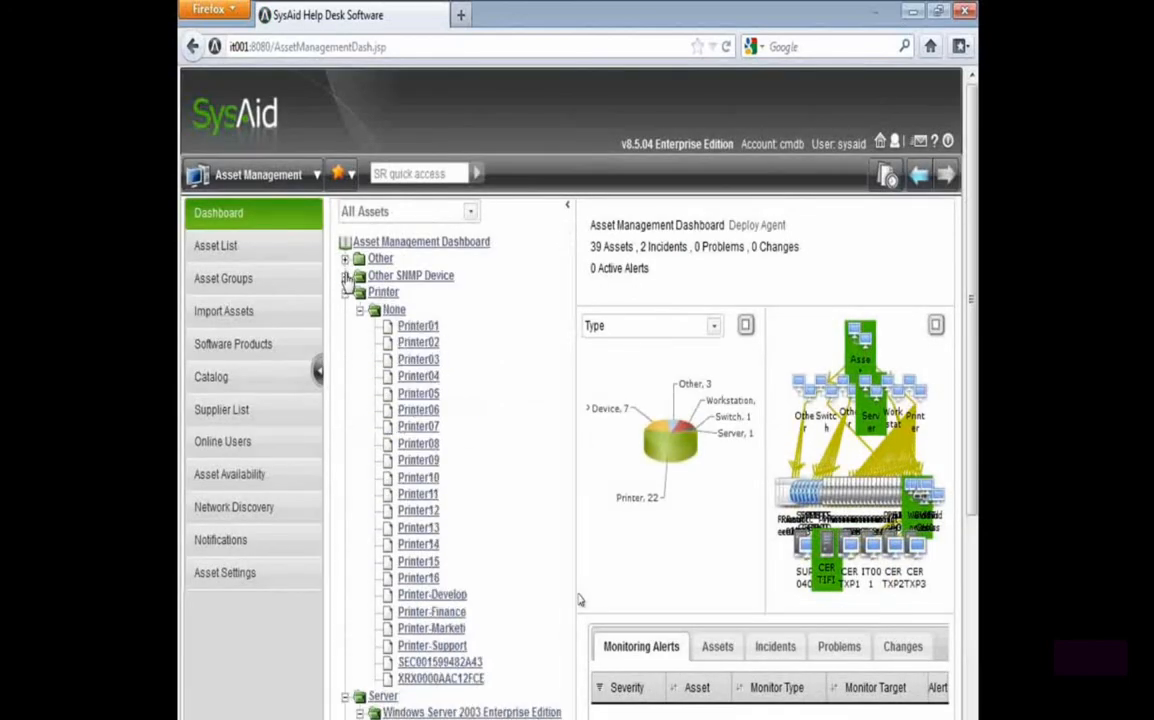
pyautogui.click(345, 292)
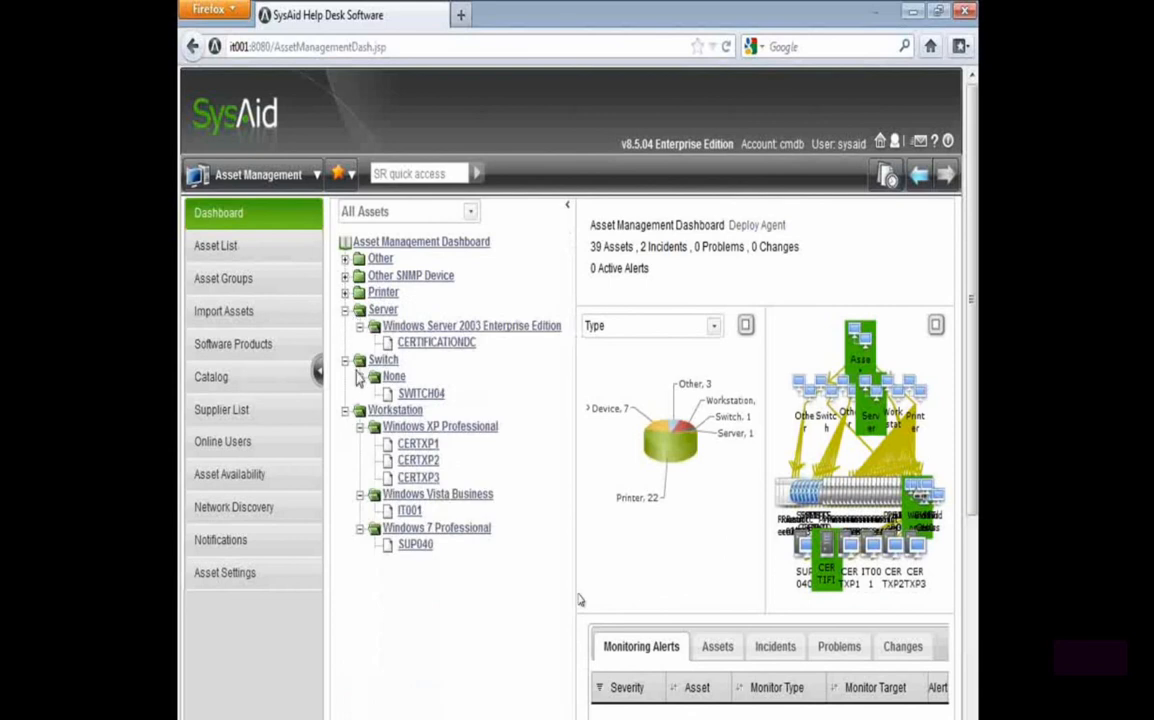
# Enlarge the Workstation group's chart and move the Windows 7 and Windows Vista groups and their SUP040 and IT001 workstations apart
pyautogui.click(345, 359)
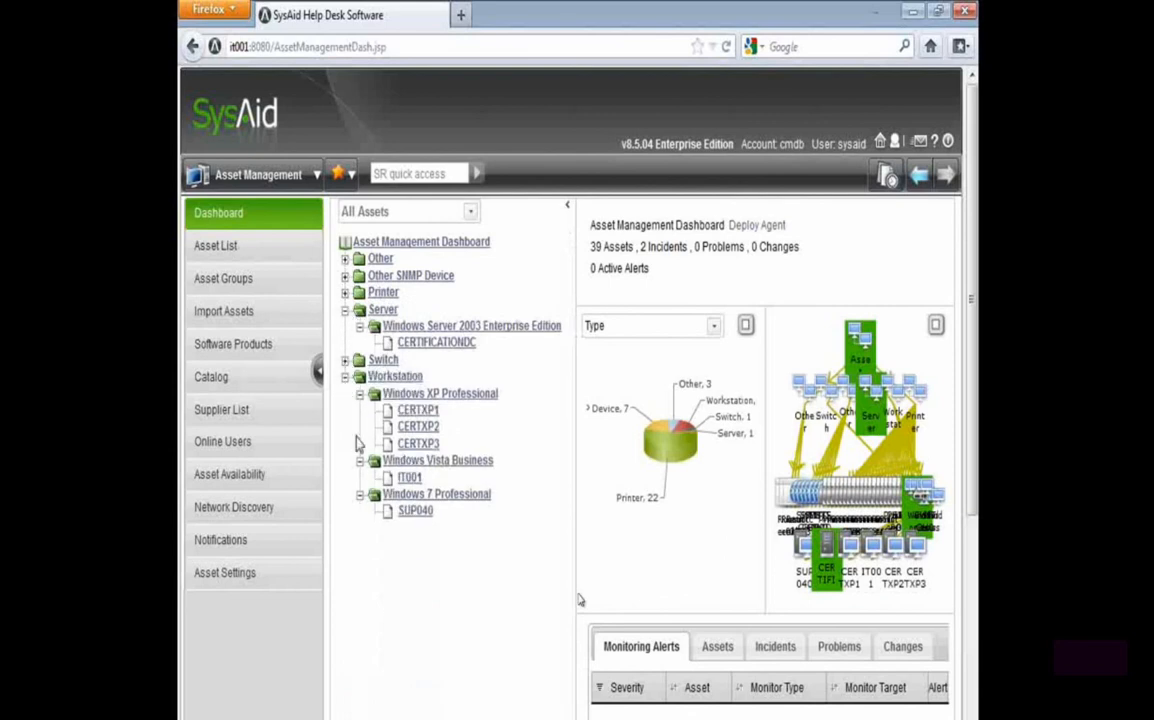
pyautogui.click(418, 377)
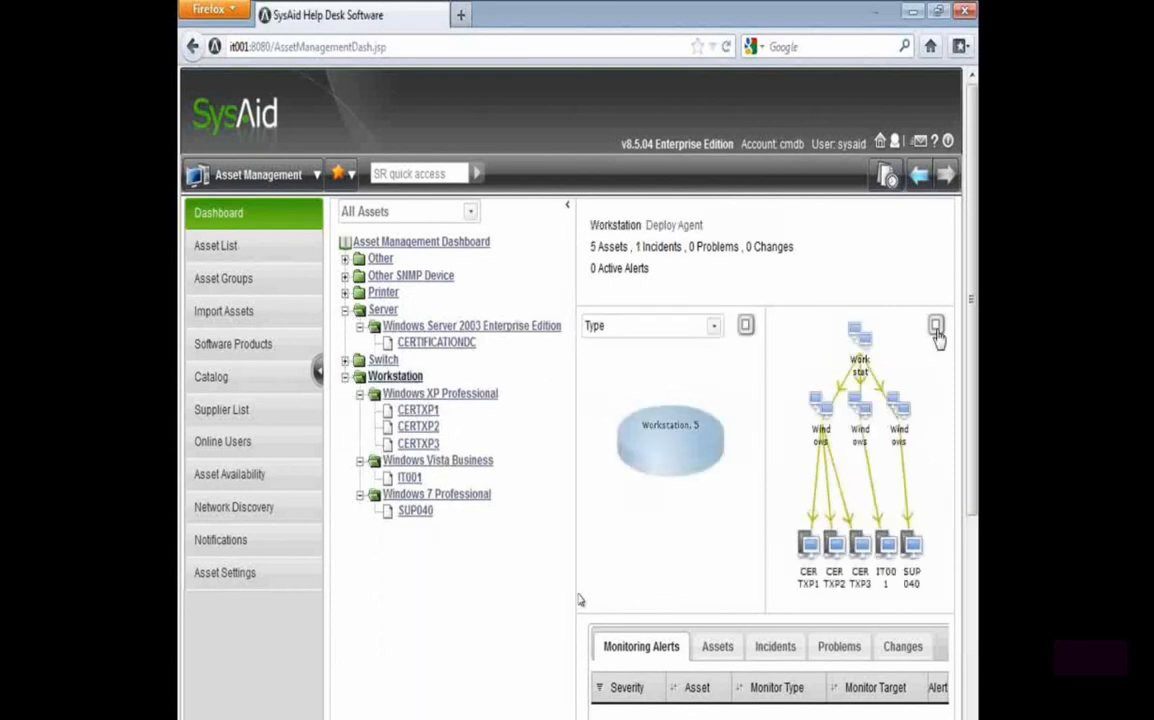
pyautogui.click(935, 325)
pyautogui.moveTo(652, 304); pyautogui.dragTo(760, 170)
pyautogui.moveTo(703, 590); pyautogui.dragTo(765, 315)
pyautogui.moveTo(533, 312); pyautogui.dragTo(644, 266)
pyautogui.moveTo(611, 577); pyautogui.dragTo(704, 430)
# Move the Windows XP group and its CERTXP1, CERTXP2 and CERTXP3 workstations away from the others, closing the enlarged chart when done
pyautogui.moveTo(405, 305); pyautogui.dragTo(305, 209)
pyautogui.moveTo(363, 576); pyautogui.dragTo(296, 545)
pyautogui.moveTo(446, 580); pyautogui.dragTo(327, 517)
pyautogui.moveTo(528, 580); pyautogui.dragTo(390, 547)
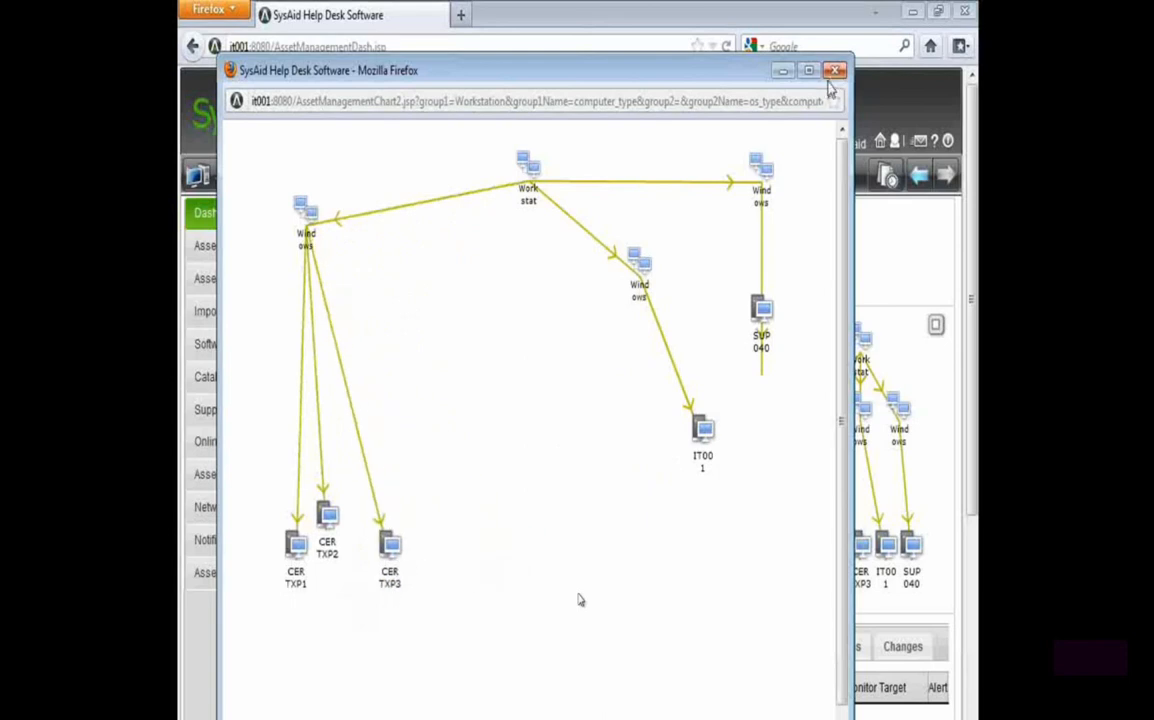
pyautogui.click(835, 70)
# Review the available second-level grouping options of the All Assets view and close the view editor without applying changes
pyautogui.click(350, 211)
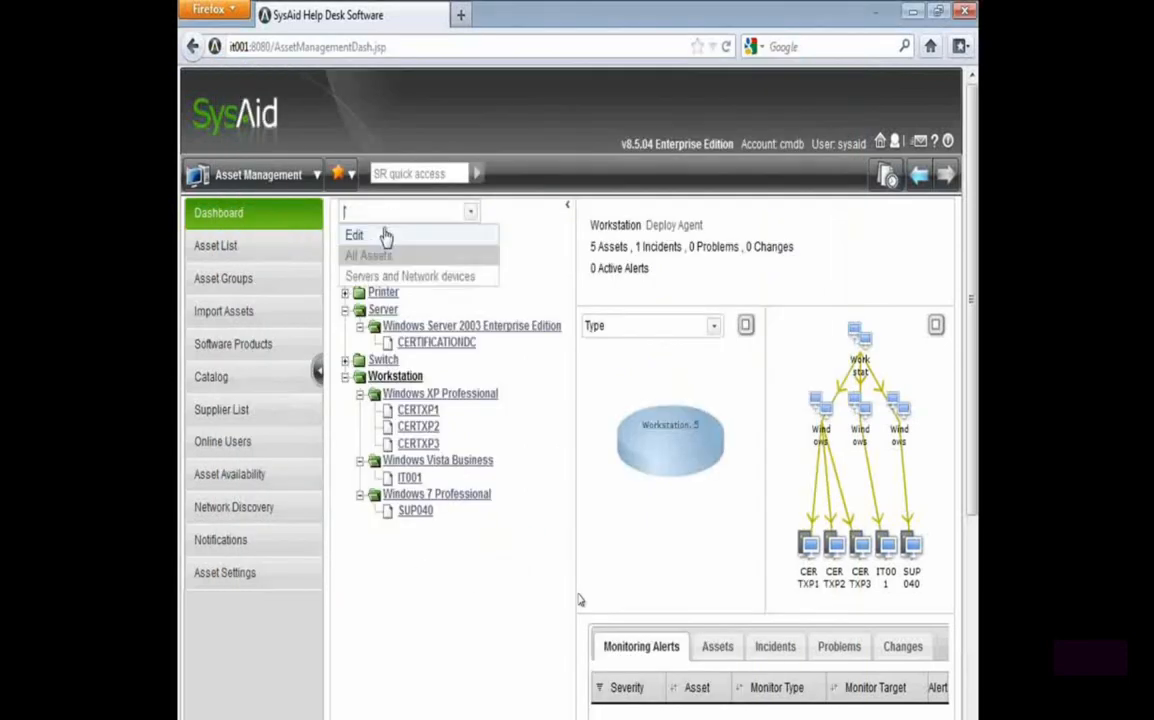
pyautogui.click(372, 236)
pyautogui.click(545, 407)
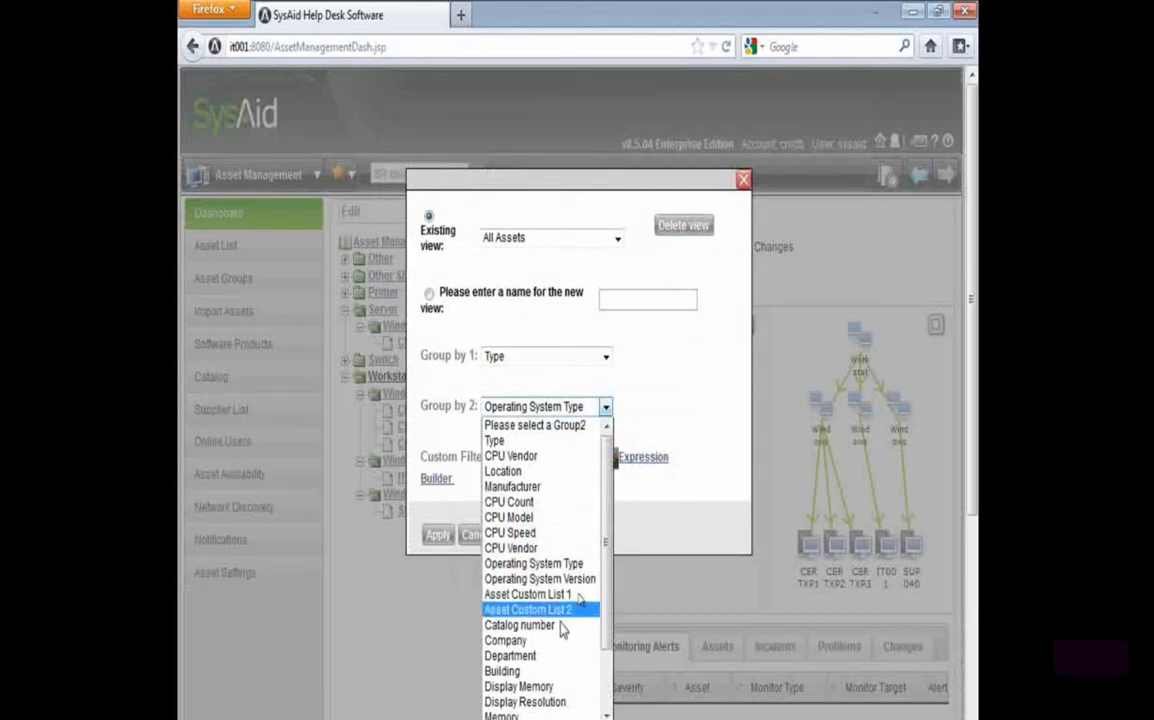
pyautogui.scroll(-2, 560, 640)
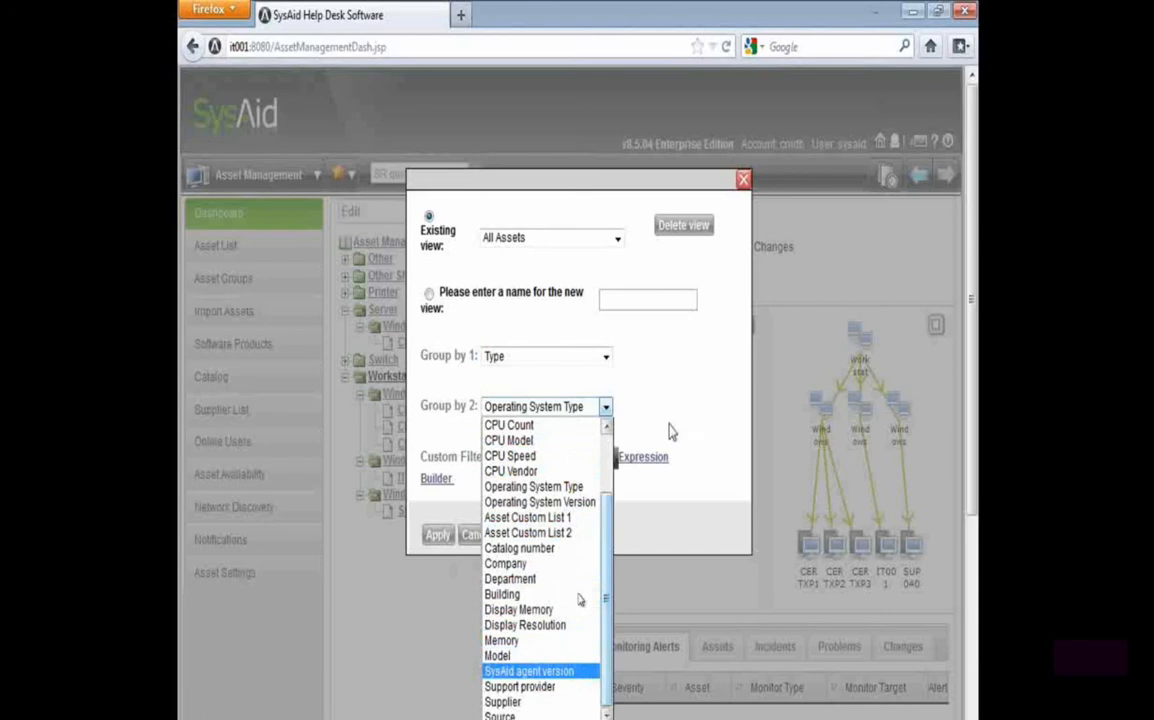
pyautogui.click(685, 384)
pyautogui.click(741, 181)
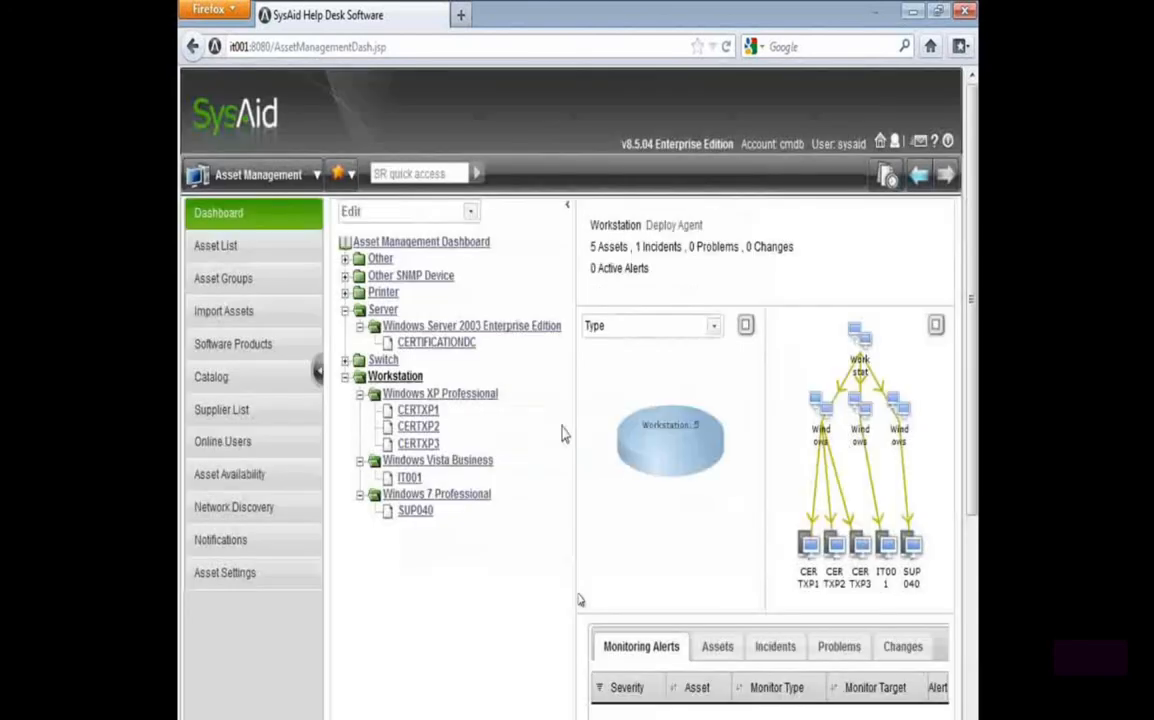
# Look over the Workstation dashboard and display the details of its Windows XP Professional subgroup
pyautogui.scroll(-3, 690, 495)
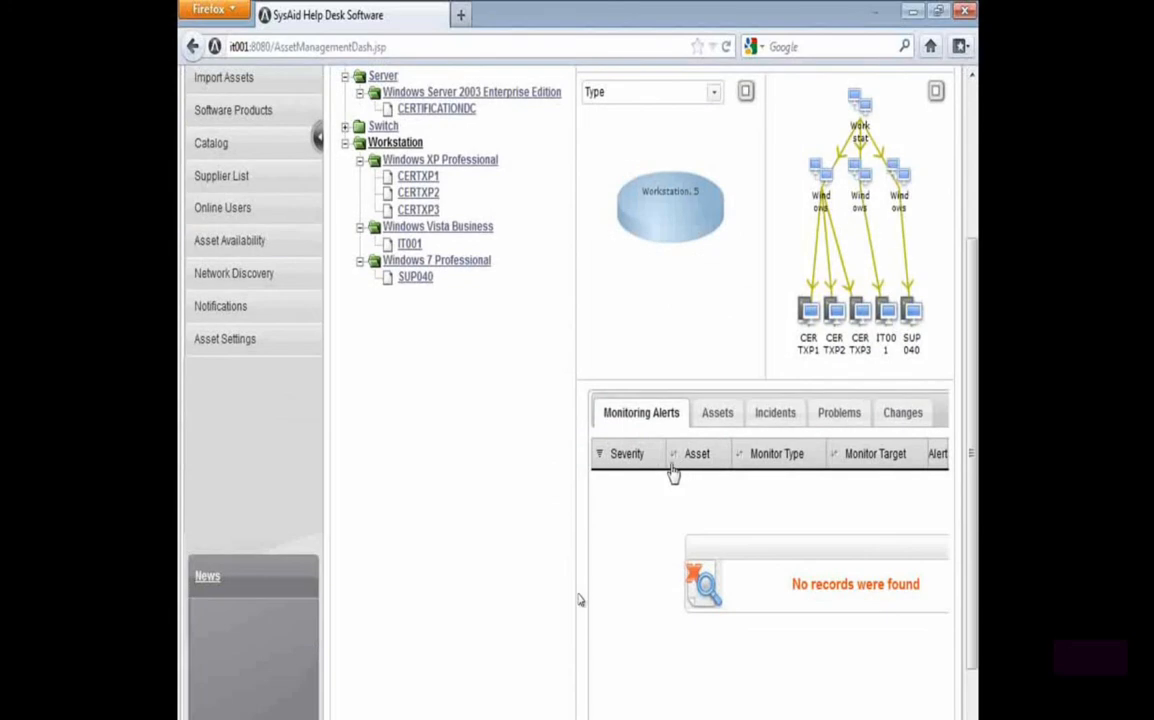
pyautogui.scroll(3, 400, 215)
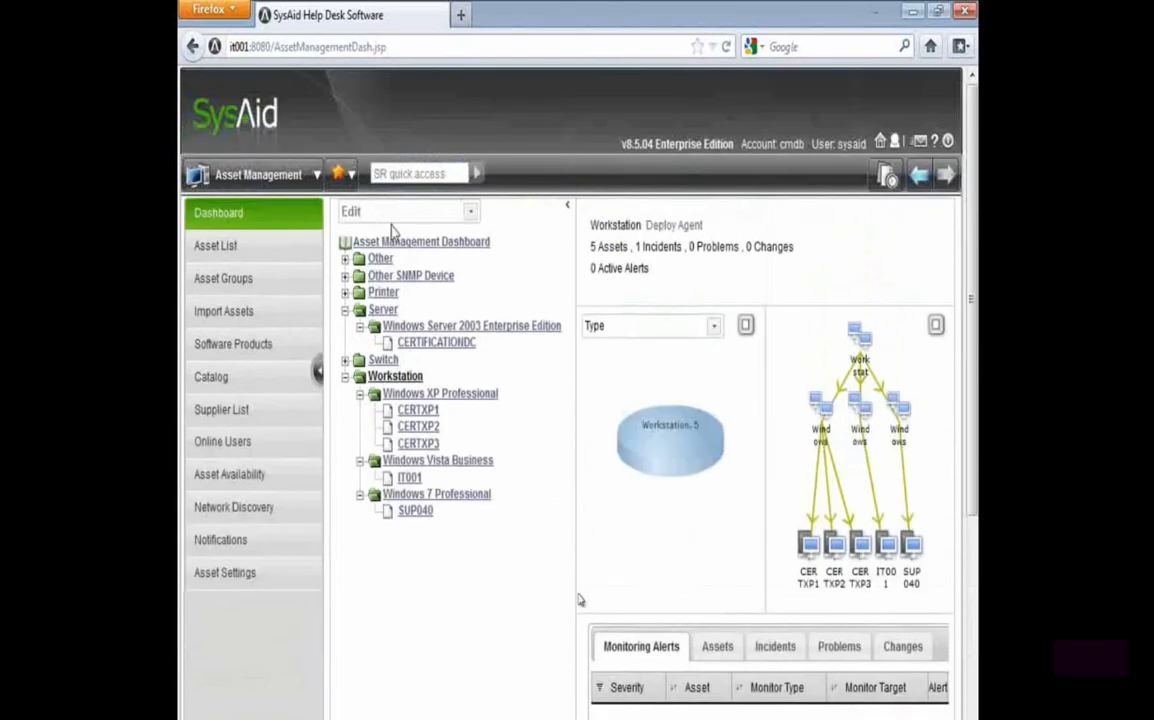
pyautogui.click(390, 380)
pyautogui.click(405, 395)
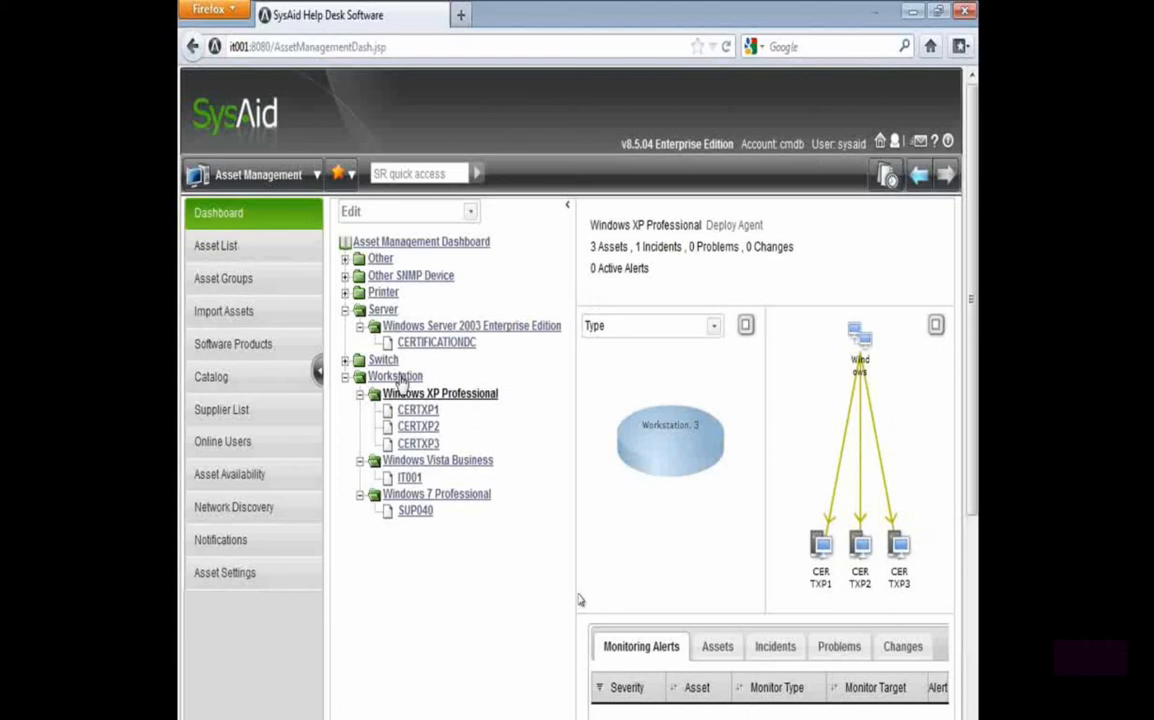
# Break down the Workstation group's pie chart by Operating System Type and examine the enlarged version before closing it
pyautogui.click(395, 376)
pyautogui.click(619, 334)
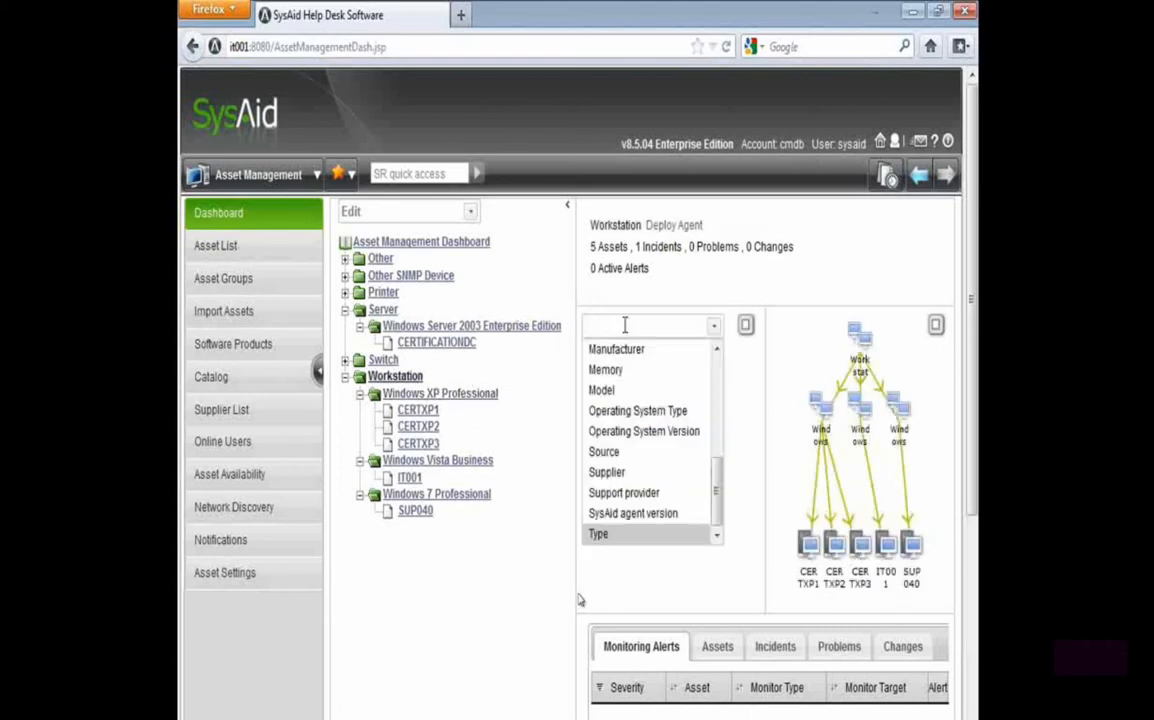
pyautogui.scroll(1, 690, 480)
pyautogui.click(678, 433)
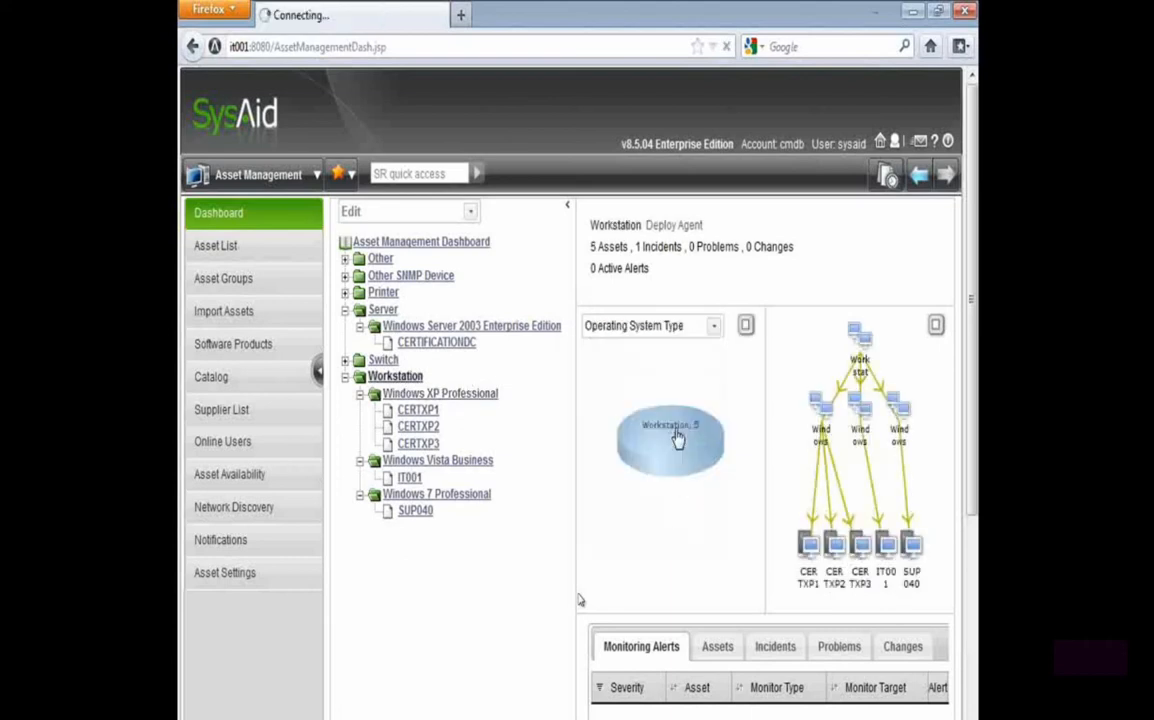
pyautogui.moveTo(662, 455)
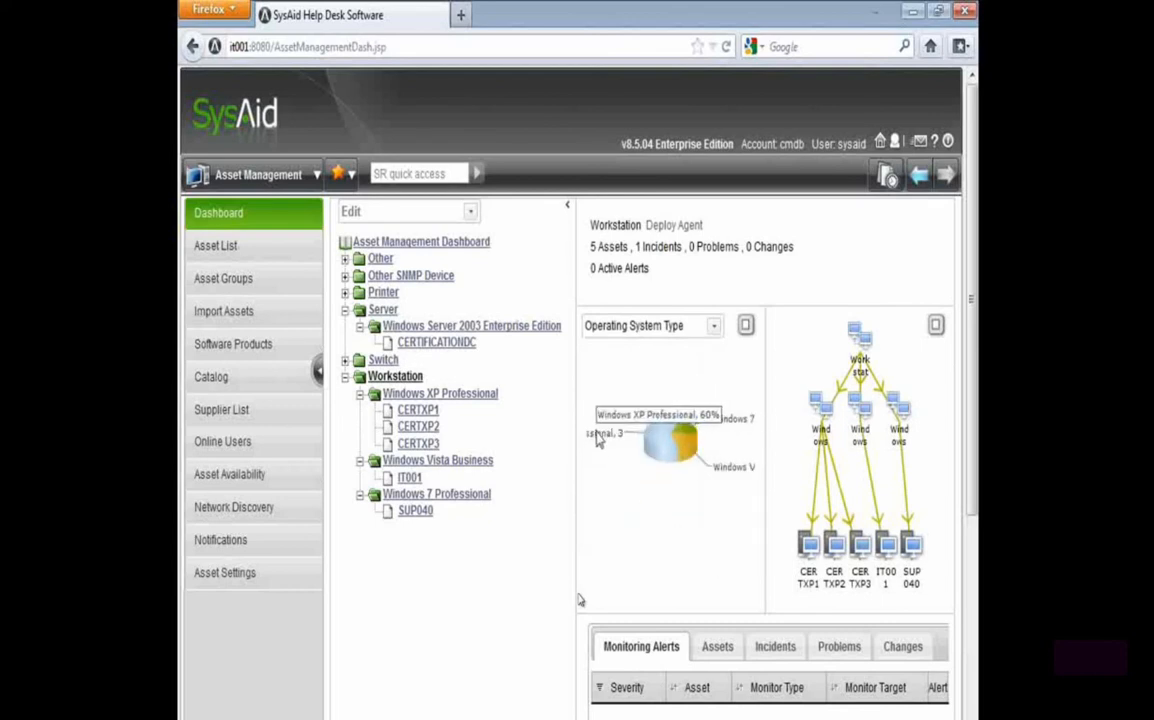
pyautogui.click(746, 326)
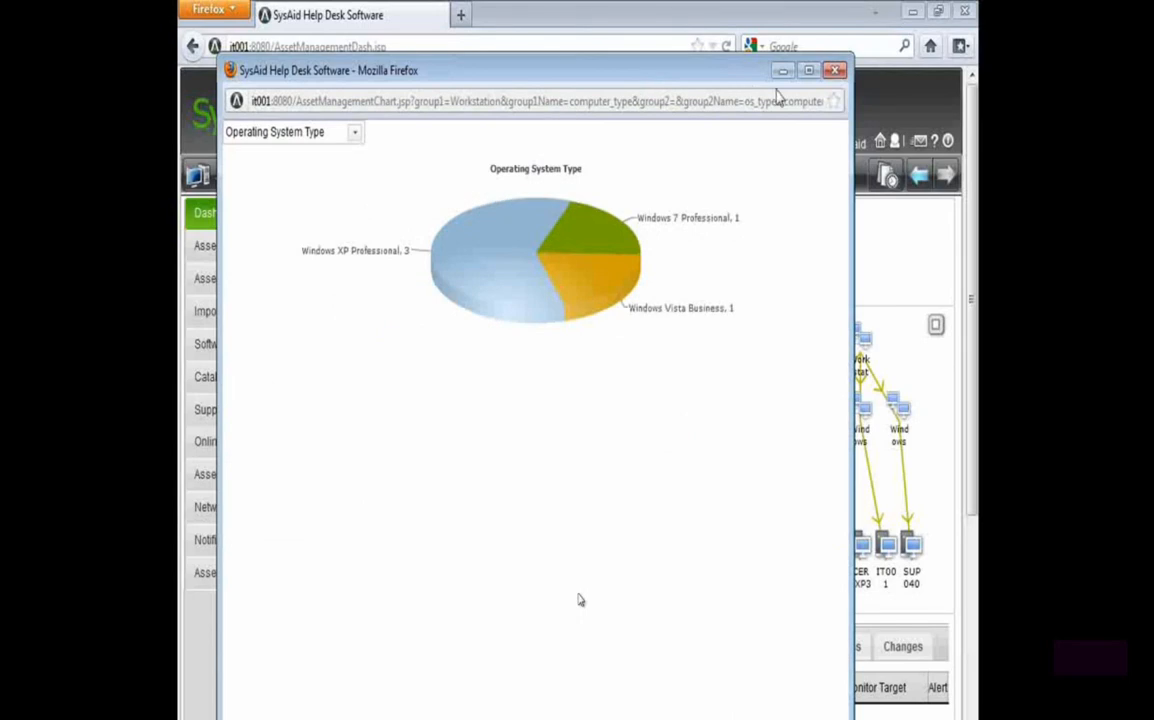
pyautogui.click(835, 70)
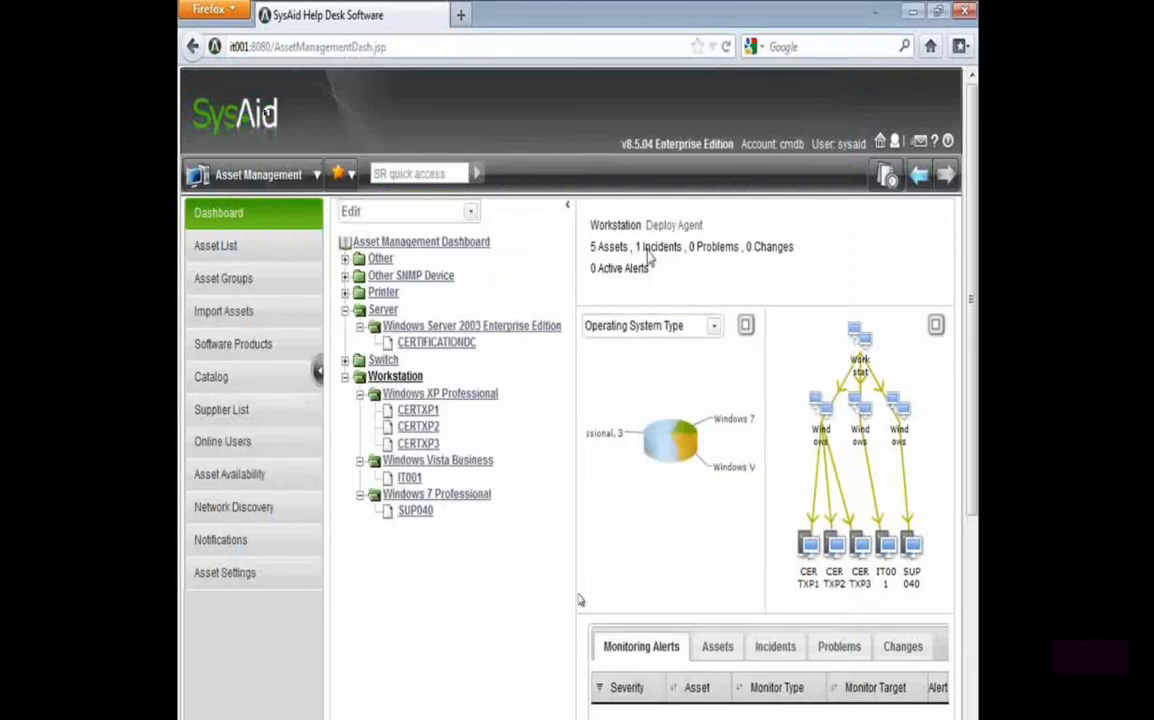
# Collapse the Server and Workstation groups in the asset tree
pyautogui.click(345, 309)
pyautogui.click(345, 343)
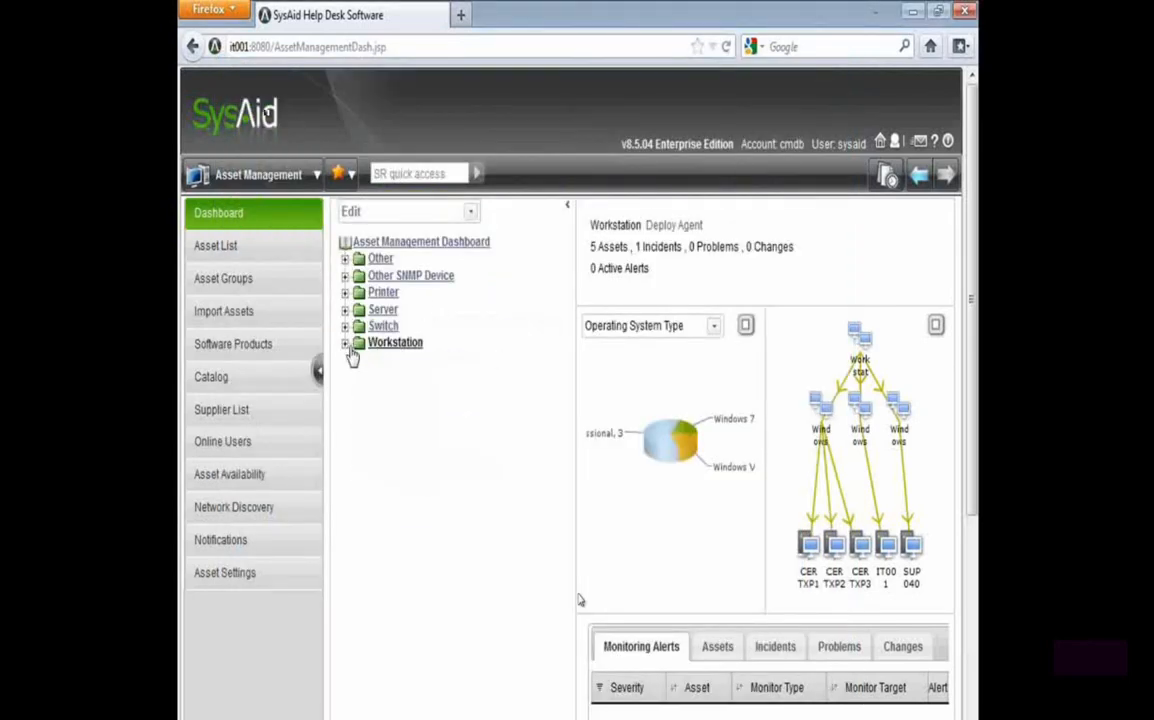
pyautogui.scroll(-3, 549, 503)
pyautogui.scroll(3, 461, 413)
pyautogui.click(410, 714)
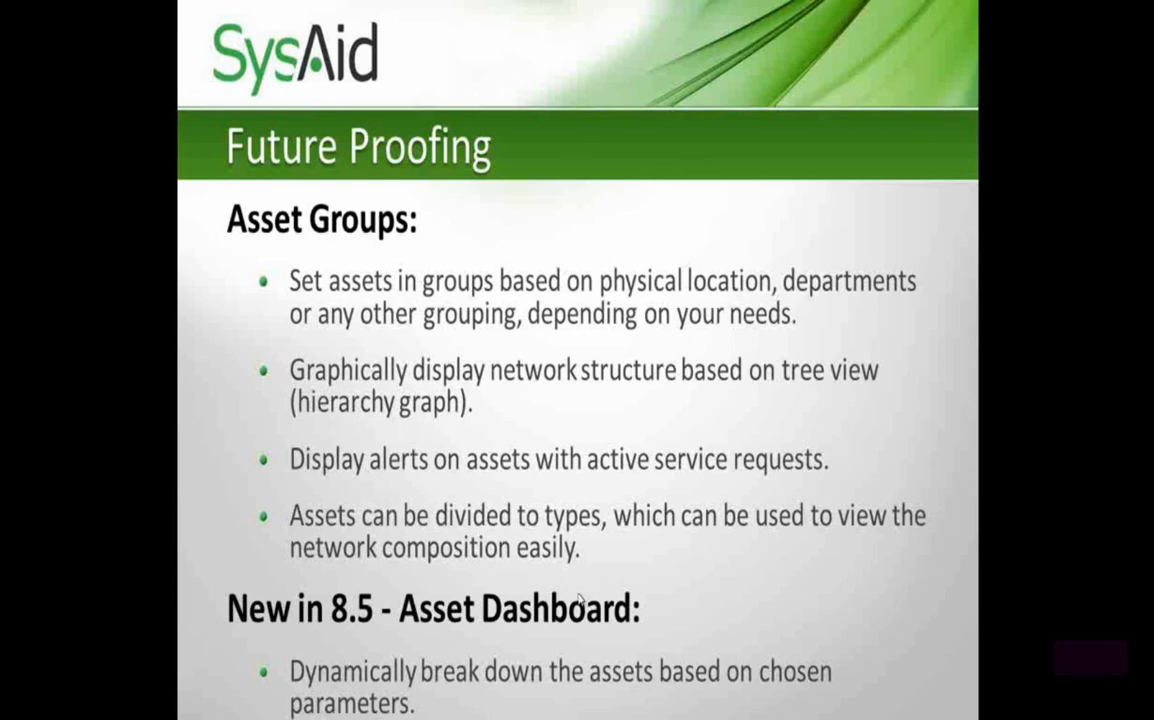
pyautogui.click(580, 600)
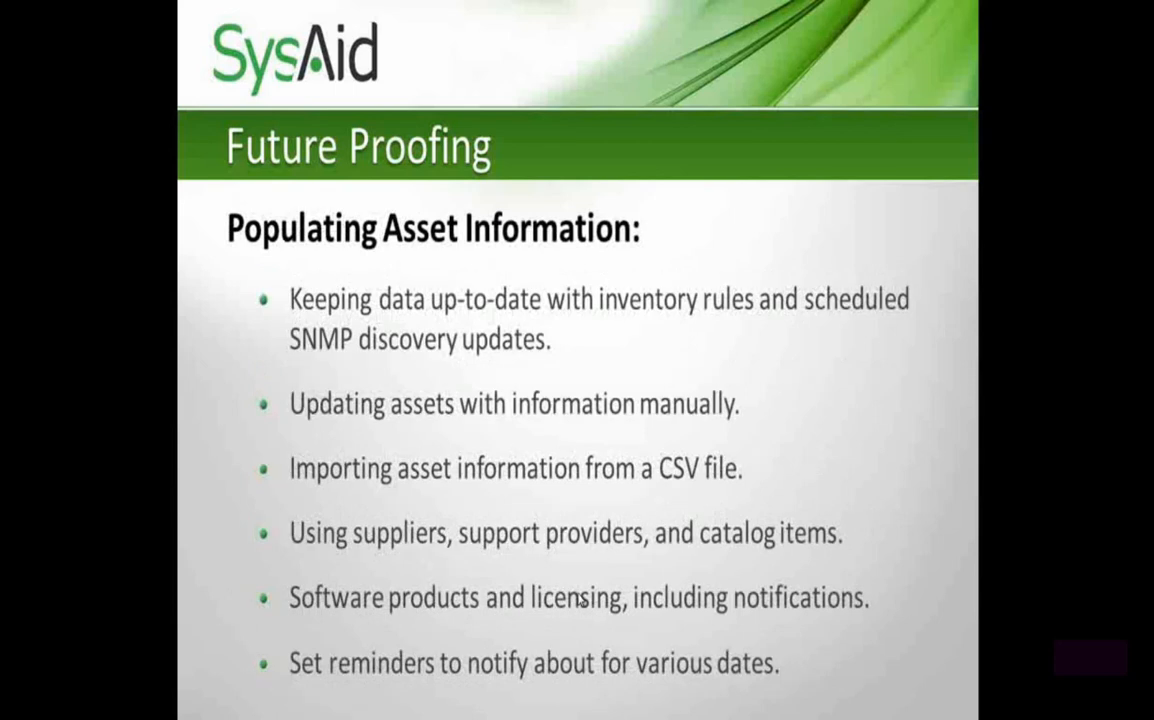
pyautogui.click(580, 600)
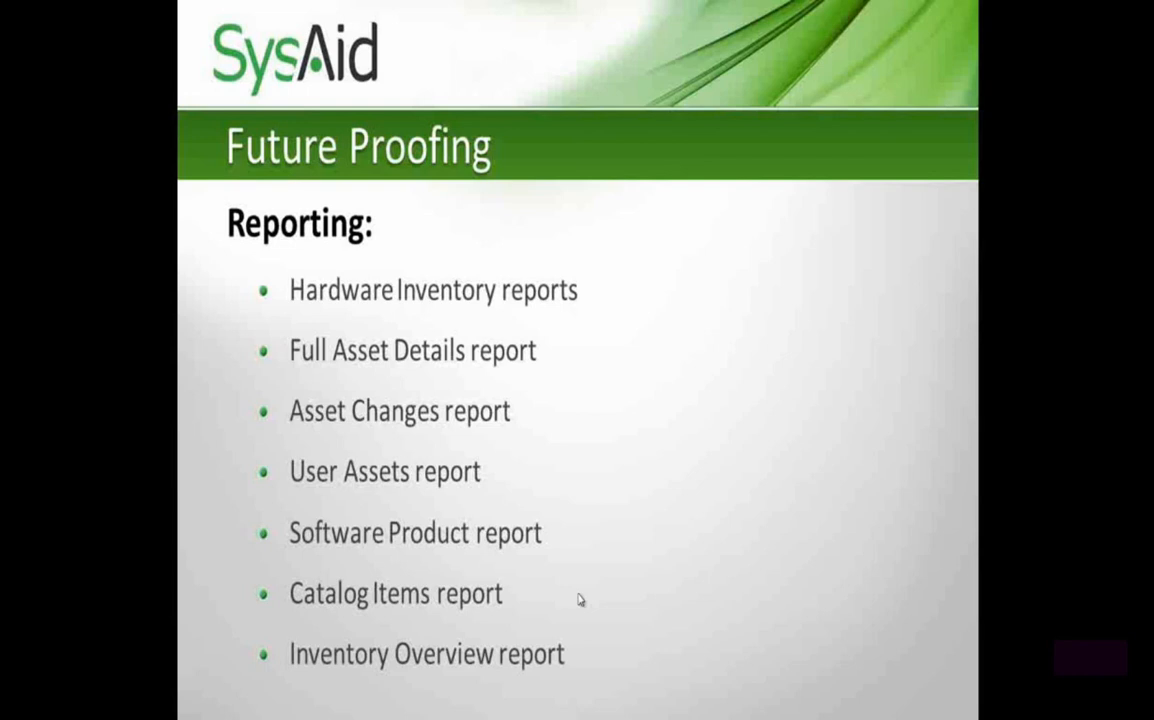
# Switch back to SysAid in Firefox and expand the Analyzer's Inventory reports
pyautogui.hotkey('alt', 'Tab')
pyautogui.click(287, 178)
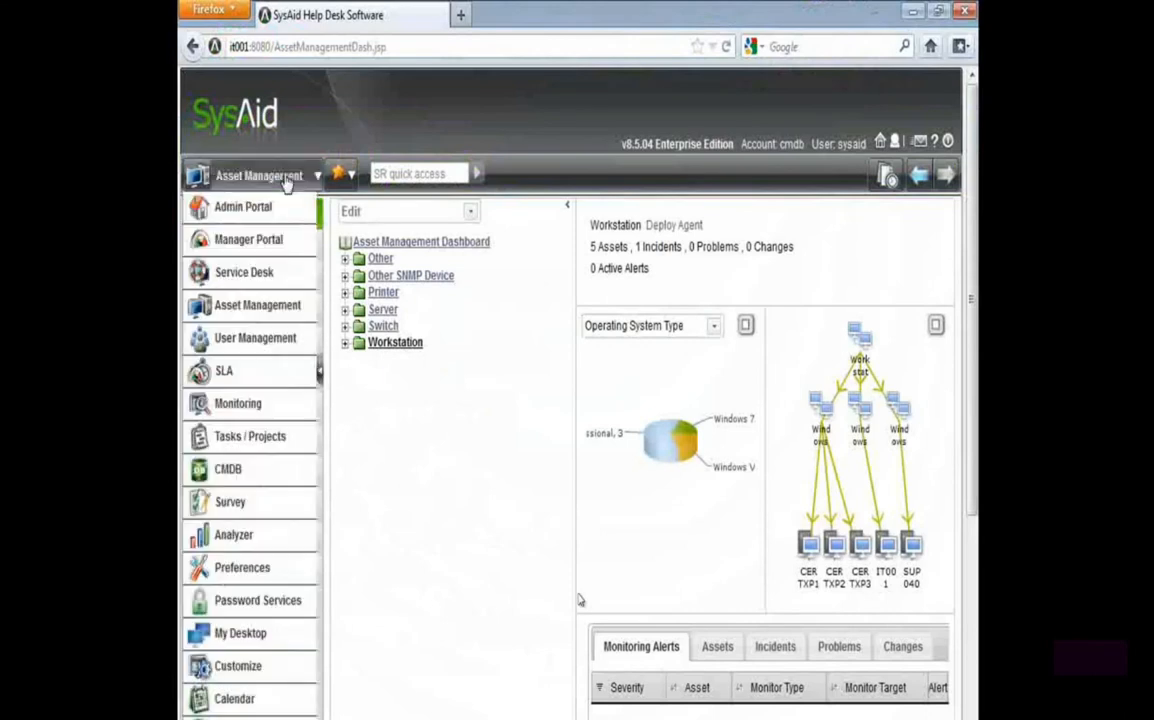
pyautogui.click(248, 536)
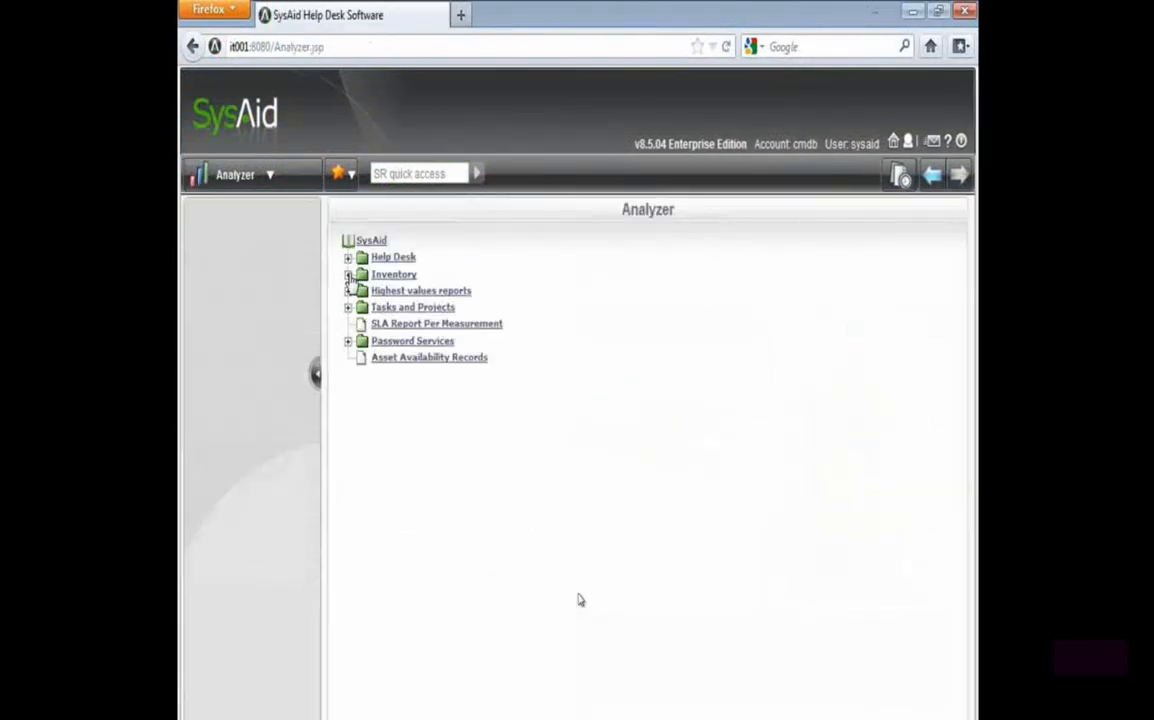
pyautogui.click(348, 274)
pyautogui.moveTo(532, 460); pyautogui.dragTo(340, 277)
pyautogui.click(512, 310)
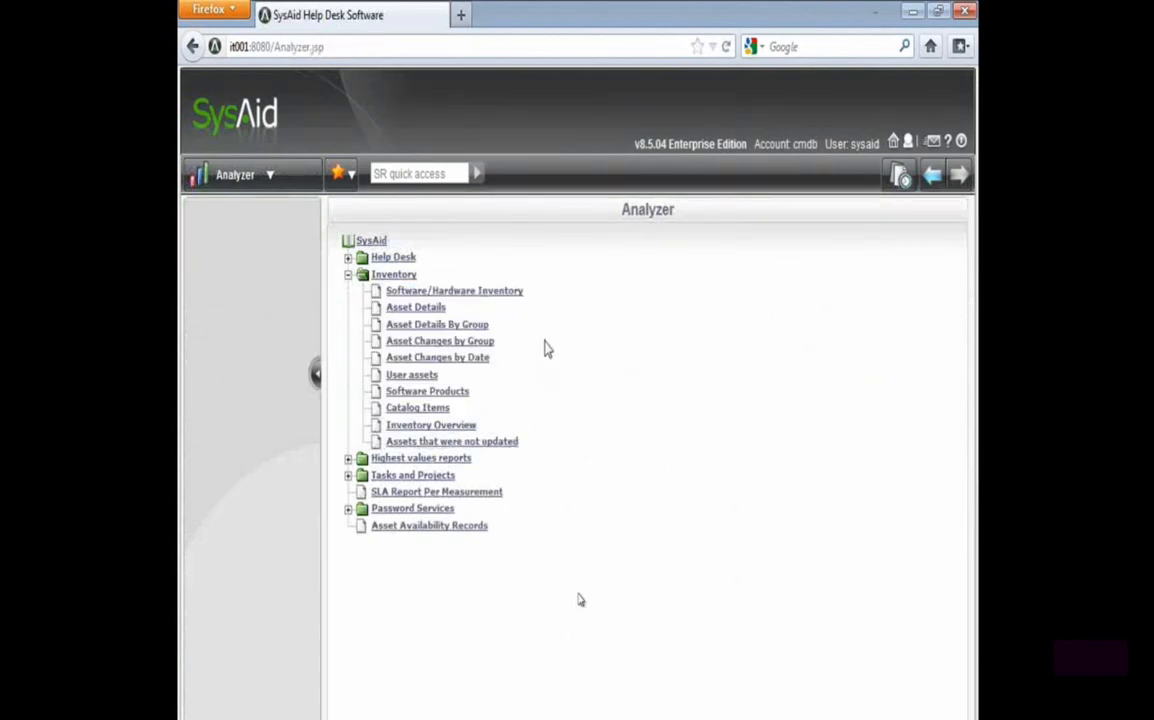
# Generate the Software/Hardware Inventory report as a PDF with Operating System Type as item type and asset details shown
pyautogui.click(428, 291)
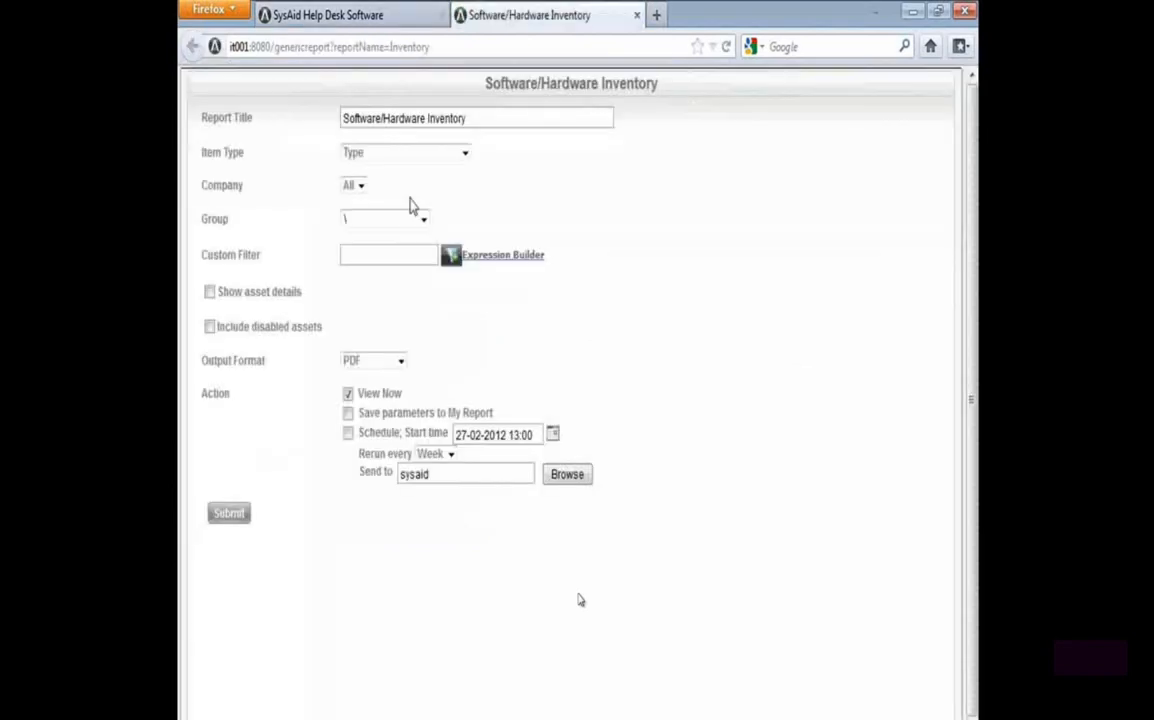
pyautogui.moveTo(196, 162); pyautogui.dragTo(328, 163)
pyautogui.click(398, 153)
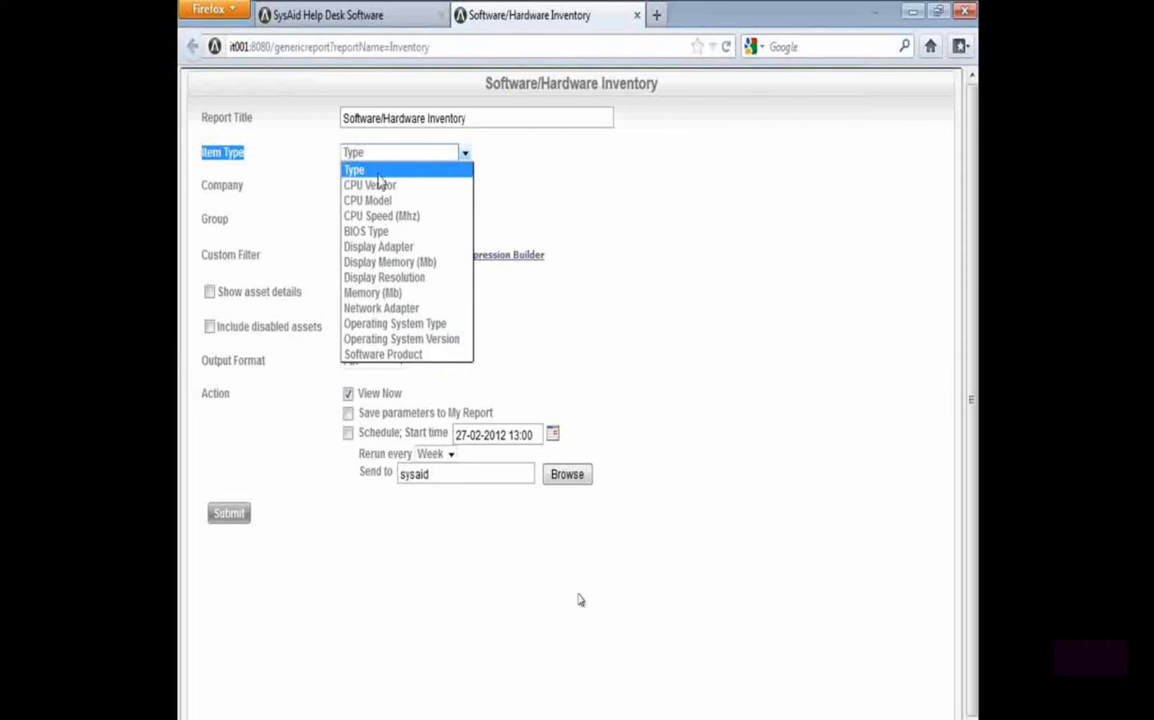
pyautogui.click(451, 328)
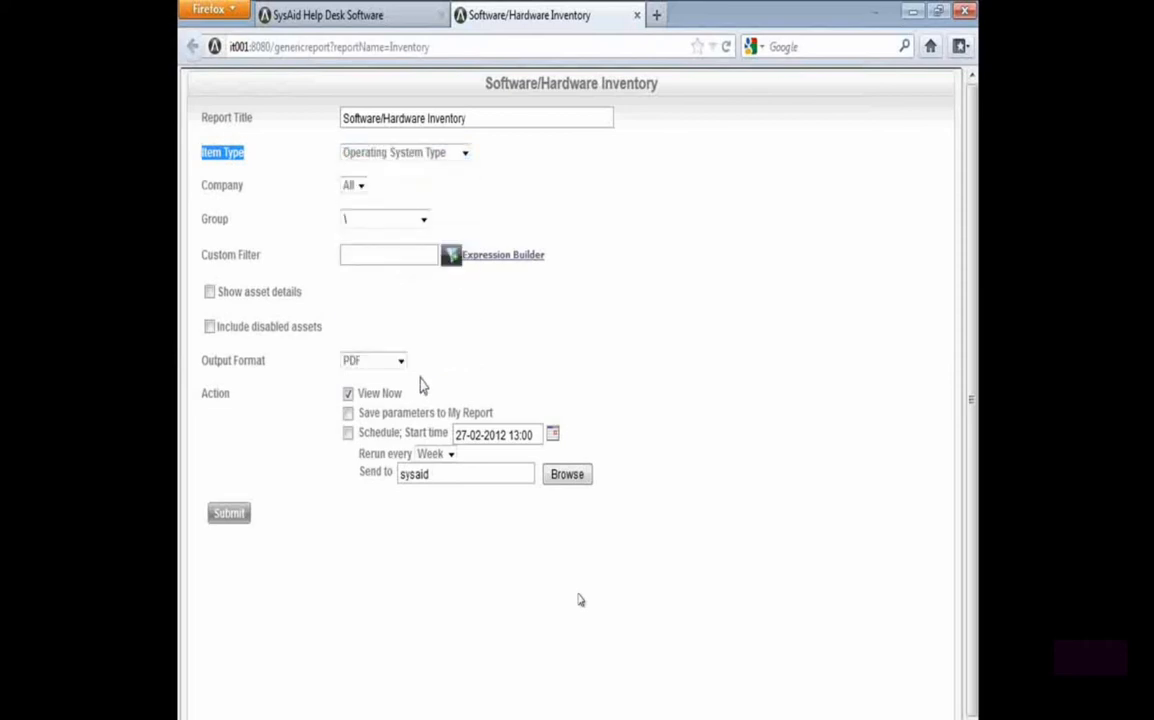
pyautogui.click(210, 292)
pyautogui.click(233, 515)
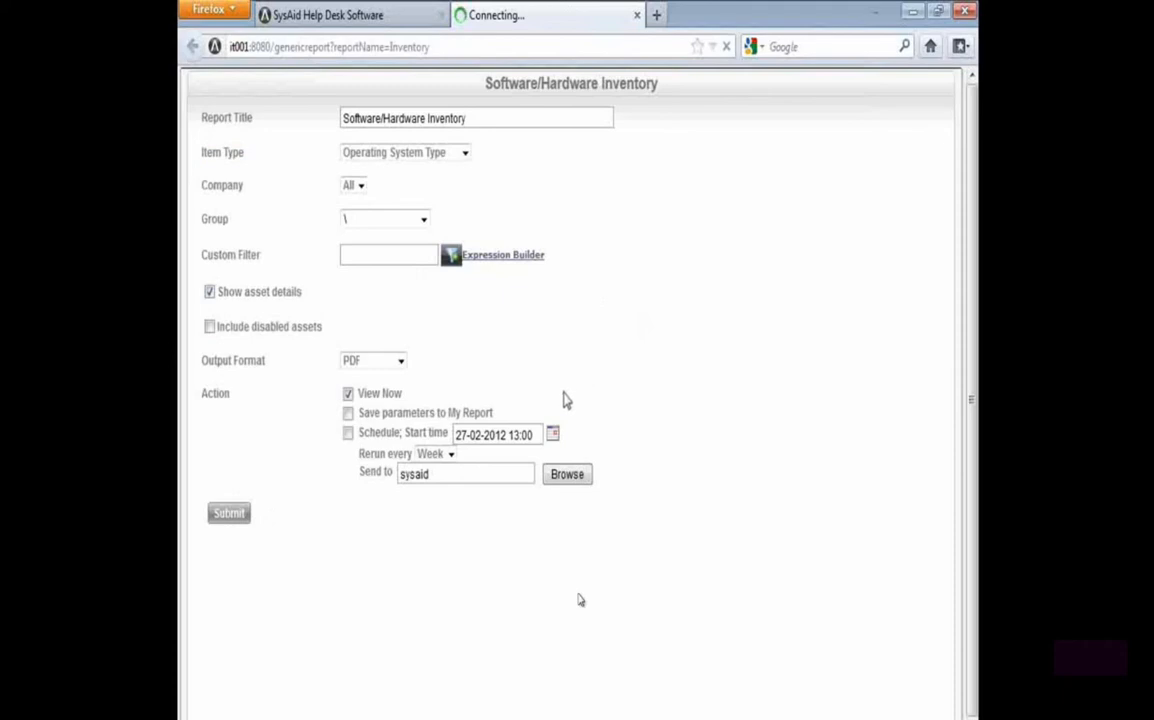
pyautogui.click(408, 308)
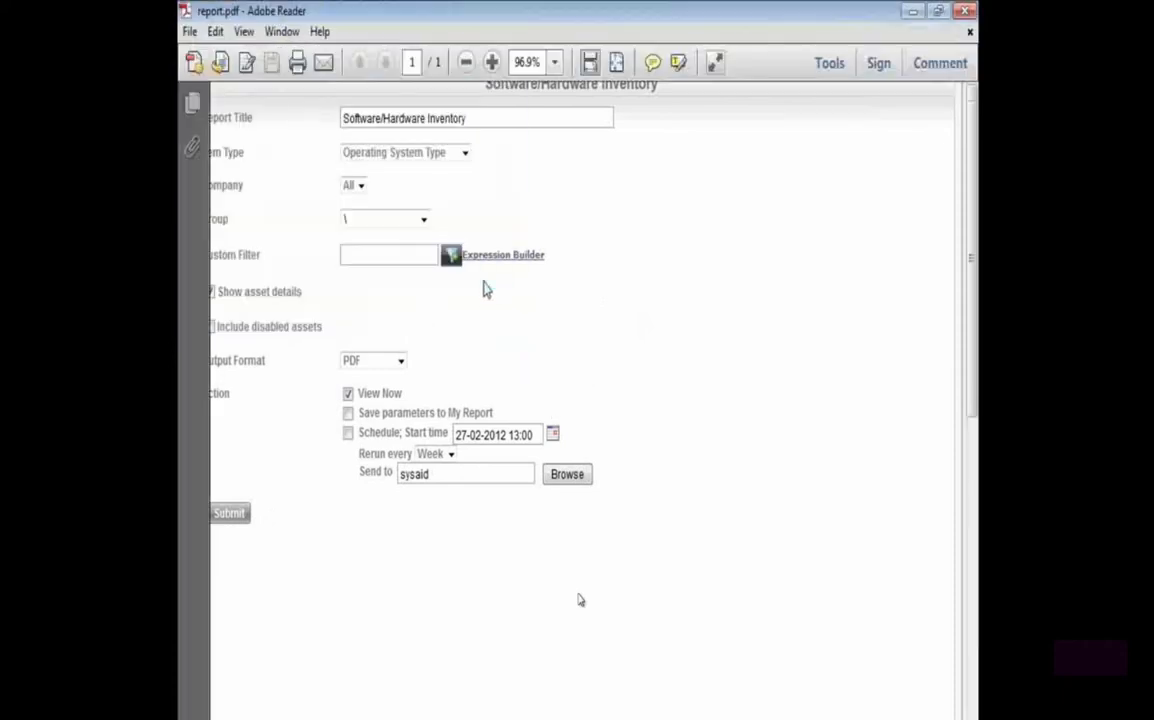
# Examine the assets listed per operating system in the PDF report, closing the report and its settings page when done
pyautogui.moveTo(247, 280); pyautogui.dragTo(416, 350)
pyautogui.click(466, 469)
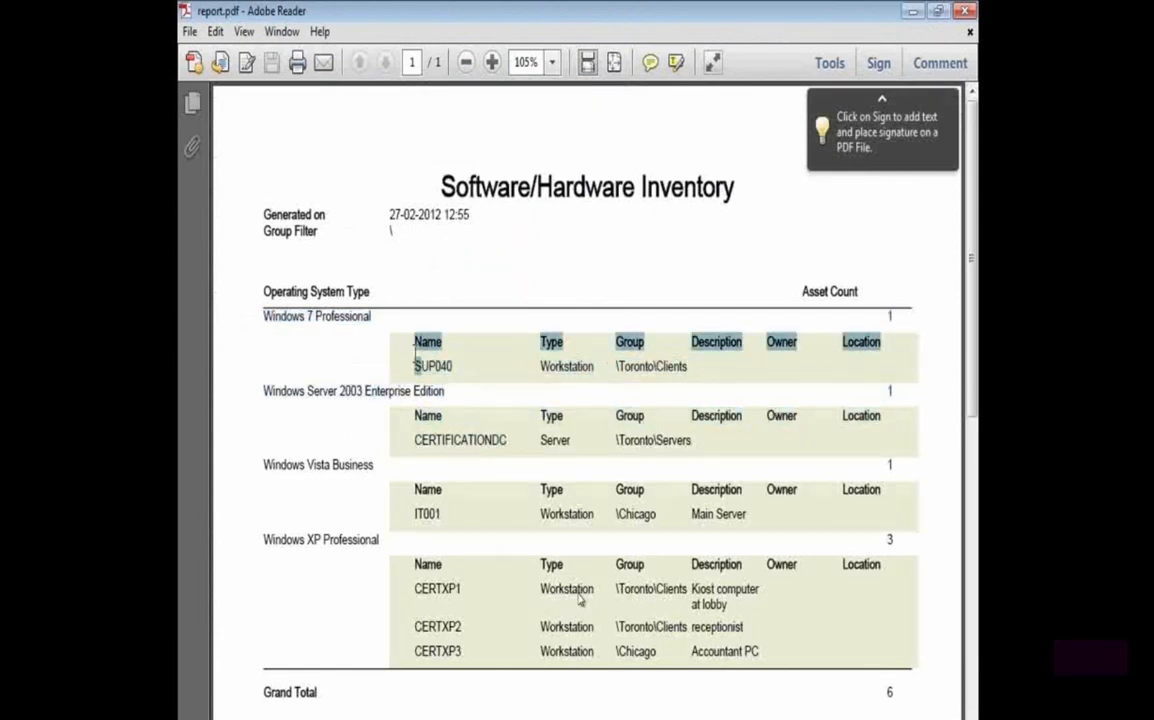
pyautogui.scroll(-5, 580, 600)
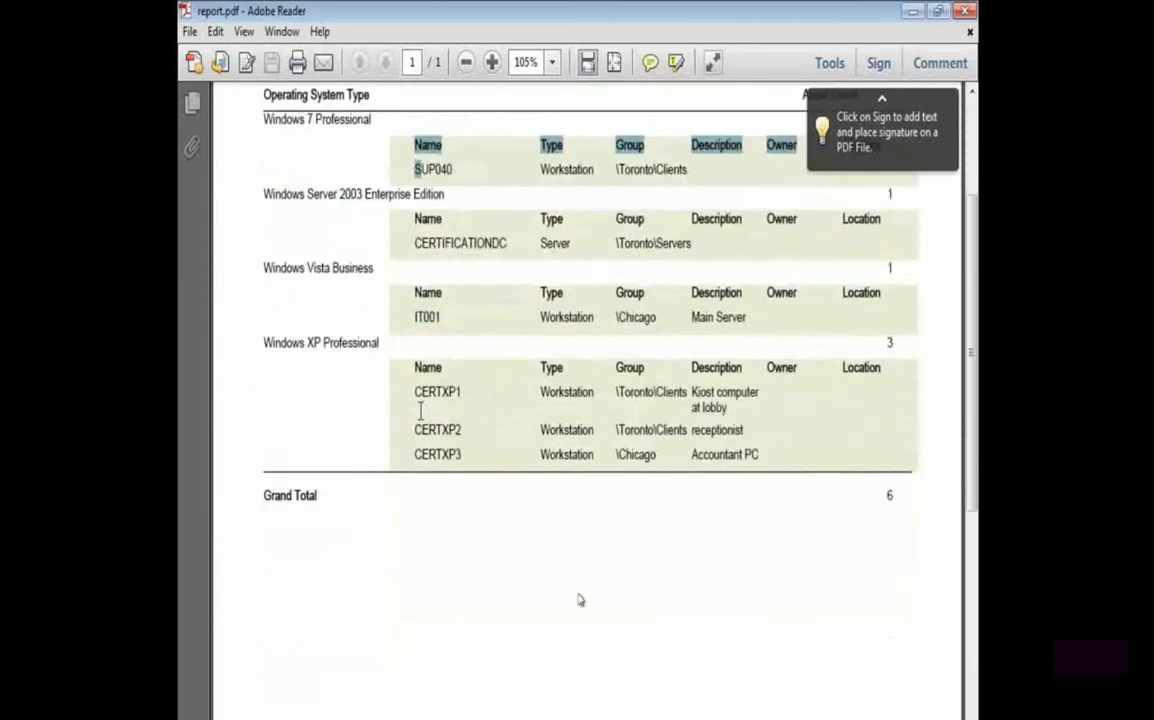
pyautogui.scroll(5, 580, 600)
pyautogui.doubleClick(184, 11)
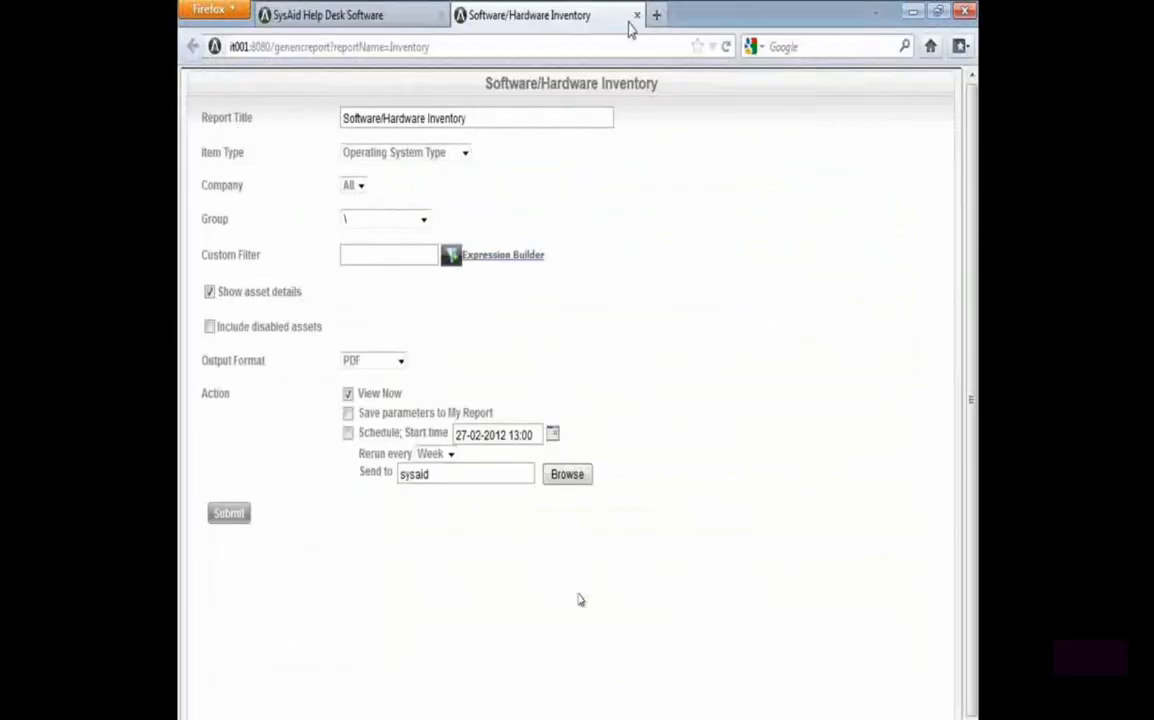
pyautogui.click(637, 16)
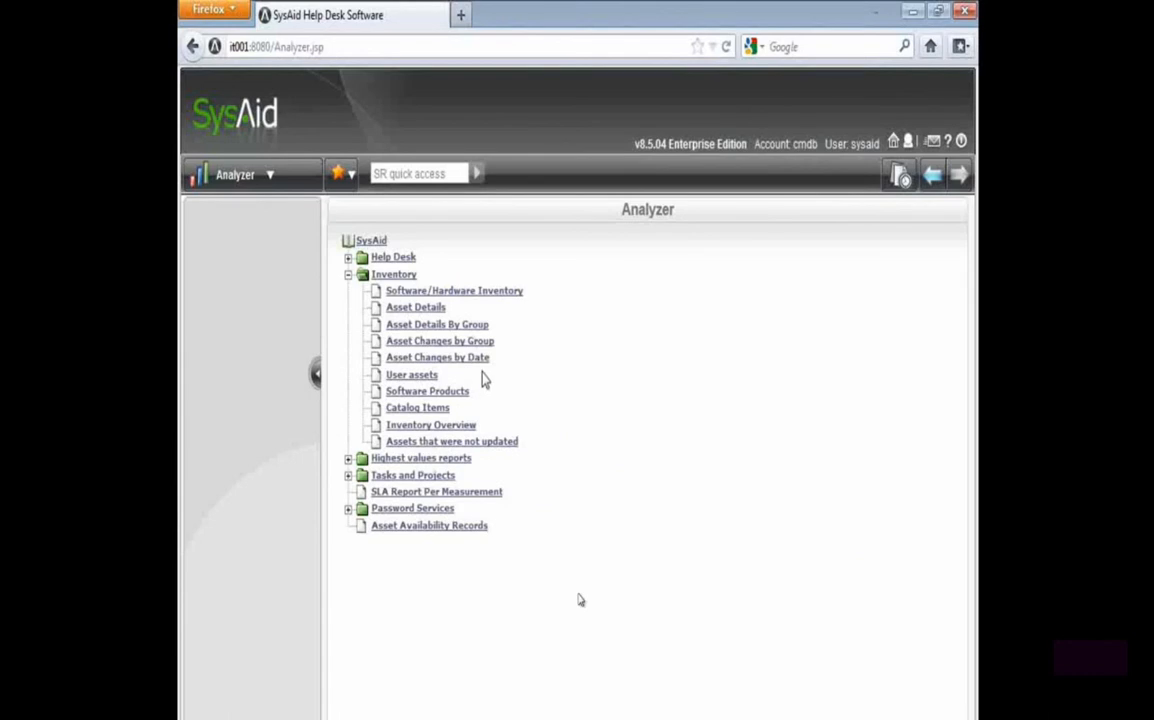
# Open the Manager Portal and switch its dashboard view to Asset Management Dashboard
pyautogui.click(245, 176)
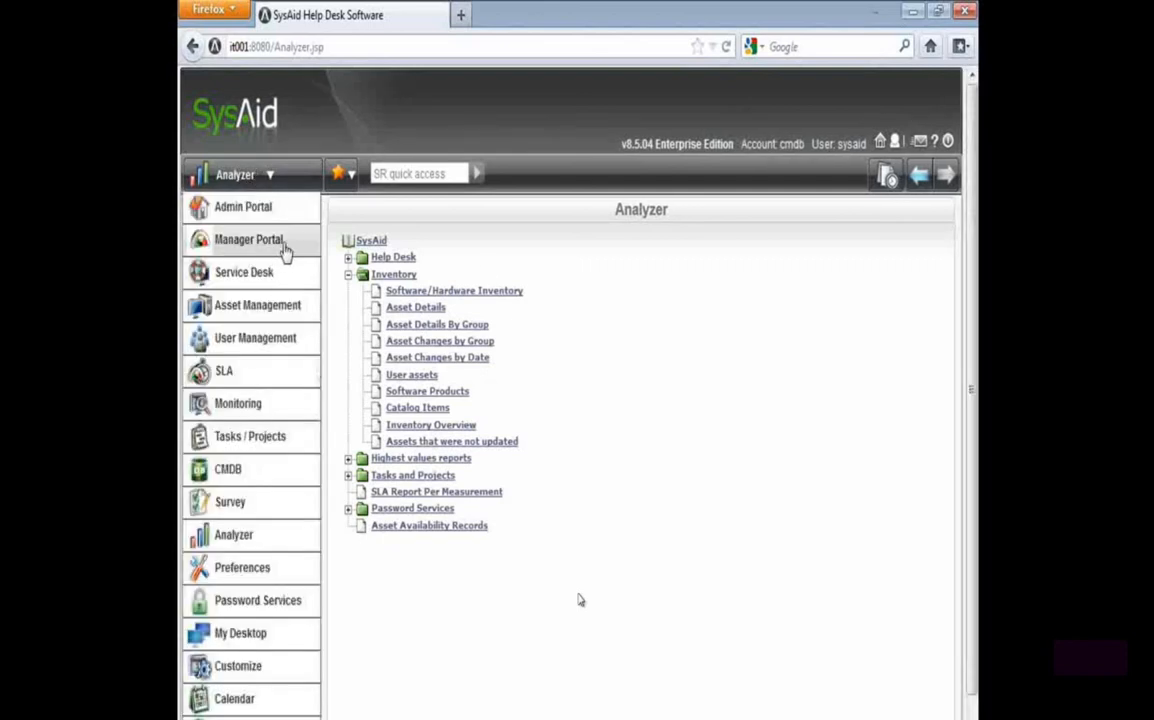
pyautogui.click(281, 182)
pyautogui.click(281, 247)
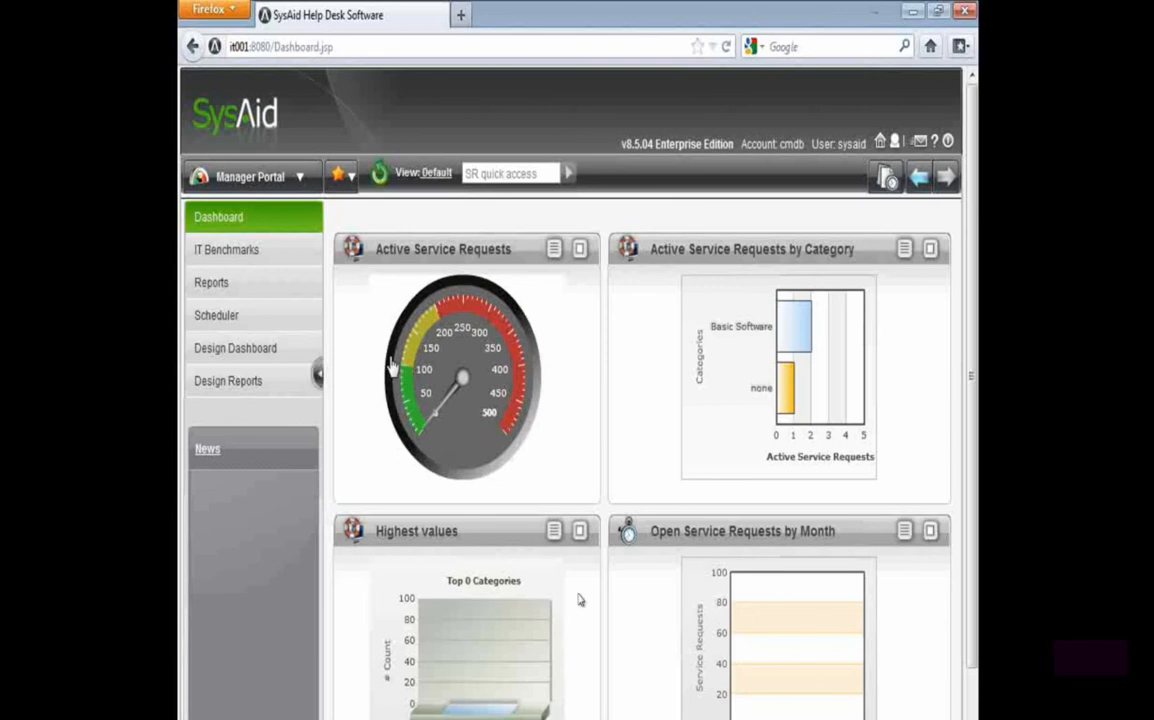
pyautogui.click(437, 176)
pyautogui.click(490, 276)
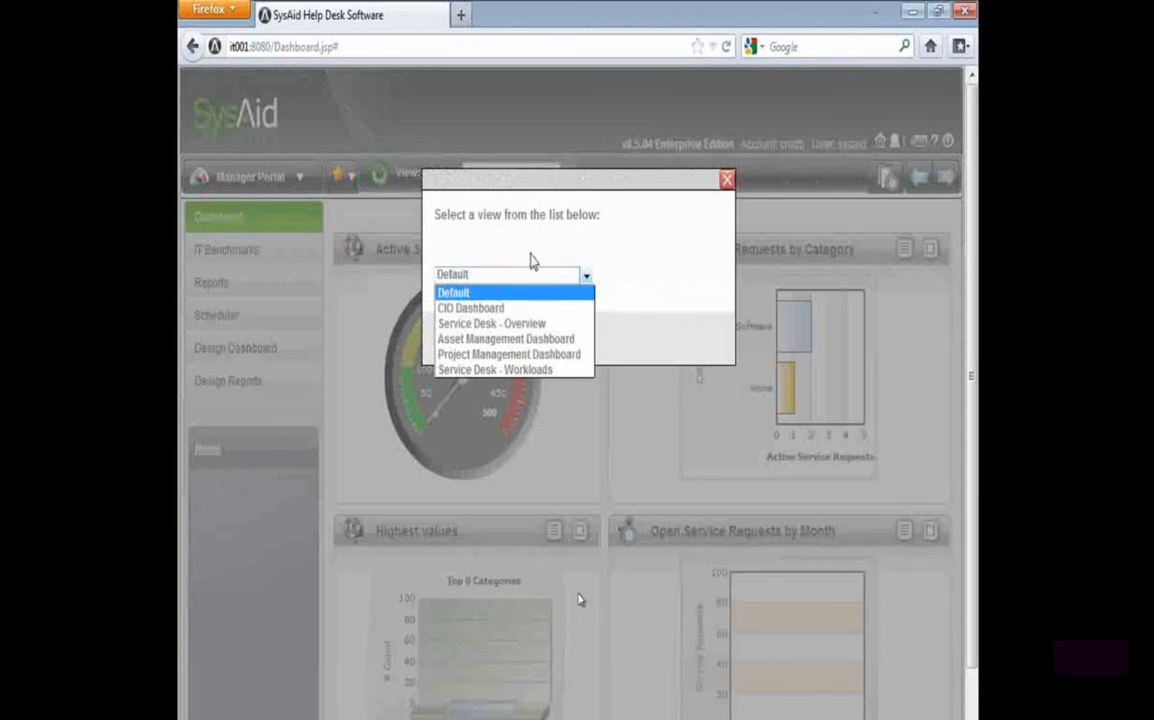
pyautogui.click(521, 339)
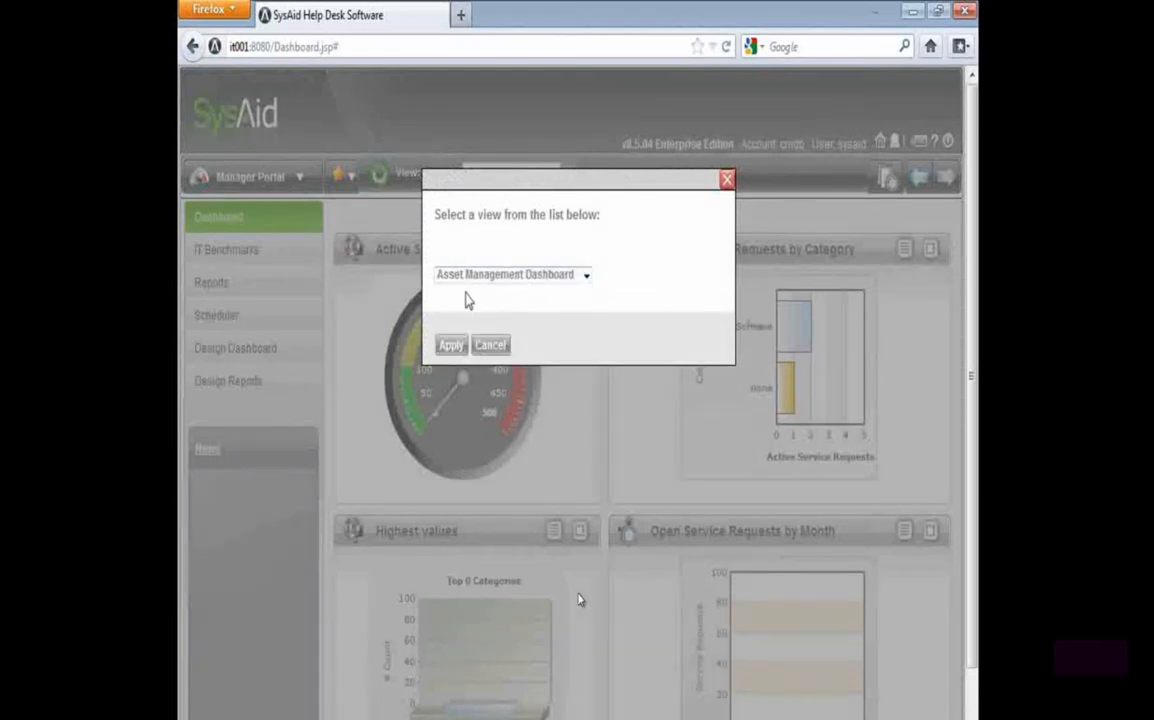
pyautogui.click(451, 346)
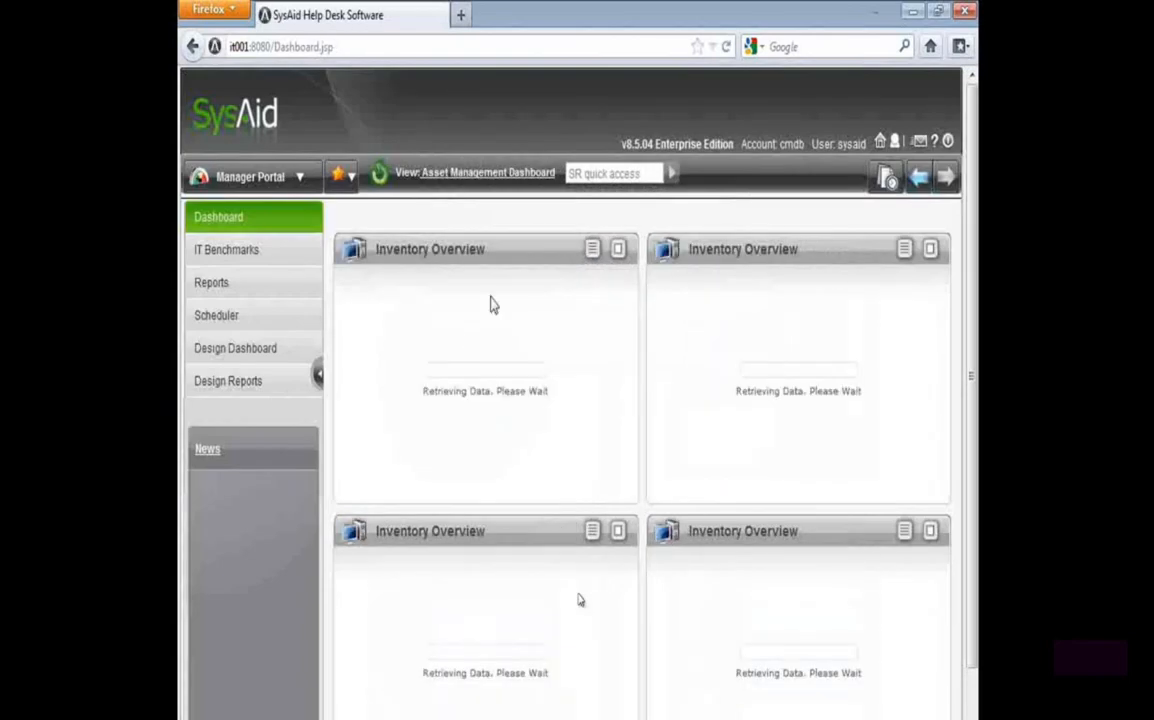
# Examine the Type, Operating System Type, Memory and Model charts on the dashboard, and return to the presentation slides when done
pyautogui.moveTo(490, 415)
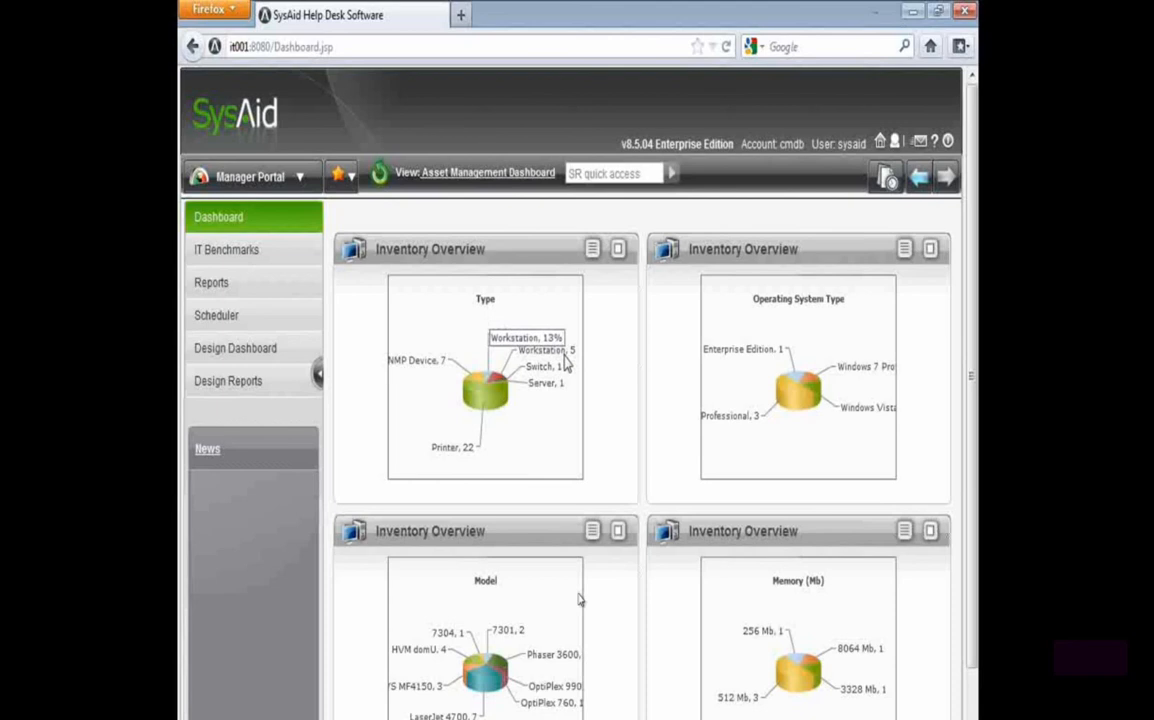
pyautogui.moveTo(770, 400)
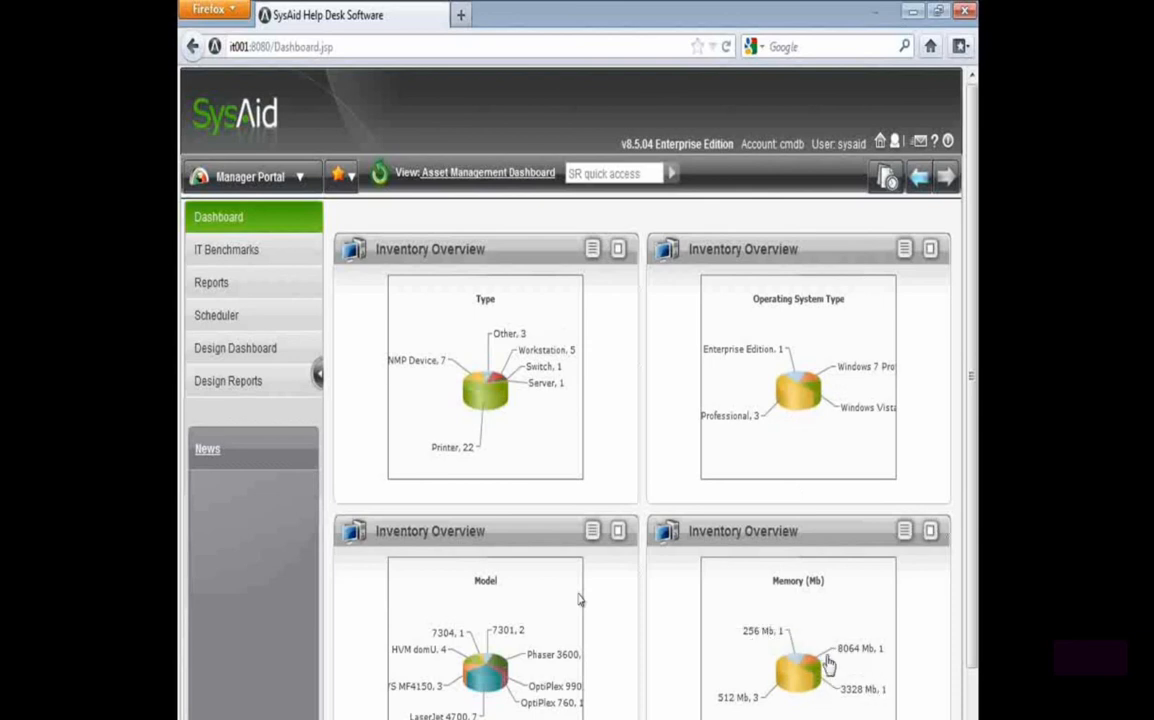
pyautogui.moveTo(783, 646)
pyautogui.moveTo(856, 705)
pyautogui.moveTo(860, 657)
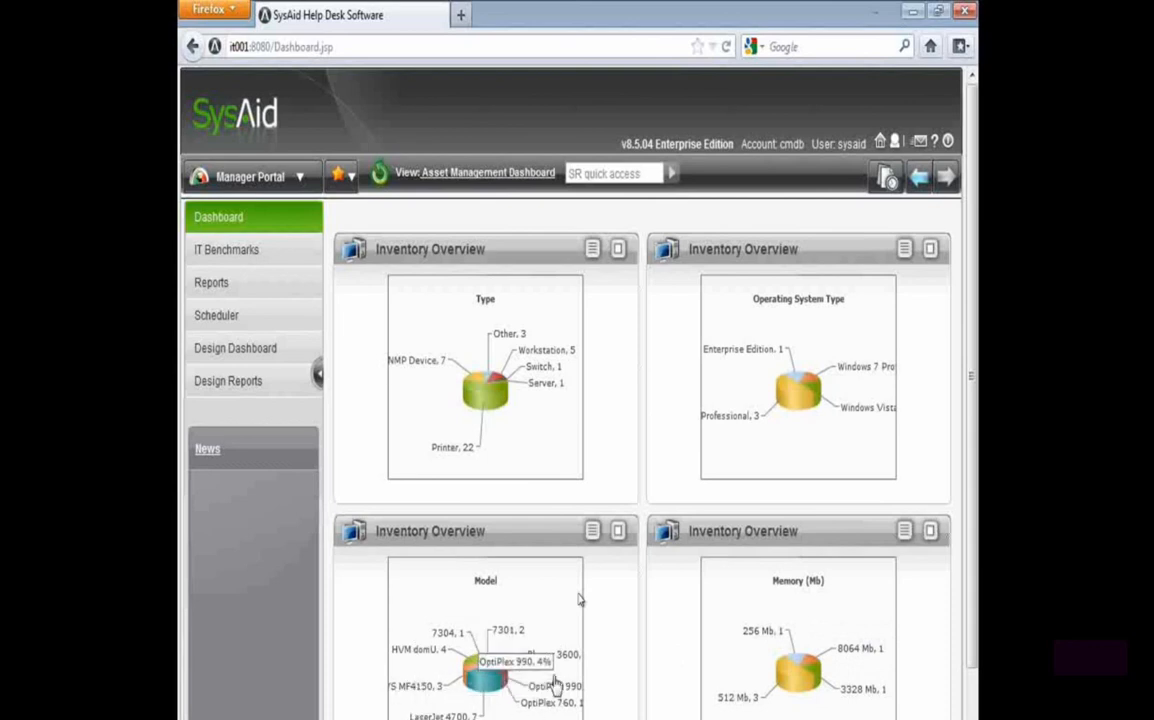
pyautogui.moveTo(541, 655)
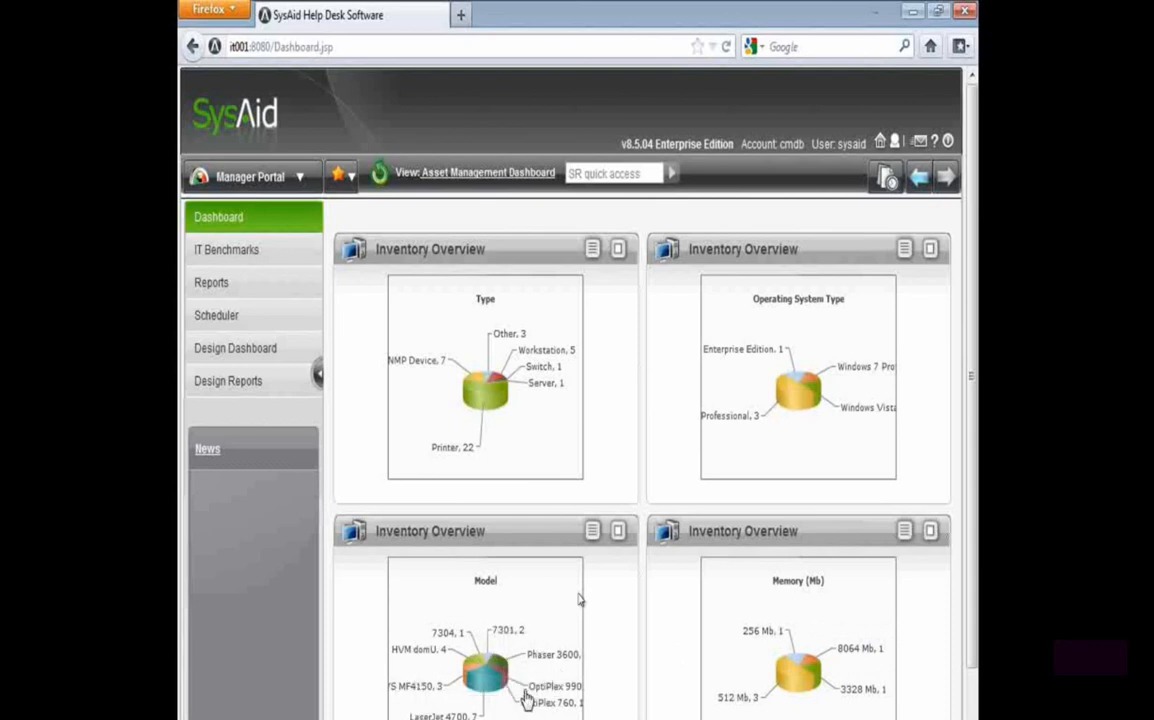
pyautogui.scroll(-1, 527, 693)
pyautogui.moveTo(428, 627)
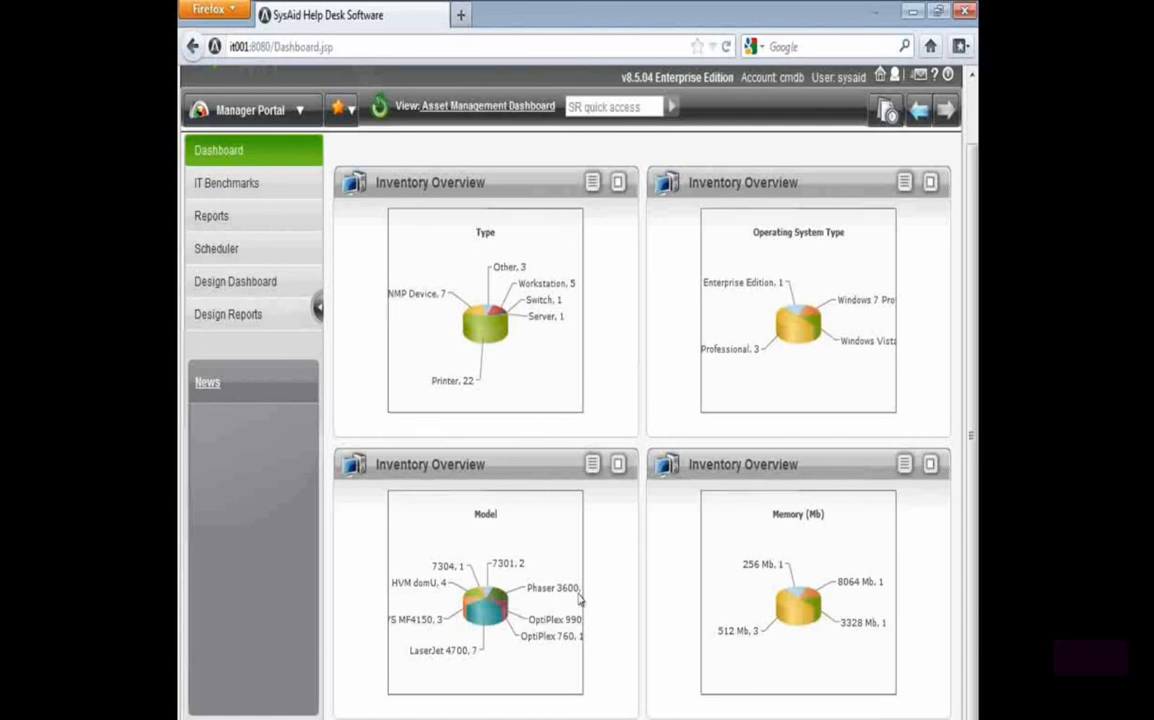
pyautogui.hotkey('alt', 'Tab')
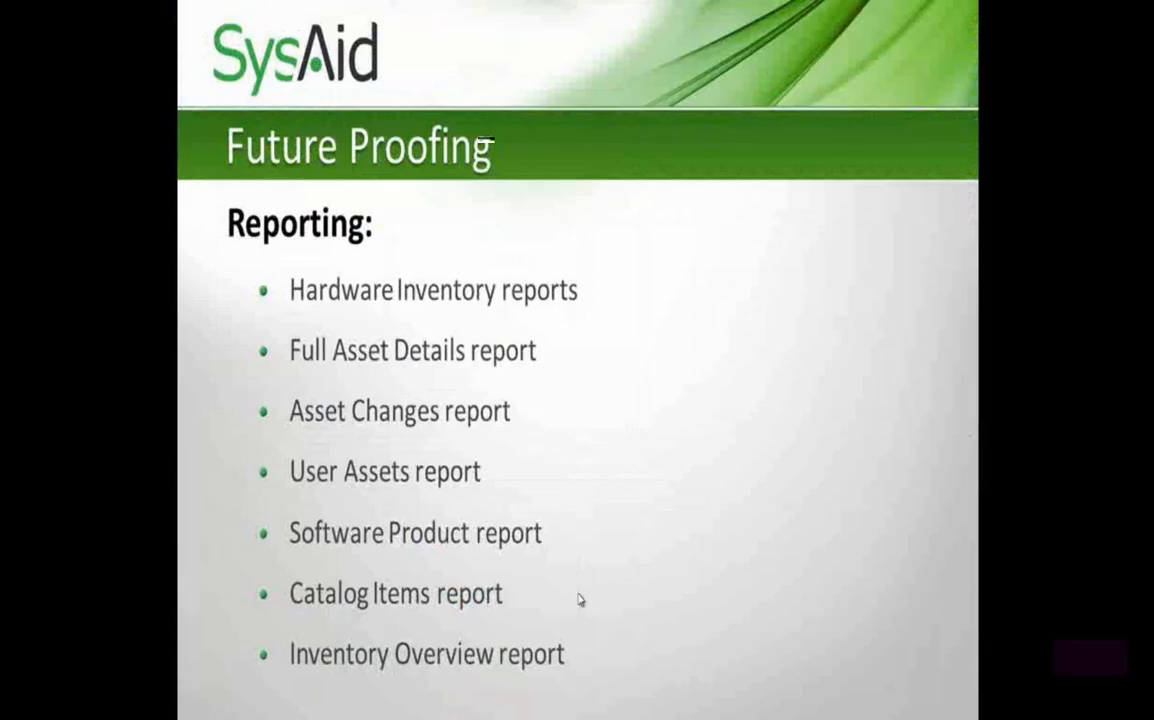